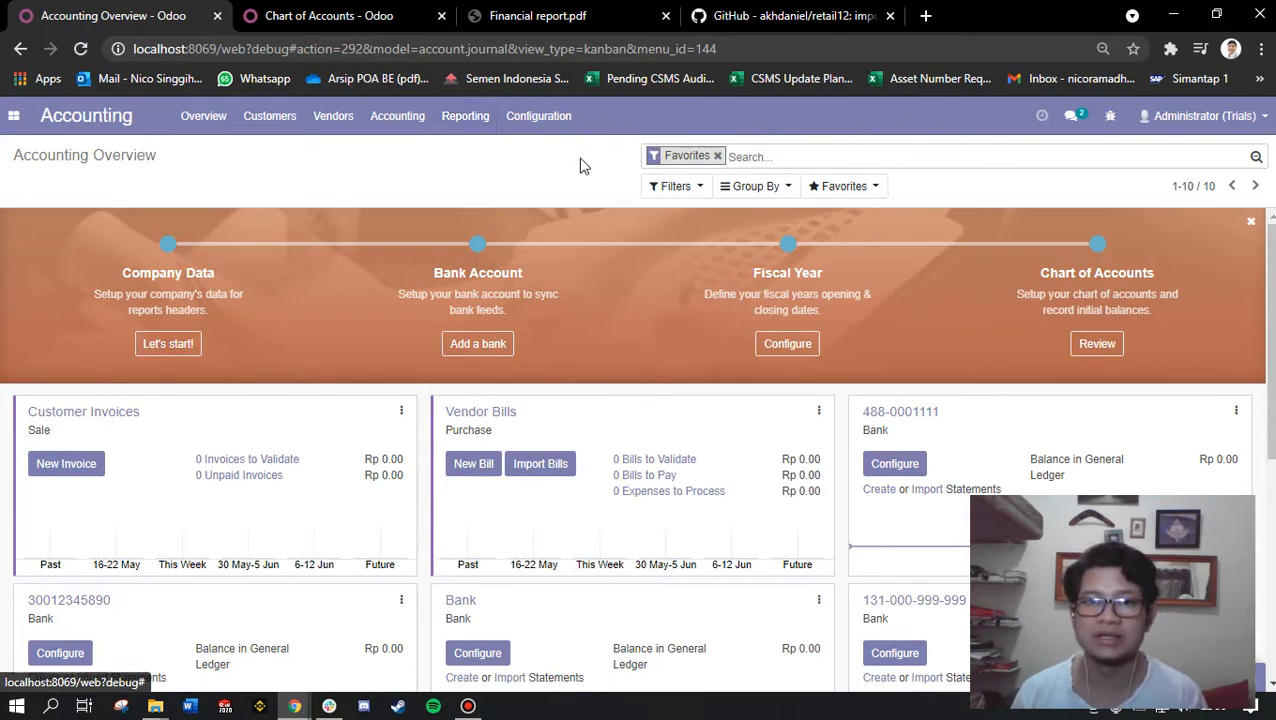
Download Laporan Keuangan.xlsx from the akhdaniel/retail12 GitHub repository.
{"action": "left_click", "coordinate": [763, 26]}
{"action": "scroll", "coordinate": [637, 368], "scroll_direction": "up", "scroll_amount": 5}
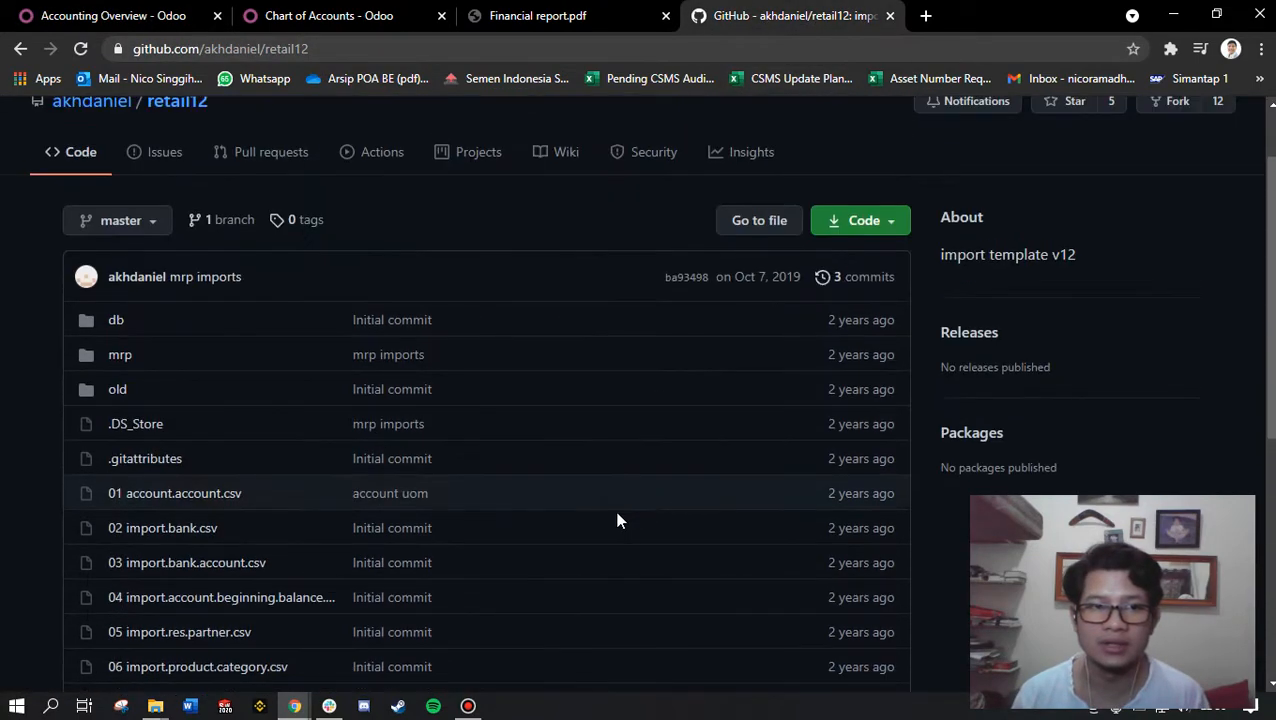
{"action": "scroll", "coordinate": [168, 371], "scroll_direction": "down", "scroll_amount": 3}
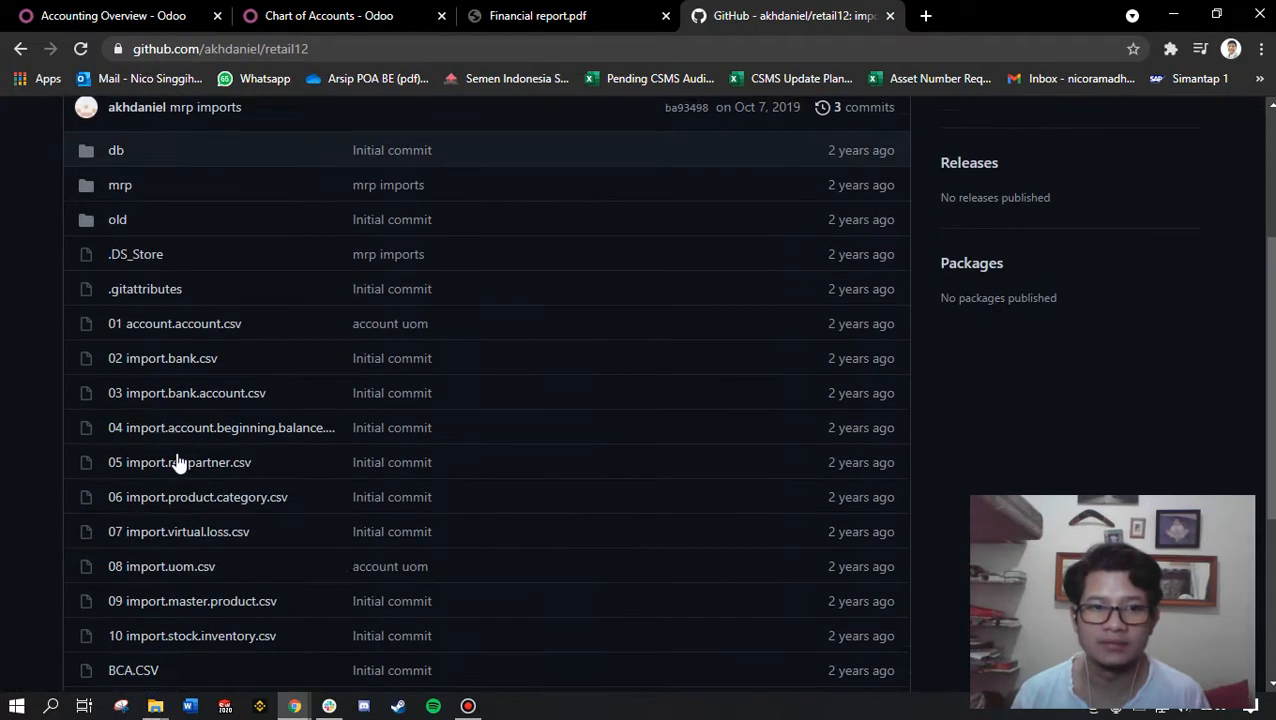
{"action": "scroll", "coordinate": [372, 513], "scroll_direction": "down", "scroll_amount": 2}
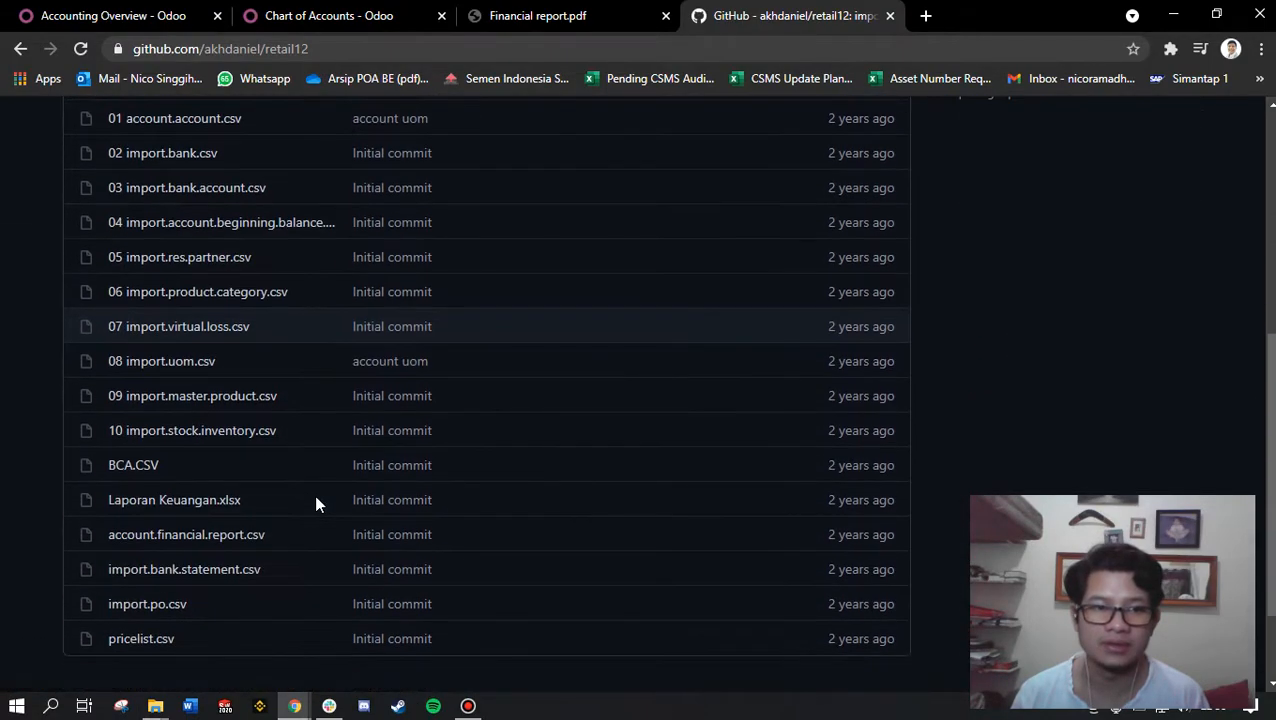
{"action": "left_click", "coordinate": [224, 511], "text": "ctrl"}
{"action": "left_click", "coordinate": [892, 15]}
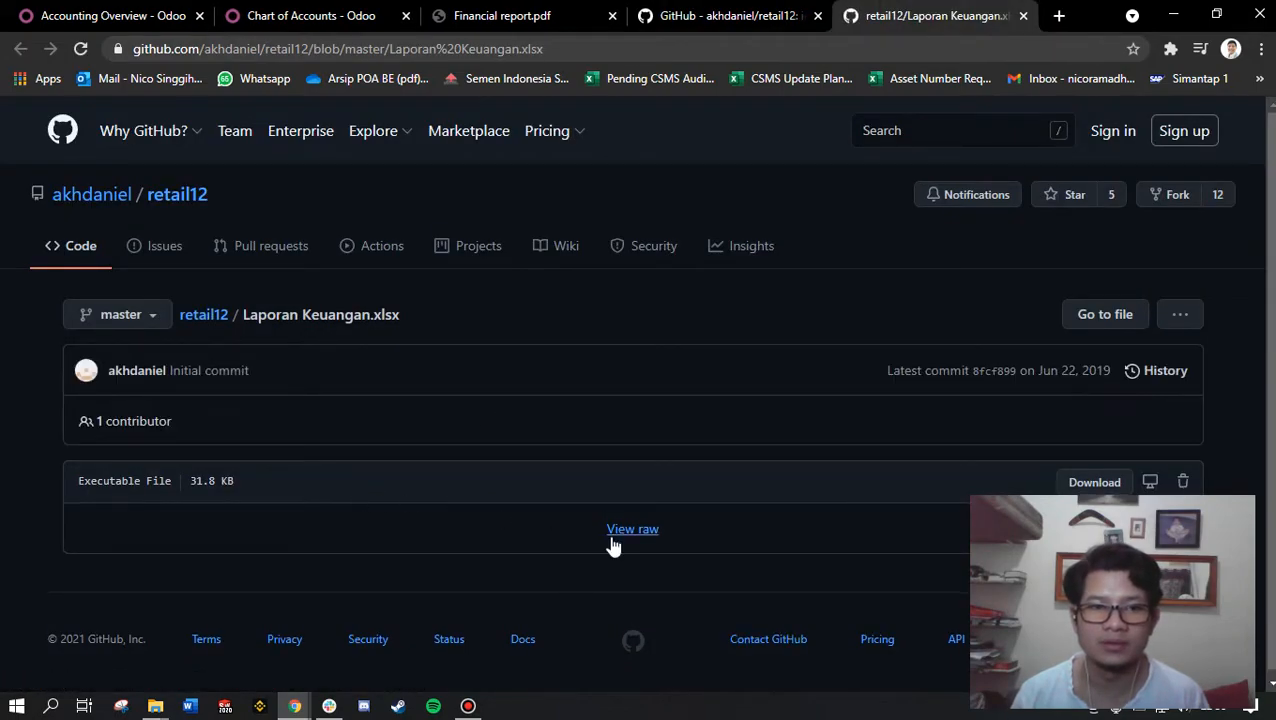
{"action": "left_click", "coordinate": [620, 535]}
{"action": "left_click", "coordinate": [1093, 483]}
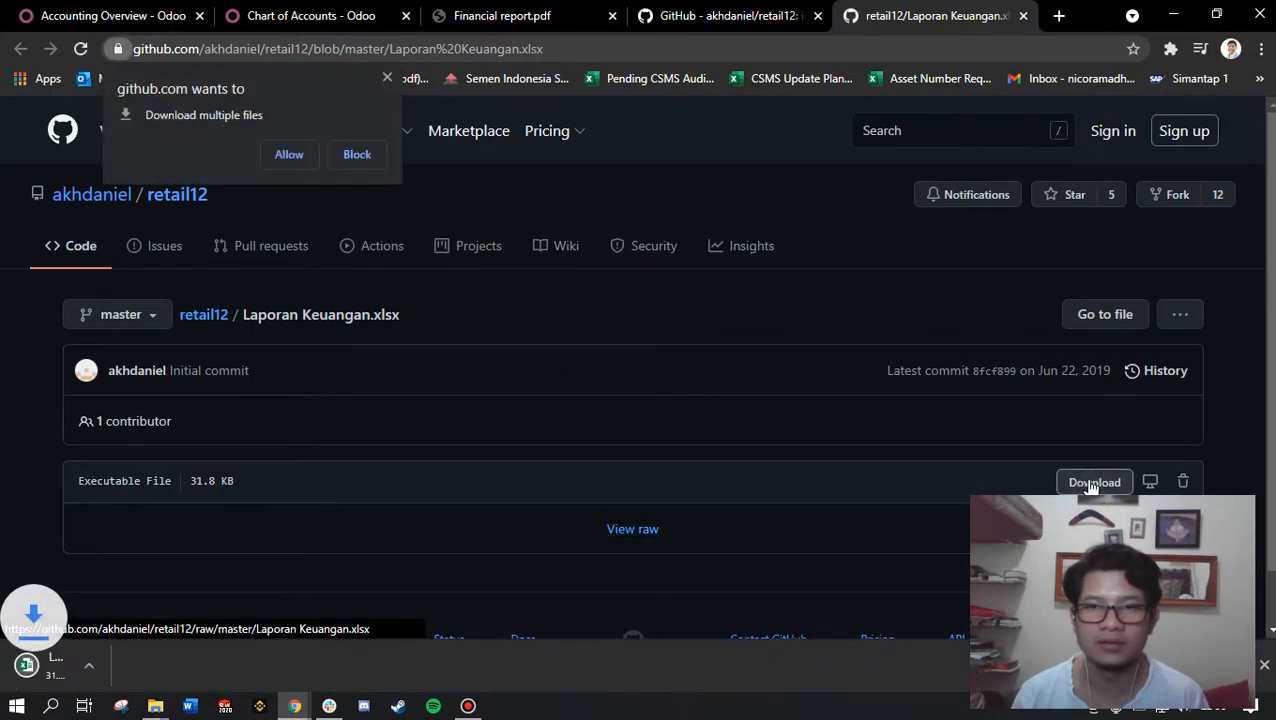
Open the downloaded Laporan Keuangan workbook in Excel, enable editing and review the Neraca sheet from its heading.
{"action": "left_click", "coordinate": [115, 668]}
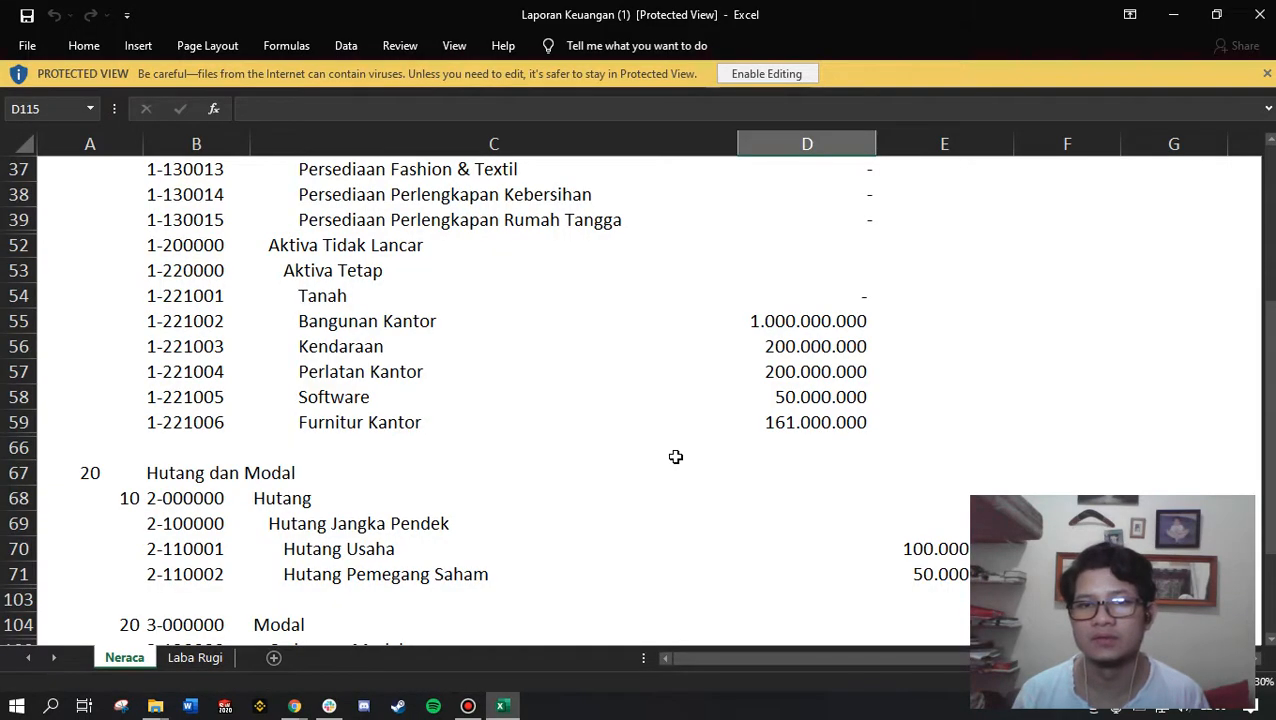
{"action": "left_click", "coordinate": [783, 75]}
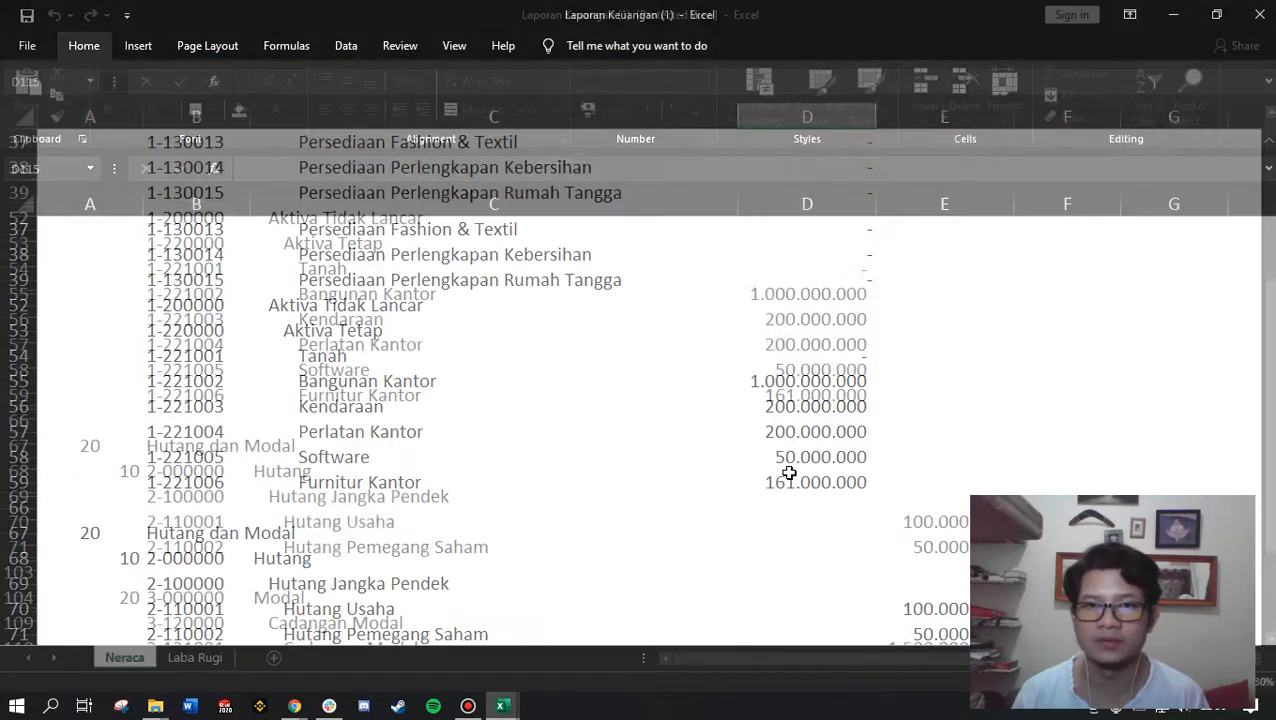
{"action": "scroll", "coordinate": [678, 441], "scroll_direction": "up", "scroll_amount": 12}
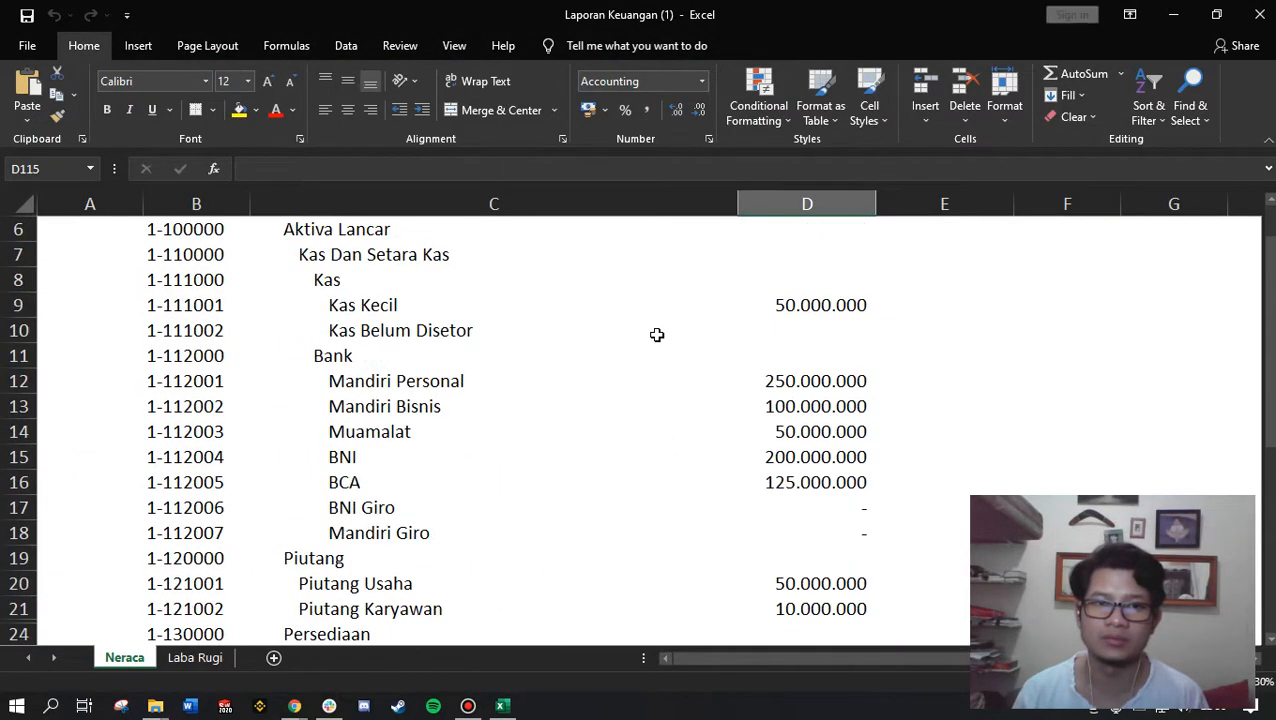
{"action": "scroll", "coordinate": [608, 401], "scroll_direction": "down", "scroll_amount": 1}
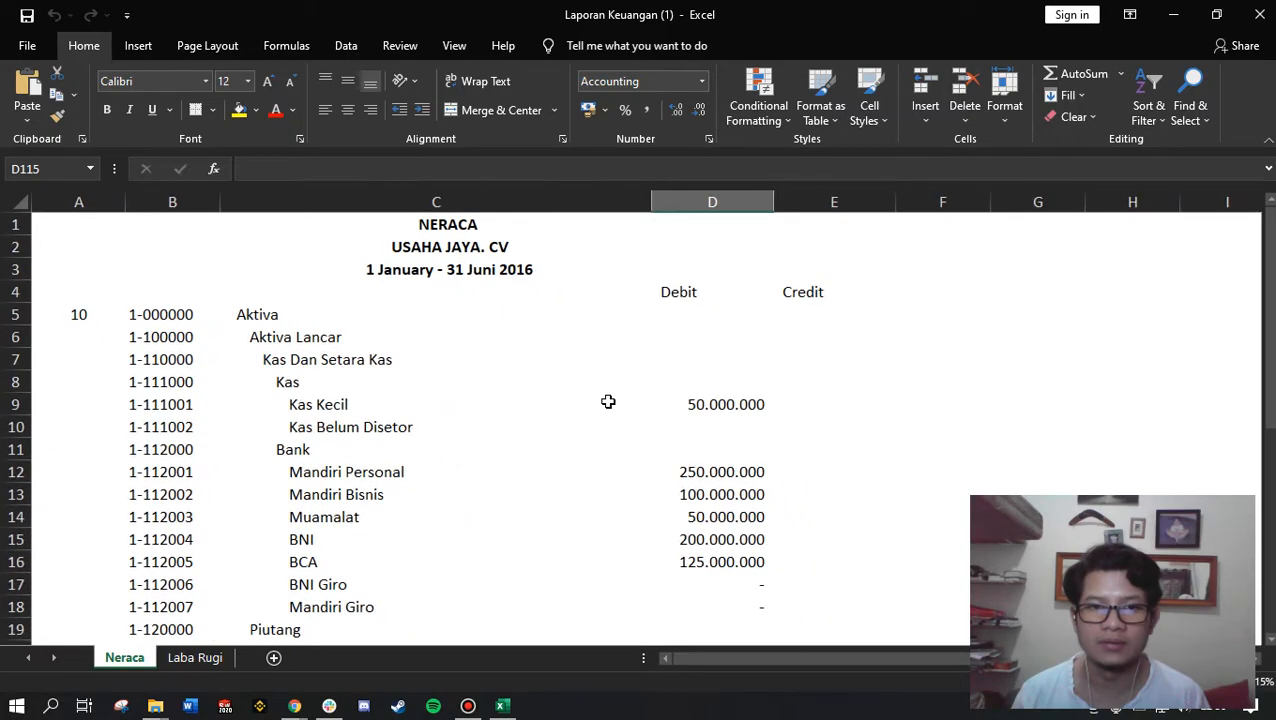
Close the downloaded copy and open Laporan Keuangan from the Downloads folder to examine the Penjualan (Income) section of Laba Rugi.
{"action": "left_click", "coordinate": [1259, 14]}
{"action": "mouse_move", "coordinate": [155, 706]}
{"action": "left_click", "coordinate": [500, 626]}
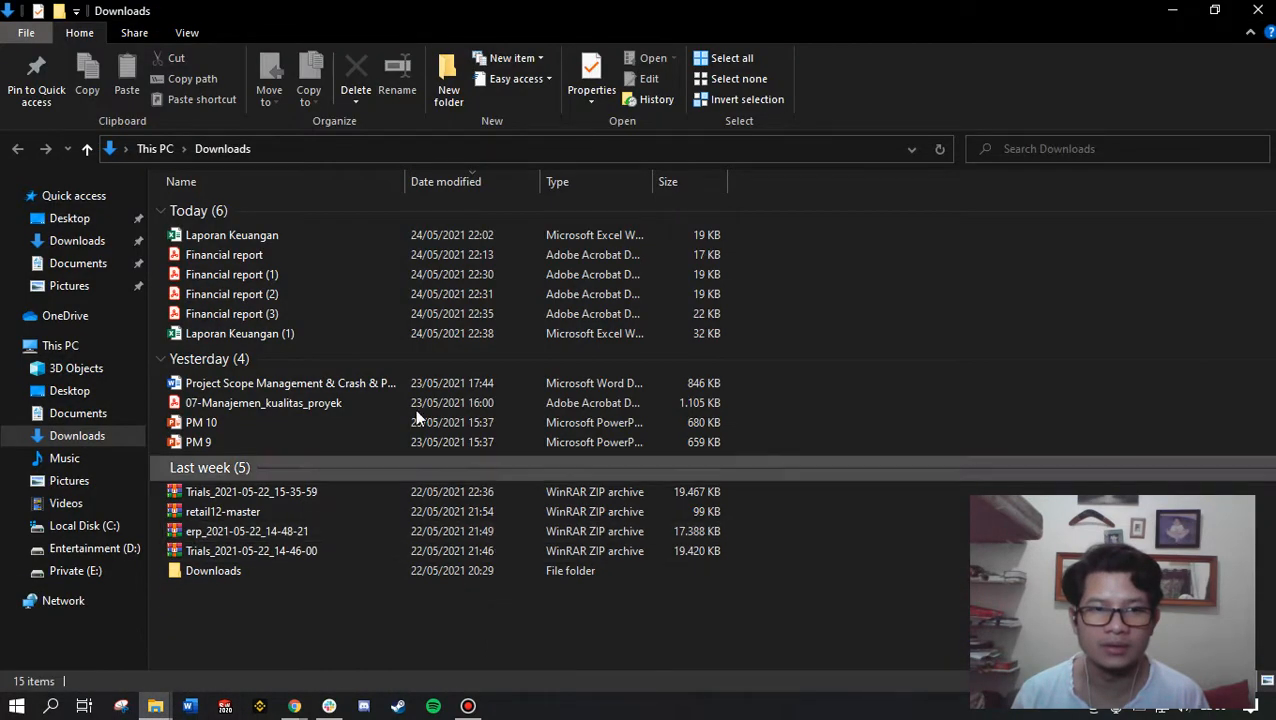
{"action": "double_click", "coordinate": [281, 235]}
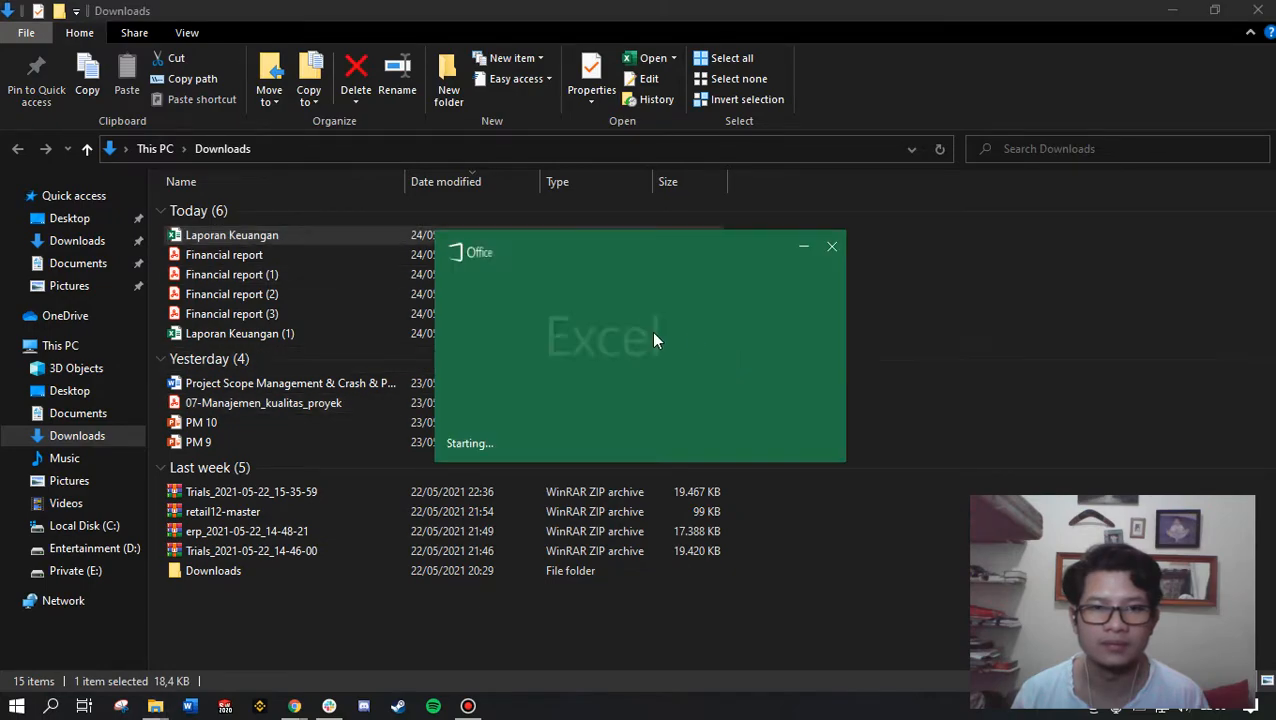
{"action": "scroll", "coordinate": [692, 447], "scroll_direction": "up", "scroll_amount": 4}
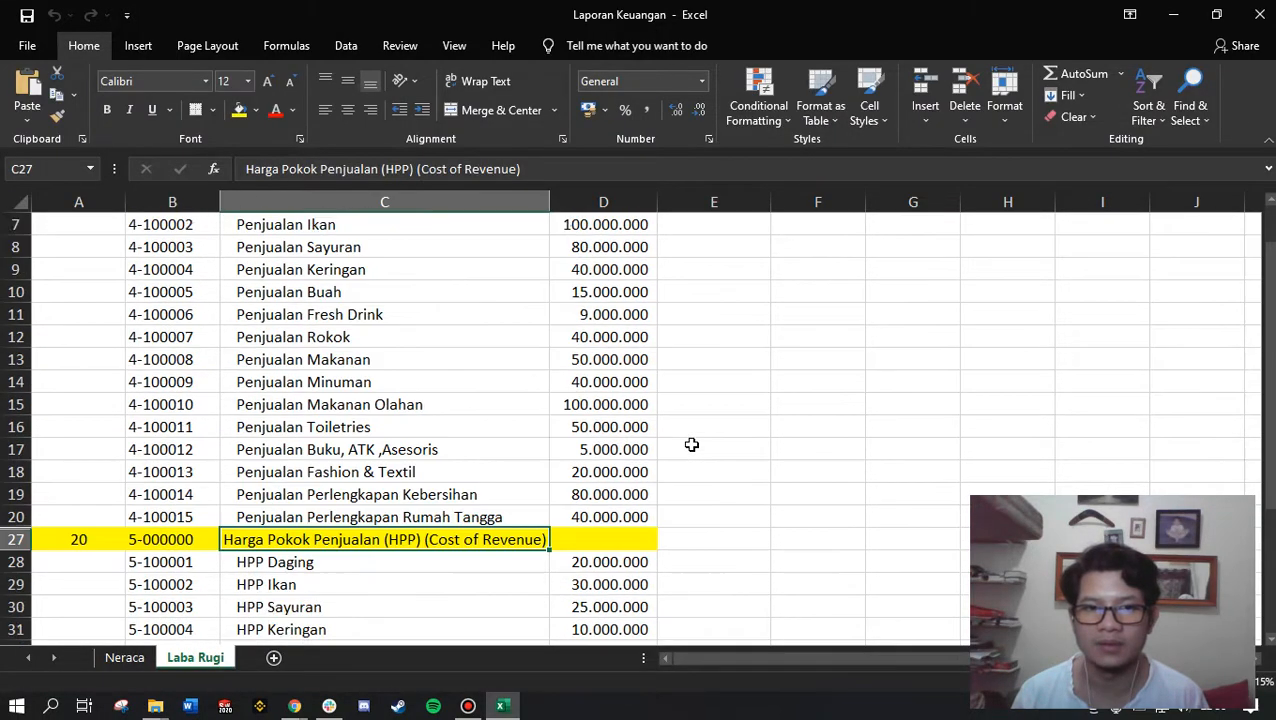
{"action": "left_click", "coordinate": [666, 455]}
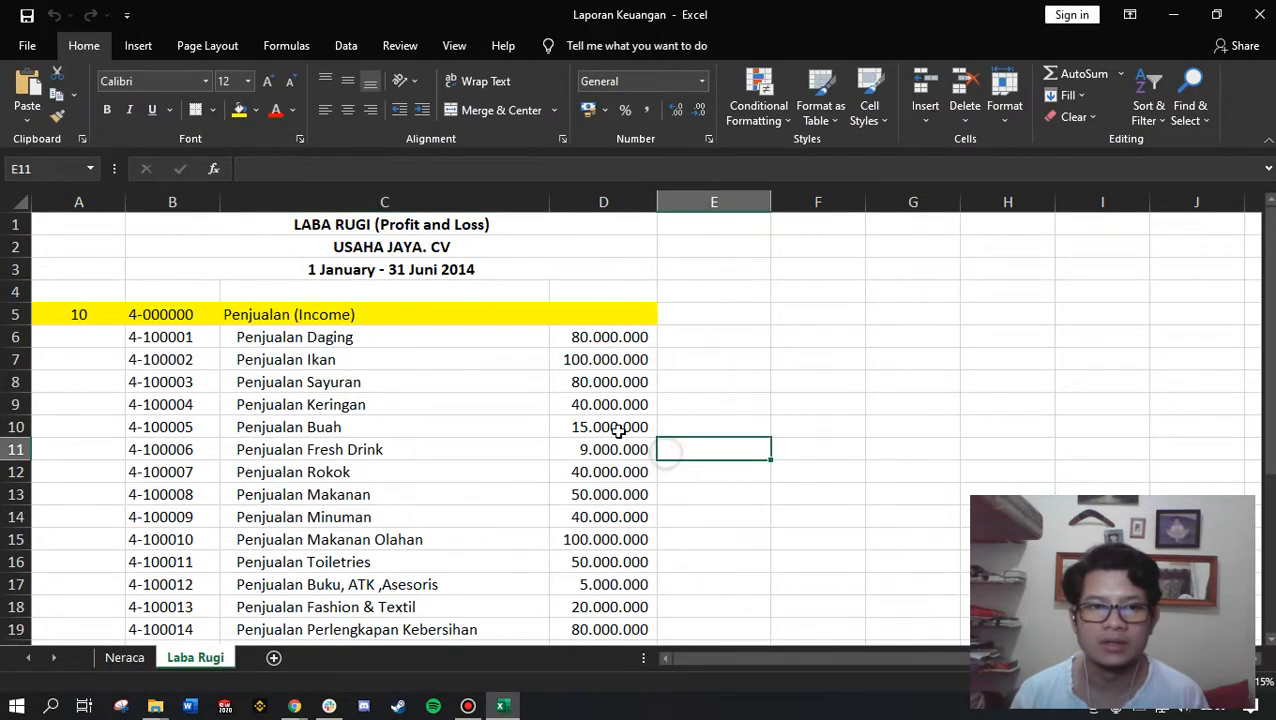
{"action": "left_click", "coordinate": [342, 318]}
Switch to Financial report.pdf in Chrome and compare its Profit and Loss layout with the Excel Laba Rugi sheet.
{"action": "key", "text": "alt+Tab"}
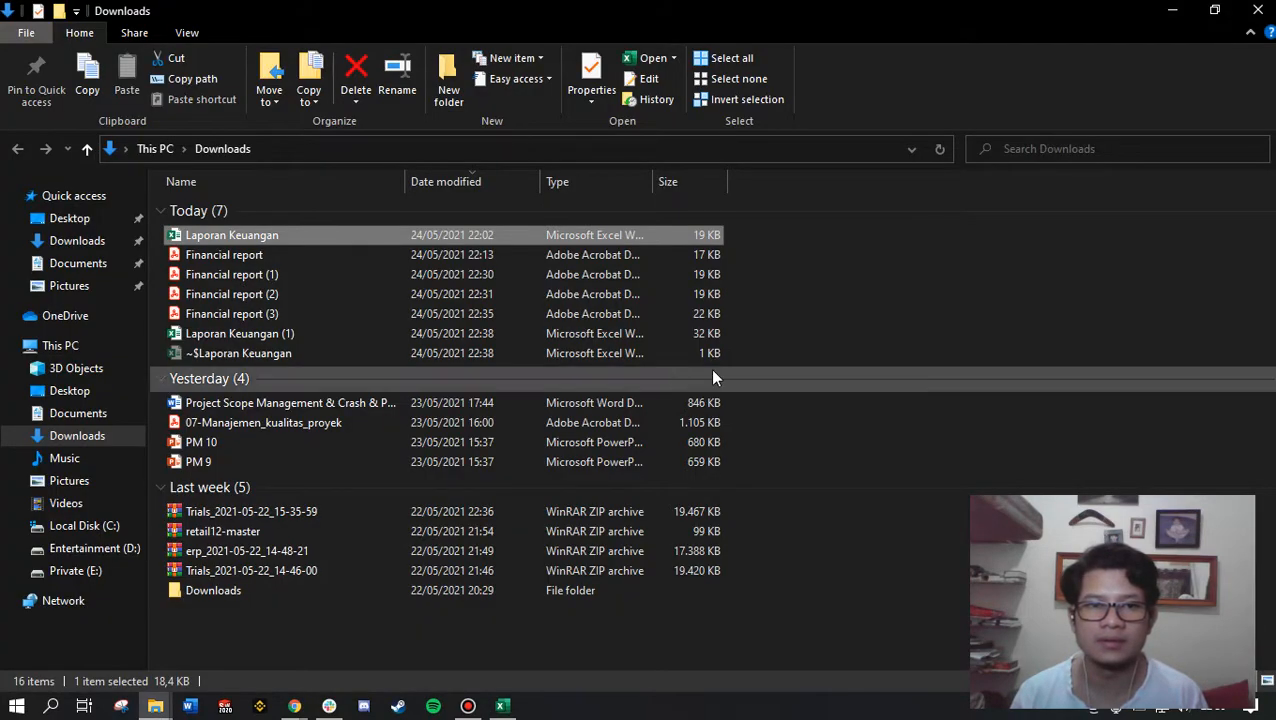
{"action": "key", "text": "alt+Tab"}
{"action": "left_click", "coordinate": [297, 707]}
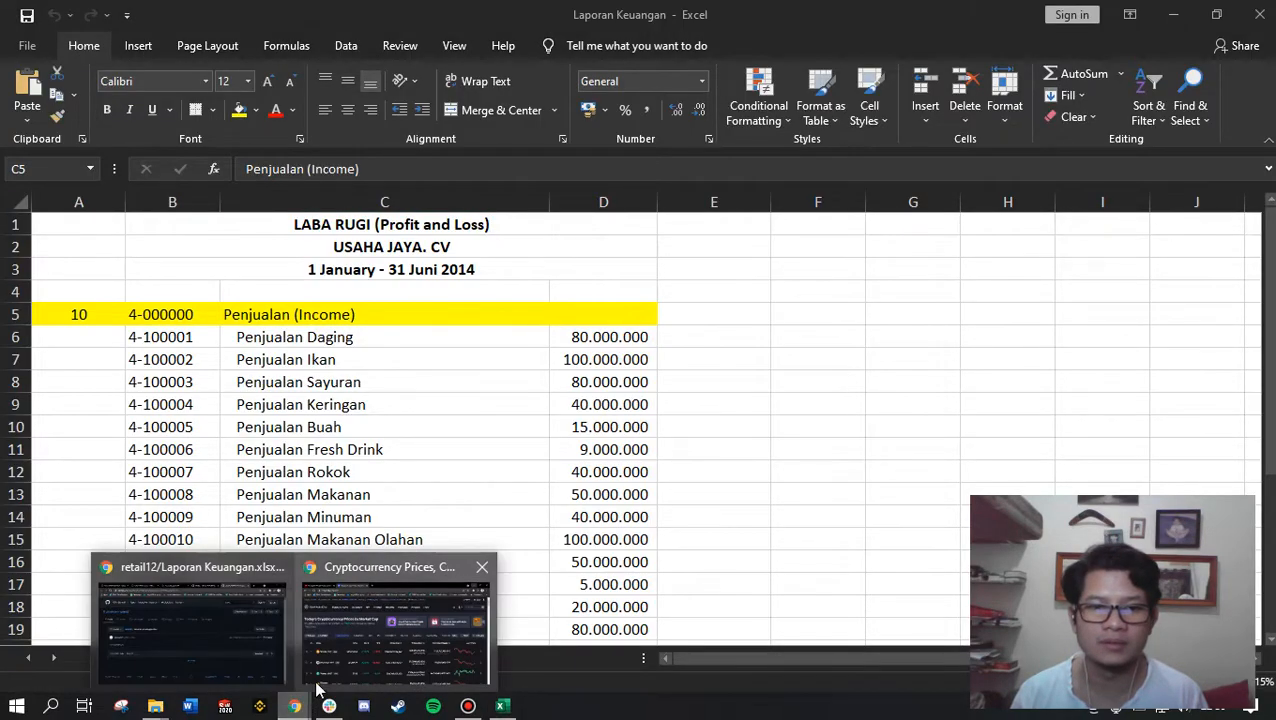
{"action": "left_click", "coordinate": [230, 622]}
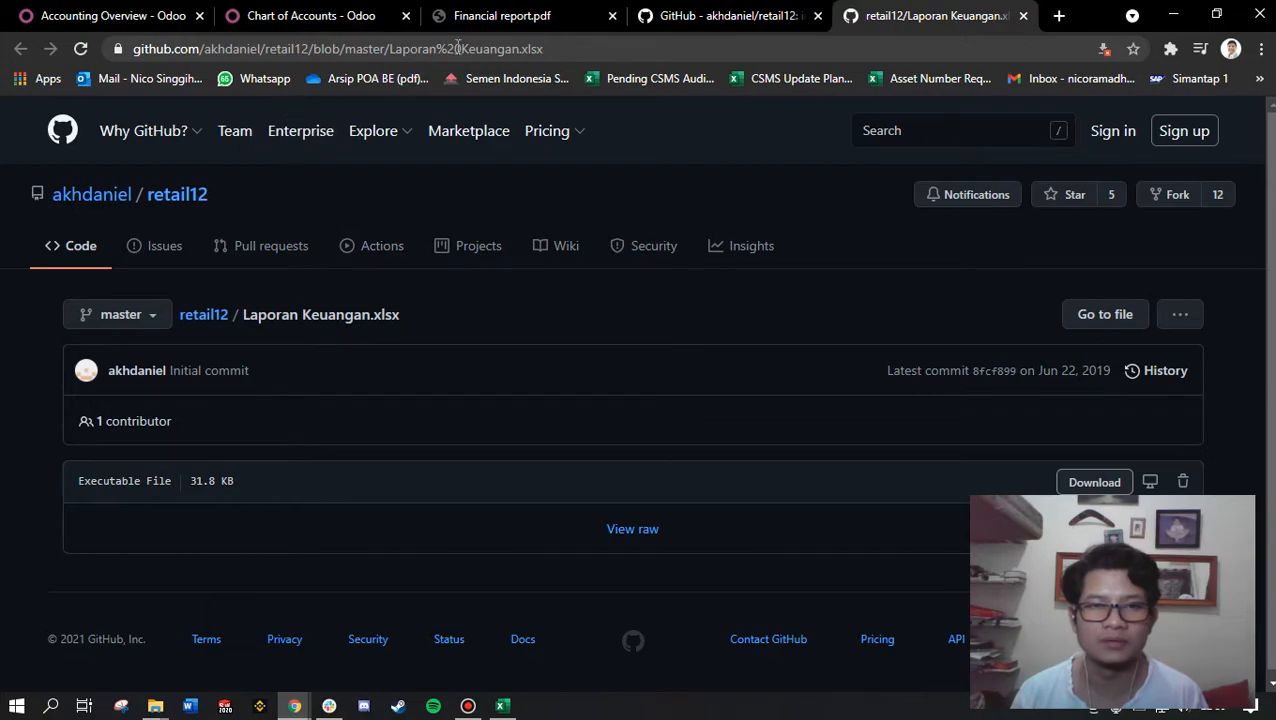
{"action": "left_click", "coordinate": [535, 12]}
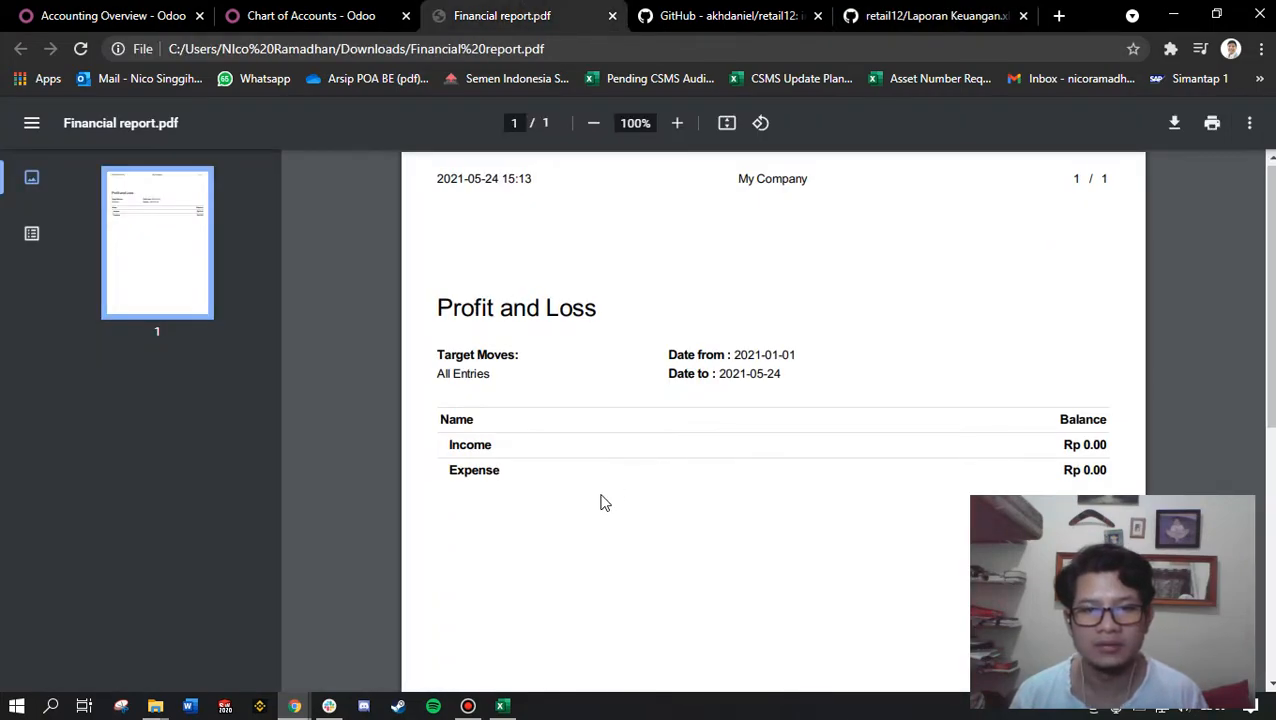
{"action": "key", "text": "alt+Tab"}
{"action": "key", "text": "alt+Tab"}
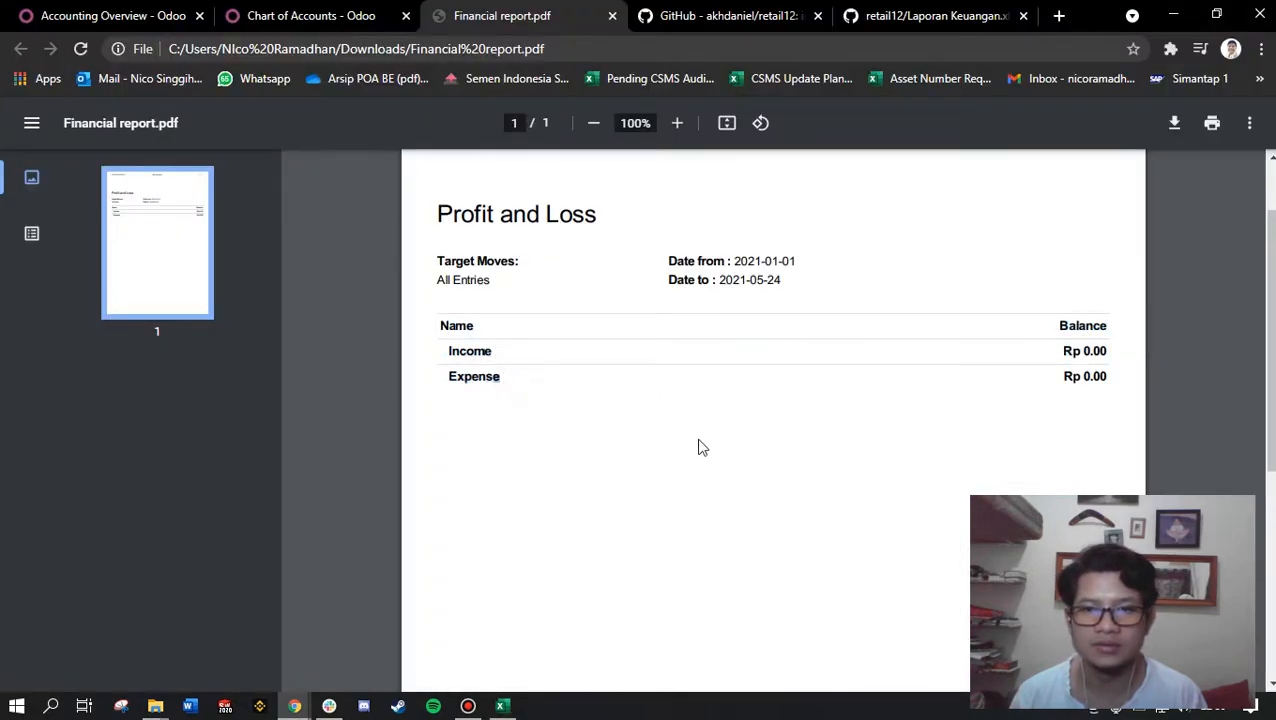
Examine the income and expense balances and the from and to dates in the Profit and Loss PDF.
{"action": "left_click_drag", "start_coordinate": [1120, 377], "coordinate": [1062, 360]}
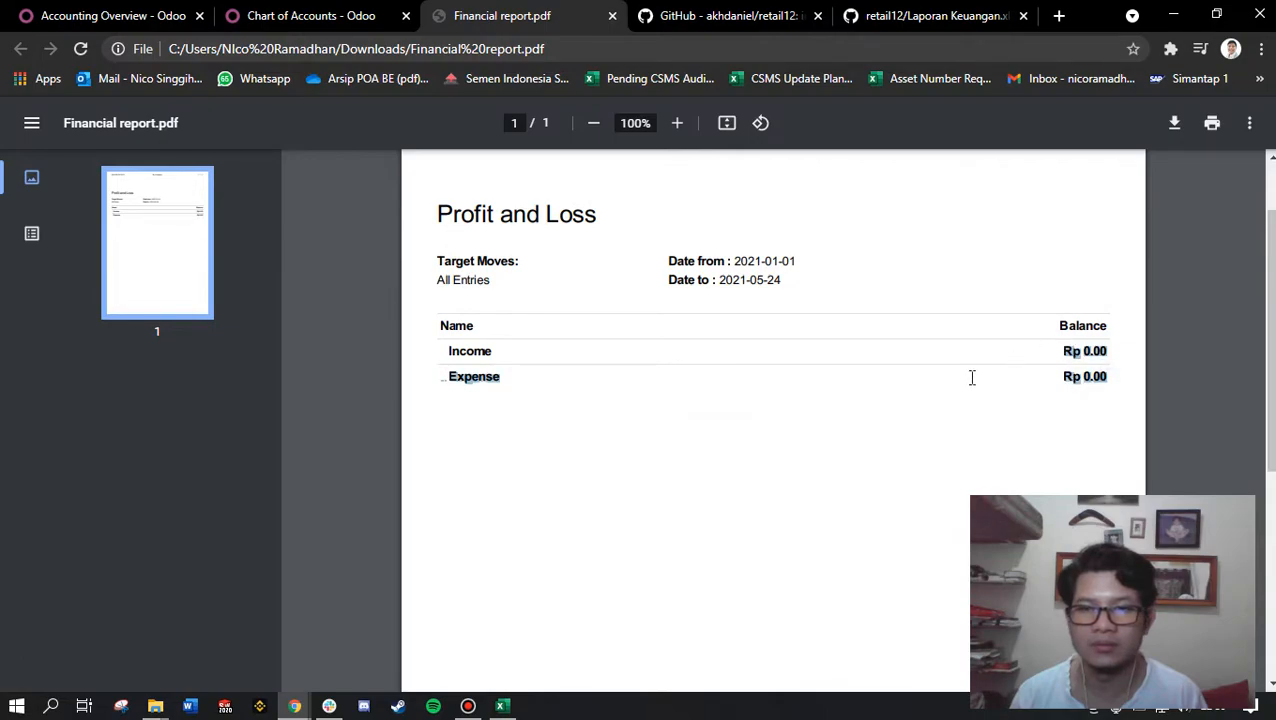
{"action": "left_click_drag", "start_coordinate": [473, 345], "coordinate": [442, 333]}
{"action": "left_click", "coordinate": [689, 376]}
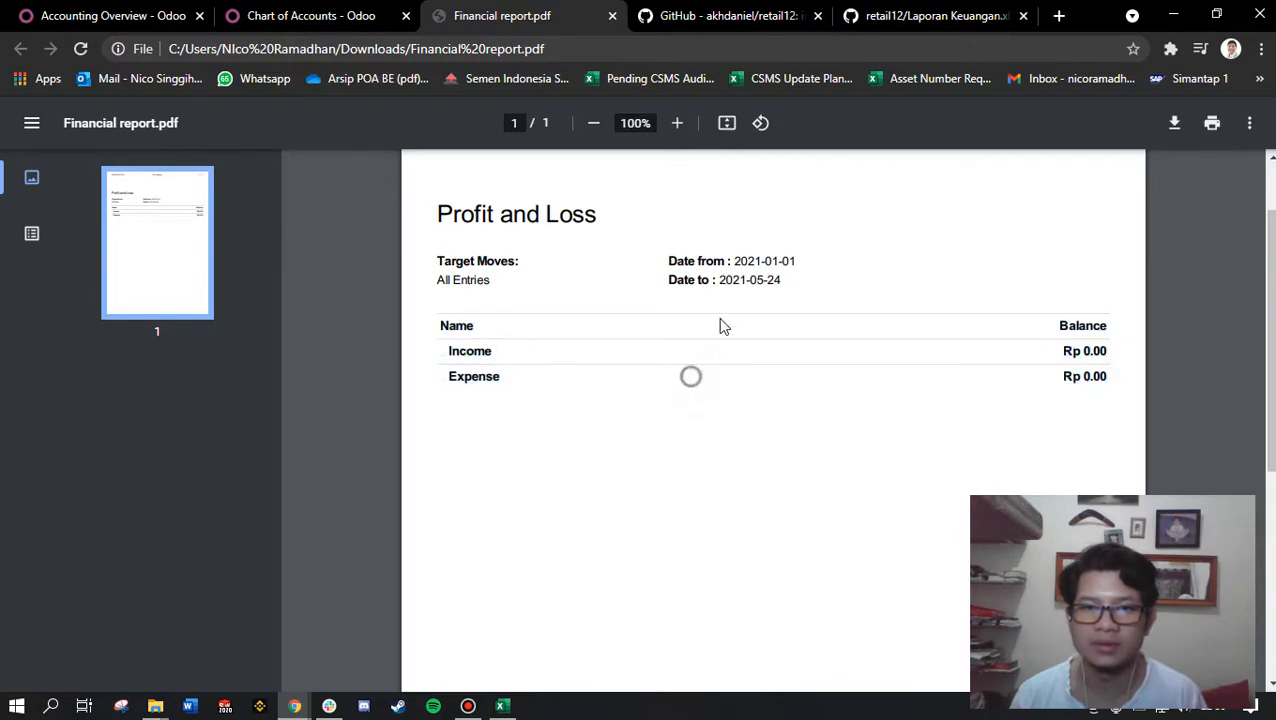
{"action": "left_click_drag", "start_coordinate": [731, 262], "coordinate": [787, 260]}
{"action": "left_click_drag", "start_coordinate": [718, 283], "coordinate": [791, 282]}
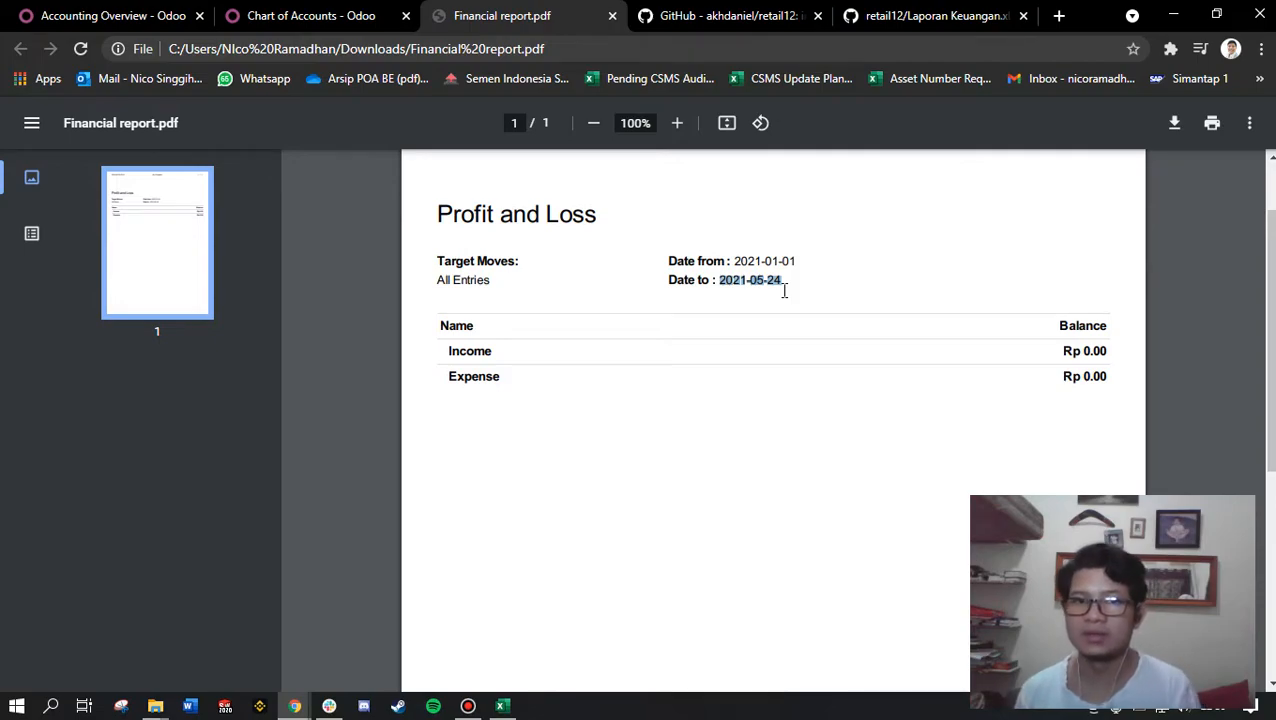
Review the import template files in the retail12 repository and revisit the Profit and Loss PDF and Odoo's accounting overview.
{"action": "key", "text": "ctrl+Tab"}
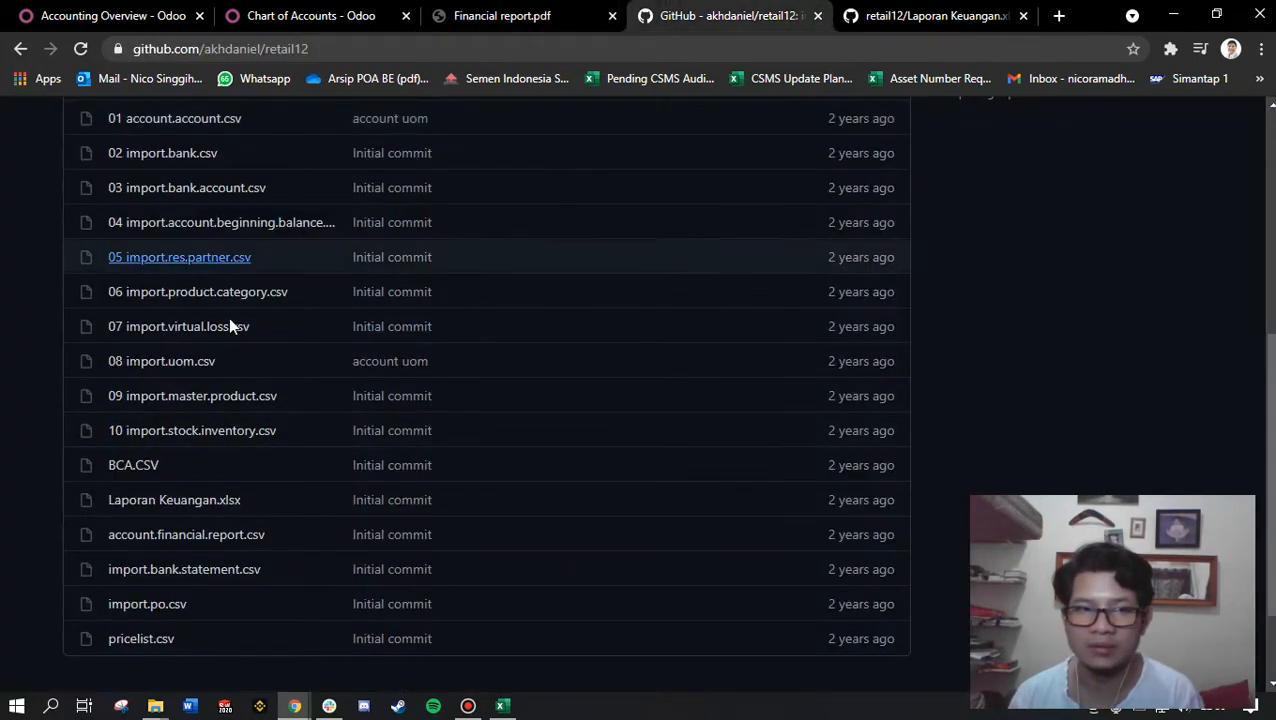
{"action": "scroll", "coordinate": [290, 310], "scroll_direction": "up", "scroll_amount": 3}
{"action": "left_click", "coordinate": [533, 8]}
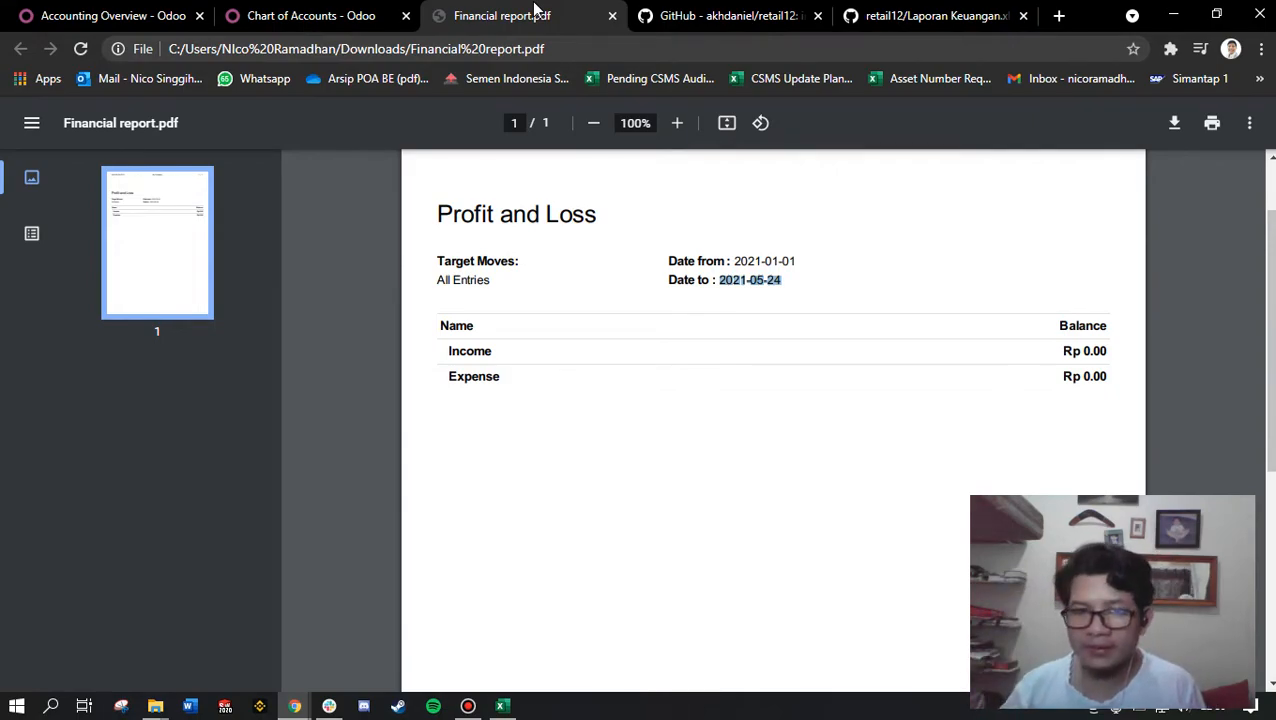
{"action": "left_click", "coordinate": [110, 15]}
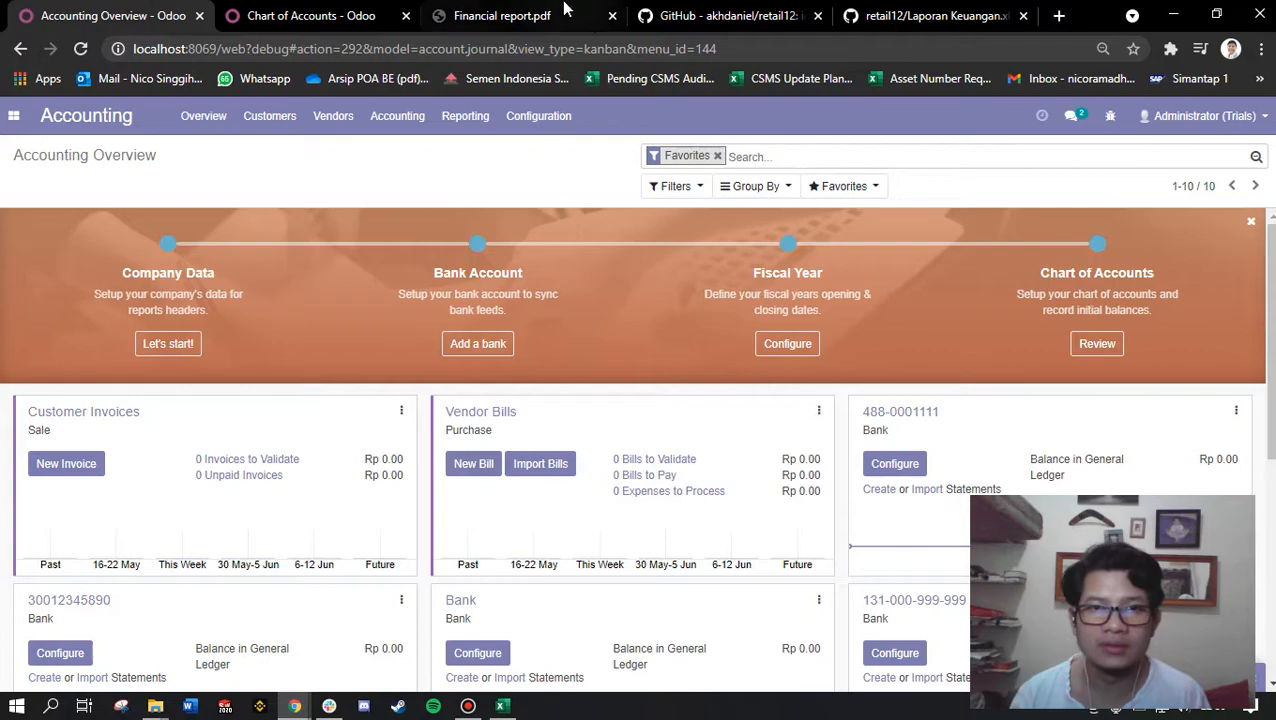
{"action": "left_click", "coordinate": [530, 15]}
Open the Profit and Loss report settings in Odoo Accounting and set the target moves to All Entries.
{"action": "left_click", "coordinate": [125, 14]}
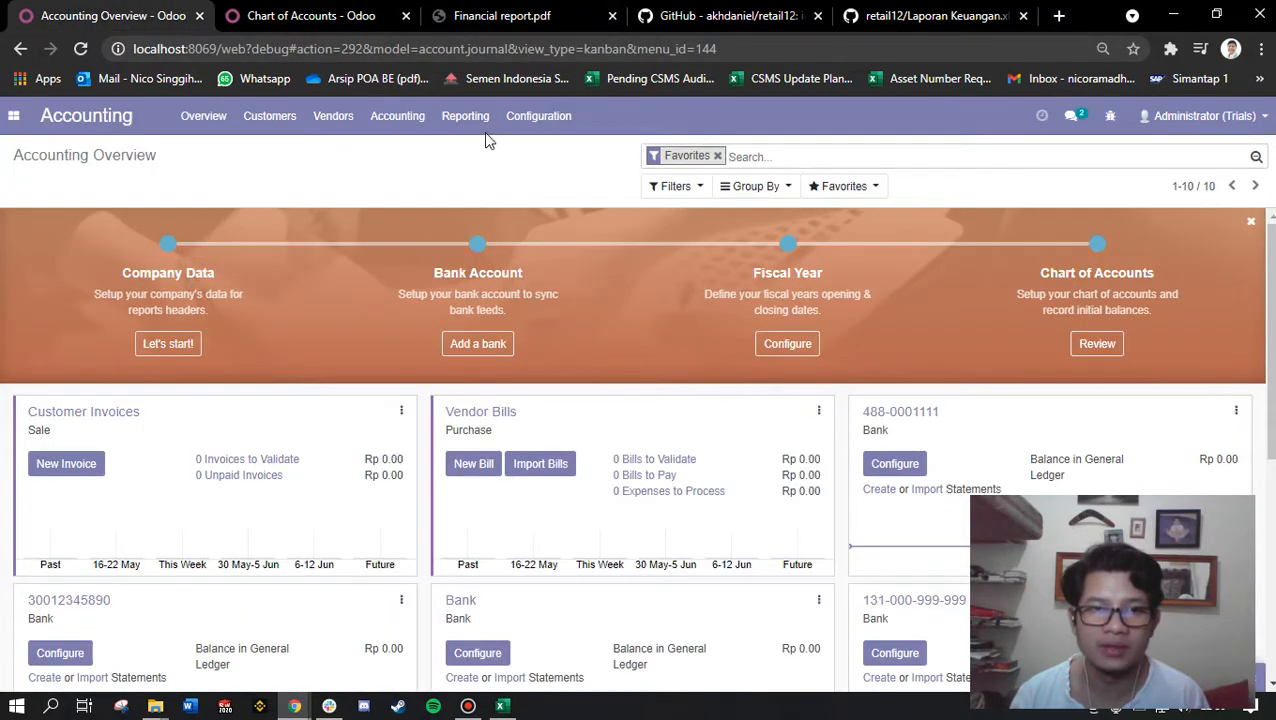
{"action": "left_click", "coordinate": [460, 118]}
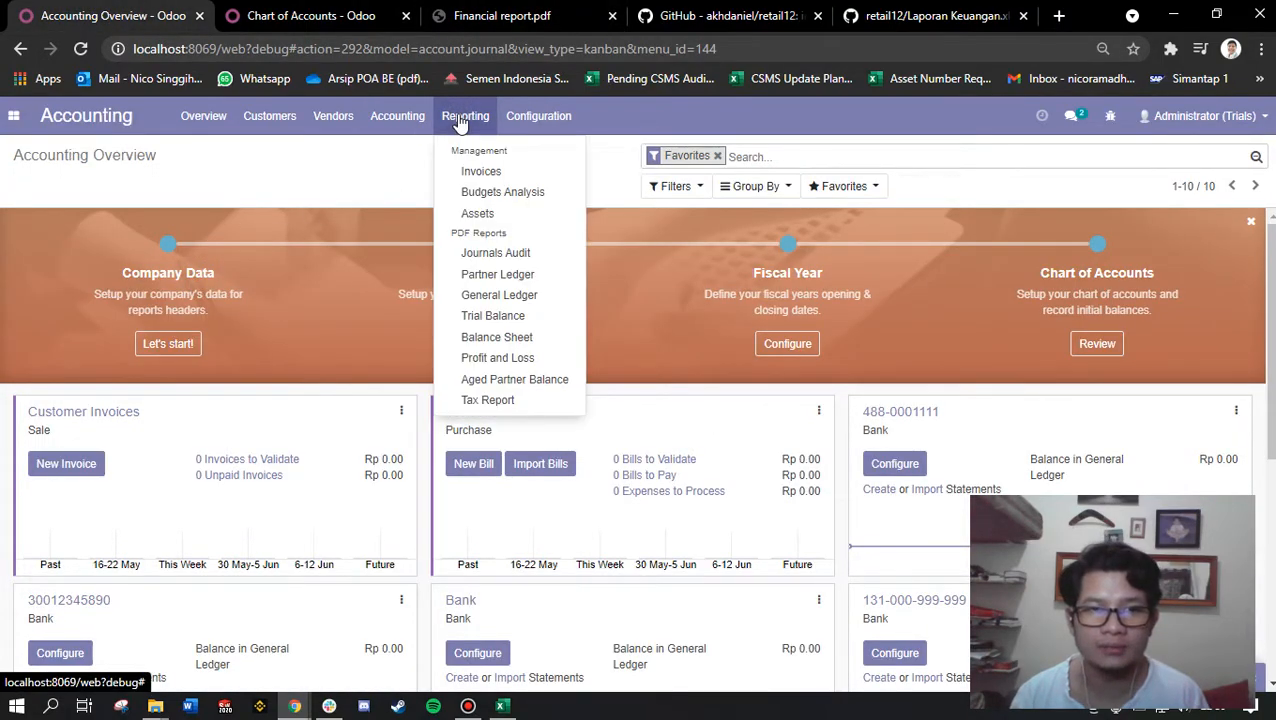
{"action": "left_click", "coordinate": [519, 362]}
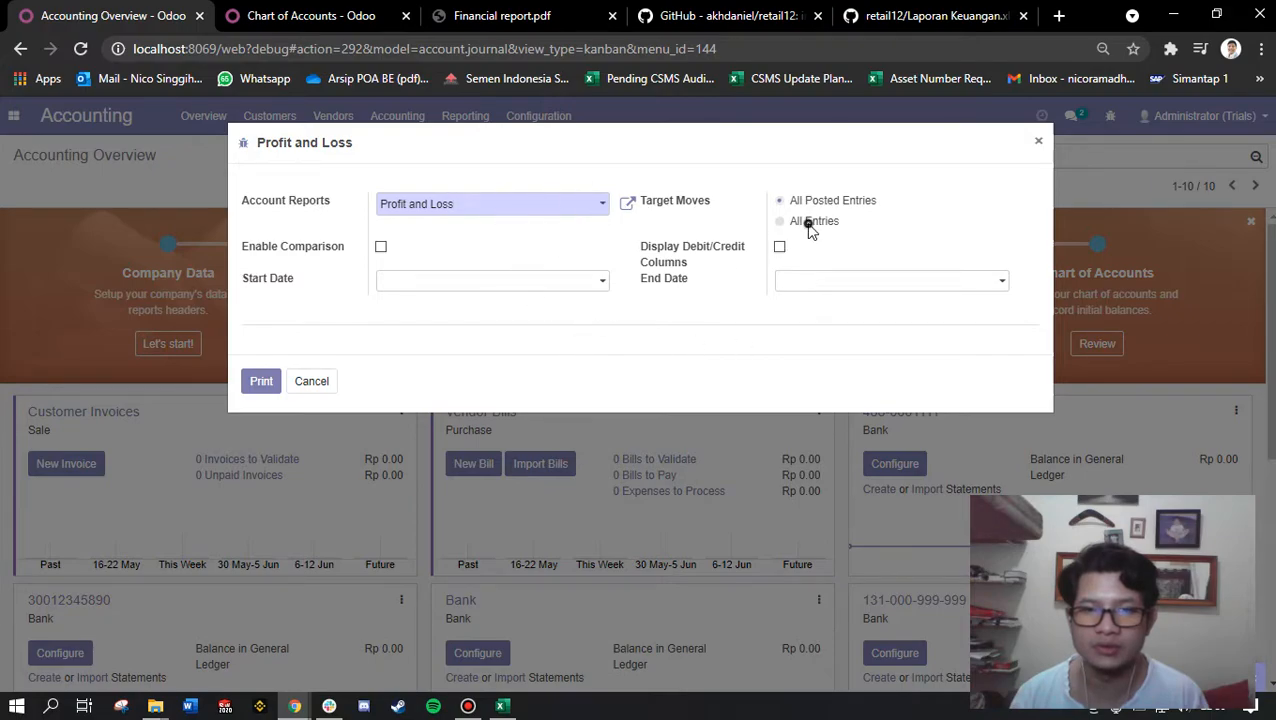
Set the report's start date to 05/01/2021 and end date to 05/24/2021.
{"action": "left_click", "coordinate": [580, 289]}
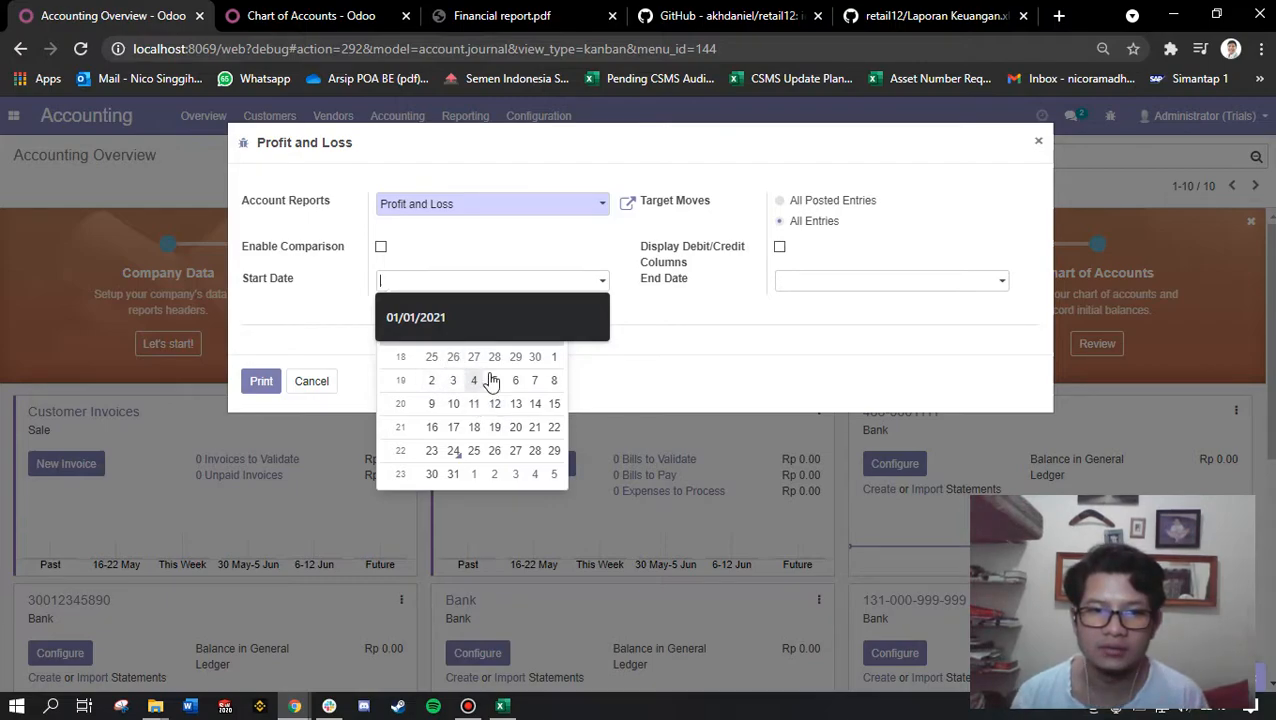
{"action": "left_click", "coordinate": [553, 360]}
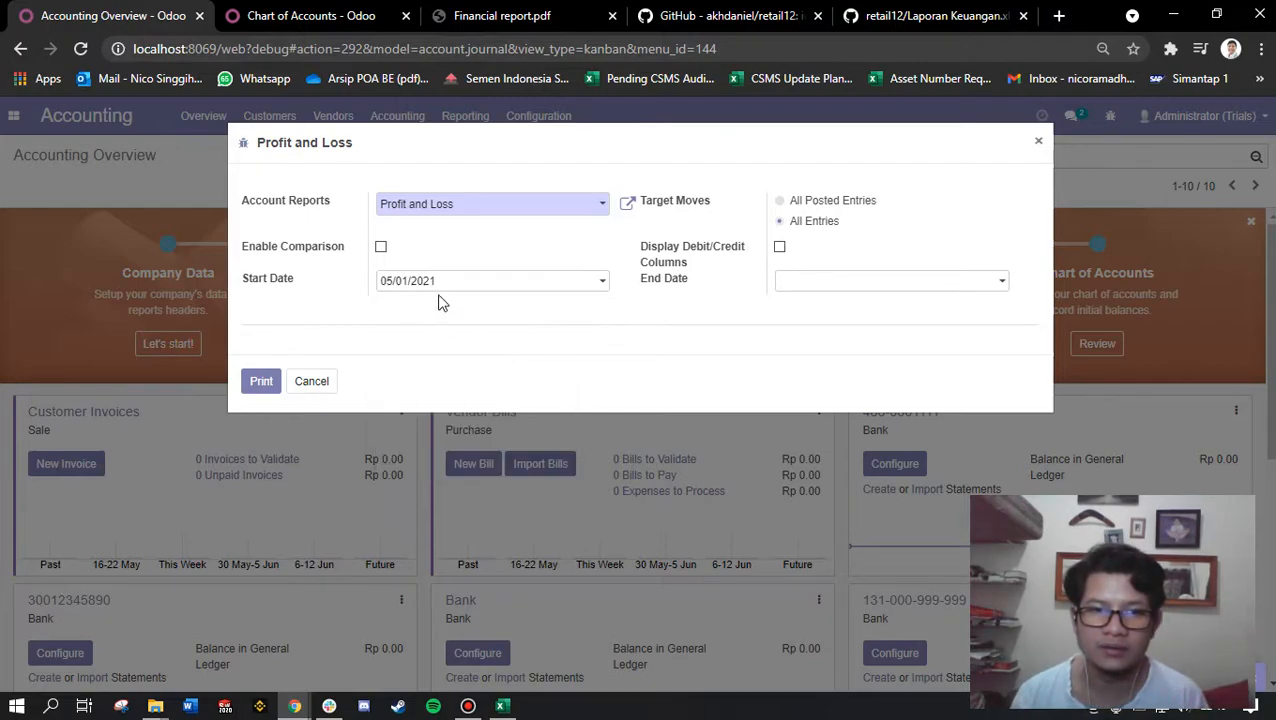
{"action": "left_click", "coordinate": [862, 281]}
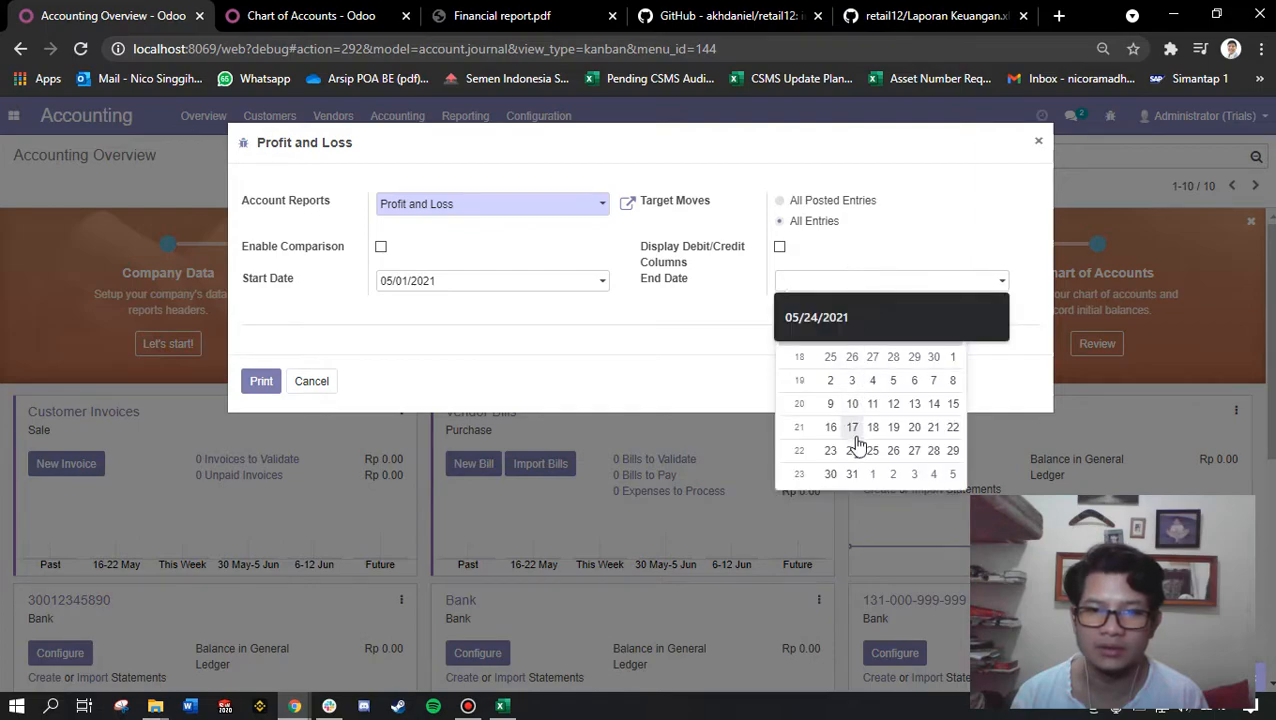
{"action": "left_click", "coordinate": [857, 453]}
Clear the start date and end date of the Profit and Loss report.
{"action": "left_click", "coordinate": [578, 291]}
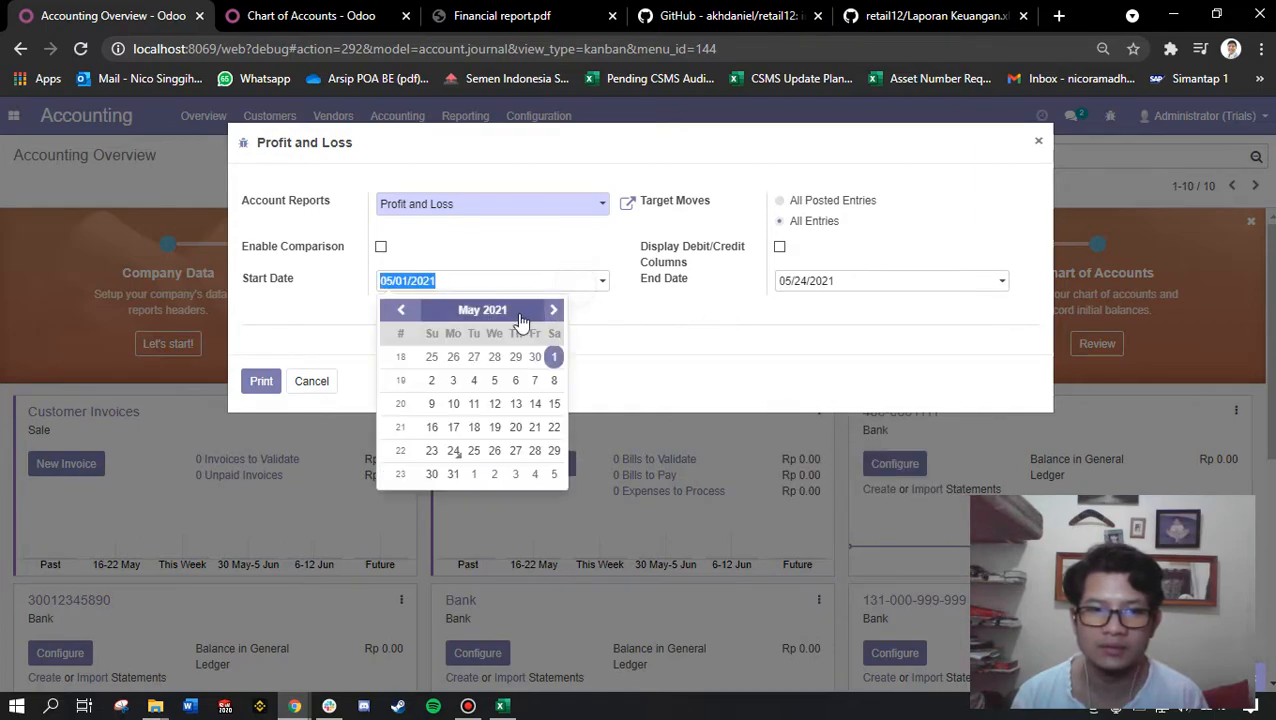
{"action": "key", "text": "BackSpace"}
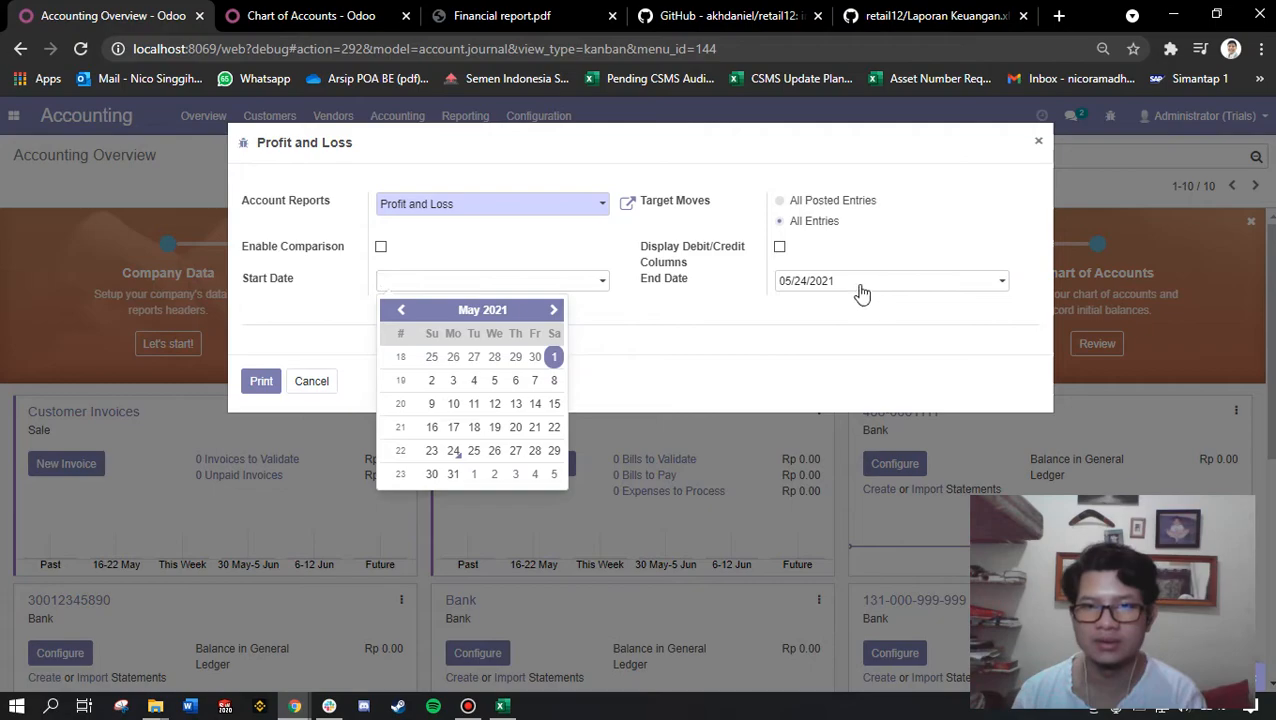
{"action": "left_click", "coordinate": [783, 286]}
{"action": "left_click", "coordinate": [714, 302]}
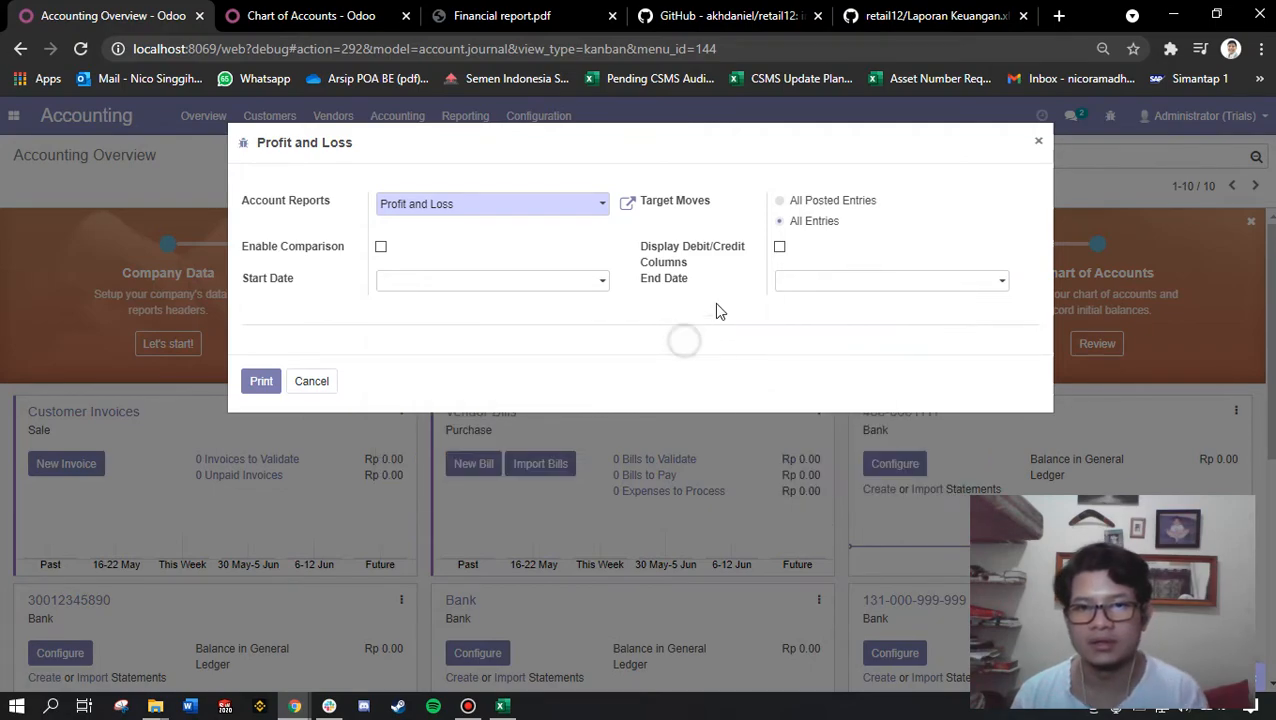
Print the Profit and Loss report for all entries and open the resulting PDF.
{"action": "left_click", "coordinate": [261, 383]}
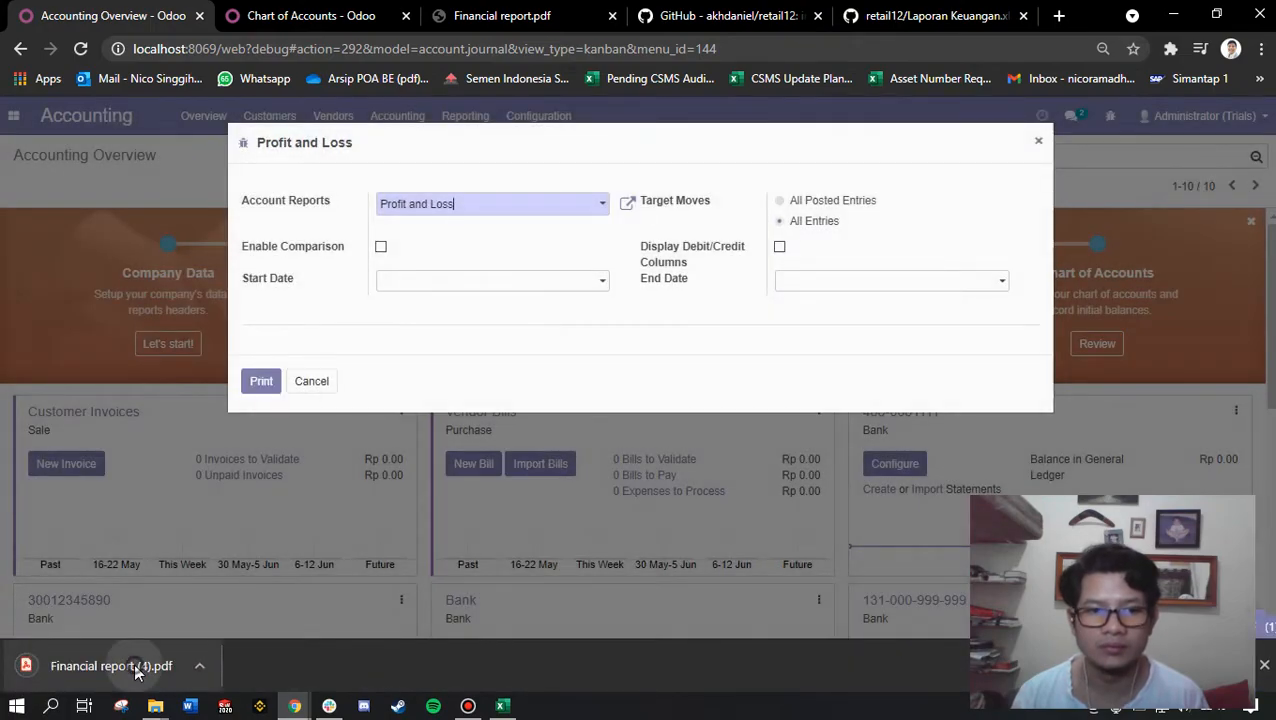
{"action": "left_click", "coordinate": [137, 665]}
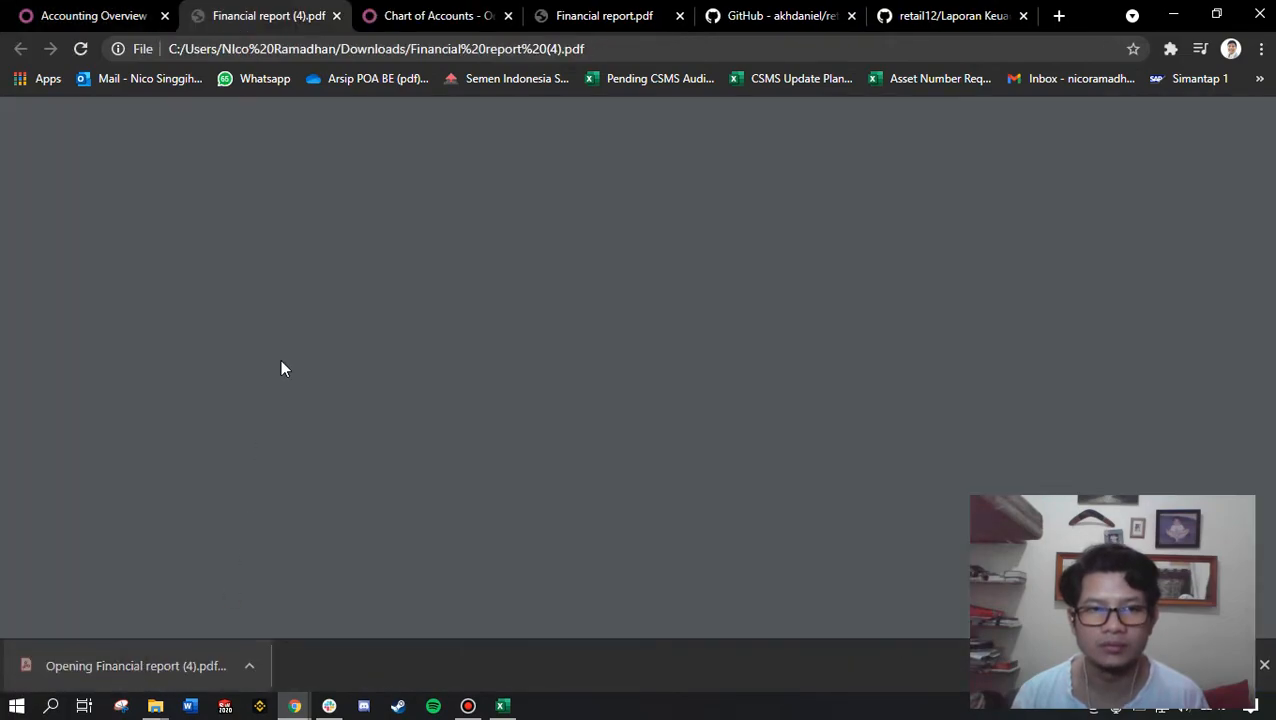
Place the Financial report (4) PDF after the Chart of Accounts page and highlight its Penjualan heading.
{"action": "left_click_drag", "start_coordinate": [252, 13], "coordinate": [440, 8]}
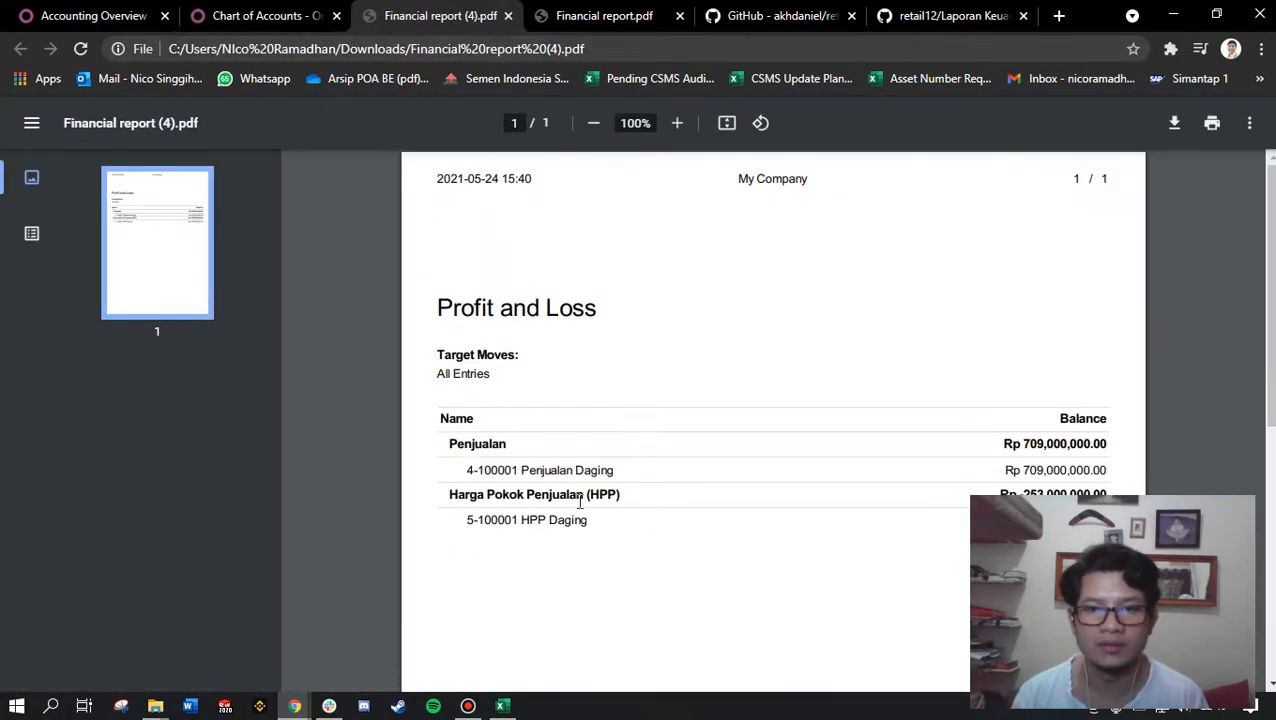
{"action": "left_click", "coordinate": [448, 452]}
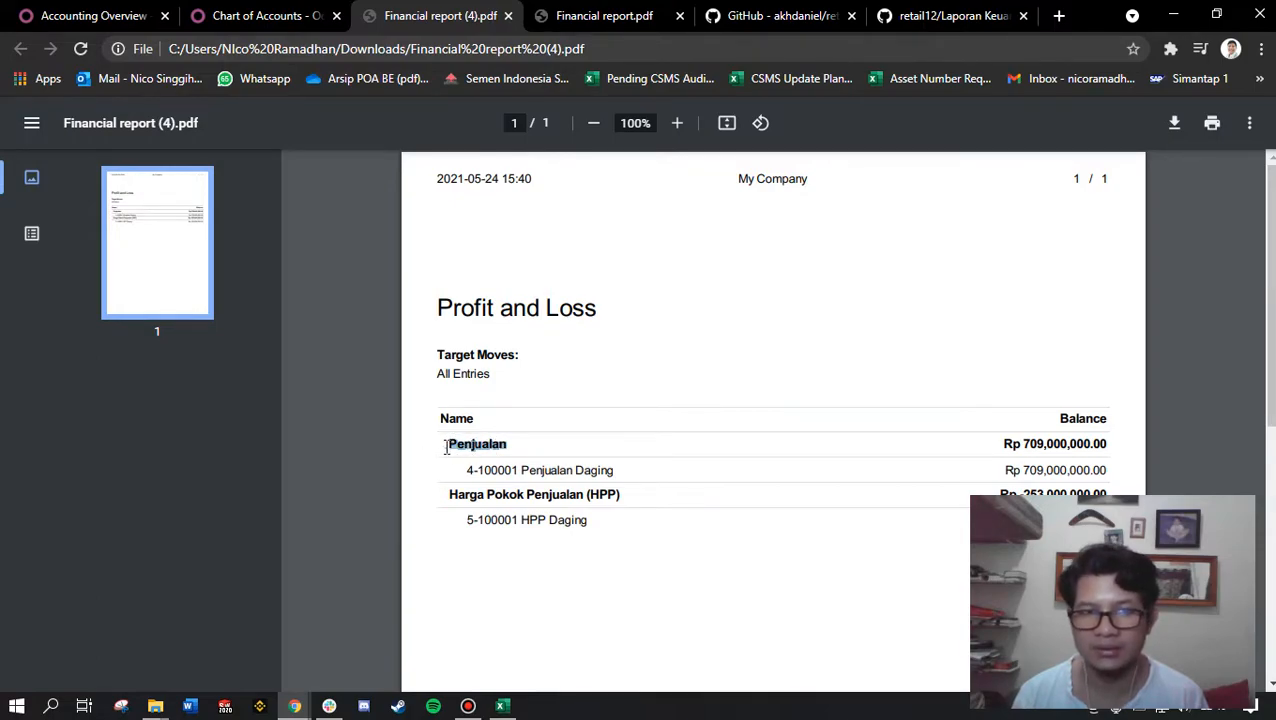
Close the Profit and Loss report settings in Odoo and open the Account Reports configuration list.
{"action": "left_click", "coordinate": [97, 12]}
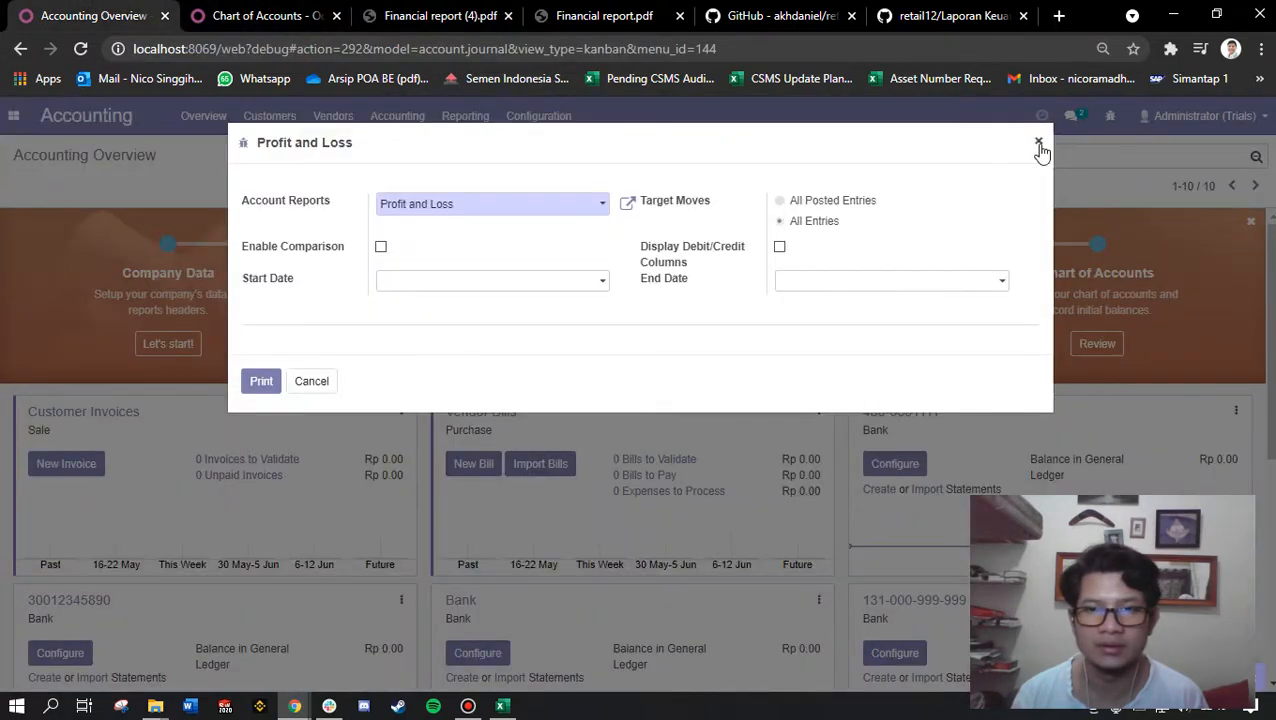
{"action": "left_click", "coordinate": [1039, 143]}
{"action": "left_click", "coordinate": [400, 126]}
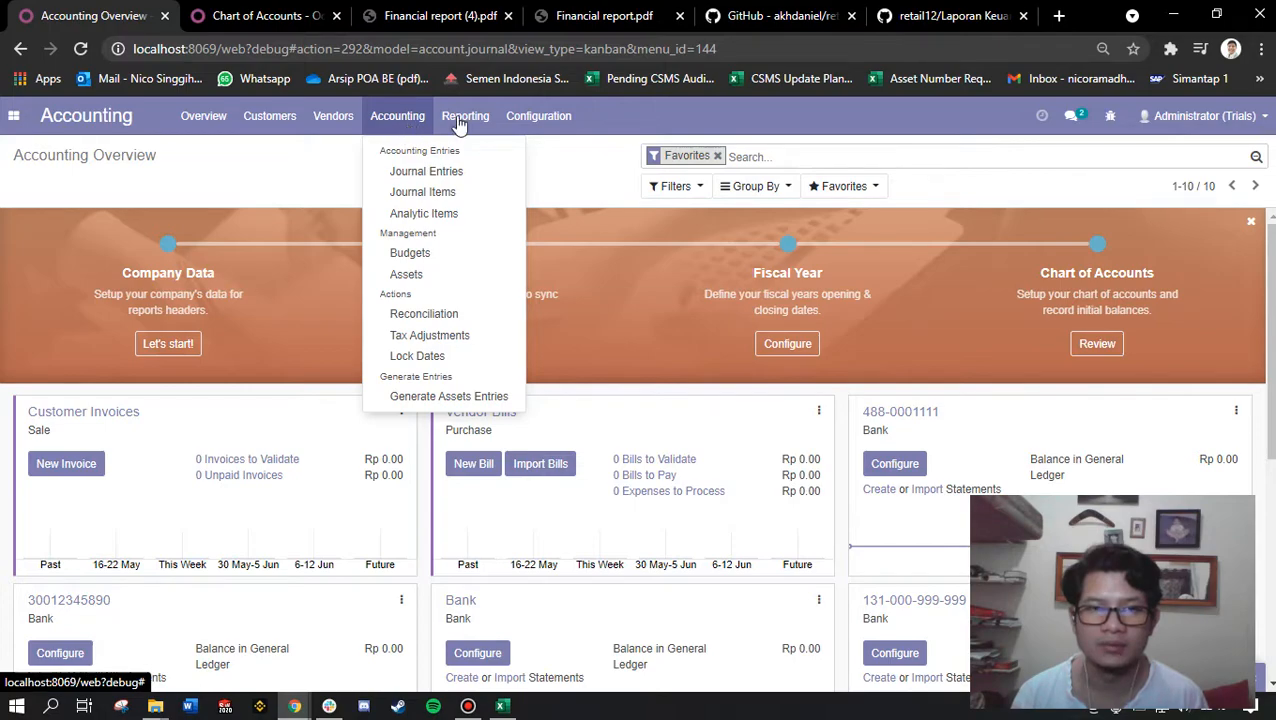
{"action": "left_click", "coordinate": [540, 124]}
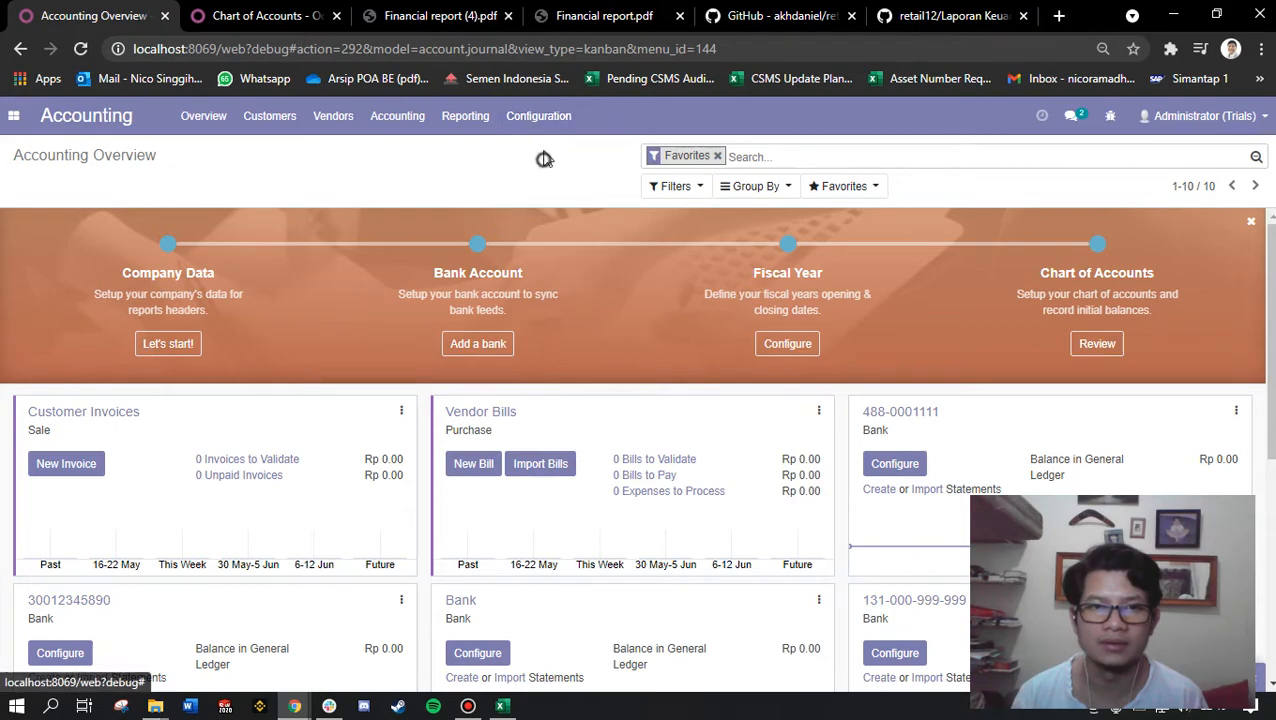
{"action": "left_click", "coordinate": [545, 118]}
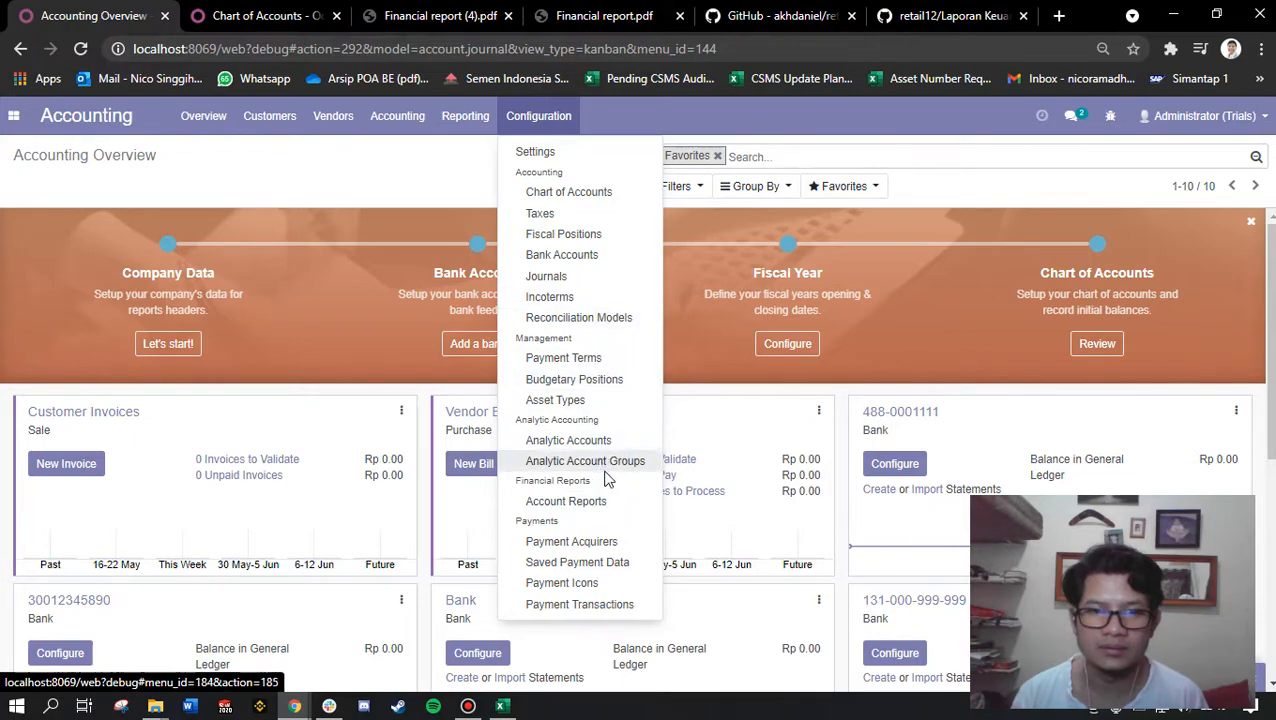
{"action": "left_click", "coordinate": [617, 502]}
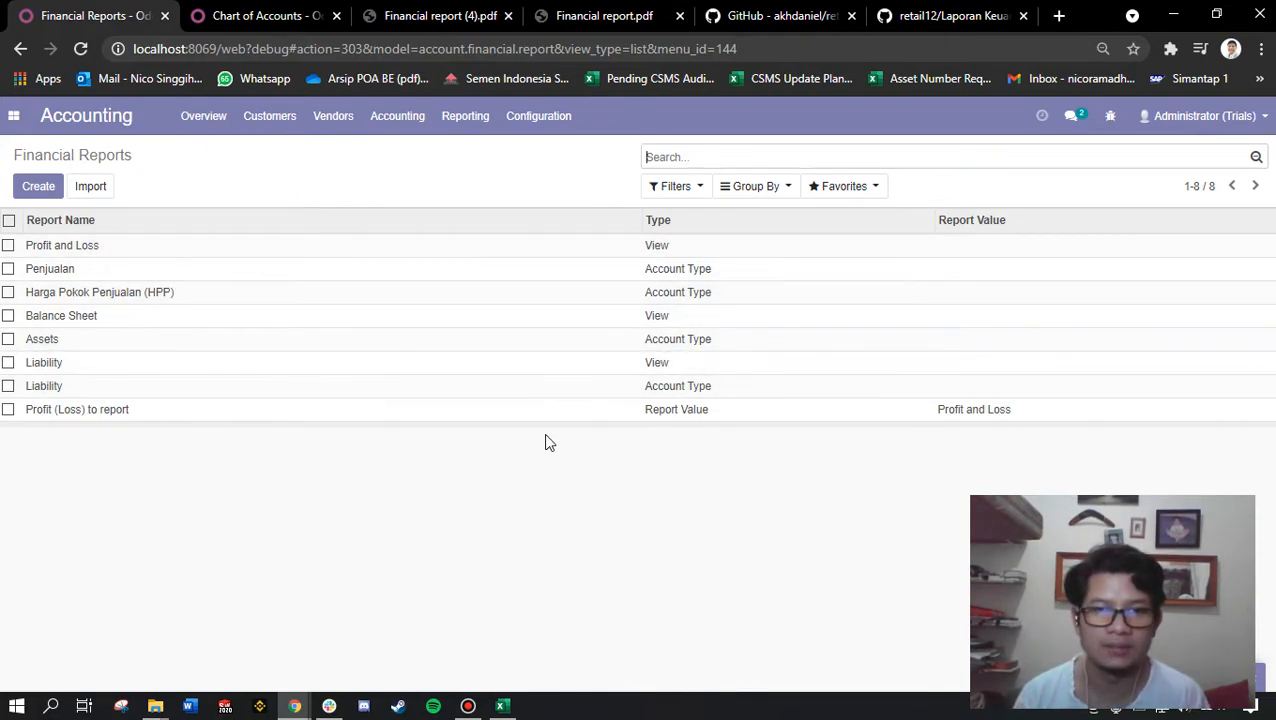
Group the financial reports by Parent Report and expand the Profit and Loss group.
{"action": "left_click", "coordinate": [778, 200]}
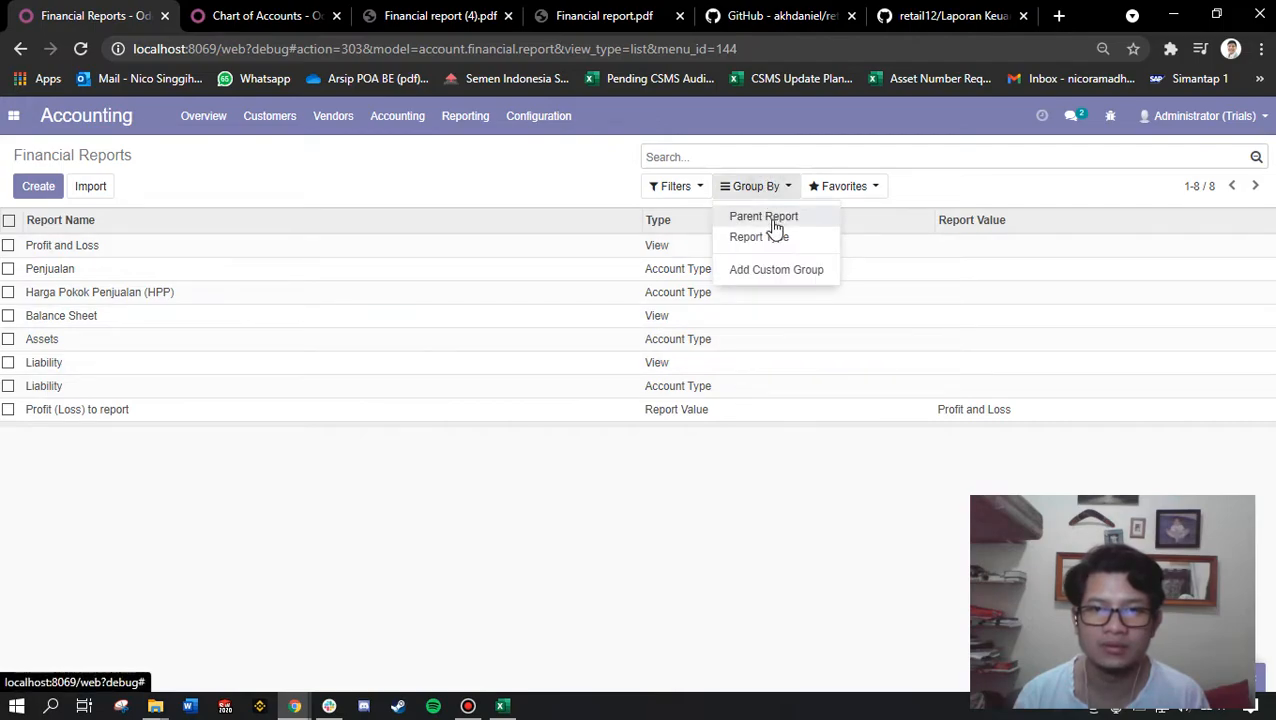
{"action": "left_click", "coordinate": [773, 224]}
{"action": "left_click", "coordinate": [584, 179]}
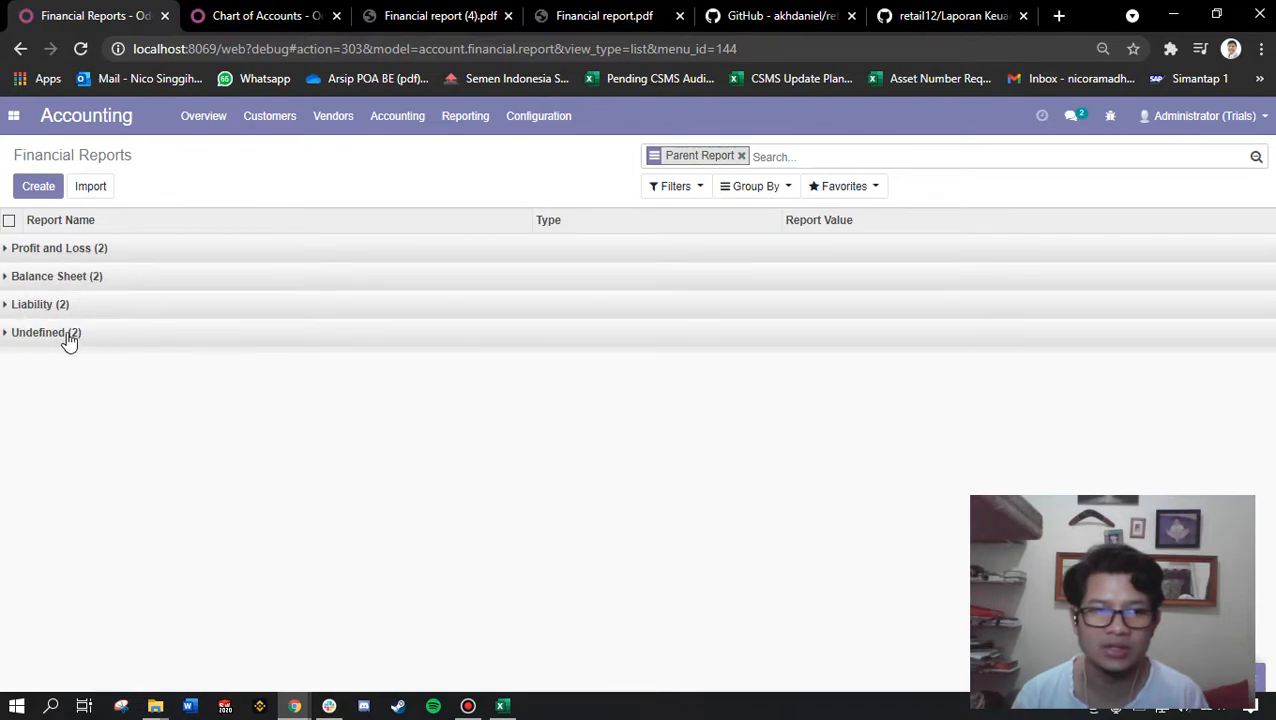
{"action": "left_click", "coordinate": [84, 250]}
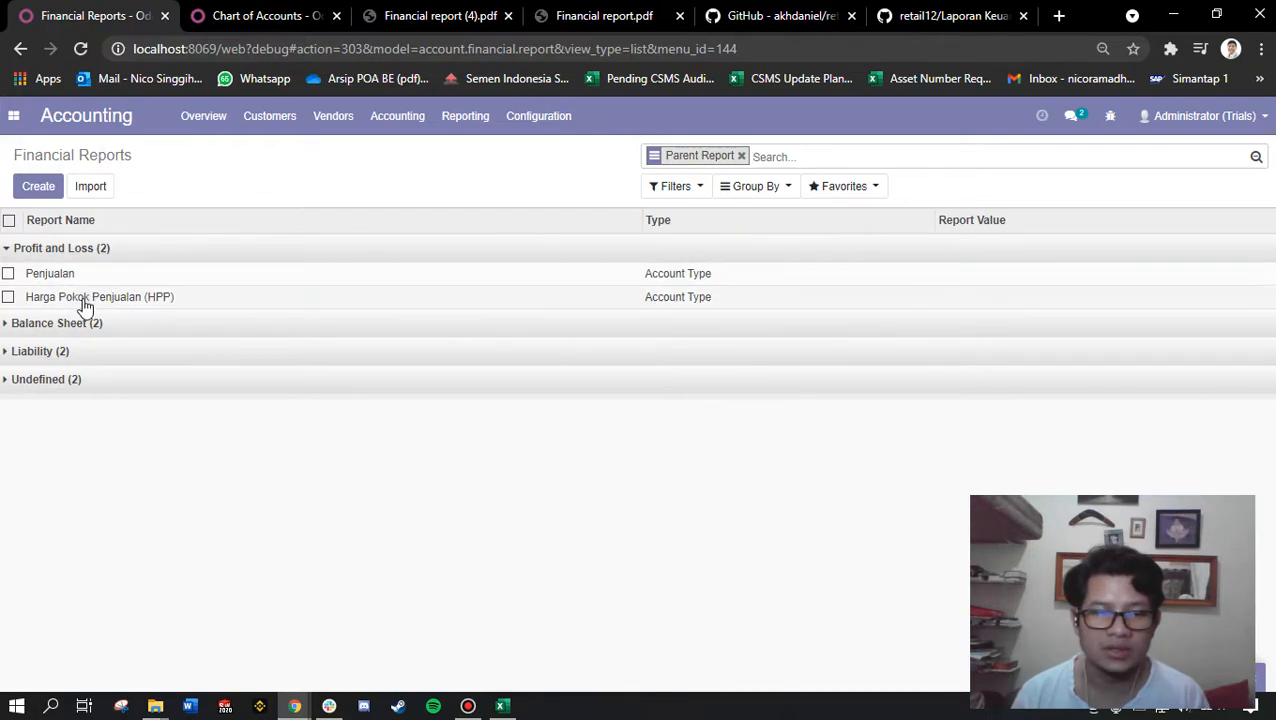
Switch to the Laporan Keuangan workbook in Excel and examine the Laba Rugi sections from Penjualan (Income) to Laba (Rugi) Bersih.
{"action": "left_click", "coordinate": [502, 706]}
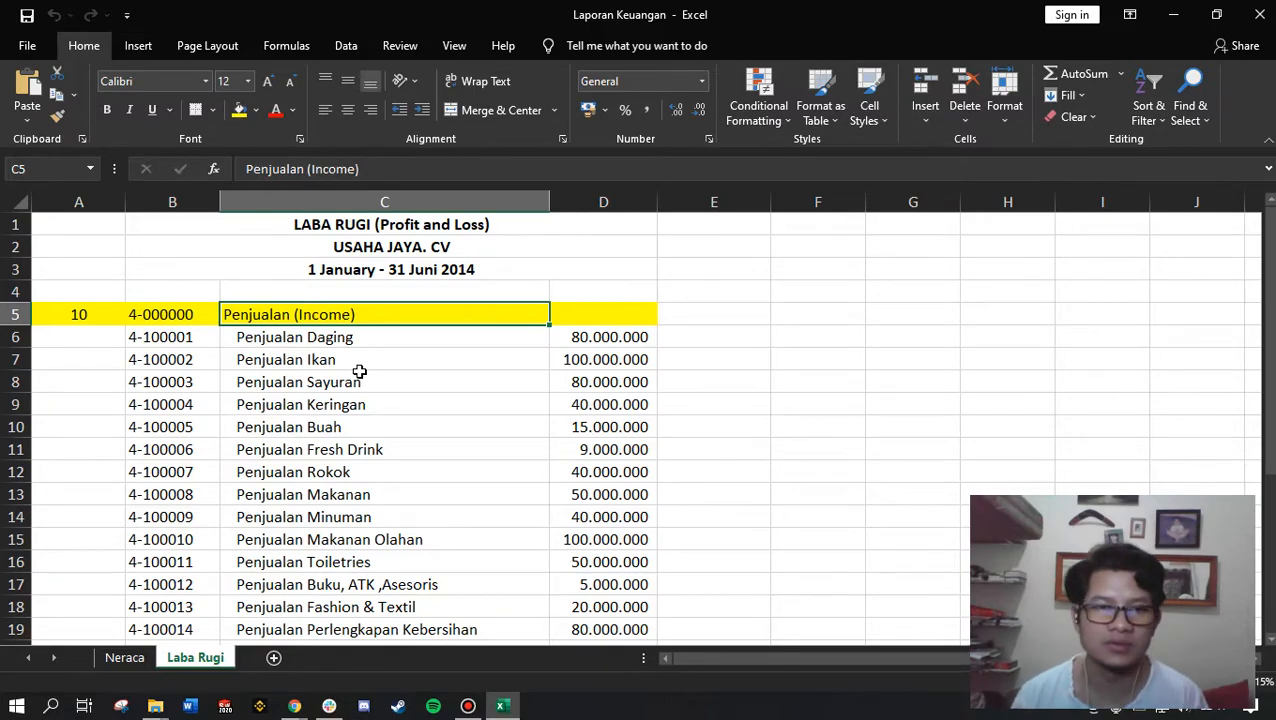
{"action": "scroll", "coordinate": [423, 457], "scroll_direction": "down", "scroll_amount": 14}
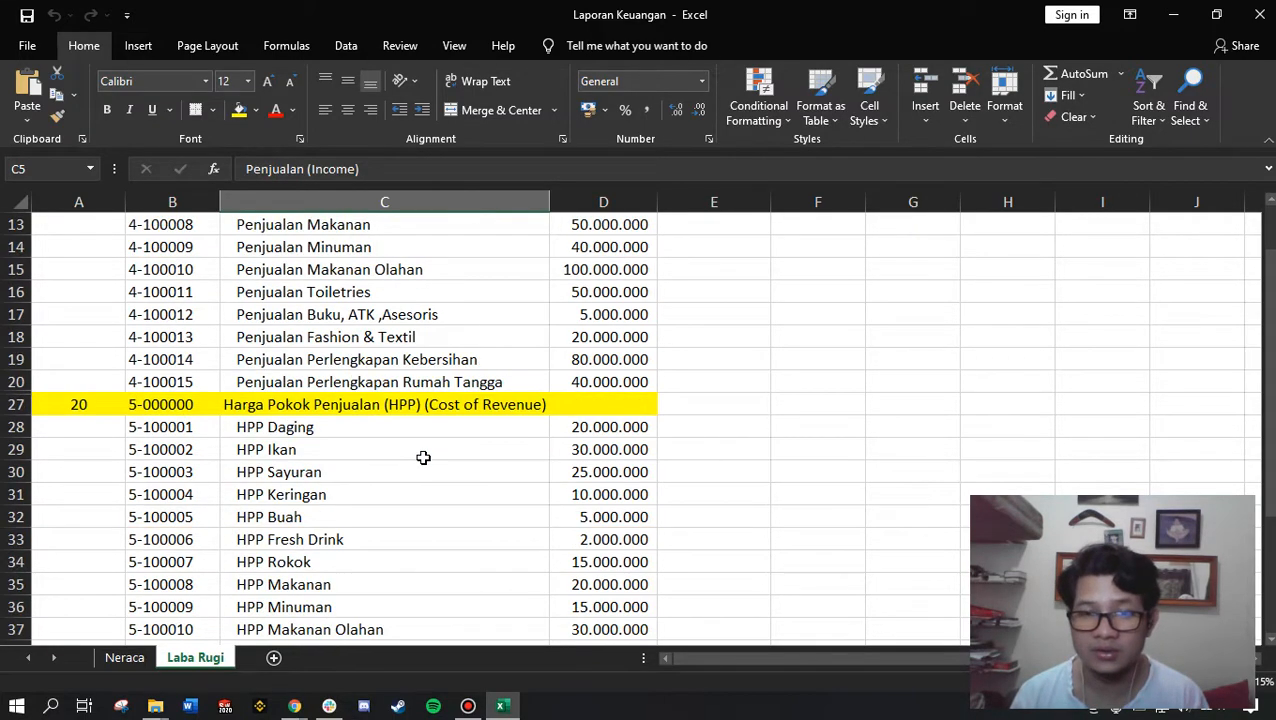
{"action": "scroll", "coordinate": [423, 457], "scroll_direction": "up", "scroll_amount": 4}
{"action": "scroll", "coordinate": [393, 329], "scroll_direction": "up", "scroll_amount": 10}
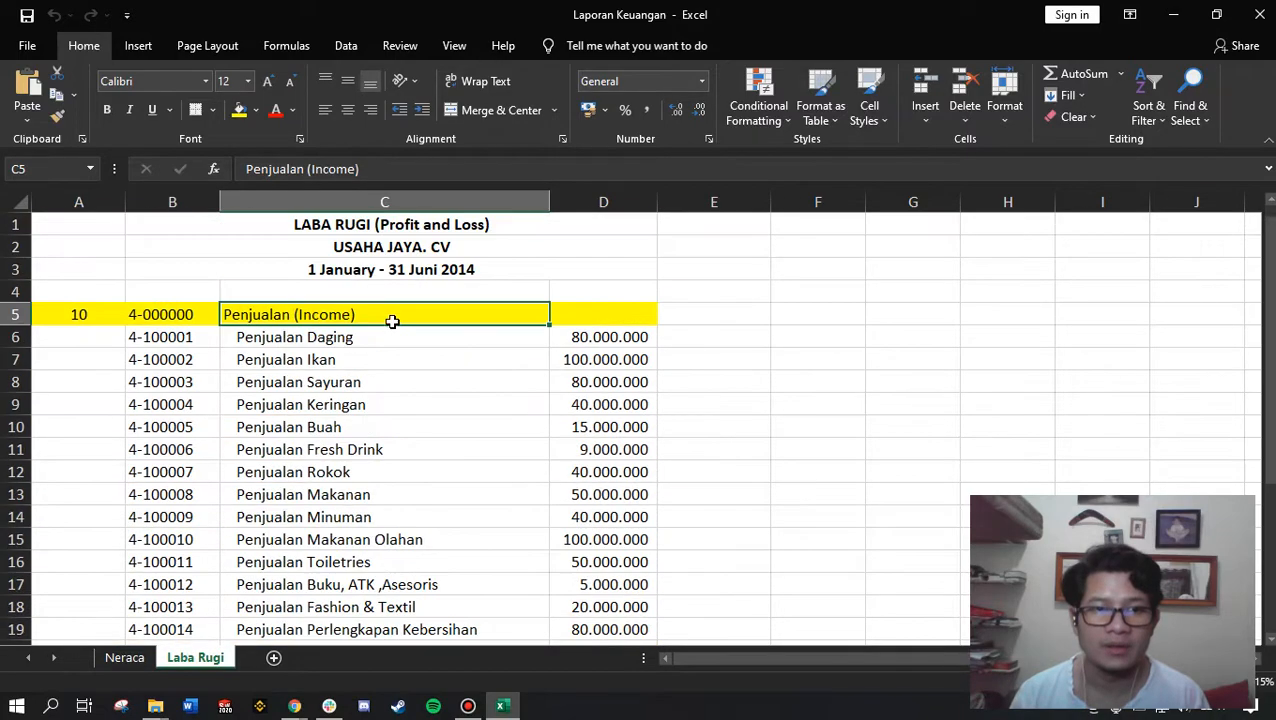
{"action": "left_click", "coordinate": [398, 352]}
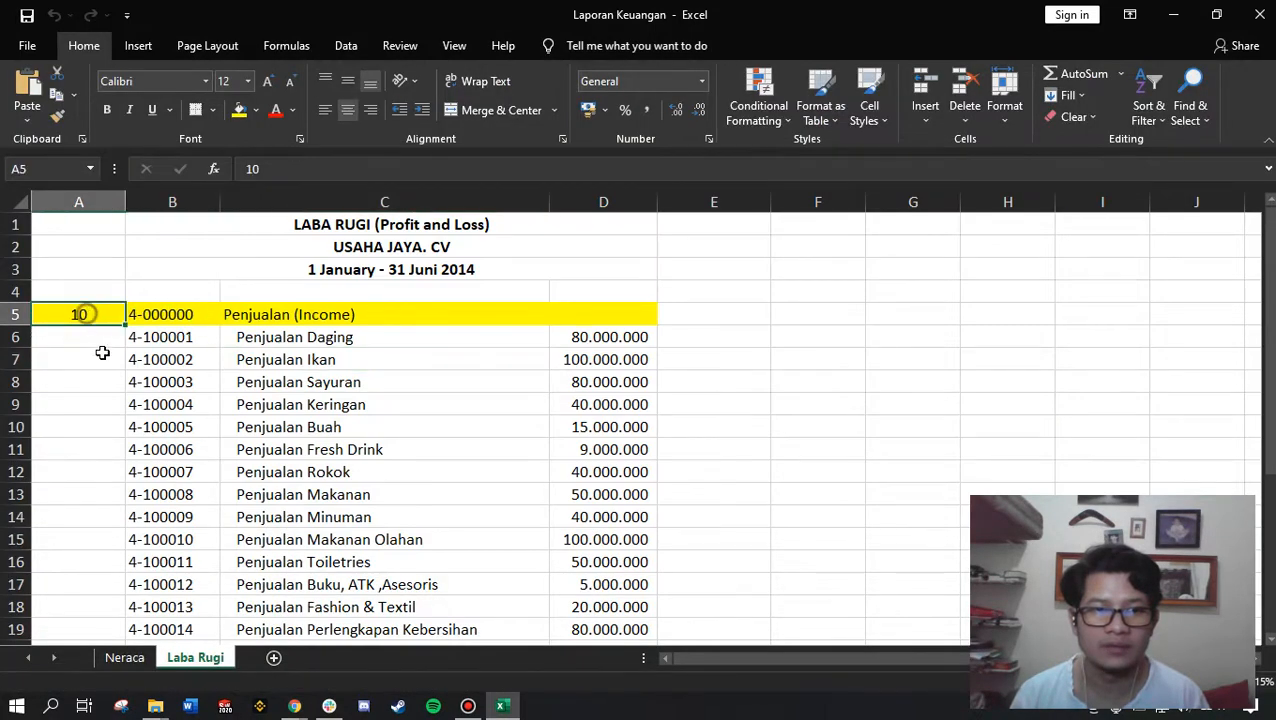
{"action": "scroll", "coordinate": [108, 368], "scroll_direction": "down", "scroll_amount": 16}
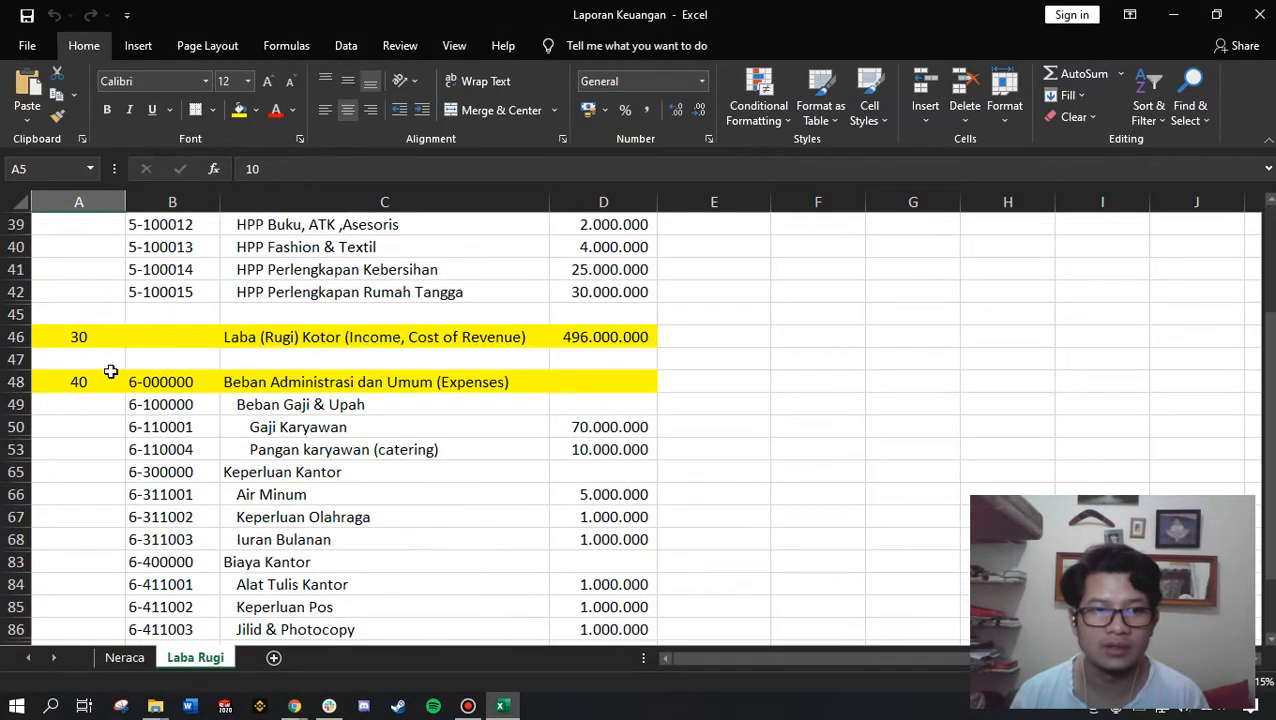
{"action": "left_click", "coordinate": [90, 425]}
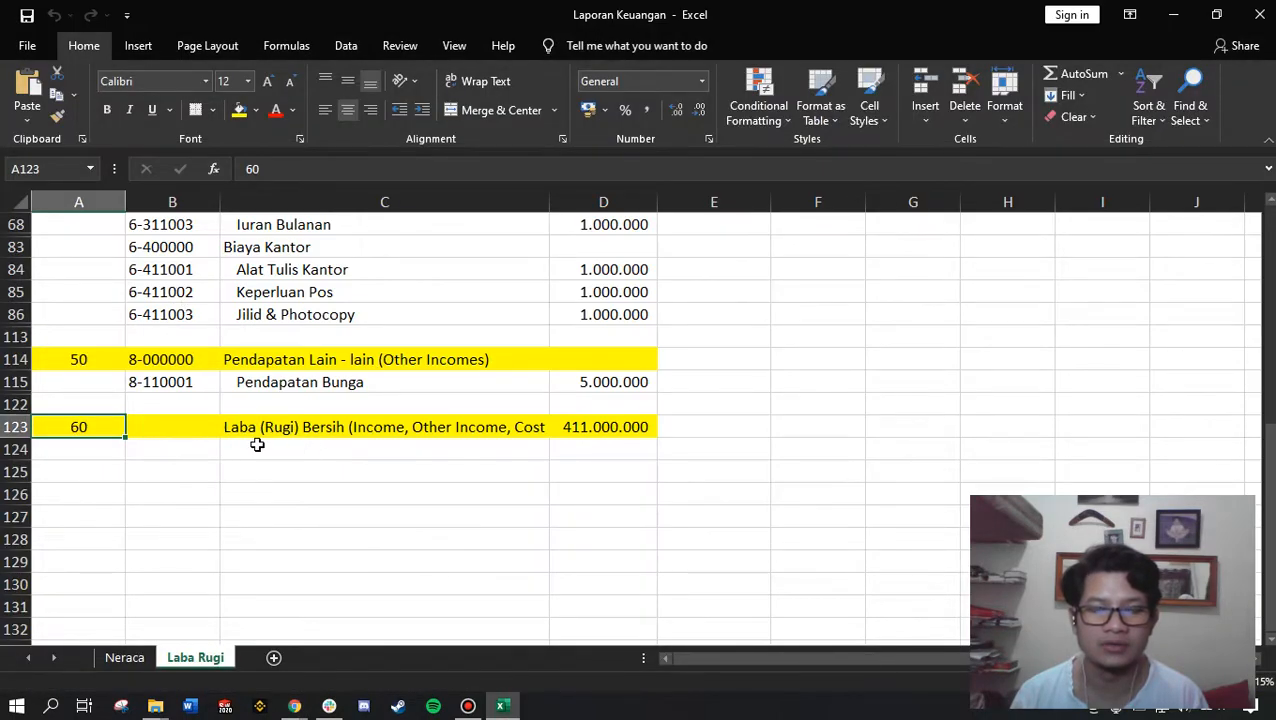
{"action": "left_click", "coordinate": [632, 427]}
{"action": "left_click_drag", "start_coordinate": [519, 427], "coordinate": [94, 427]}
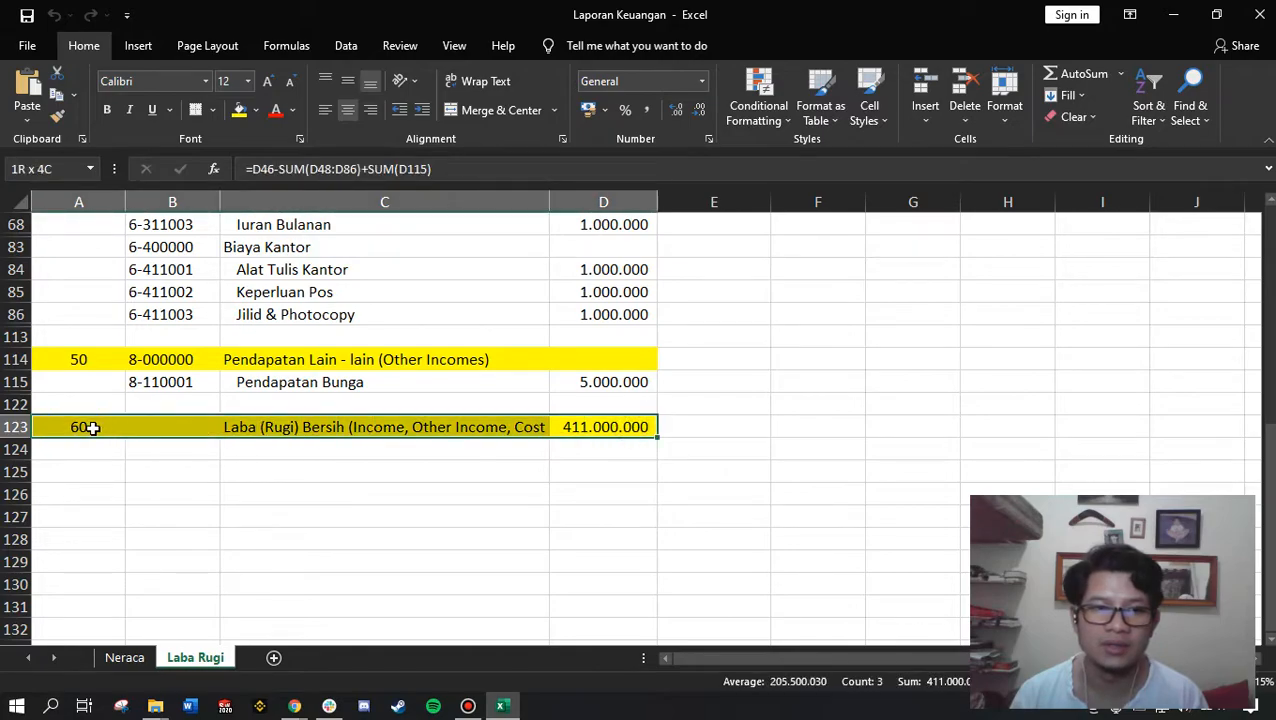
{"action": "scroll", "coordinate": [464, 484], "scroll_direction": "up", "scroll_amount": 13}
{"action": "scroll", "coordinate": [451, 443], "scroll_direction": "up", "scroll_amount": 9}
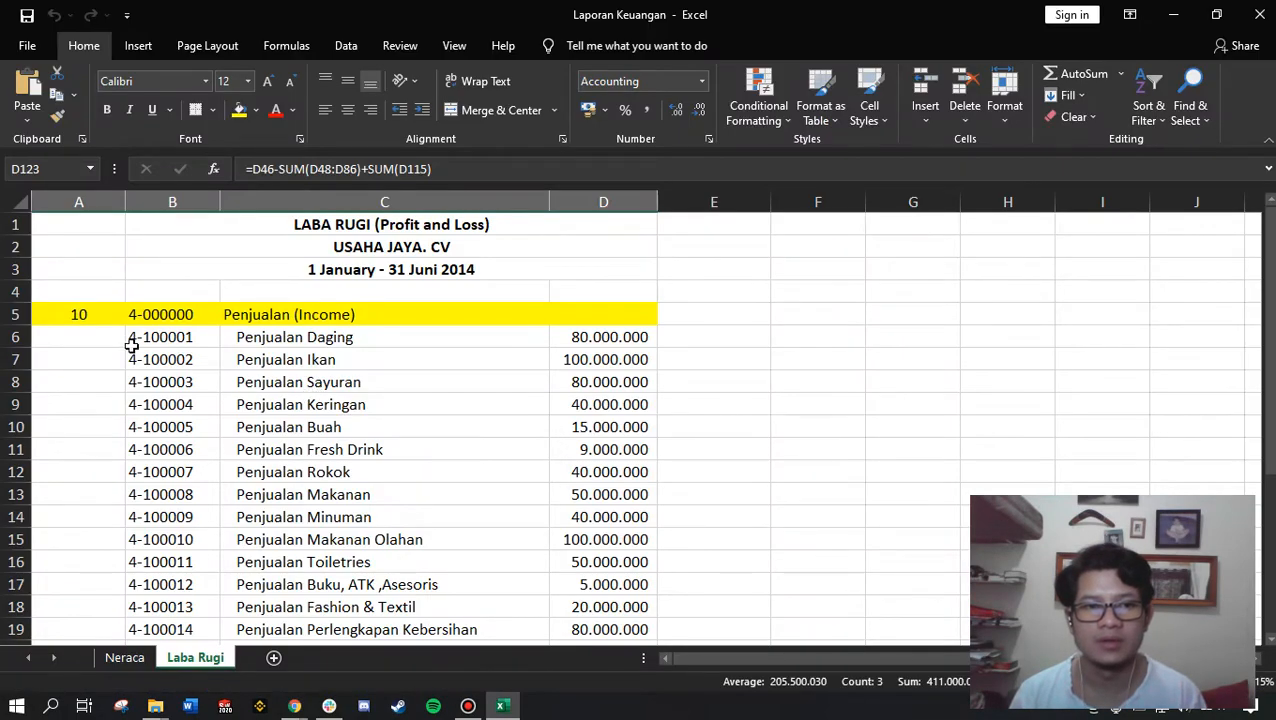
Review the sequence numbers in column A beside the highlighted section headings of the Laba Rugi sheet.
{"action": "scroll", "coordinate": [128, 340], "scroll_direction": "down", "scroll_amount": 3}
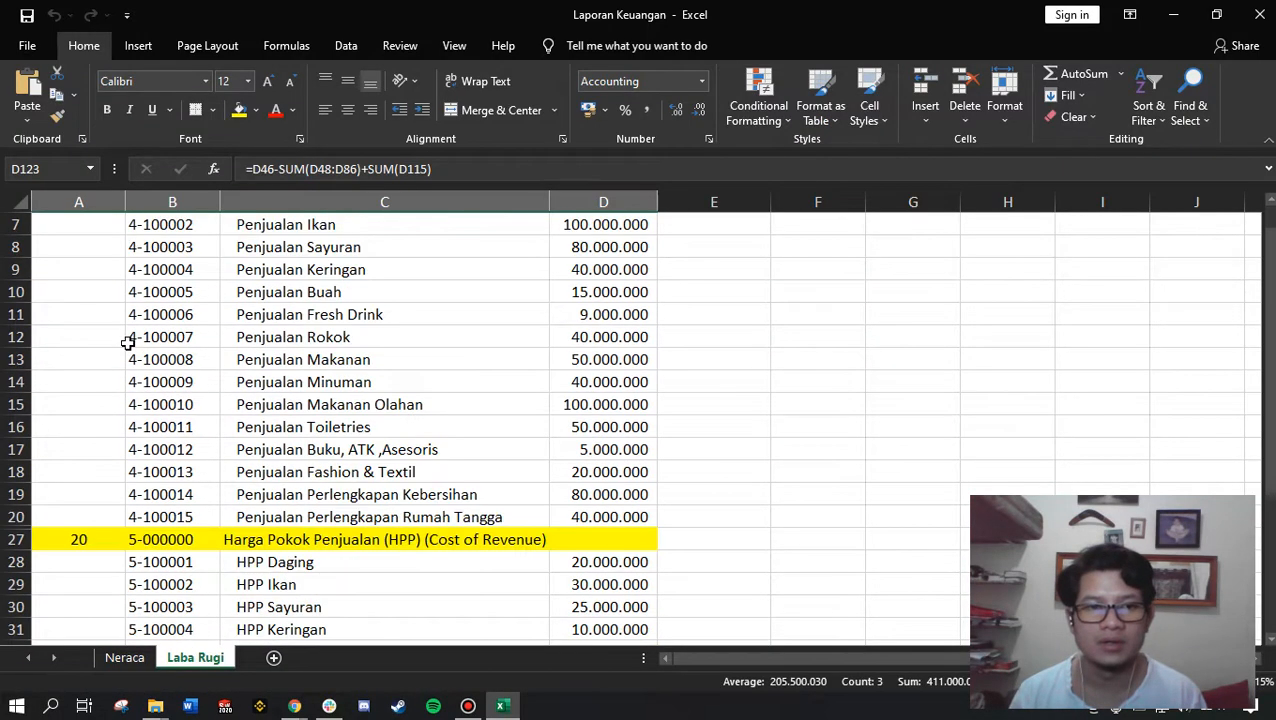
{"action": "scroll", "coordinate": [125, 340], "scroll_direction": "up", "scroll_amount": 3}
{"action": "left_click", "coordinate": [84, 318]}
{"action": "scroll", "coordinate": [103, 375], "scroll_direction": "down", "scroll_amount": 2}
{"action": "left_click", "coordinate": [93, 532]}
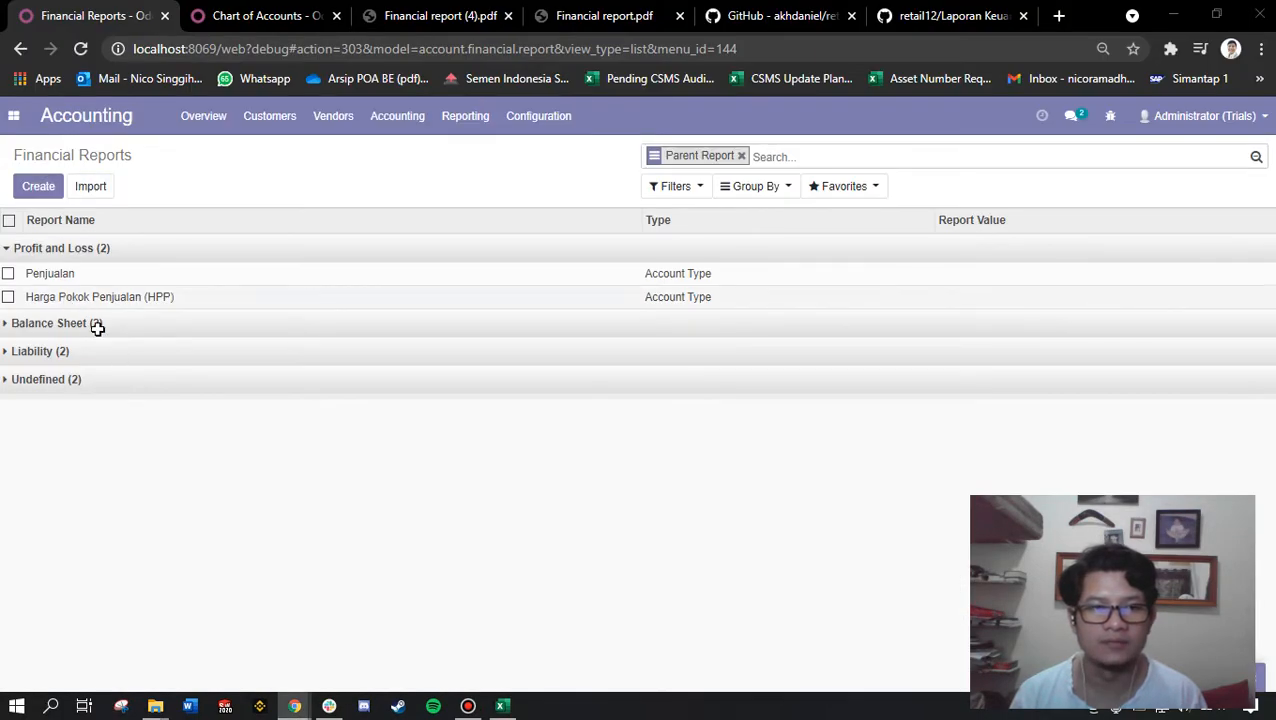
{"action": "scroll", "coordinate": [135, 381], "scroll_direction": "down", "scroll_amount": 5}
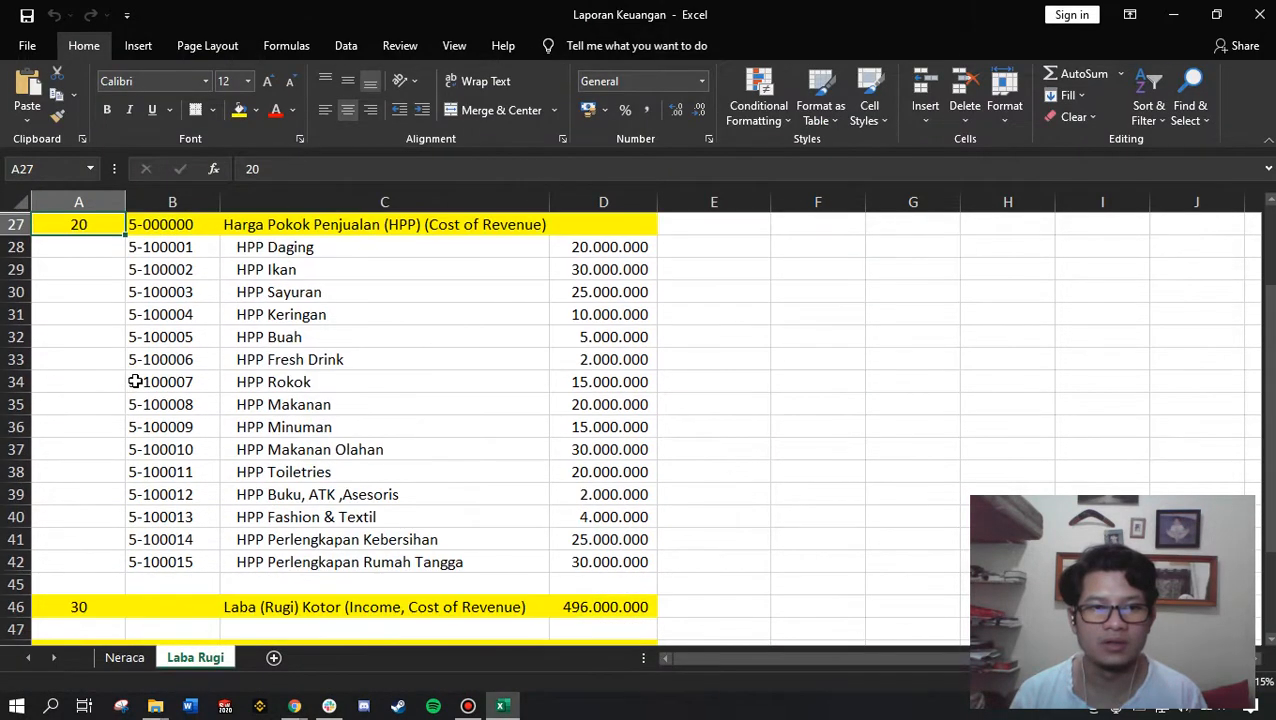
{"action": "scroll", "coordinate": [135, 381], "scroll_direction": "down", "scroll_amount": 8}
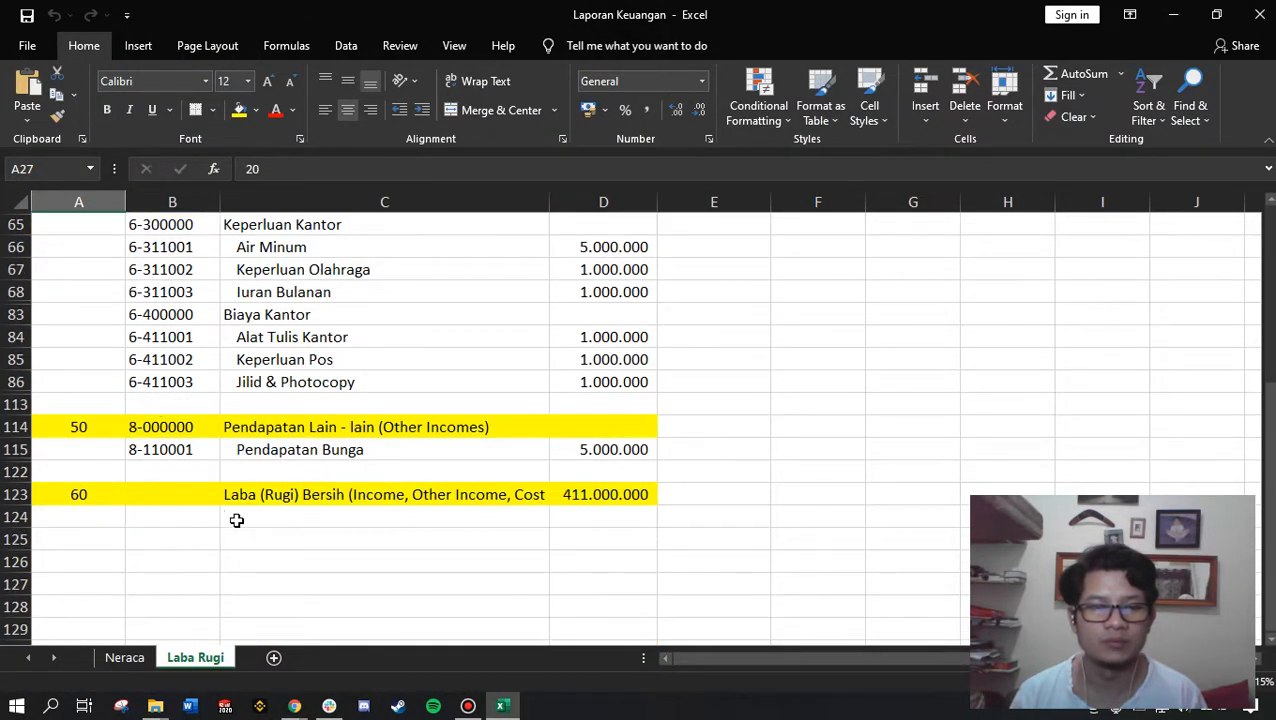
{"action": "scroll", "coordinate": [795, 480], "scroll_direction": "up", "scroll_amount": 17}
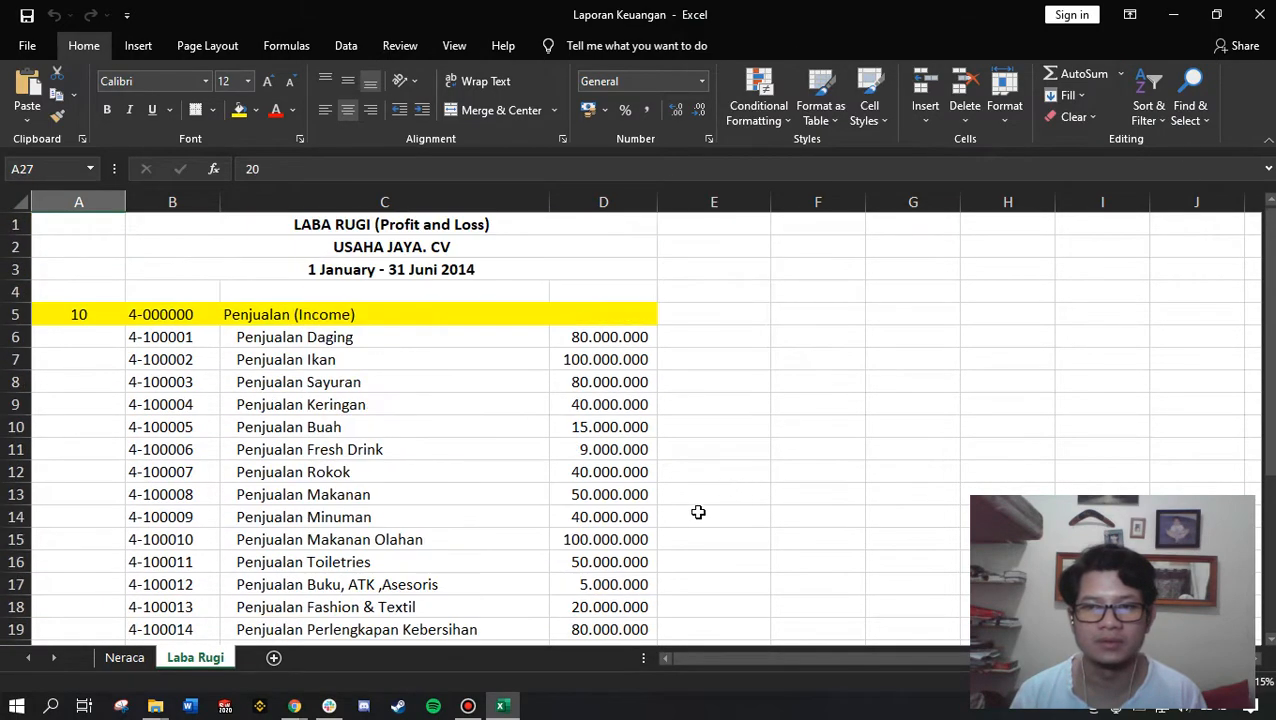
Switch to Odoo, review the Penjualan report entry's settings, and compare it with the Penjualan heading in the Financial report (4) PDF.
{"action": "key", "text": "alt+Tab"}
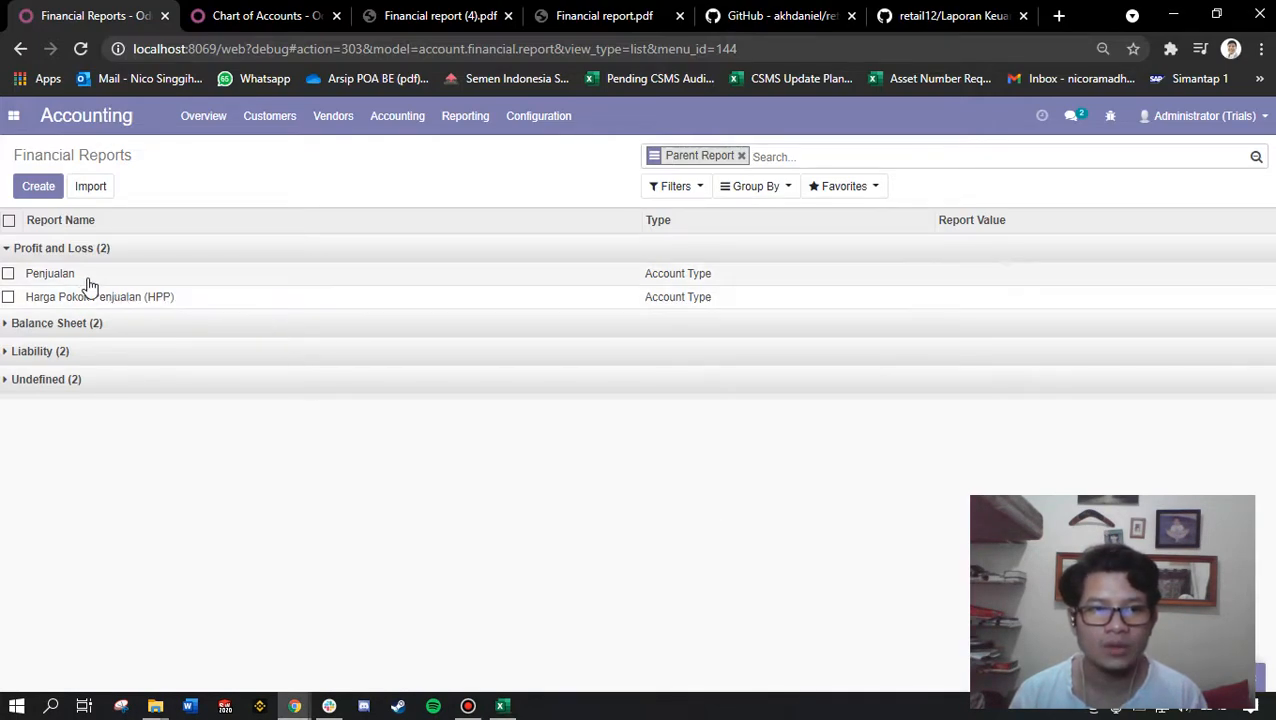
{"action": "left_click", "coordinate": [50, 273]}
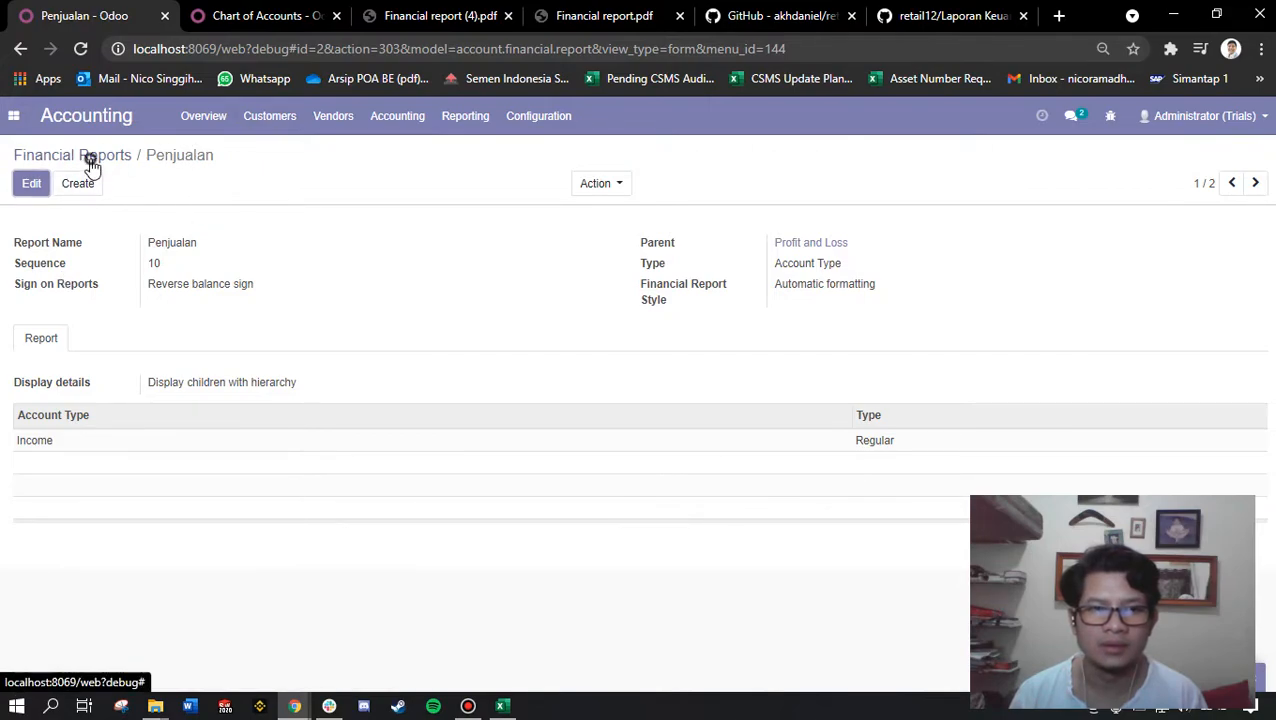
{"action": "left_click", "coordinate": [445, 16]}
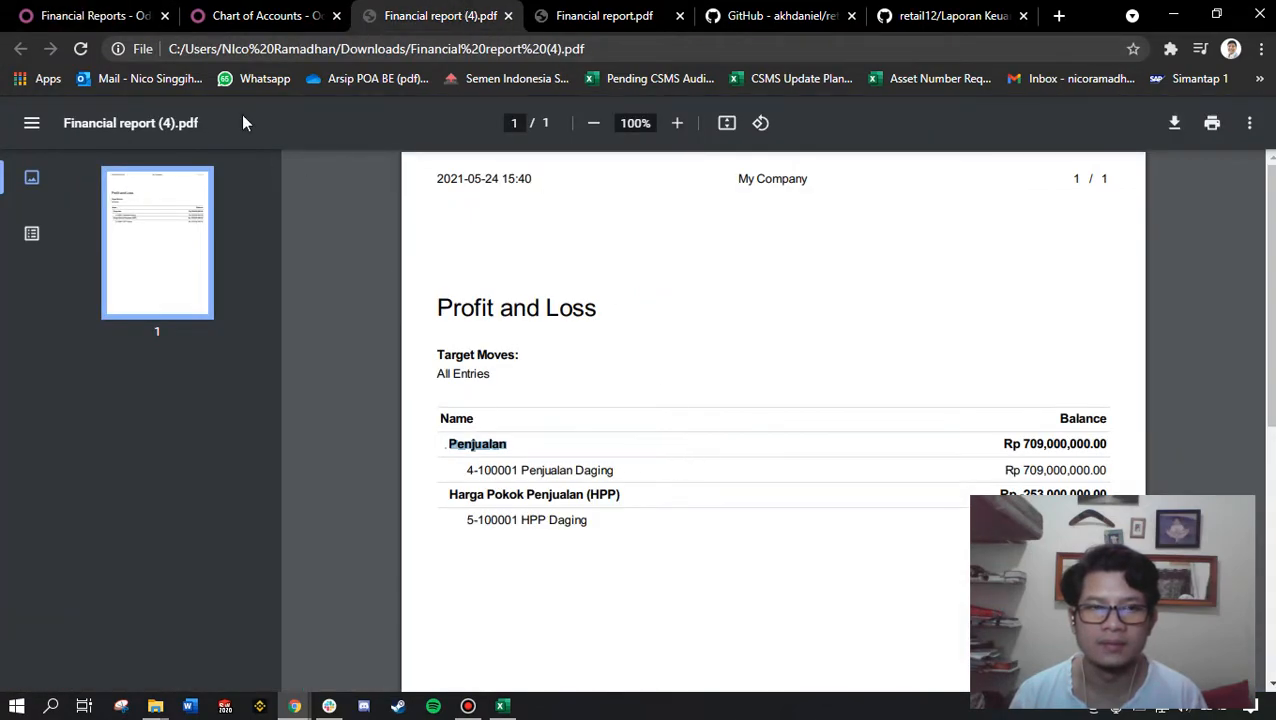
{"action": "left_click", "coordinate": [110, 12]}
{"action": "left_click", "coordinate": [418, 10]}
{"action": "left_click", "coordinate": [504, 443]}
{"action": "left_click_drag", "start_coordinate": [515, 449], "coordinate": [442, 446]}
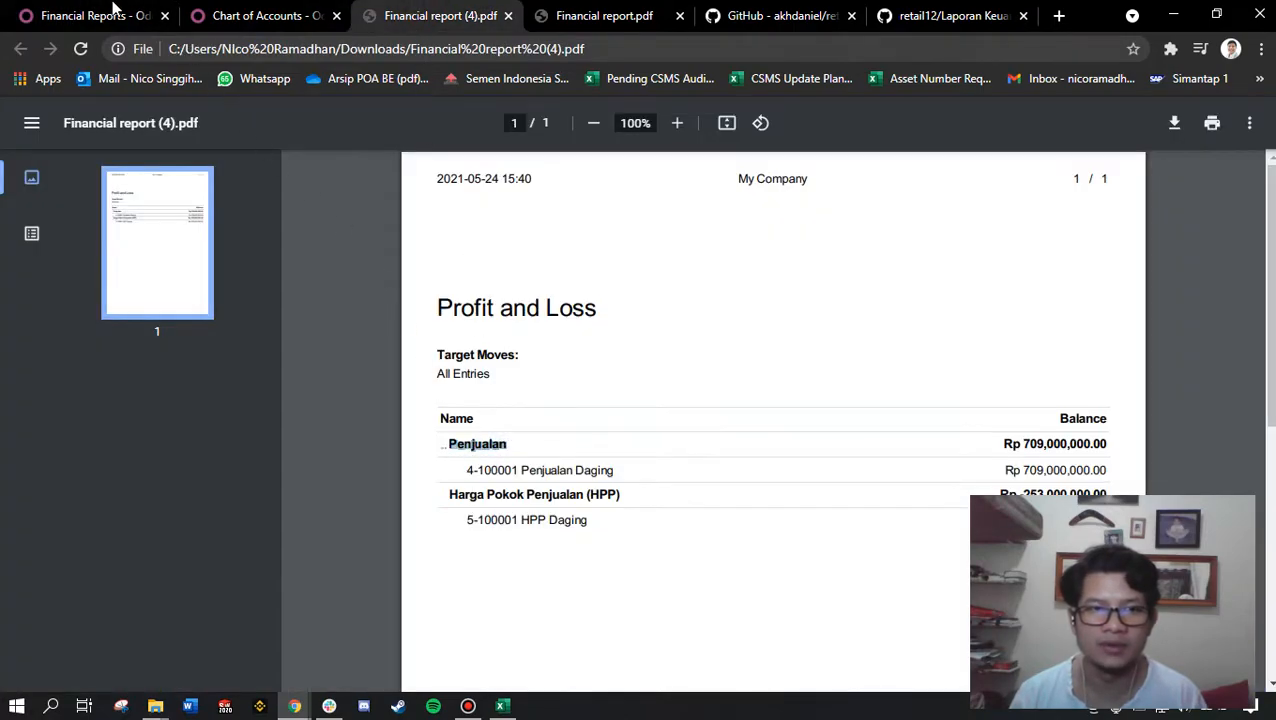
{"action": "left_click", "coordinate": [113, 12]}
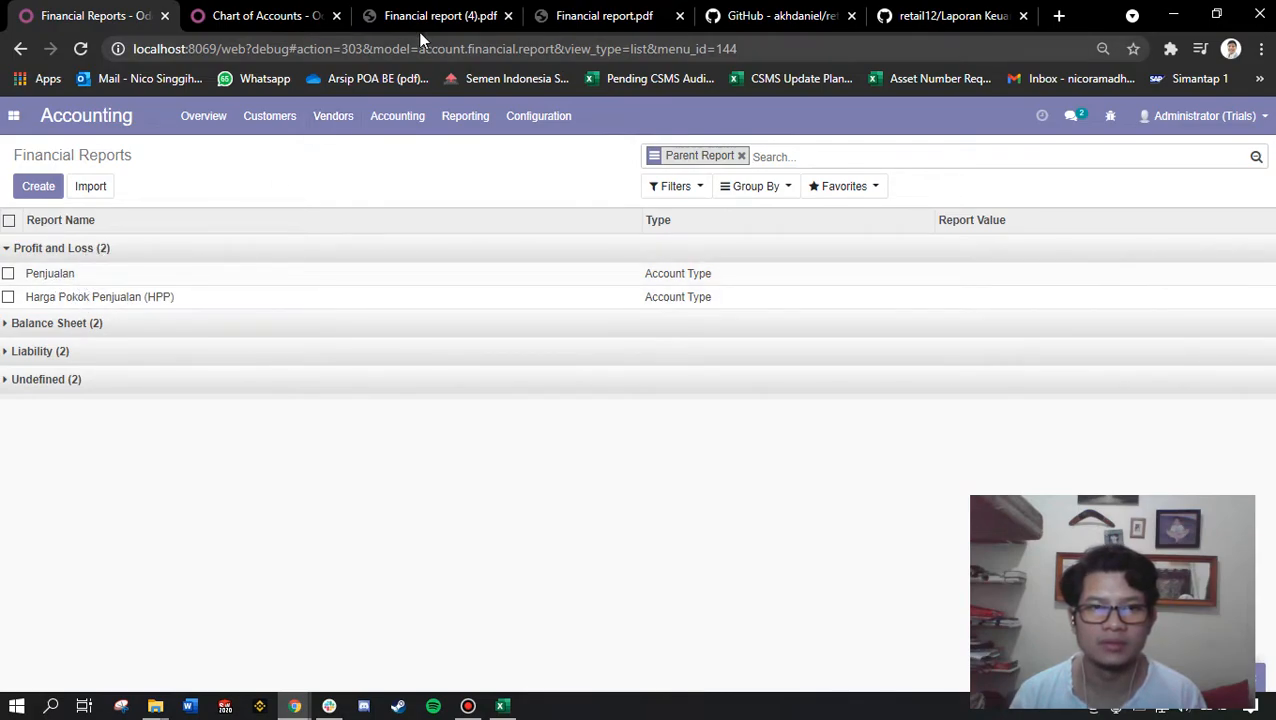
Highlight the 4-100001 Penjualan Daging line in the PDF and compare it with Odoo's Financial Reports list.
{"action": "left_click", "coordinate": [592, 15]}
{"action": "left_click", "coordinate": [455, 16]}
{"action": "left_click_drag", "start_coordinate": [462, 470], "coordinate": [628, 470]}
{"action": "left_click", "coordinate": [100, 12]}
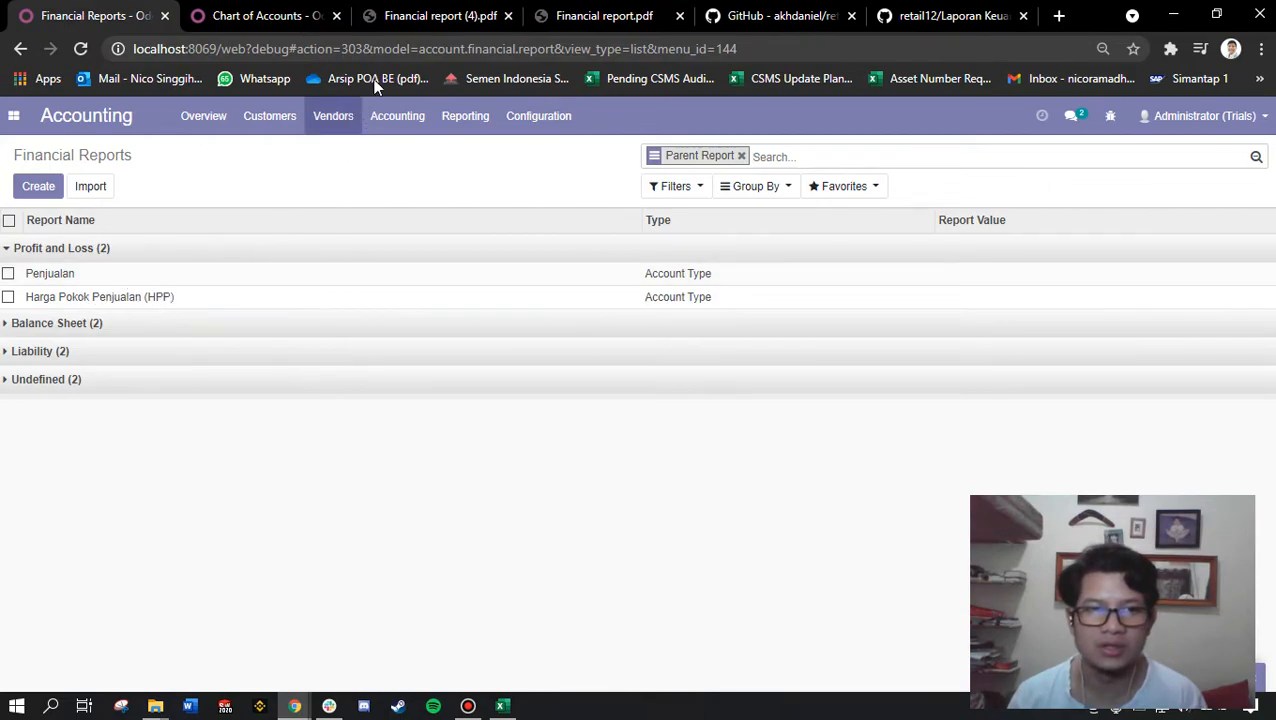
{"action": "left_click", "coordinate": [425, 15]}
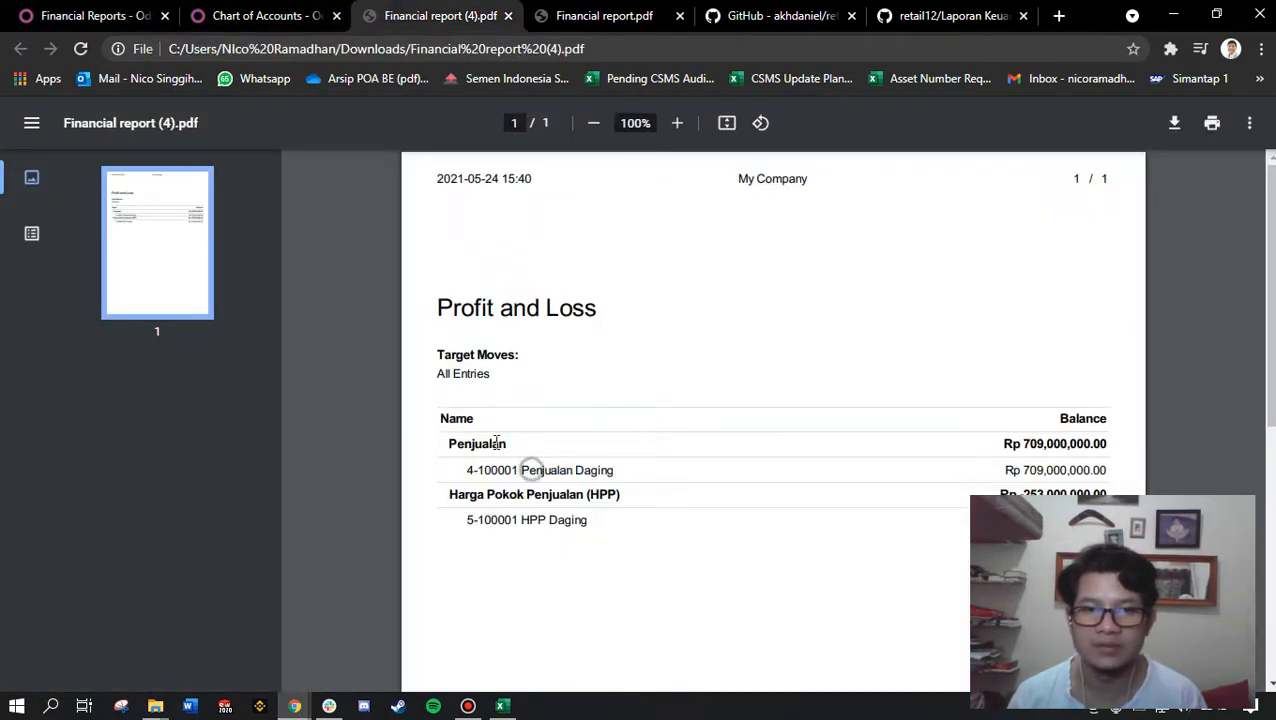
Switch to the Excel workbook and examine the Penjualan (Income) and Harga Pokok Penjualan (HPP) headings on the Laba Rugi sheet.
{"action": "left_click", "coordinate": [502, 706]}
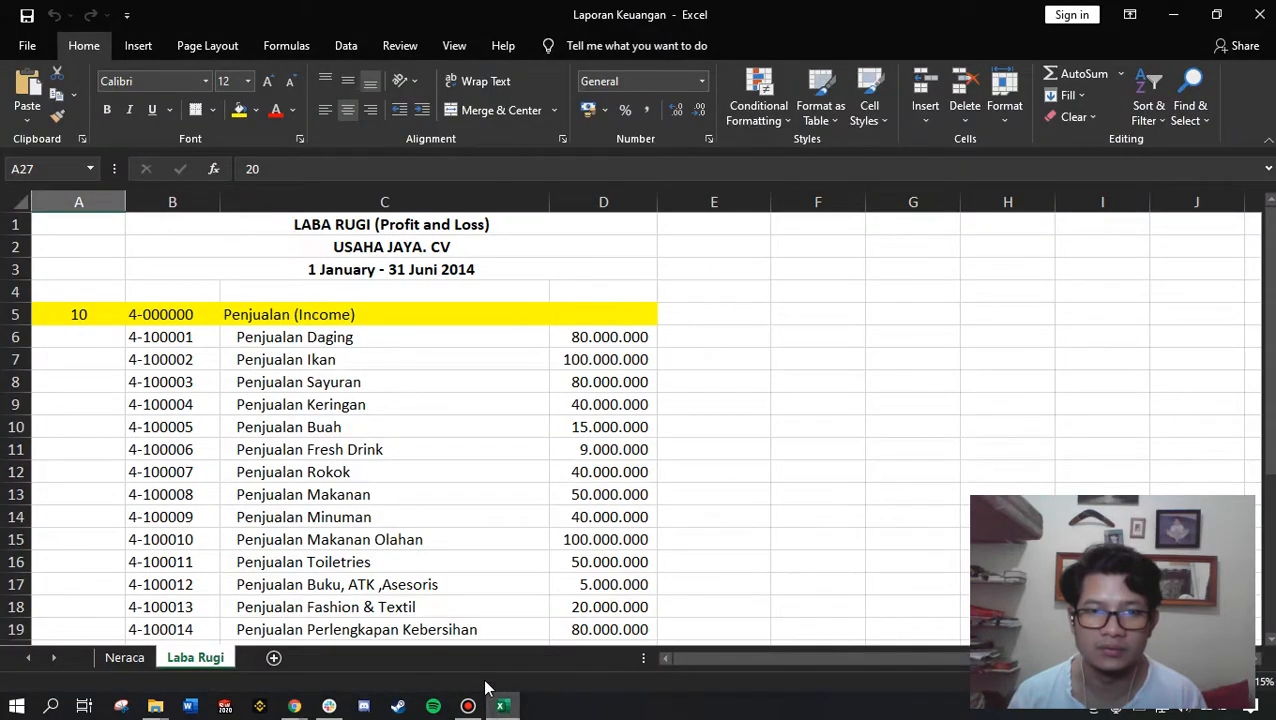
{"action": "left_click", "coordinate": [332, 316]}
{"action": "left_click_drag", "start_coordinate": [324, 322], "coordinate": [390, 429]}
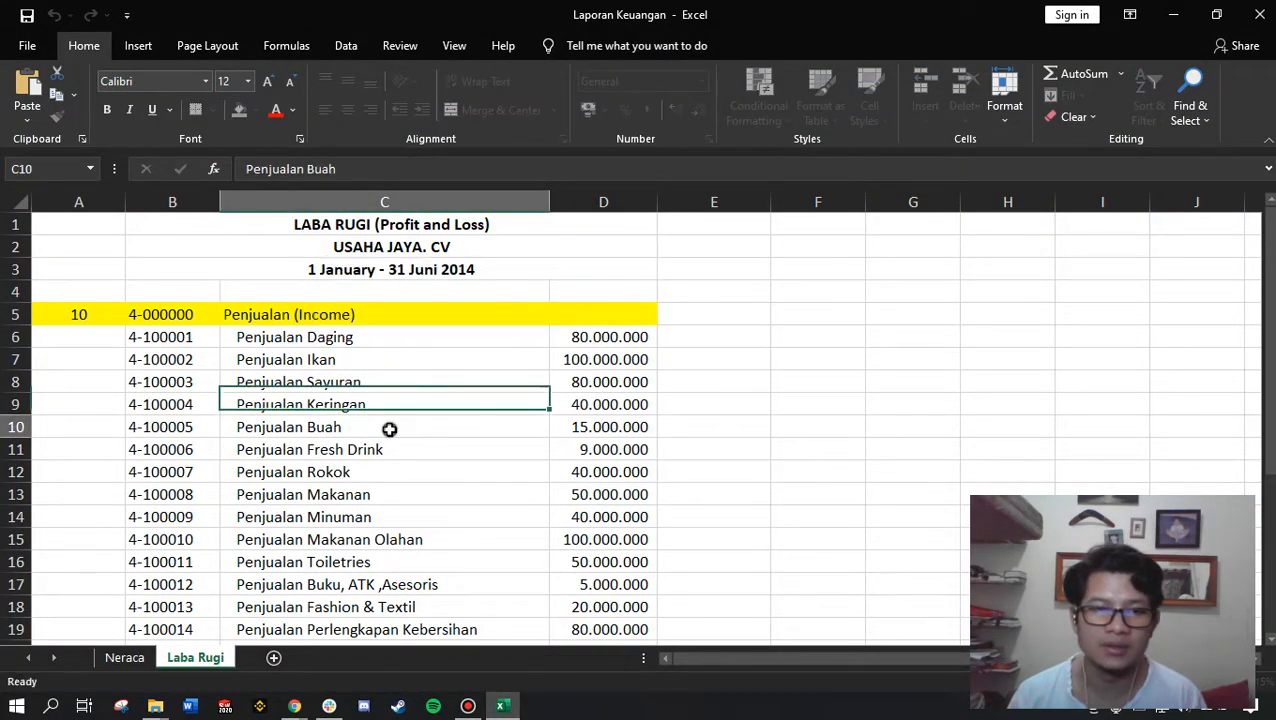
{"action": "double_click", "coordinate": [321, 319]}
{"action": "scroll", "coordinate": [374, 372], "scroll_direction": "down", "scroll_amount": 4}
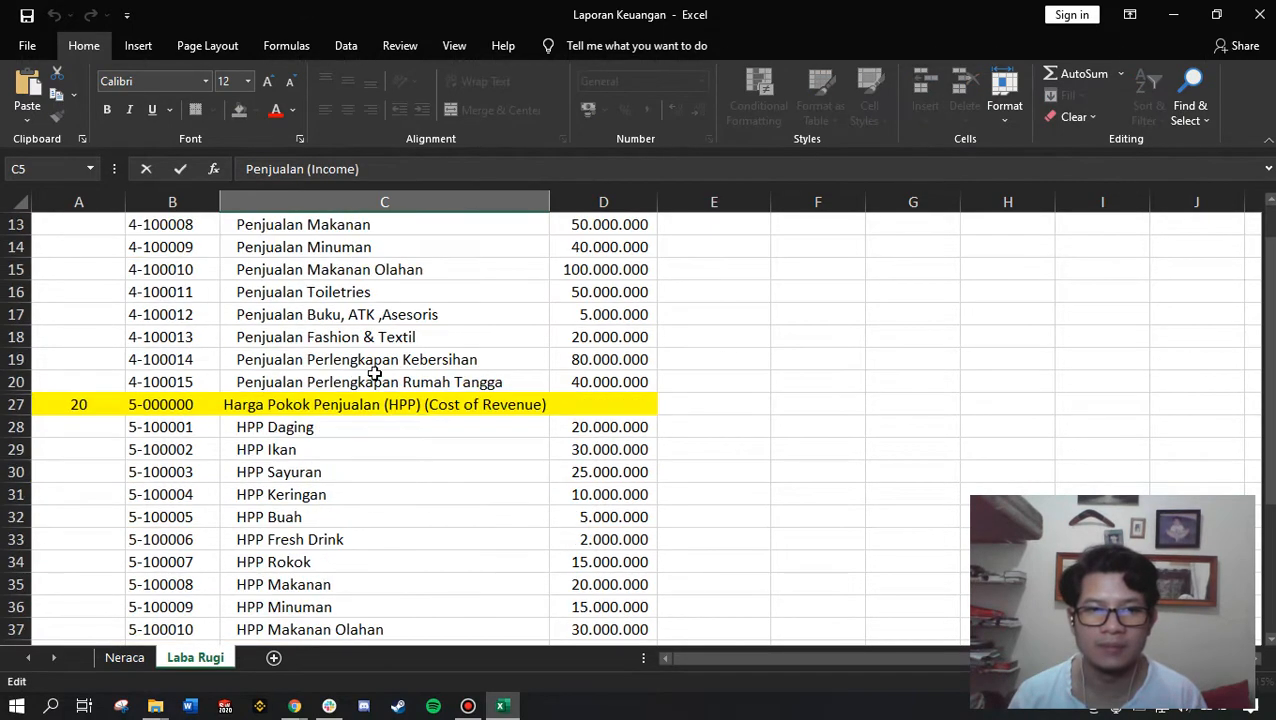
{"action": "left_click", "coordinate": [238, 411]}
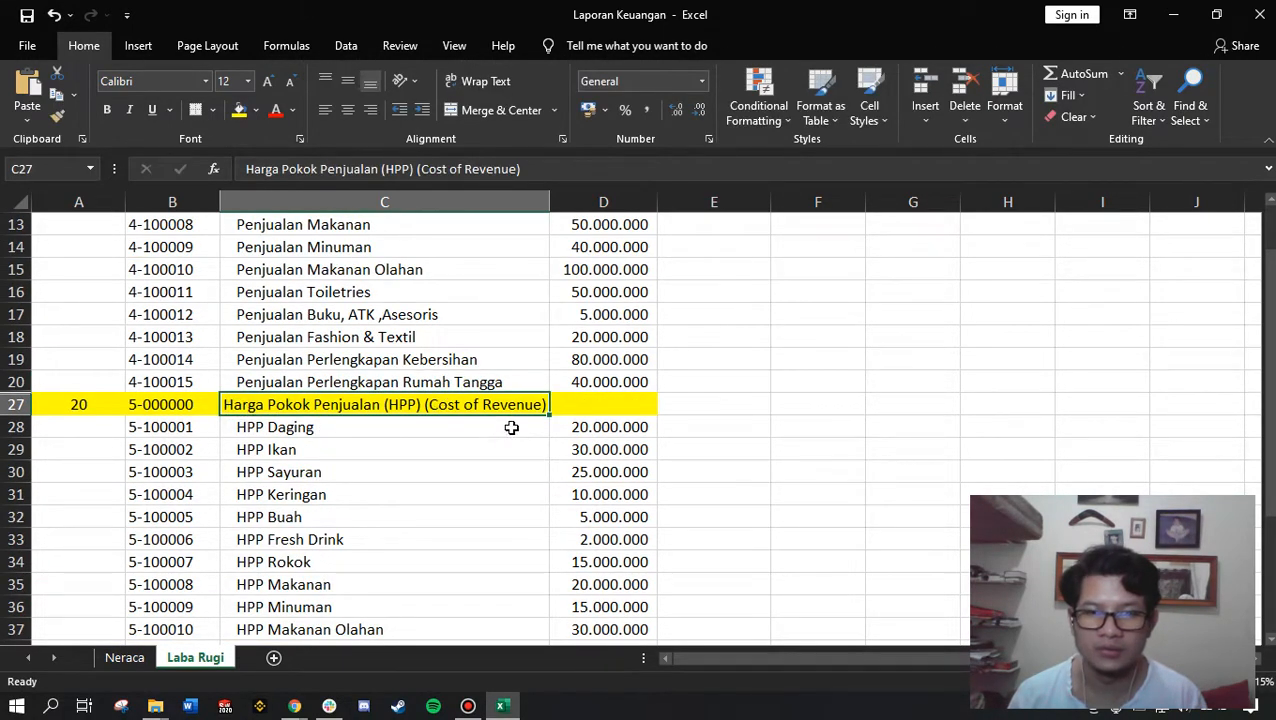
Examine the Harga Pokok Penjualan (HPP) heading on the Laba Rugi sheet and highlight its (Cost of Revenue) text.
{"action": "scroll", "coordinate": [493, 437], "scroll_direction": "down", "scroll_amount": 2}
{"action": "scroll", "coordinate": [491, 427], "scroll_direction": "up", "scroll_amount": 4}
{"action": "scroll", "coordinate": [491, 427], "scroll_direction": "up", "scroll_amount": 2}
{"action": "key", "text": "alt+Tab"}
{"action": "key", "text": "alt+Tab"}
{"action": "scroll", "coordinate": [522, 432], "scroll_direction": "down", "scroll_amount": 2}
{"action": "scroll", "coordinate": [522, 432], "scroll_direction": "down", "scroll_amount": 3}
{"action": "double_click", "coordinate": [427, 404]}
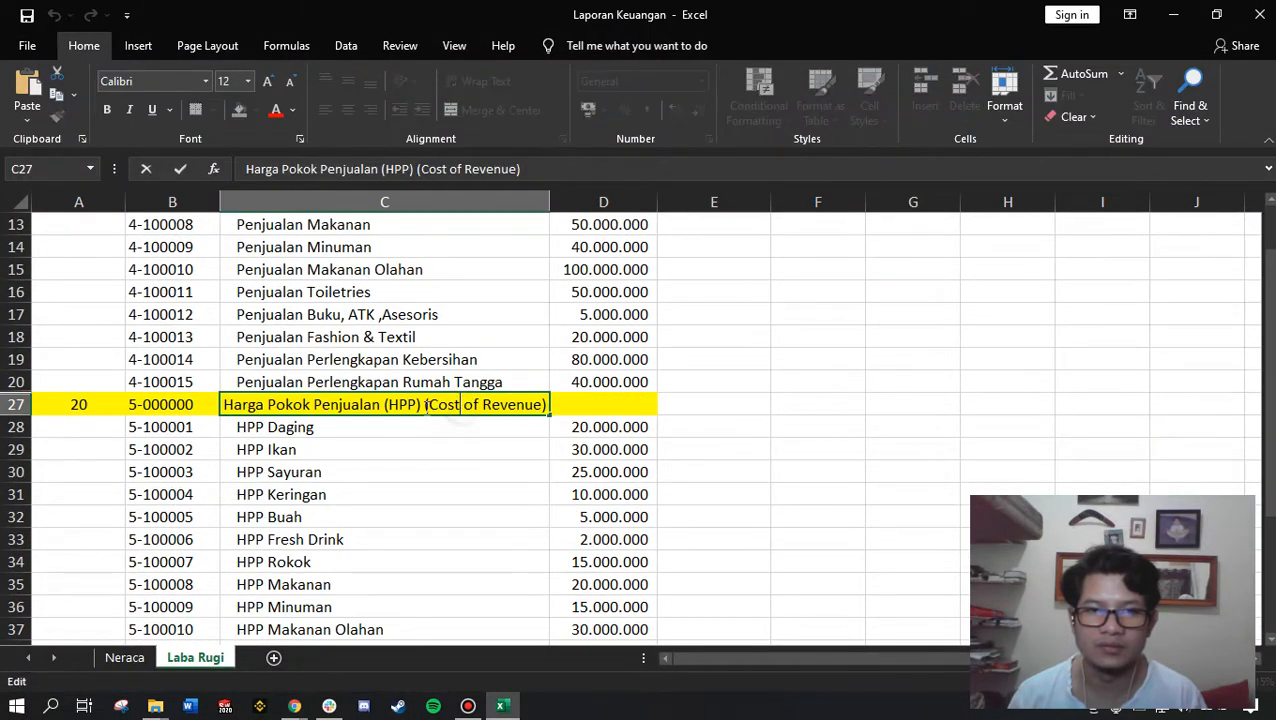
{"action": "left_click_drag", "start_coordinate": [427, 404], "coordinate": [546, 404]}
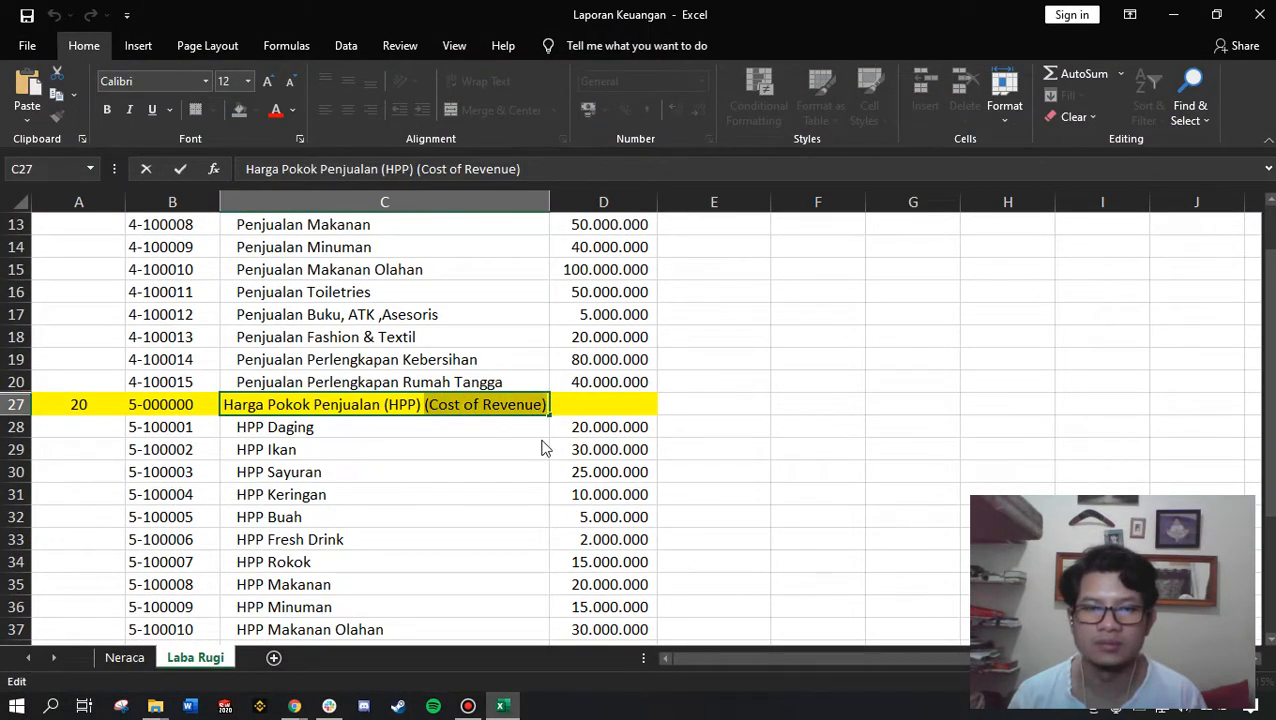
Open the Penjualan entry in Odoo's Financial Reports and compare it with the Penjualan (Income) row in the Excel workbook.
{"action": "key", "text": "alt+Tab"}
{"action": "left_click", "coordinate": [122, 12]}
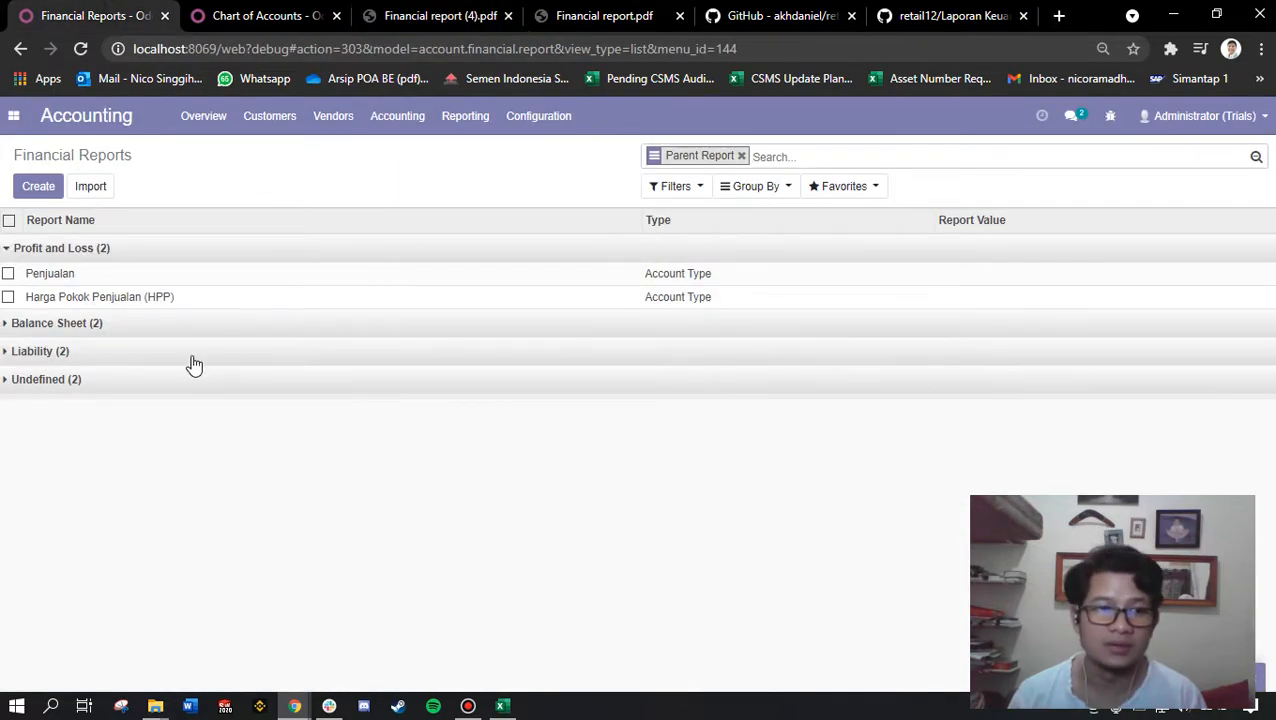
{"action": "left_click", "coordinate": [51, 276]}
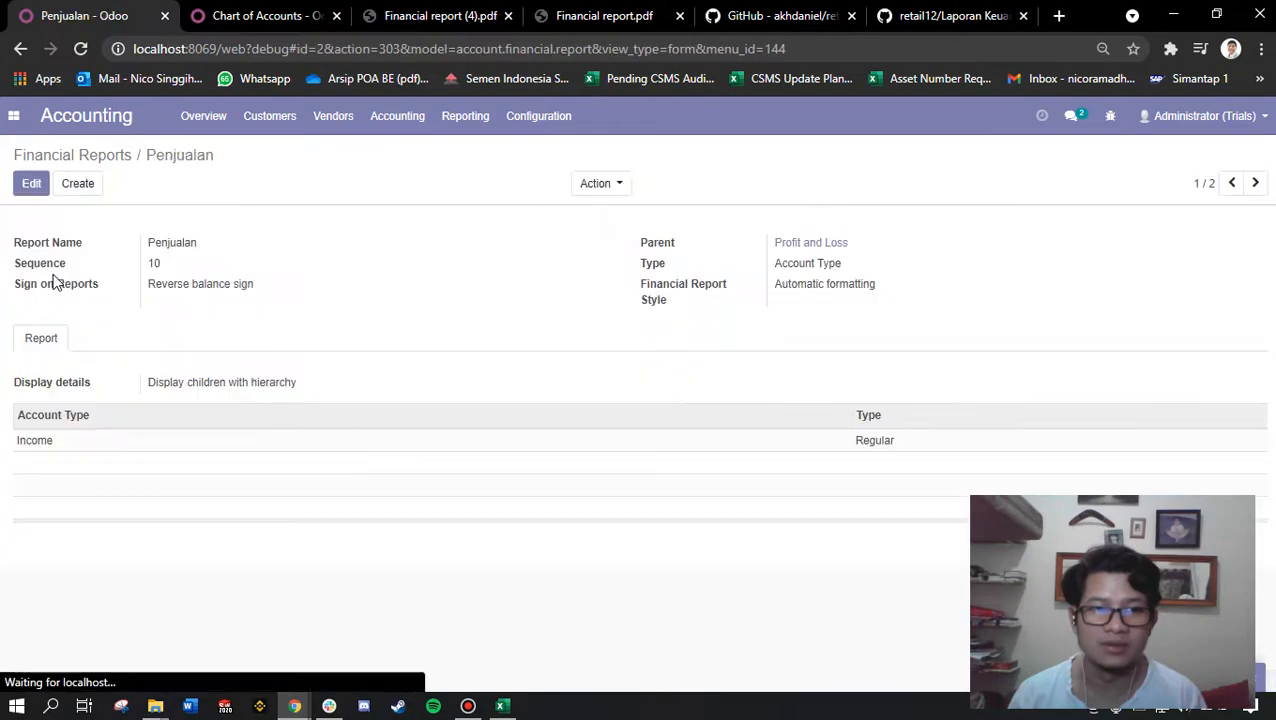
{"action": "left_click", "coordinate": [502, 706]}
{"action": "scroll", "coordinate": [642, 382], "scroll_direction": "up", "scroll_amount": 4}
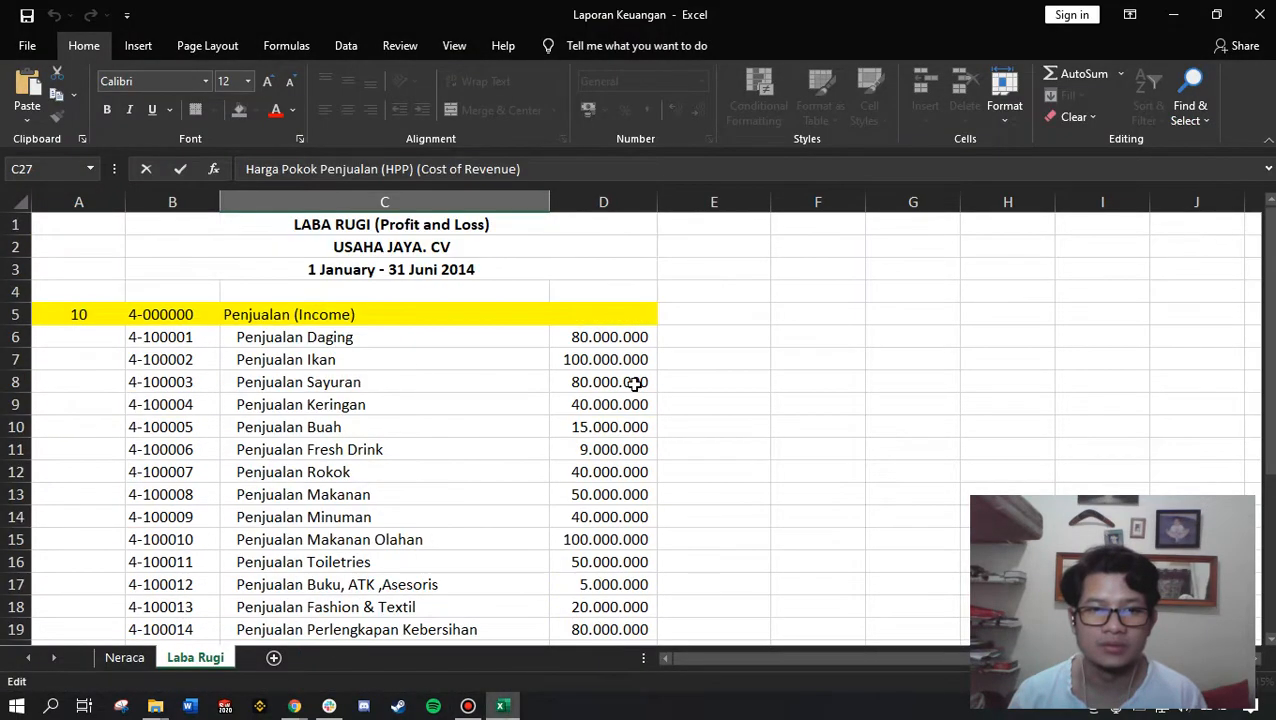
{"action": "left_click", "coordinate": [626, 406]}
{"action": "left_click_drag", "start_coordinate": [86, 315], "coordinate": [607, 318]}
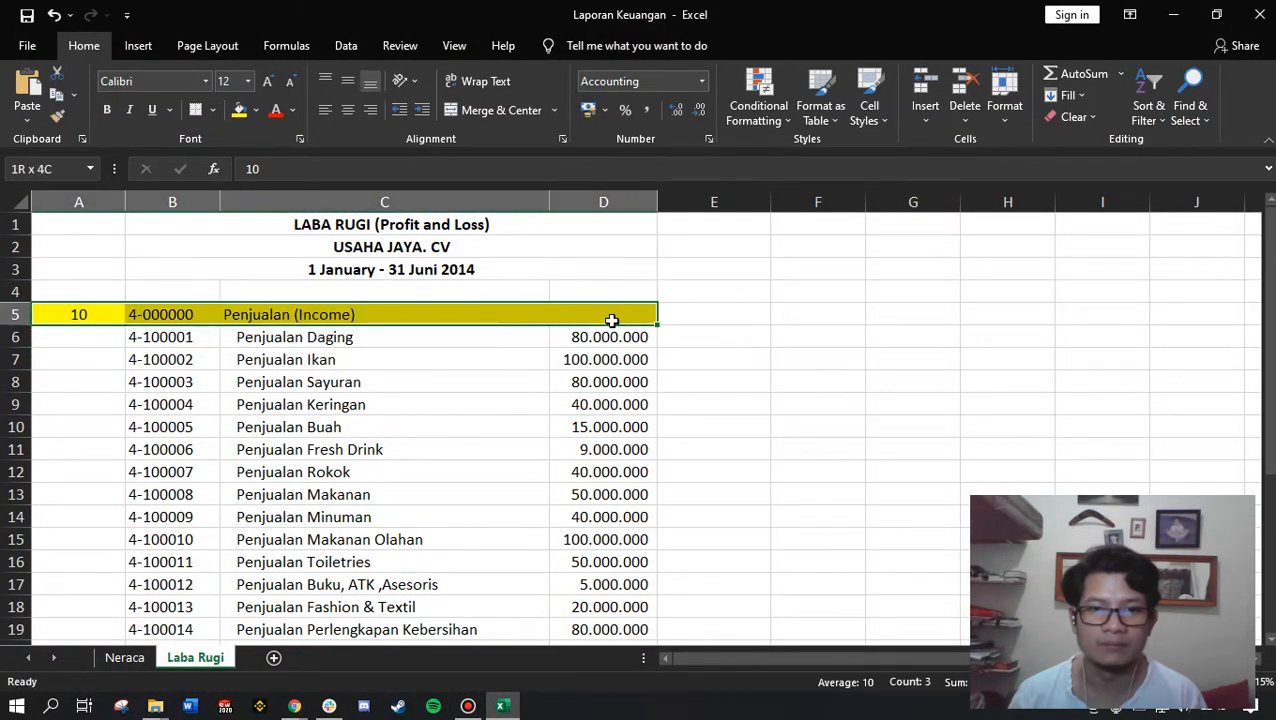
{"action": "left_click", "coordinate": [383, 442]}
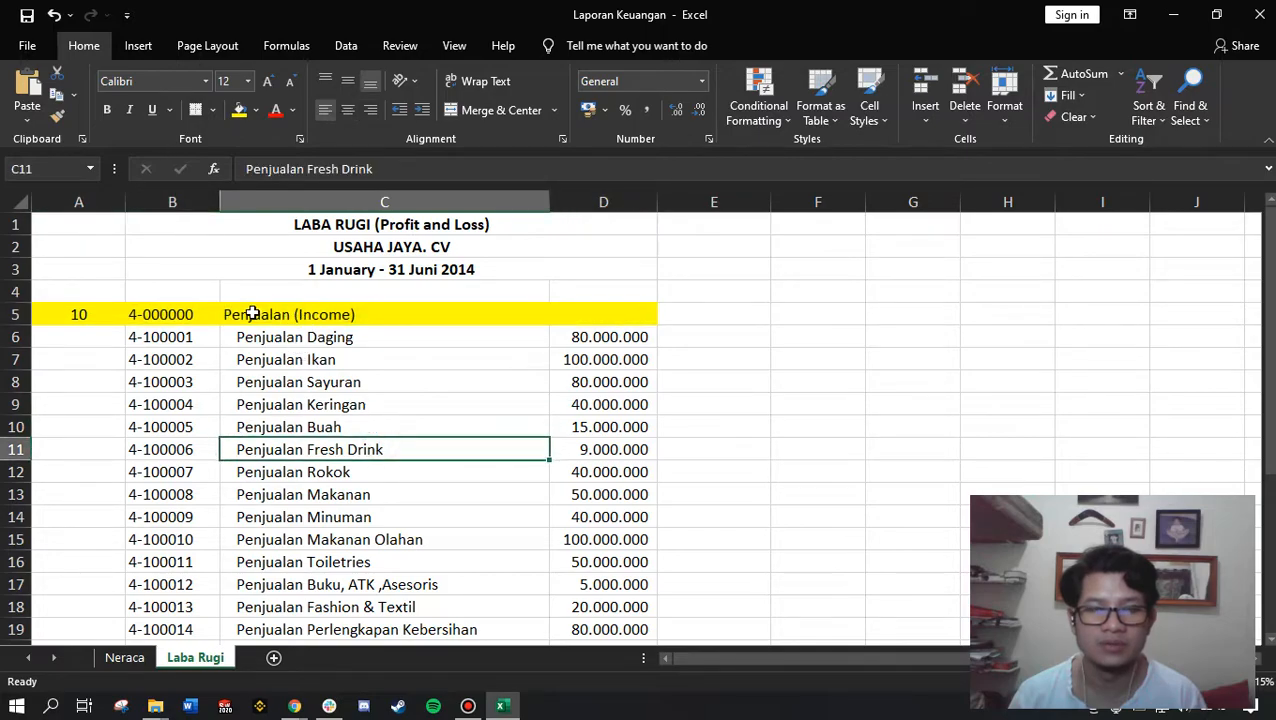
Switch to Odoo, open the Penjualan report entry for editing, and clear its report name.
{"action": "key", "text": "alt+Tab"}
{"action": "left_click", "coordinate": [36, 183]}
{"action": "double_click", "coordinate": [200, 245]}
{"action": "left_click_drag", "start_coordinate": [206, 246], "coordinate": [141, 249]}
{"action": "left_click_drag", "start_coordinate": [234, 249], "coordinate": [123, 253]}
{"action": "left_click", "coordinate": [216, 240]}
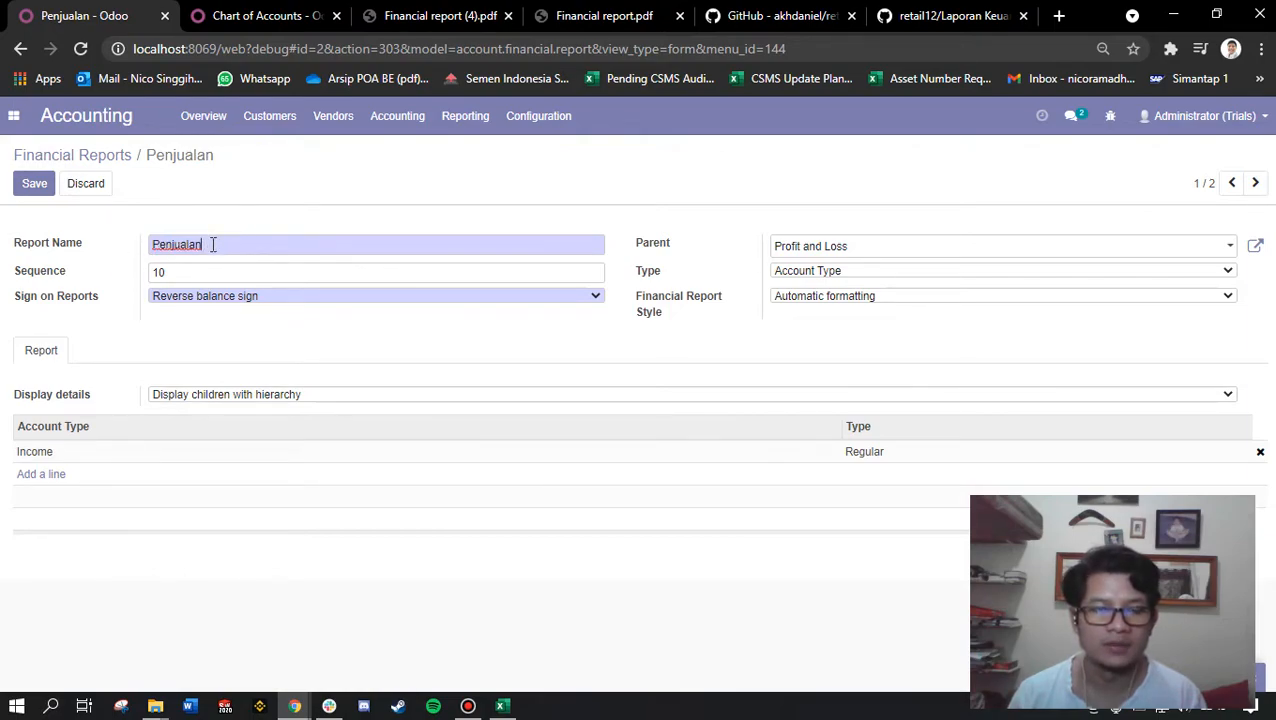
{"action": "left_click_drag", "start_coordinate": [213, 245], "coordinate": [102, 250]}
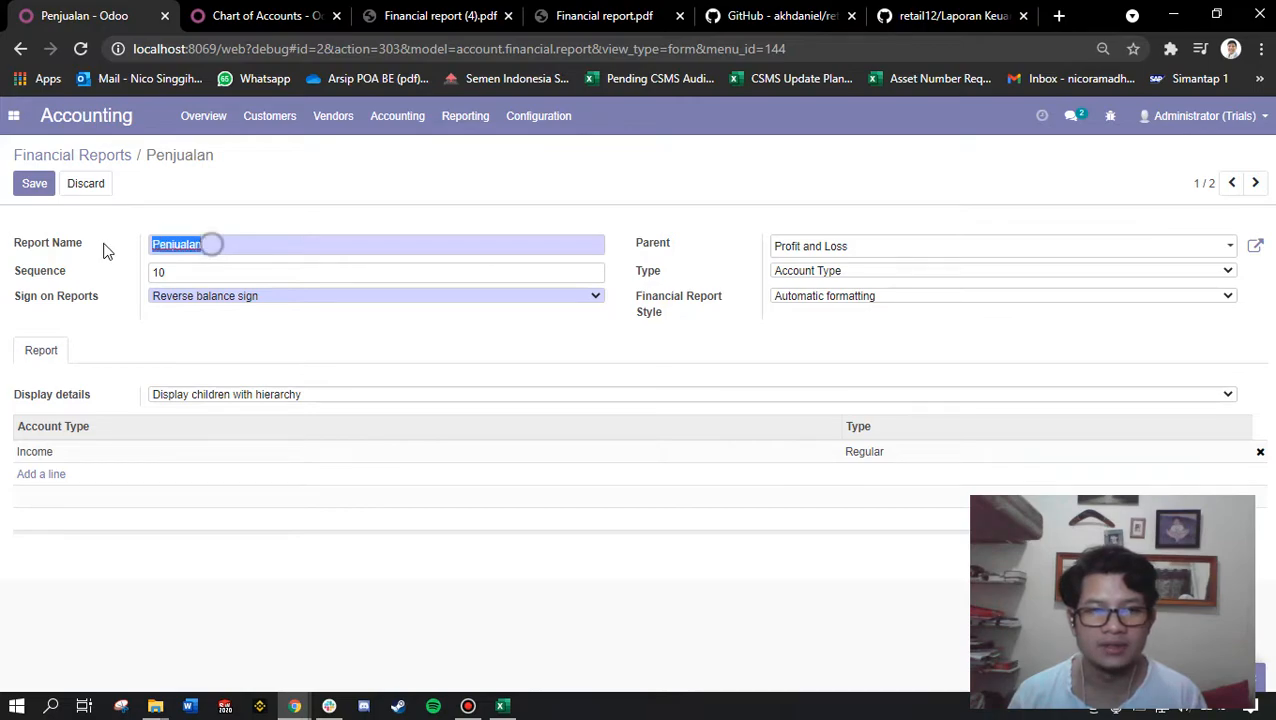
{"action": "type", "text": "Income"}
{"action": "key", "text": "BackSpace"}
{"action": "key", "text": "BackSpace"}
{"action": "key", "text": "BackSpace"}
{"action": "key", "text": "BackSpace"}
{"action": "key", "text": "BackSpace"}
{"action": "key", "text": "BackSpace"}
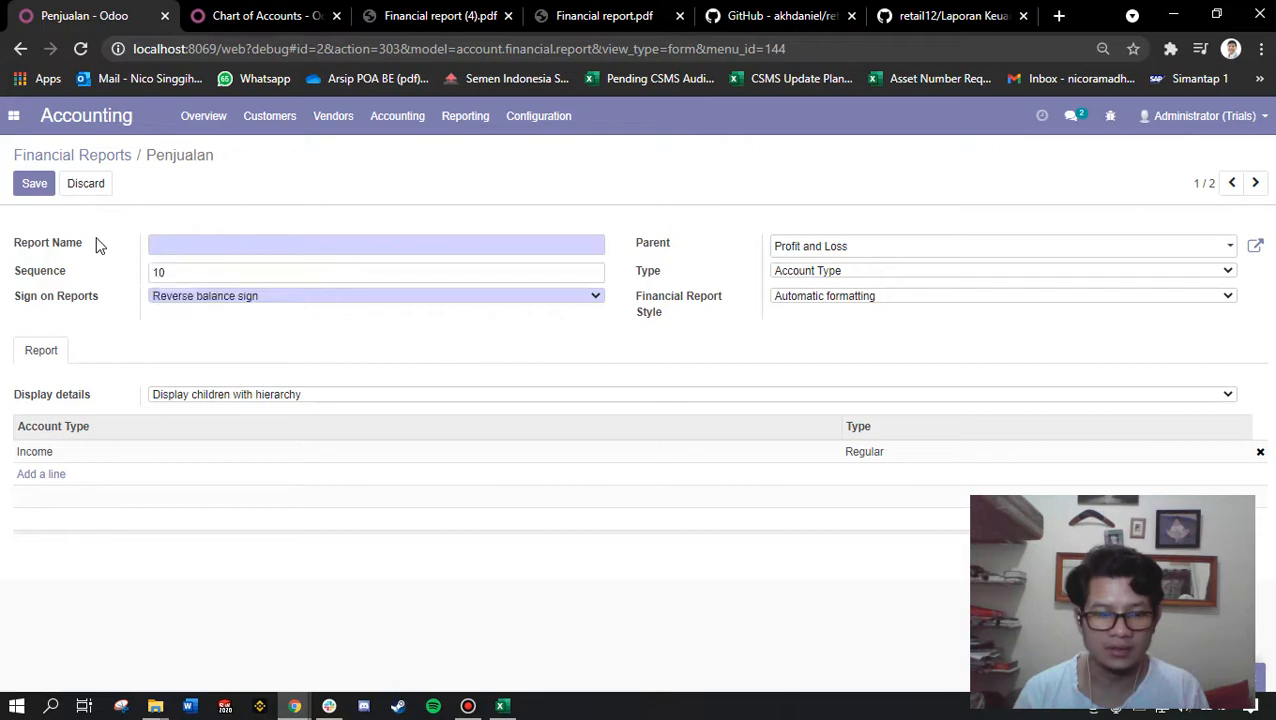
Set the report name of the entry to Penjualan.
{"action": "type", "text": "penjualan"}
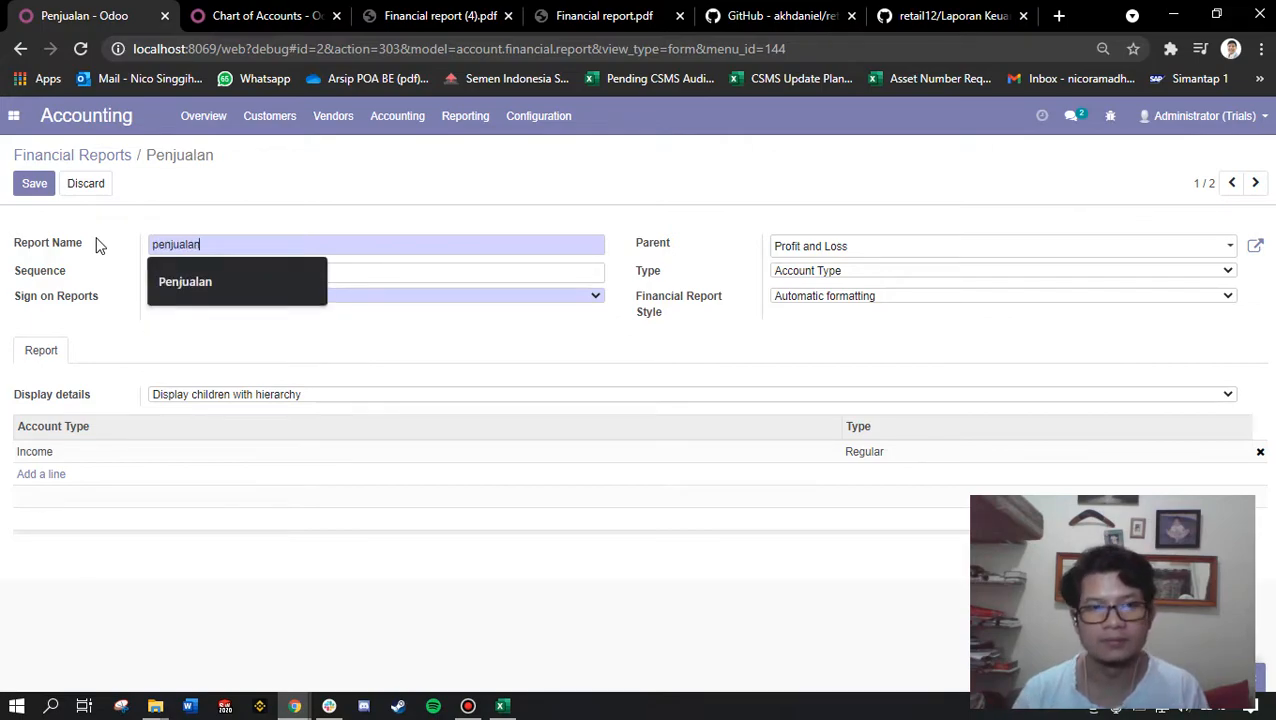
{"action": "key", "text": "BackSpace"}
{"action": "key", "text": "BackSpace"}
{"action": "key", "text": "BackSpace"}
{"action": "key", "text": "BackSpace"}
{"action": "key", "text": "BackSpace"}
{"action": "key", "text": "BackSpace"}
{"action": "key", "text": "BackSpace"}
{"action": "key", "text": "BackSpace"}
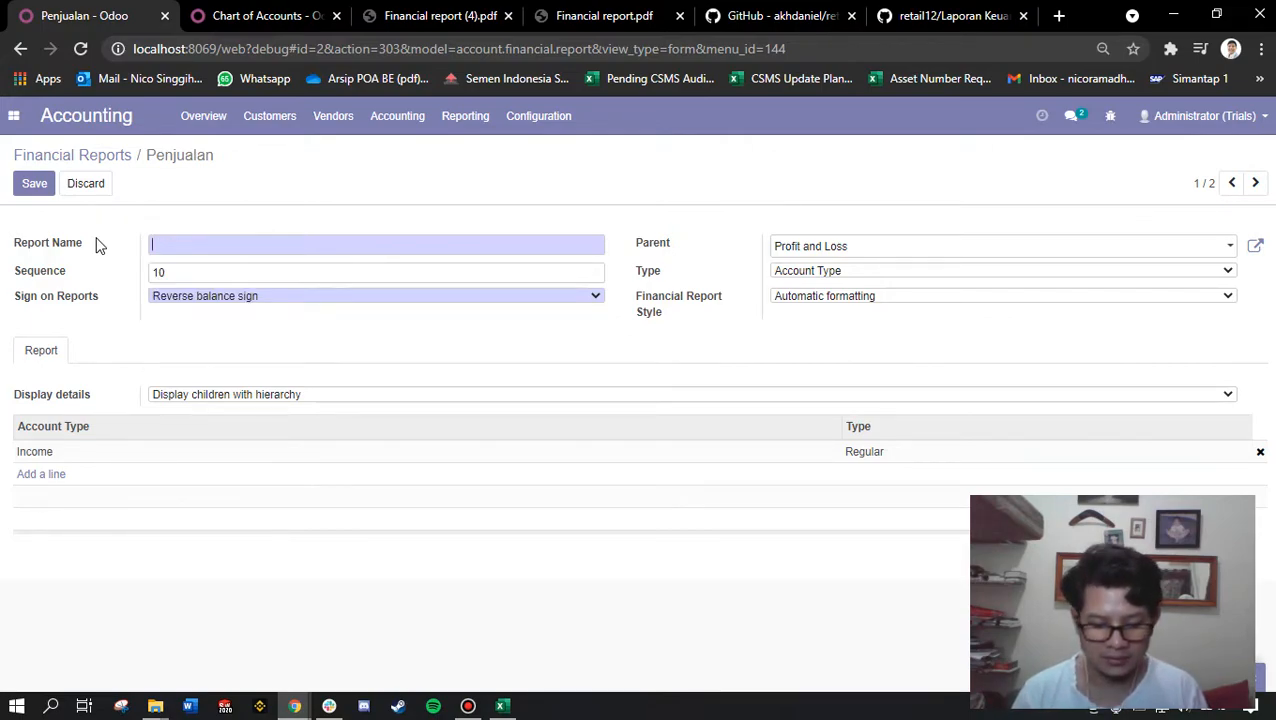
{"action": "type", "text": "Penjualan"}
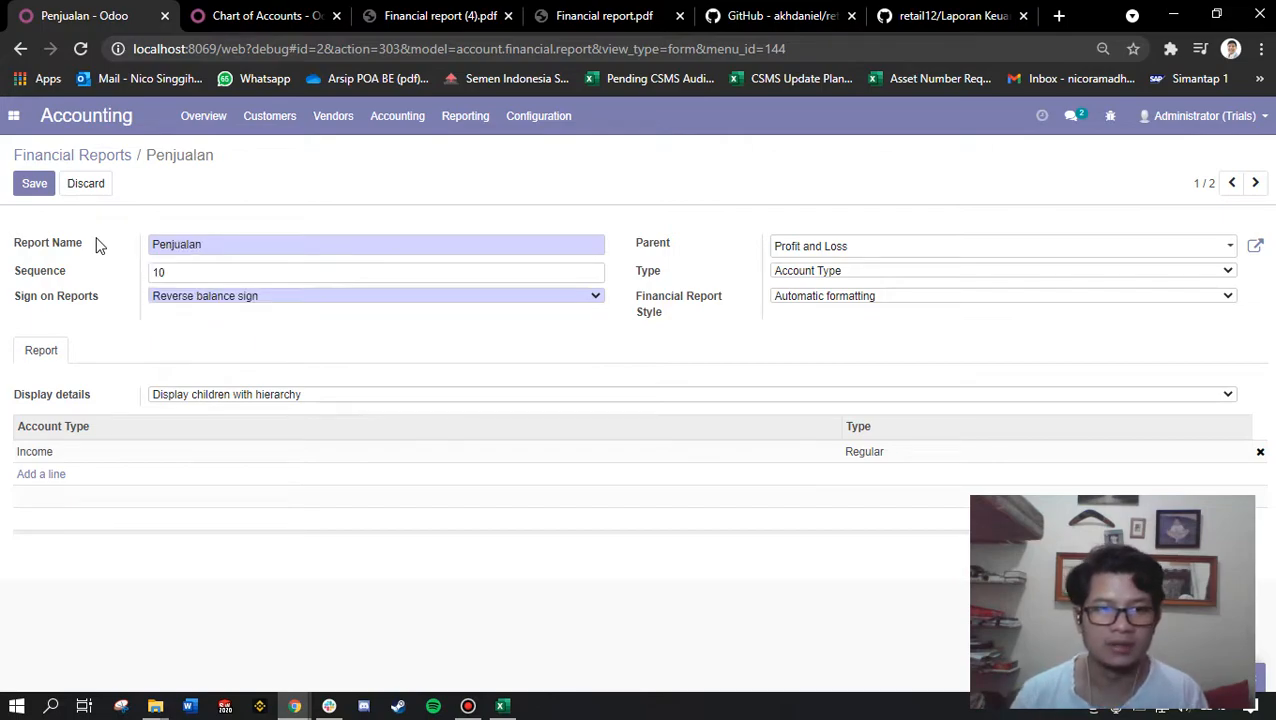
Compare the entry's Sequence value with the sequence numbers in column A of the Laba Rugi sheet in Excel.
{"action": "key", "text": "alt+Tab"}
{"action": "key", "text": "alt+Tab"}
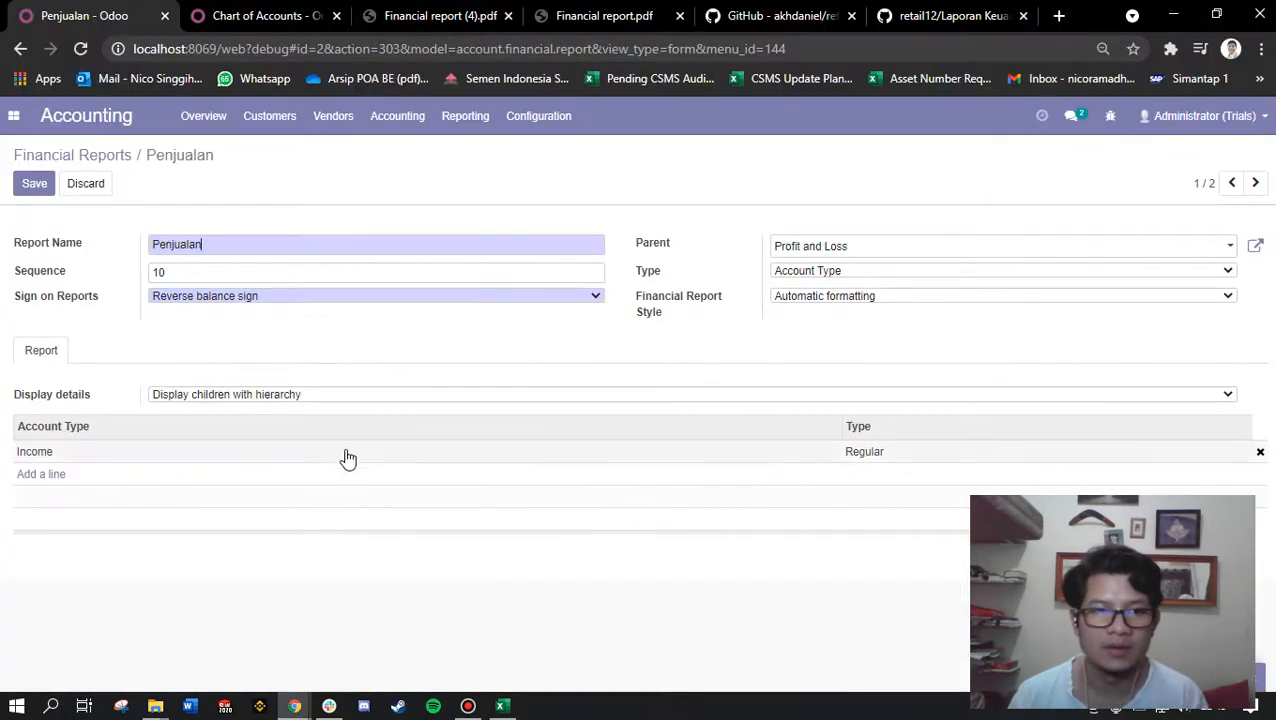
{"action": "double_click", "coordinate": [172, 270]}
{"action": "key", "text": "alt+Tab"}
{"action": "left_click", "coordinate": [108, 310]}
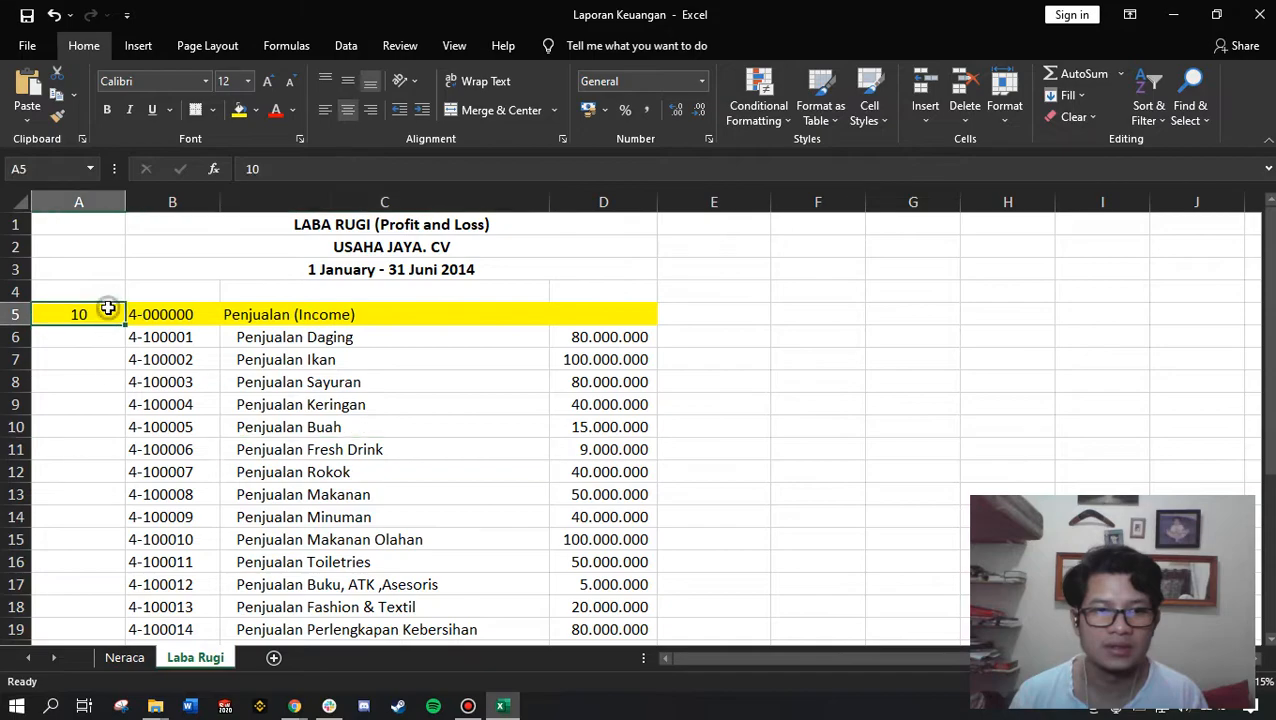
{"action": "scroll", "coordinate": [121, 314], "scroll_direction": "down", "scroll_amount": 3}
{"action": "scroll", "coordinate": [122, 370], "scroll_direction": "up", "scroll_amount": 2}
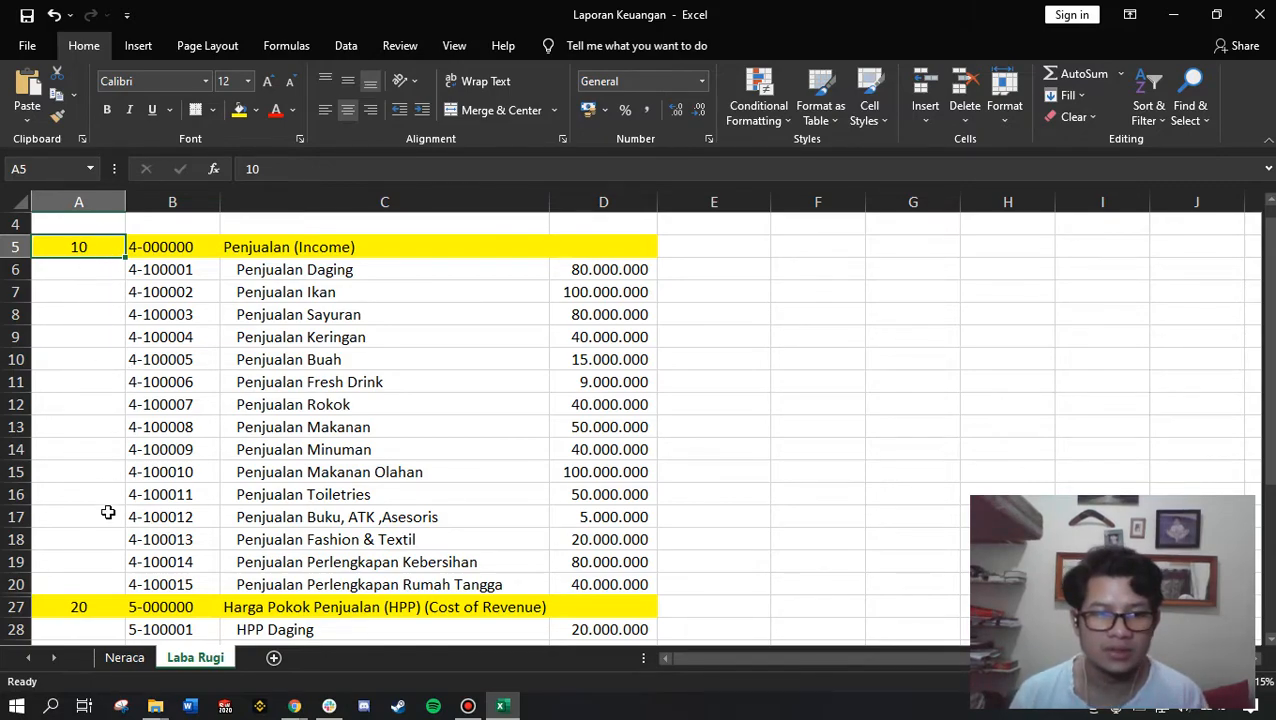
{"action": "scroll", "coordinate": [100, 475], "scroll_direction": "down", "scroll_amount": 3}
{"action": "scroll", "coordinate": [109, 491], "scroll_direction": "down", "scroll_amount": 5}
{"action": "scroll", "coordinate": [131, 524], "scroll_direction": "up", "scroll_amount": 8}
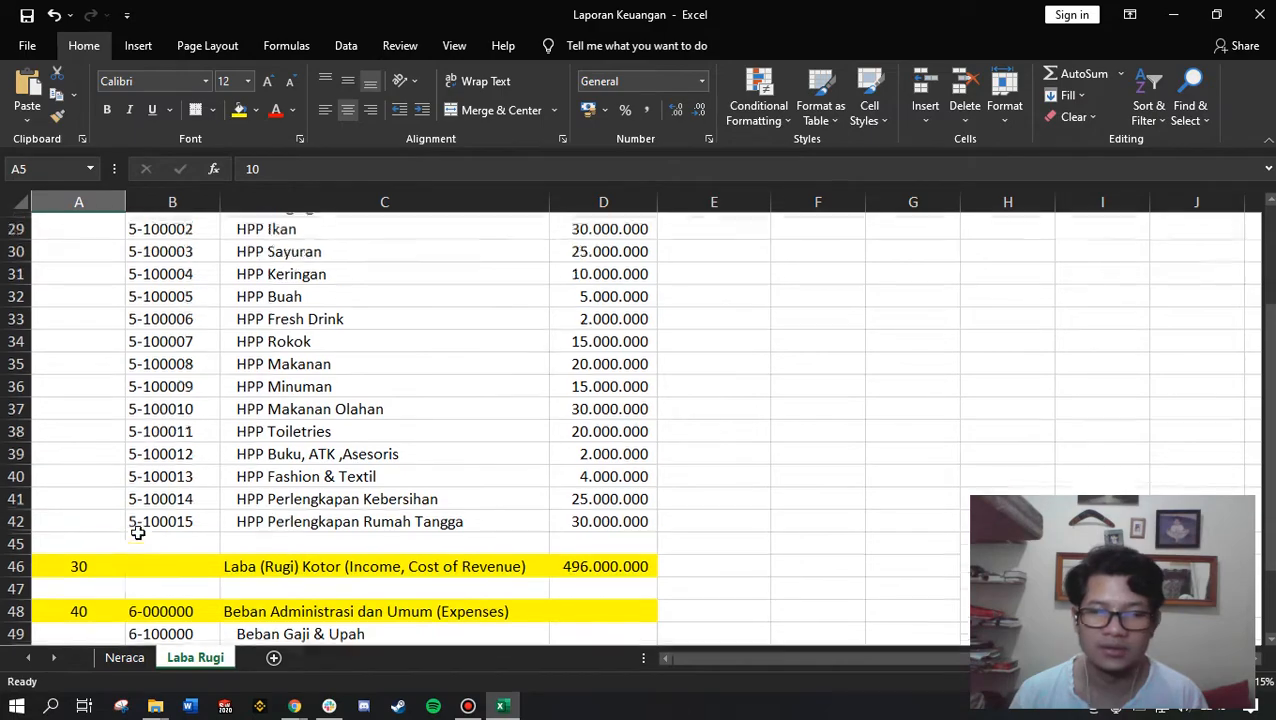
{"action": "scroll", "coordinate": [131, 524], "scroll_direction": "up", "scroll_amount": 1}
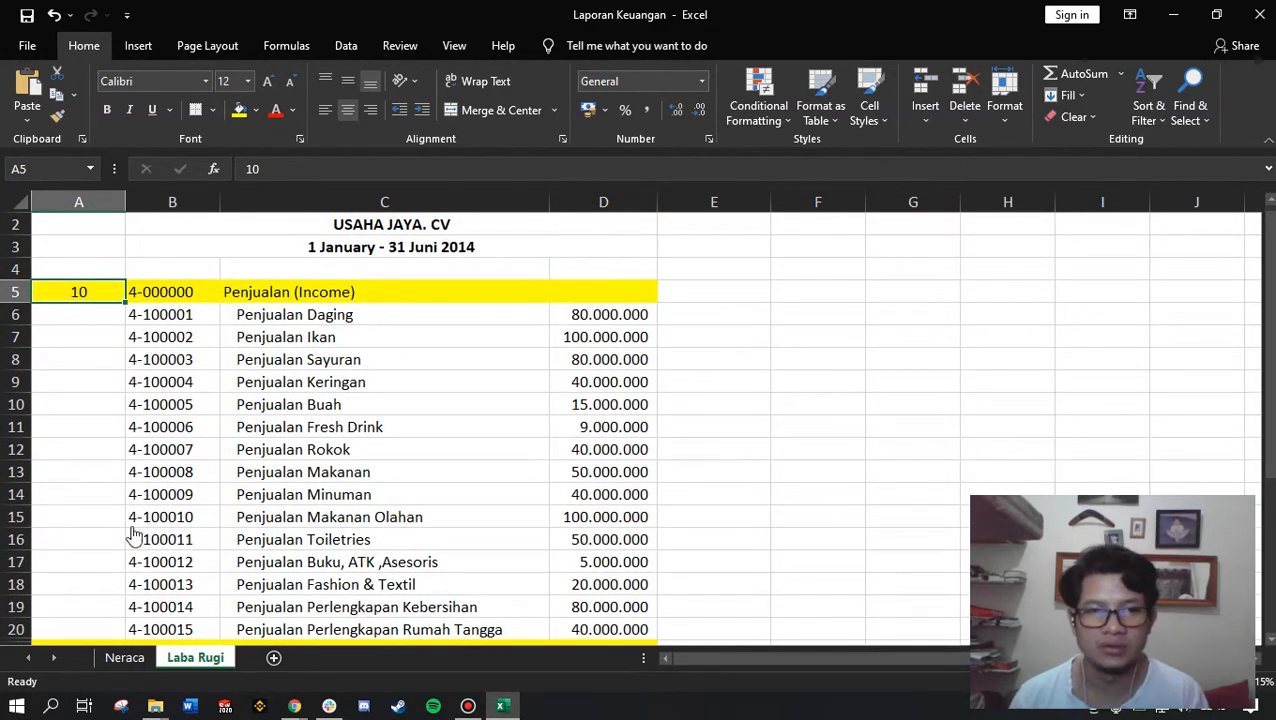
Switch to Odoo and examine the Sign on Reports options of the Penjualan entry.
{"action": "key", "text": "alt+Tab"}
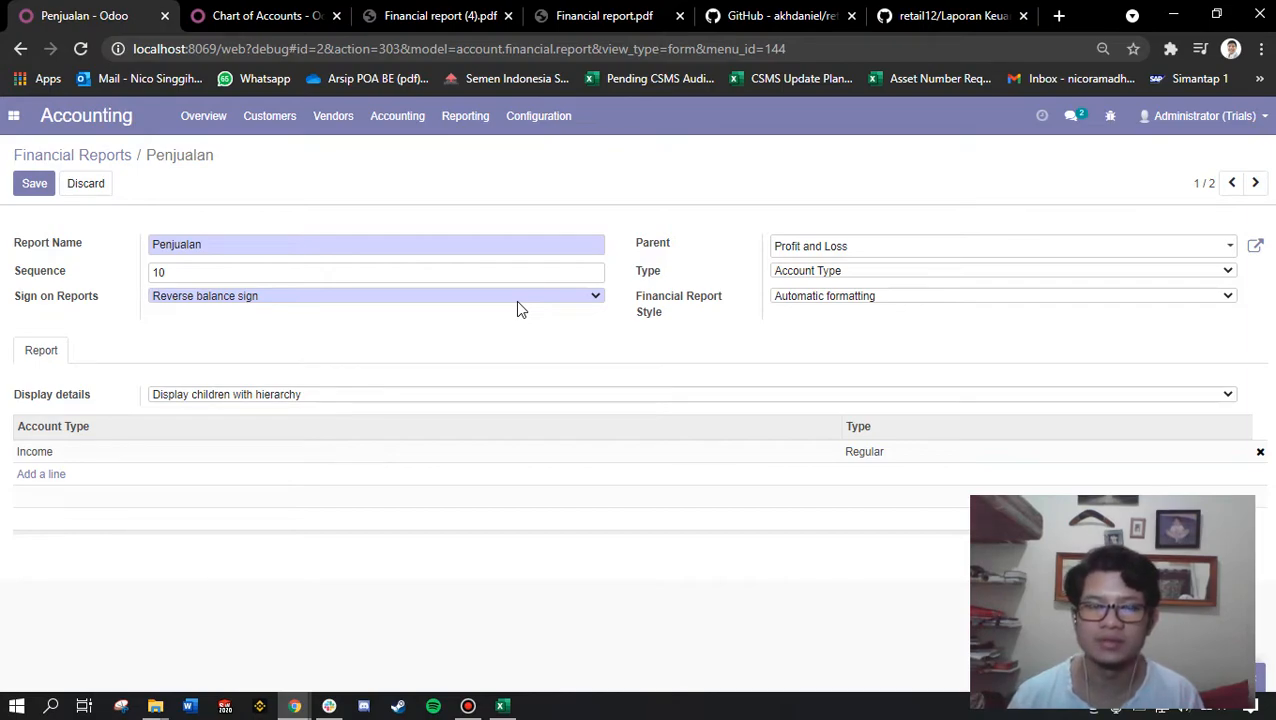
{"action": "left_click", "coordinate": [258, 298]}
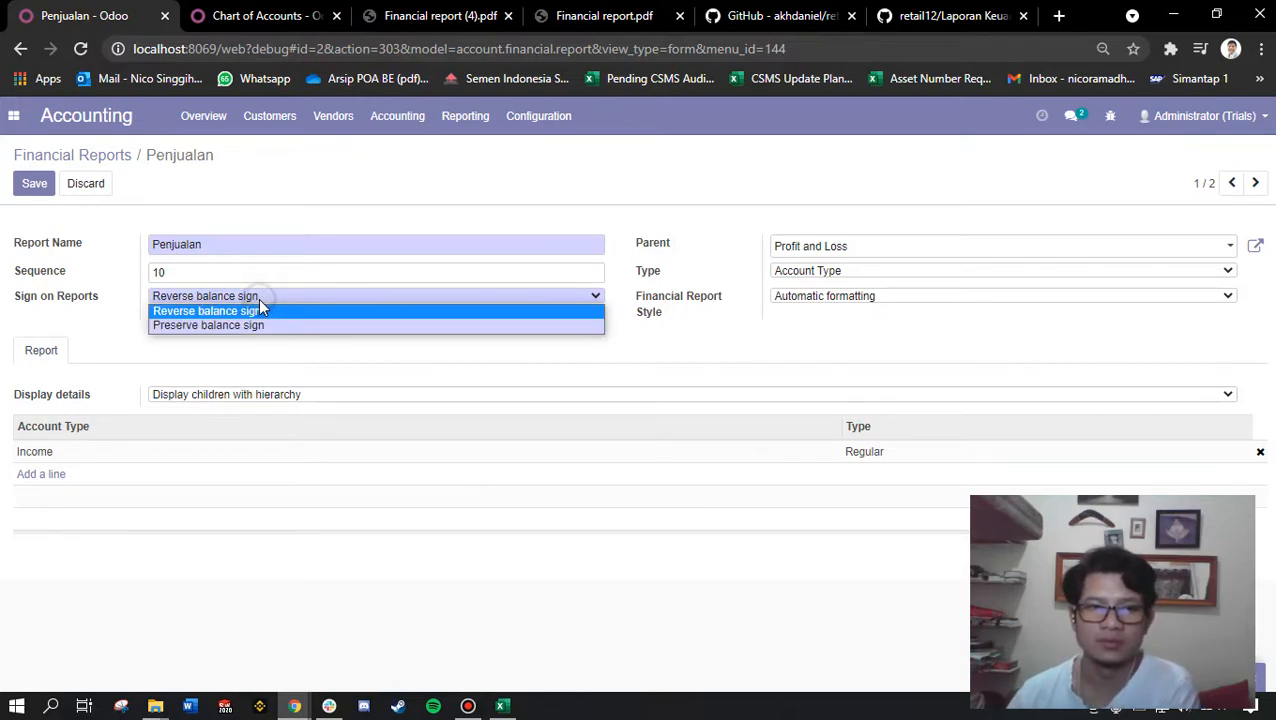
{"action": "left_click", "coordinate": [255, 350]}
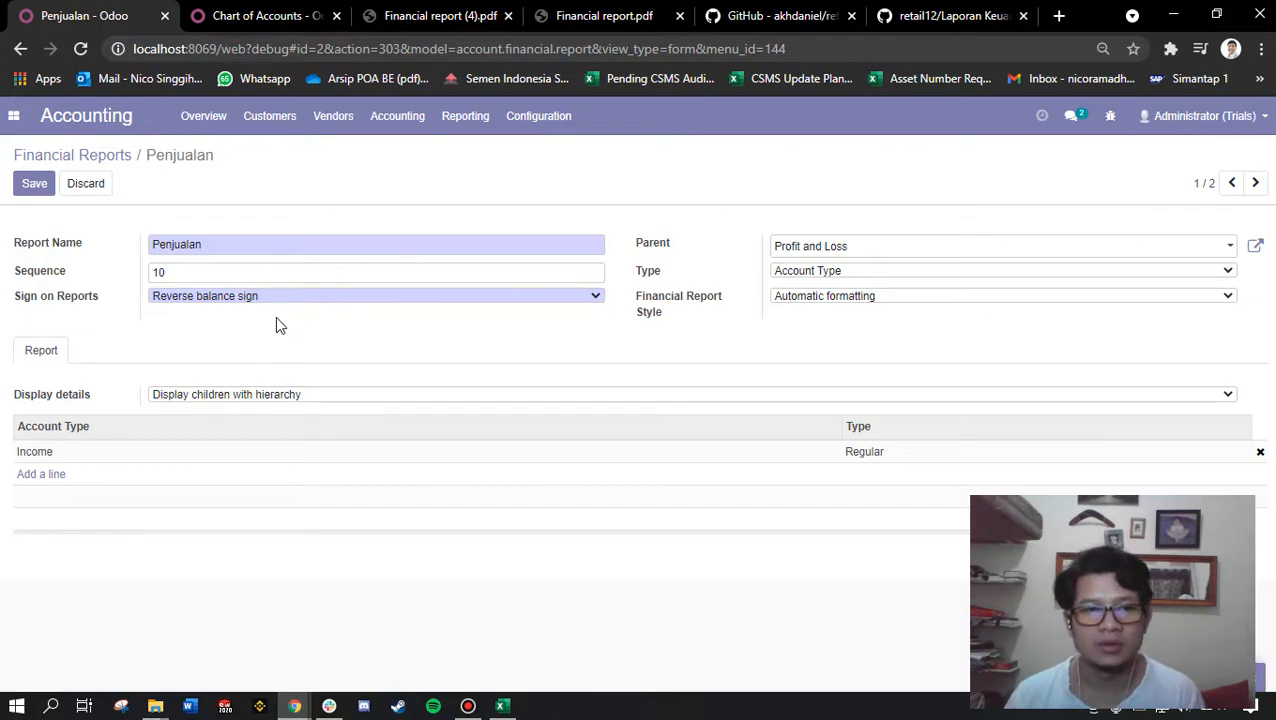
Compare the balance signs of the Penjualan Daging and HPP Daging lines in the Financial report (4) PDF.
{"action": "left_click", "coordinate": [433, 12]}
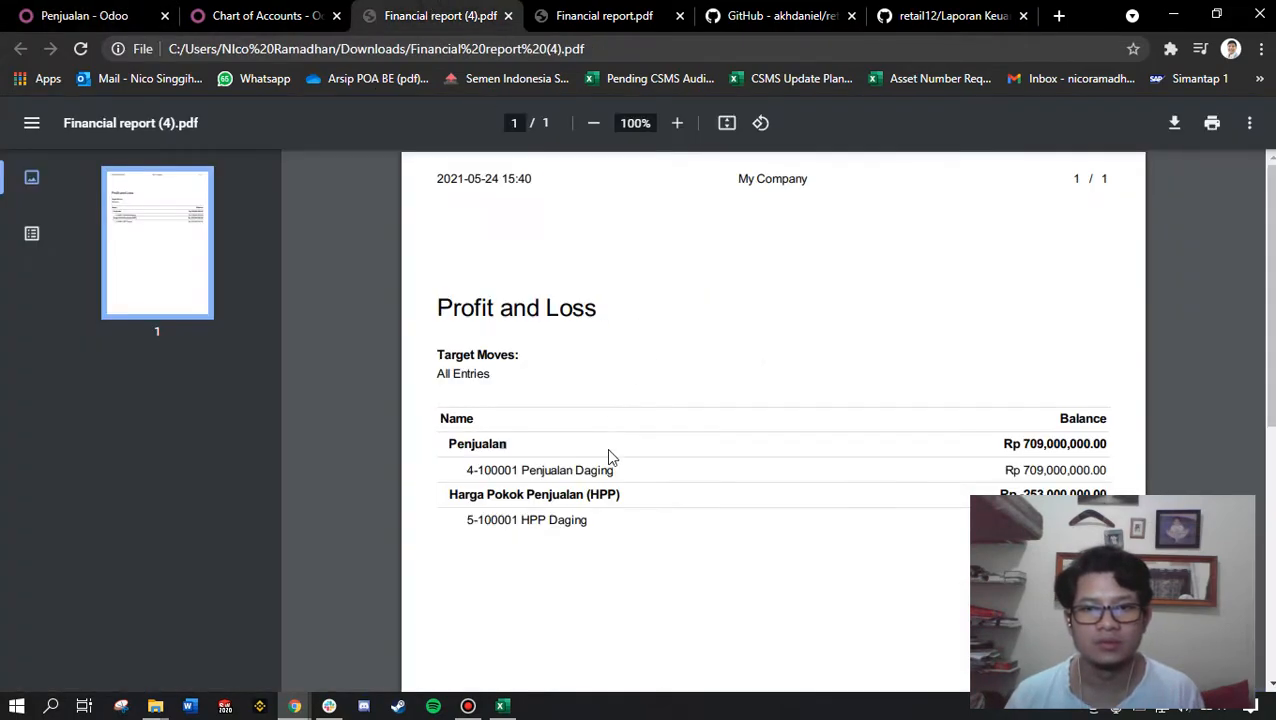
{"action": "scroll", "coordinate": [612, 457], "scroll_direction": "down", "scroll_amount": 3}
{"action": "scroll", "coordinate": [615, 418], "scroll_direction": "up", "scroll_amount": 2}
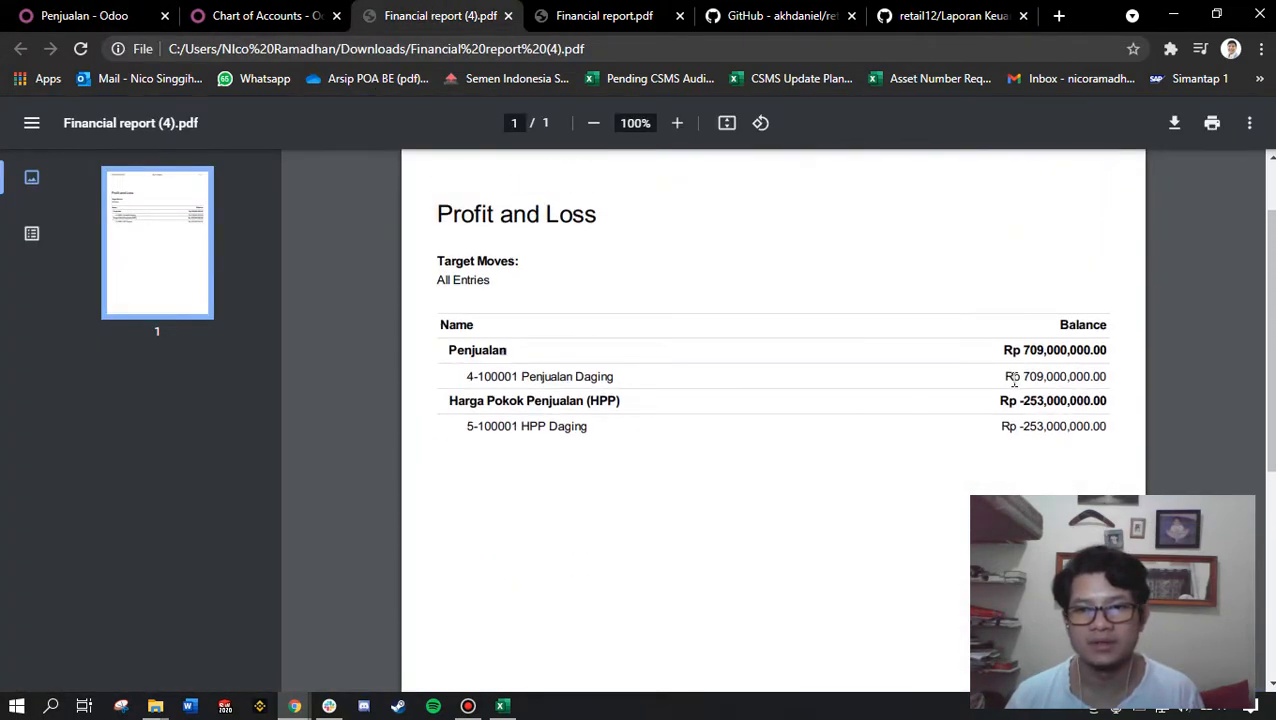
{"action": "left_click_drag", "start_coordinate": [1013, 378], "coordinate": [1131, 373]}
{"action": "left_click_drag", "start_coordinate": [1034, 428], "coordinate": [983, 484]}
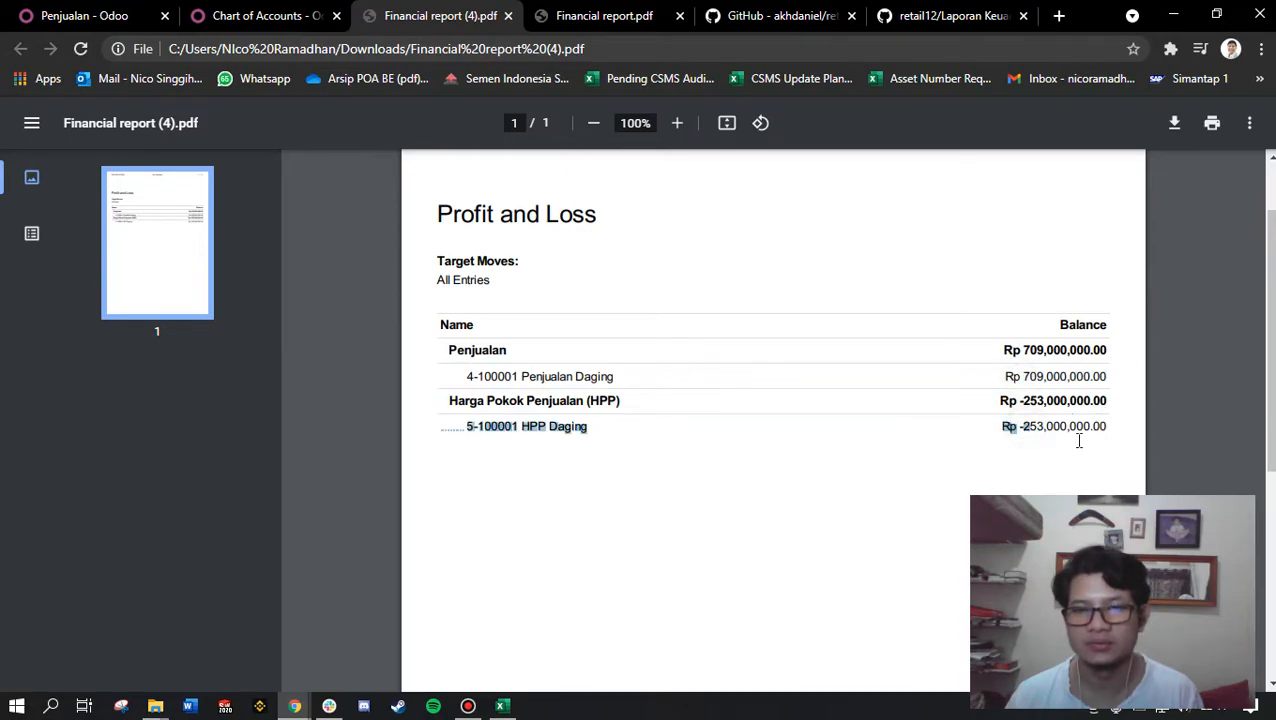
{"action": "left_click", "coordinate": [1034, 426]}
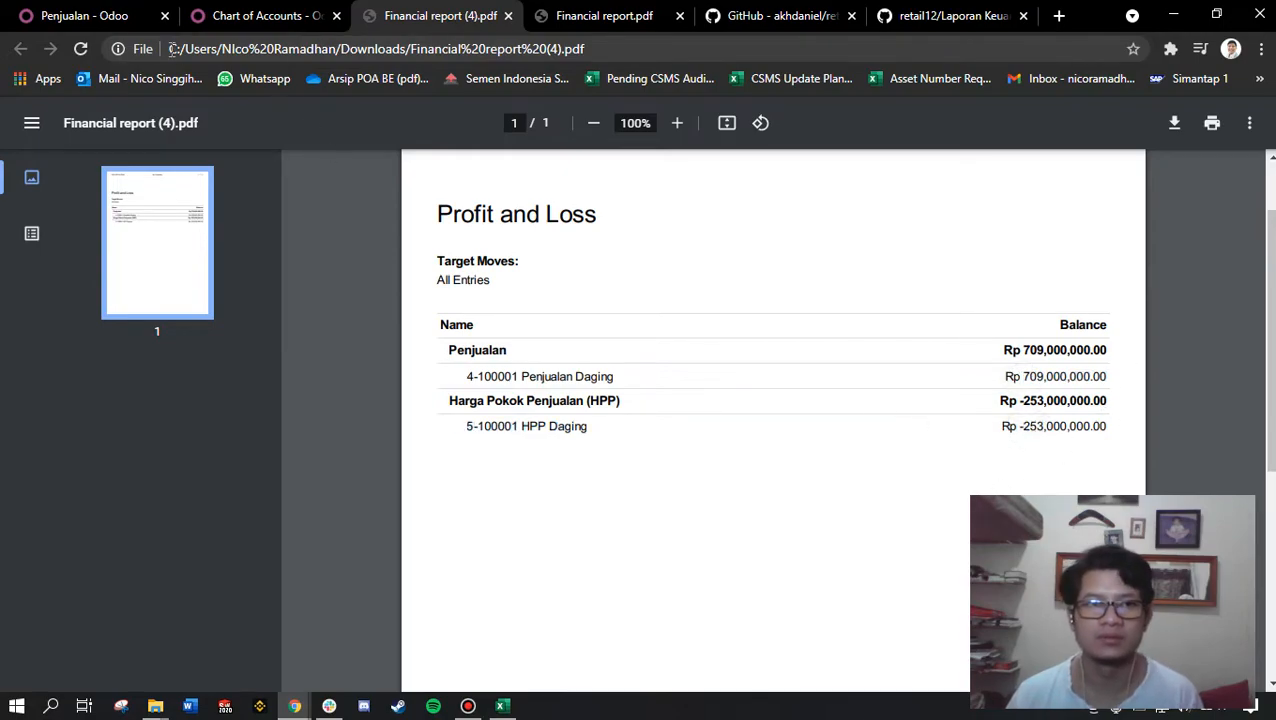
Return to the Penjualan entry in Odoo and review the available Sign on Reports, Parent and Type options.
{"action": "left_click", "coordinate": [104, 15]}
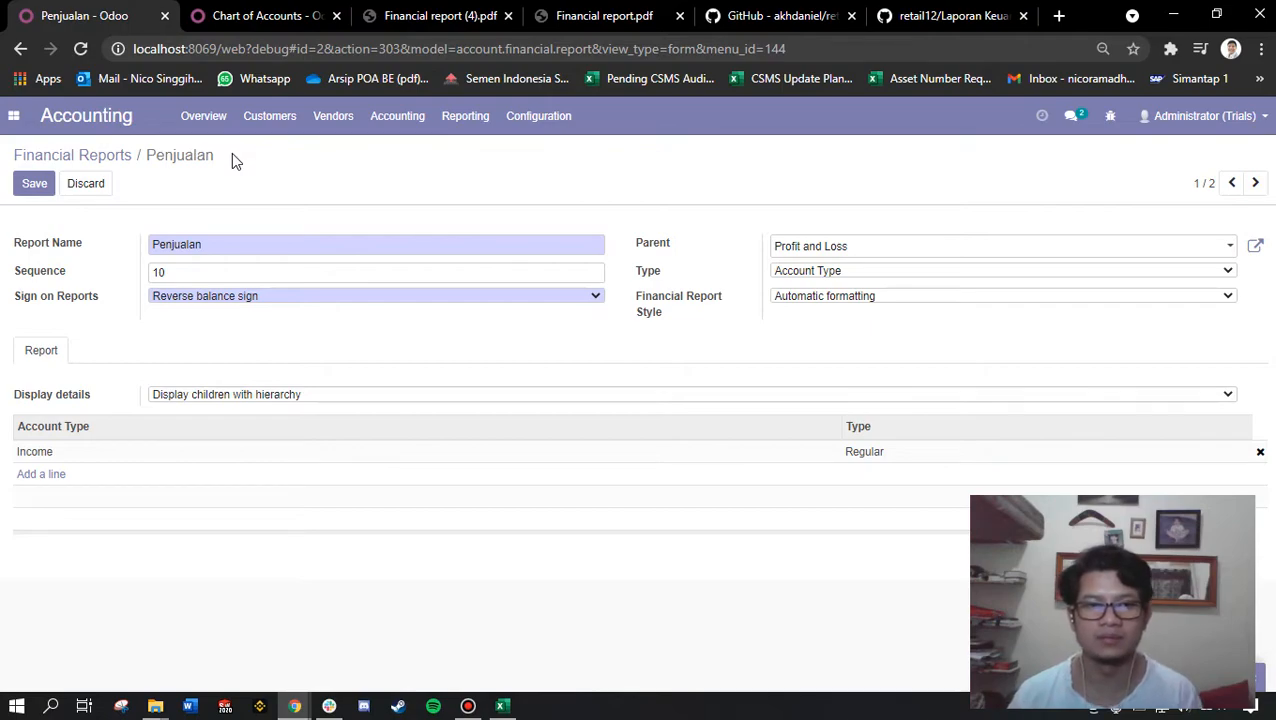
{"action": "left_click", "coordinate": [281, 300]}
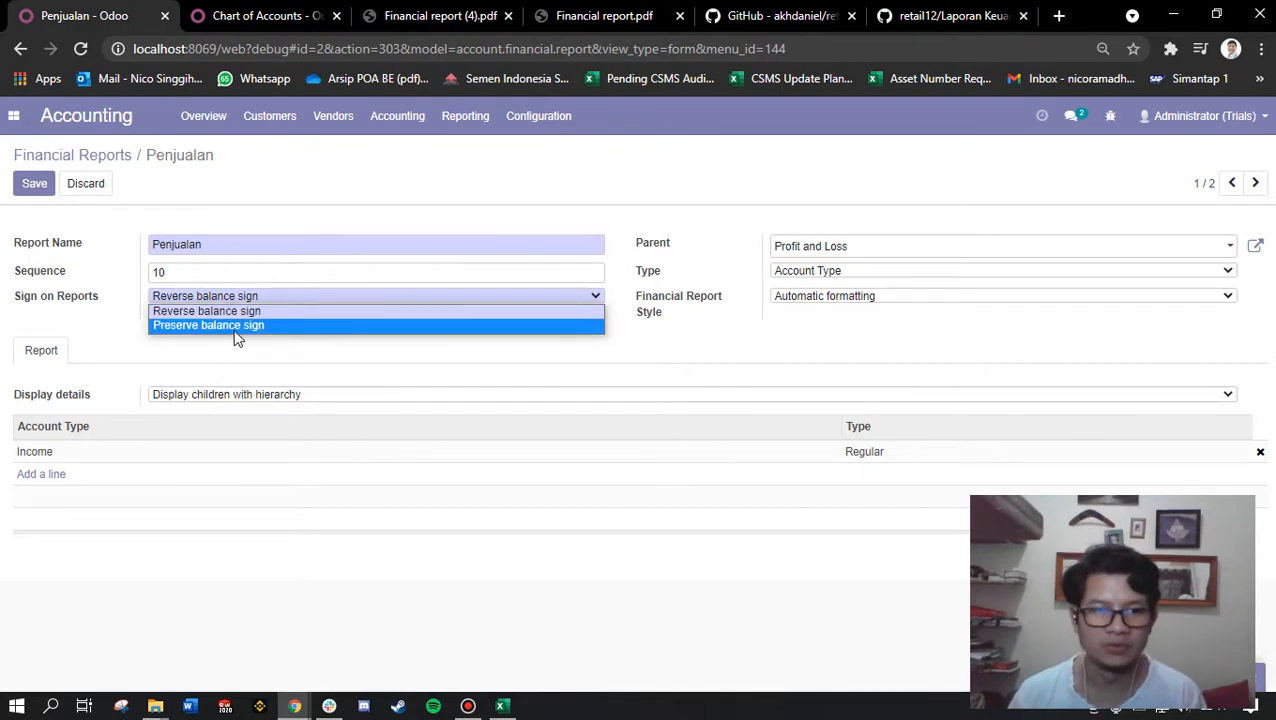
{"action": "left_click", "coordinate": [684, 334]}
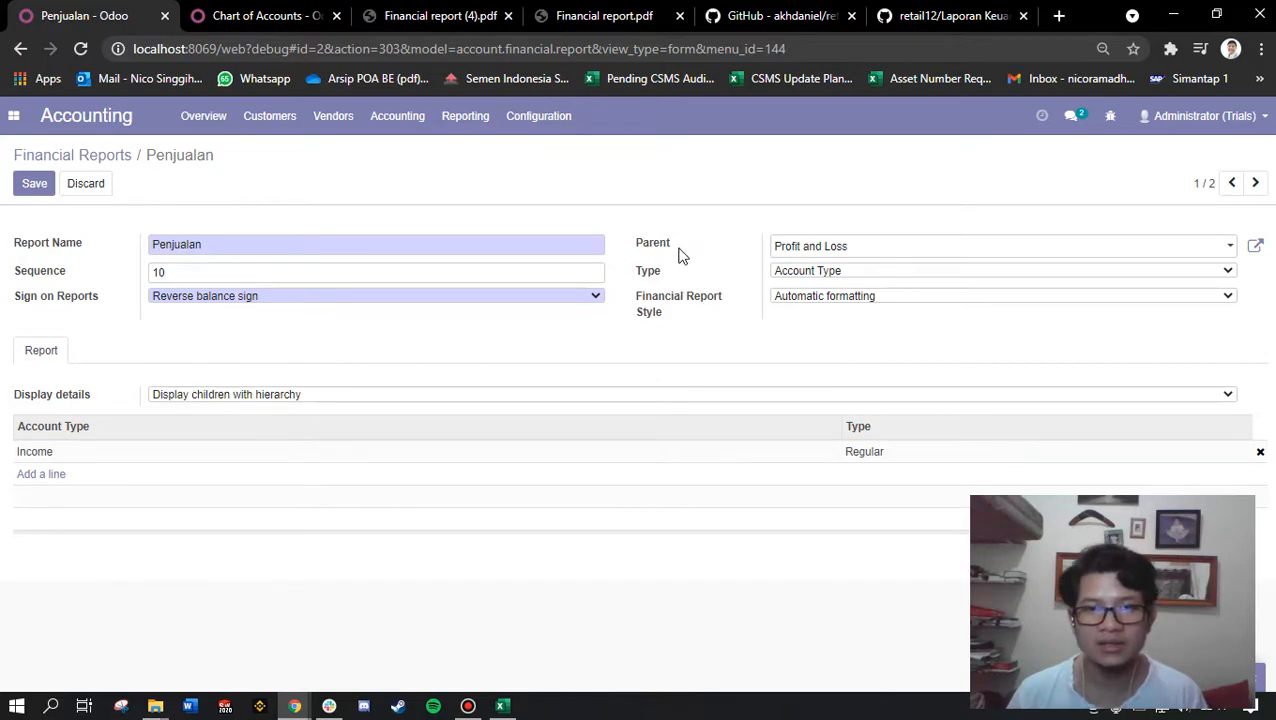
{"action": "left_click", "coordinate": [815, 250]}
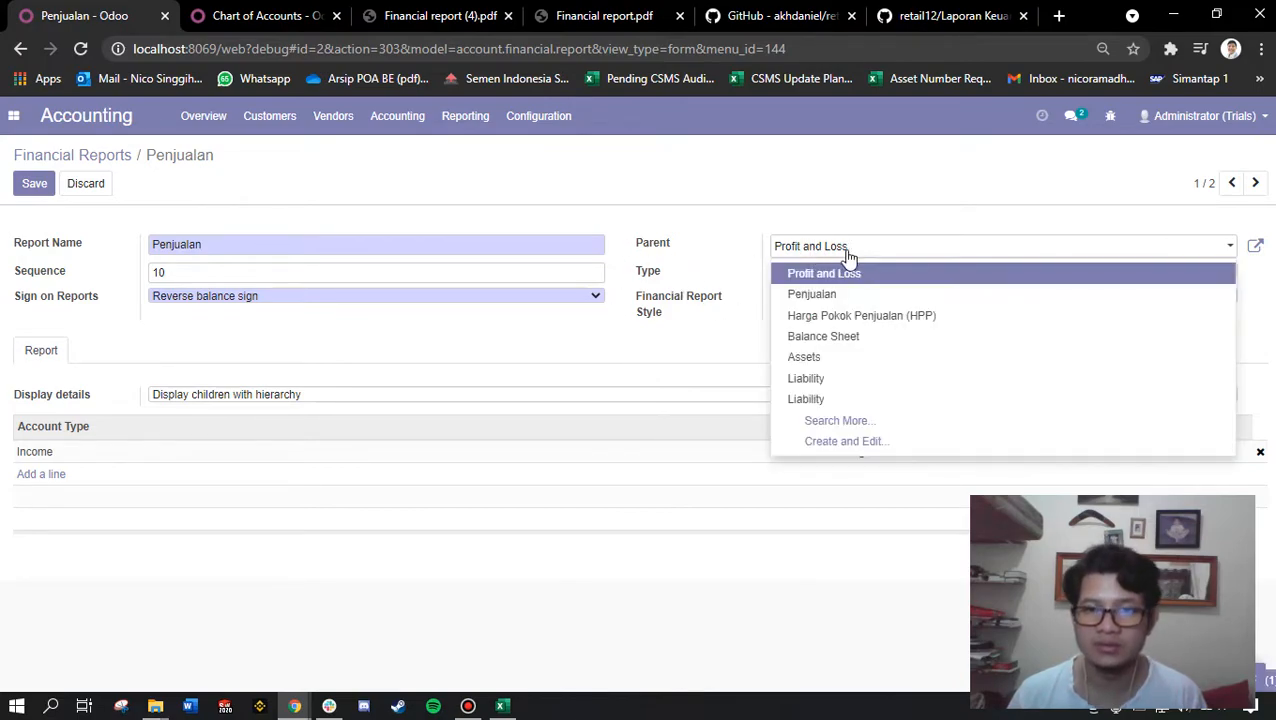
{"action": "left_click", "coordinate": [735, 239]}
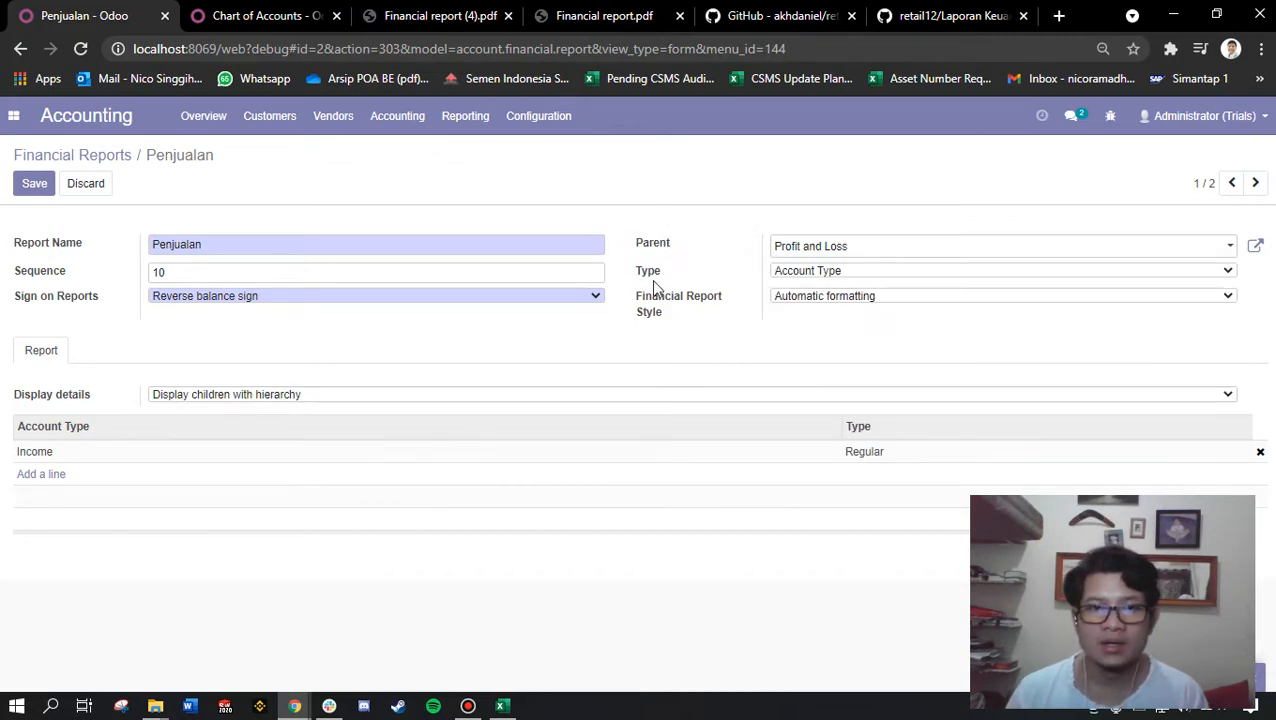
{"action": "left_click", "coordinate": [807, 276]}
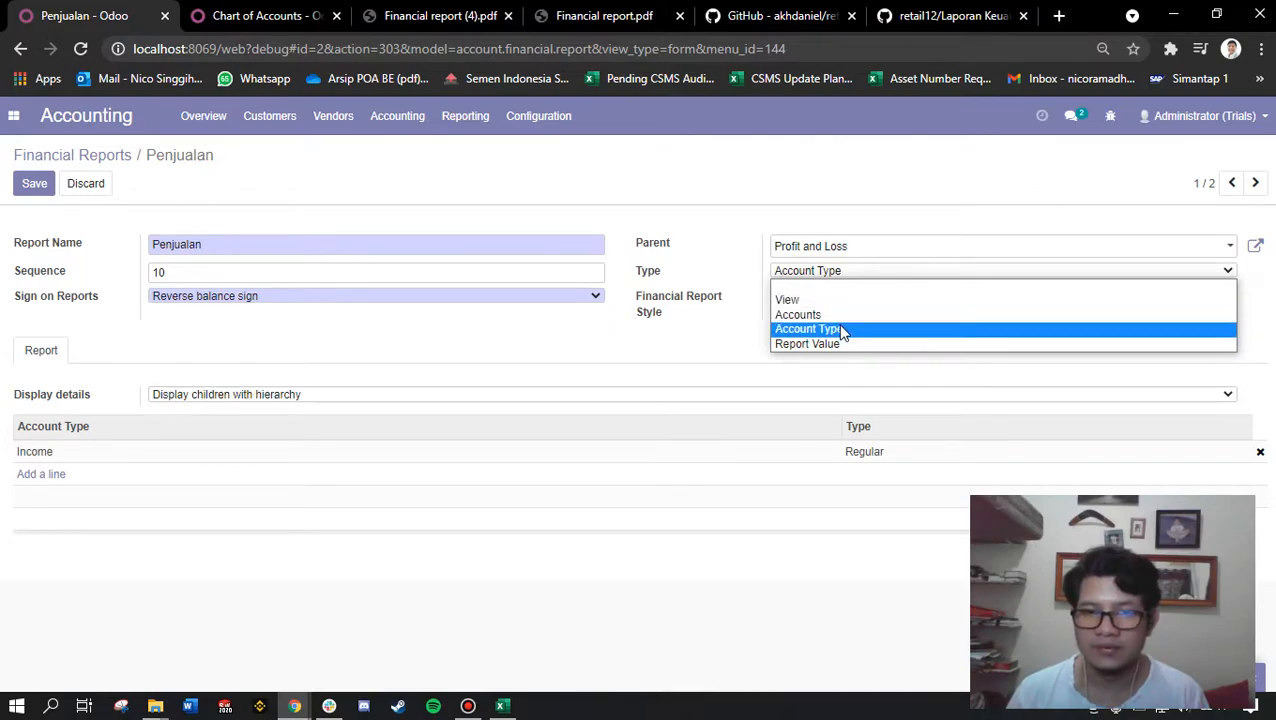
{"action": "left_click", "coordinate": [734, 315]}
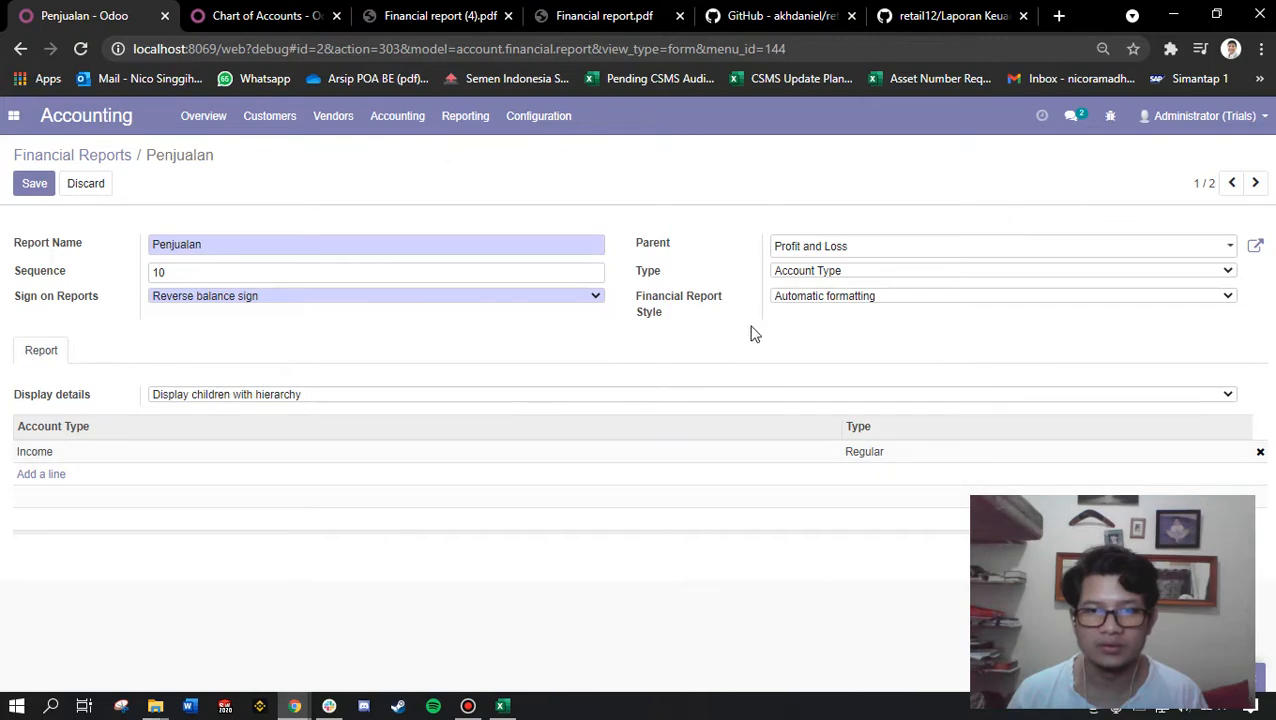
{"action": "left_click", "coordinate": [797, 247]}
{"action": "left_click", "coordinate": [712, 256]}
Try the View type on the Penjualan entry and restore its type to Account Type.
{"action": "left_click", "coordinate": [785, 271]}
{"action": "left_click", "coordinate": [791, 300]}
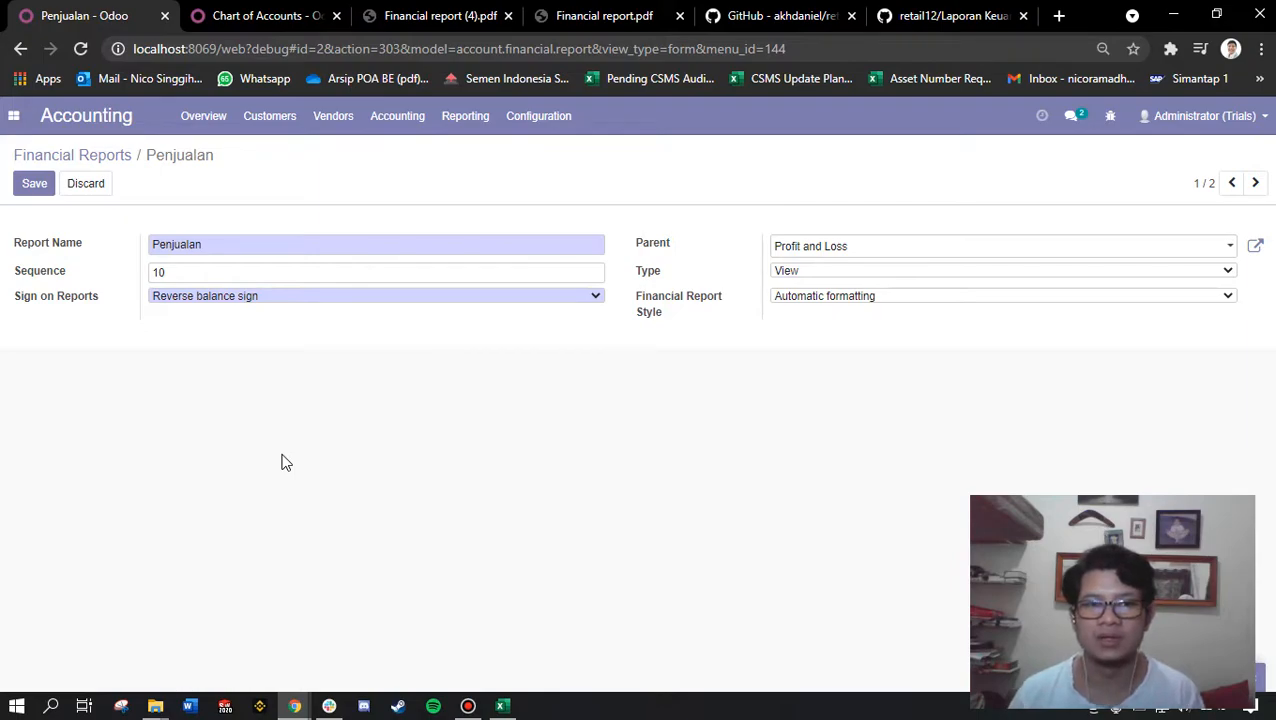
{"action": "left_click", "coordinate": [785, 272]}
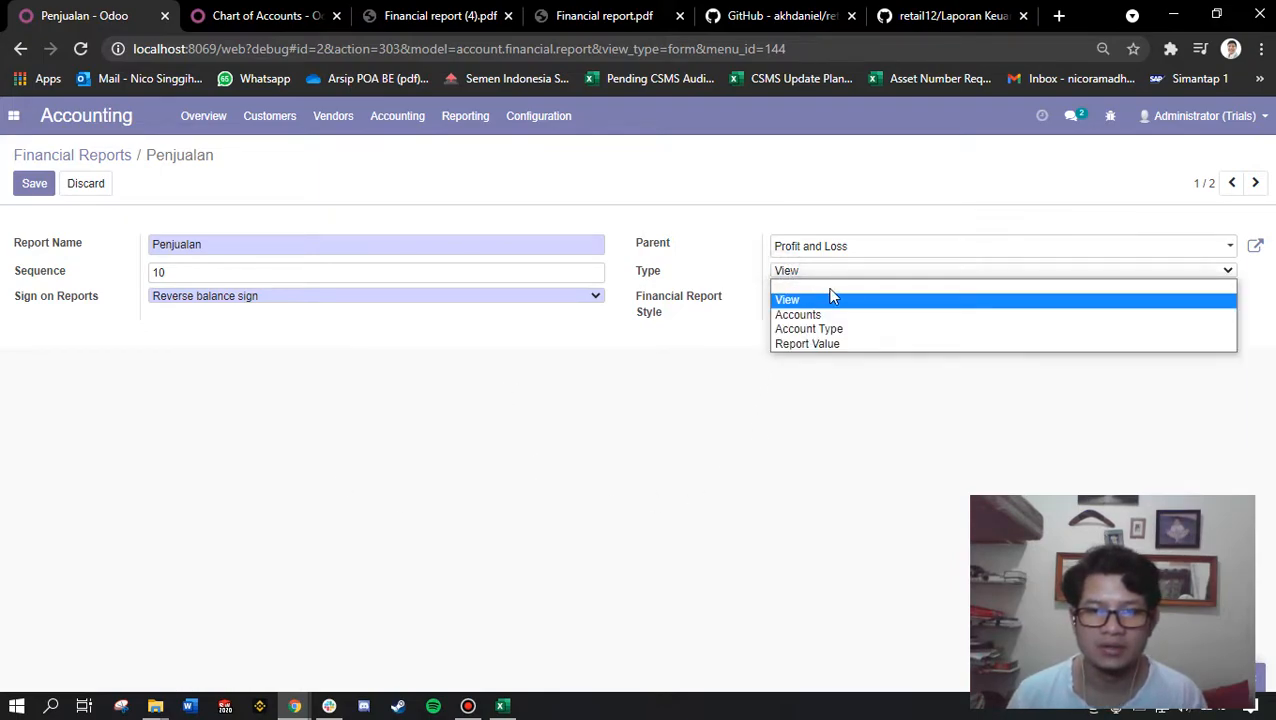
{"action": "left_click", "coordinate": [799, 330]}
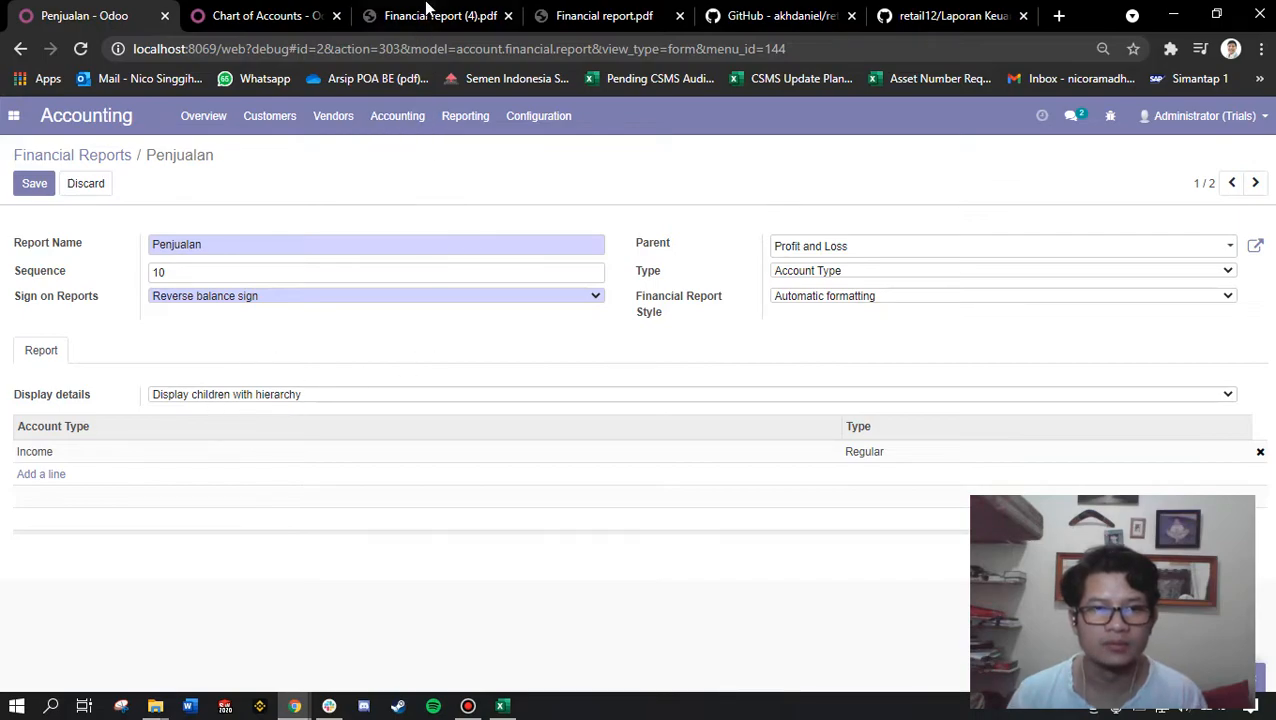
Examine the Penjualan Daging child line in the Financial report (4) PDF and return to the Penjualan entry in Odoo.
{"action": "left_click", "coordinate": [428, 12]}
{"action": "left_click", "coordinate": [88, 12]}
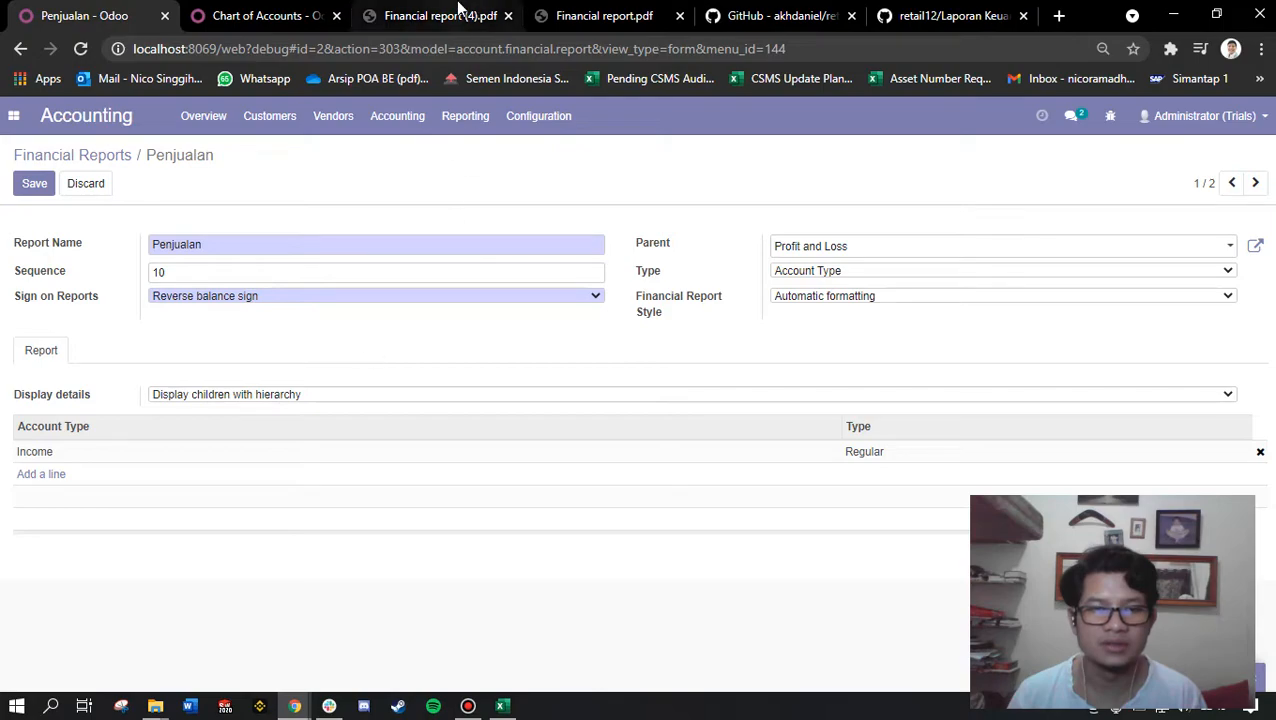
{"action": "mouse_move", "coordinate": [460, 8]}
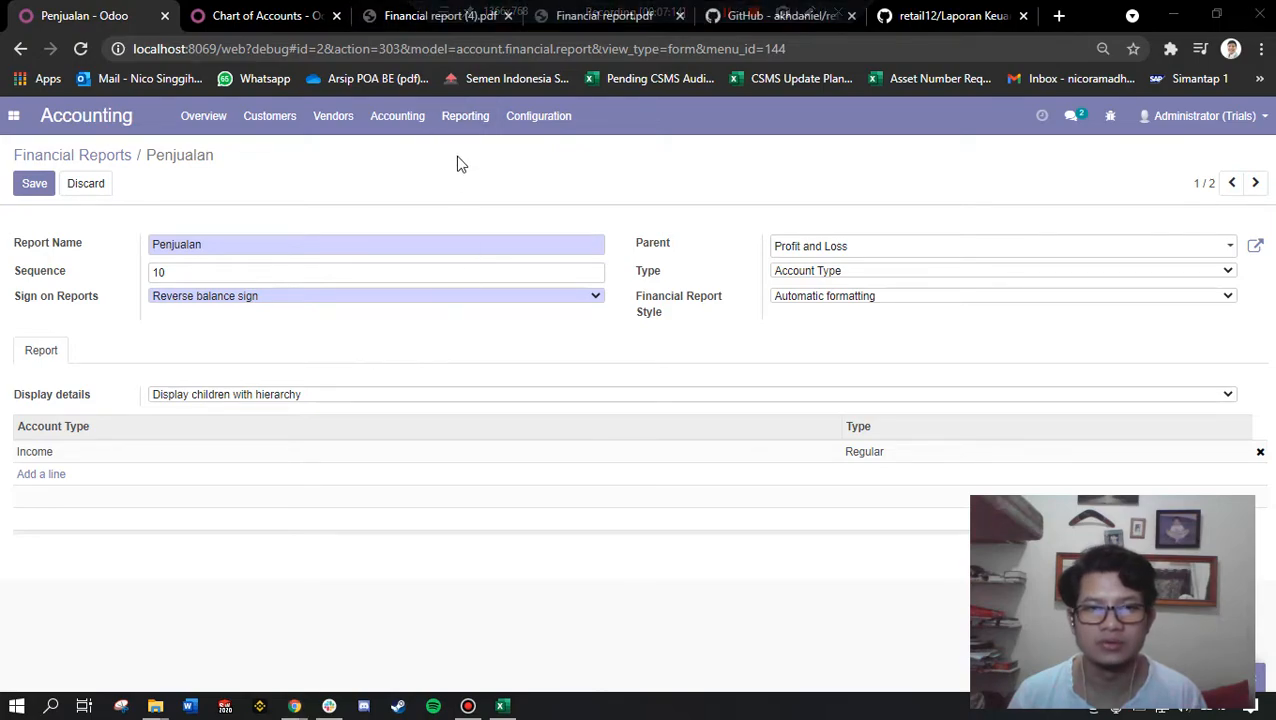
{"action": "left_click", "coordinate": [440, 15]}
{"action": "left_click_drag", "start_coordinate": [470, 380], "coordinate": [622, 376]}
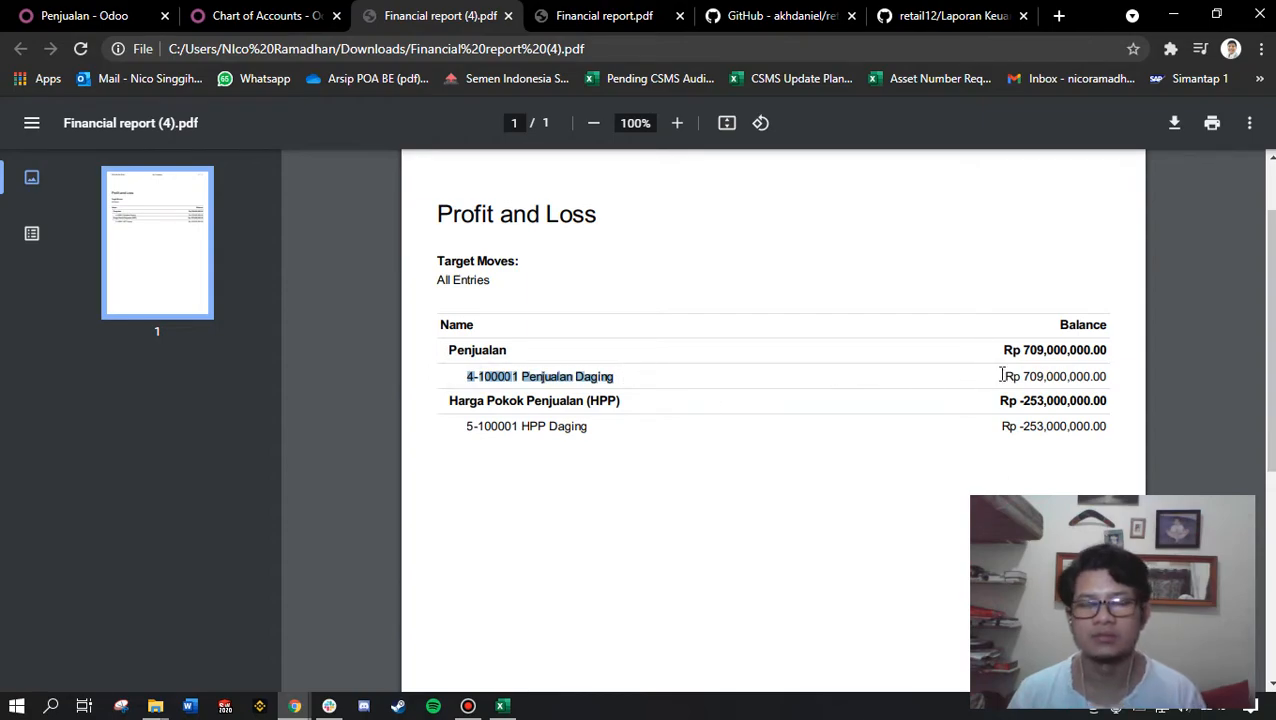
{"action": "key", "text": "ctrl+1"}
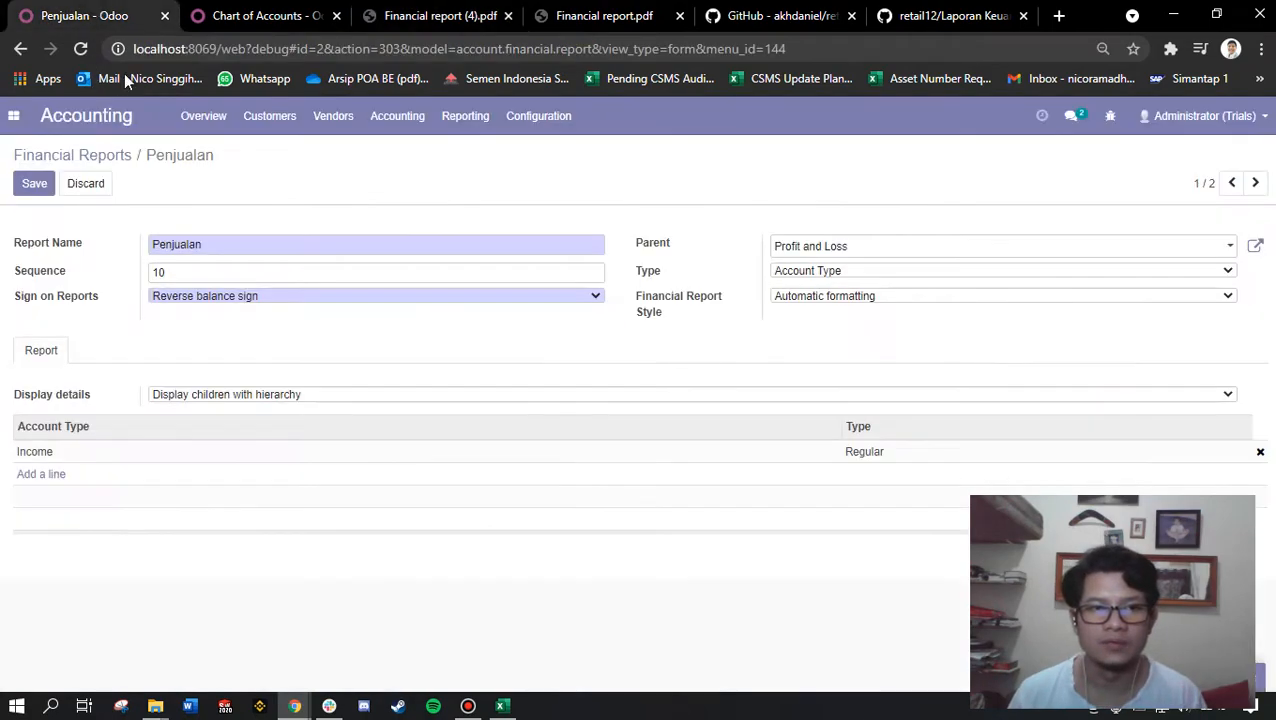
Try No detail as Penjualan's display details, check the PDF's child lines, and restore Display children with hierarchy.
{"action": "left_click", "coordinate": [240, 398]}
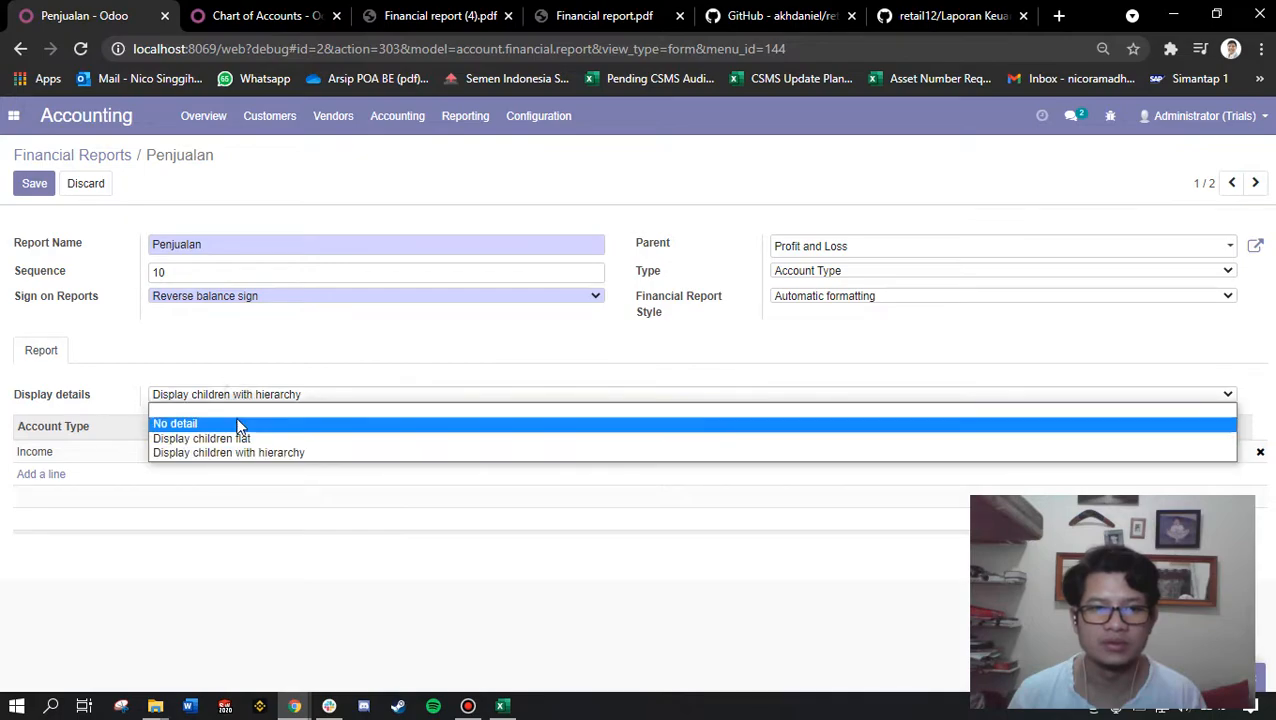
{"action": "left_click", "coordinate": [233, 423]}
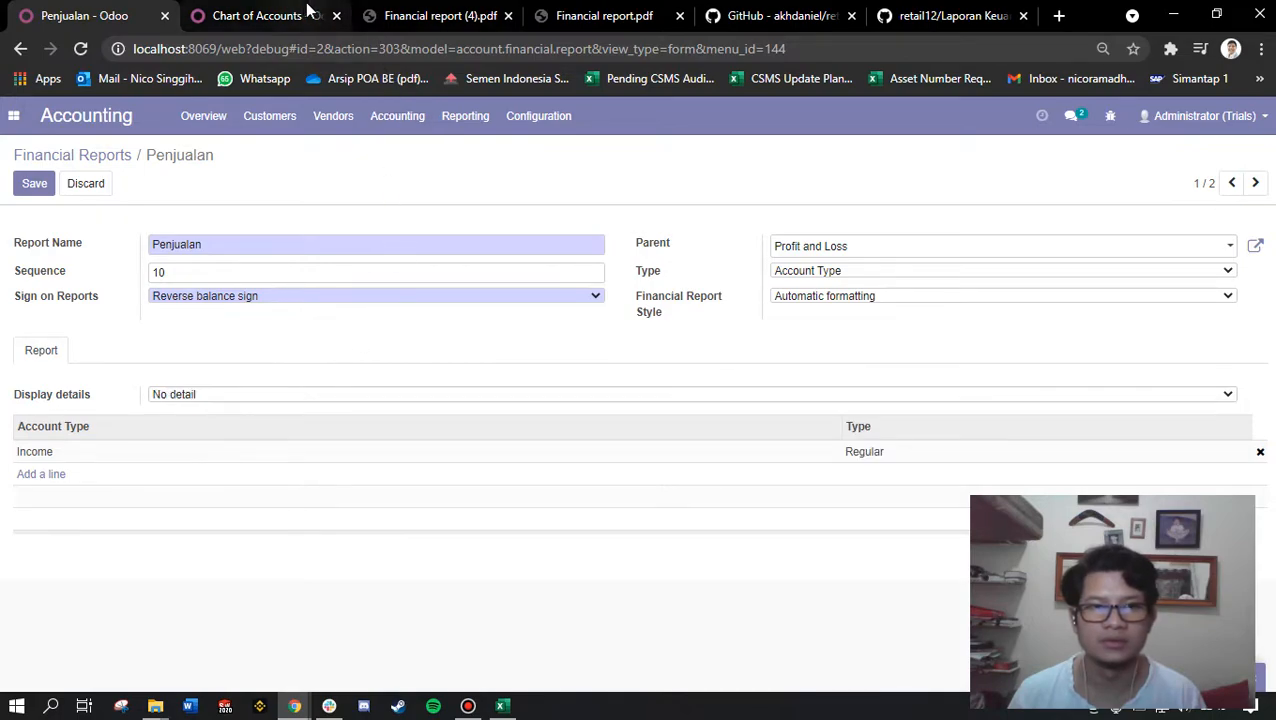
{"action": "left_click", "coordinate": [440, 15]}
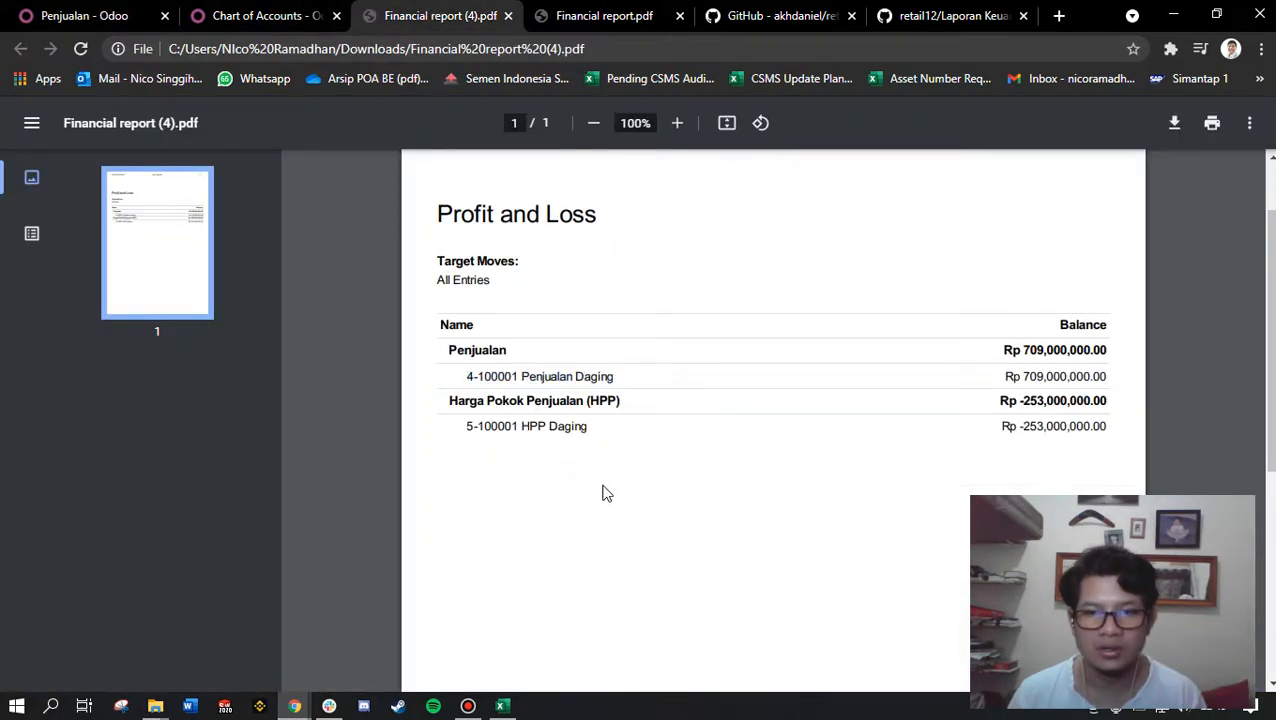
{"action": "left_click_drag", "start_coordinate": [468, 376], "coordinate": [1089, 421]}
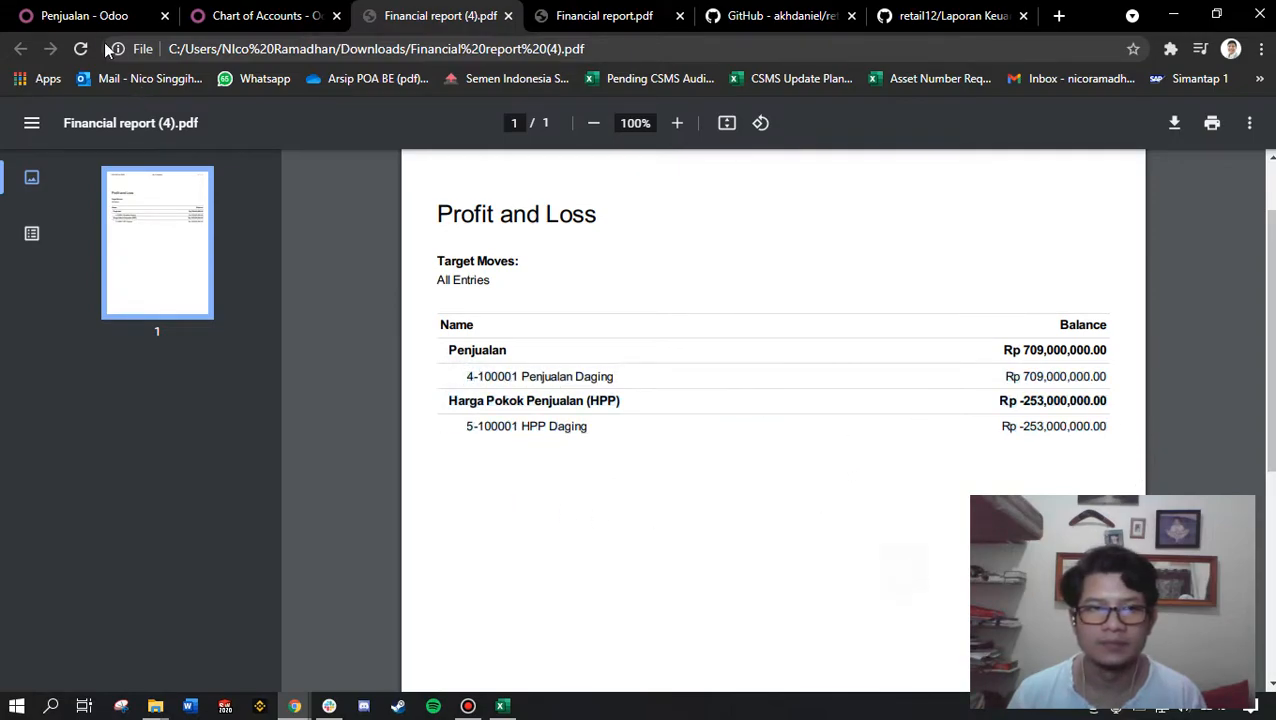
{"action": "left_click", "coordinate": [100, 16]}
{"action": "left_click", "coordinate": [184, 393]}
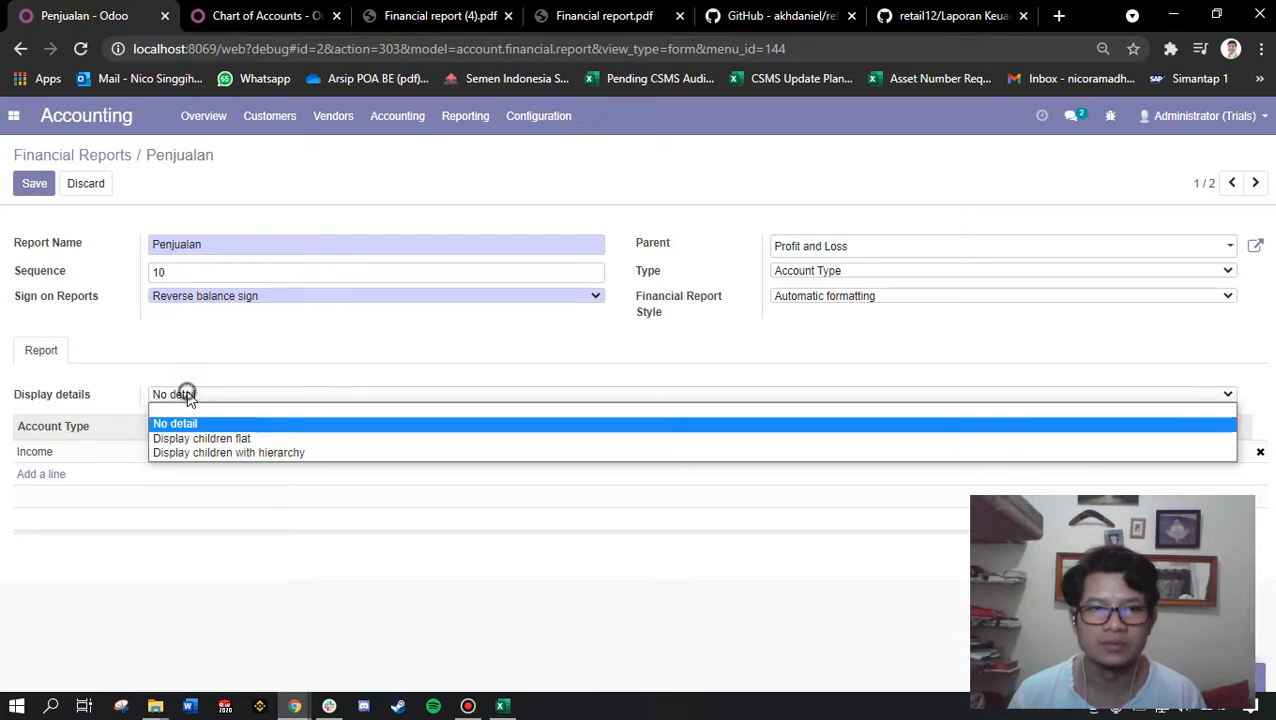
{"action": "left_click", "coordinate": [242, 454]}
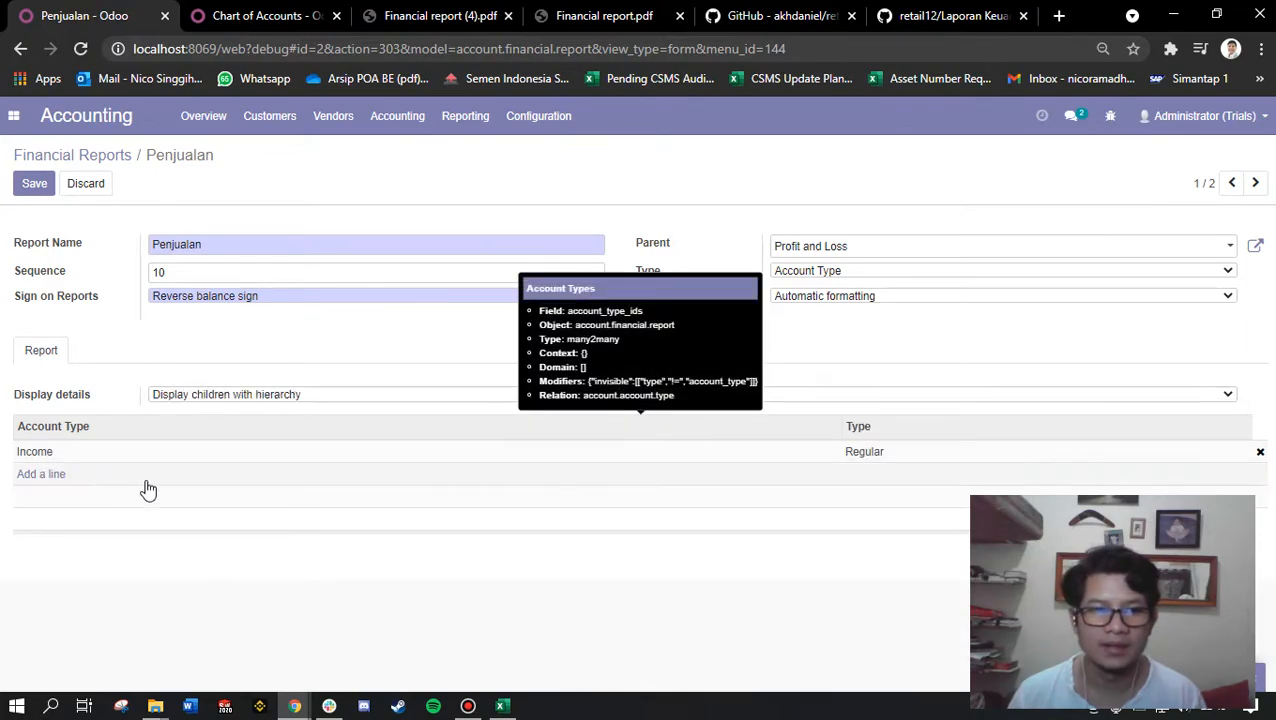
Remove the Income account type from Penjualan, open the account type selection, and check the Penjualan (Income) row in the Laba Rugi sheet.
{"action": "left_click", "coordinate": [1262, 455]}
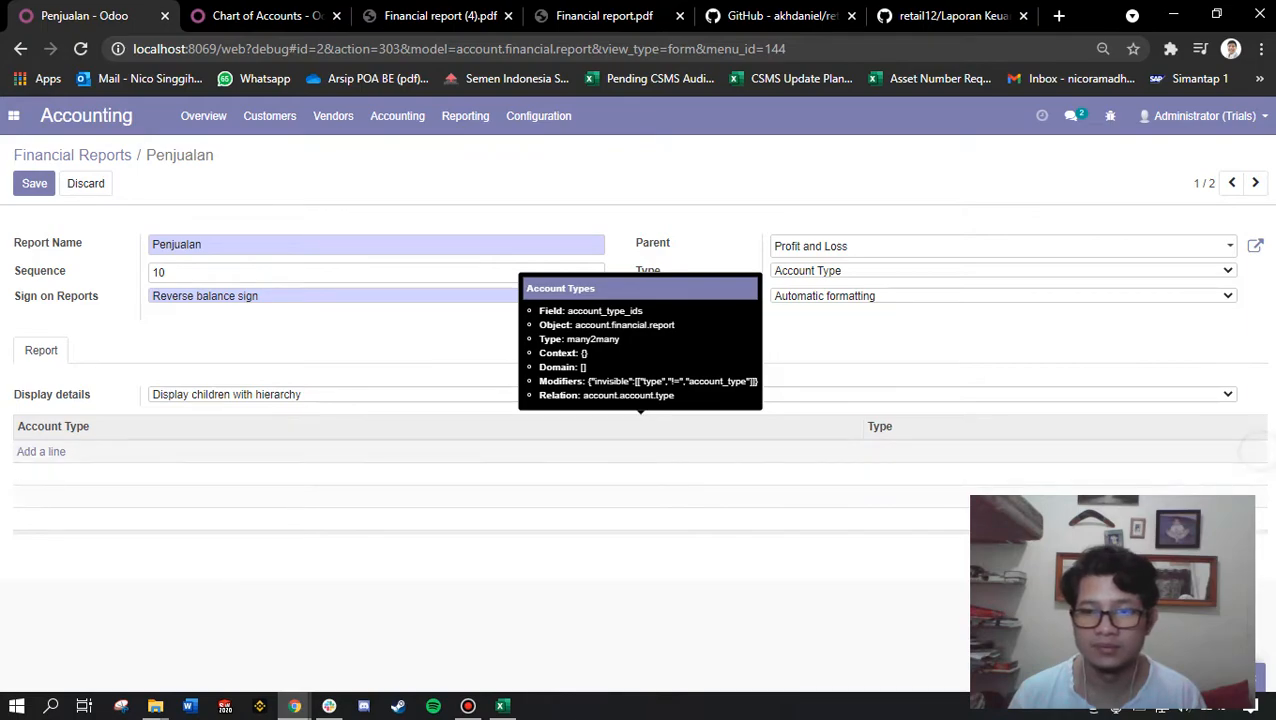
{"action": "left_click", "coordinate": [50, 452]}
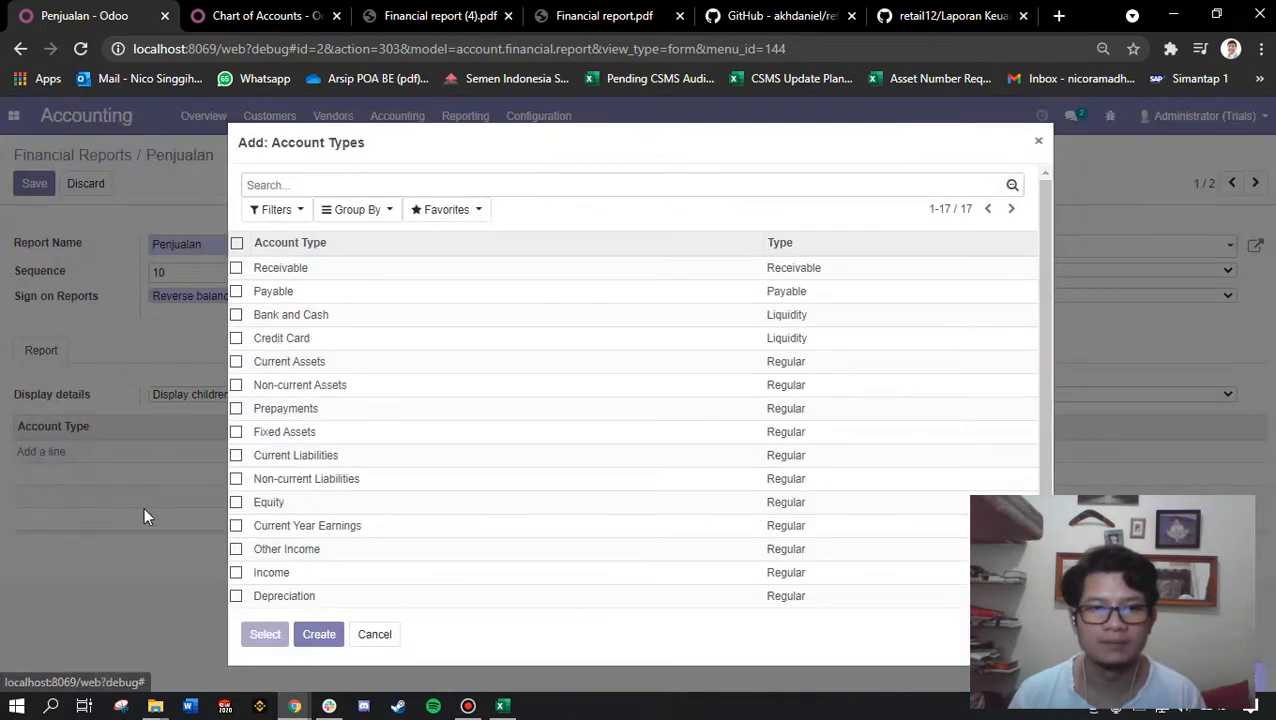
{"action": "key", "text": "alt+Tab"}
{"action": "key", "text": "alt+Tab"}
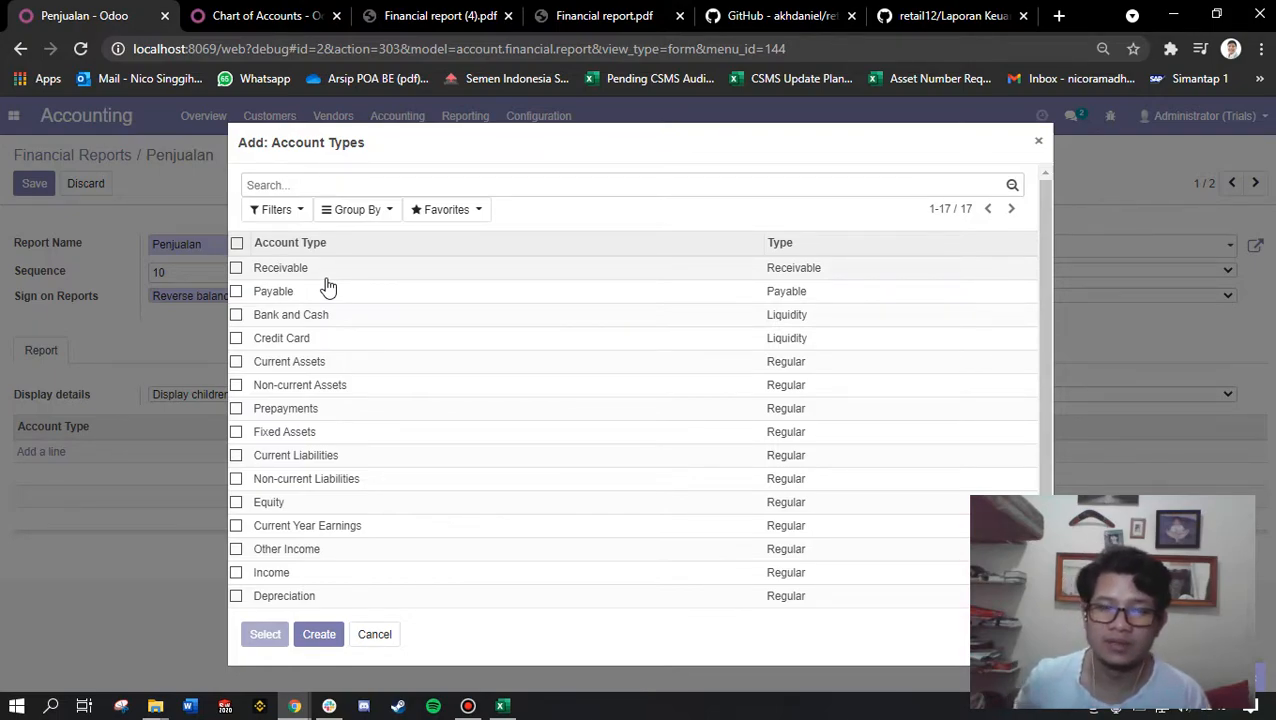
{"action": "key", "text": "alt+Tab"}
{"action": "left_click", "coordinate": [265, 291]}
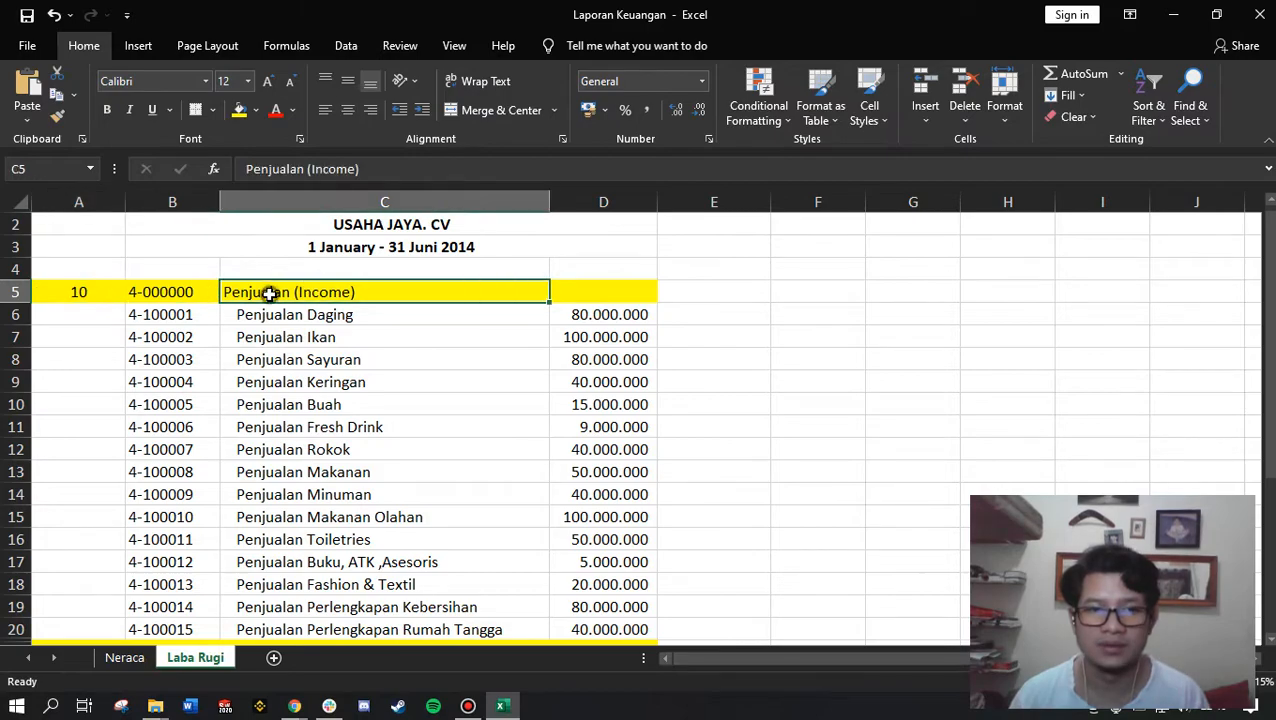
{"action": "key", "text": "alt+Tab"}
Add the Income account type to Penjualan, save the entry, and return to the Financial Reports list.
{"action": "scroll", "coordinate": [339, 379], "scroll_direction": "down", "scroll_amount": 2}
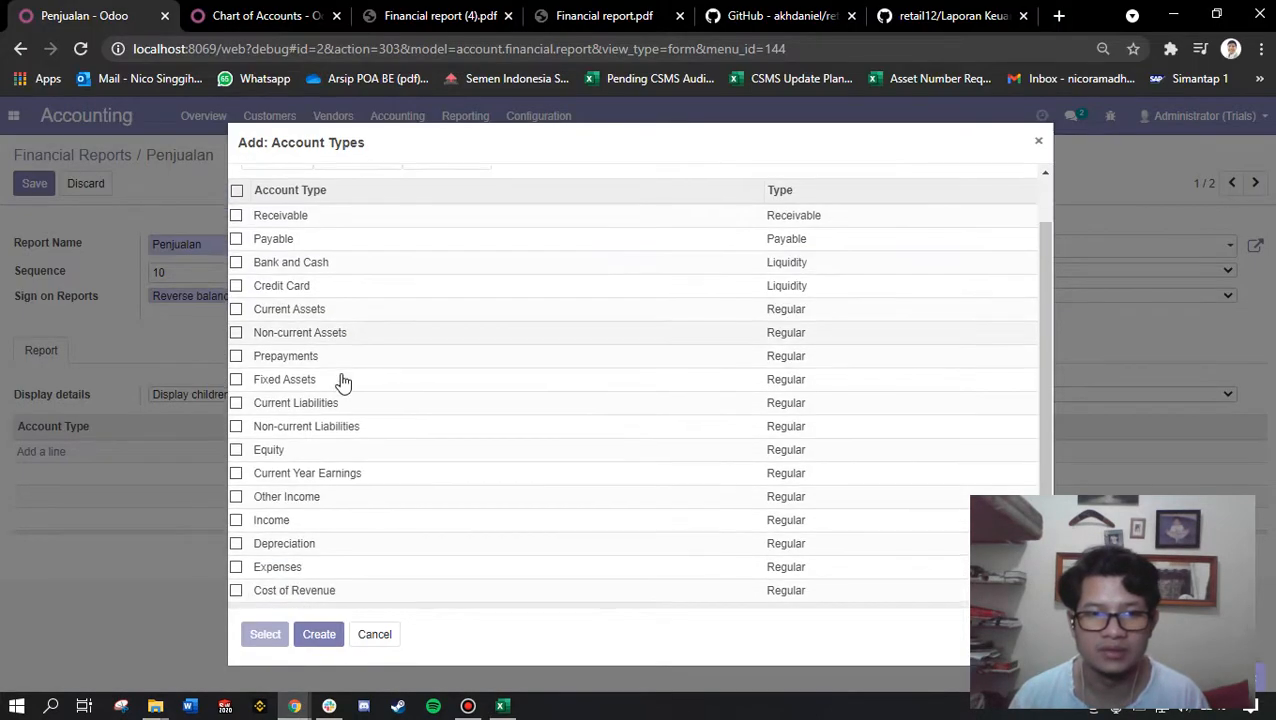
{"action": "left_click", "coordinate": [237, 521]}
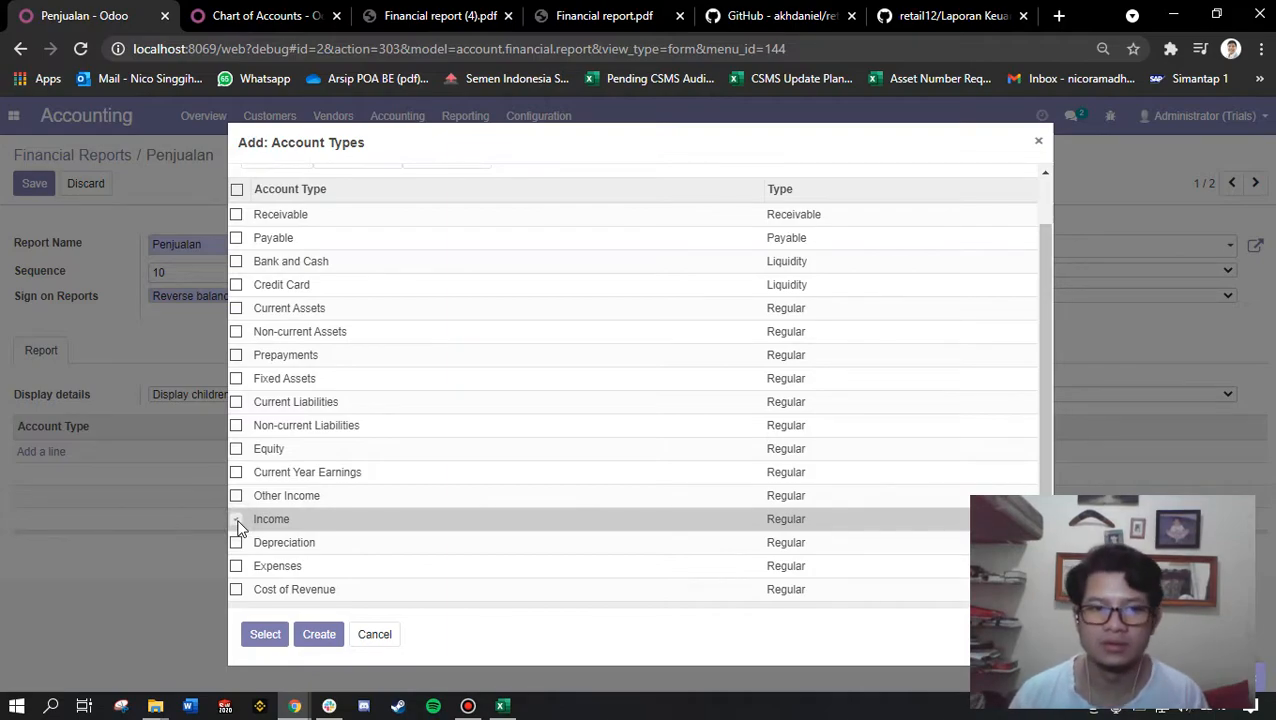
{"action": "left_click", "coordinate": [263, 634]}
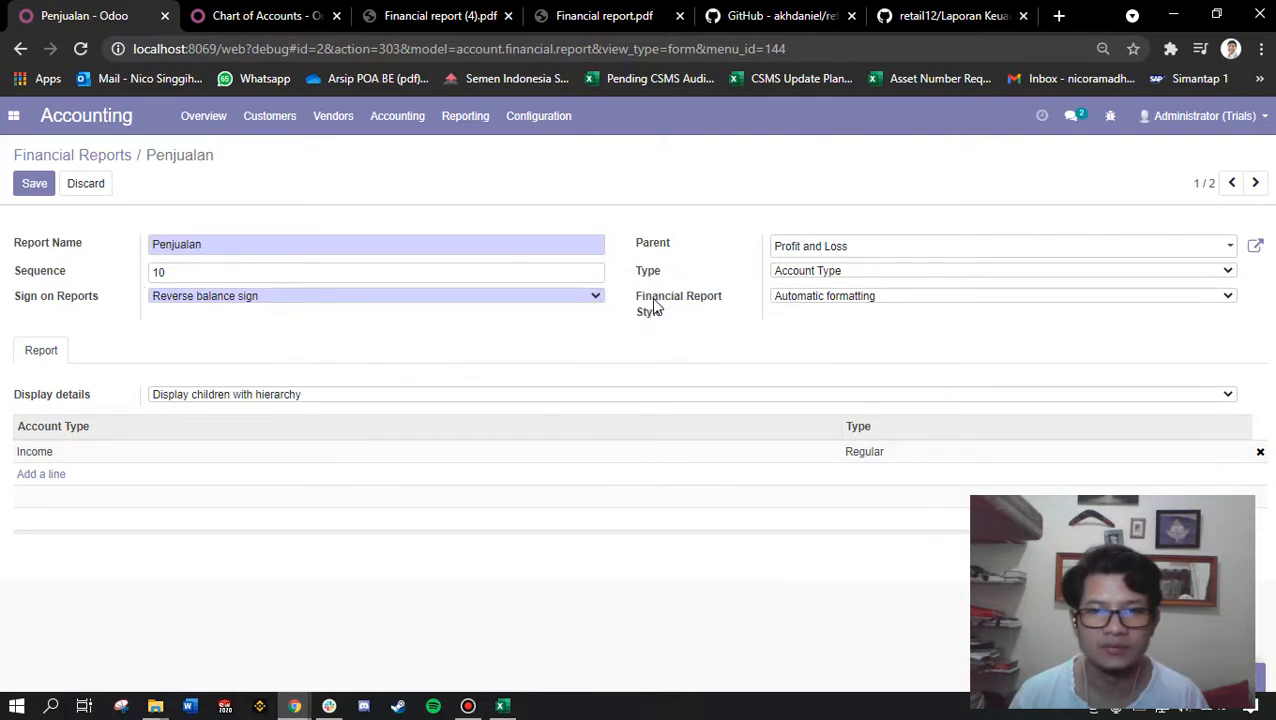
{"action": "left_click", "coordinate": [38, 184]}
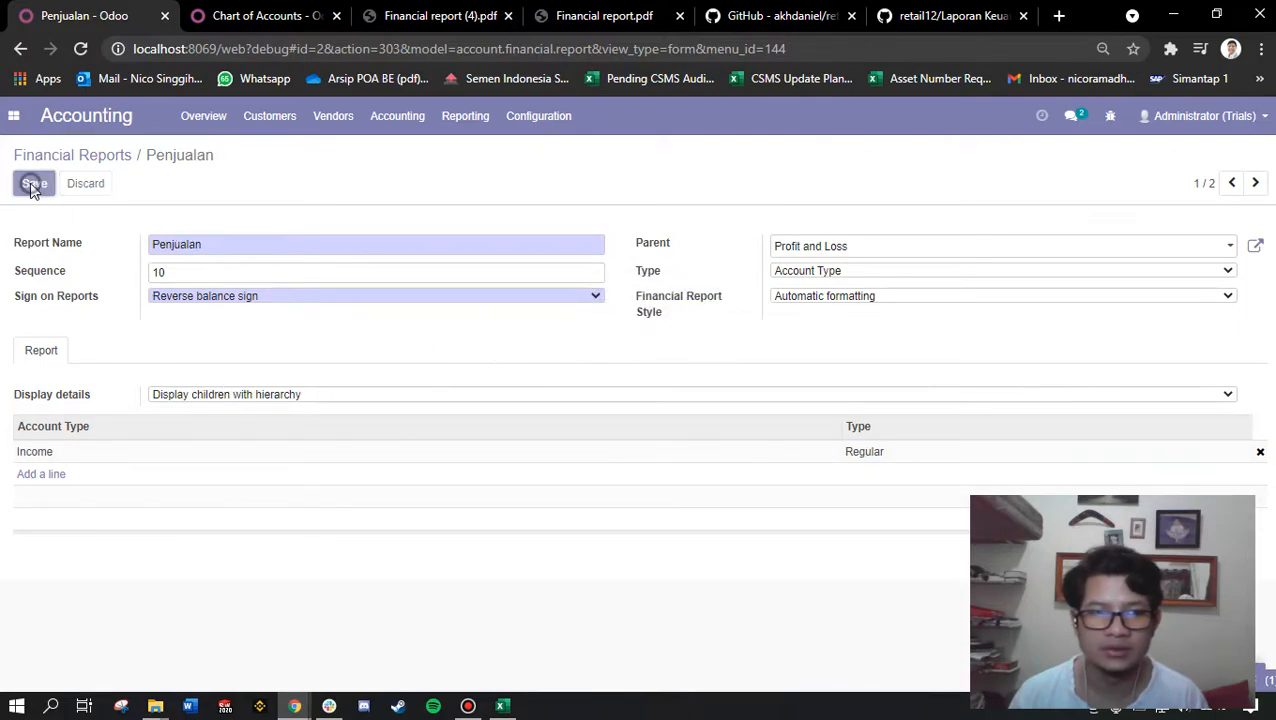
{"action": "left_click", "coordinate": [88, 157]}
Switch to Excel, enter x in cell D5 beside Penjualan (Income), and select the Harga Pokok Penjualan (HPP) cells A27:D27.
{"action": "key", "text": "alt+Tab"}
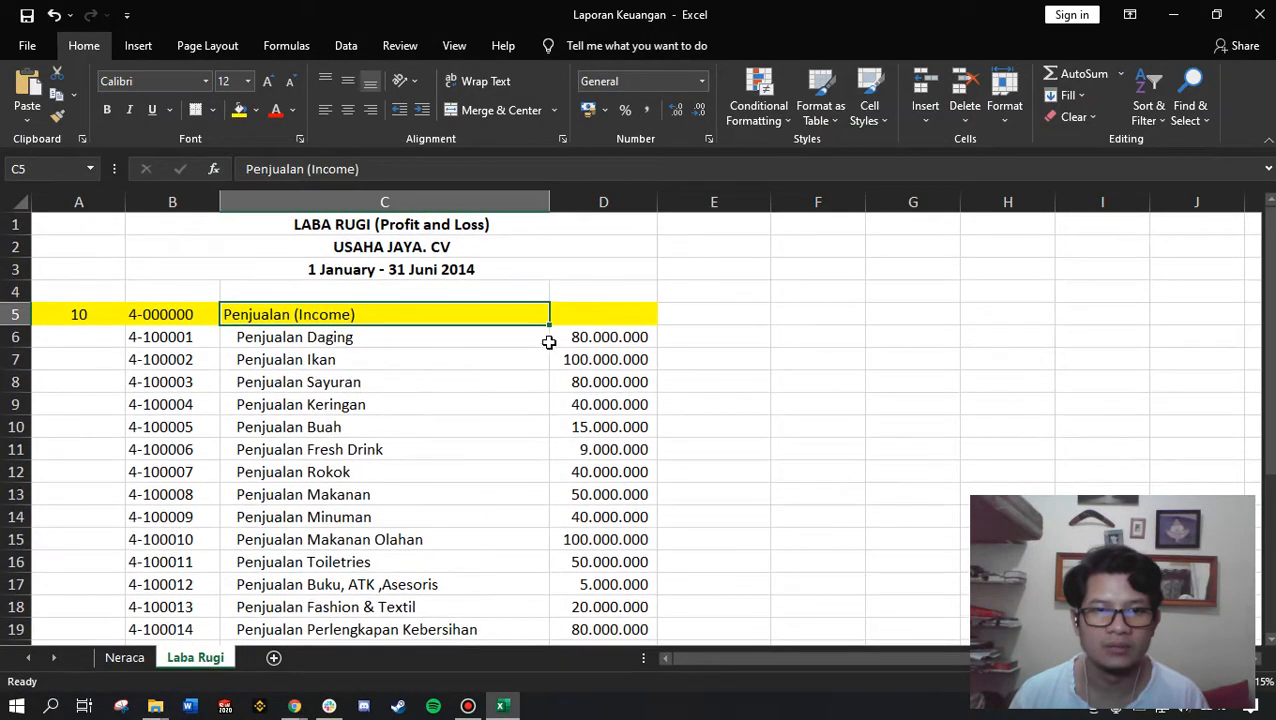
{"action": "left_click", "coordinate": [615, 310]}
{"action": "type", "text": "x"}
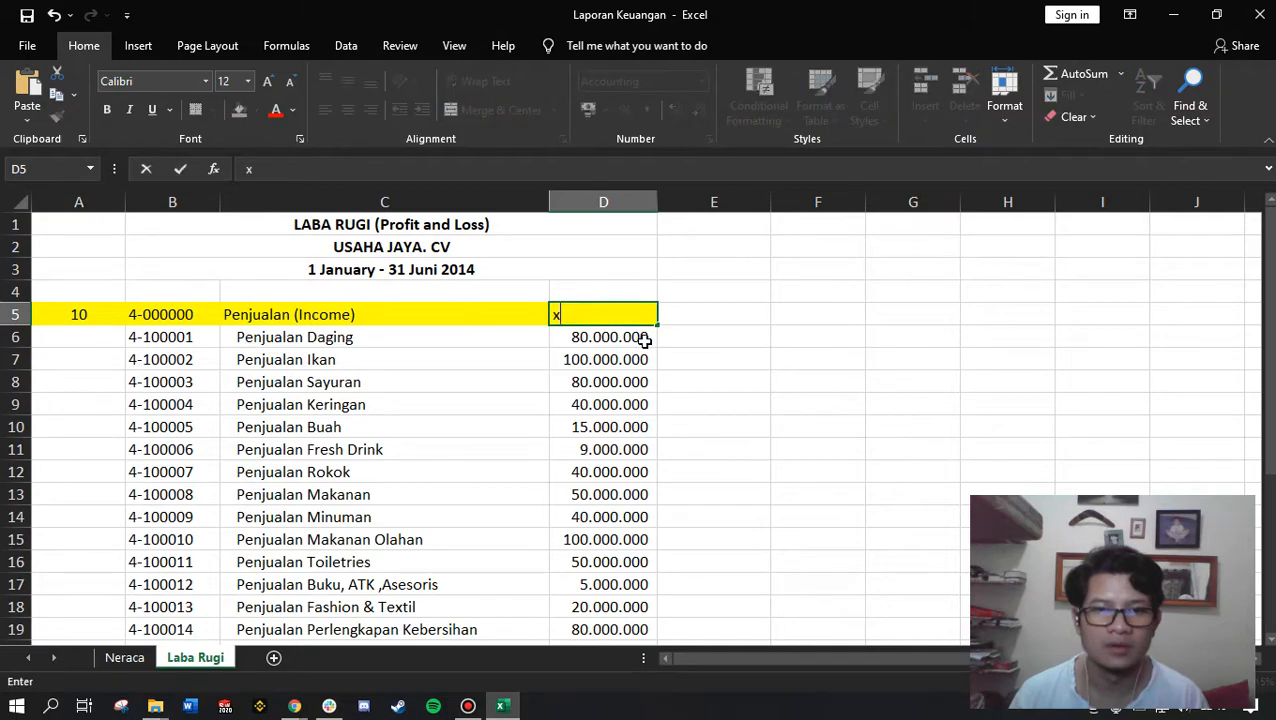
{"action": "scroll", "coordinate": [597, 320], "scroll_direction": "down", "scroll_amount": 5}
{"action": "left_click", "coordinate": [600, 331]}
{"action": "left_click_drag", "start_coordinate": [85, 334], "coordinate": [600, 333]}
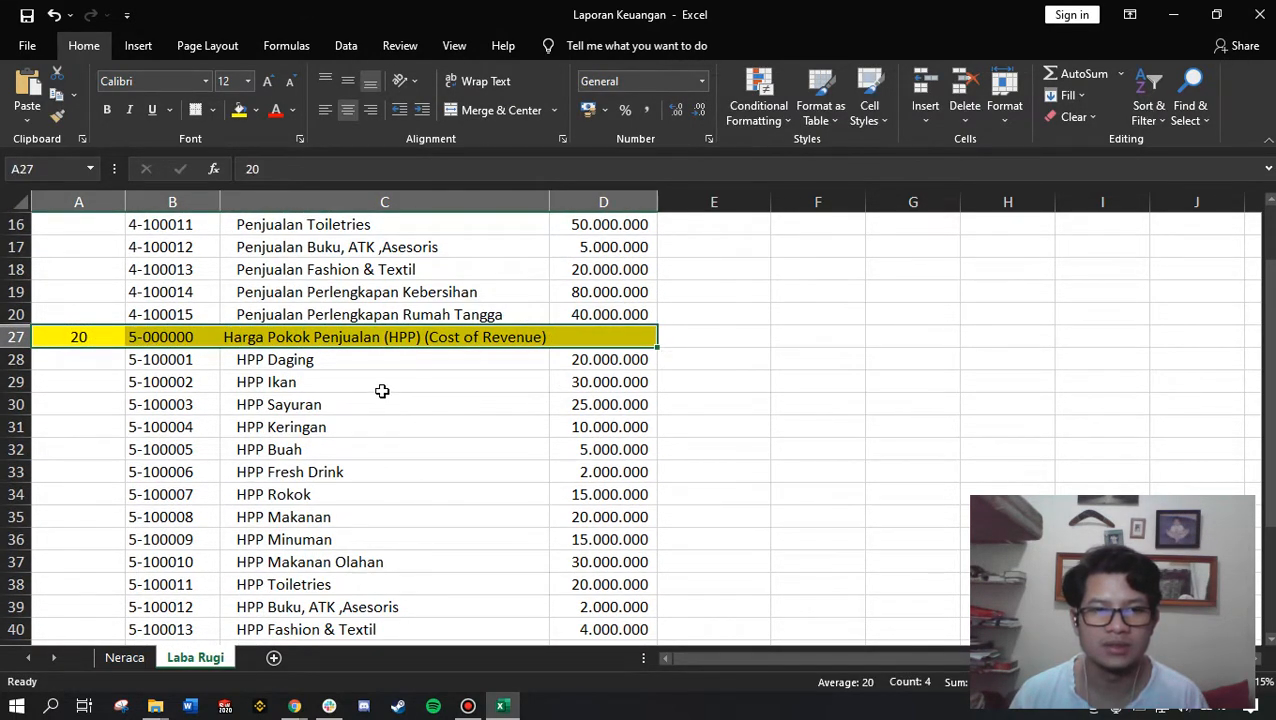
Open the Harga Pokok Penjualan (HPP) entry in Odoo for editing and review its report name, sequence and parent.
{"action": "key", "text": "alt+Tab"}
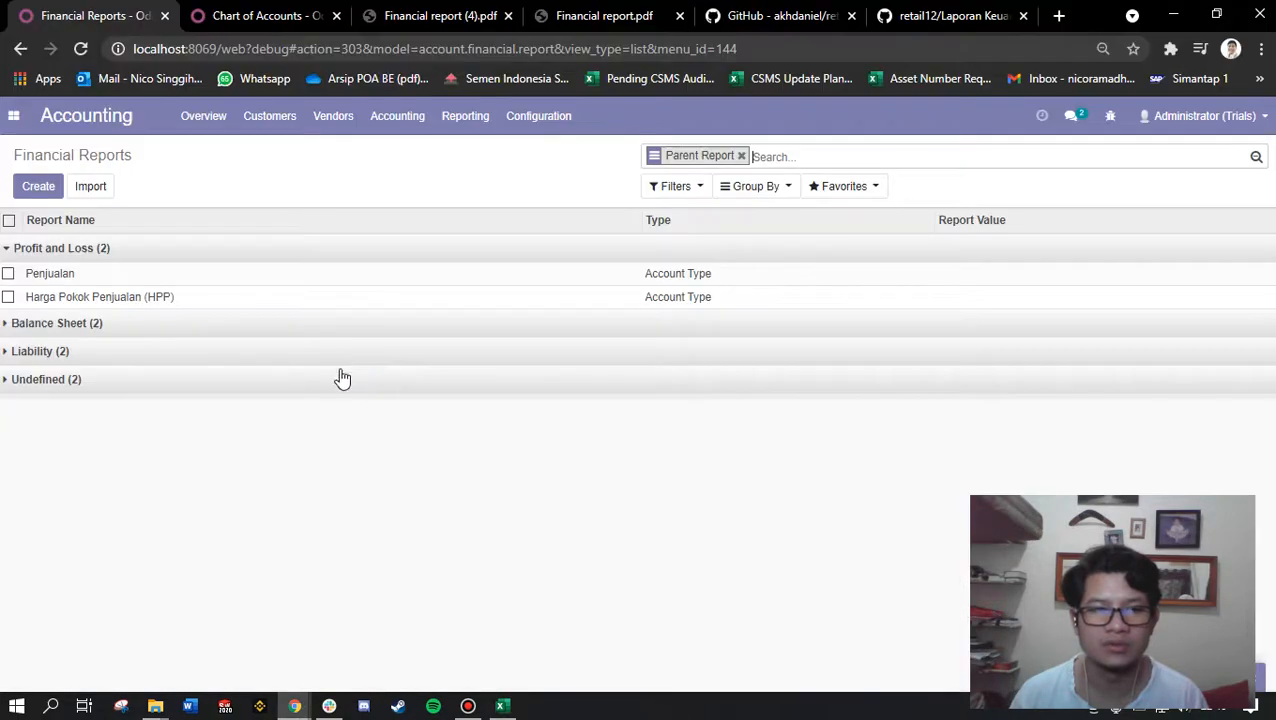
{"action": "left_click", "coordinate": [155, 299]}
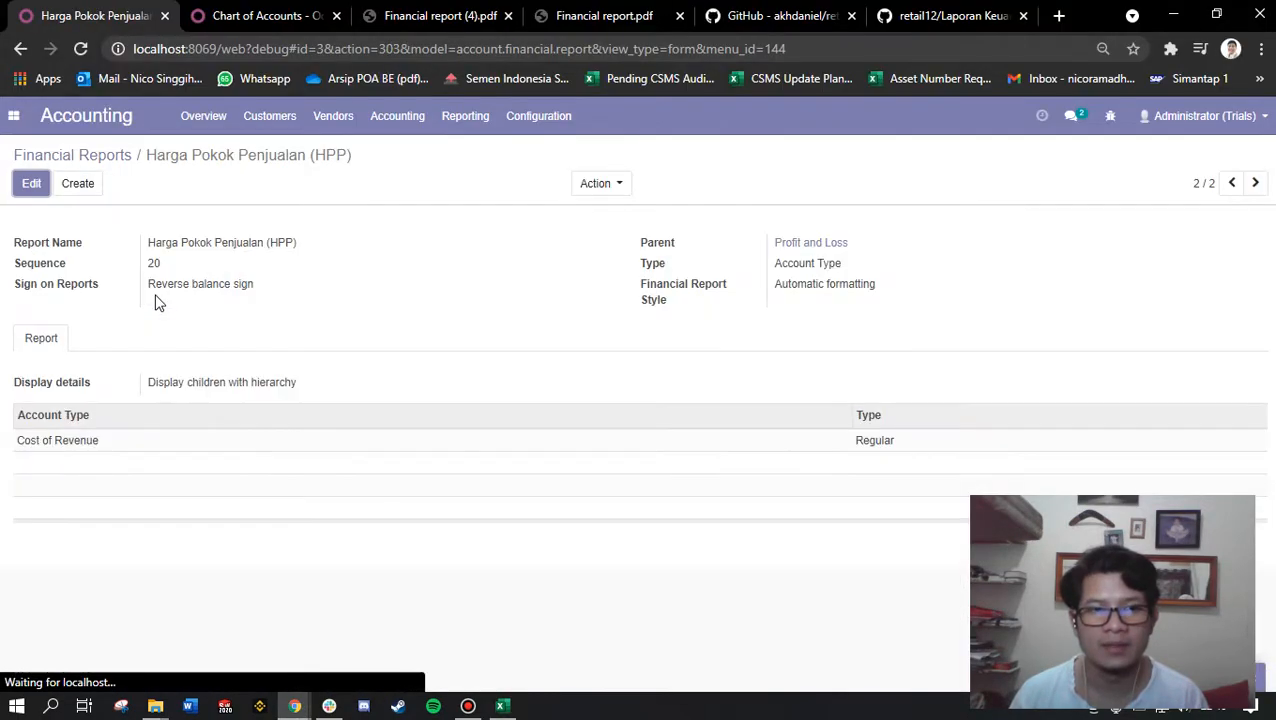
{"action": "left_click_drag", "start_coordinate": [338, 244], "coordinate": [18, 243]}
{"action": "double_click", "coordinate": [182, 273]}
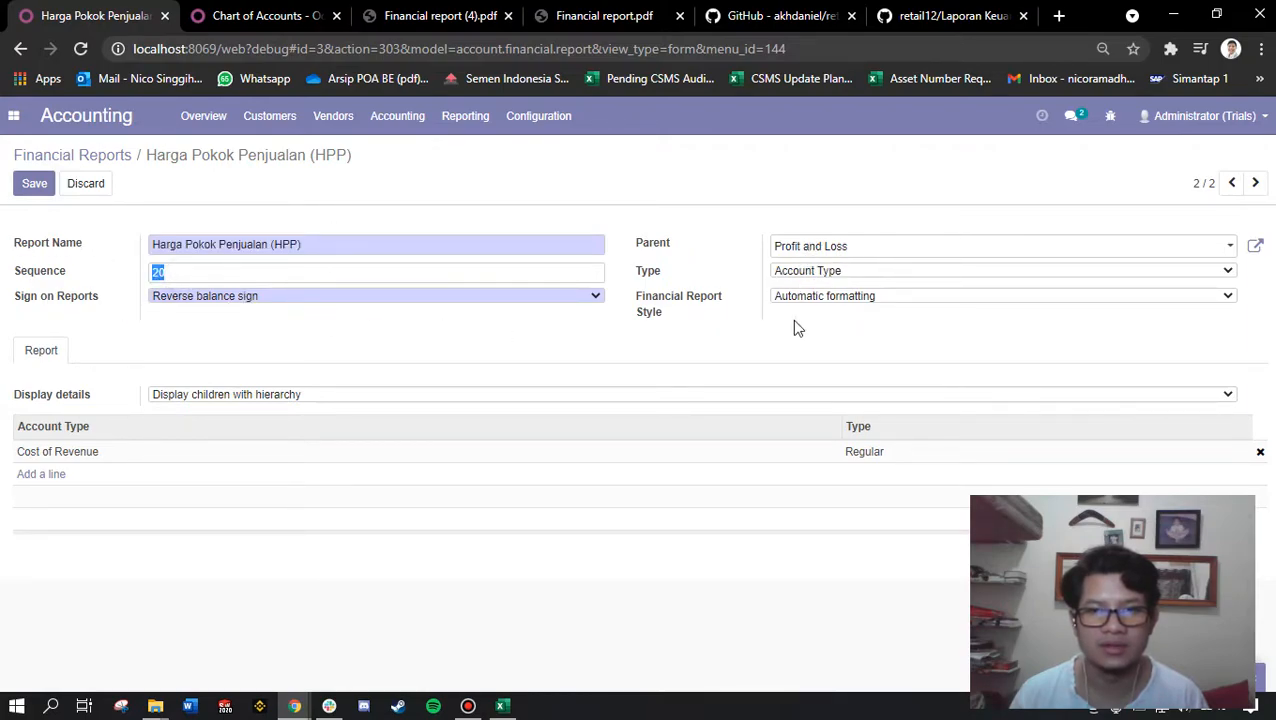
{"action": "left_click", "coordinate": [834, 248]}
{"action": "left_click", "coordinate": [715, 236]}
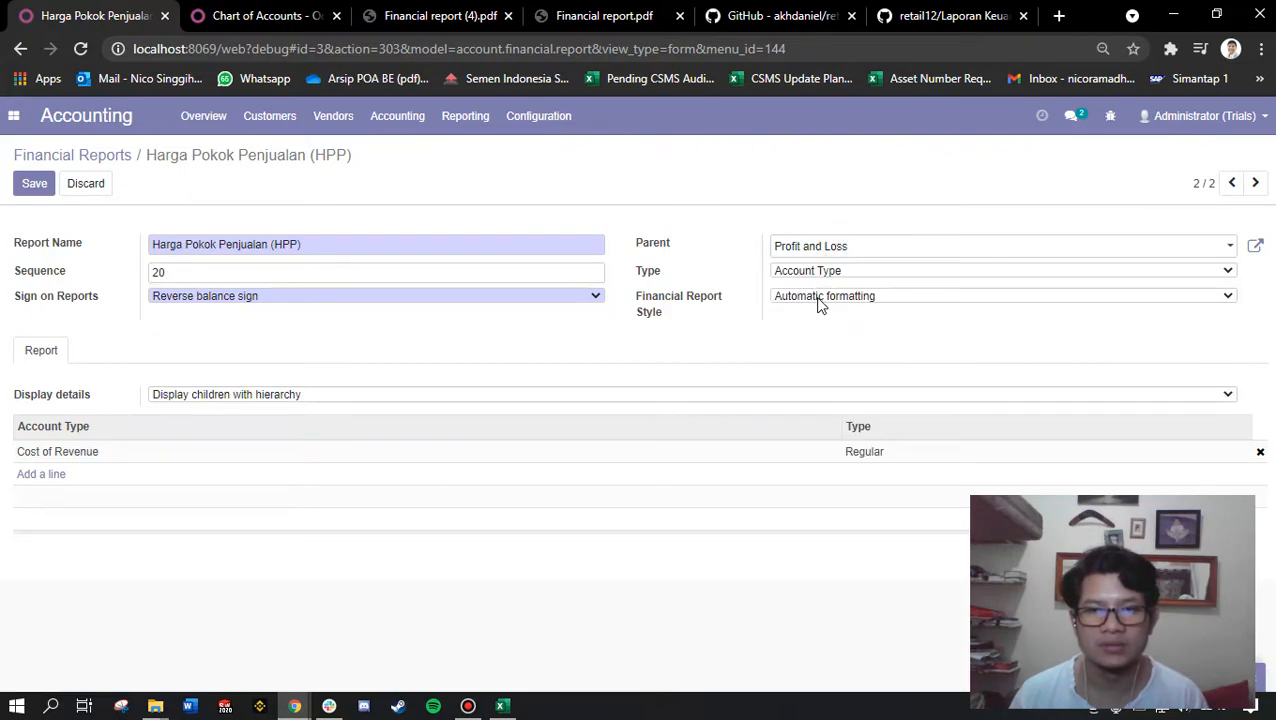
Compare the HPP entry with the Laba Rugi sheet's HPP rows and the HPP Daging line in the Financial report (4) PDF.
{"action": "key", "text": "alt+Tab"}
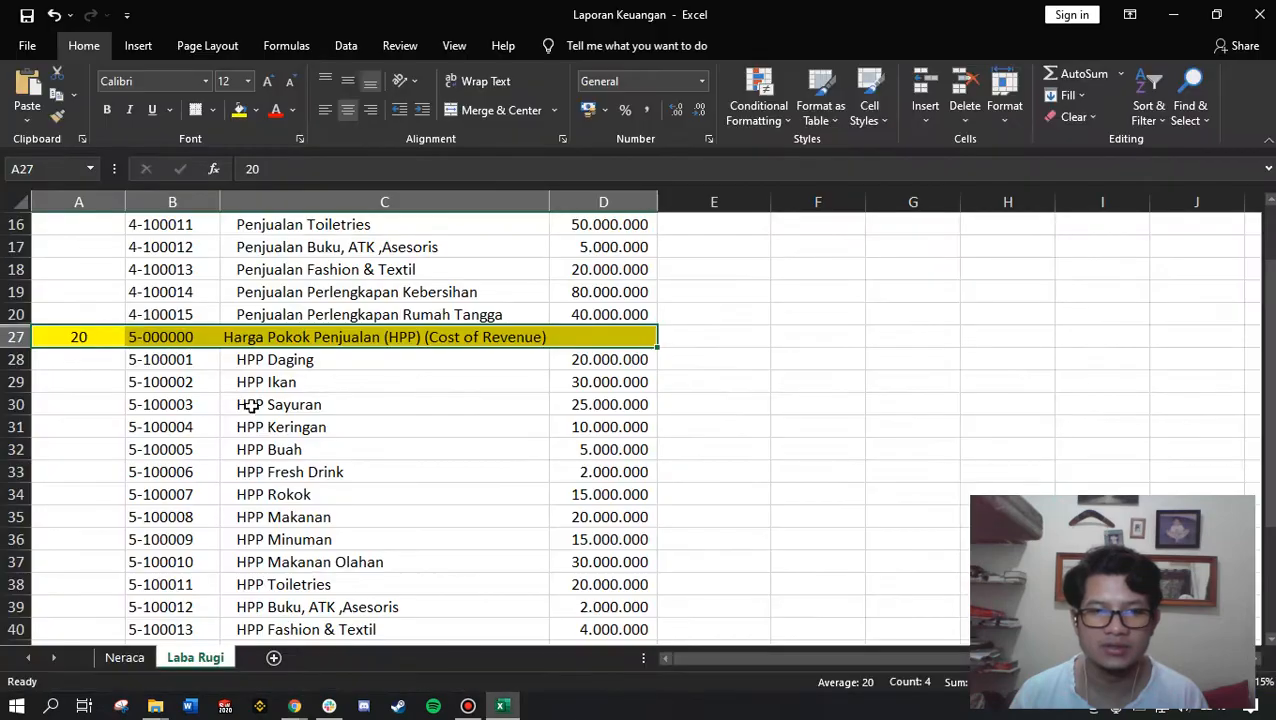
{"action": "key", "text": "alt+Tab"}
{"action": "left_click", "coordinate": [600, 15]}
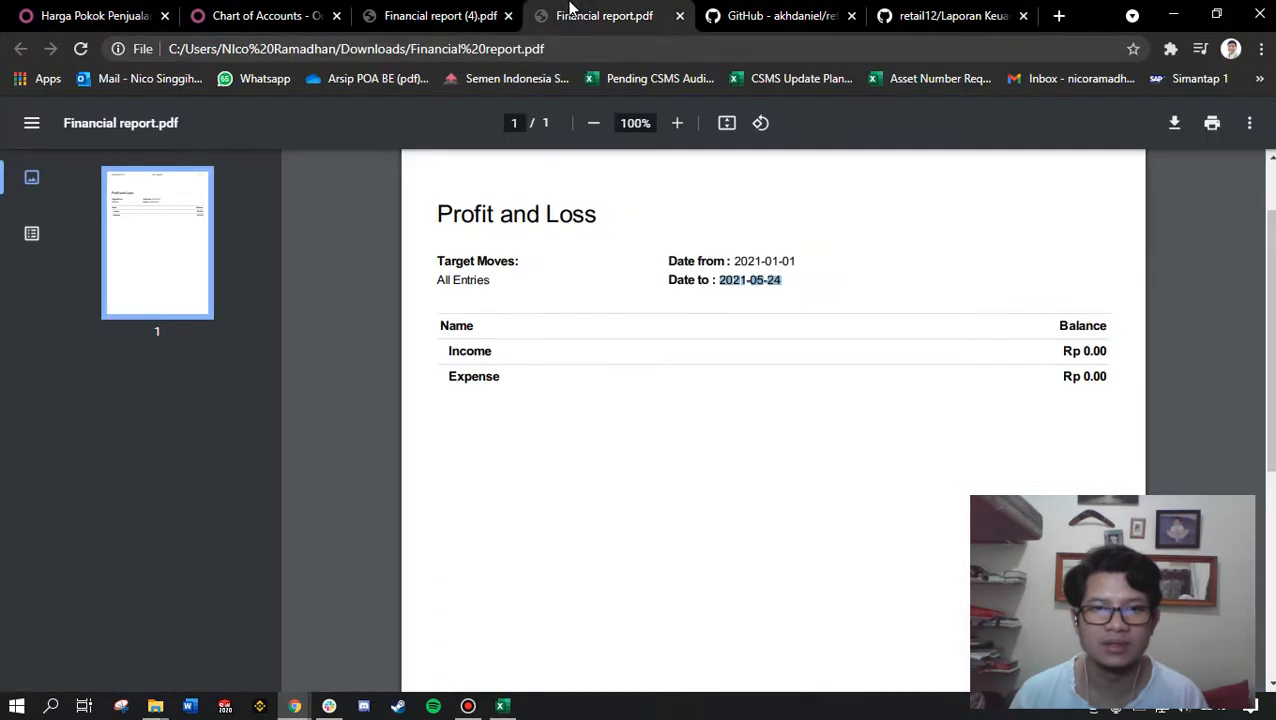
{"action": "left_click", "coordinate": [418, 22]}
{"action": "left_click", "coordinate": [606, 435]}
{"action": "left_click", "coordinate": [451, 427]}
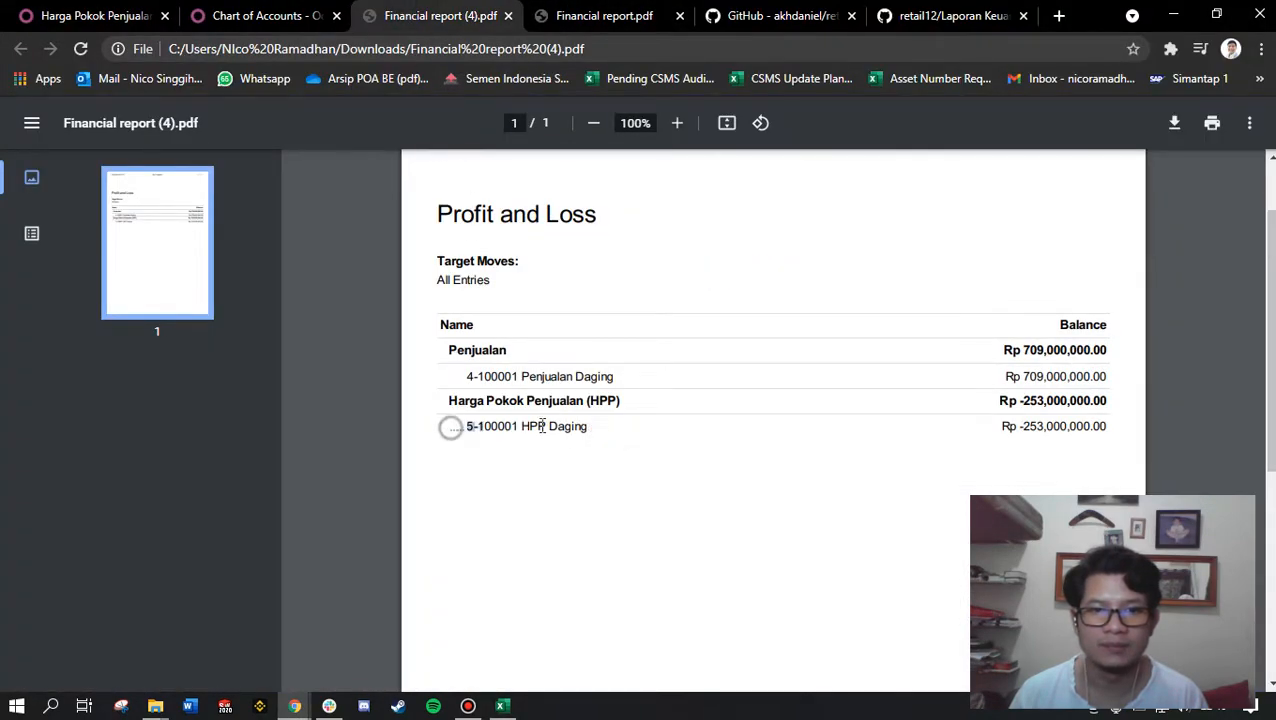
{"action": "left_click_drag", "start_coordinate": [542, 427], "coordinate": [1046, 428]}
{"action": "left_click", "coordinate": [115, 10]}
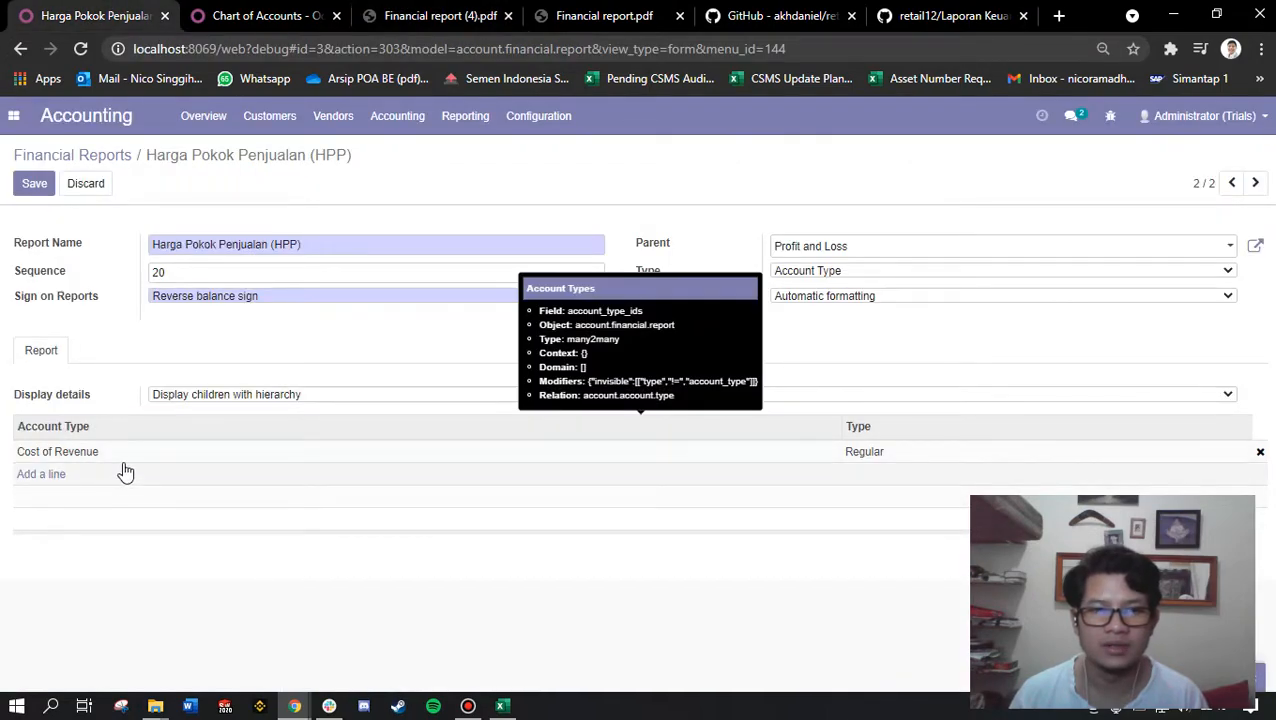
Check the account type named in cell C27 of Laba Rugi, save the HPP entry in Odoo, and return to the reports list.
{"action": "key", "text": "alt+Tab"}
{"action": "double_click", "coordinate": [441, 337]}
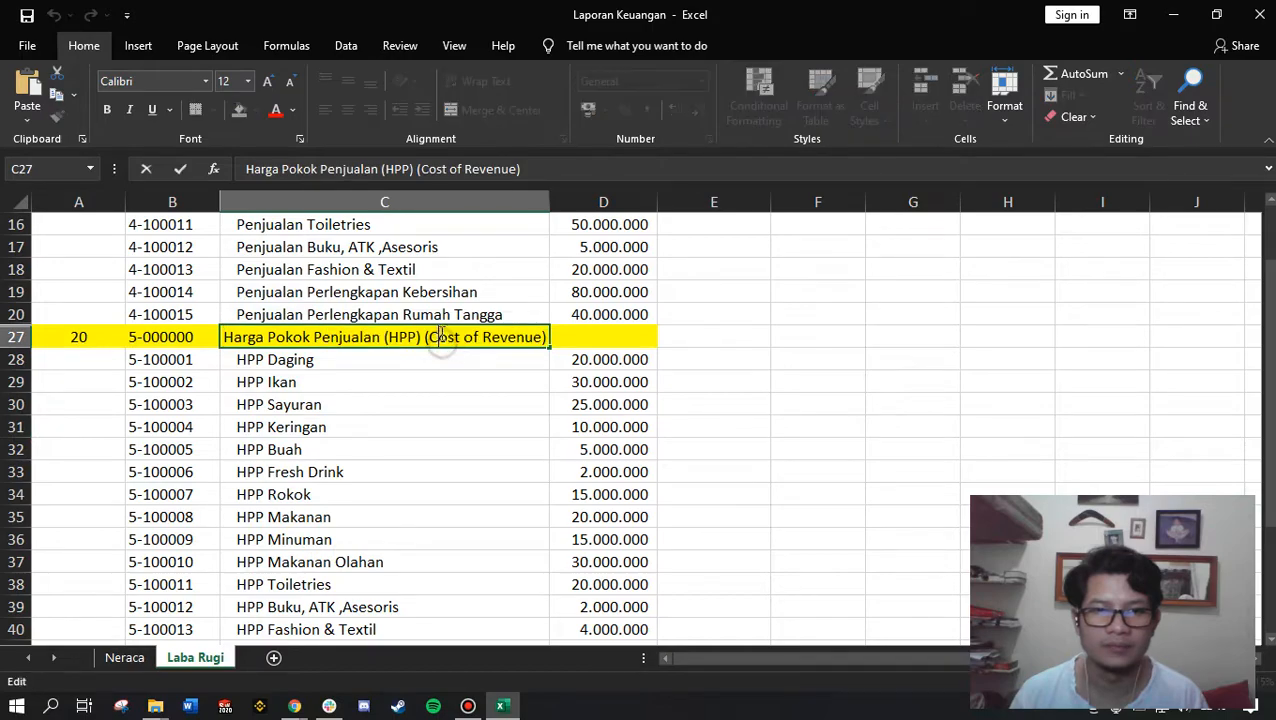
{"action": "left_click", "coordinate": [541, 425]}
{"action": "key", "text": "alt+Tab"}
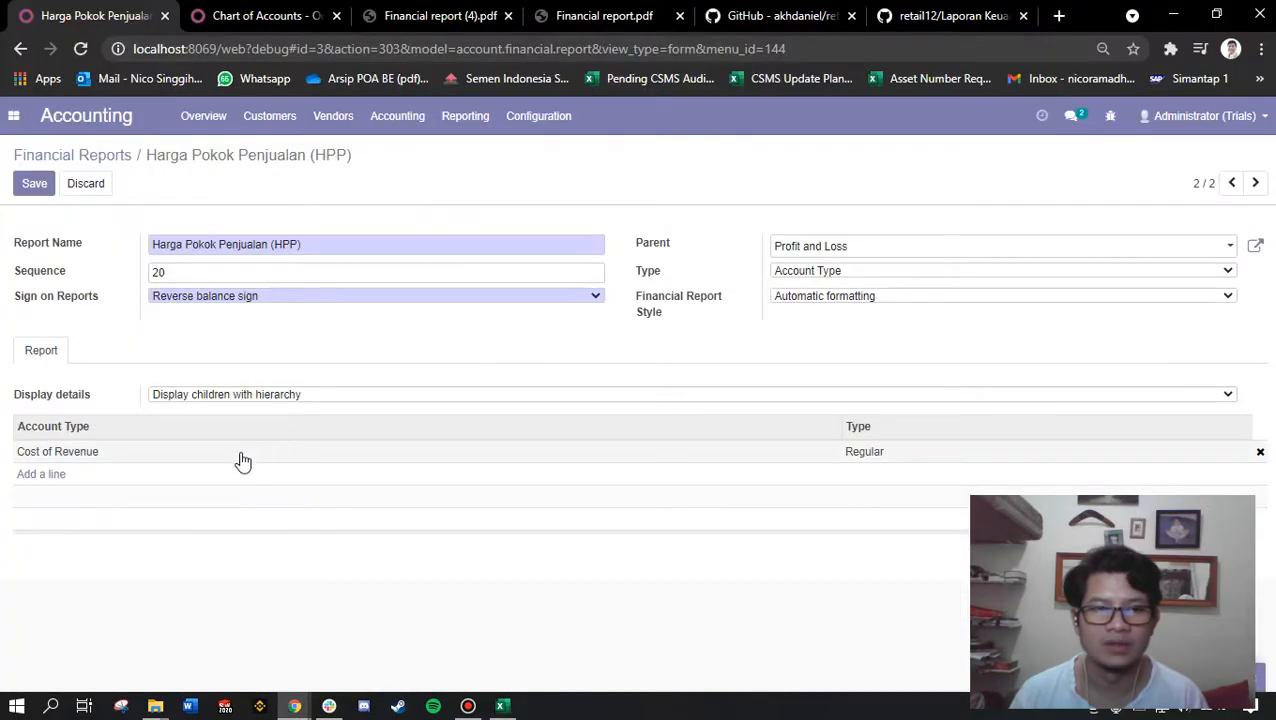
{"action": "left_click", "coordinate": [34, 184]}
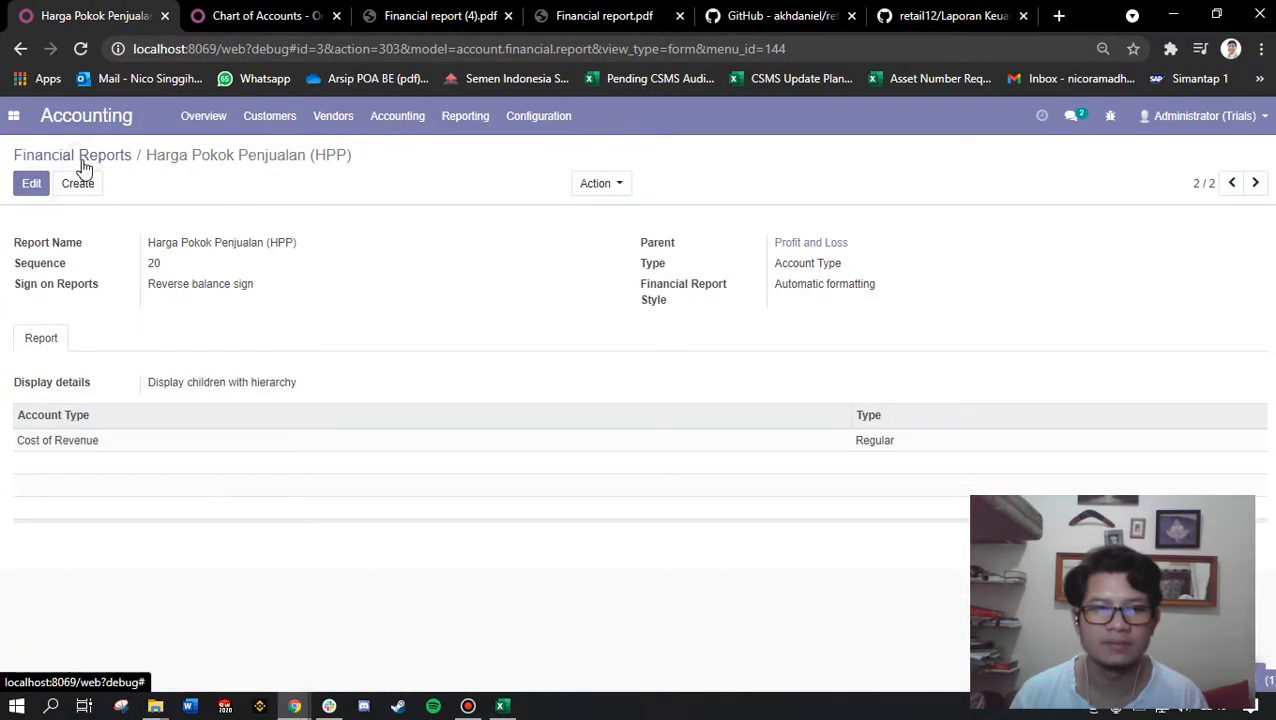
{"action": "left_click", "coordinate": [84, 165]}
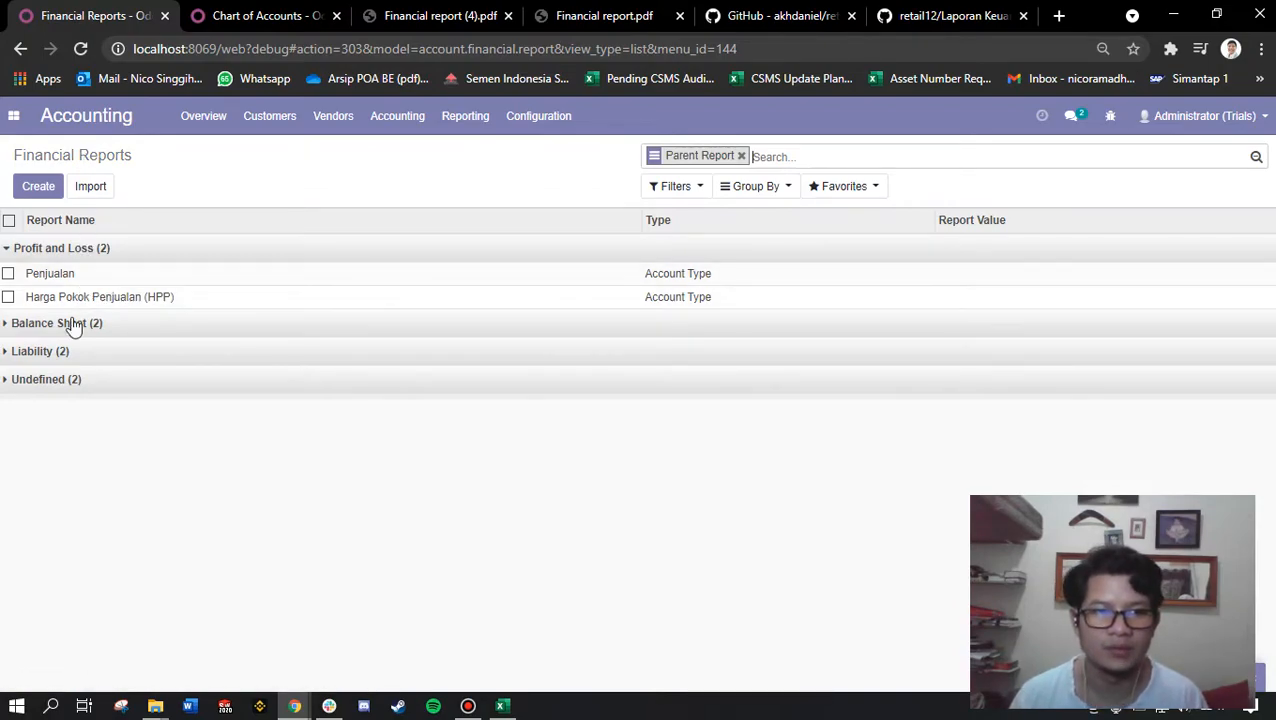
Examine the Laba (Rugi) Kotor row with sequence 30 in the Laba Rugi sheet.
{"action": "key", "text": "alt+Tab"}
{"action": "scroll", "coordinate": [220, 360], "scroll_direction": "down", "scroll_amount": 4}
{"action": "left_click_drag", "start_coordinate": [92, 480], "coordinate": [606, 488]}
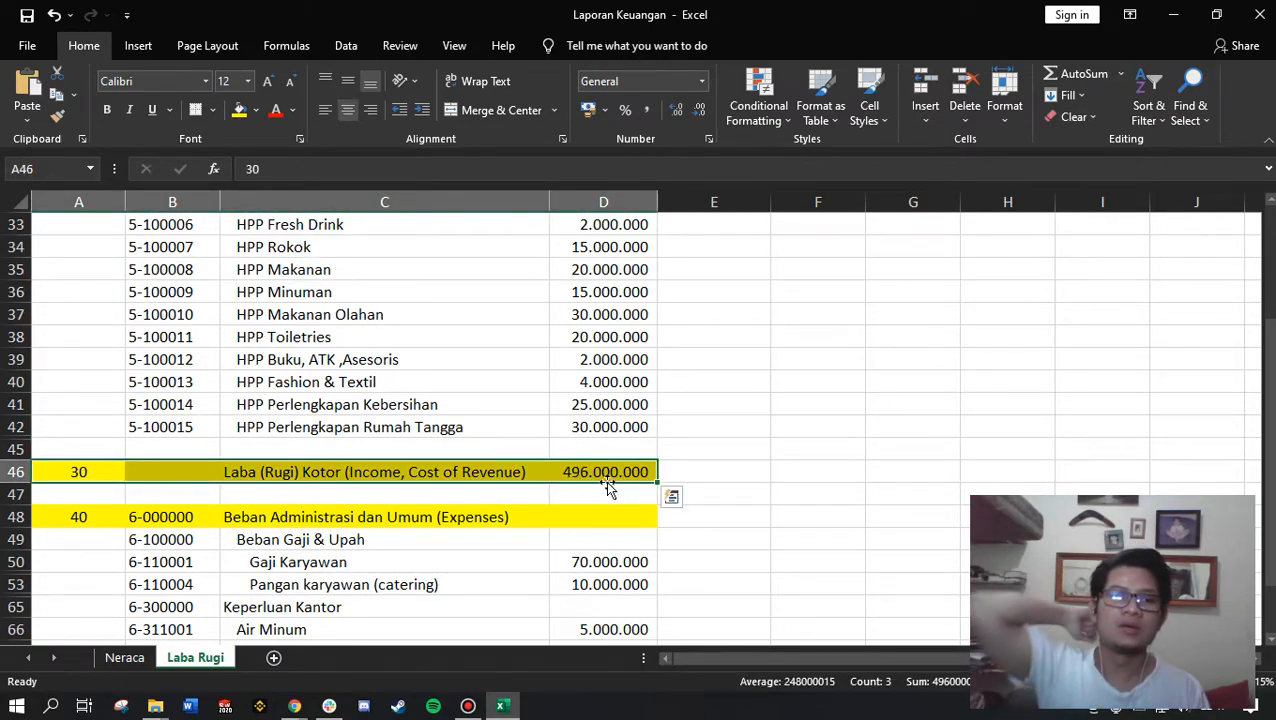
{"action": "left_click", "coordinate": [583, 540]}
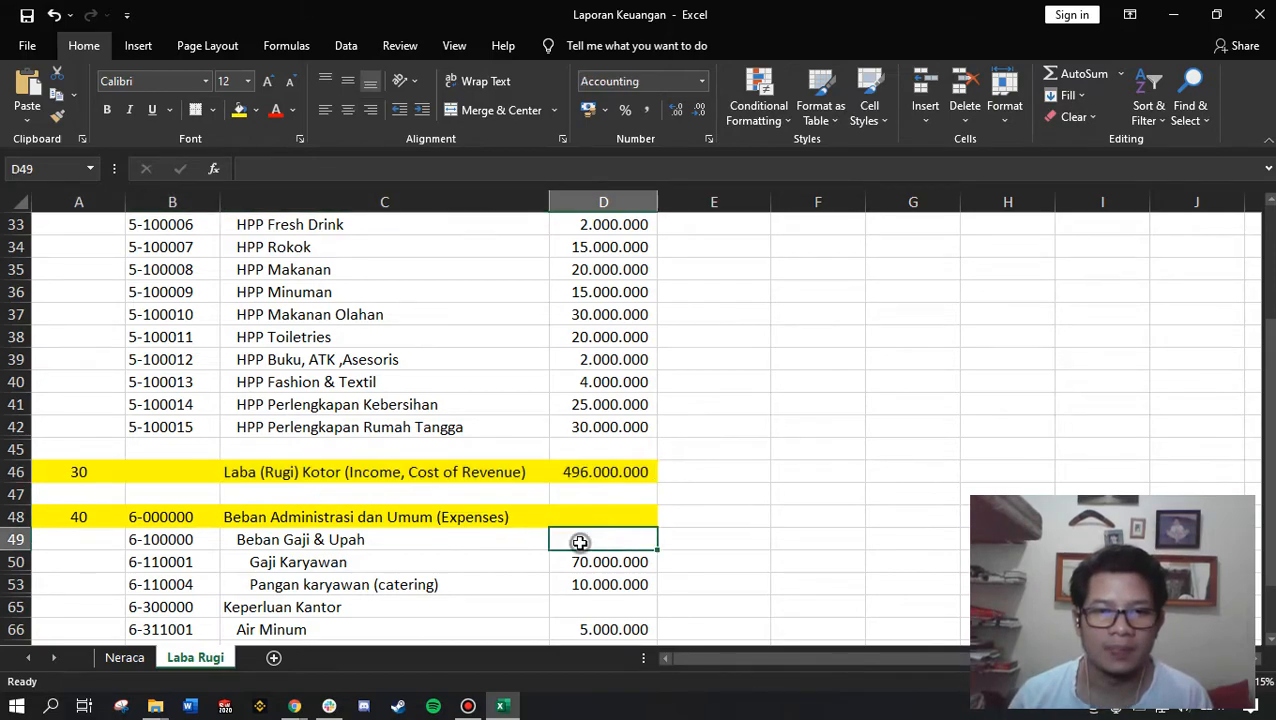
Examine the Laba (Rugi) Kotor label and the account types named in cell C46 of the Laba Rugi sheet.
{"action": "left_click", "coordinate": [282, 473]}
{"action": "double_click", "coordinate": [237, 474]}
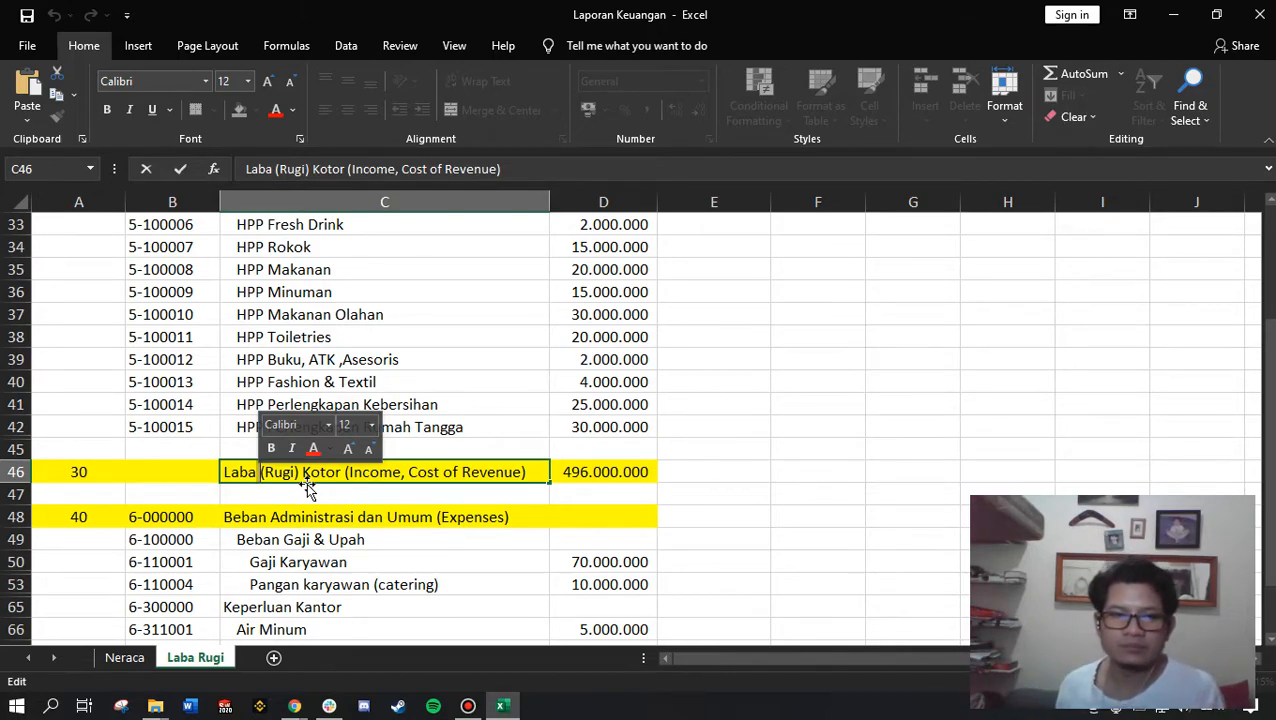
{"action": "key", "text": "alt+Tab"}
{"action": "key", "text": "alt+Tab"}
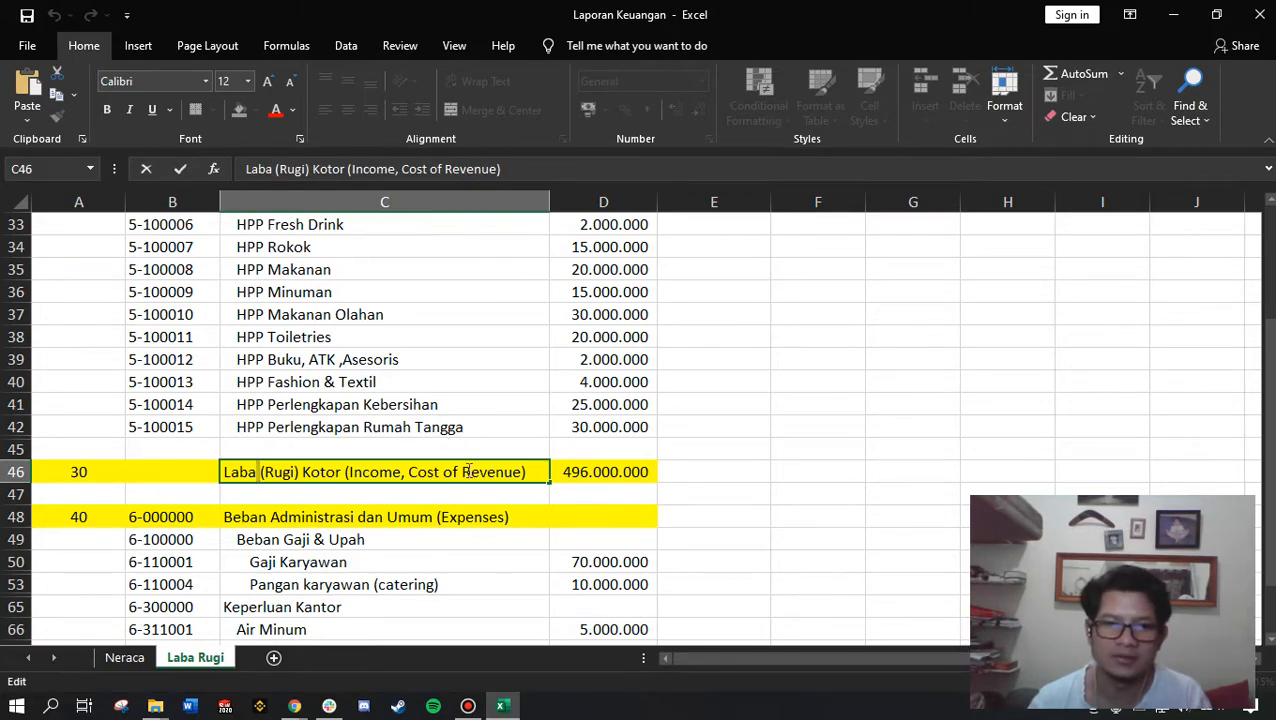
{"action": "double_click", "coordinate": [324, 471]}
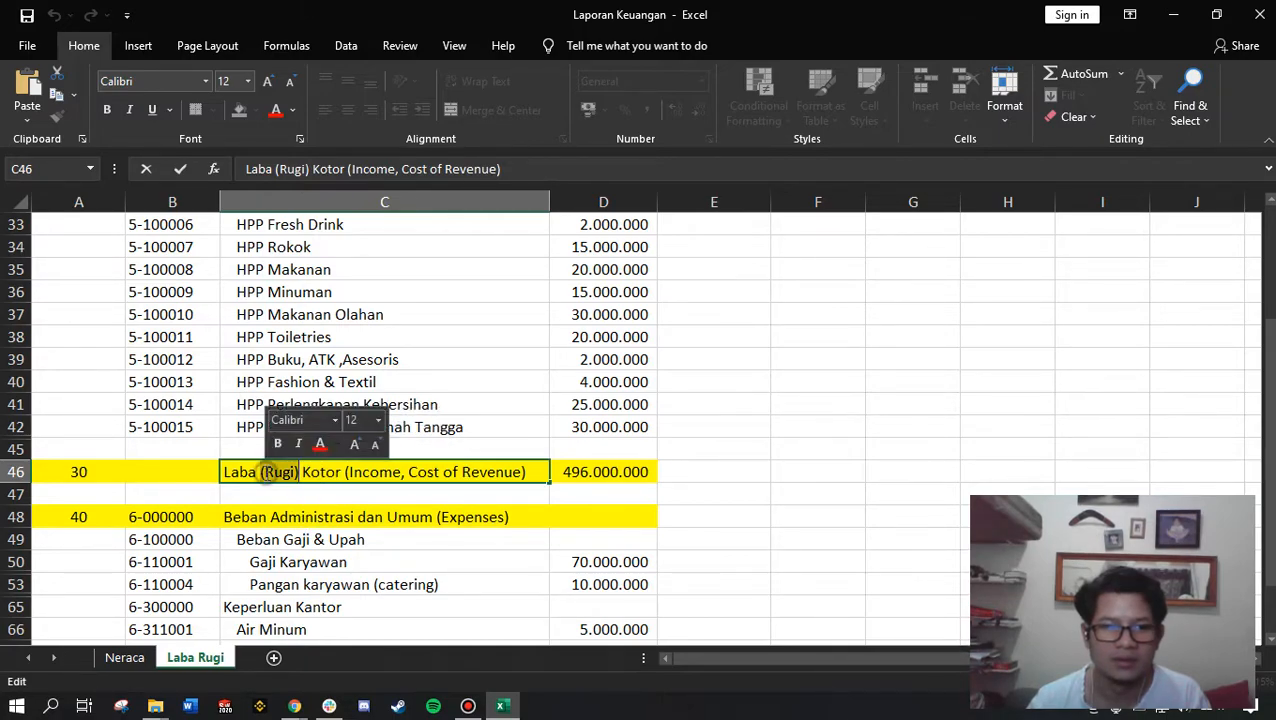
{"action": "double_click", "coordinate": [240, 472]}
{"action": "left_click", "coordinate": [310, 494]}
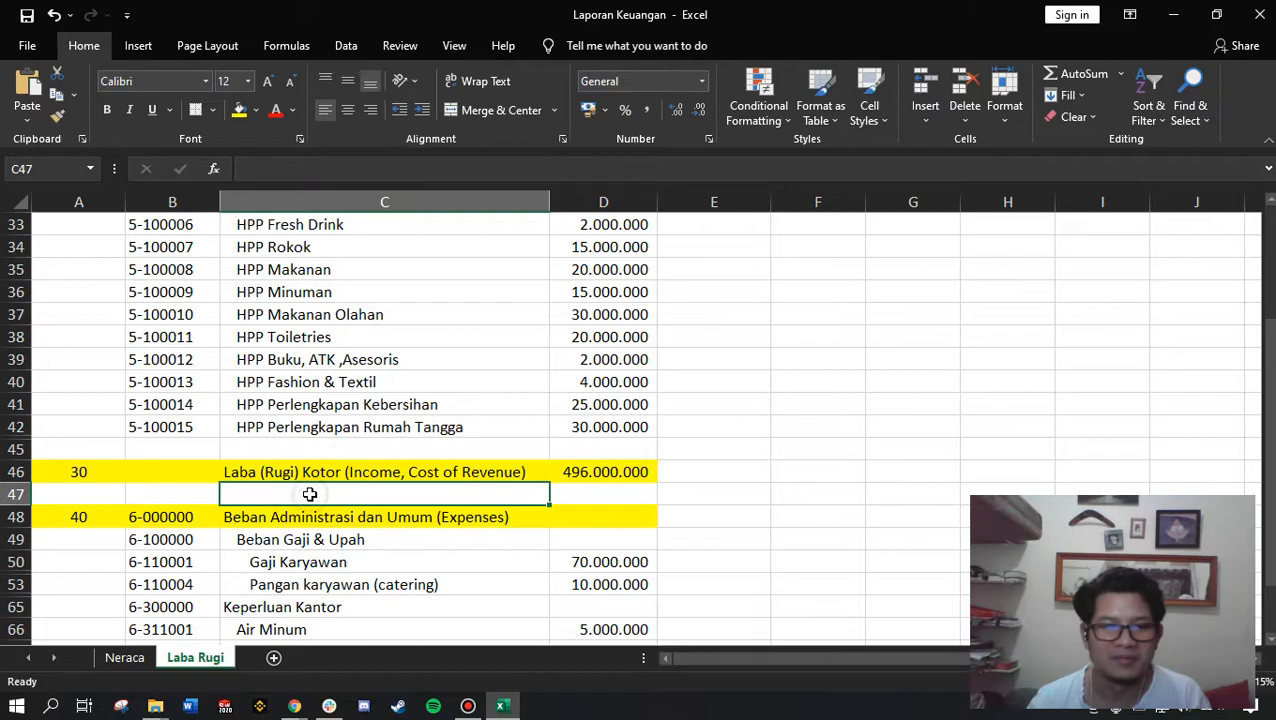
{"action": "double_click", "coordinate": [300, 474]}
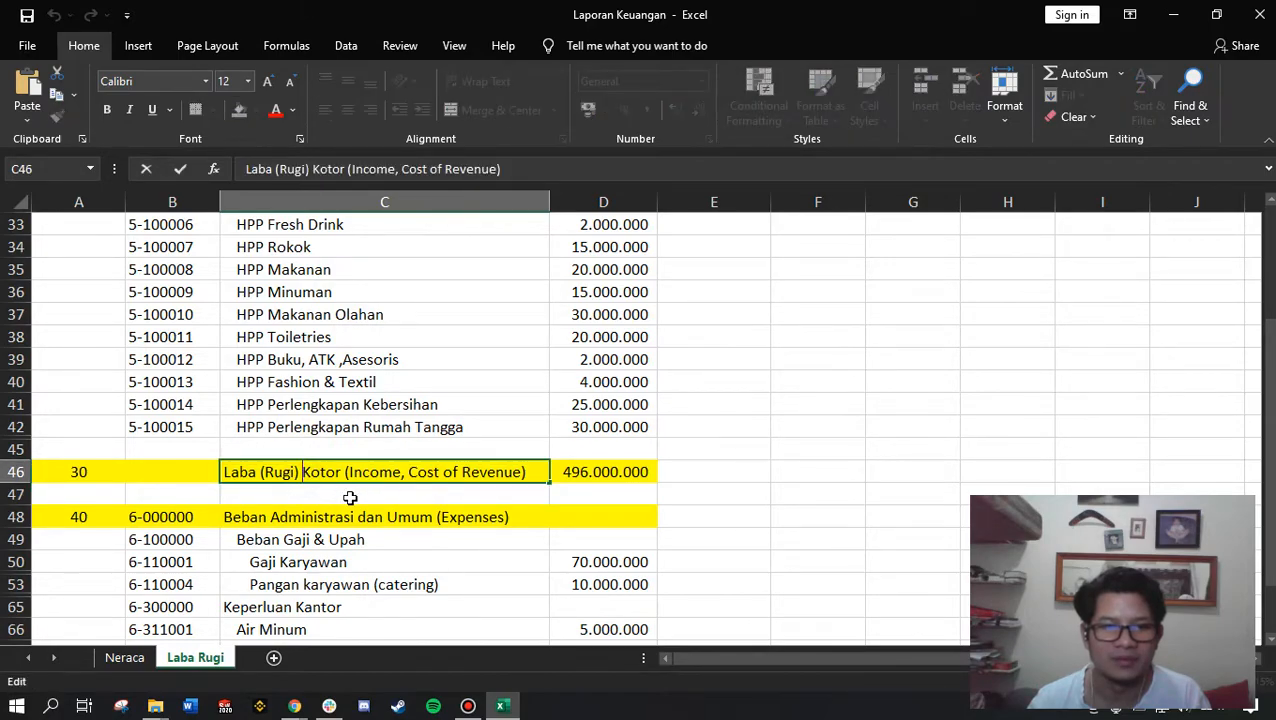
{"action": "left_click", "coordinate": [350, 494]}
{"action": "left_click", "coordinate": [300, 475]}
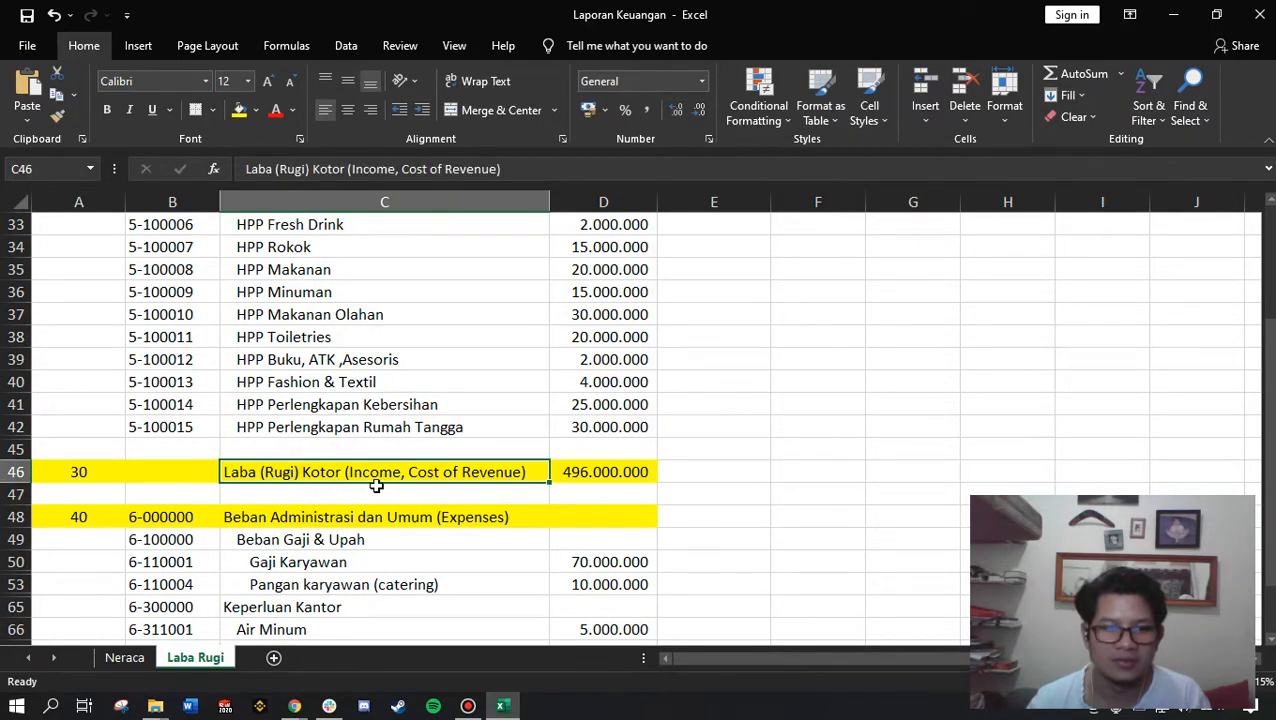
{"action": "double_click", "coordinate": [352, 472]}
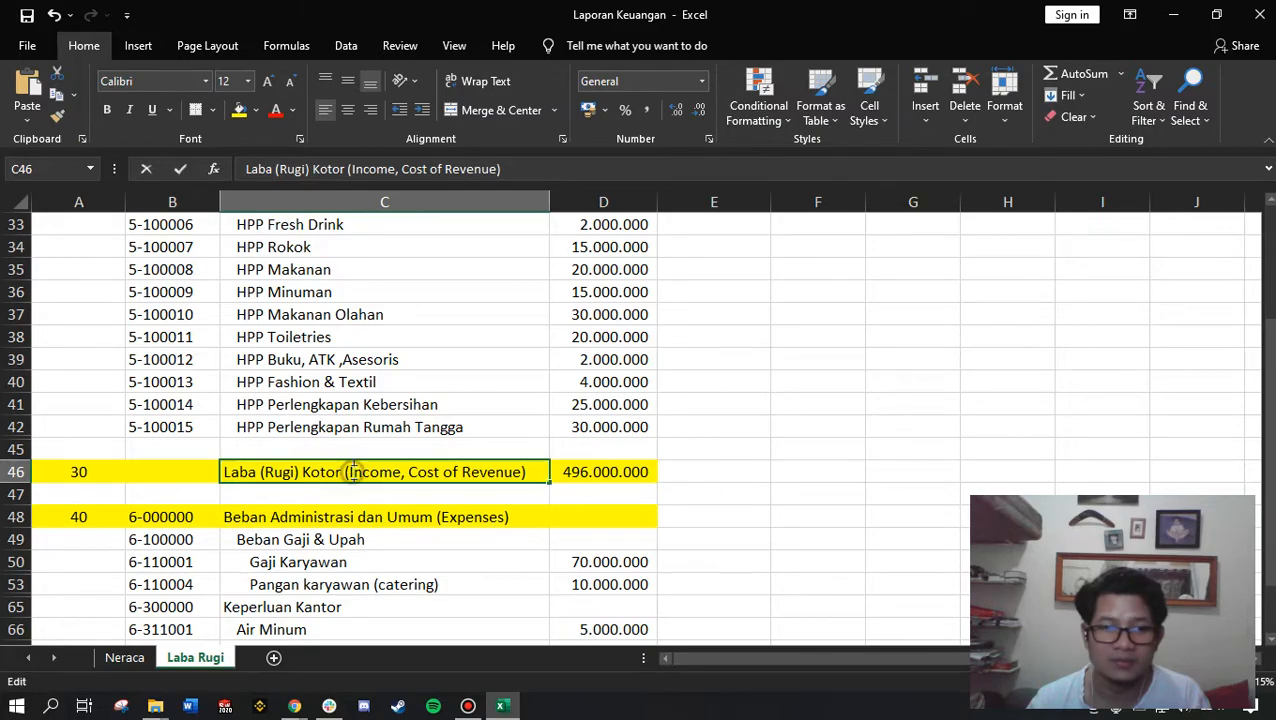
{"action": "left_click_drag", "start_coordinate": [366, 474], "coordinate": [512, 474]}
{"action": "left_click", "coordinate": [407, 478]}
{"action": "left_click_drag", "start_coordinate": [413, 476], "coordinate": [524, 476]}
Switch to Odoo, start a new Financial Reports entry, and check it against row 46 of the Laba Rugi sheet.
{"action": "key", "text": "alt+Tab"}
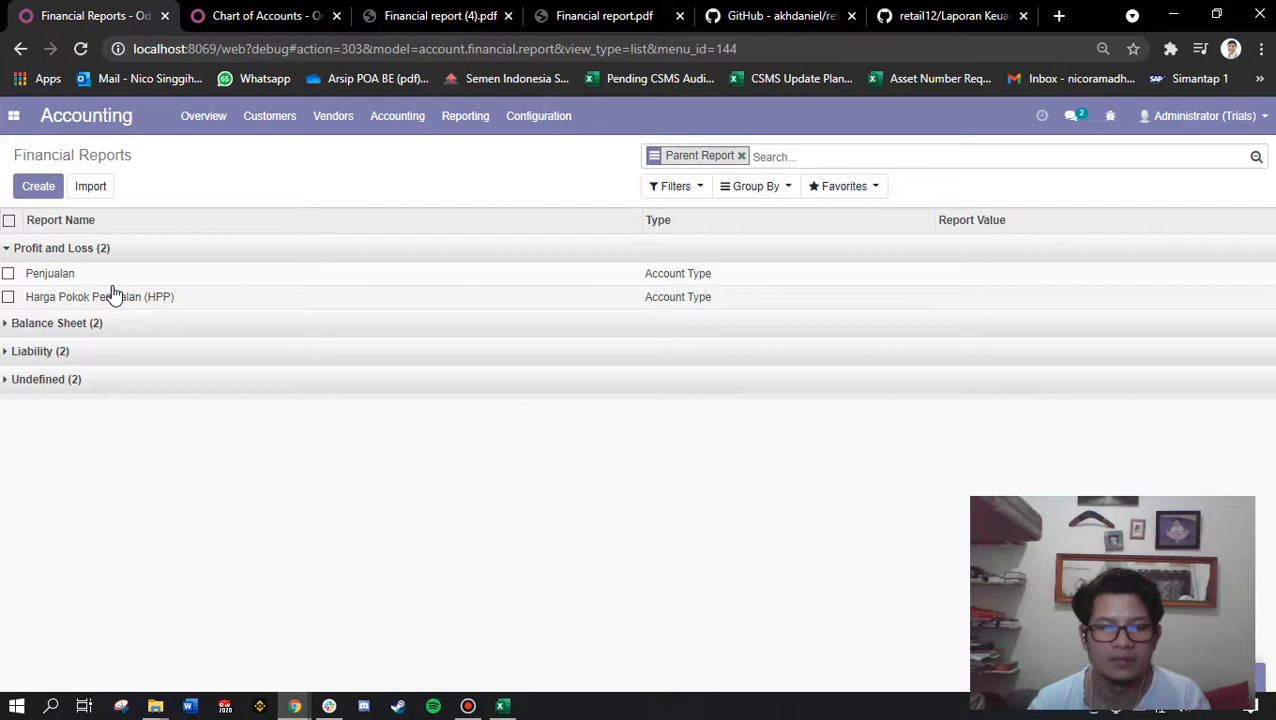
{"action": "left_click", "coordinate": [35, 190]}
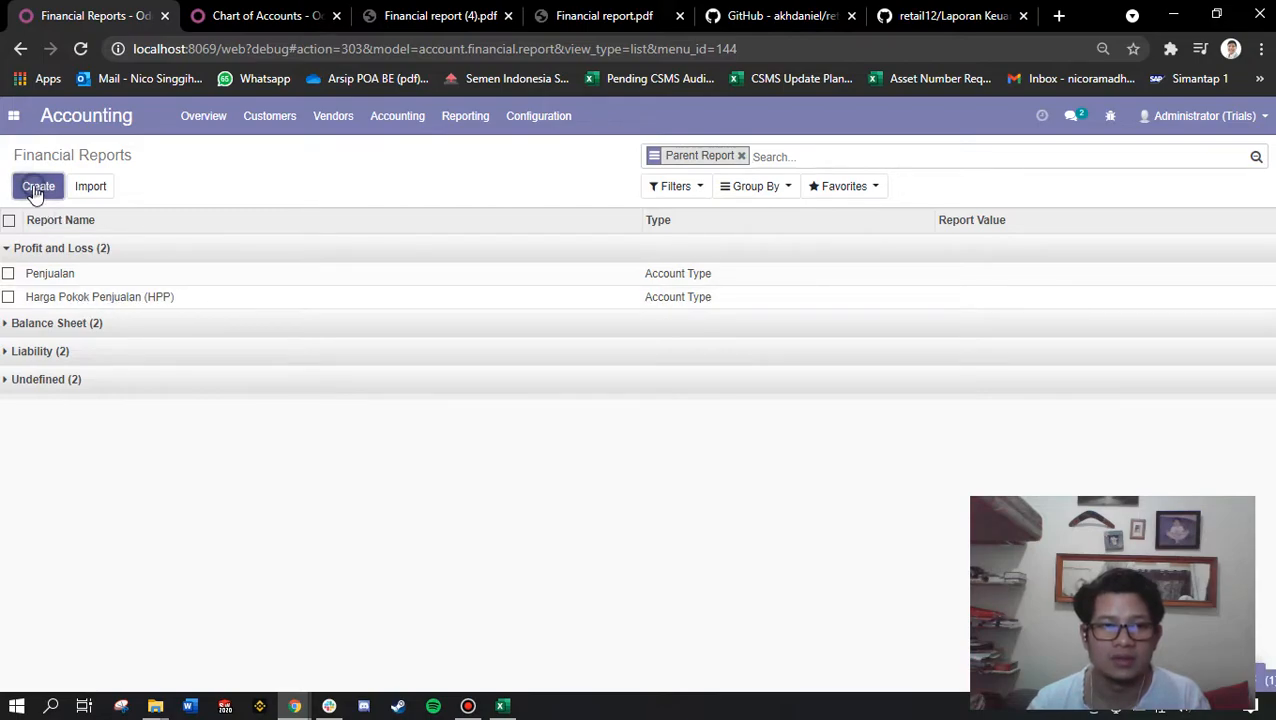
{"action": "key", "text": "alt+Tab"}
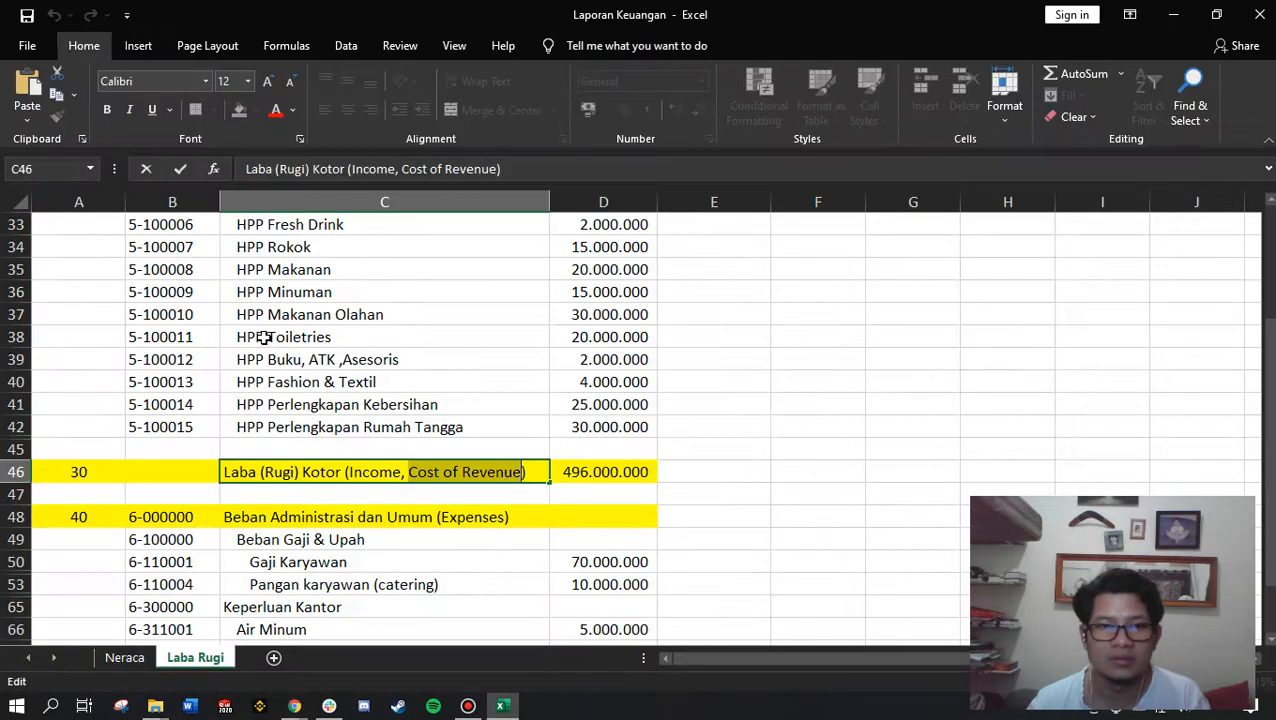
{"action": "left_click_drag", "start_coordinate": [103, 473], "coordinate": [632, 473]}
{"action": "key", "text": "alt+Tab"}
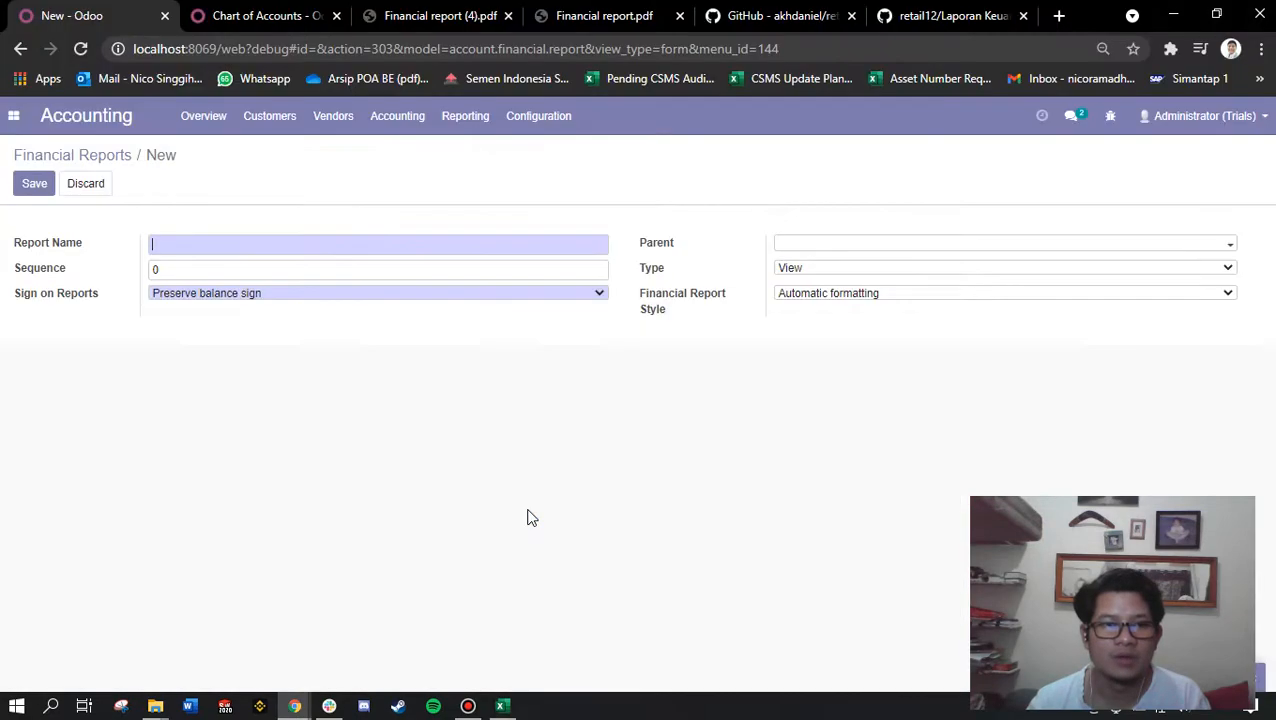
Copy the text Laba (Rugi) Kotor from cell C46 in Excel into the new Odoo entry's report name.
{"action": "key", "text": "alt+Tab"}
{"action": "left_click", "coordinate": [300, 472]}
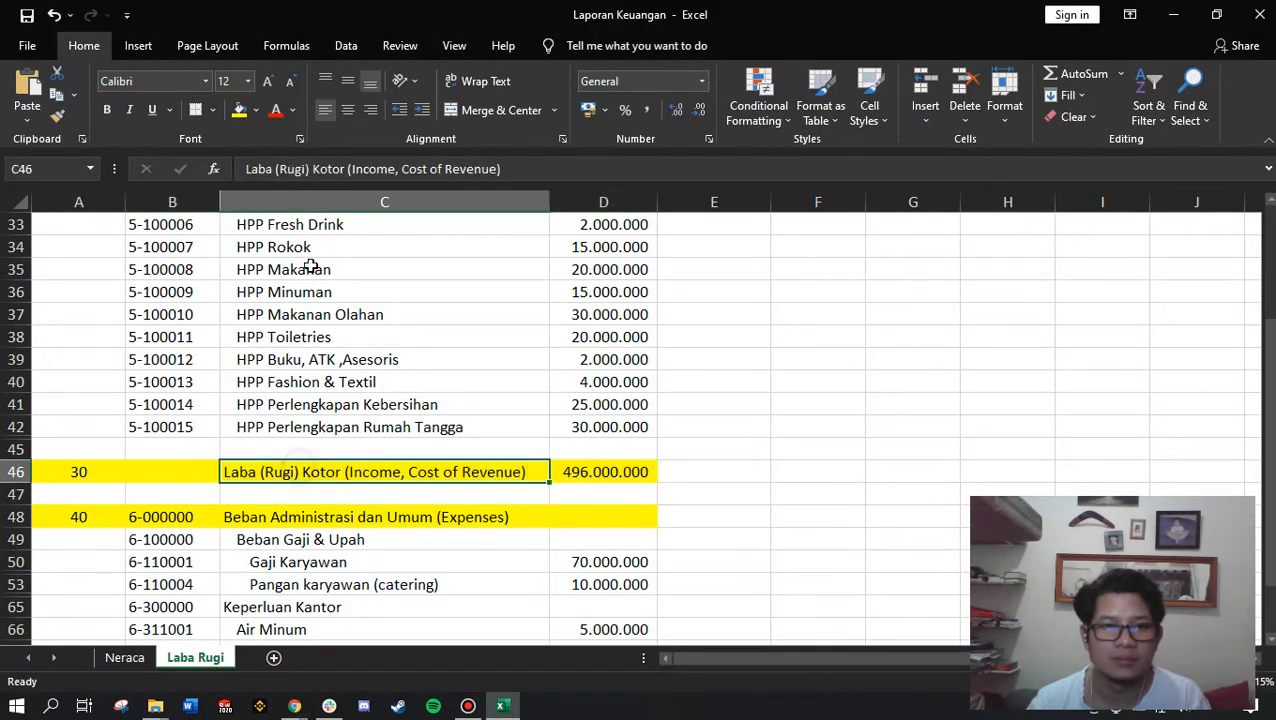
{"action": "left_click_drag", "start_coordinate": [346, 170], "coordinate": [176, 176]}
{"action": "key", "text": "ctrl+c"}
{"action": "key", "text": "alt+Tab"}
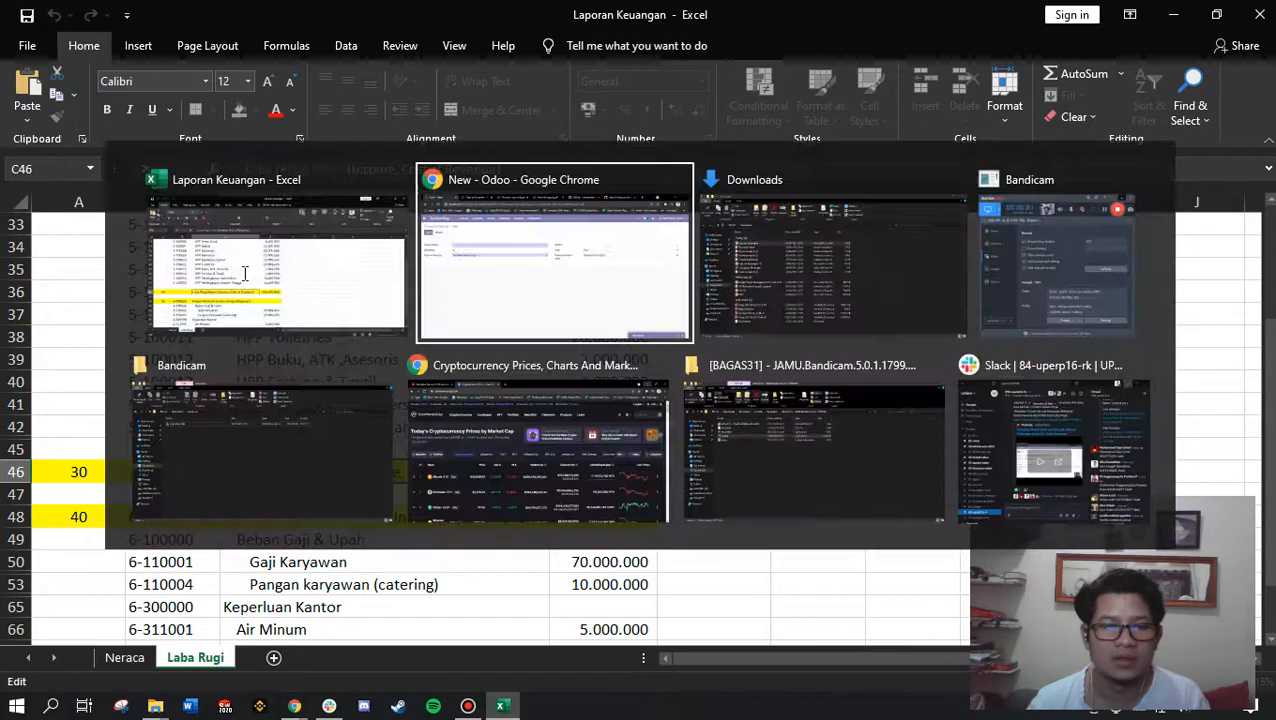
{"action": "left_click", "coordinate": [228, 242]}
{"action": "key", "text": "ctrl+v"}
{"action": "key", "text": "Tab"}
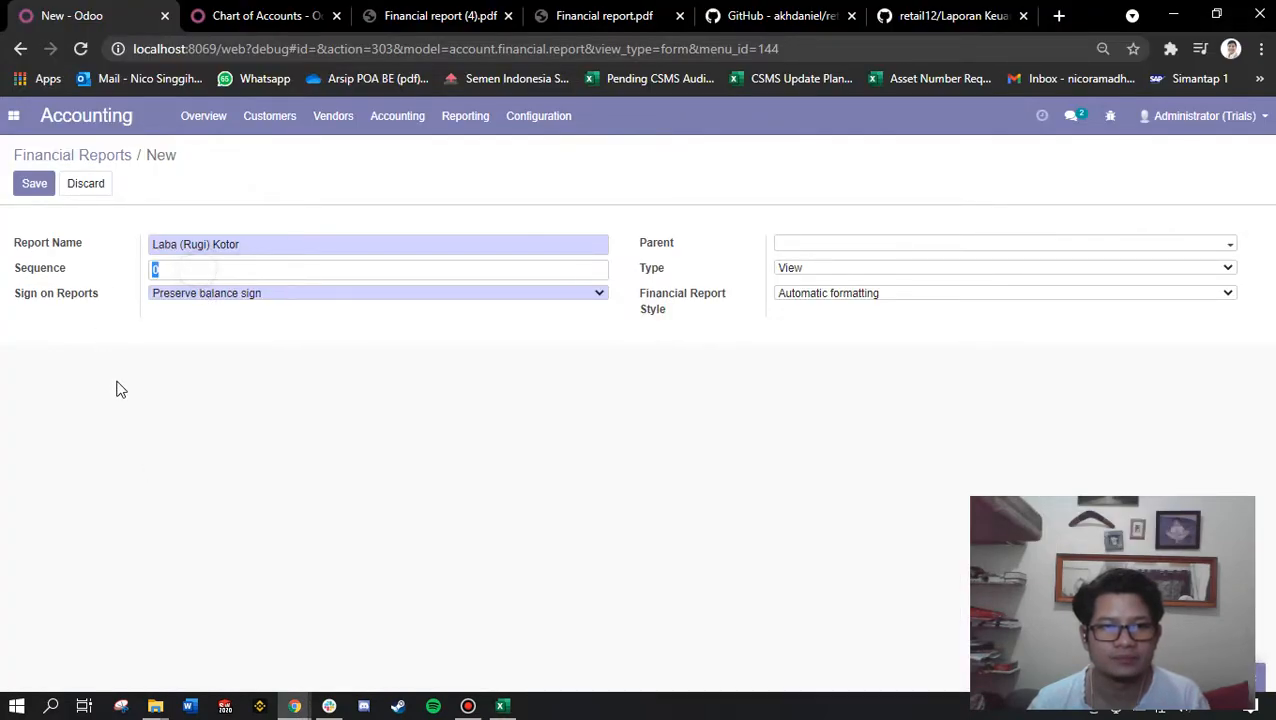
Set the new entry's sequence to 30, as given in the Laba Rugi sheet, and its sign on reports to Reverse balance sign.
{"action": "key", "text": "alt+Tab"}
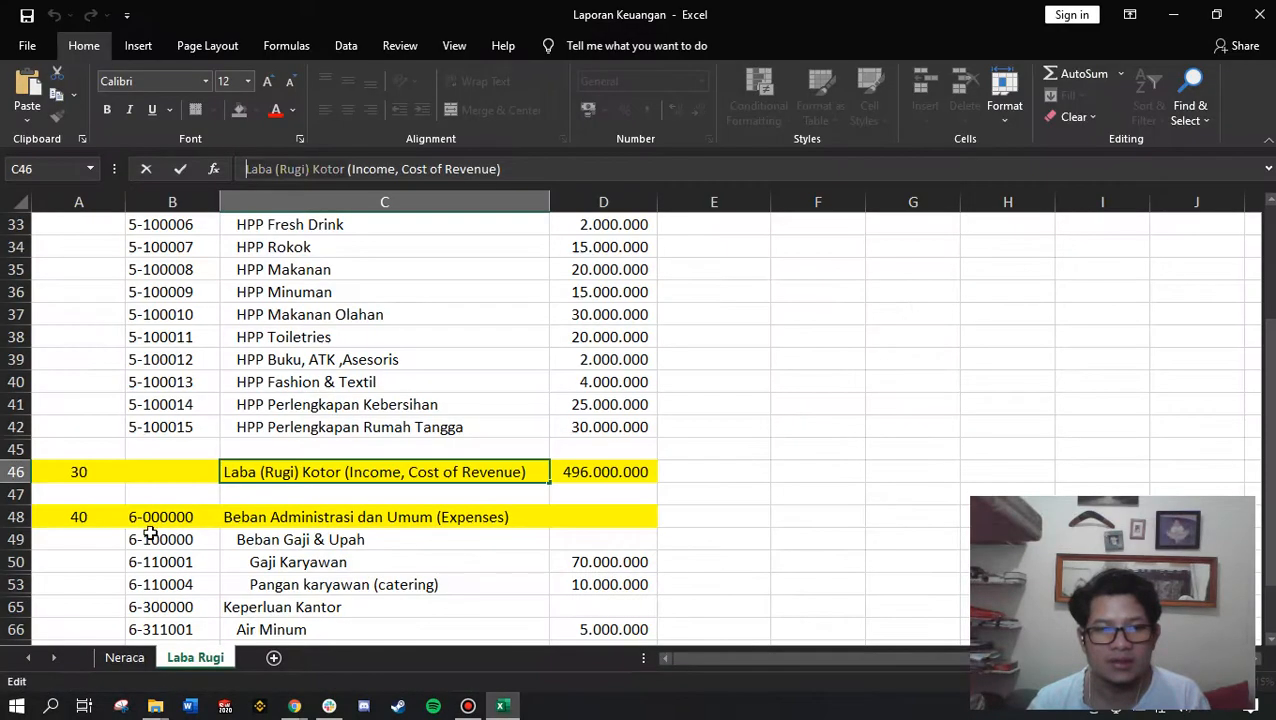
{"action": "key", "text": "alt+Tab"}
{"action": "type", "text": "30"}
{"action": "left_click", "coordinate": [184, 303]}
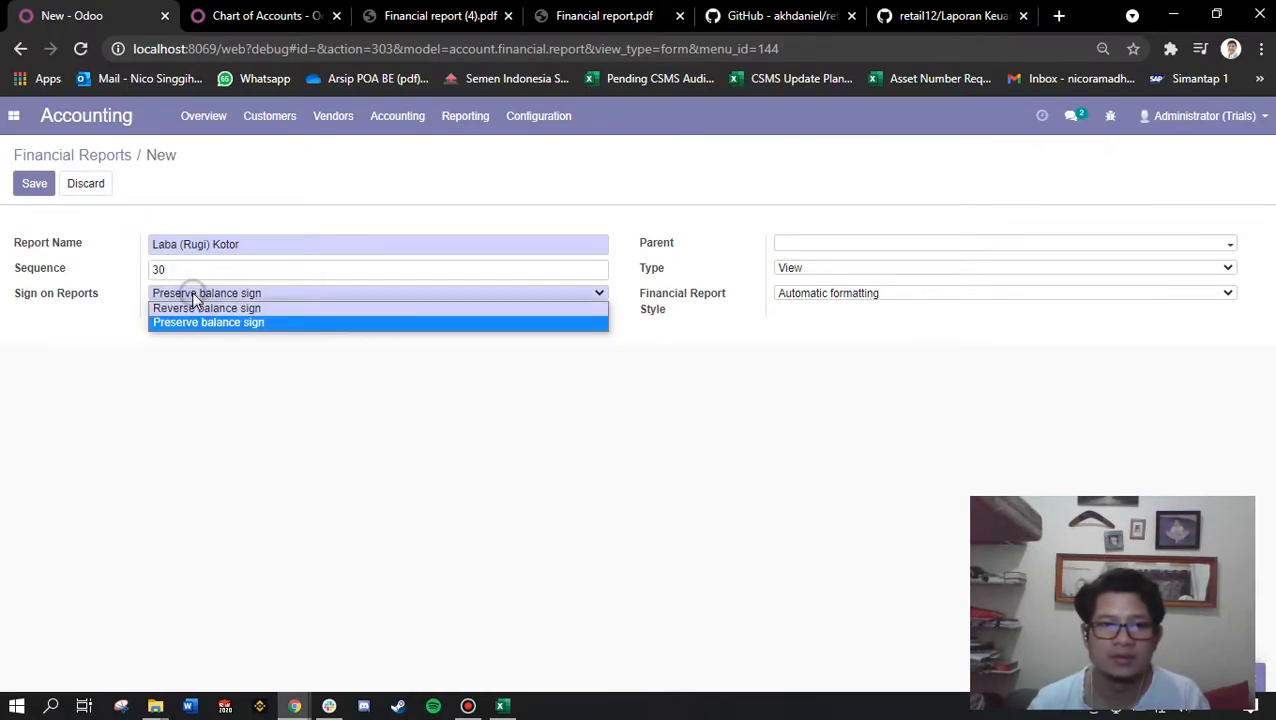
{"action": "left_click", "coordinate": [196, 307]}
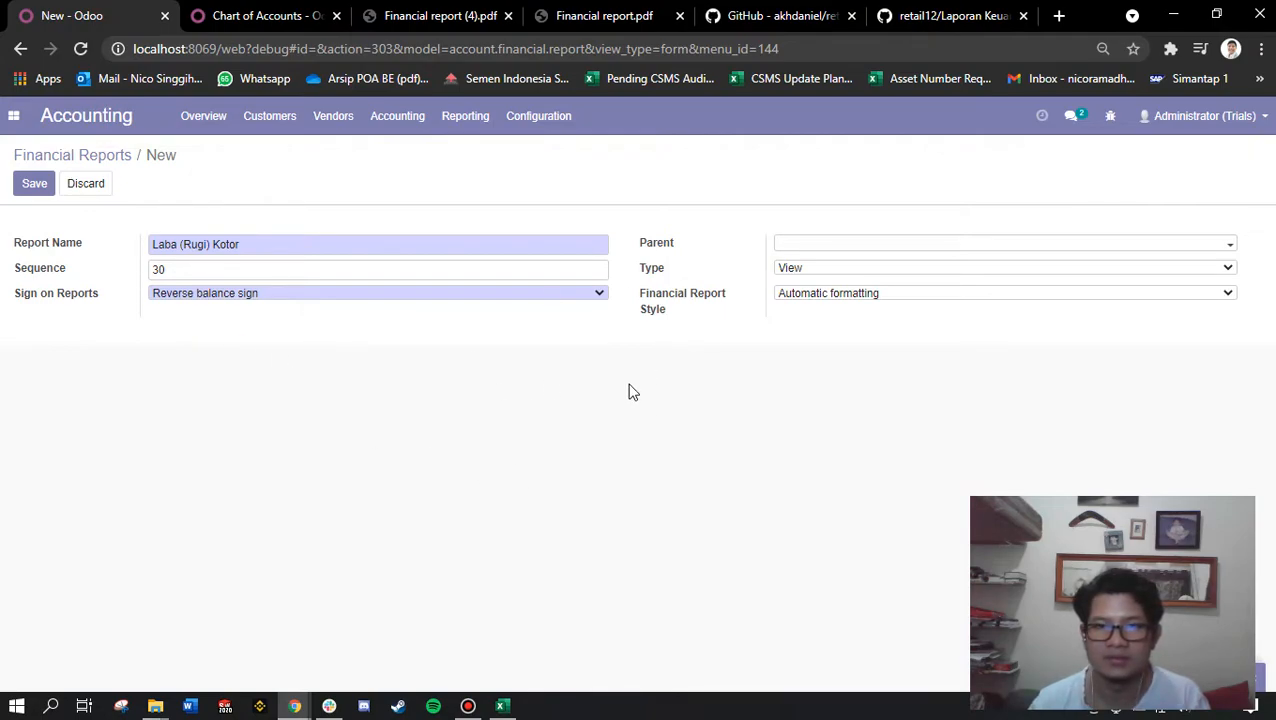
Assign Profit and Loss as the entry's parent and set its type to Account Type.
{"action": "left_click", "coordinate": [821, 250]}
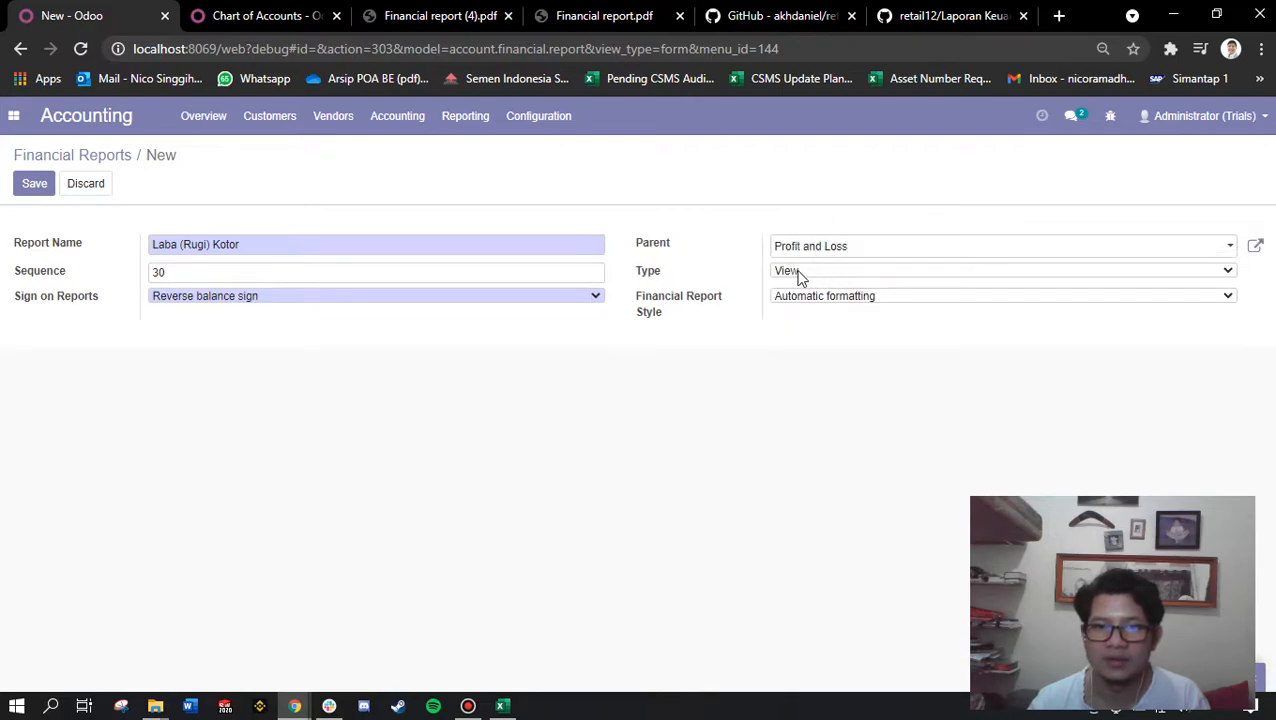
{"action": "left_click", "coordinate": [808, 275]}
{"action": "left_click", "coordinate": [826, 327]}
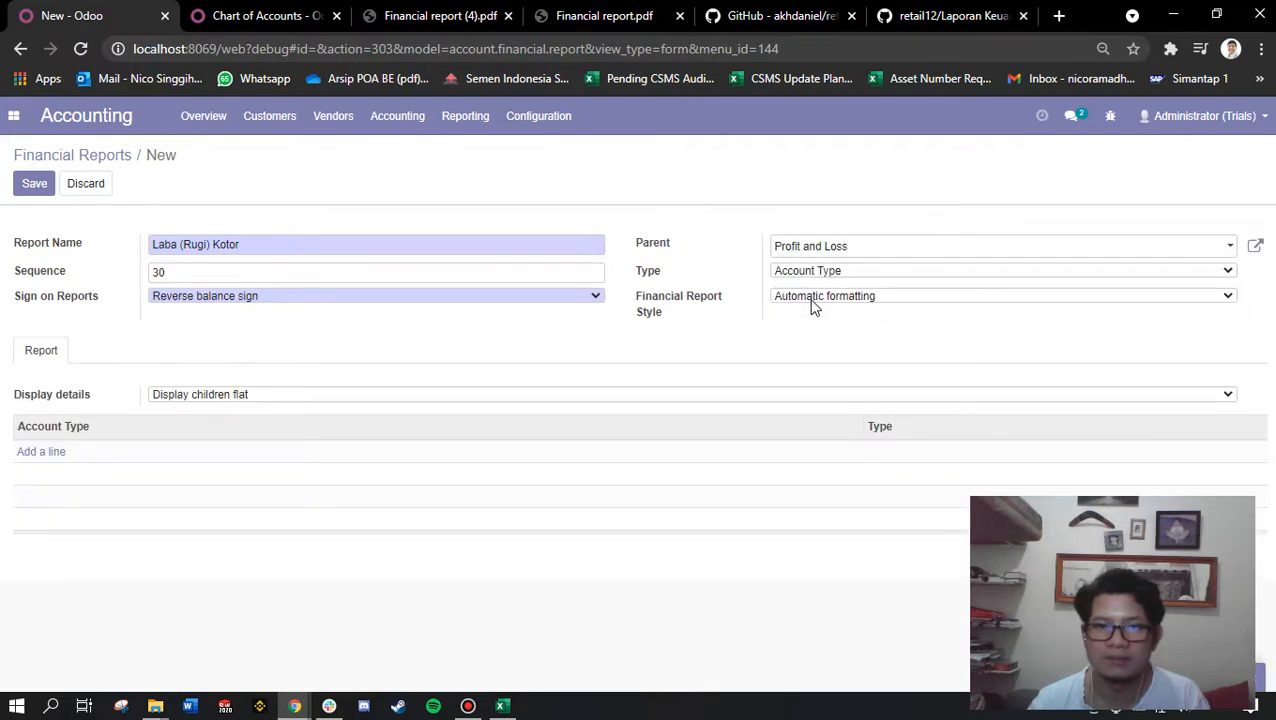
Review in the Laba Rugi sheet how the gross profit in cell D46 is calculated from the Penjualan and HPP rows.
{"action": "key", "text": "alt+Tab"}
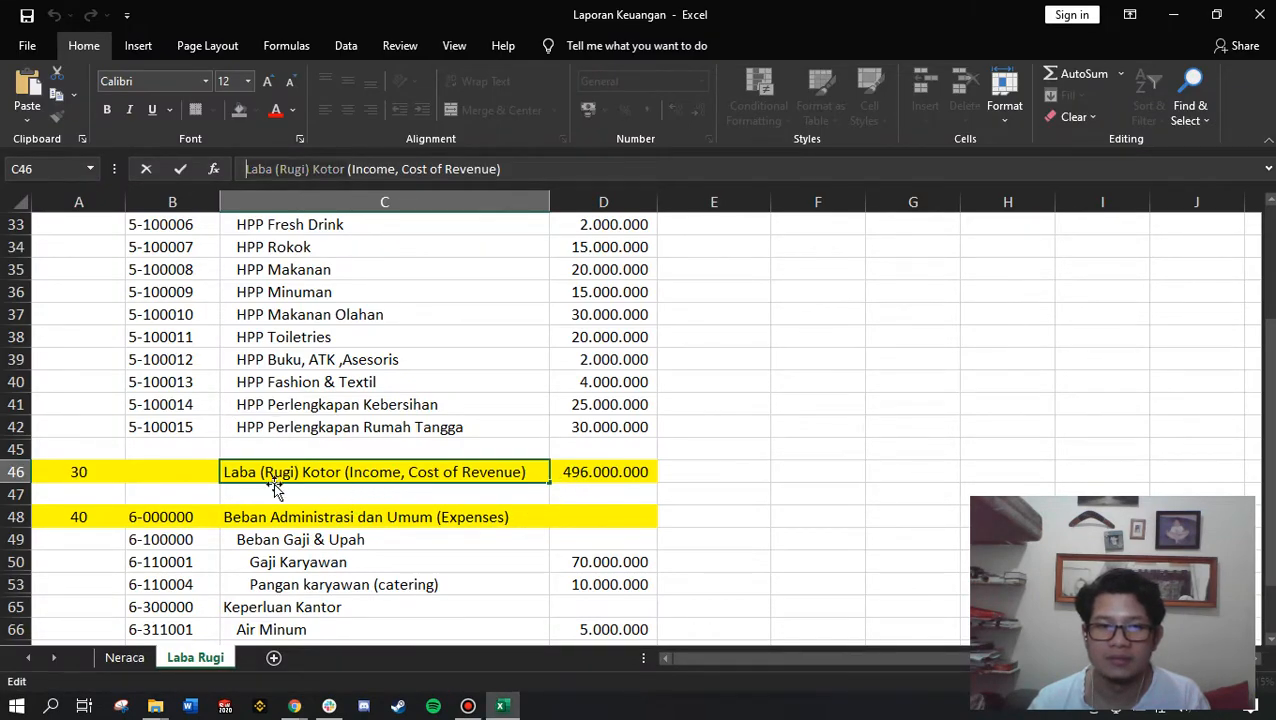
{"action": "left_click_drag", "start_coordinate": [95, 473], "coordinate": [567, 473]}
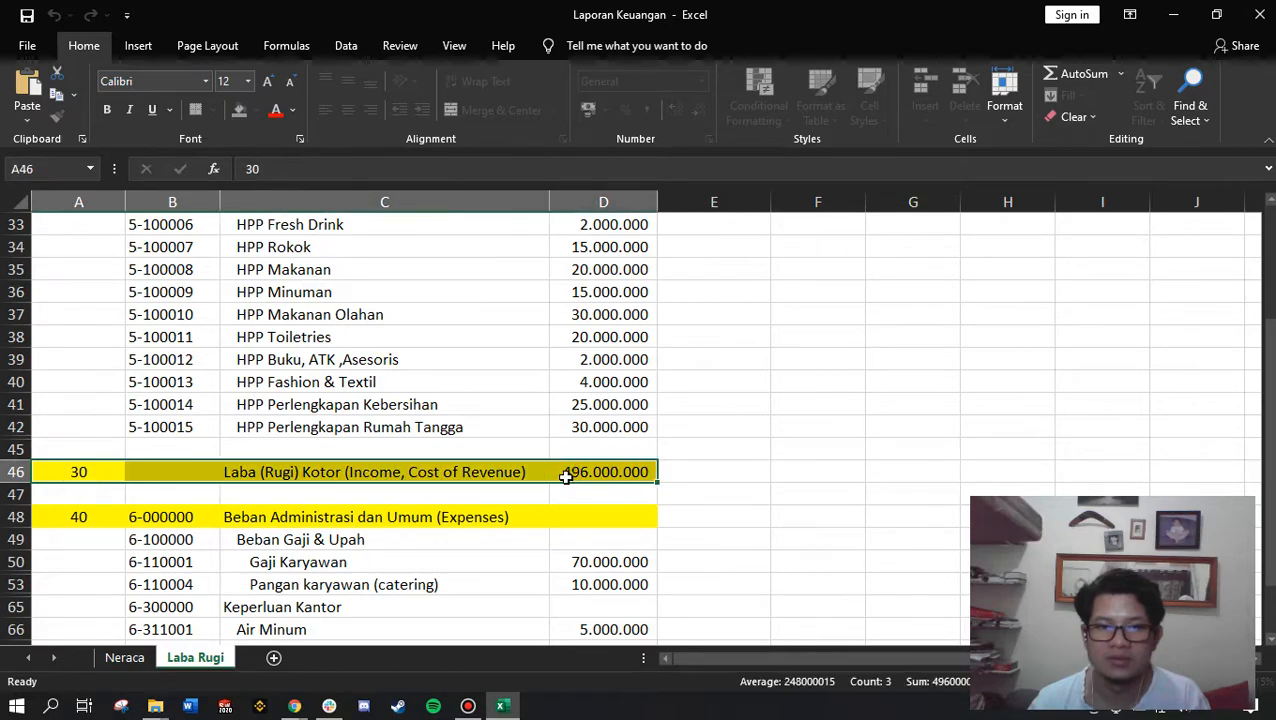
{"action": "left_click", "coordinate": [398, 451]}
{"action": "scroll", "coordinate": [382, 459], "scroll_direction": "up", "scroll_amount": 8}
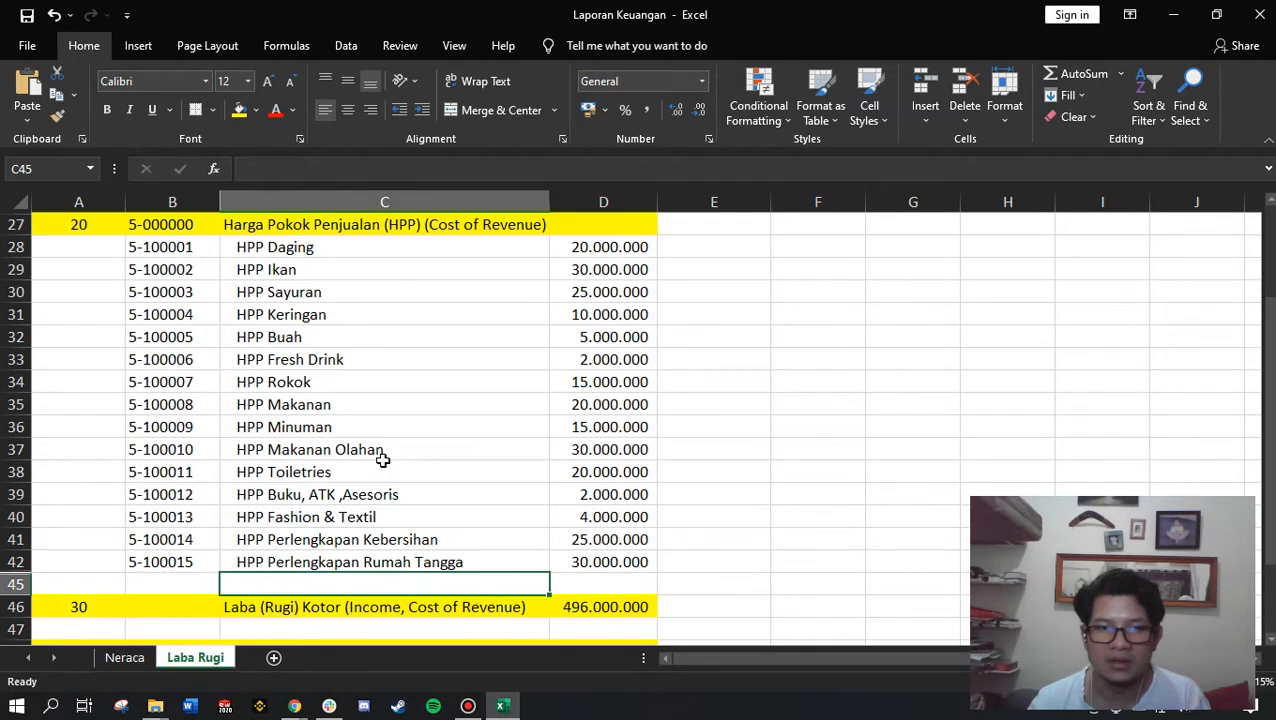
{"action": "left_click_drag", "start_coordinate": [305, 256], "coordinate": [607, 541]}
{"action": "scroll", "coordinate": [566, 533], "scroll_direction": "down", "scroll_amount": 6}
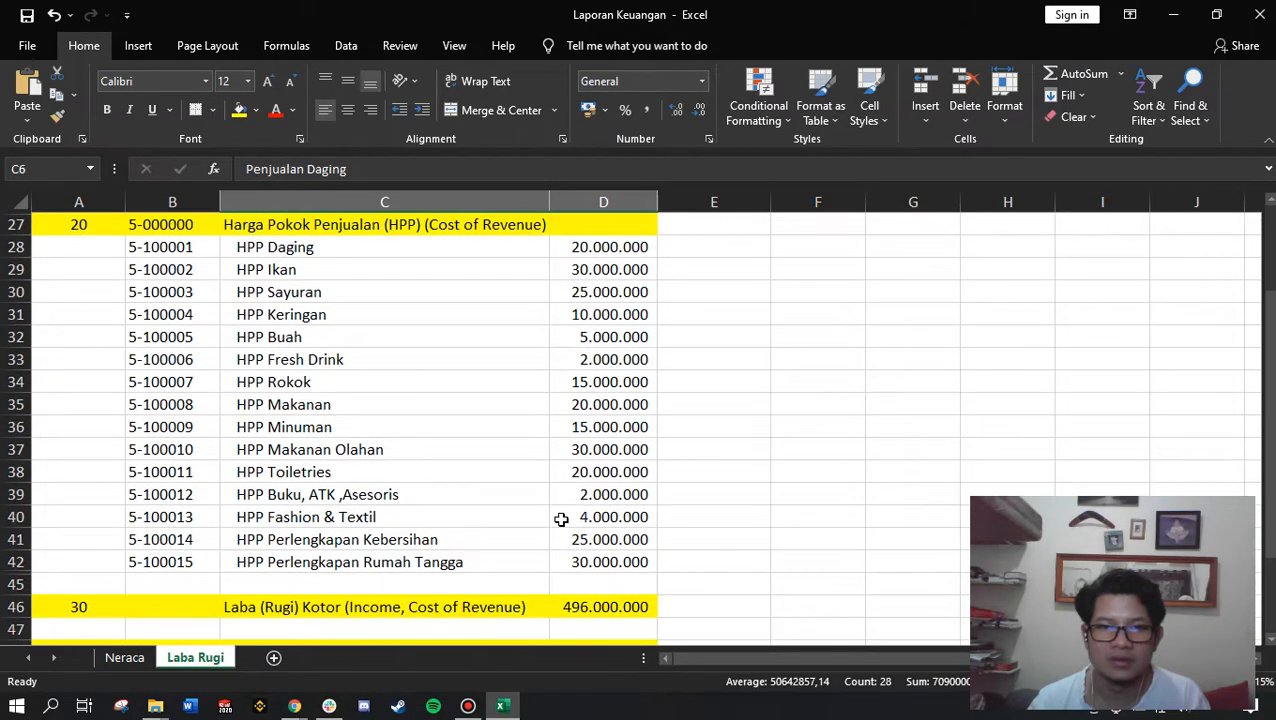
{"action": "left_click_drag", "start_coordinate": [260, 250], "coordinate": [584, 561]}
{"action": "scroll", "coordinate": [575, 565], "scroll_direction": "down", "scroll_amount": 2}
{"action": "left_click", "coordinate": [579, 476]}
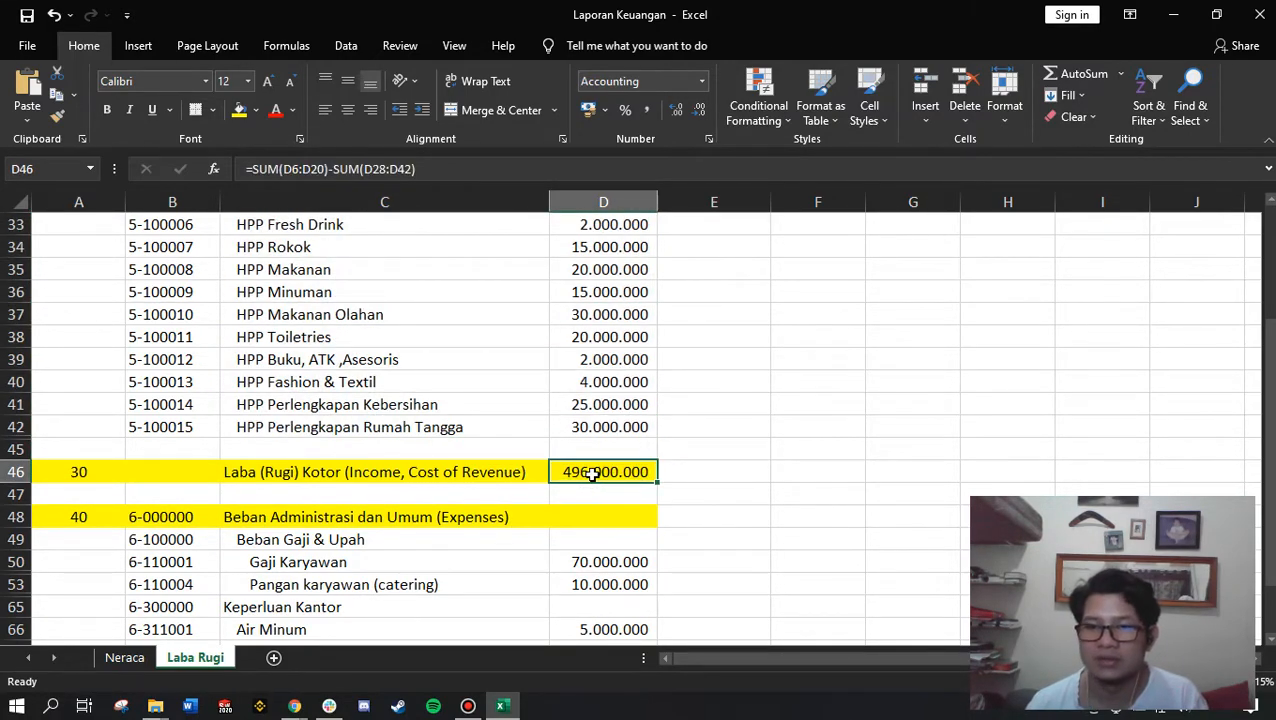
Set the Odoo entry's display details to No detail, and review the Penjualan and HPP detail rows in the Laba Rugi sheet.
{"action": "key", "text": "alt+Tab"}
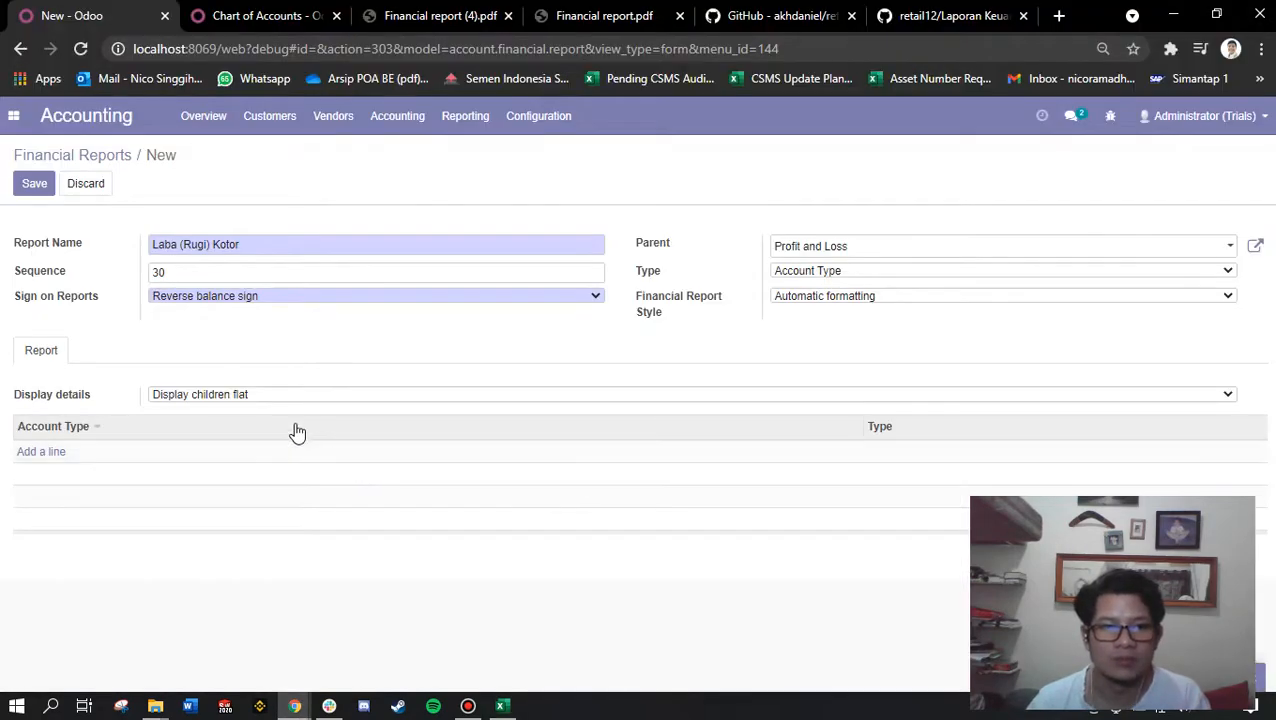
{"action": "left_click", "coordinate": [253, 395]}
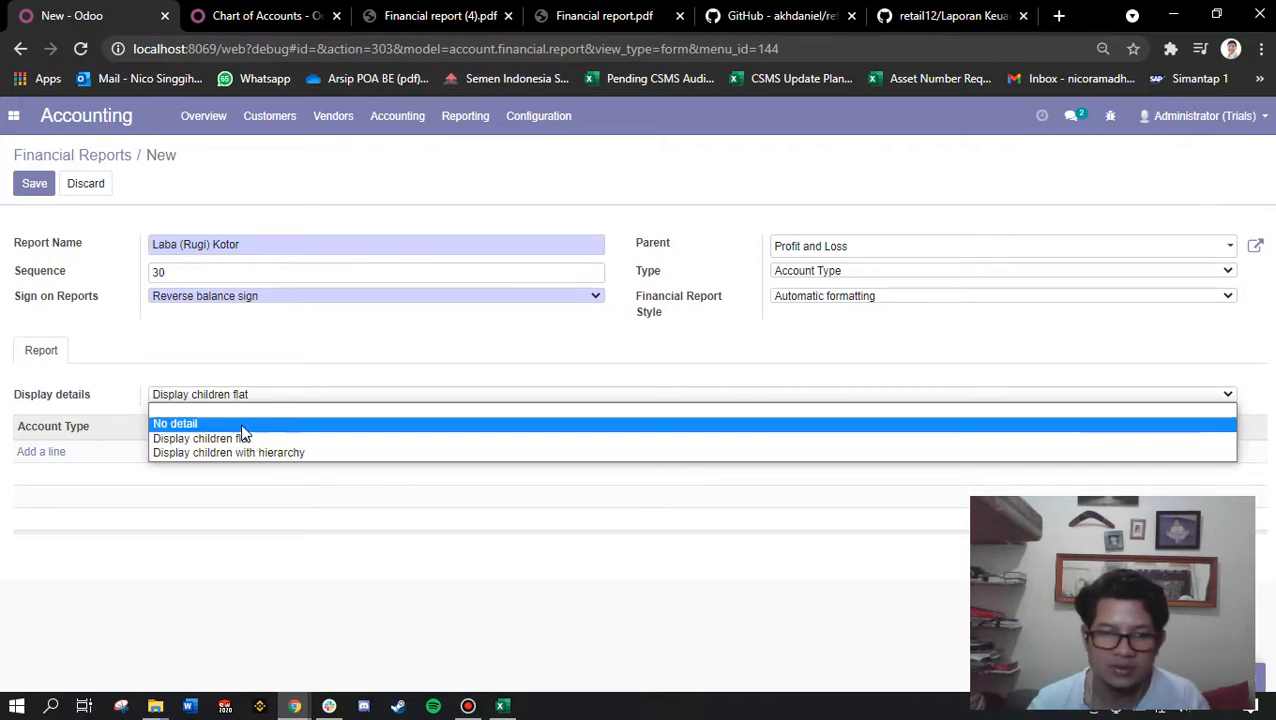
{"action": "left_click", "coordinate": [241, 424]}
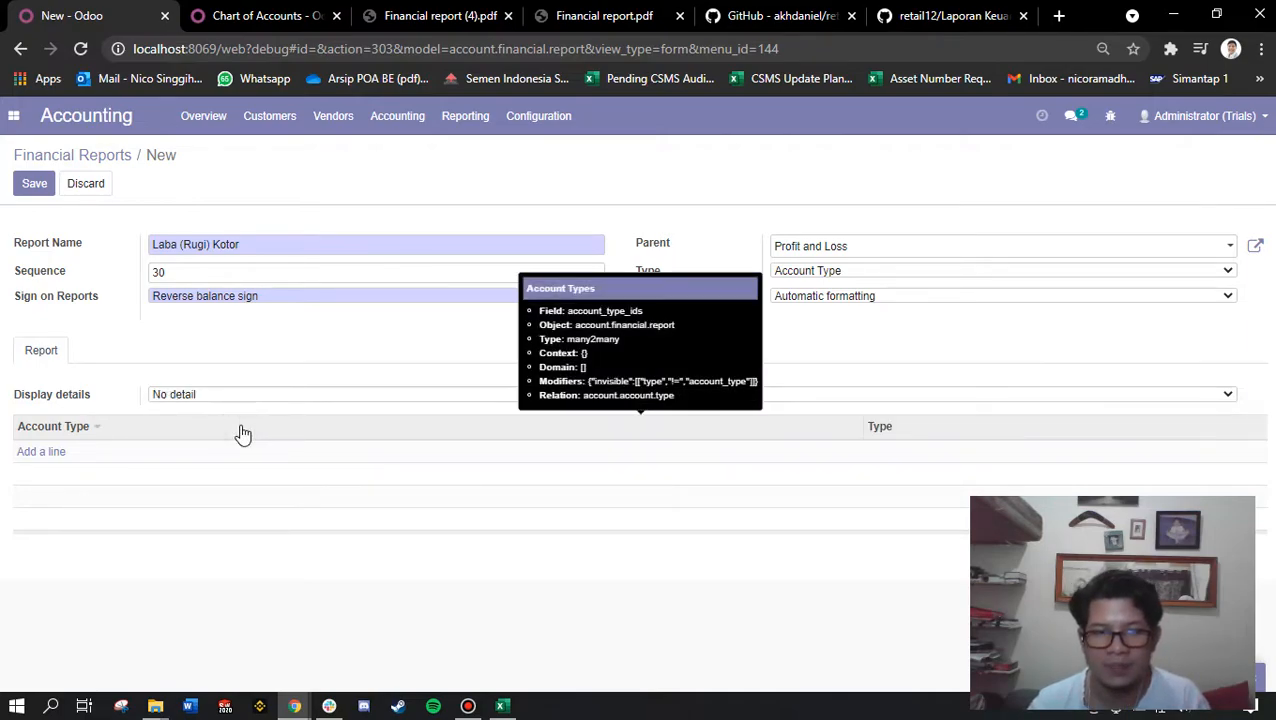
{"action": "key", "text": "alt+Tab"}
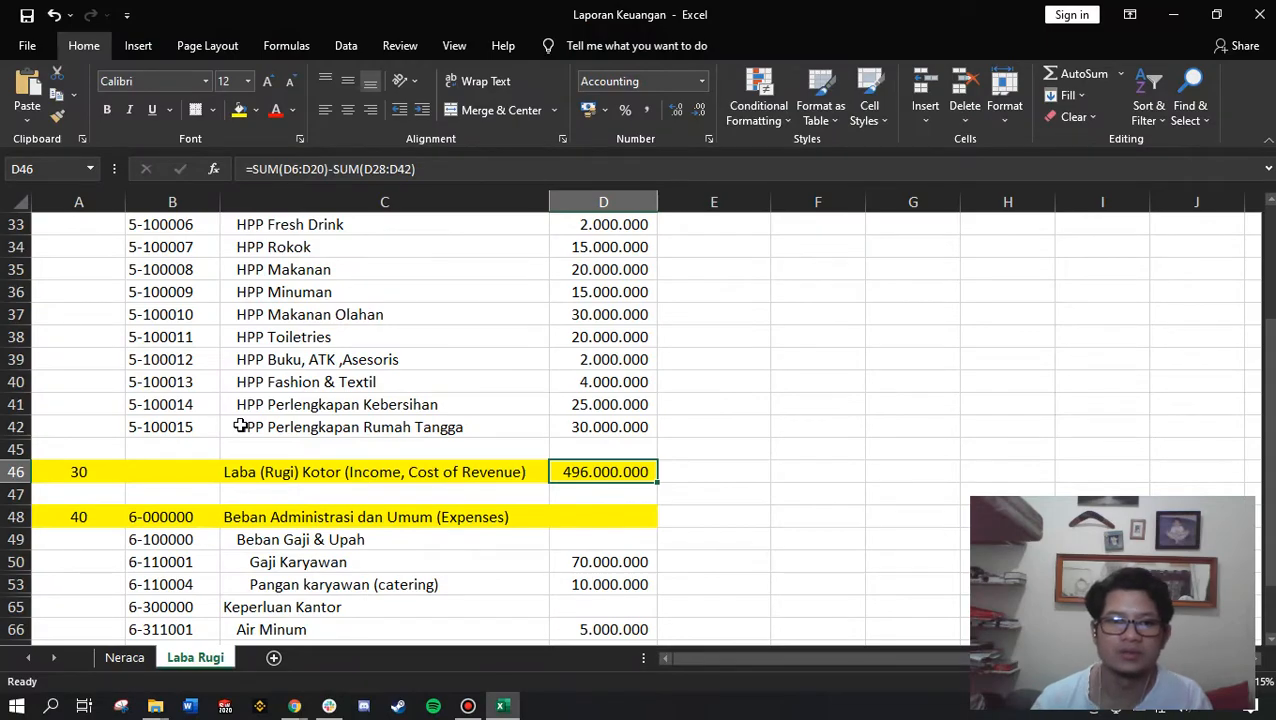
{"action": "scroll", "coordinate": [550, 464], "scroll_direction": "up", "scroll_amount": 7}
{"action": "left_click_drag", "start_coordinate": [590, 268], "coordinate": [466, 573]}
{"action": "scroll", "coordinate": [450, 530], "scroll_direction": "down", "scroll_amount": 7}
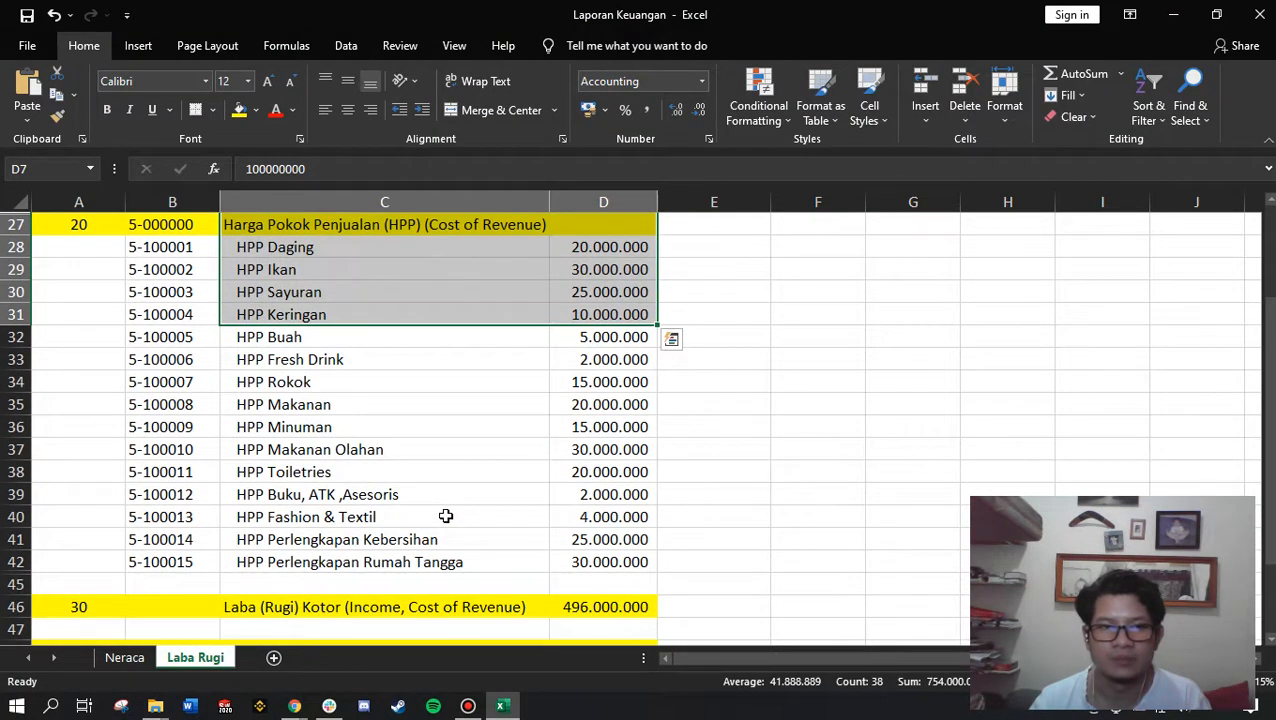
Add the Income and Cost of Revenue account types to the Odoo entry, following the label in cell C46.
{"action": "key", "text": "alt+Tab"}
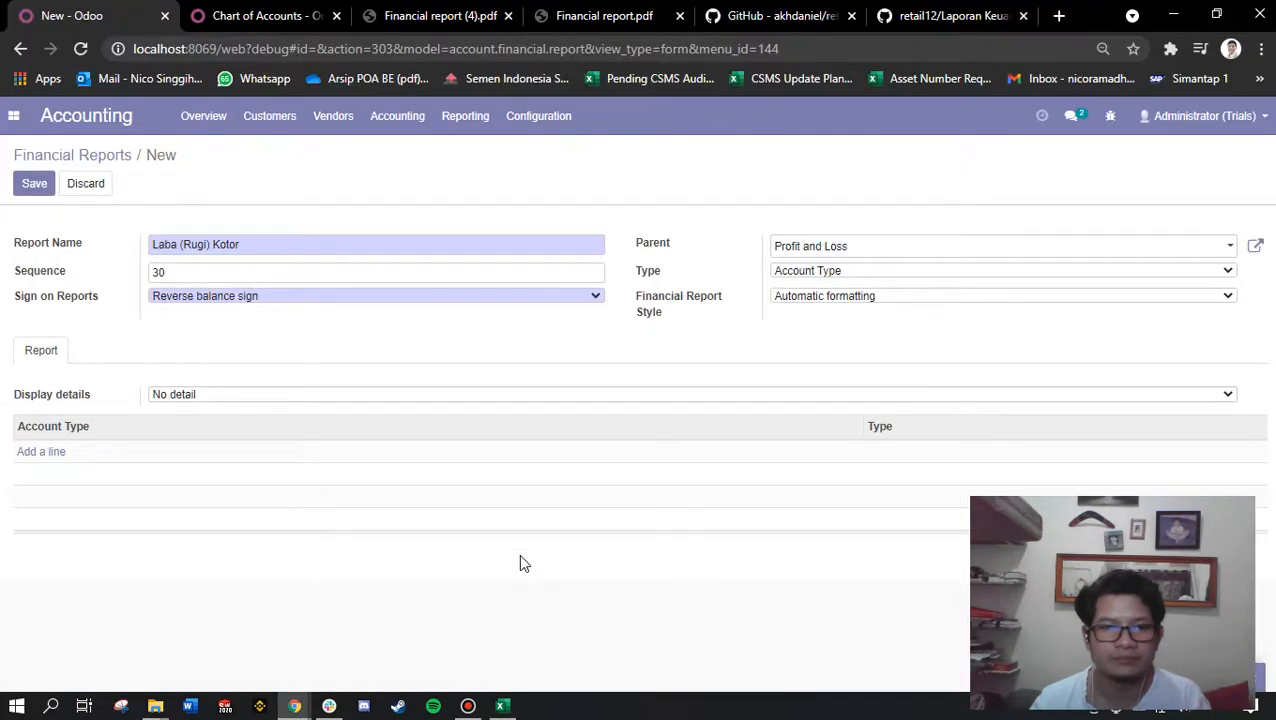
{"action": "left_click", "coordinate": [30, 453]}
{"action": "key", "text": "alt+Tab"}
{"action": "double_click", "coordinate": [393, 471]}
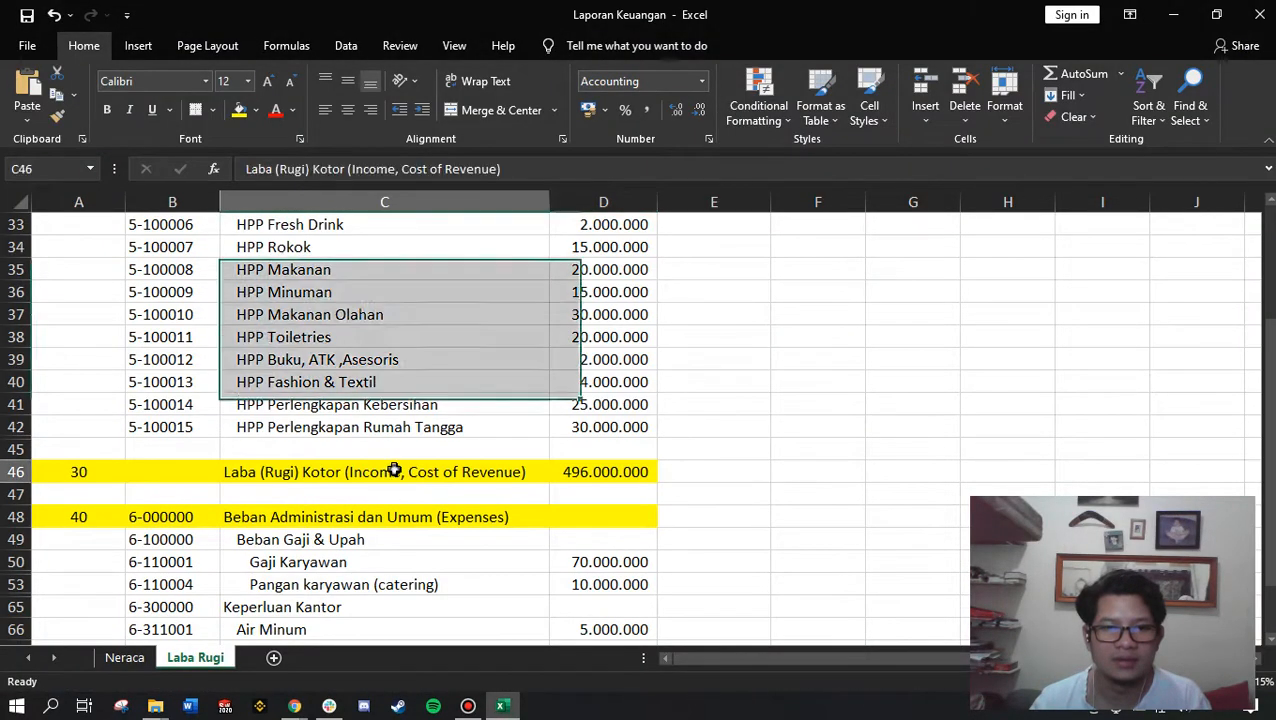
{"action": "double_click", "coordinate": [383, 471]}
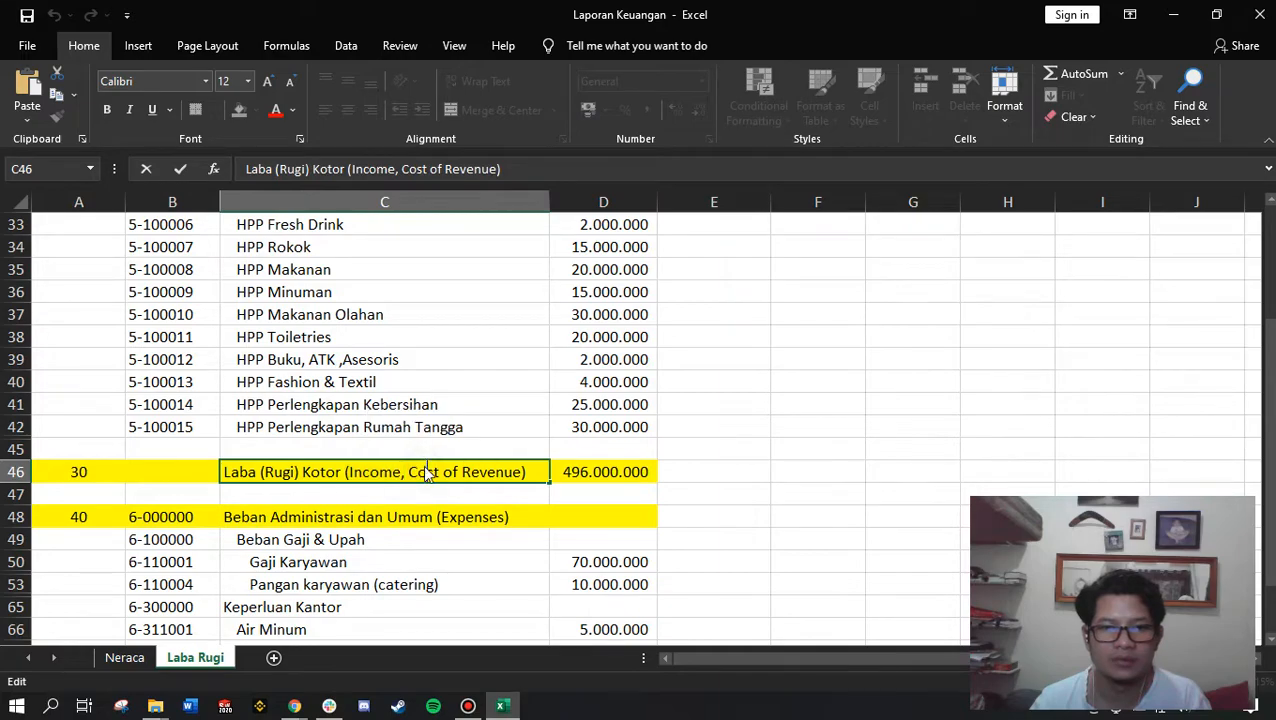
{"action": "key", "text": "alt+Tab"}
{"action": "scroll", "coordinate": [385, 492], "scroll_direction": "down", "scroll_amount": 1}
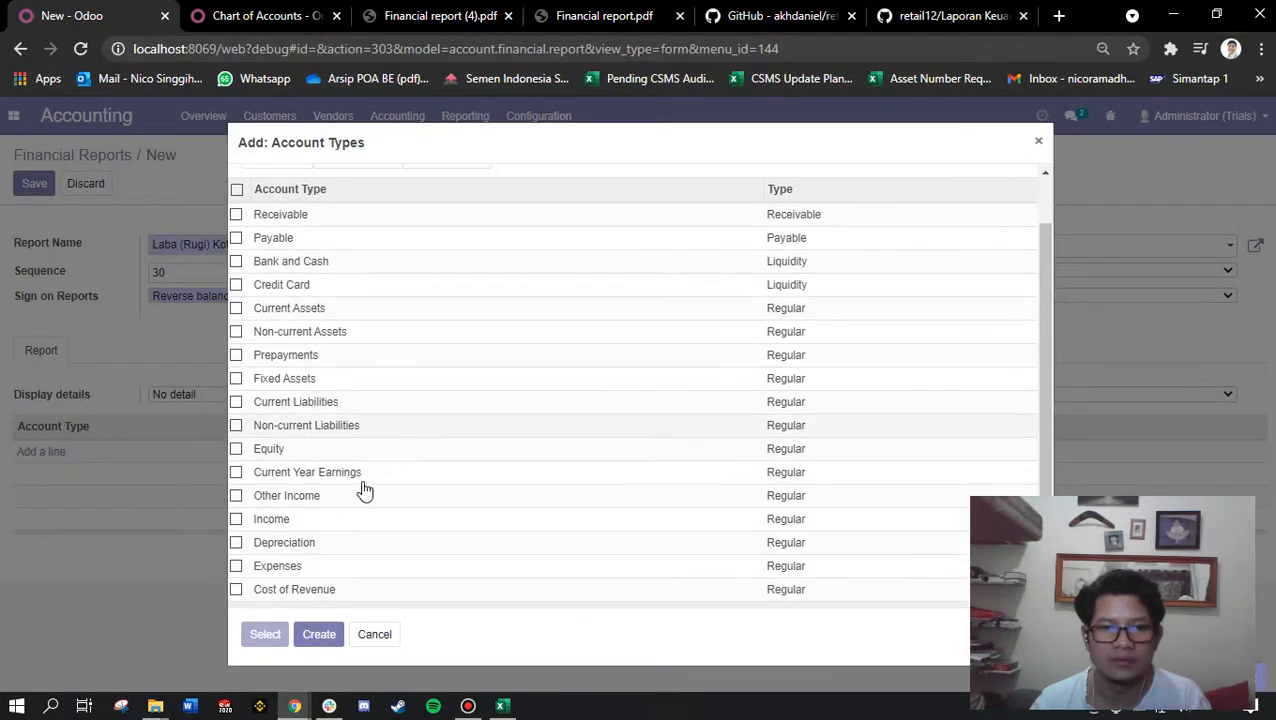
{"action": "left_click", "coordinate": [238, 519]}
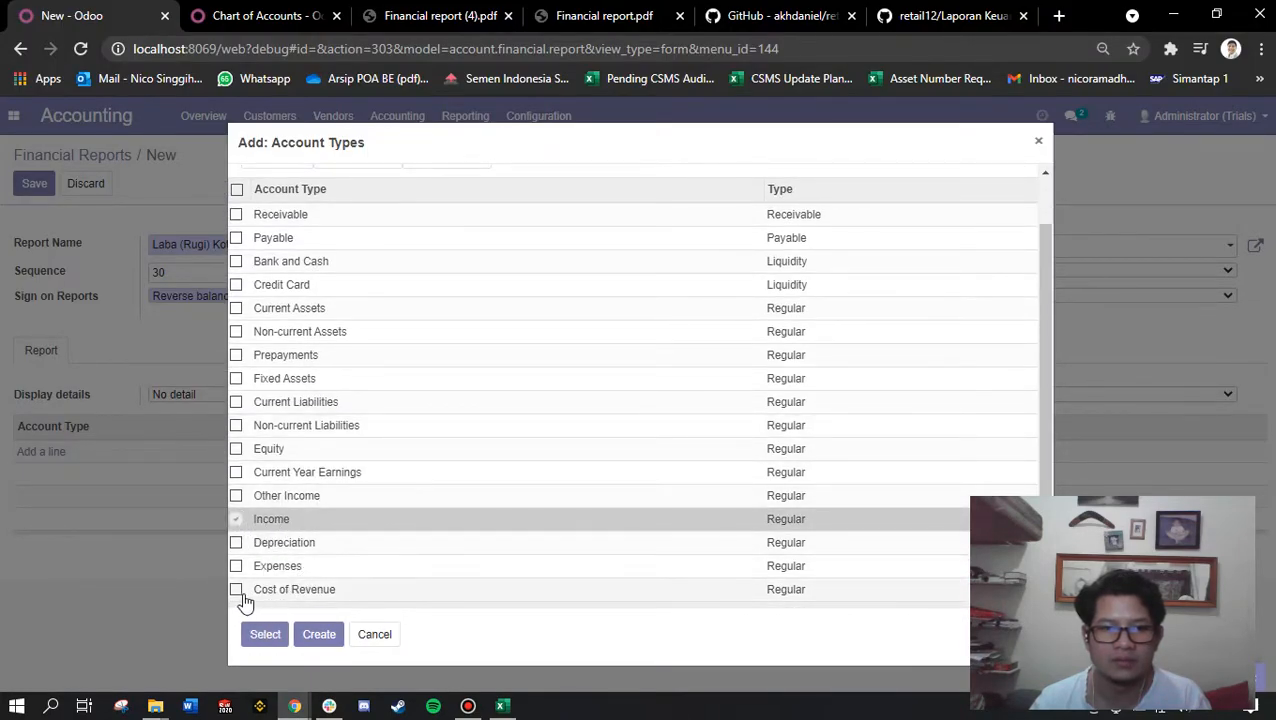
{"action": "left_click", "coordinate": [237, 590]}
{"action": "left_click", "coordinate": [265, 636]}
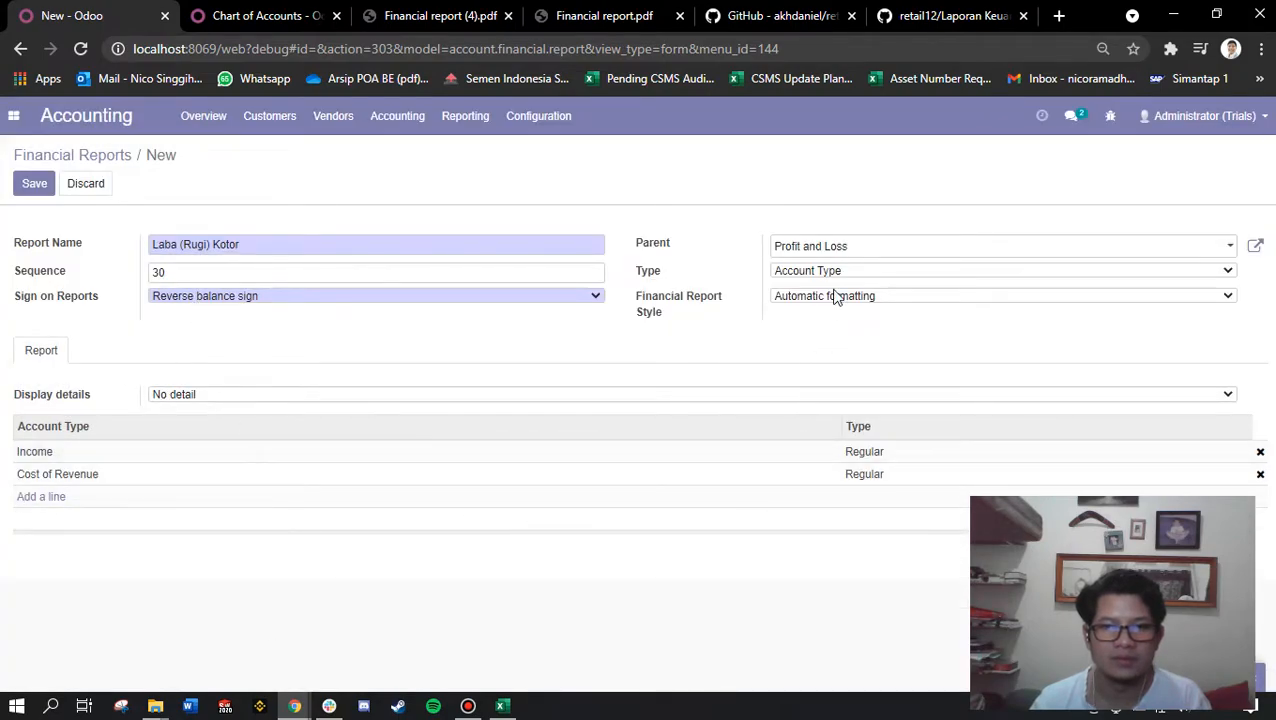
Save the Laba (Rugi) Kotor entry and start a new financial report entry.
{"action": "left_click", "coordinate": [38, 187]}
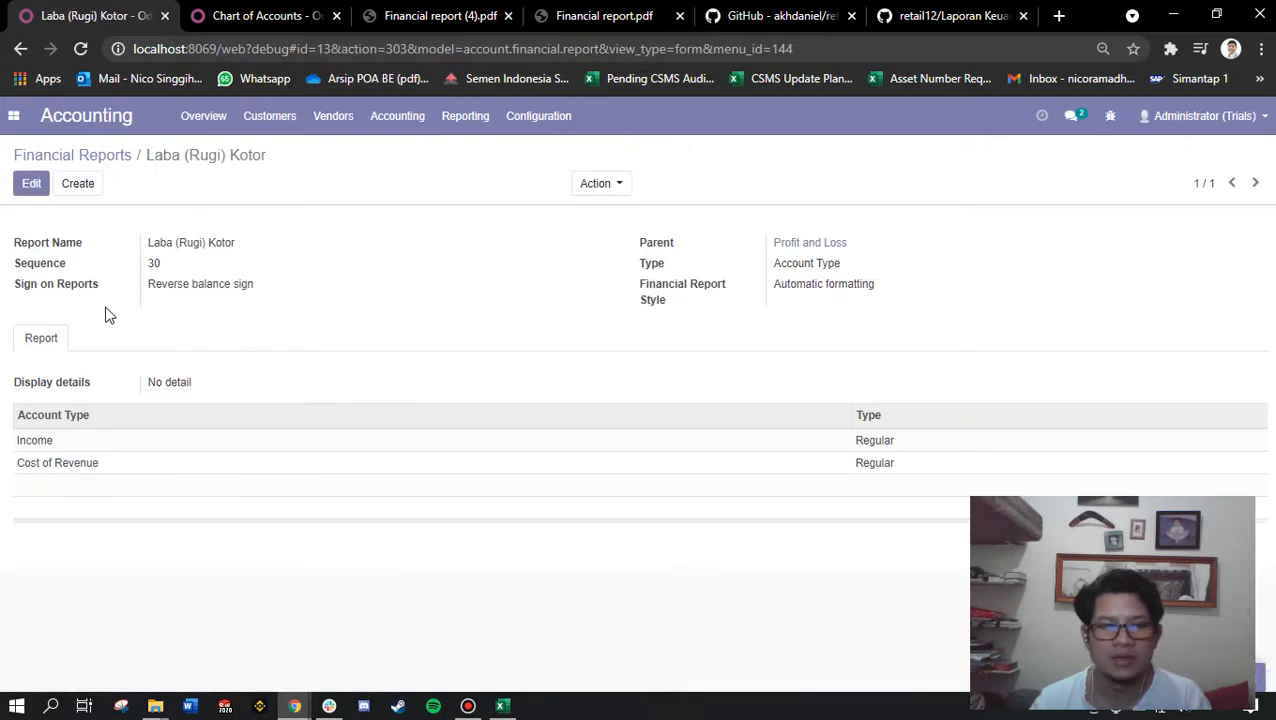
{"action": "left_click", "coordinate": [68, 156]}
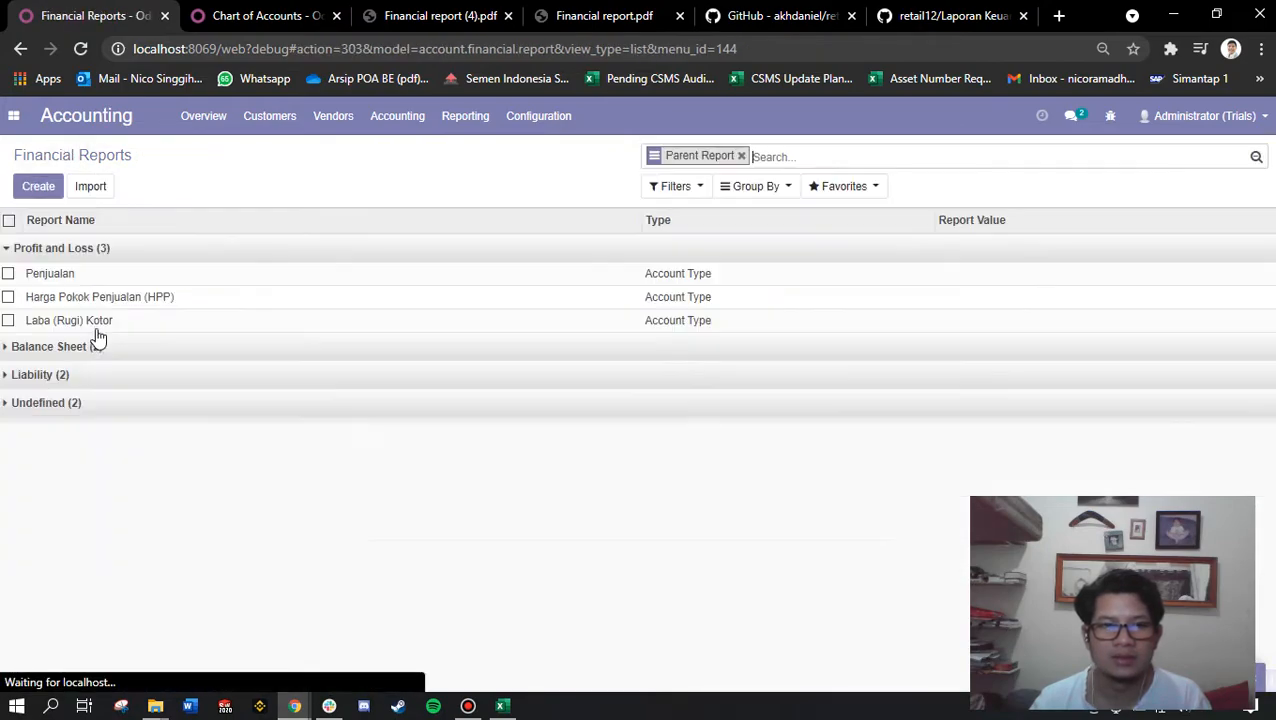
{"action": "left_click", "coordinate": [40, 187]}
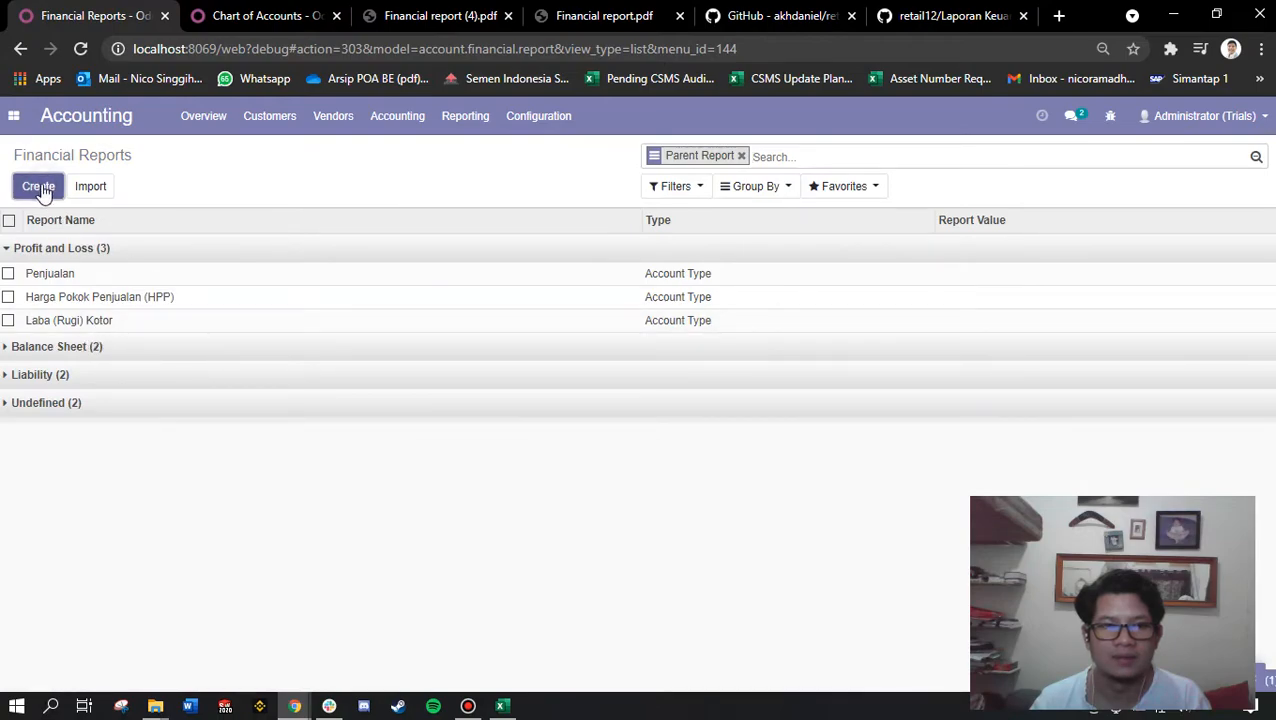
Name the new Odoo entry Beban Administrasi dan Umum, copying the text from cell C48 of the Laba Rugi sheet in Excel.
{"action": "left_click", "coordinate": [151, 241]}
{"action": "key", "text": "alt+Tab"}
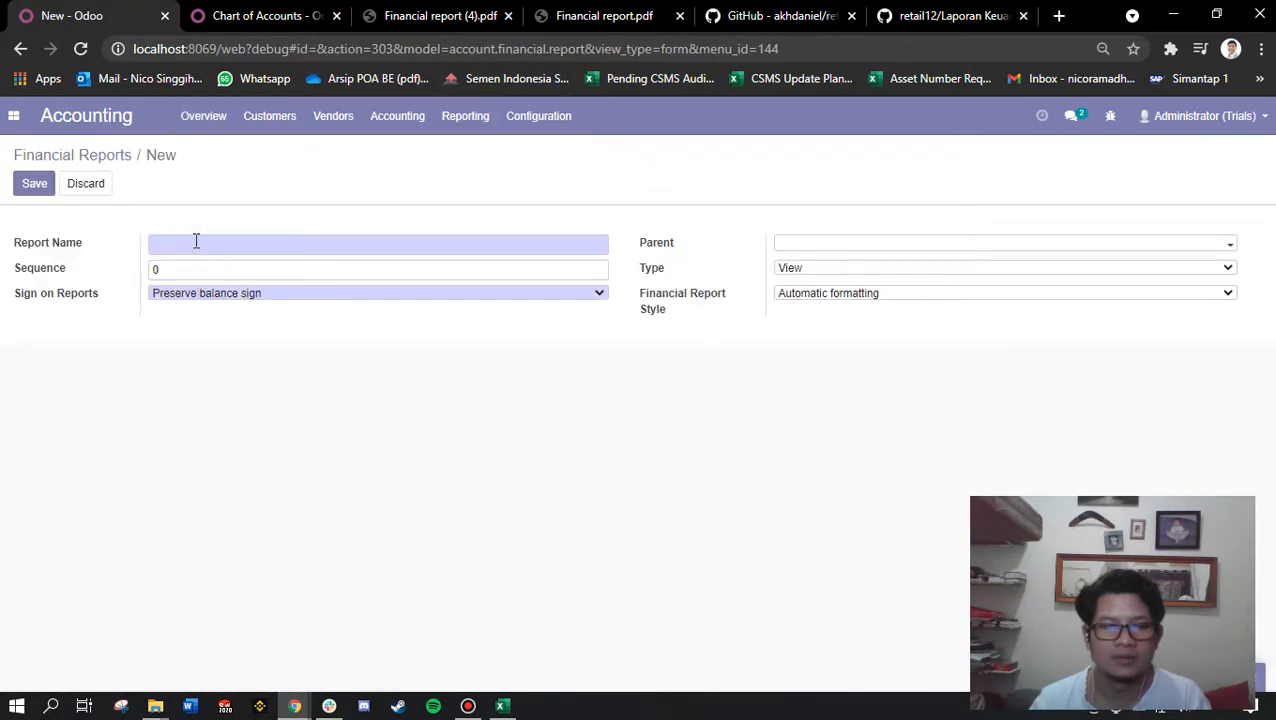
{"action": "scroll", "coordinate": [406, 480], "scroll_direction": "down", "scroll_amount": 3}
{"action": "double_click", "coordinate": [279, 310]}
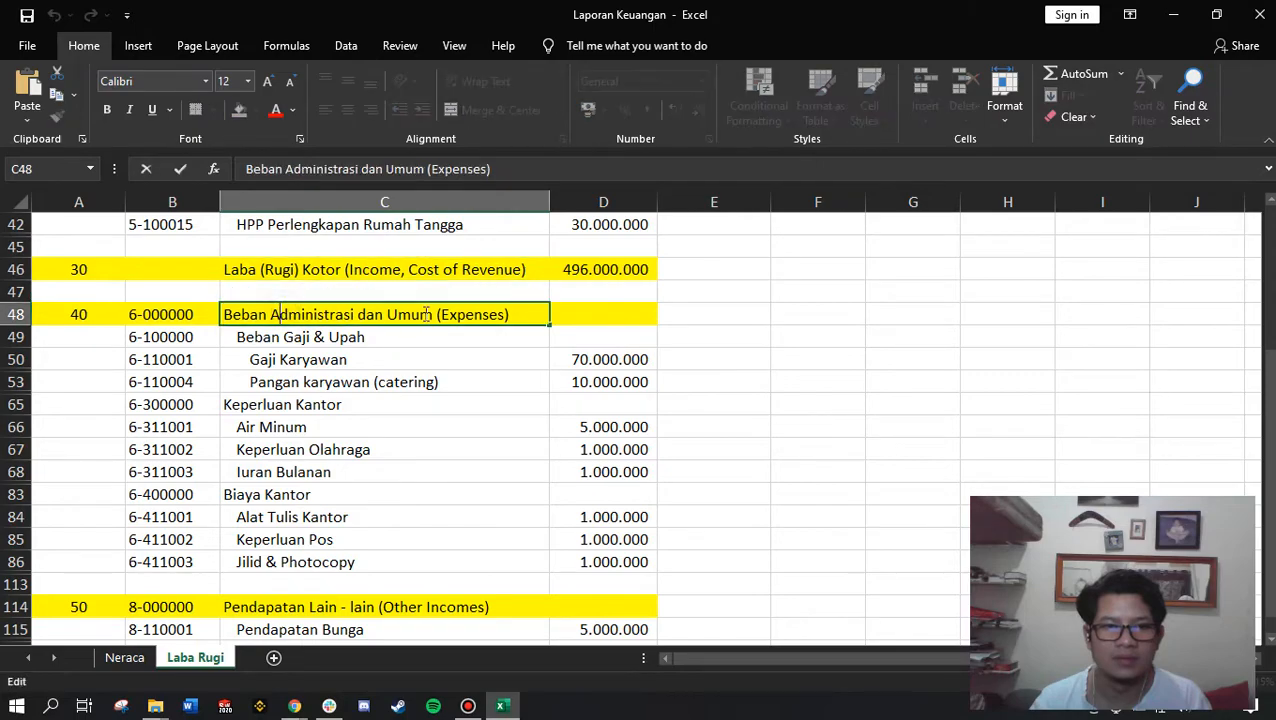
{"action": "left_click_drag", "start_coordinate": [436, 315], "coordinate": [183, 315]}
{"action": "key", "text": "ctrl+c"}
{"action": "key", "text": "alt+Tab"}
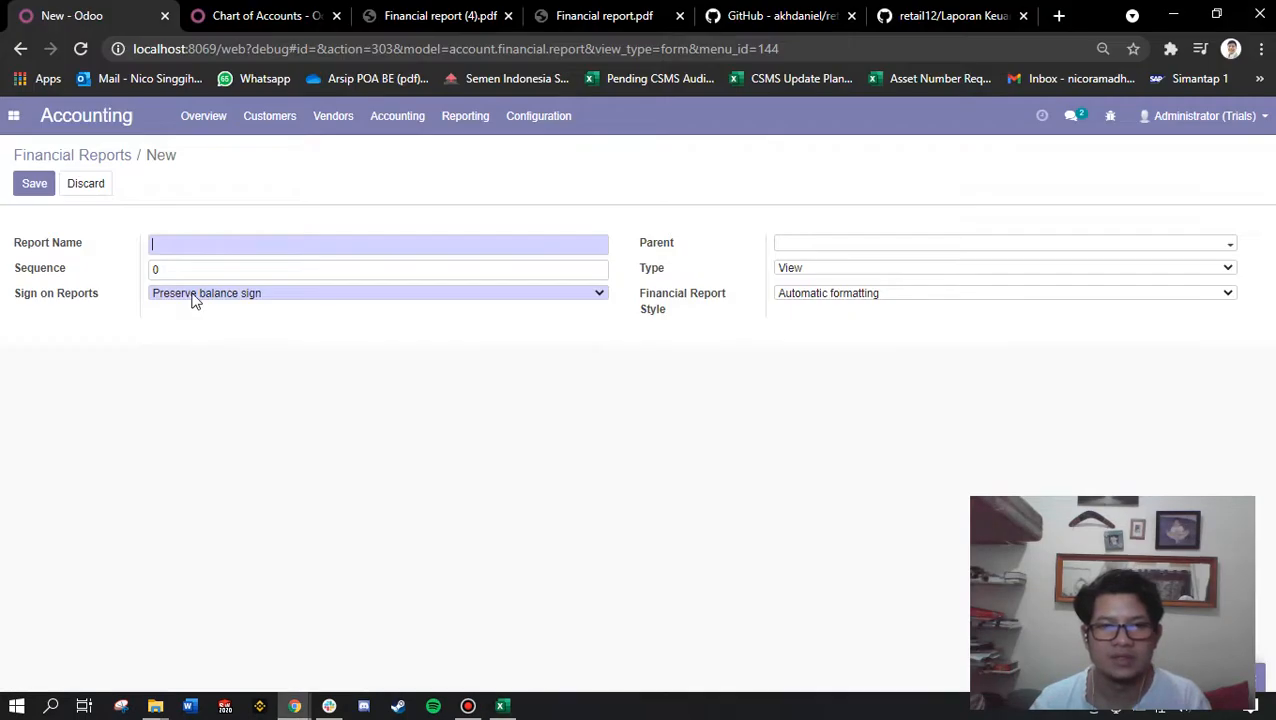
{"action": "left_click", "coordinate": [205, 246]}
{"action": "key", "text": "ctrl+v"}
Set the entry's sequence to 40, following the Laba Rugi sheet, and its sign on reports to Reverse balance sign.
{"action": "key", "text": "alt+Tab"}
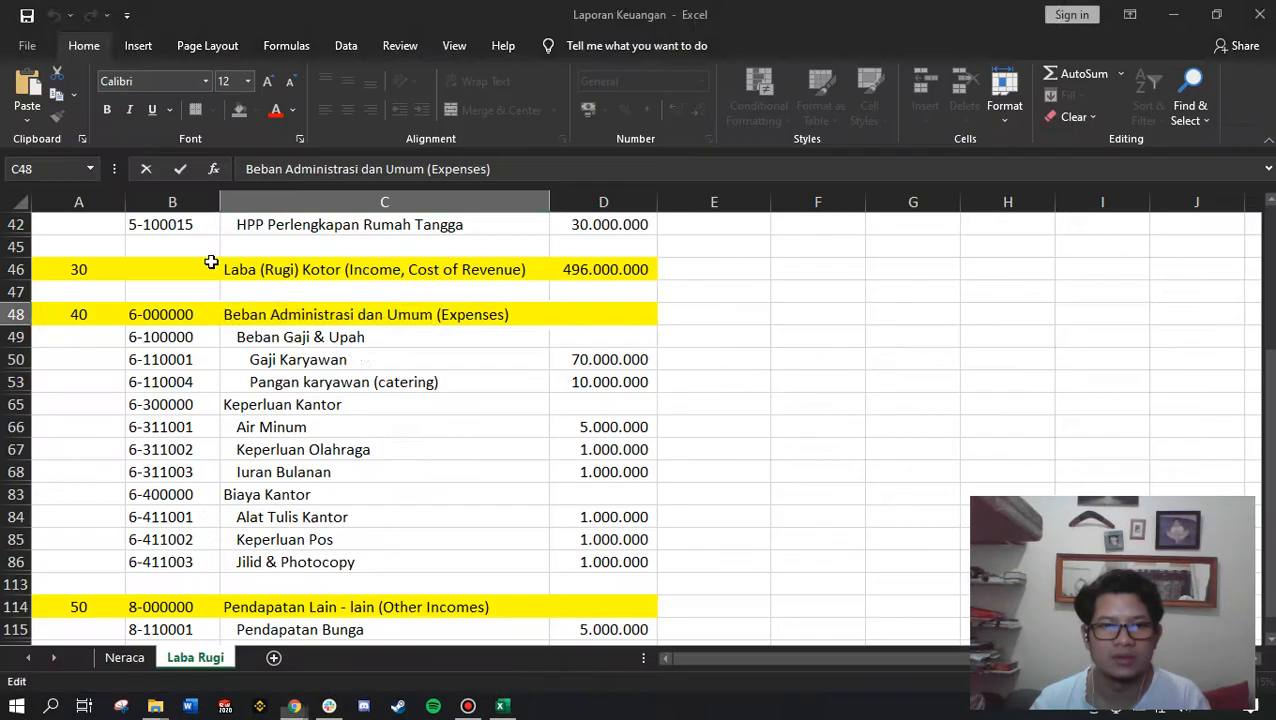
{"action": "key", "text": "alt+Tab"}
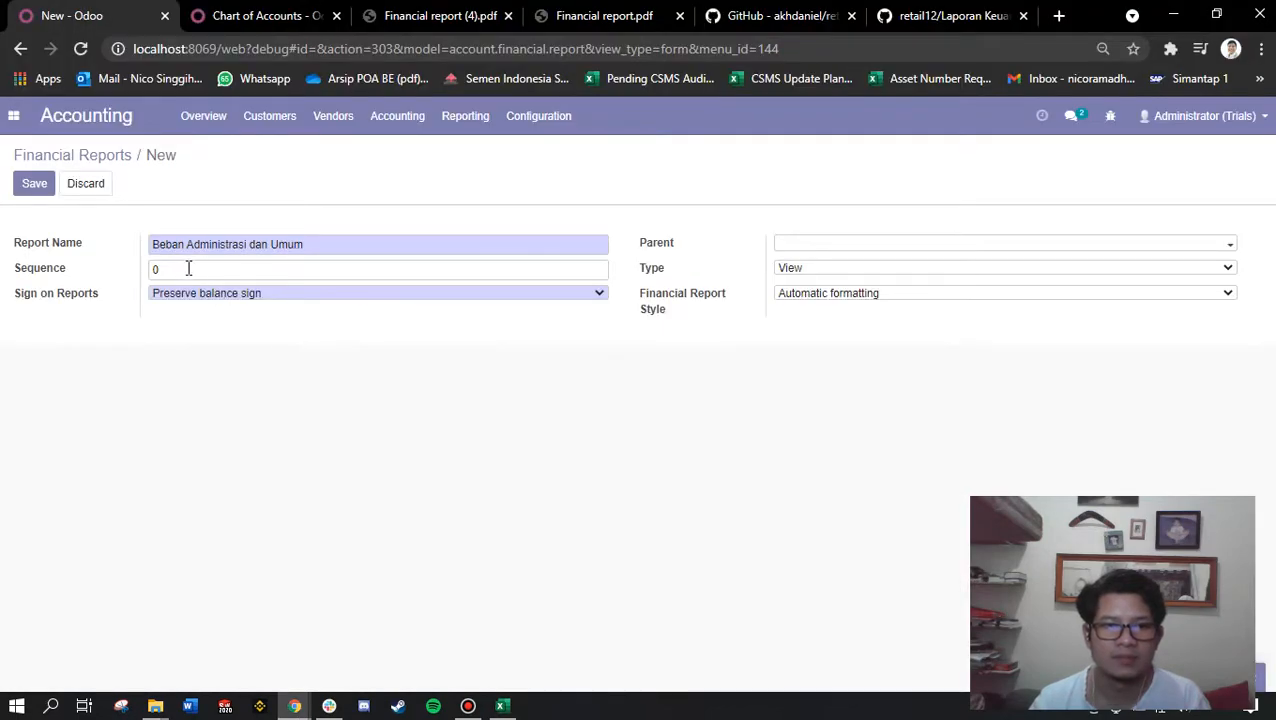
{"action": "key", "text": "alt+Tab"}
{"action": "key", "text": "alt+Tab"}
{"action": "type", "text": "40"}
{"action": "left_click", "coordinate": [207, 292]}
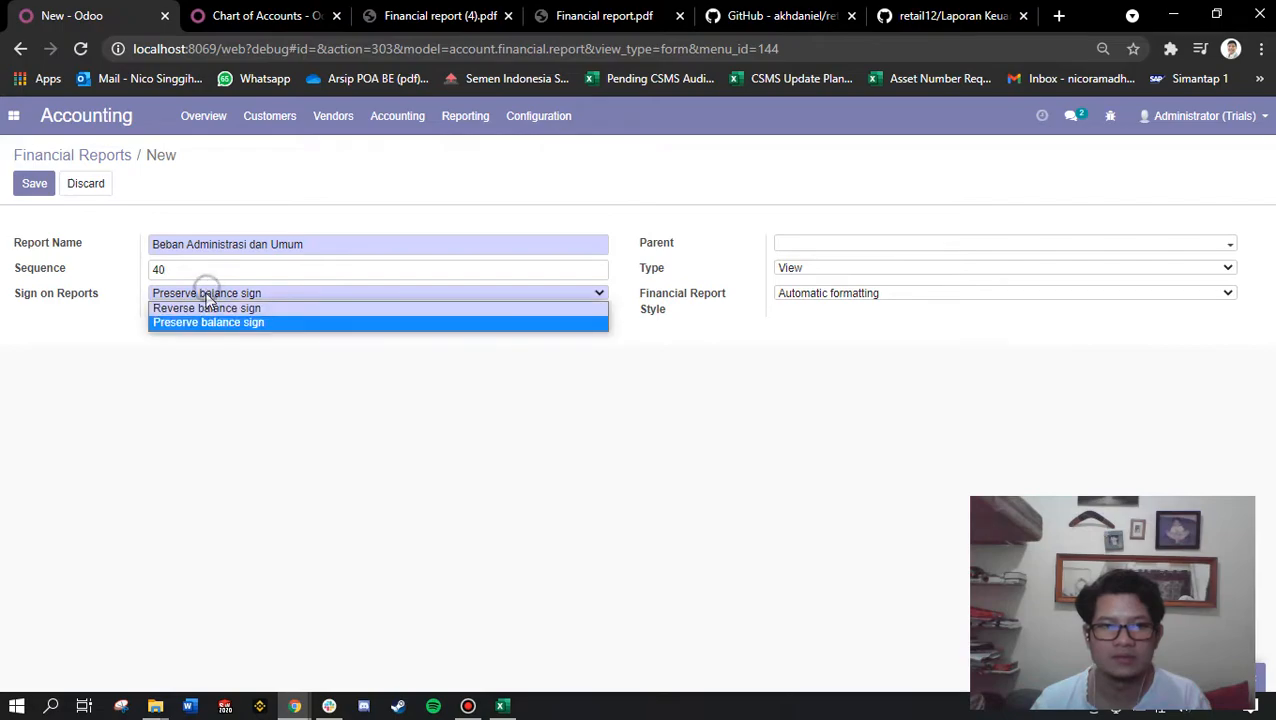
{"action": "left_click", "coordinate": [205, 305]}
Assign Profit and Loss as the parent of Beban Administrasi dan Umum and set its type to Account Type.
{"action": "left_click", "coordinate": [799, 250]}
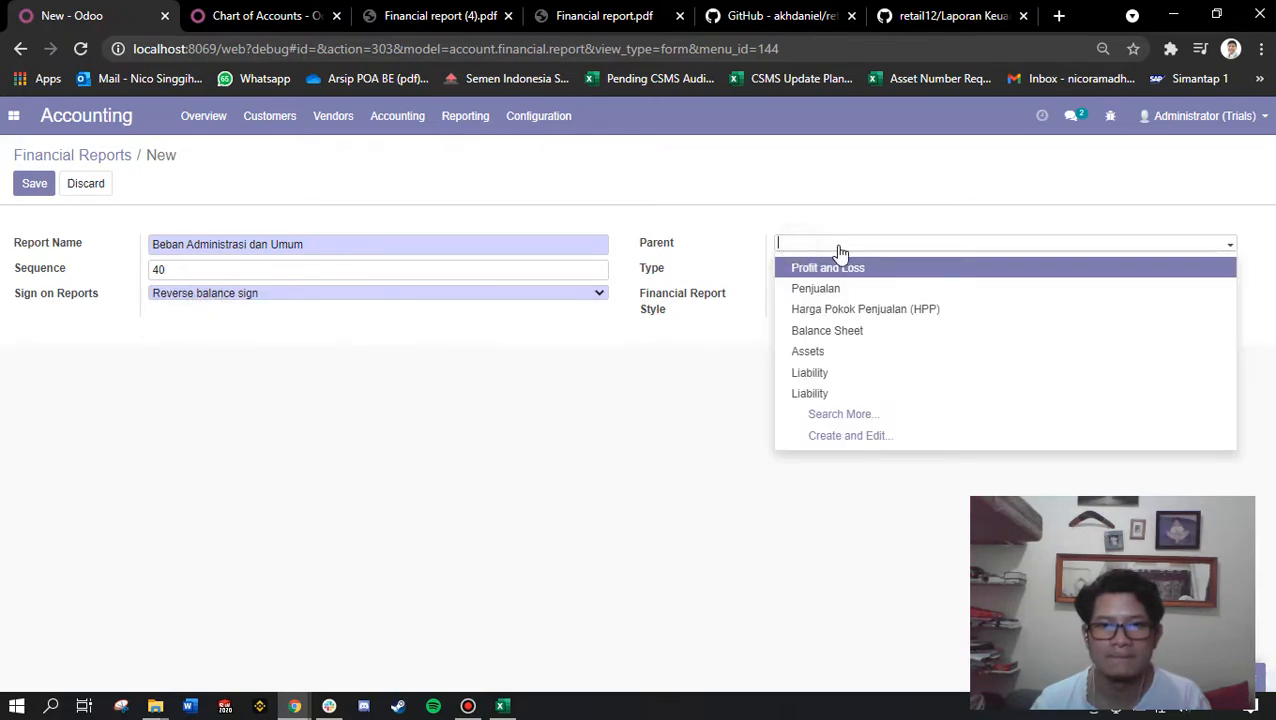
{"action": "left_click", "coordinate": [862, 268]}
{"action": "left_click", "coordinate": [790, 271]}
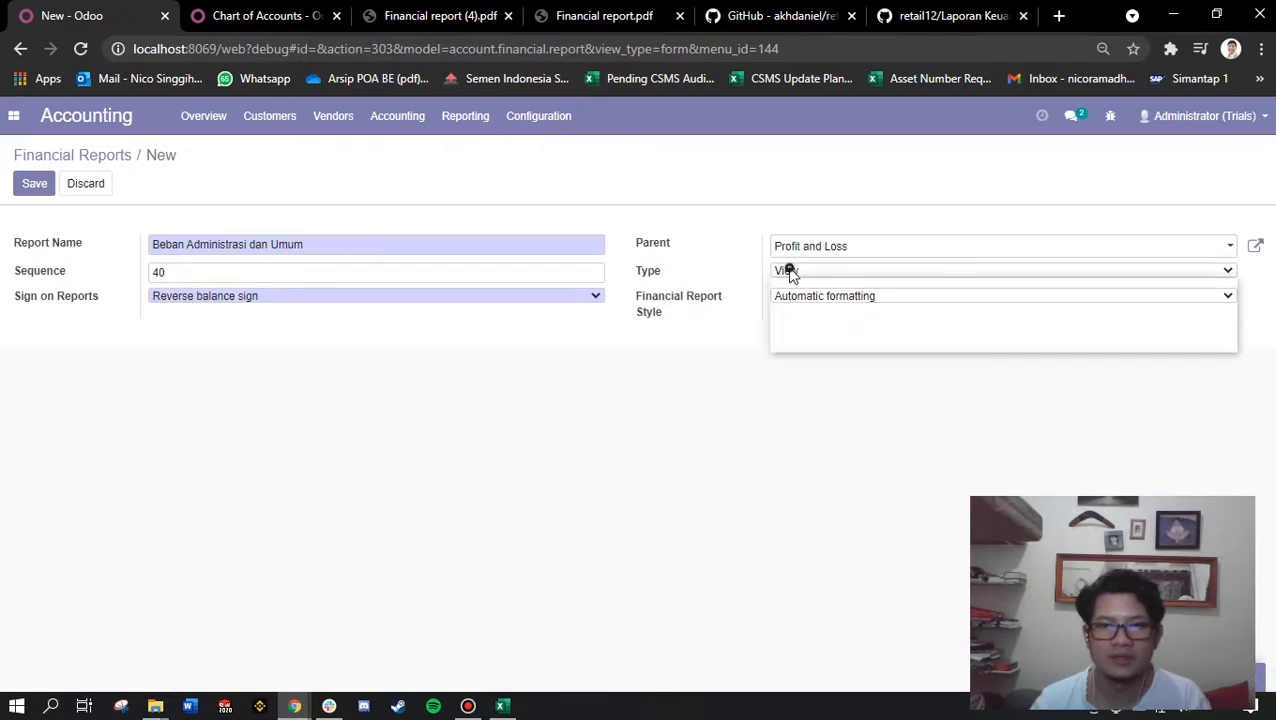
{"action": "left_click", "coordinate": [813, 329]}
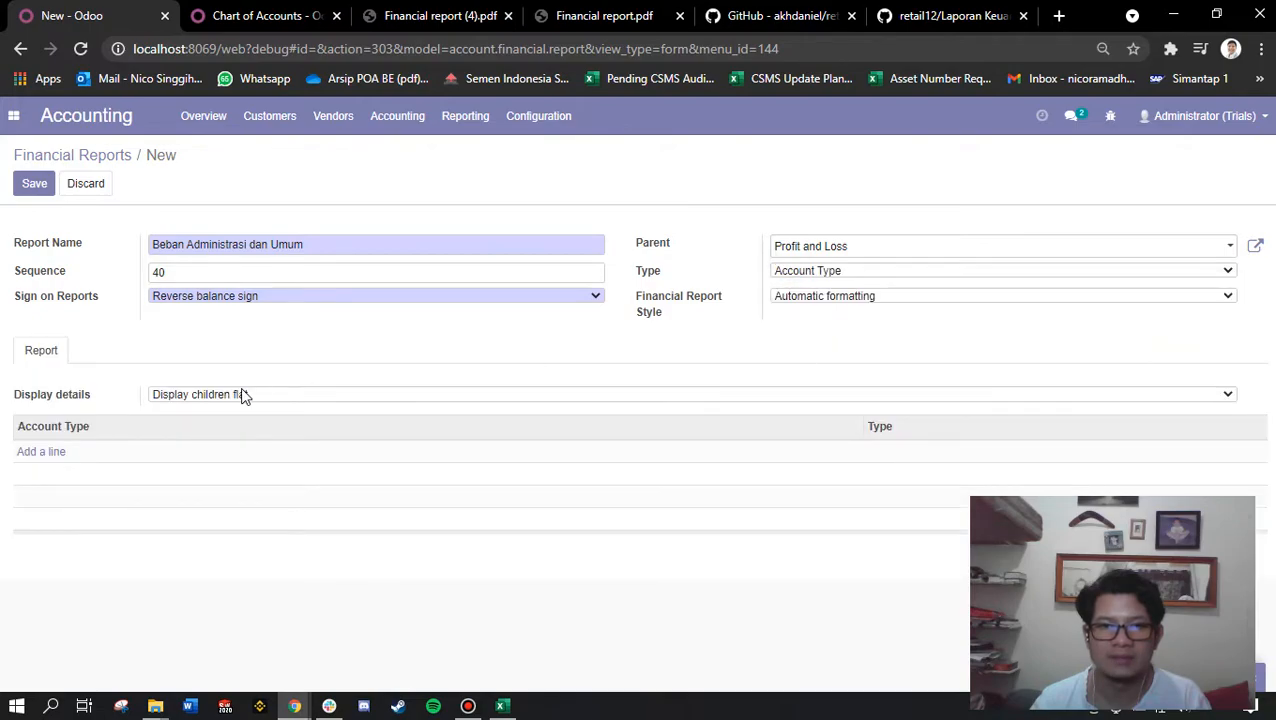
Review the expense detail rows in the Laba Rugi sheet, and set the Odoo entry's display details to Display children with hierarchy.
{"action": "key", "text": "alt+Tab"}
{"action": "left_click_drag", "start_coordinate": [172, 337], "coordinate": [581, 573]}
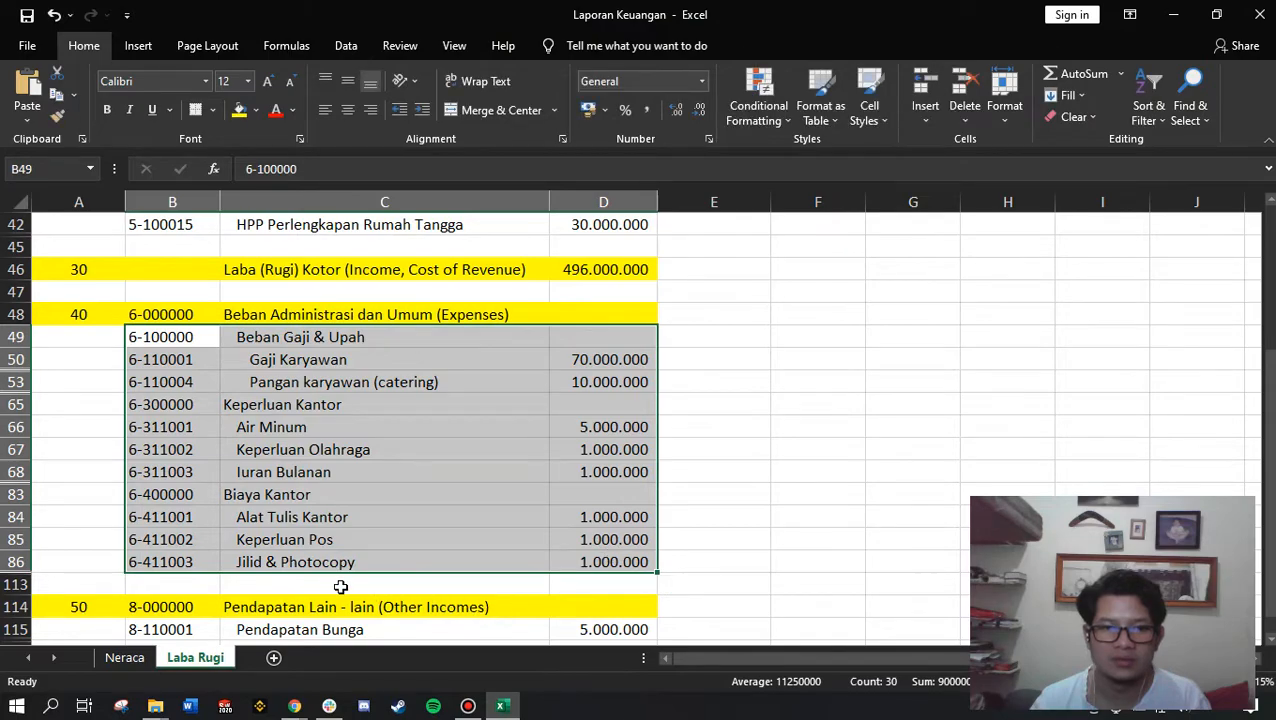
{"action": "left_click", "coordinate": [416, 584]}
{"action": "scroll", "coordinate": [300, 570], "scroll_direction": "down", "scroll_amount": 1}
{"action": "left_click_drag", "start_coordinate": [181, 559], "coordinate": [595, 557]}
{"action": "key", "text": "alt+Tab"}
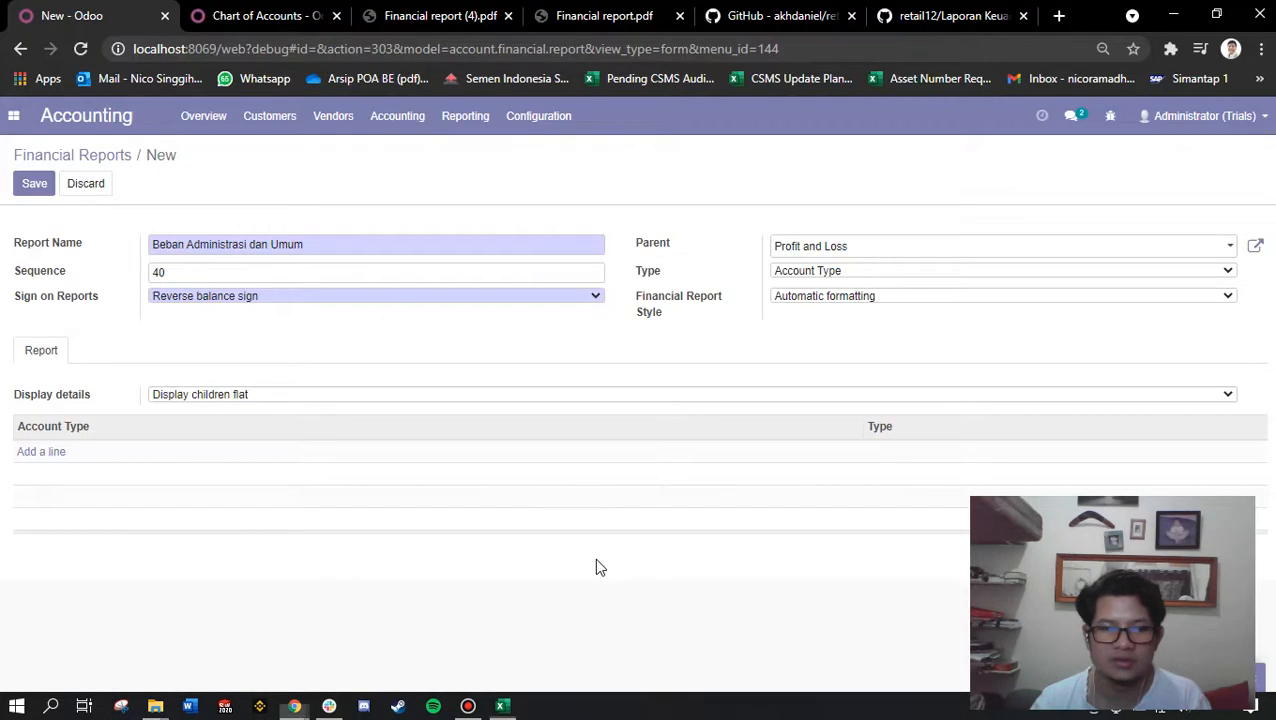
{"action": "left_click", "coordinate": [196, 398]}
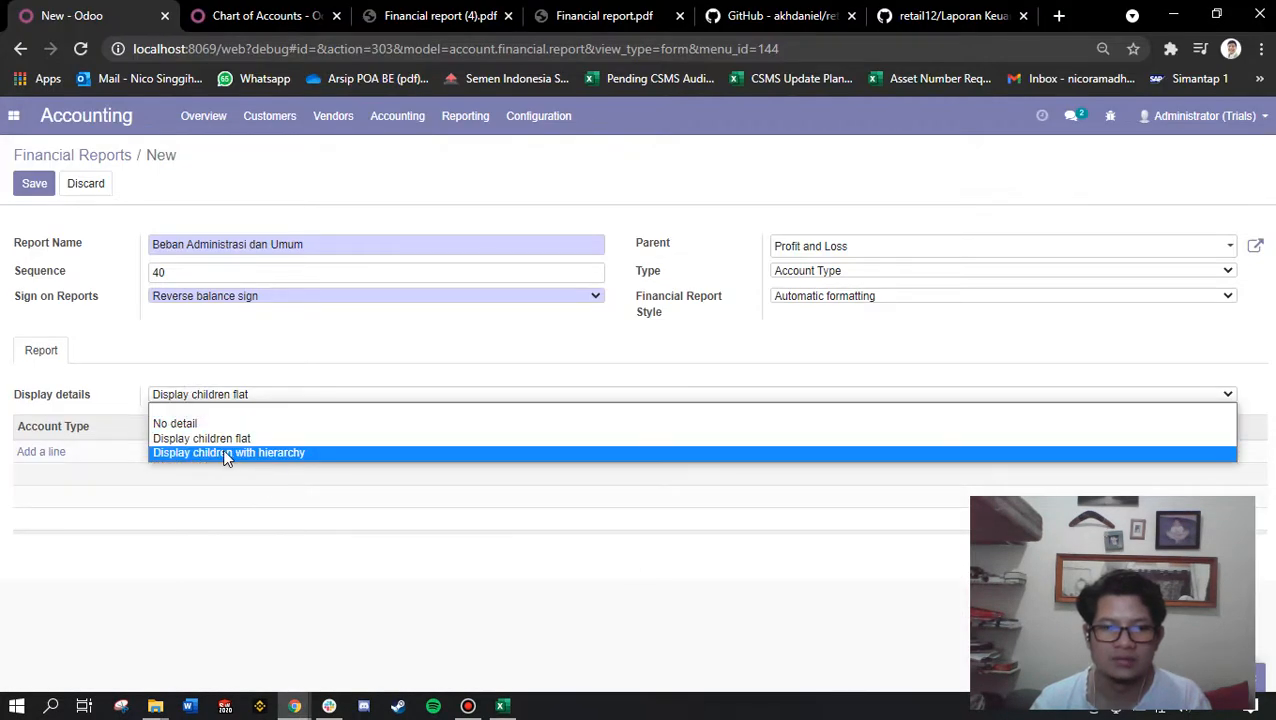
{"action": "left_click", "coordinate": [226, 456]}
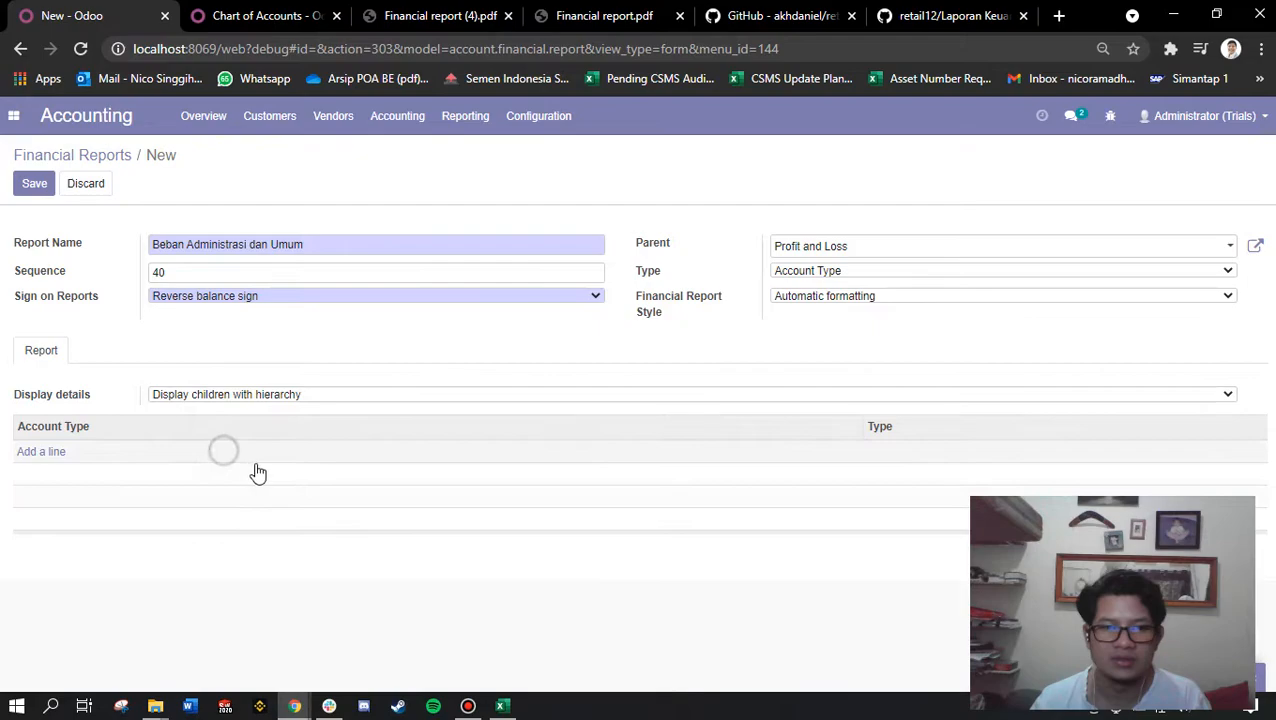
Add the Expenses account type to the entry, following the label in cell C48, and save the entry.
{"action": "left_click", "coordinate": [54, 455]}
{"action": "key", "text": "alt+Tab"}
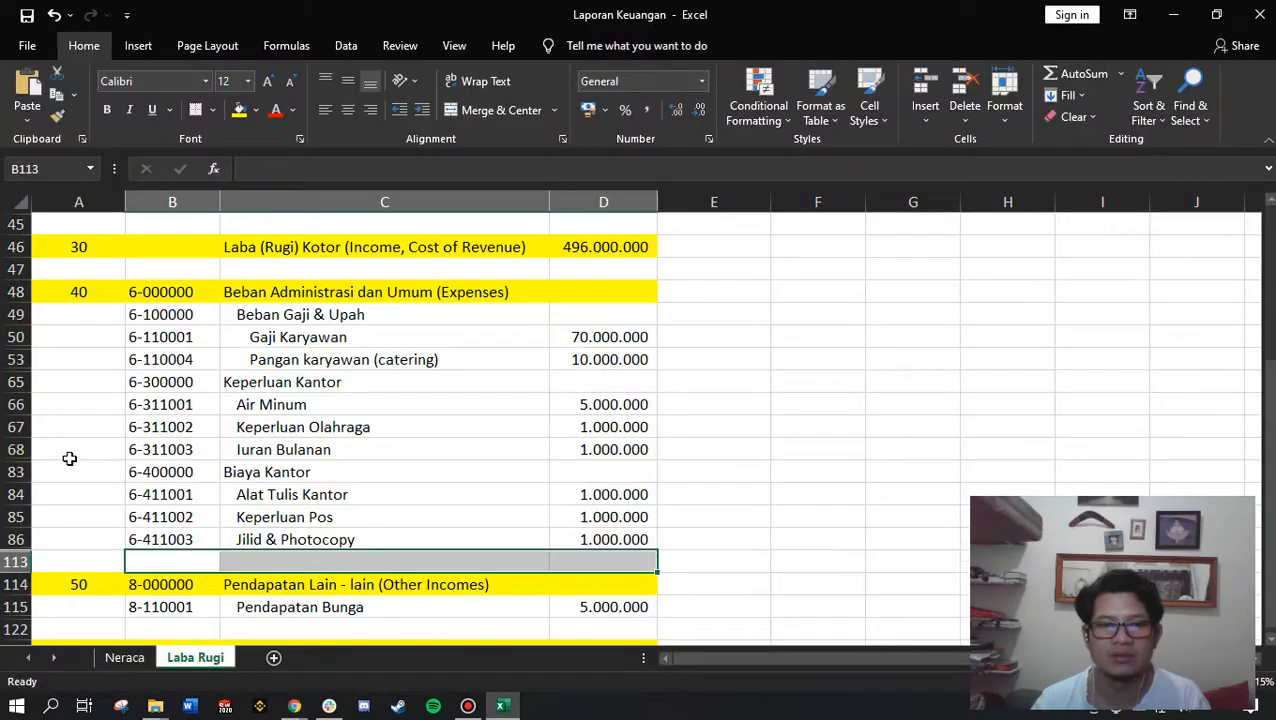
{"action": "key", "text": "alt+Tab"}
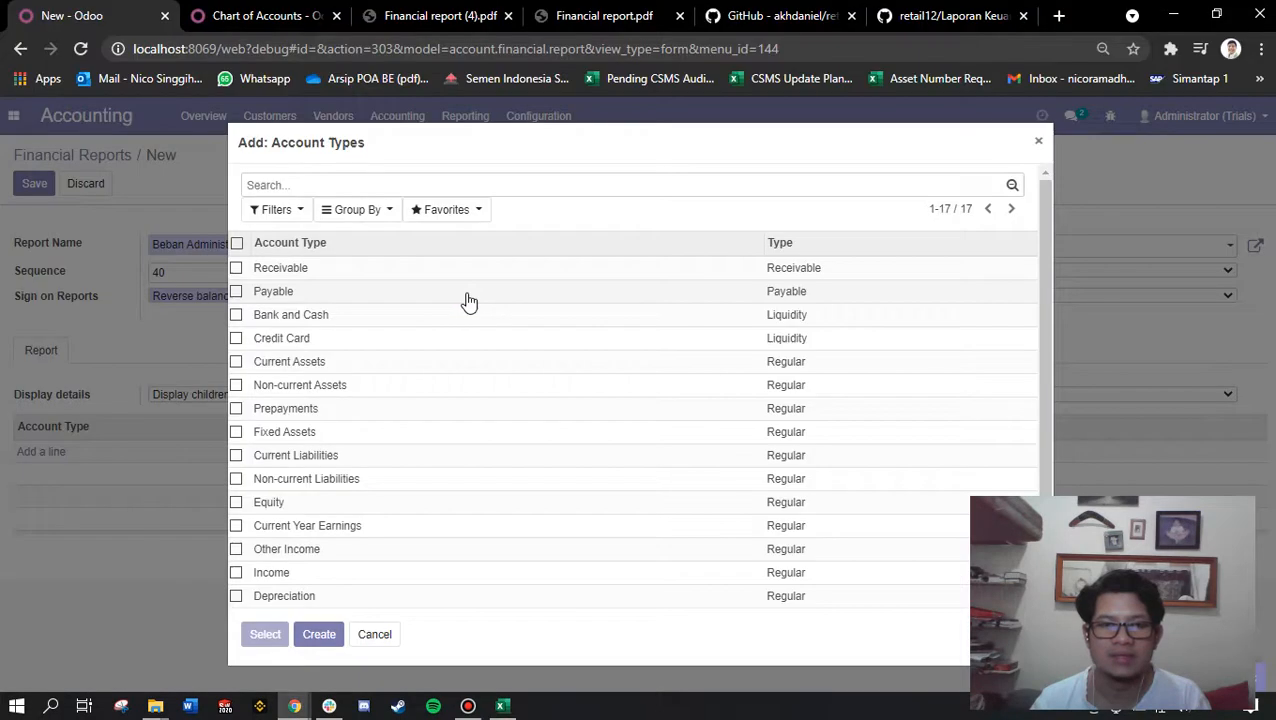
{"action": "scroll", "coordinate": [391, 541], "scroll_direction": "down", "scroll_amount": 1}
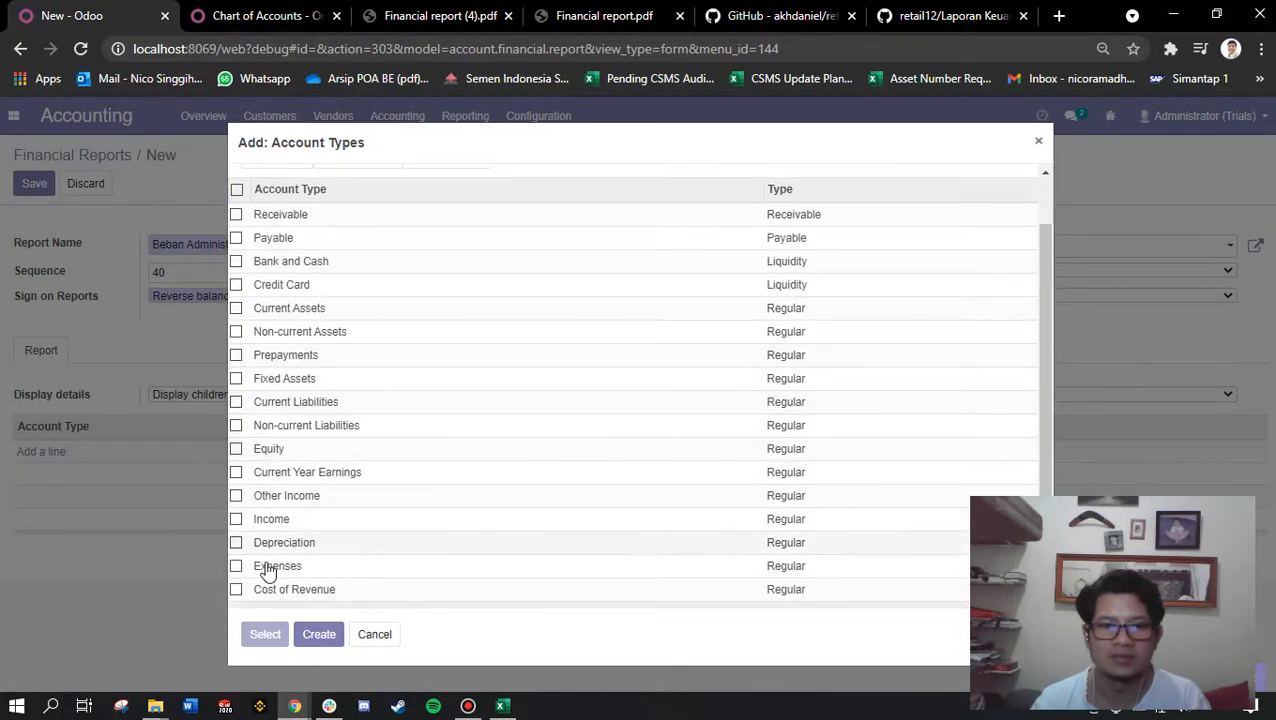
{"action": "left_click", "coordinate": [236, 566]}
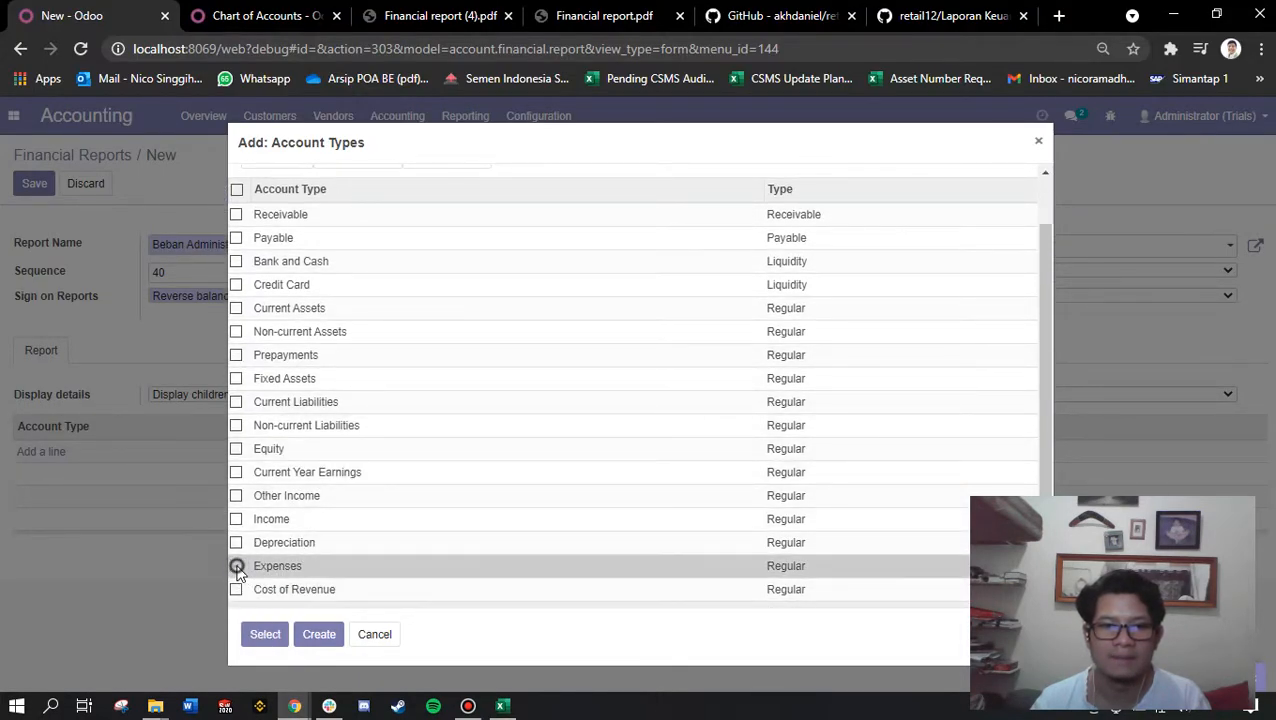
{"action": "left_click", "coordinate": [265, 635]}
{"action": "left_click", "coordinate": [34, 186]}
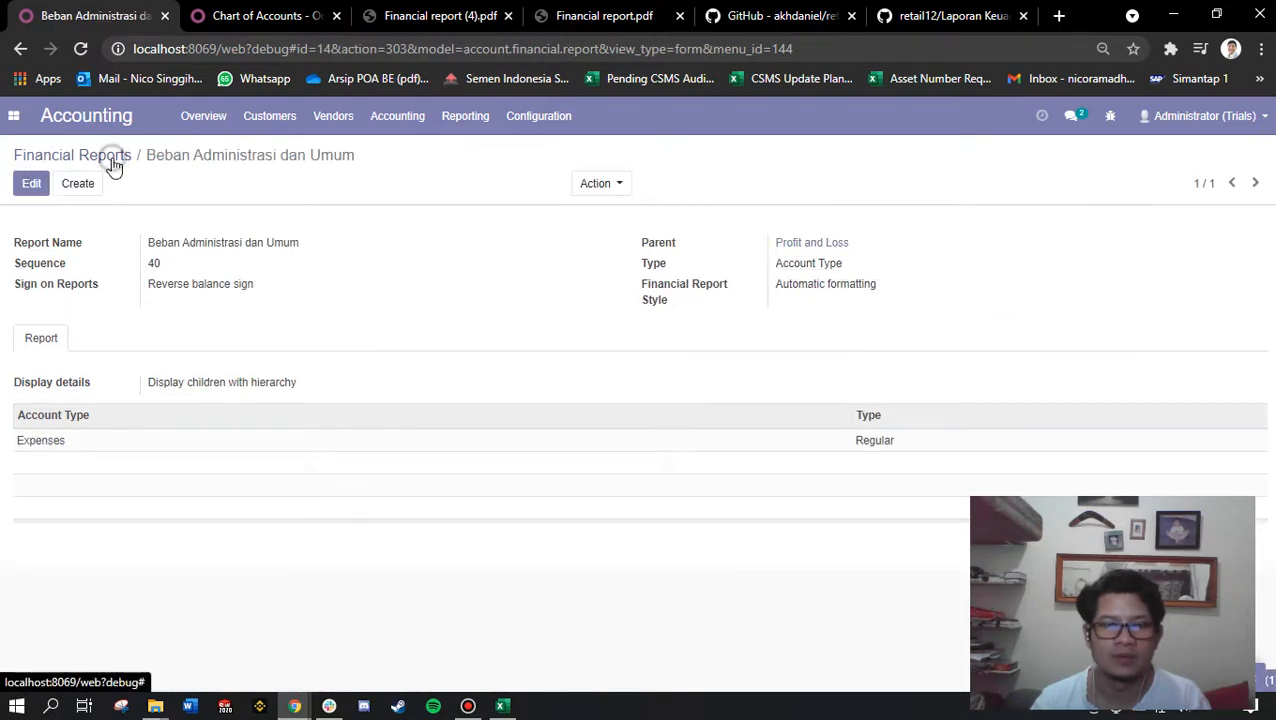
Create a new Odoo financial report entry named Pendapatan Lain - lain, copying the text from cell C114 of the Laba Rugi sheet.
{"action": "left_click", "coordinate": [40, 188]}
{"action": "key", "text": "alt+Tab"}
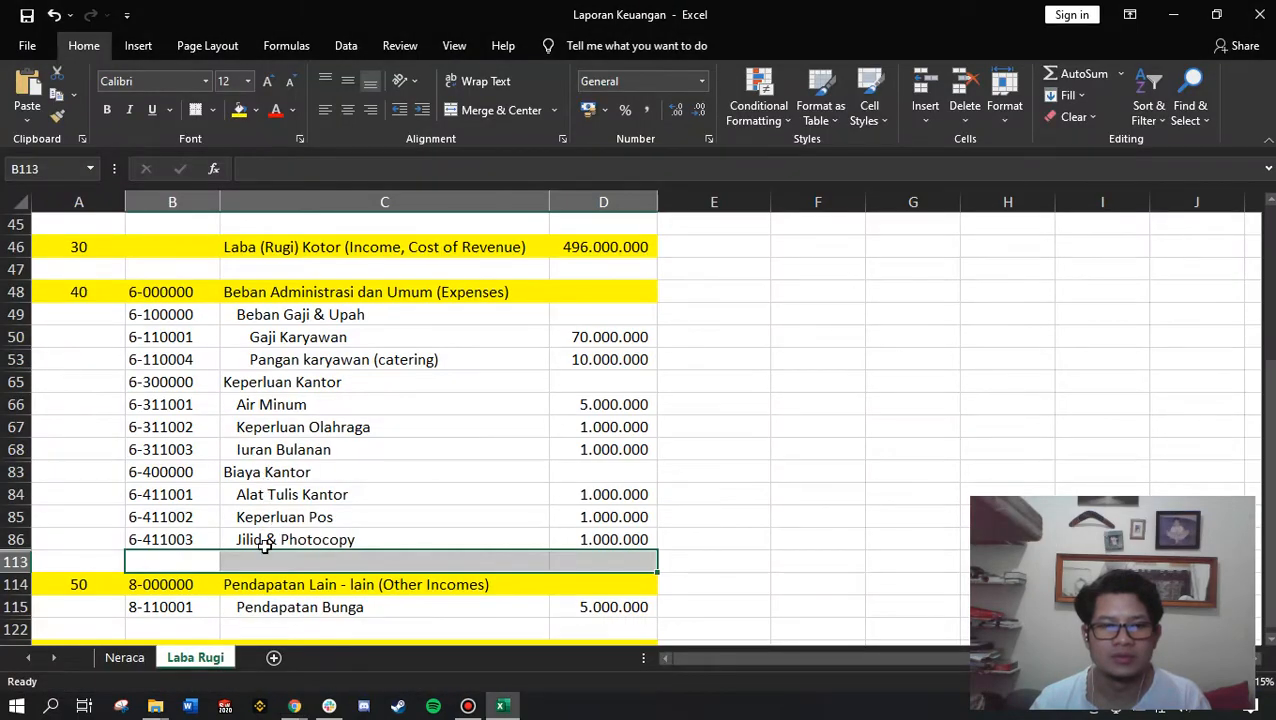
{"action": "scroll", "coordinate": [328, 457], "scroll_direction": "down", "scroll_amount": 3}
{"action": "double_click", "coordinate": [373, 427]}
{"action": "left_click_drag", "start_coordinate": [376, 427], "coordinate": [97, 424]}
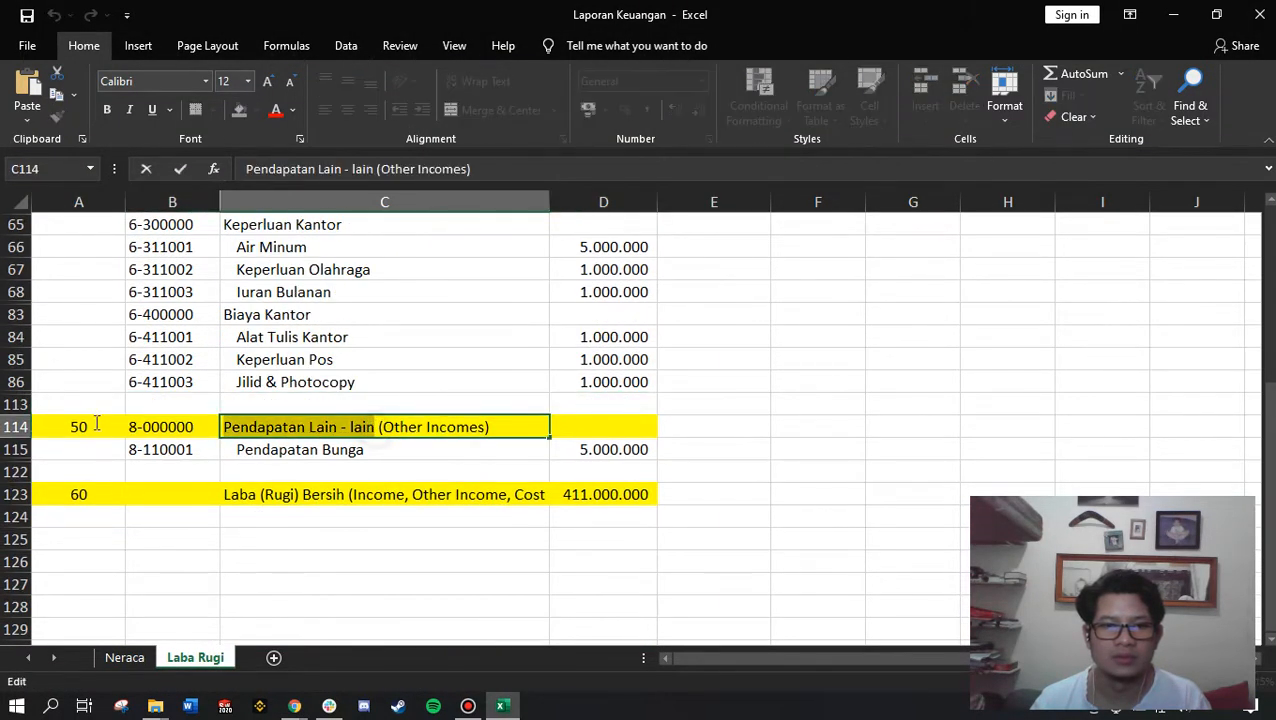
{"action": "key", "text": "ctrl+c"}
{"action": "key", "text": "alt+Tab"}
{"action": "key", "text": "ctrl+v"}
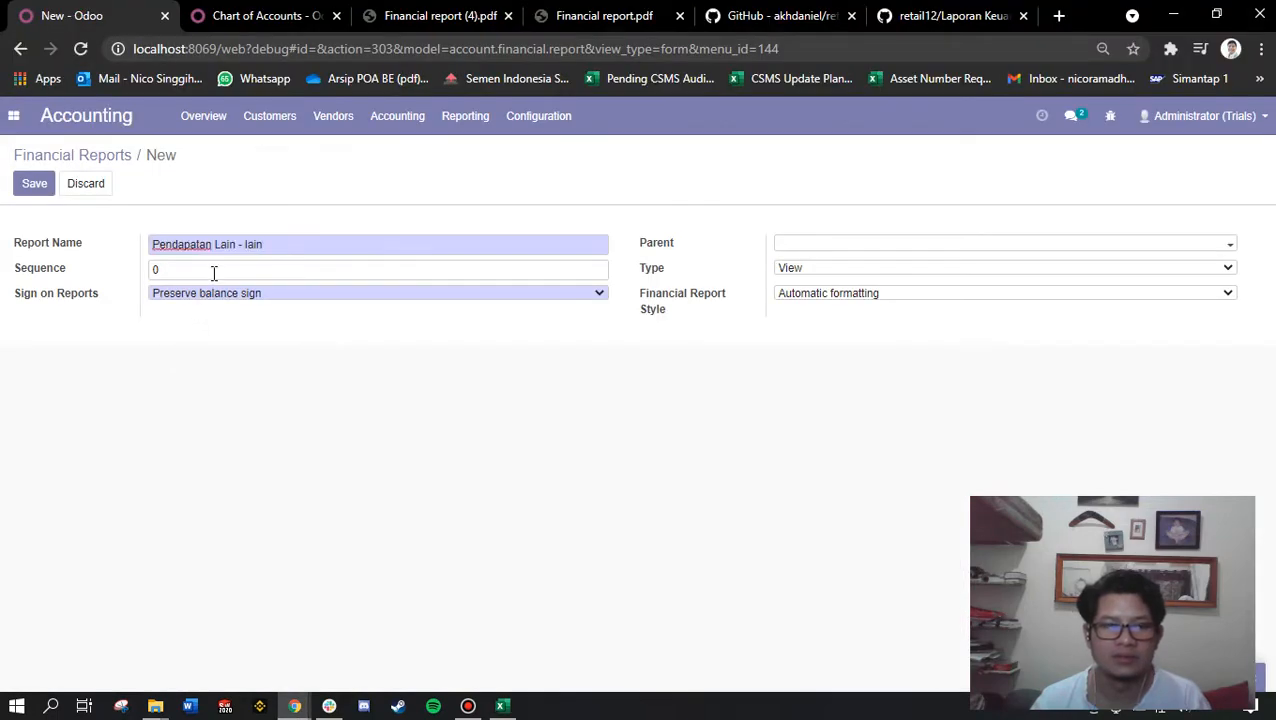
Set the entry's sequence to 50 and its sign on reports to Reverse balance sign.
{"action": "left_click", "coordinate": [213, 272]}
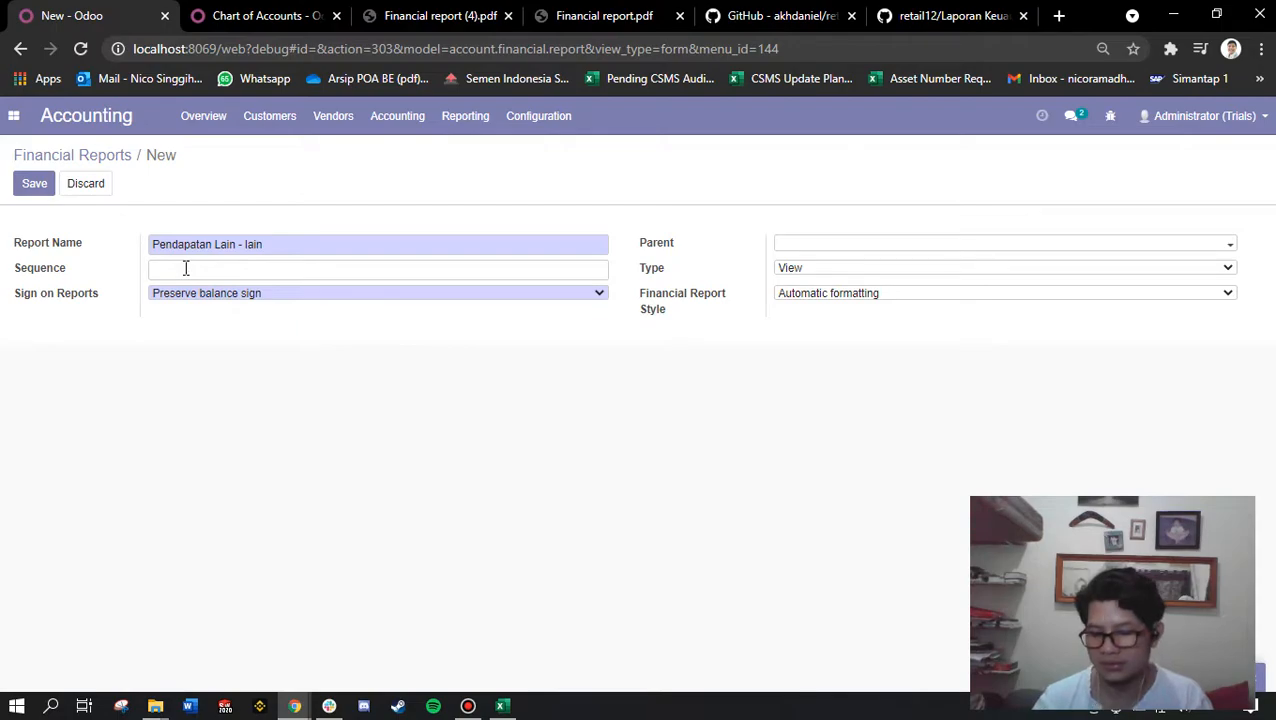
{"action": "type", "text": "50"}
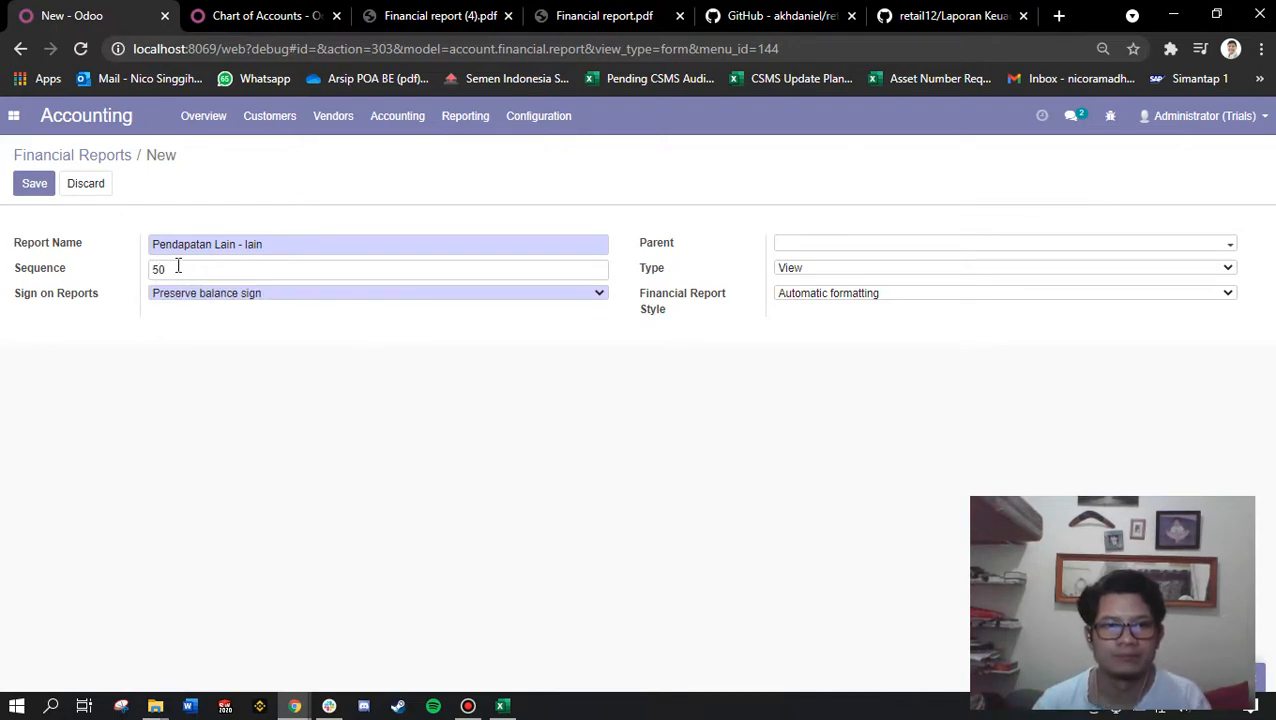
{"action": "left_click", "coordinate": [224, 300]}
{"action": "left_click", "coordinate": [205, 308]}
Assign Profit and Loss as the parent of Pendapatan Lain - lain and set its type to Account Type.
{"action": "left_click", "coordinate": [791, 253]}
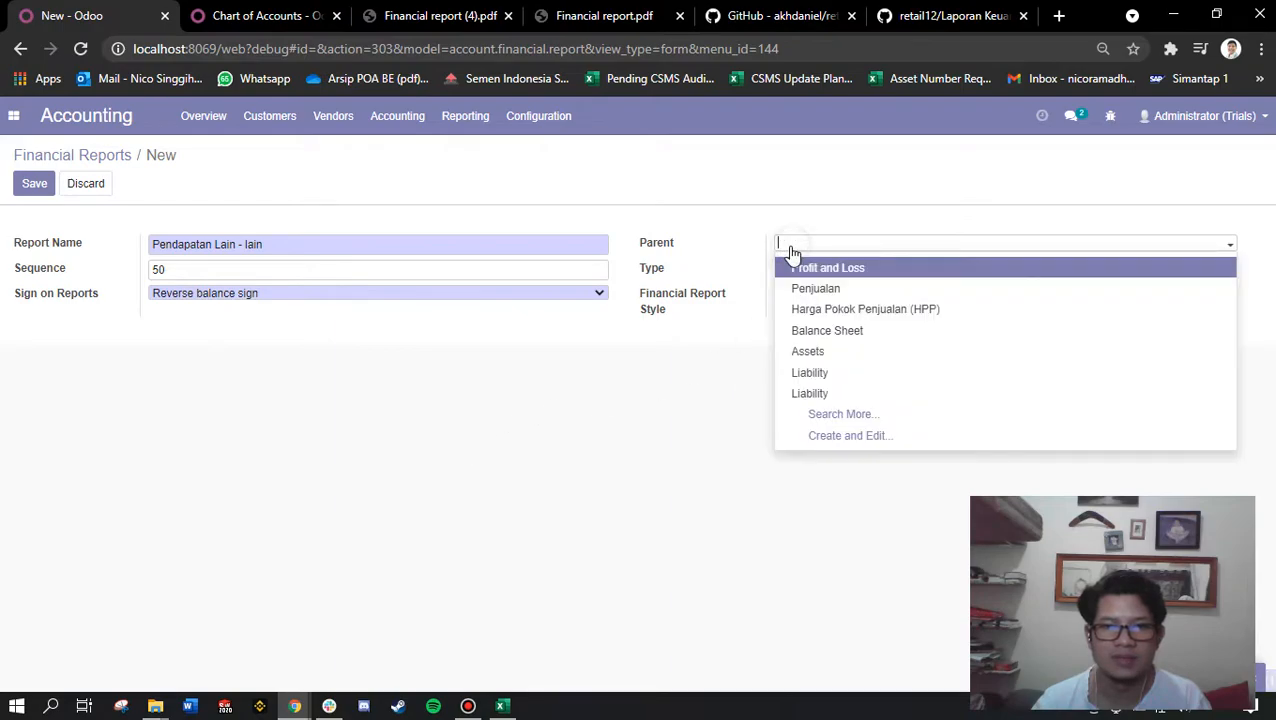
{"action": "left_click", "coordinate": [818, 272]}
{"action": "left_click", "coordinate": [790, 272]}
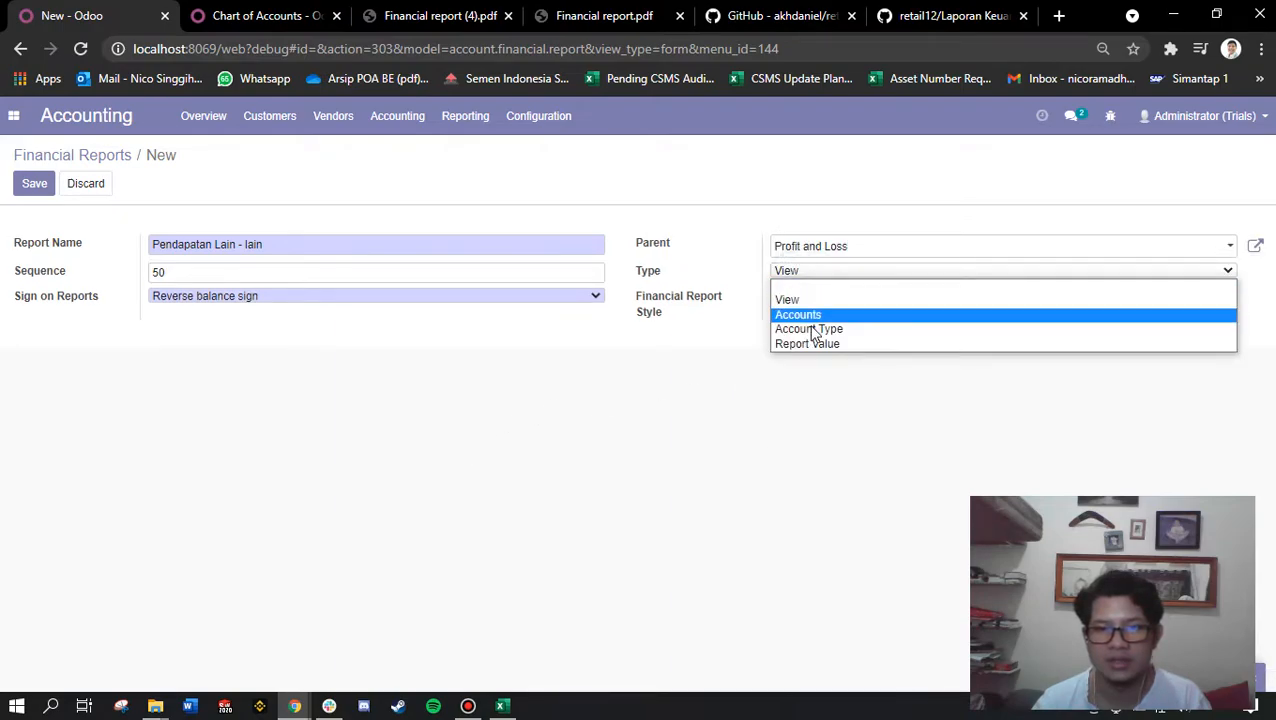
{"action": "left_click", "coordinate": [806, 327]}
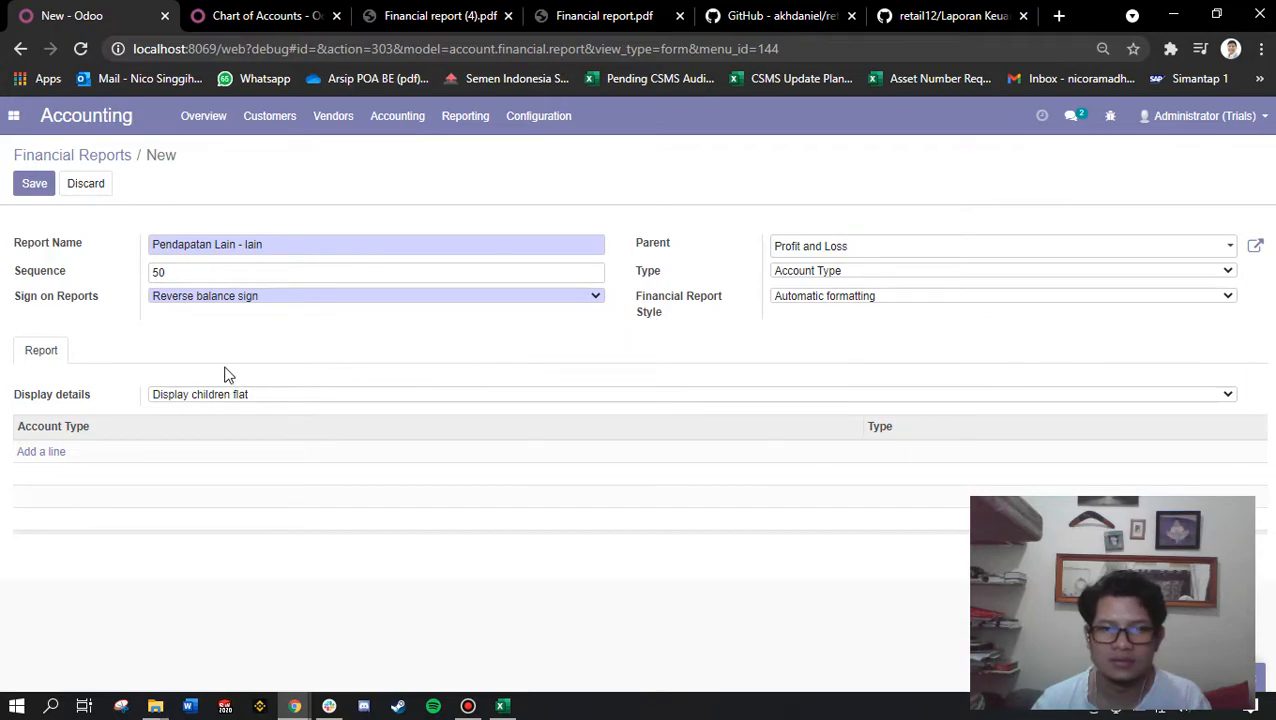
Check the Pendapatan Bunga row in the Laba Rugi sheet, and set the entry's display details to Display children with hierarchy.
{"action": "key", "text": "alt+Tab"}
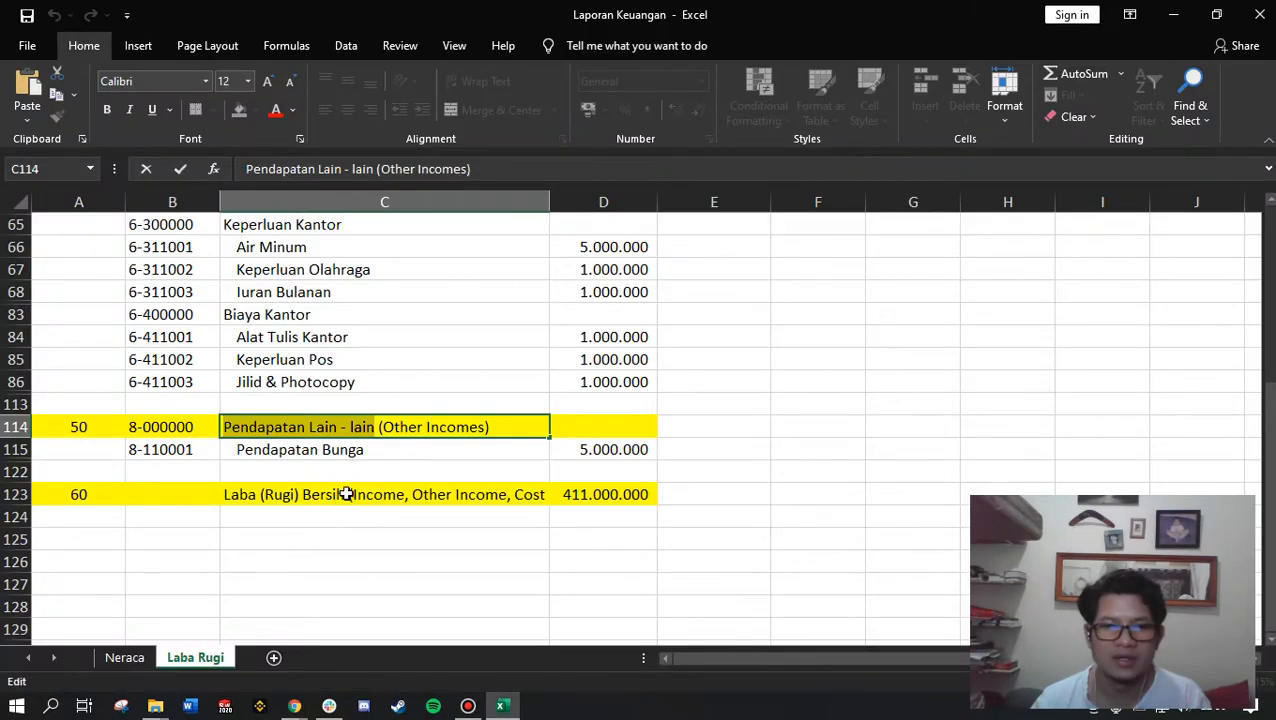
{"action": "left_click", "coordinate": [358, 449]}
{"action": "left_click_drag", "start_coordinate": [619, 451], "coordinate": [190, 455]}
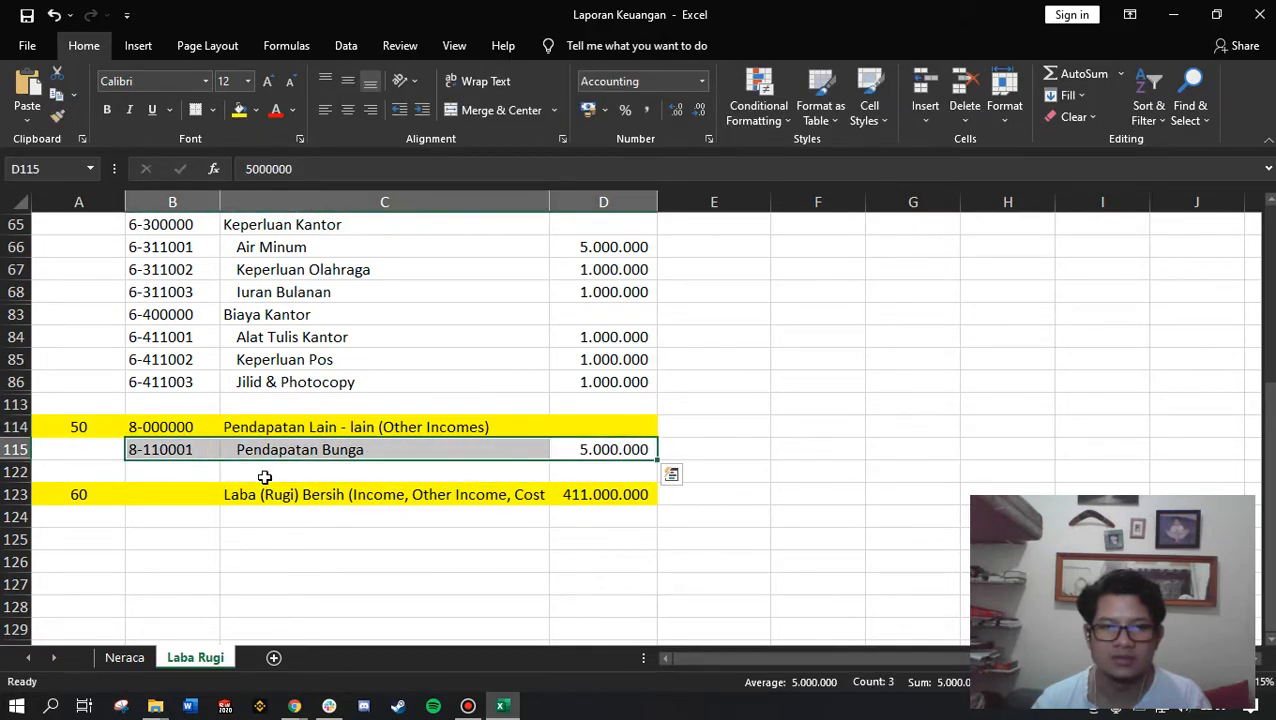
{"action": "scroll", "coordinate": [264, 477], "scroll_direction": "up", "scroll_amount": 1}
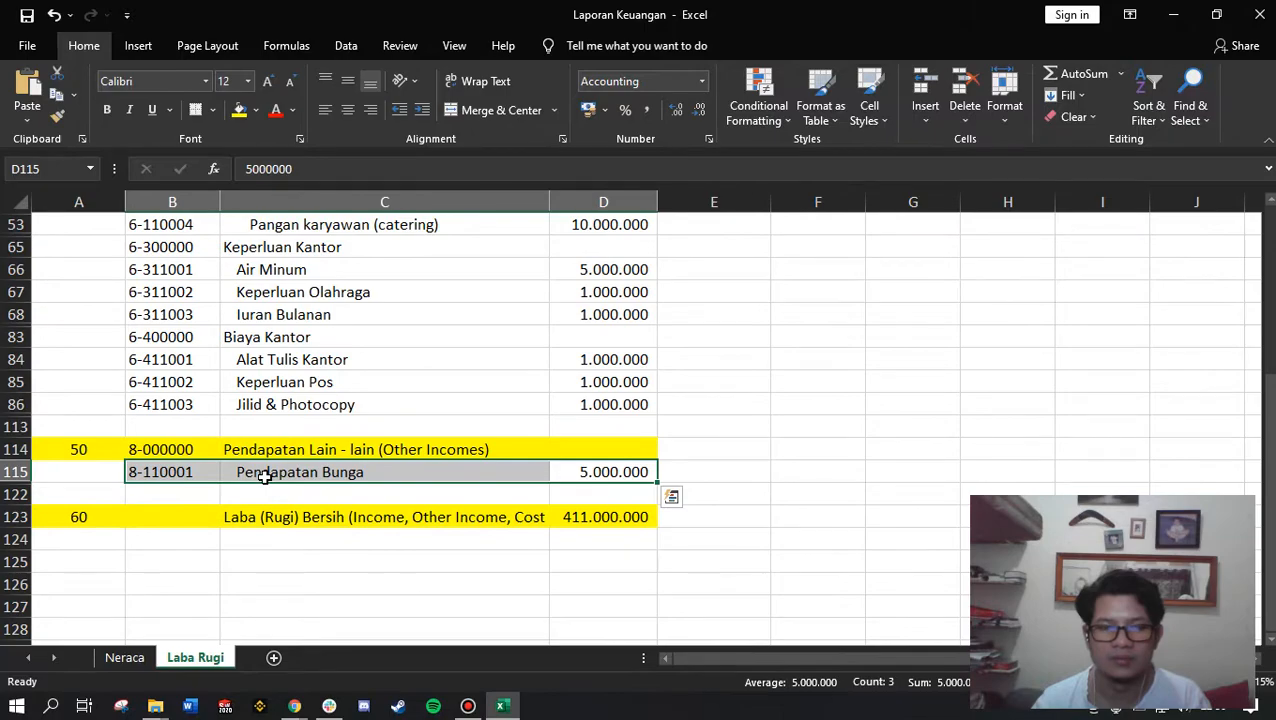
{"action": "scroll", "coordinate": [316, 481], "scroll_direction": "up", "scroll_amount": 1}
{"action": "scroll", "coordinate": [330, 481], "scroll_direction": "down", "scroll_amount": 1}
{"action": "left_click_drag", "start_coordinate": [160, 472], "coordinate": [567, 493]}
{"action": "left_click", "coordinate": [567, 493]}
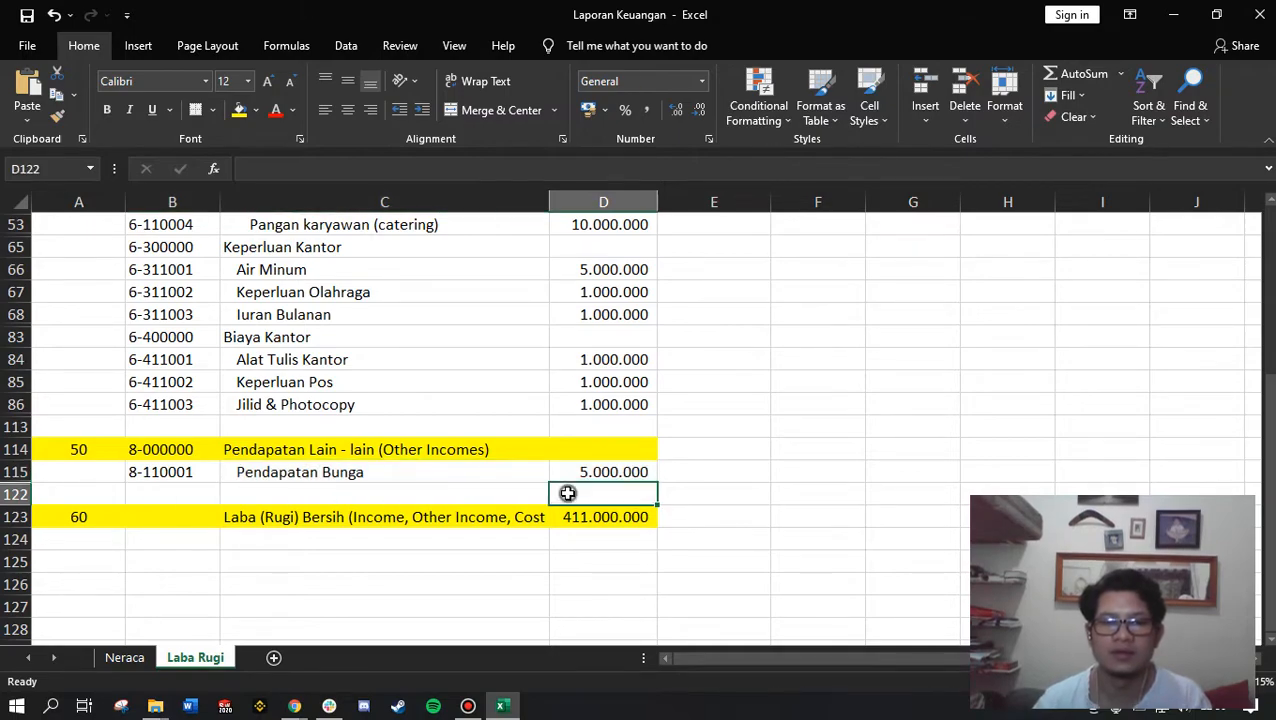
{"action": "key", "text": "alt+Tab"}
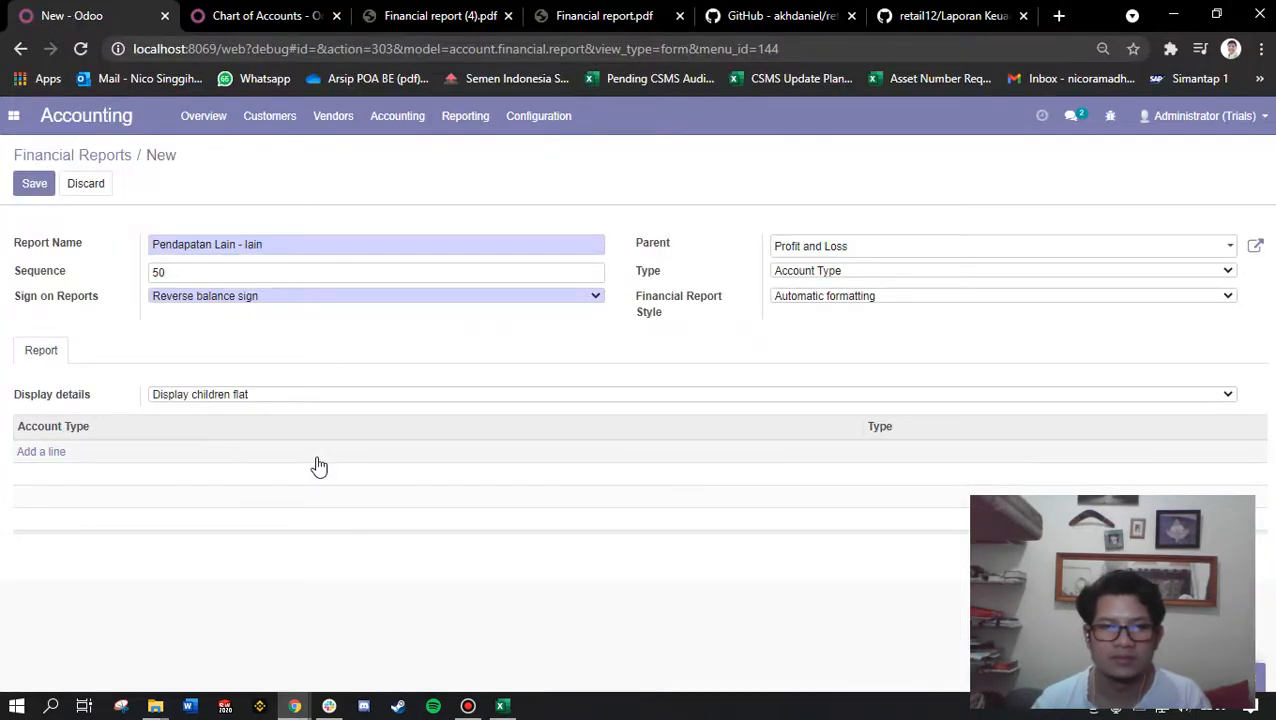
{"action": "left_click", "coordinate": [240, 394]}
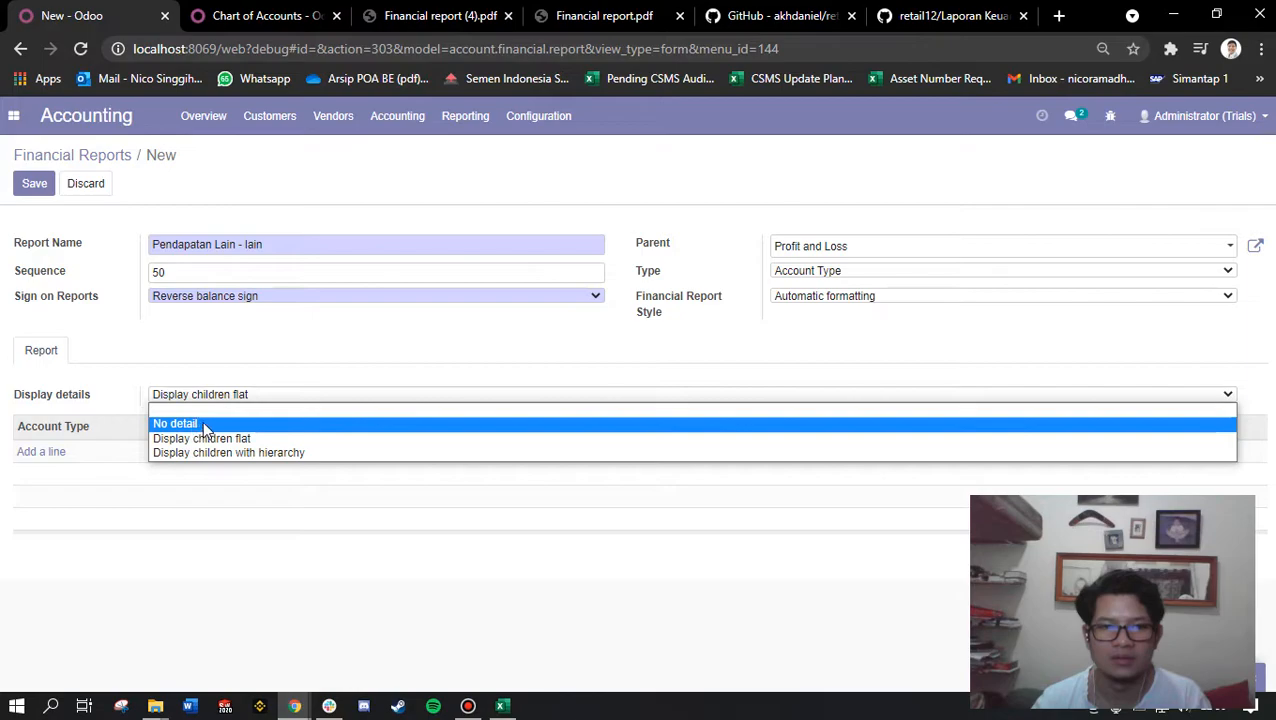
{"action": "left_click", "coordinate": [222, 455]}
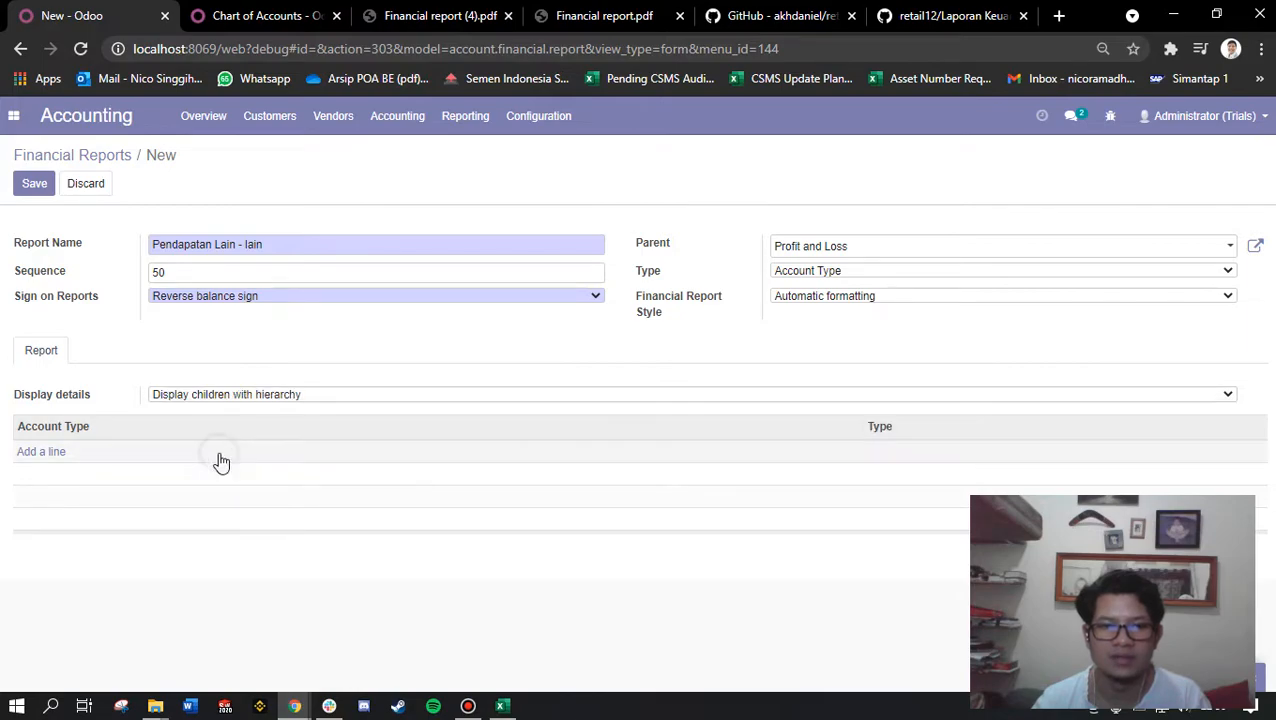
Add the Other Income account type to the Pendapatan Lain - lain entry, save it, and return to the Financial Reports list.
{"action": "left_click", "coordinate": [37, 455]}
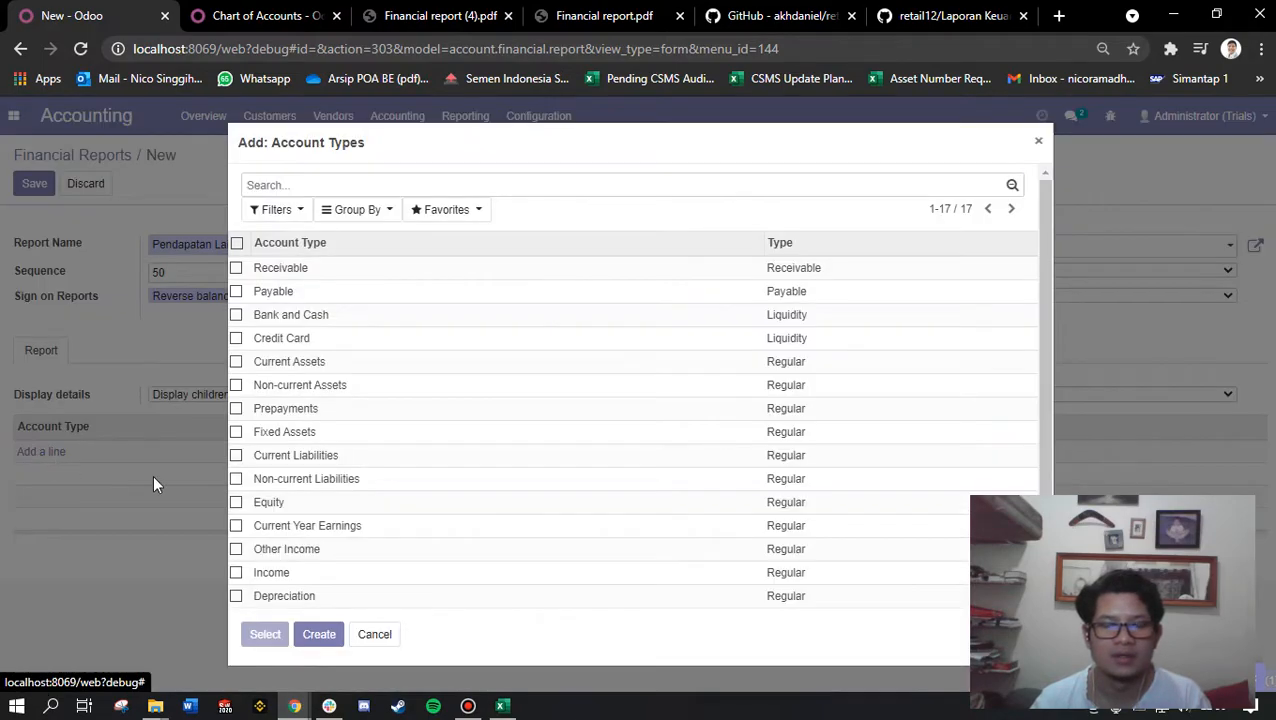
{"action": "key", "text": "alt+Tab"}
{"action": "key", "text": "alt+Tab"}
{"action": "scroll", "coordinate": [358, 480], "scroll_direction": "down", "scroll_amount": 1}
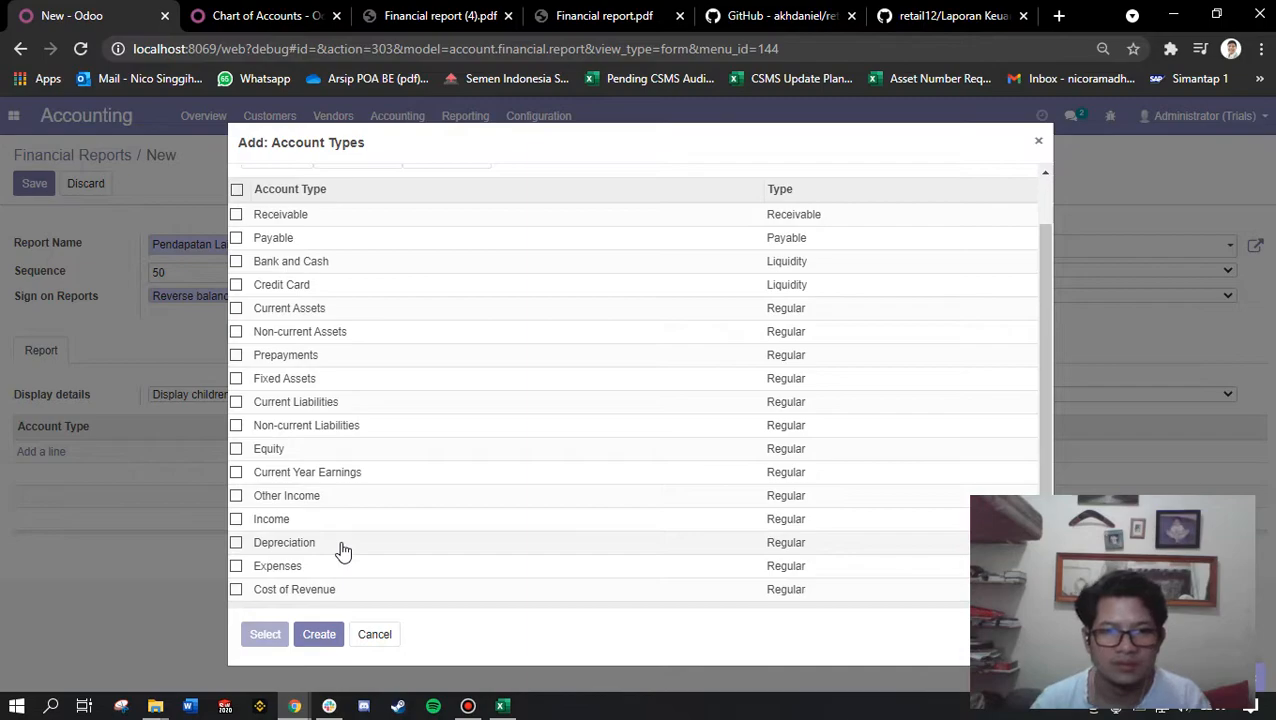
{"action": "left_click", "coordinate": [300, 497]}
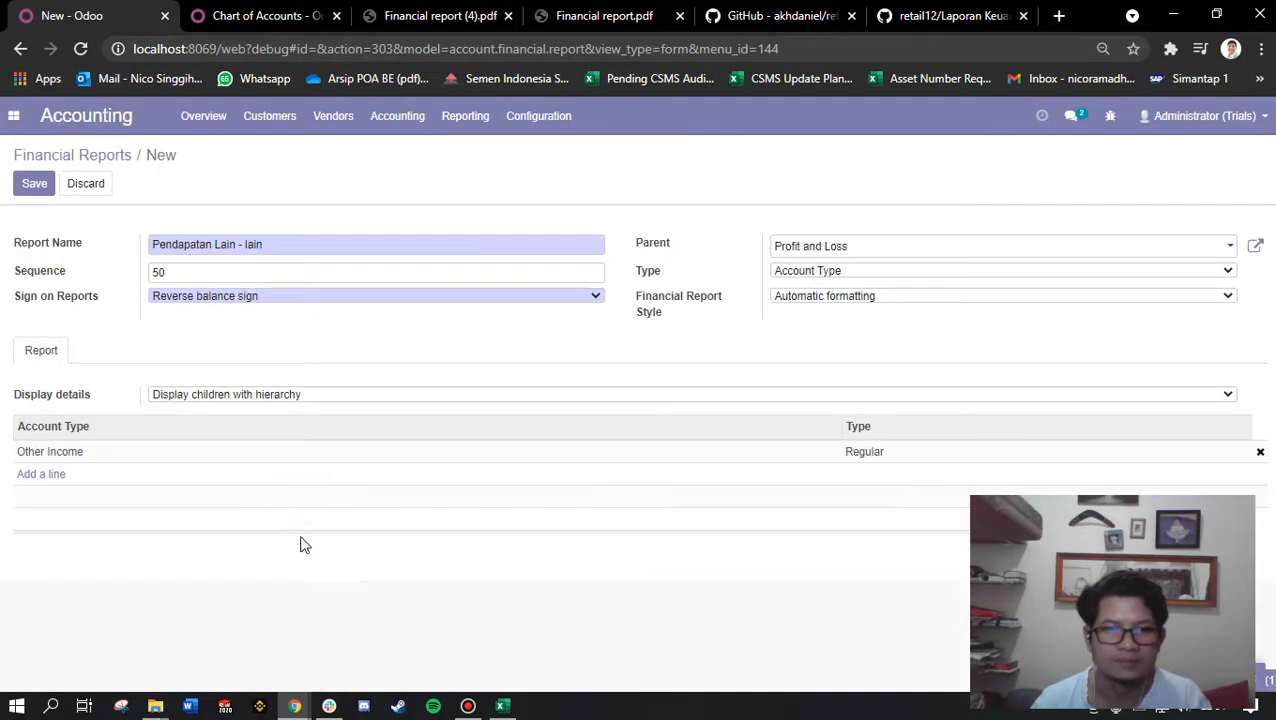
{"action": "left_click", "coordinate": [33, 185]}
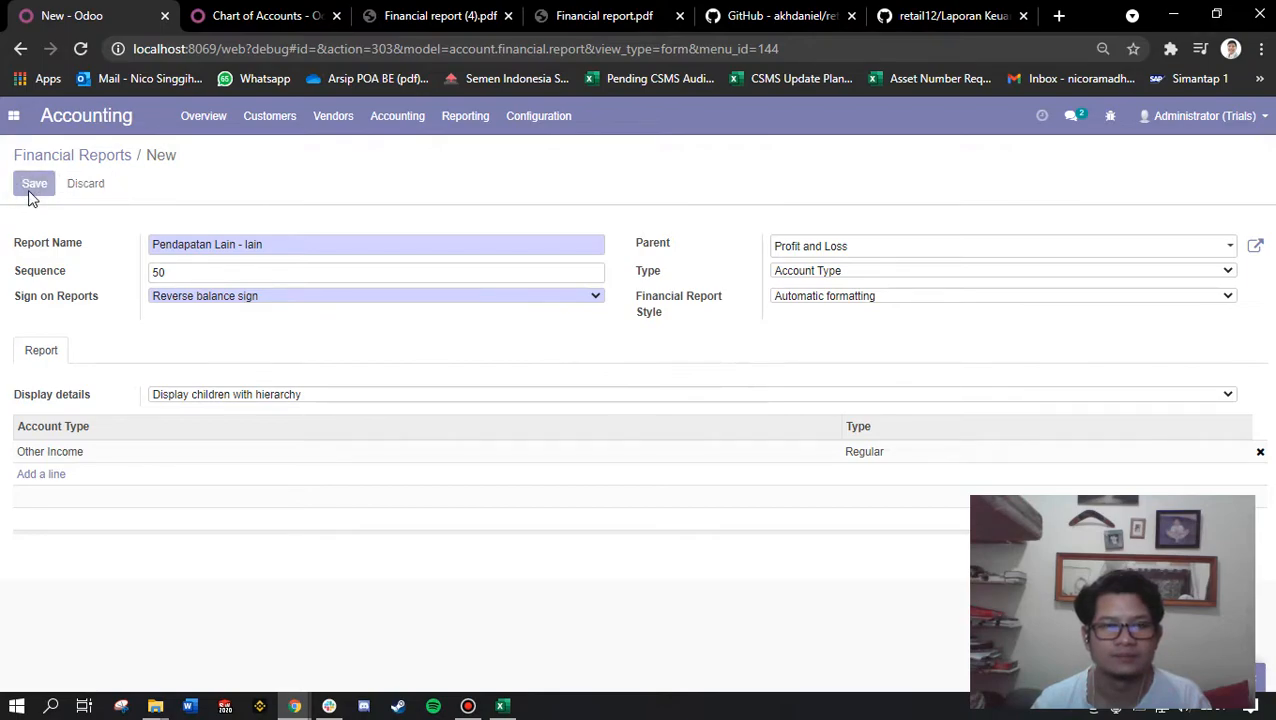
{"action": "left_click", "coordinate": [101, 158]}
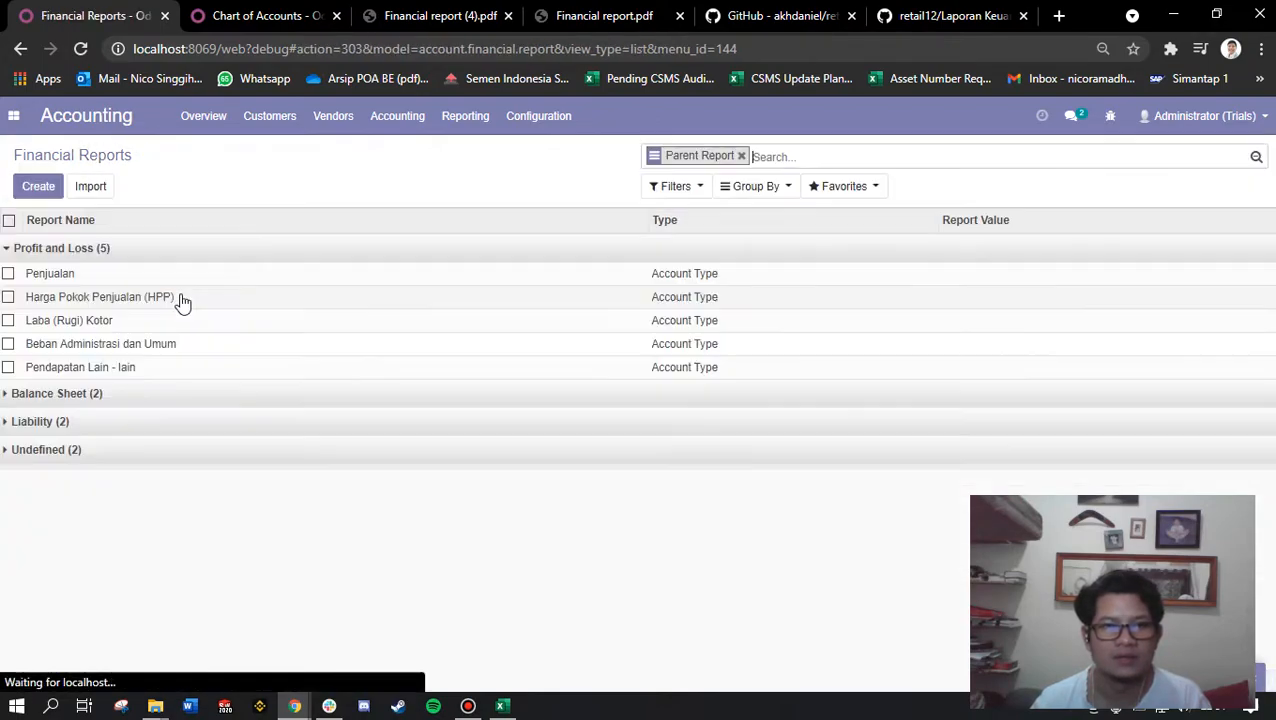
Create a new Odoo financial report entry named Laba (Rugi) Bersih, copying the text from cell C123 of the Laba Rugi sheet.
{"action": "left_click", "coordinate": [32, 190]}
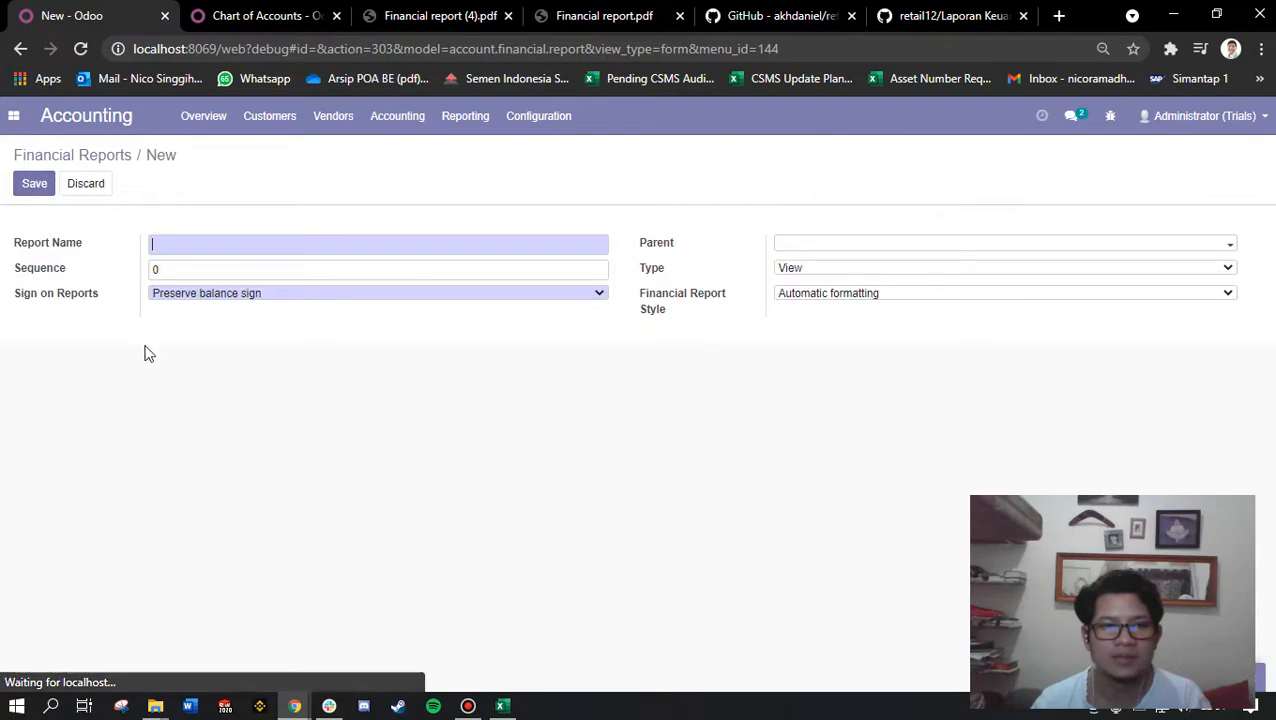
{"action": "key", "text": "alt+Tab"}
{"action": "left_click", "coordinate": [262, 517]}
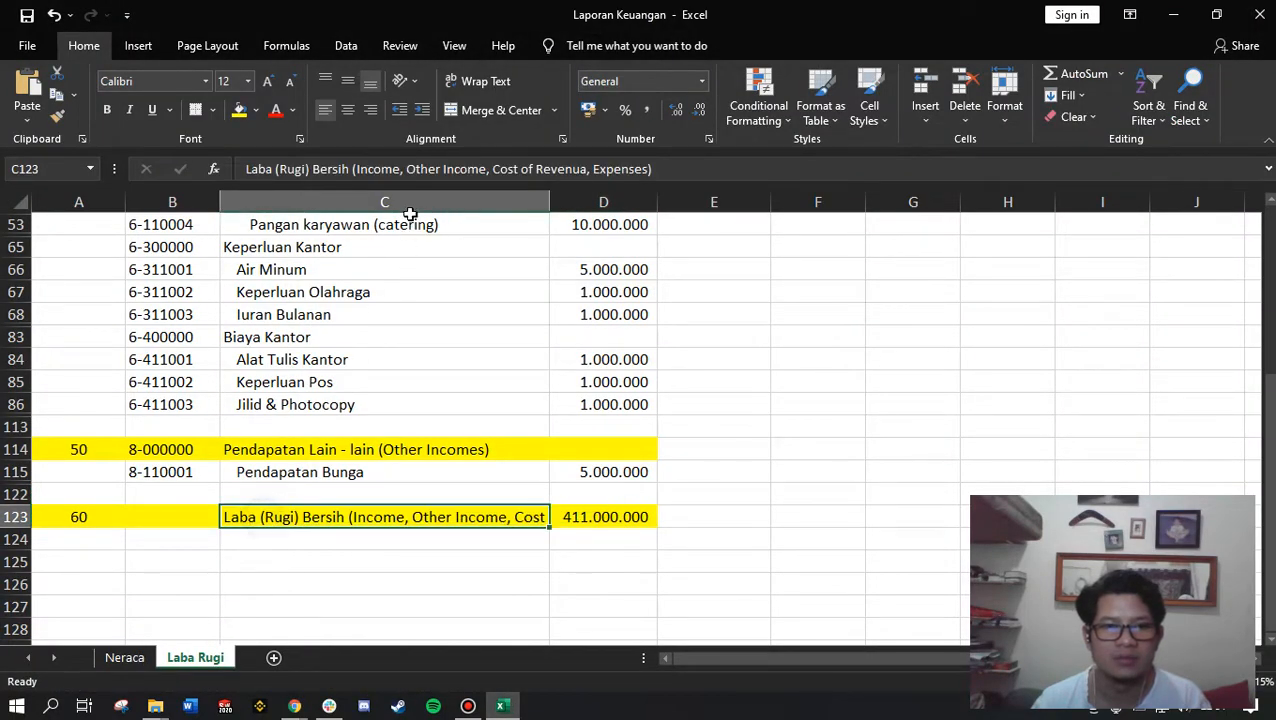
{"action": "left_click_drag", "start_coordinate": [352, 167], "coordinate": [172, 167]}
{"action": "key", "text": "ctrl+c"}
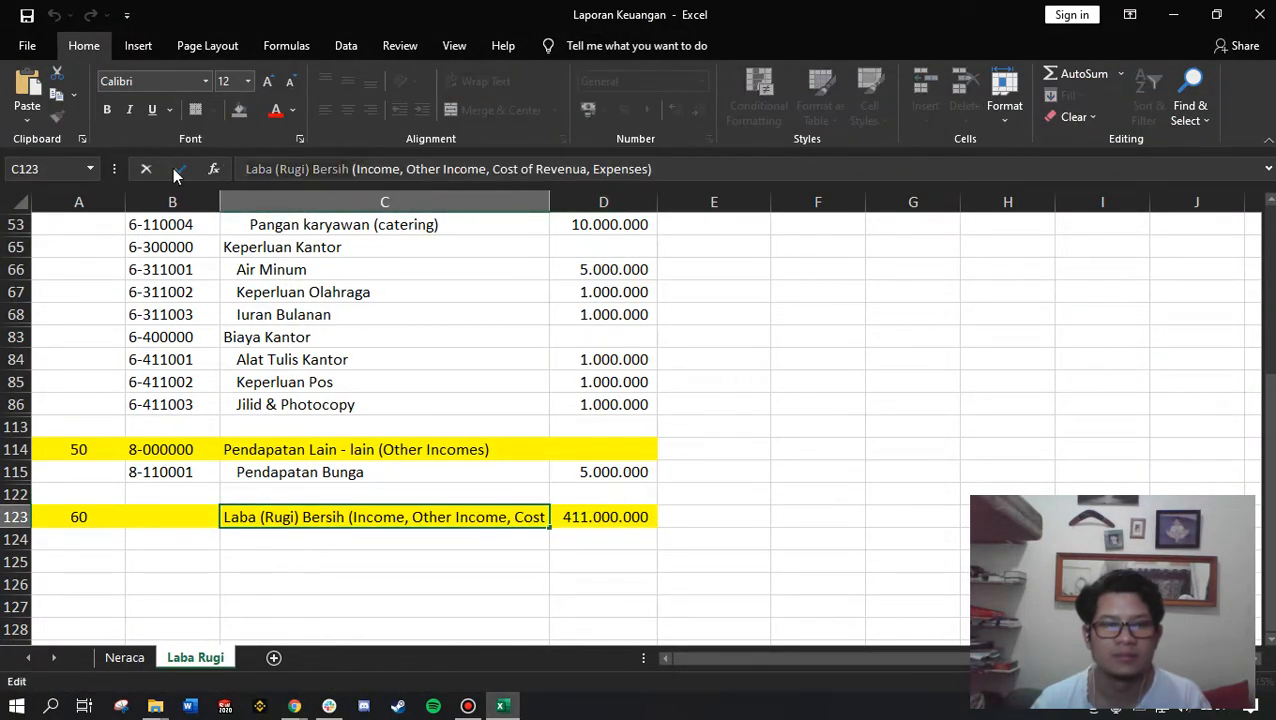
{"action": "key", "text": "alt+Tab"}
{"action": "key", "text": "ctrl+v"}
{"action": "key", "text": "Tab"}
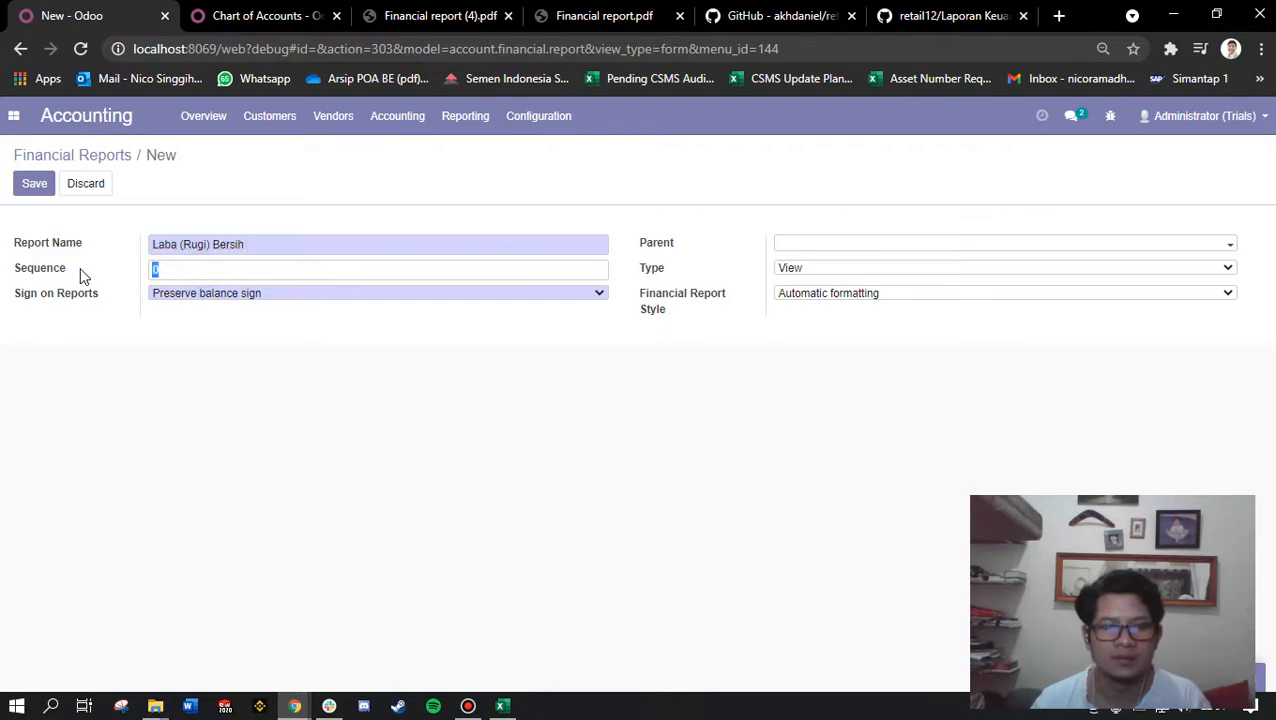
Set the Laba (Rugi) Bersih entry's sequence to 60 and its sign on reports to Reverse balance sign.
{"action": "type", "text": "60"}
{"action": "left_click", "coordinate": [157, 298]}
{"action": "left_click", "coordinate": [185, 305]}
Assign Profit and Loss as the parent of Laba (Rugi) Bersih and set its type to Account Type.
{"action": "left_click", "coordinate": [786, 243]}
{"action": "left_click", "coordinate": [830, 268]}
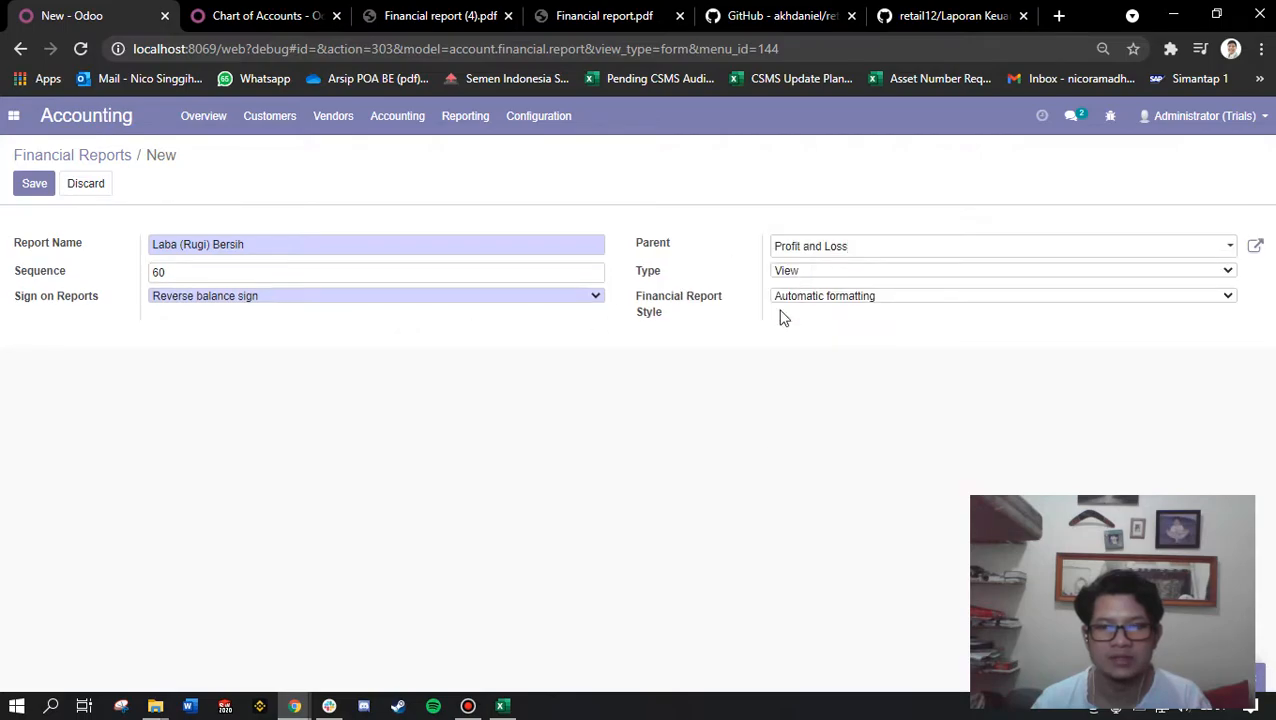
{"action": "left_click", "coordinate": [815, 277]}
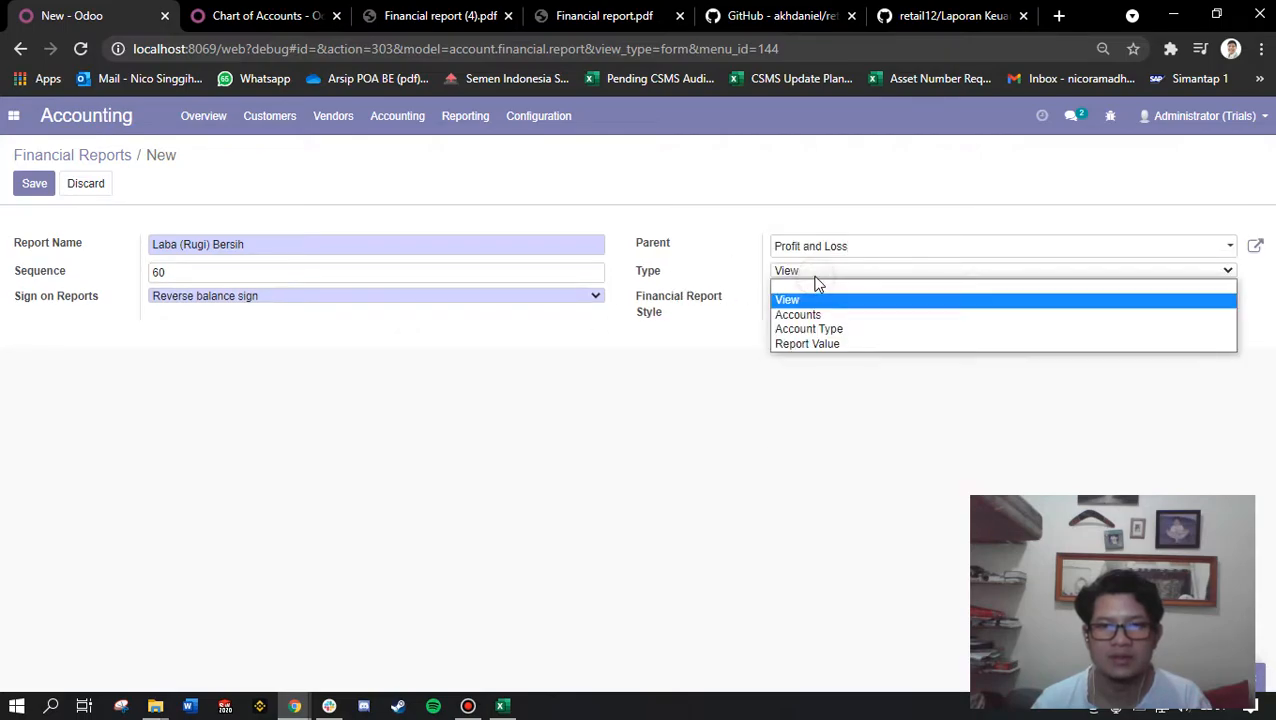
{"action": "left_click", "coordinate": [805, 328]}
Check the net profit formula in cell D123 of the Laba Rugi sheet, and set the entry's display details to No detail.
{"action": "key", "text": "alt+Tab"}
{"action": "left_click", "coordinate": [399, 578]}
{"action": "left_click", "coordinate": [595, 518]}
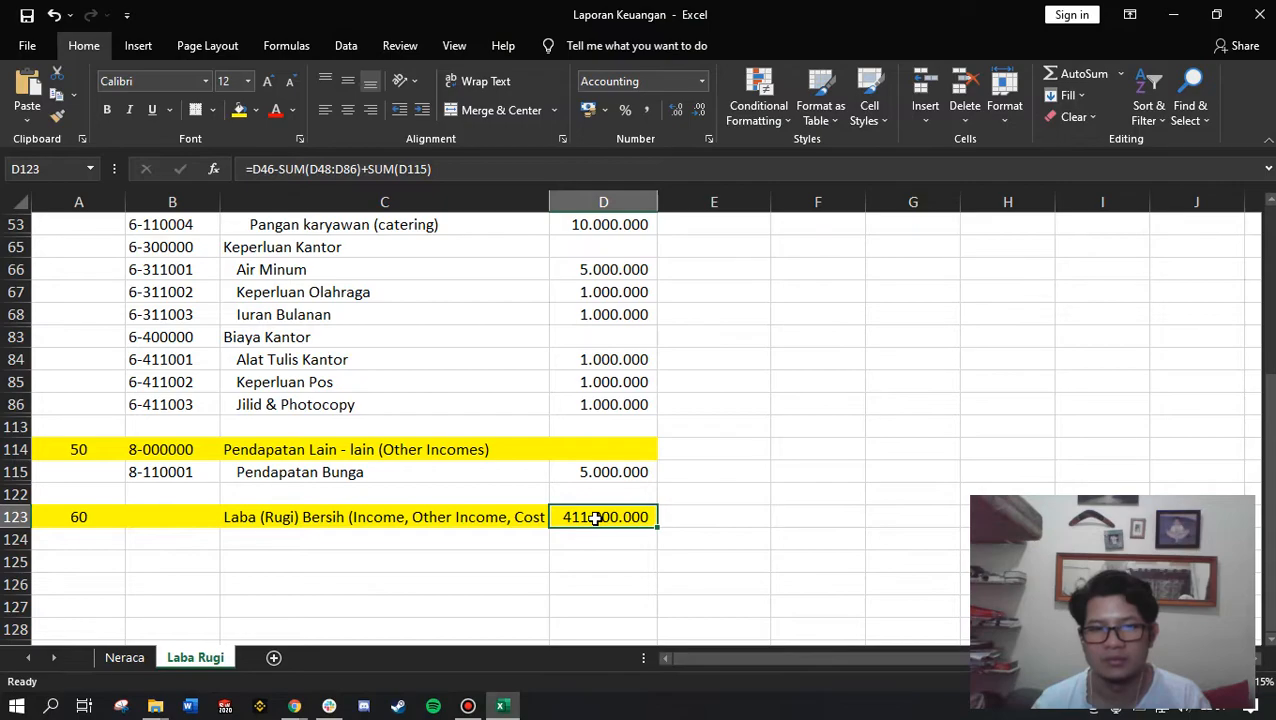
{"action": "key", "text": "alt+Tab"}
{"action": "left_click", "coordinate": [320, 396]}
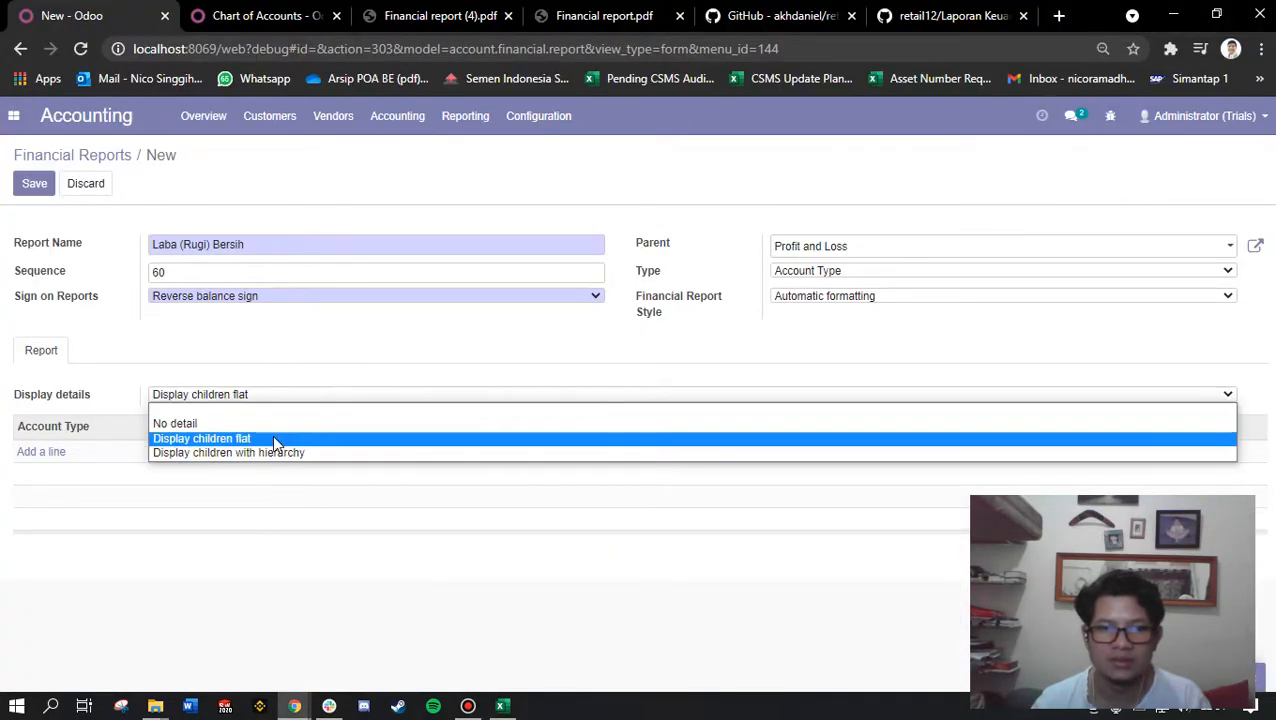
{"action": "left_click", "coordinate": [266, 428]}
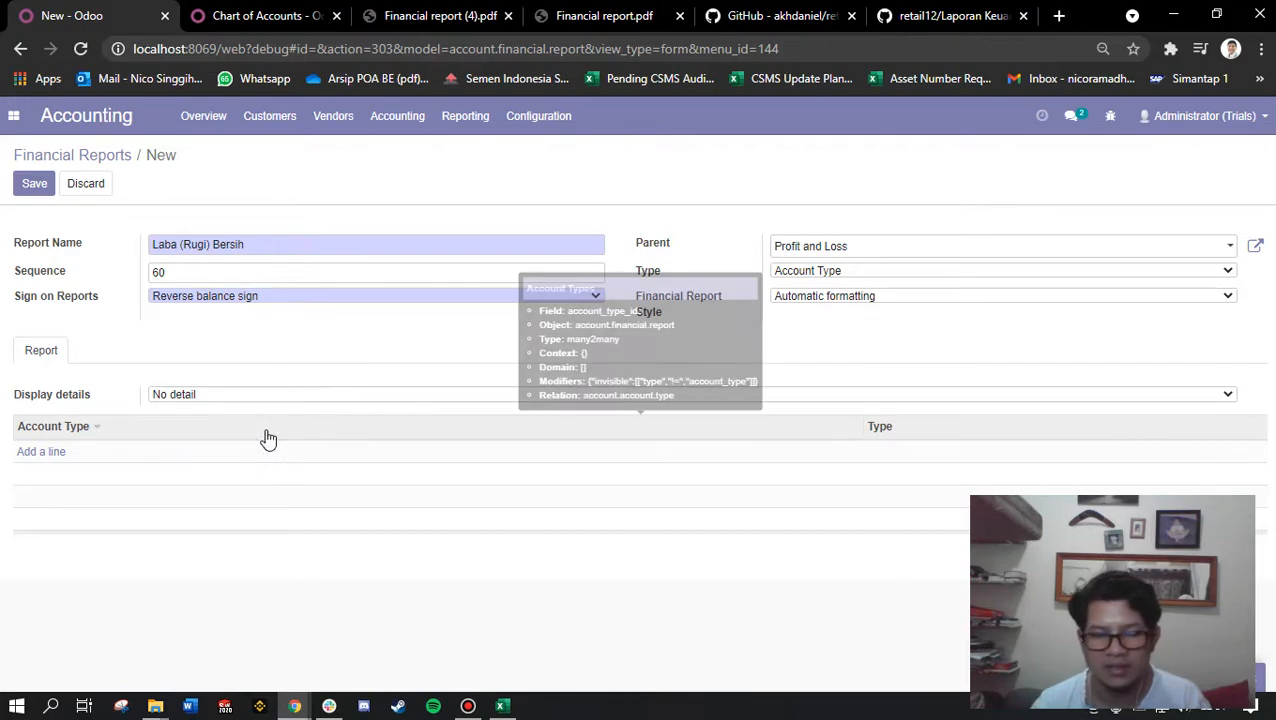
Add the Income and Other Income account types to Laba (Rugi) Bersih, following the label in cell C123.
{"action": "left_click", "coordinate": [45, 453]}
{"action": "key", "text": "alt+Tab"}
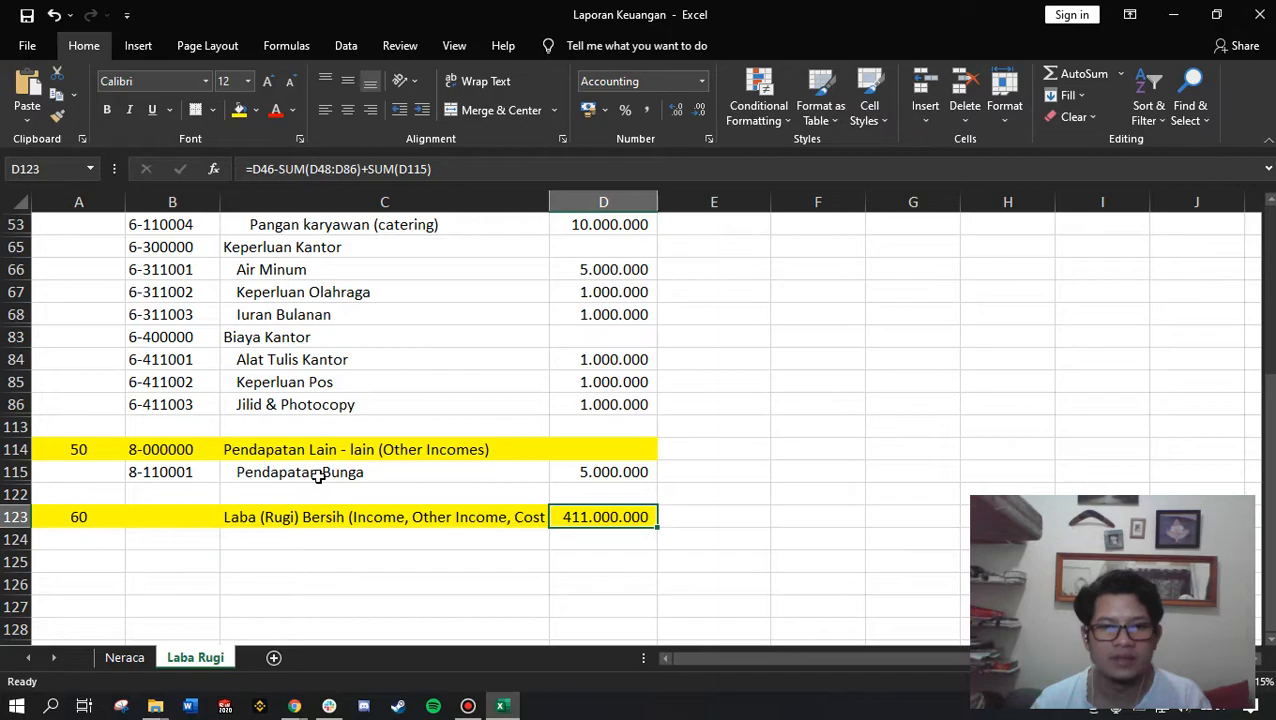
{"action": "left_click", "coordinate": [264, 514]}
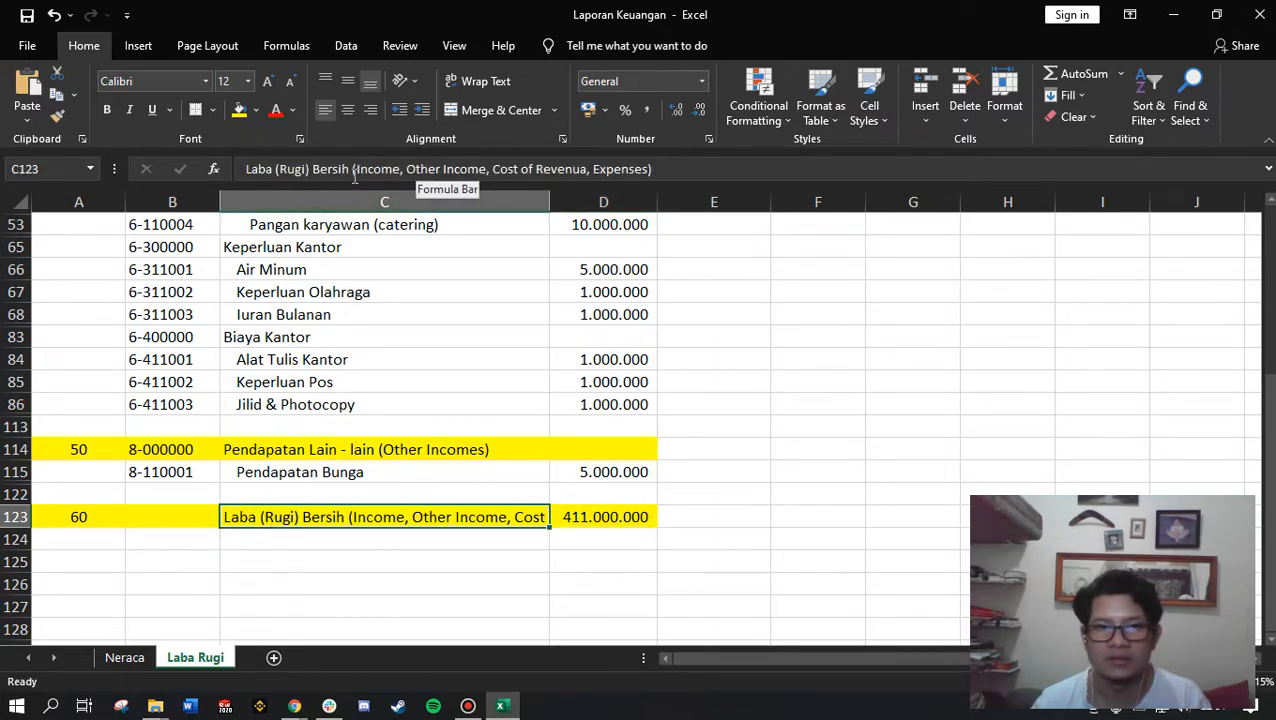
{"action": "left_click", "coordinate": [646, 169]}
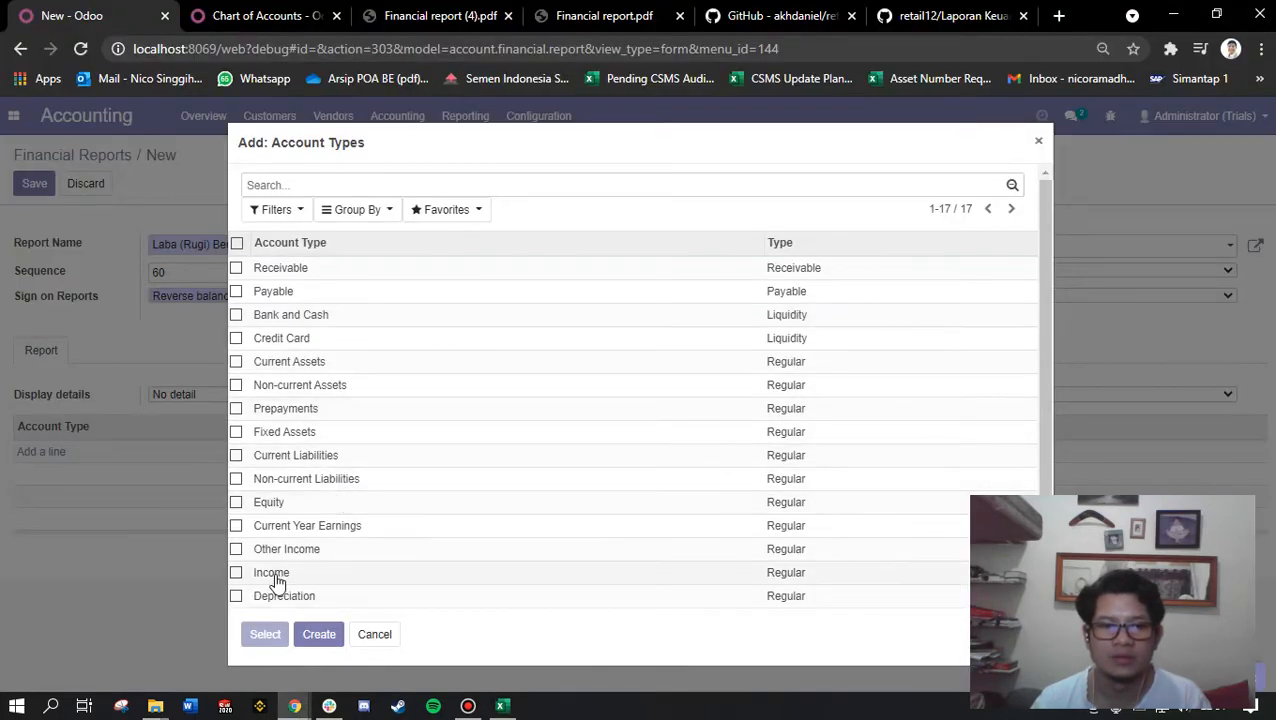
{"action": "scroll", "coordinate": [276, 575], "scroll_direction": "down", "scroll_amount": 1}
{"action": "left_click", "coordinate": [282, 520]}
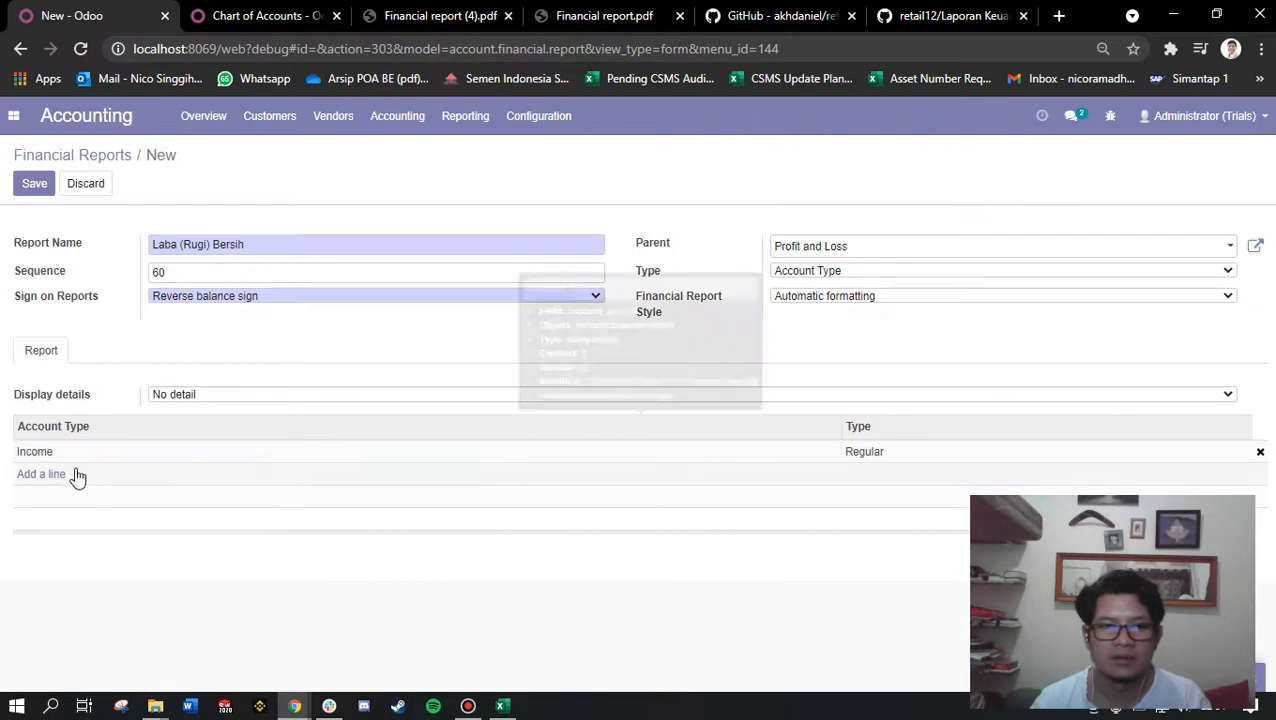
{"action": "left_click", "coordinate": [62, 476]}
{"action": "scroll", "coordinate": [300, 467], "scroll_direction": "down", "scroll_amount": 1}
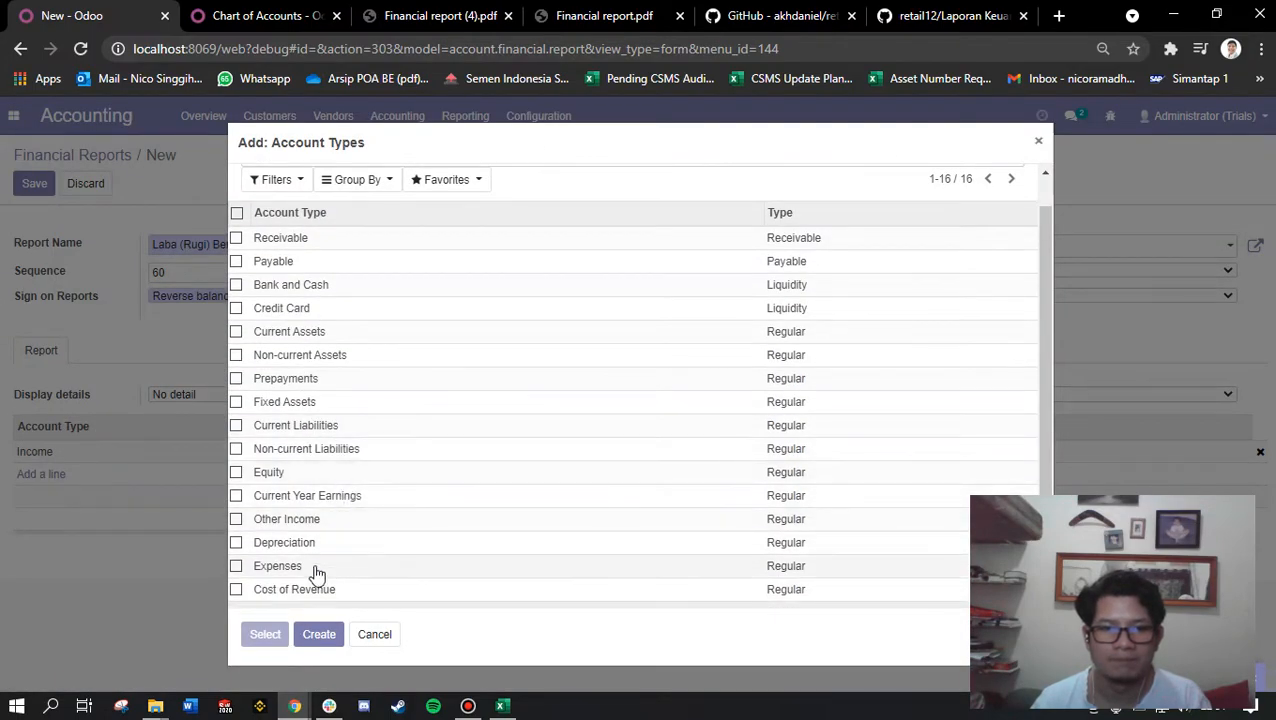
{"action": "left_click", "coordinate": [288, 520]}
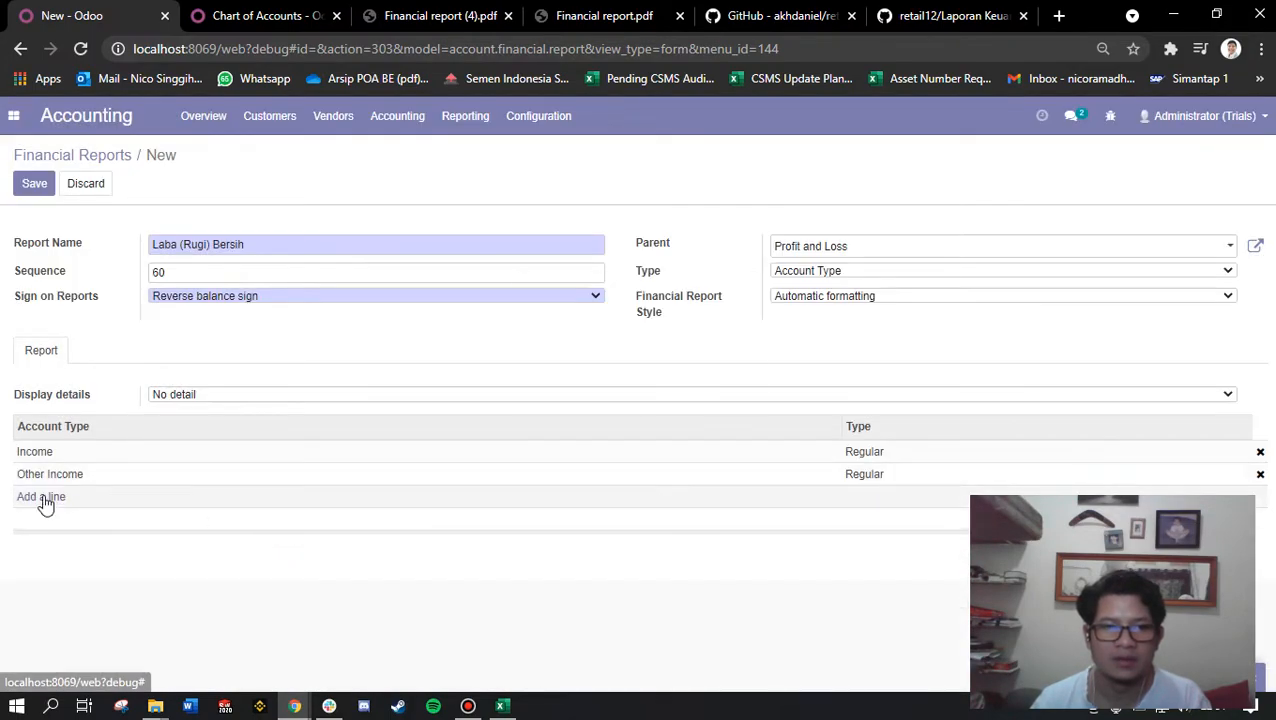
Add the Cost of Revenue and Expenses account types to Laba (Rugi) Bersih, save it, and return to the Financial Reports list.
{"action": "left_click", "coordinate": [48, 497]}
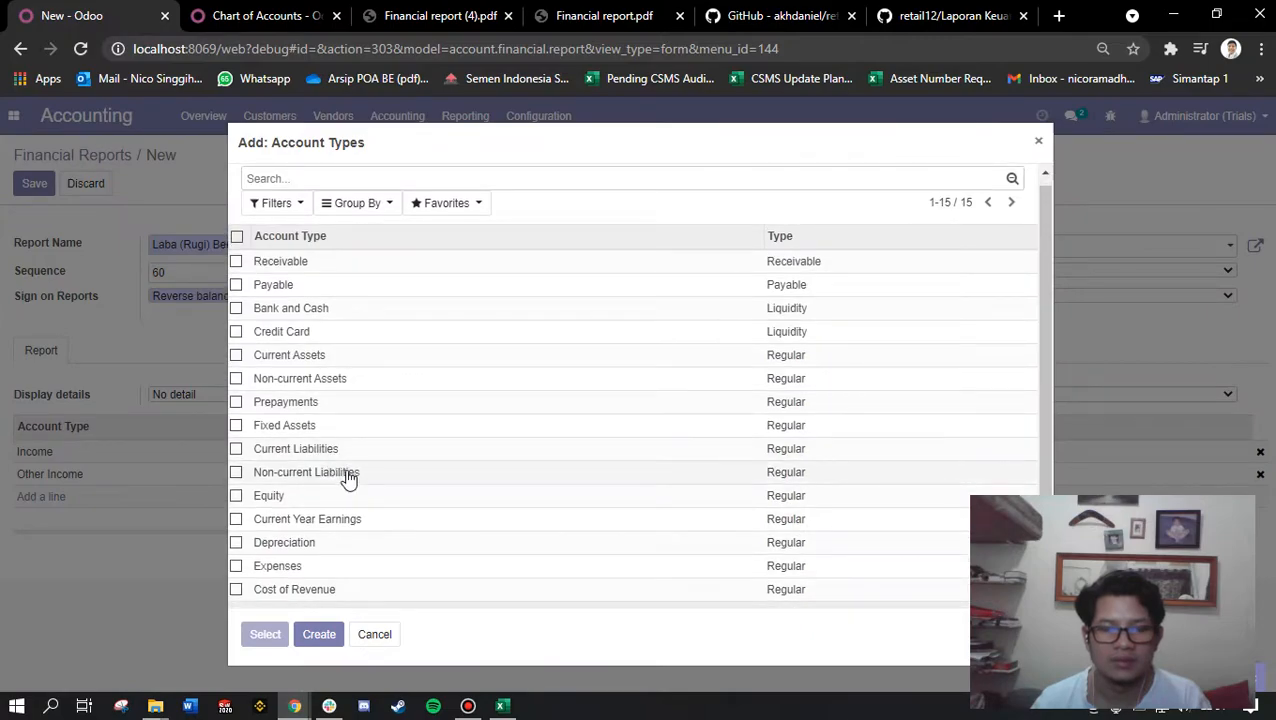
{"action": "left_click", "coordinate": [284, 592]}
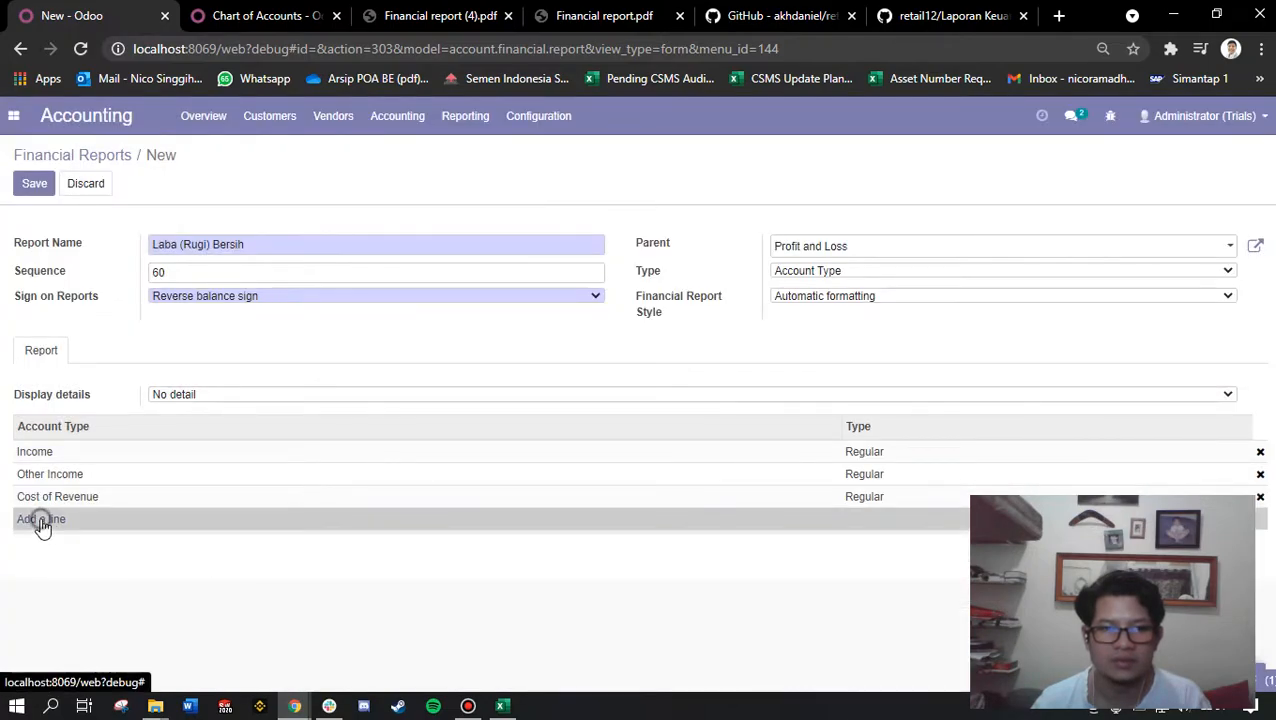
{"action": "left_click", "coordinate": [41, 519]}
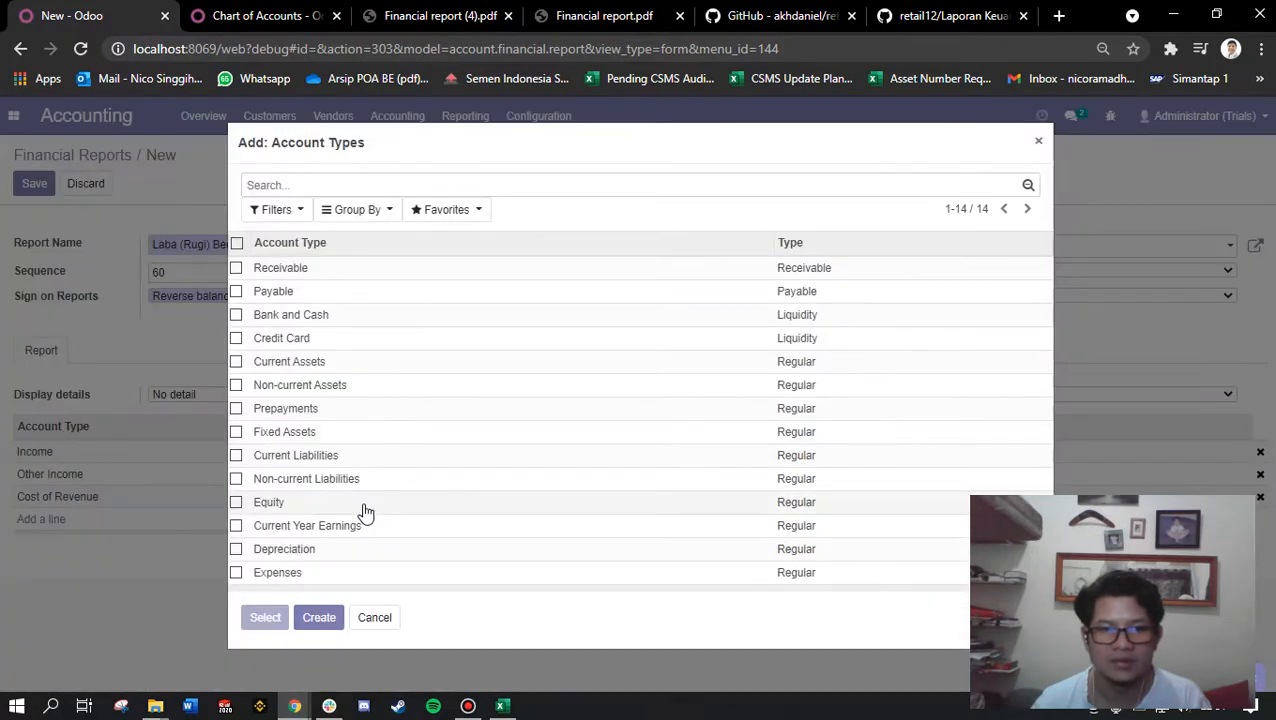
{"action": "left_click", "coordinate": [266, 576]}
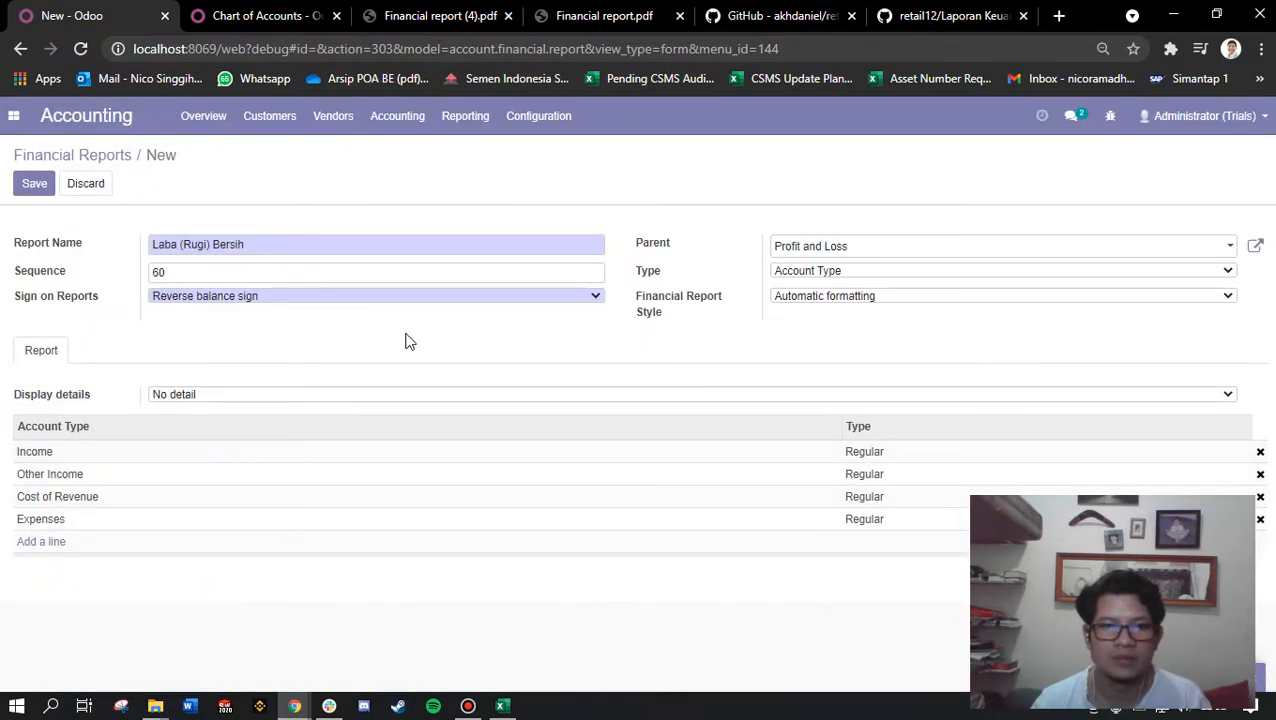
{"action": "left_click", "coordinate": [29, 184]}
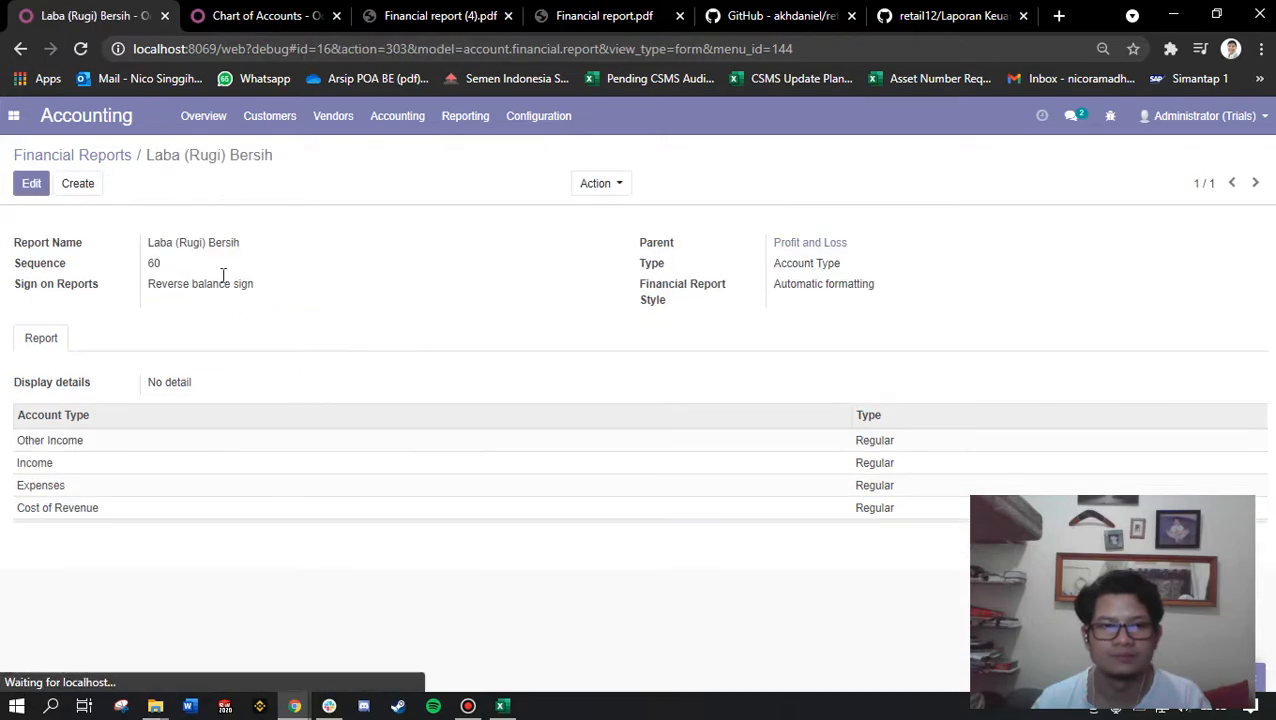
{"action": "left_click", "coordinate": [100, 157]}
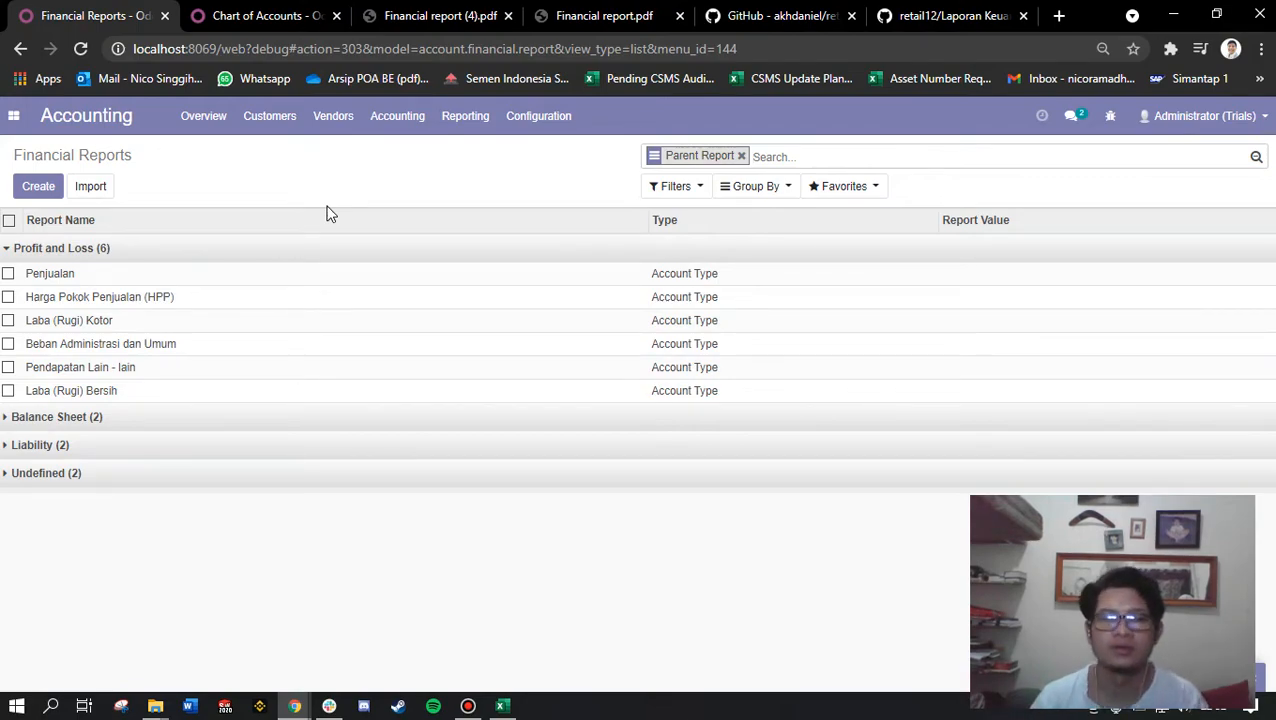
Print the Profit and Loss report with target moves set to All Entries, and open the downloaded PDF.
{"action": "left_click", "coordinate": [405, 120]}
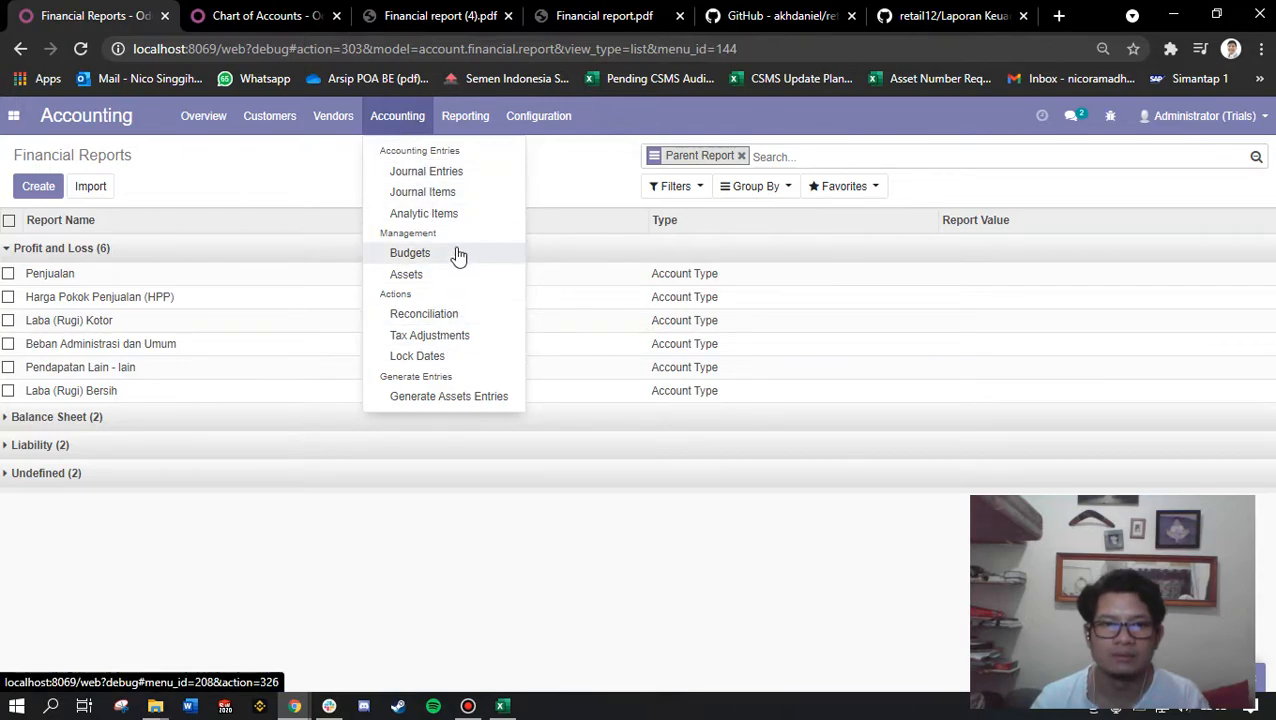
{"action": "mouse_move", "coordinate": [450, 104]}
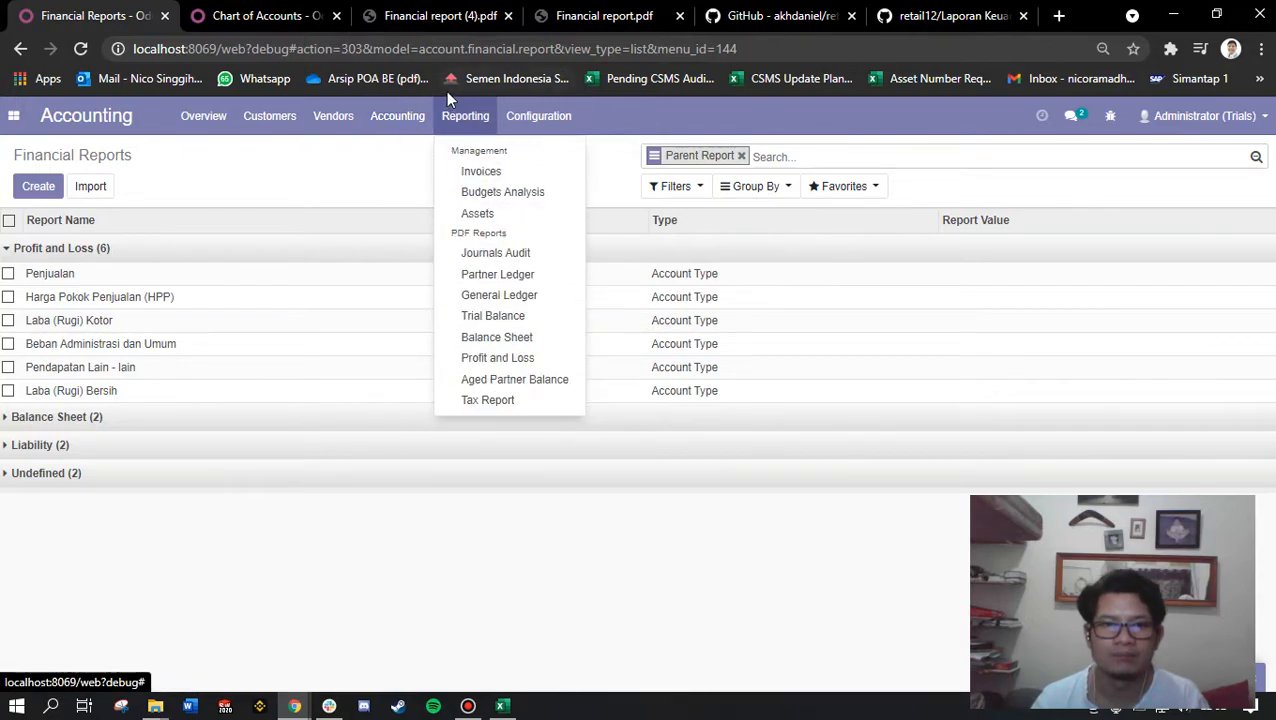
{"action": "left_click", "coordinate": [530, 360]}
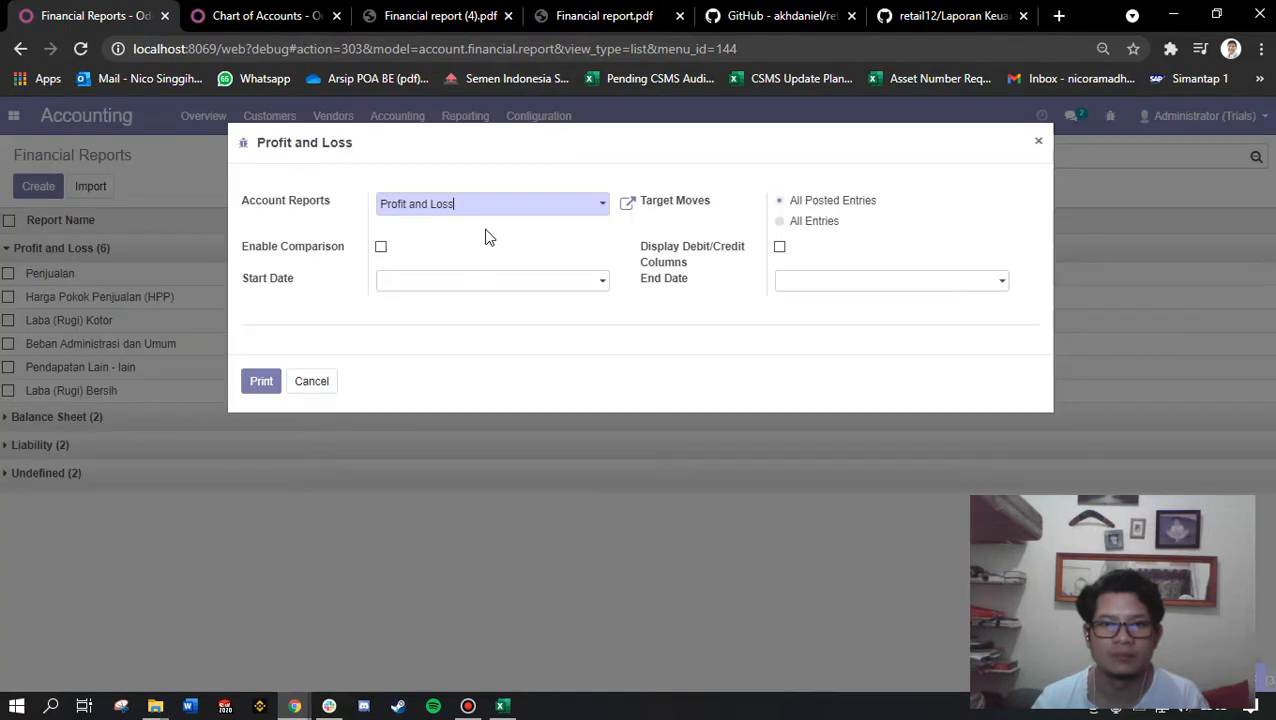
{"action": "left_click", "coordinate": [810, 222]}
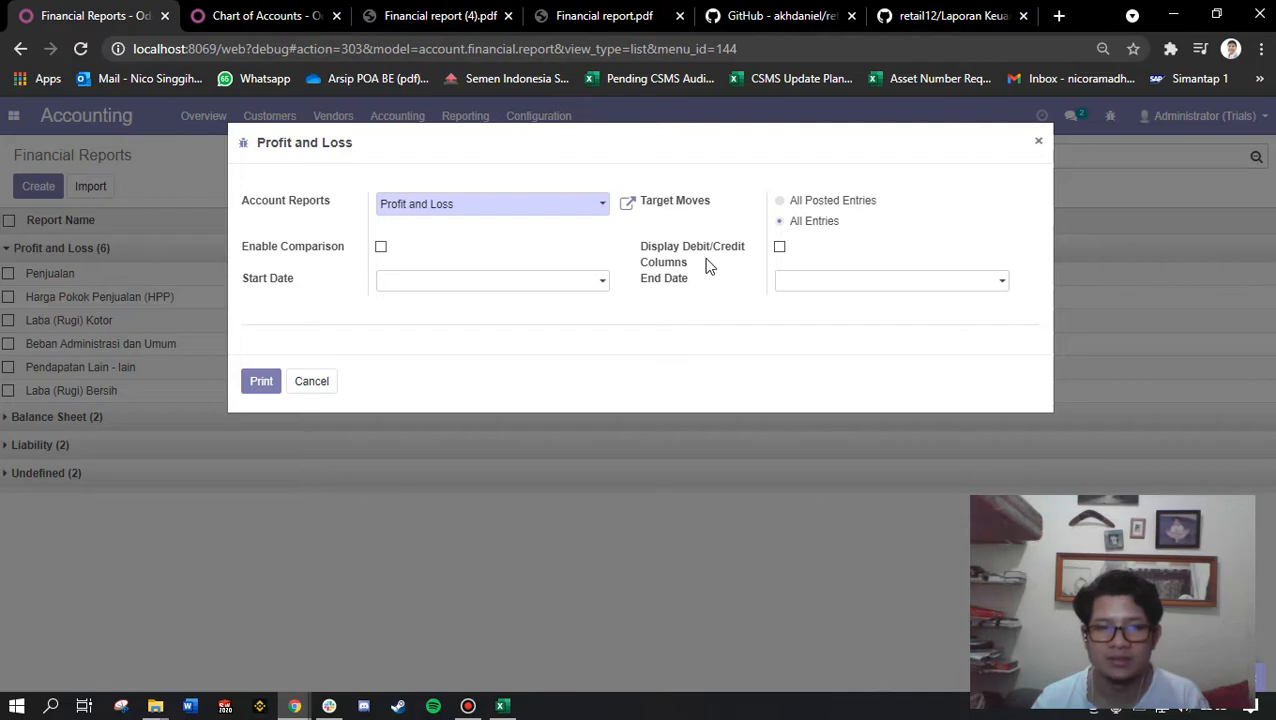
{"action": "left_click", "coordinate": [261, 383]}
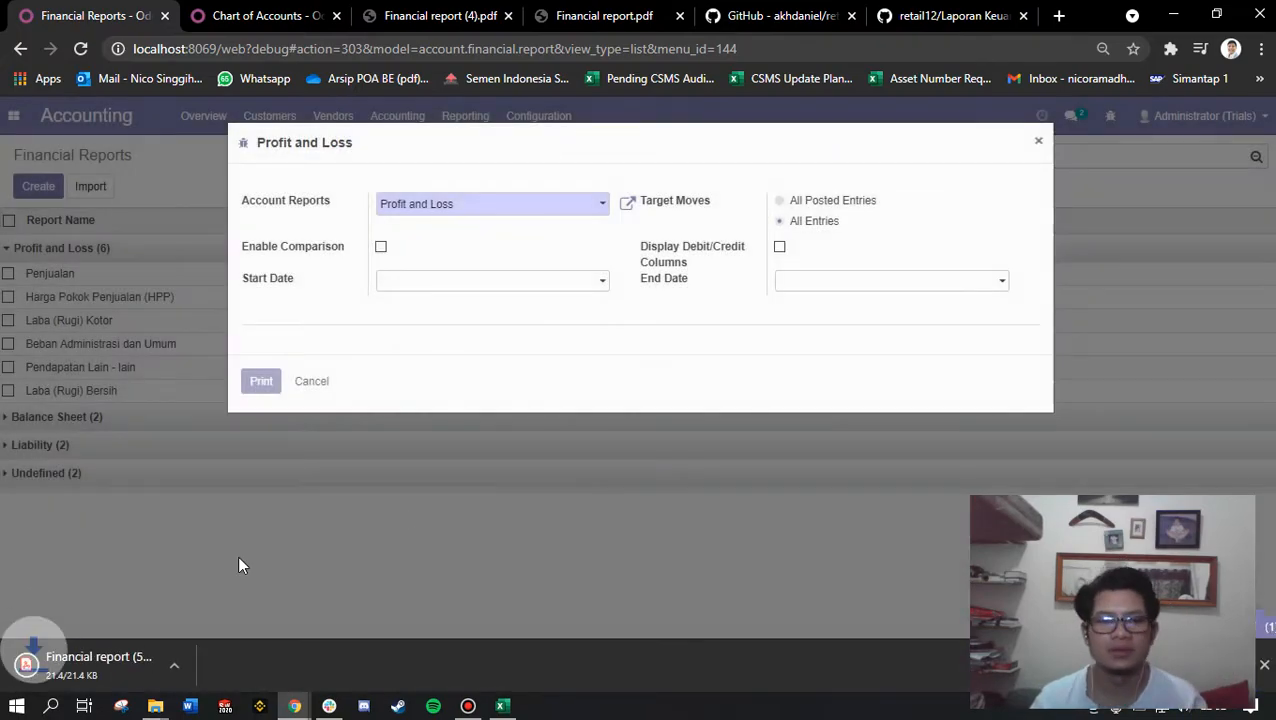
{"action": "left_click", "coordinate": [123, 665]}
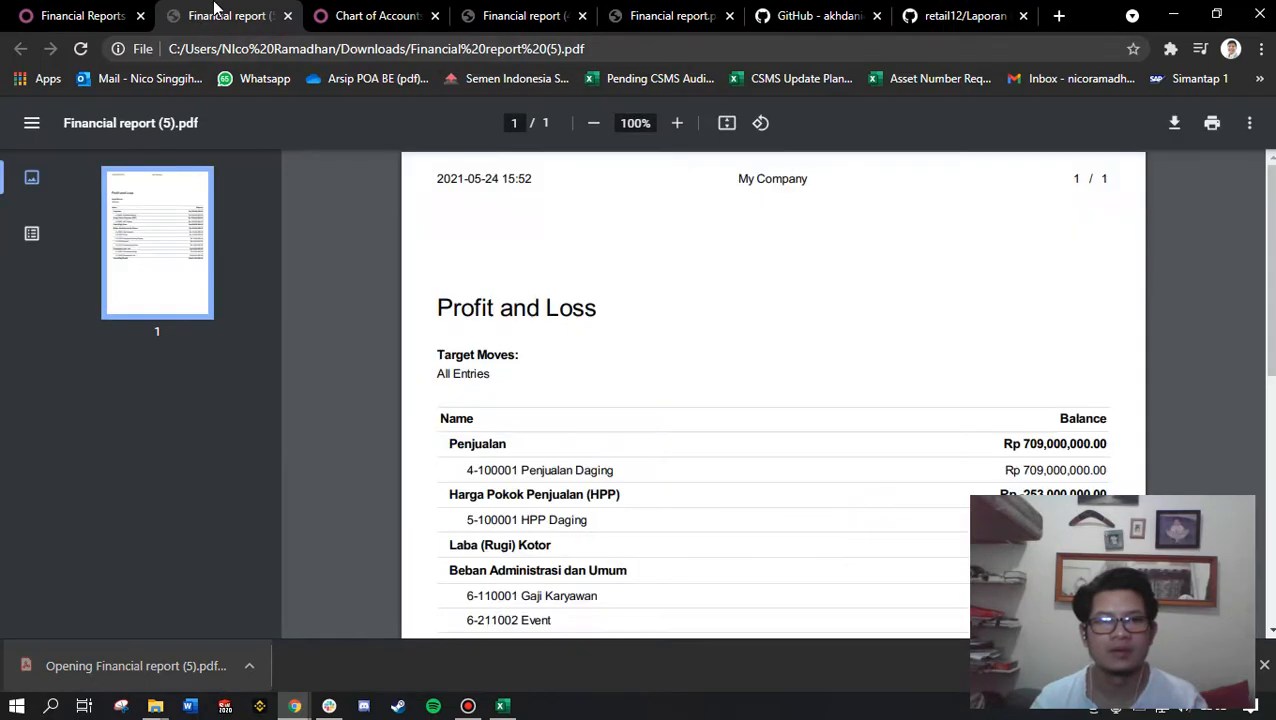
Compare the new Profit and Loss PDF with the previous Financial report (4).pdf and review its lines down to Laba (Rugi) Bersih.
{"action": "left_click", "coordinate": [513, 12]}
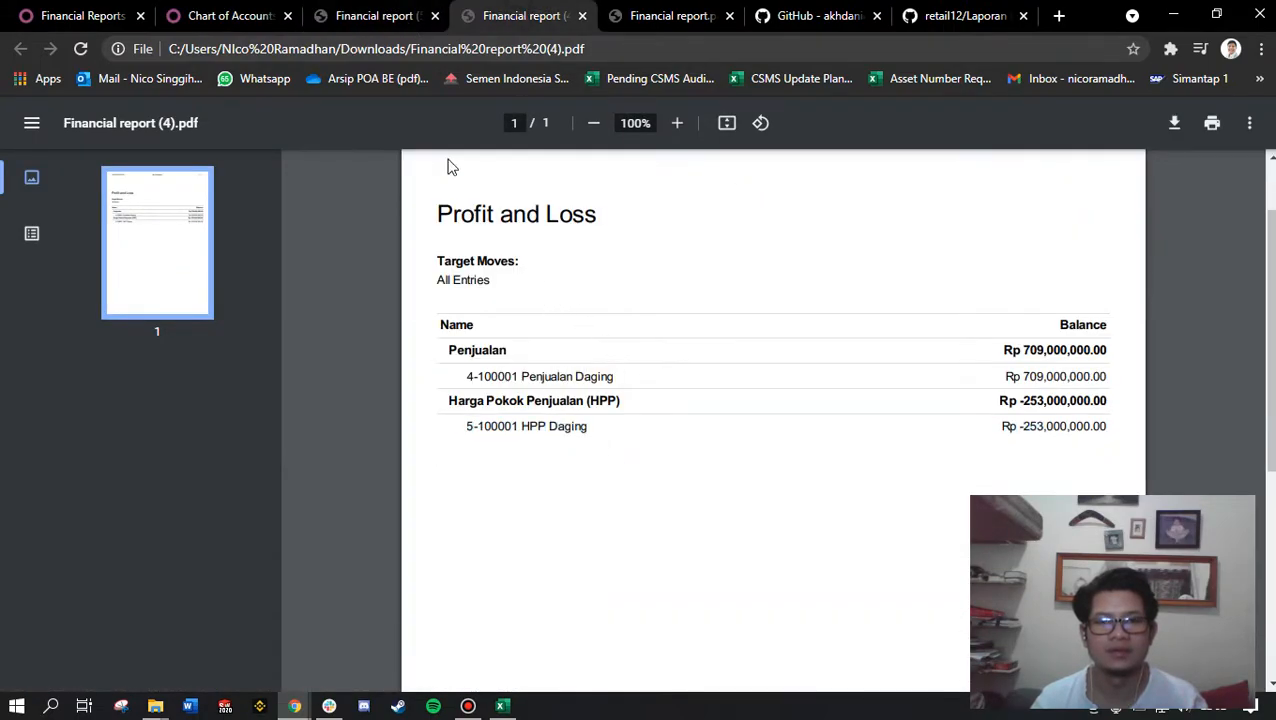
{"action": "left_click", "coordinate": [368, 10]}
{"action": "scroll", "coordinate": [495, 456], "scroll_direction": "down", "scroll_amount": 3}
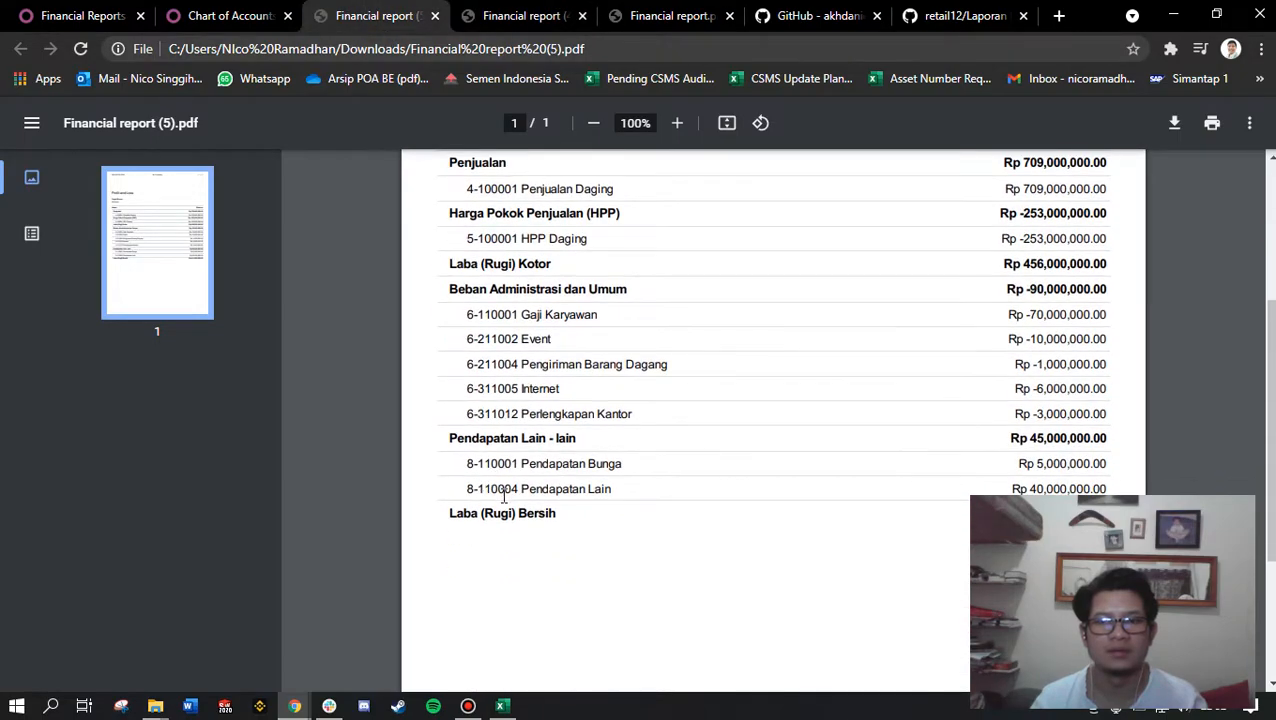
{"action": "scroll", "coordinate": [504, 497], "scroll_direction": "up", "scroll_amount": 1}
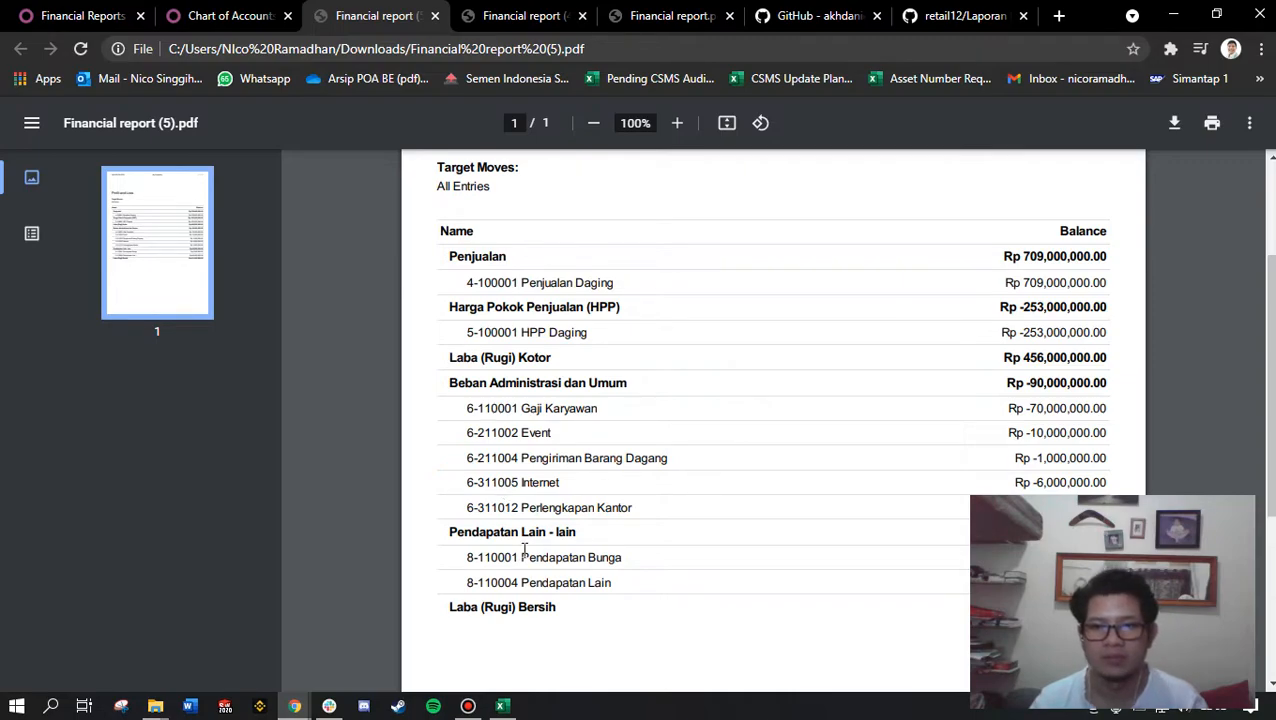
Examine the Laba (Rugi) Bersih and Laba (Rugi) Kotor lines and the account lines under Beban Administrasi dan Umum.
{"action": "left_click_drag", "start_coordinate": [504, 603], "coordinate": [595, 617]}
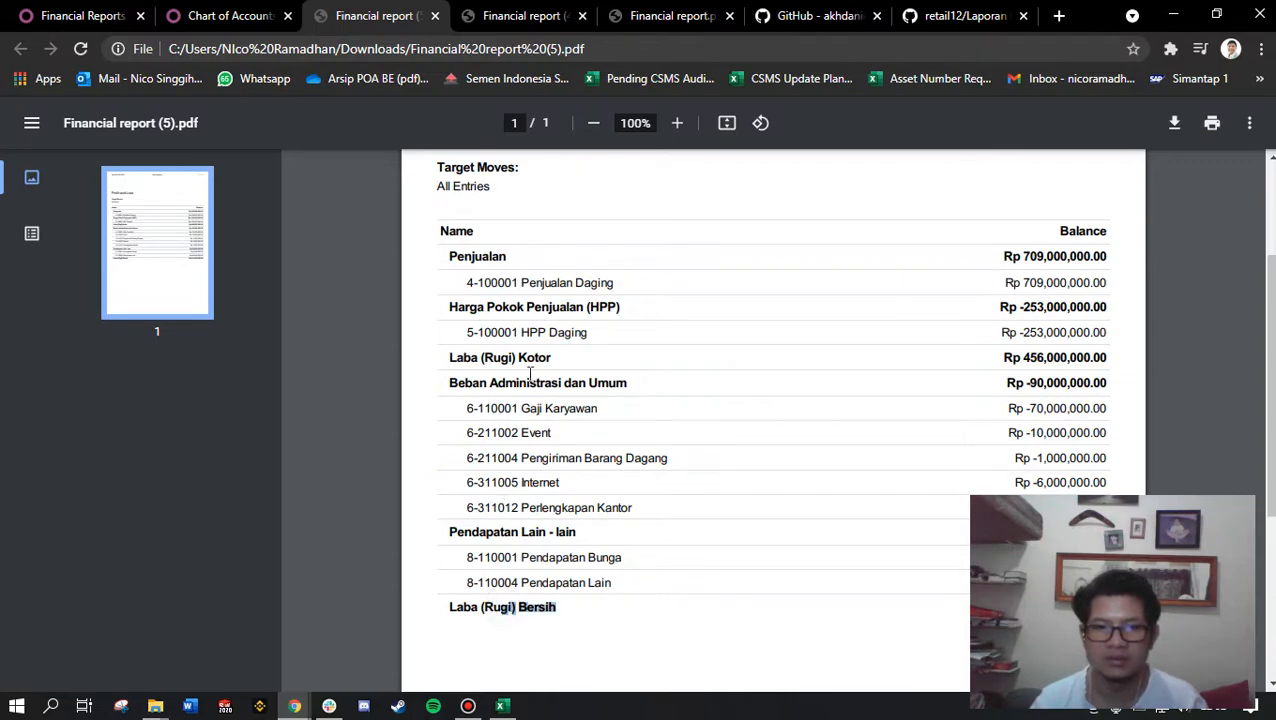
{"action": "left_click_drag", "start_coordinate": [495, 359], "coordinate": [1008, 362]}
{"action": "left_click", "coordinate": [1091, 351]}
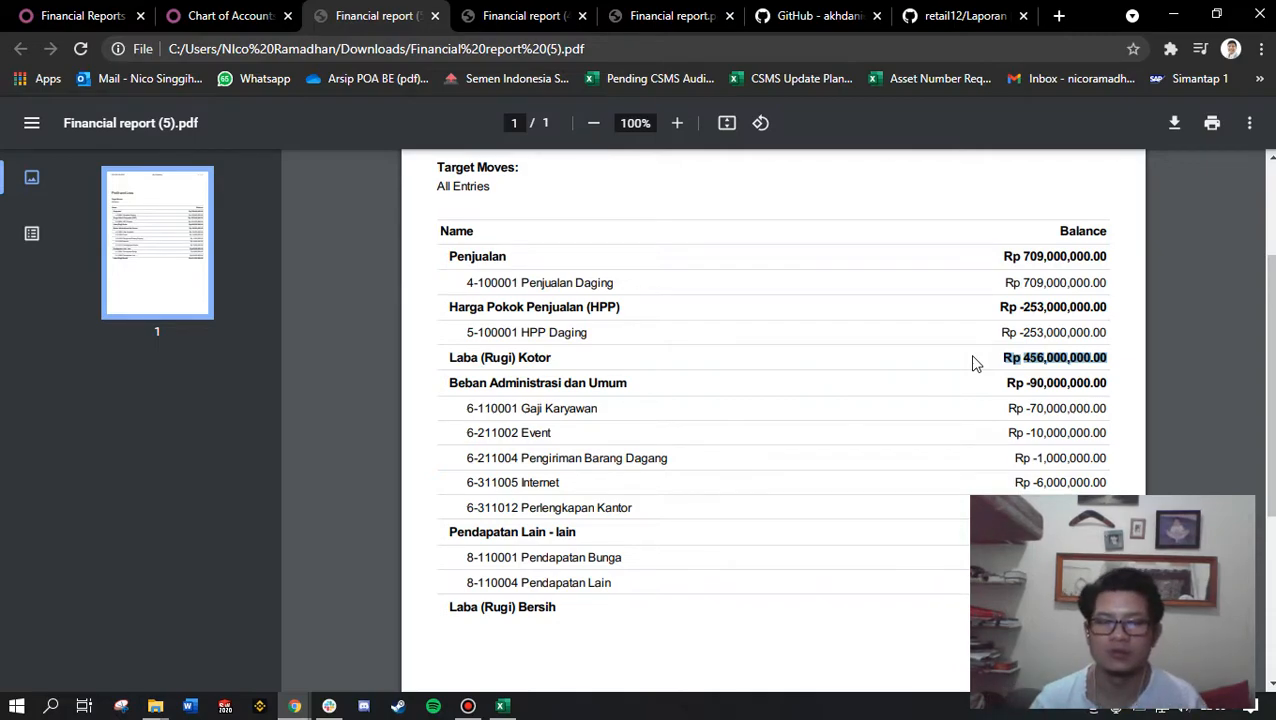
{"action": "left_click", "coordinate": [905, 405]}
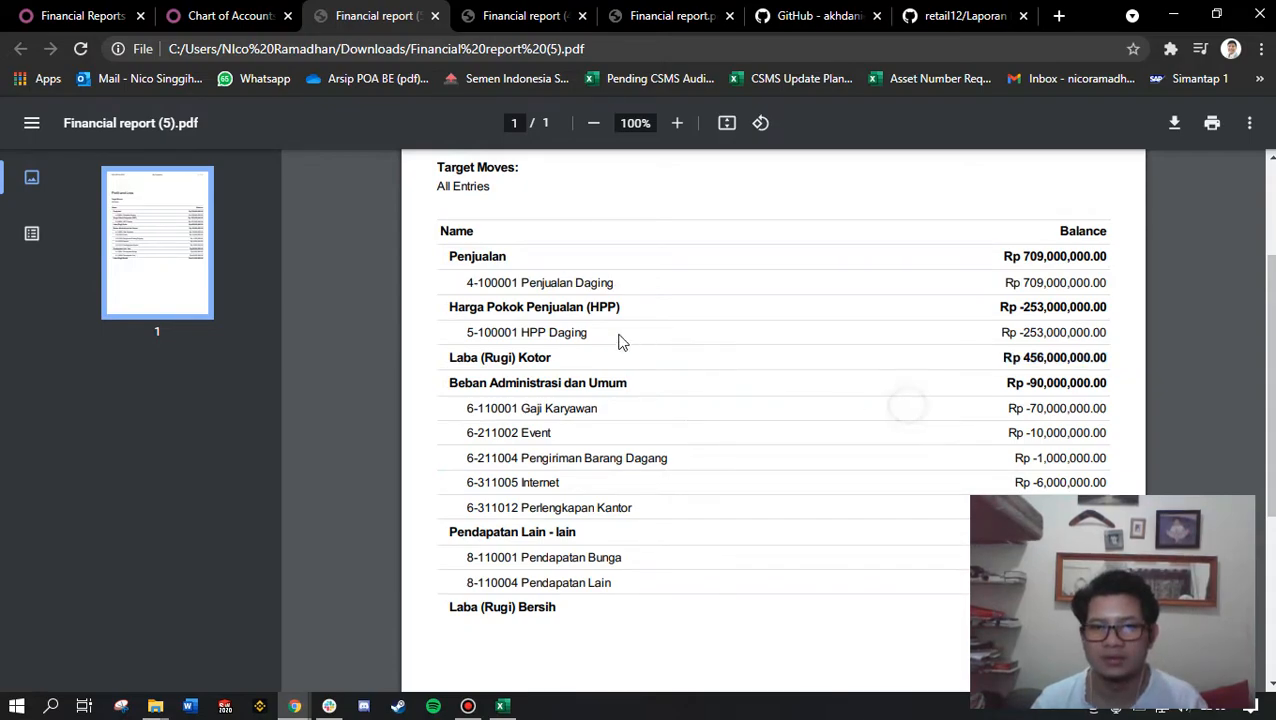
{"action": "left_click_drag", "start_coordinate": [453, 410], "coordinate": [1040, 505]}
{"action": "left_click", "coordinate": [1042, 510]}
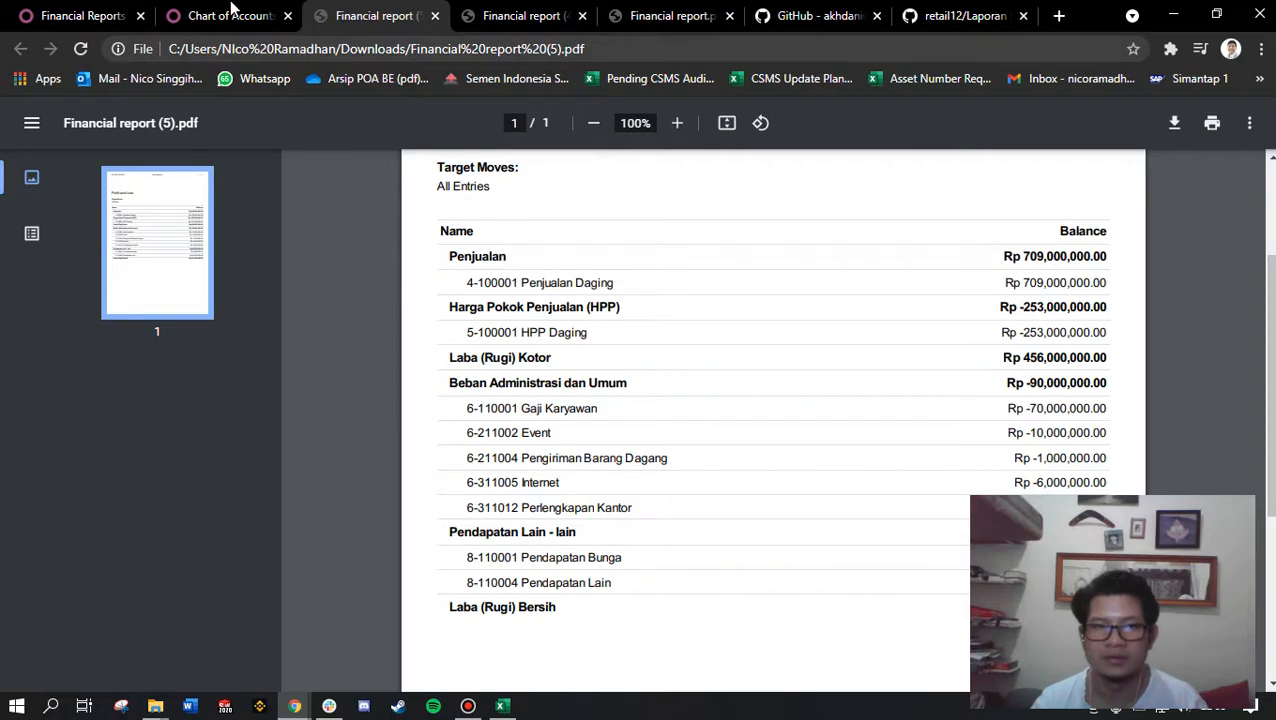
Close the Profit and Loss print dialog in Odoo and return to the new report PDF.
{"action": "left_click", "coordinate": [232, 14]}
{"action": "left_click", "coordinate": [97, 10]}
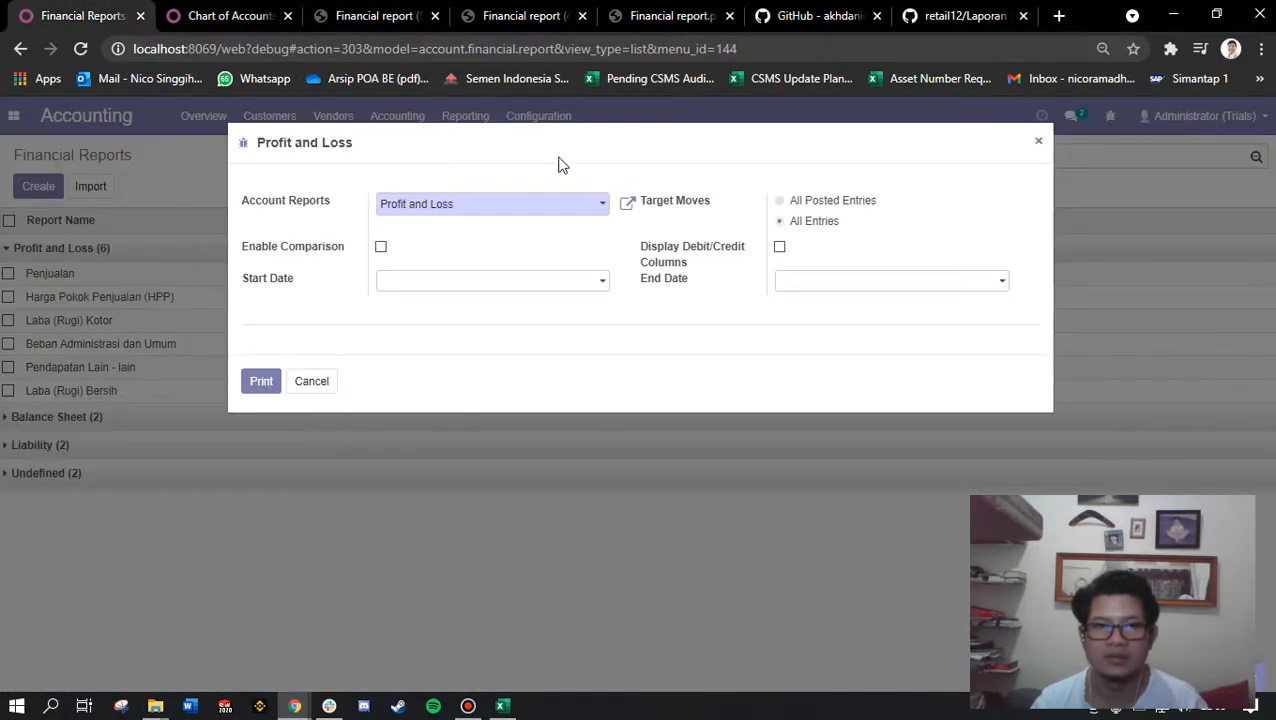
{"action": "left_click", "coordinate": [1038, 141]}
{"action": "left_click", "coordinate": [378, 14]}
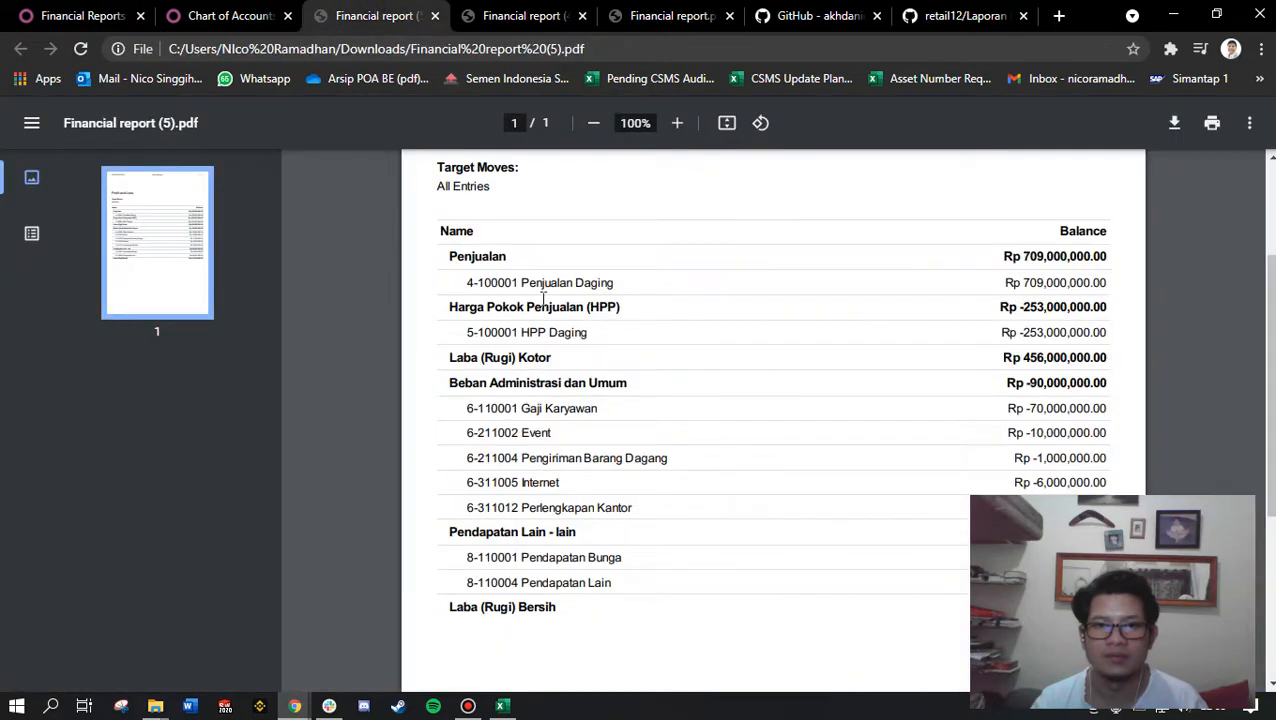
Examine the Penjualan heading and the balance of account 4-100001 Penjualan Daging in the report.
{"action": "left_click_drag", "start_coordinate": [450, 255], "coordinate": [527, 256]}
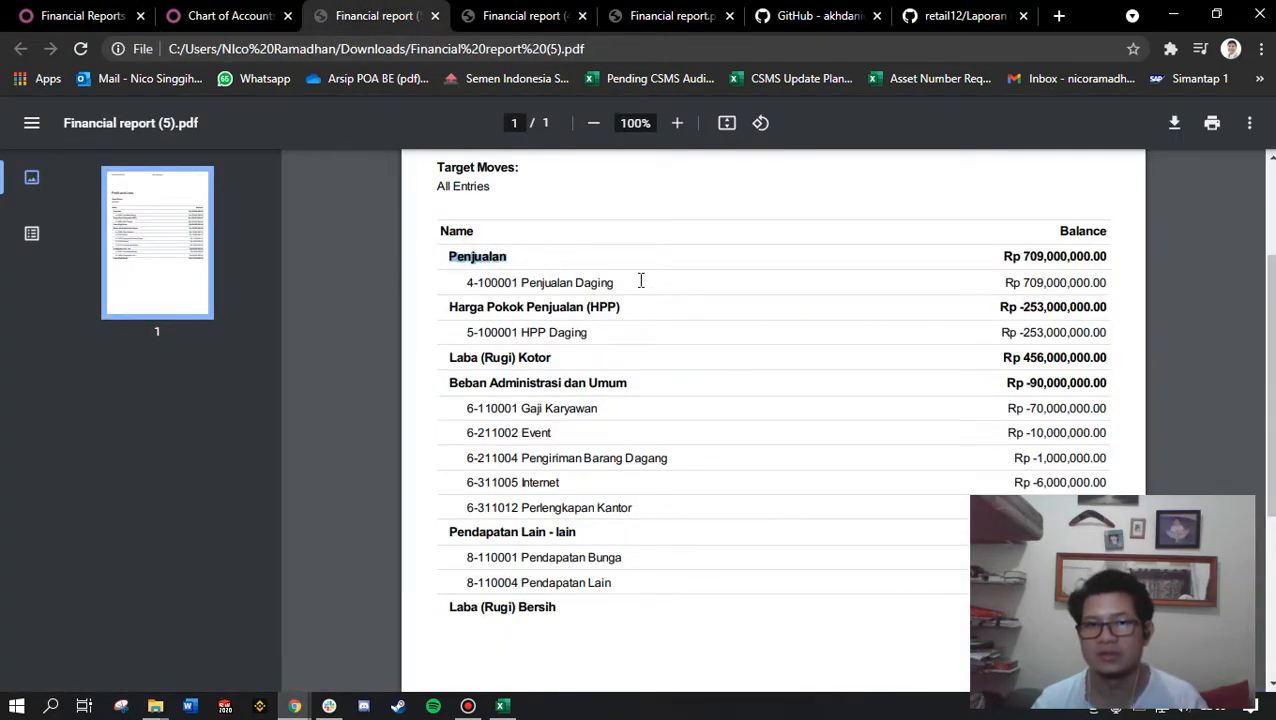
{"action": "left_click_drag", "start_coordinate": [1018, 282], "coordinate": [1036, 281]}
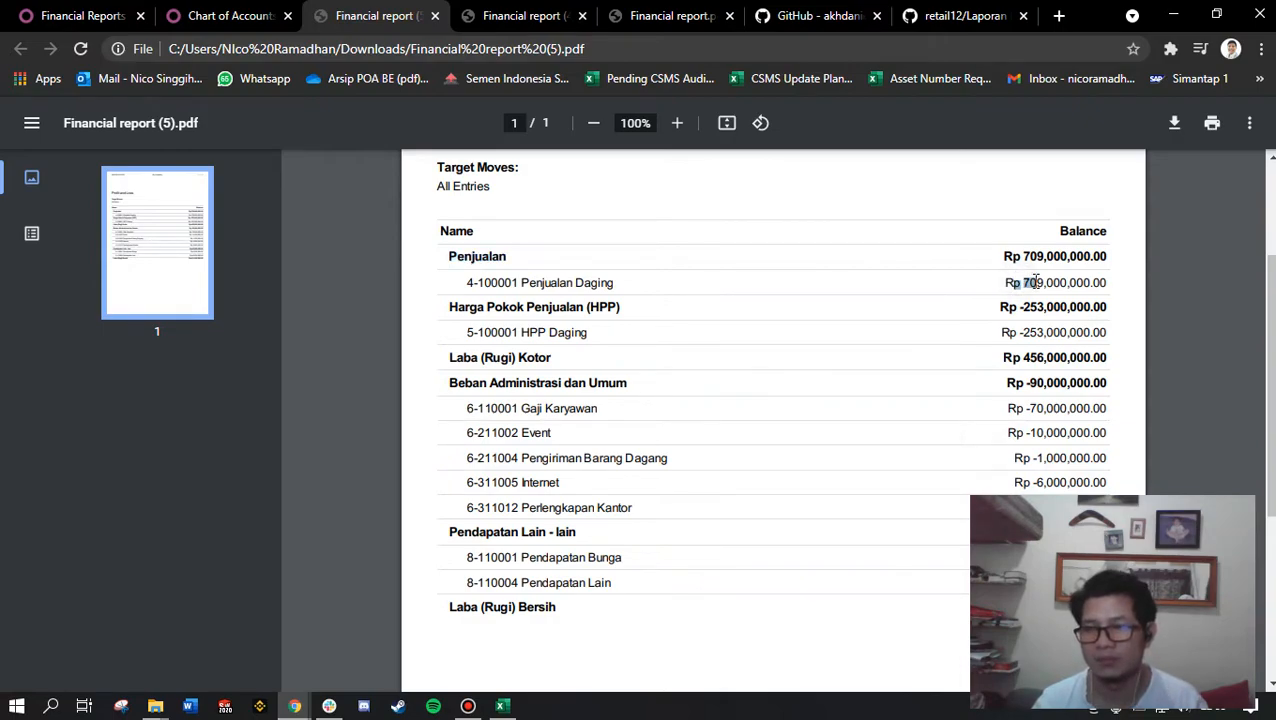
{"action": "left_click_drag", "start_coordinate": [1023, 282], "coordinate": [1044, 282]}
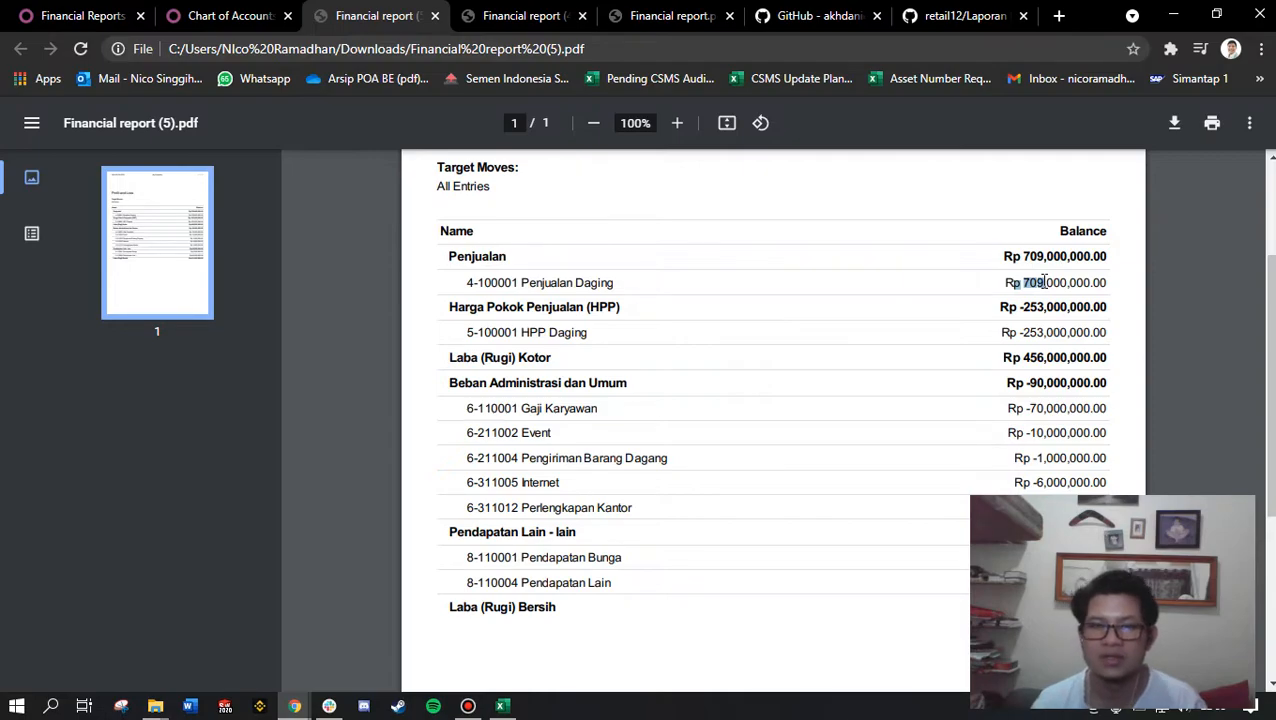
{"action": "left_click", "coordinate": [918, 317]}
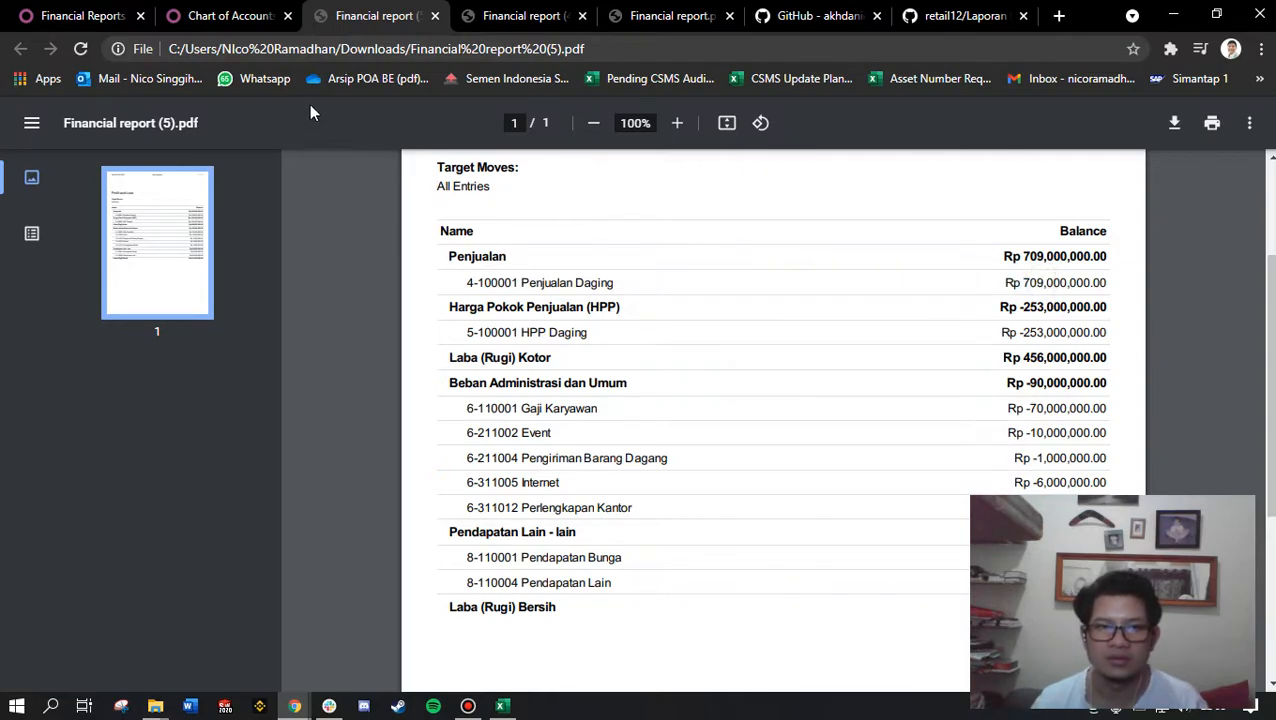
{"action": "left_click", "coordinate": [225, 15]}
{"action": "left_click", "coordinate": [378, 12]}
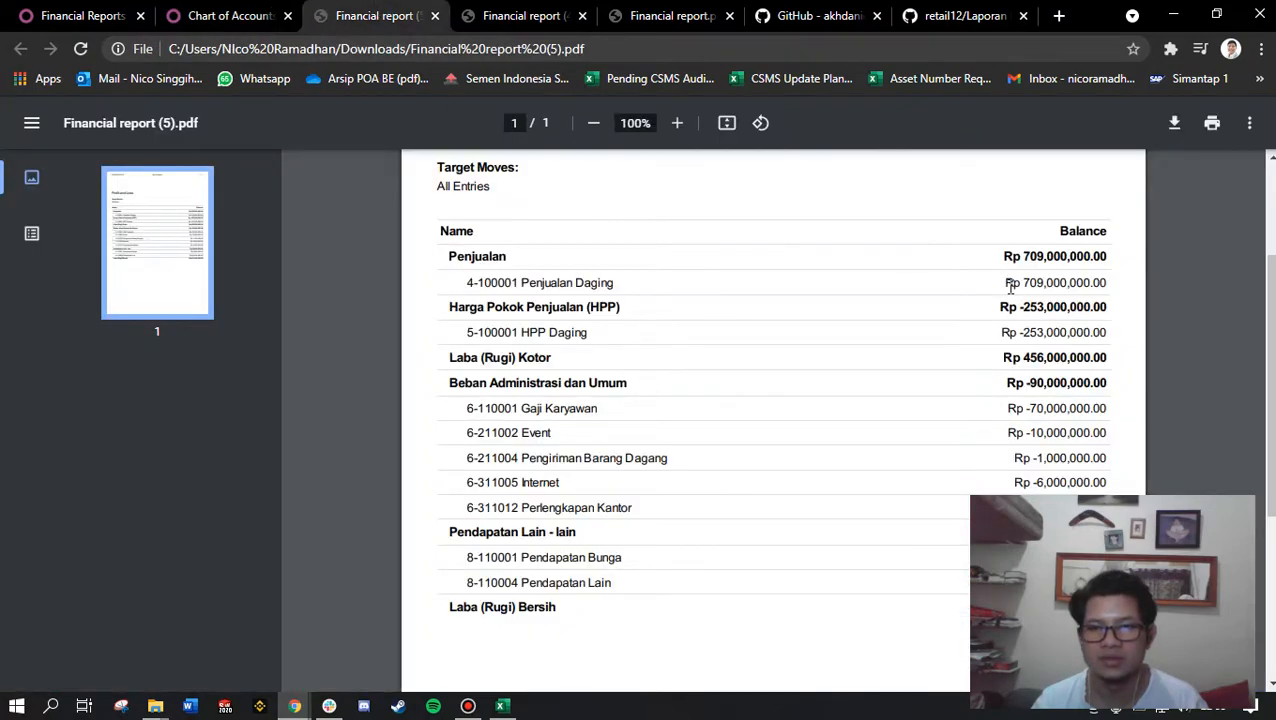
{"action": "left_click_drag", "start_coordinate": [1007, 282], "coordinate": [1085, 283]}
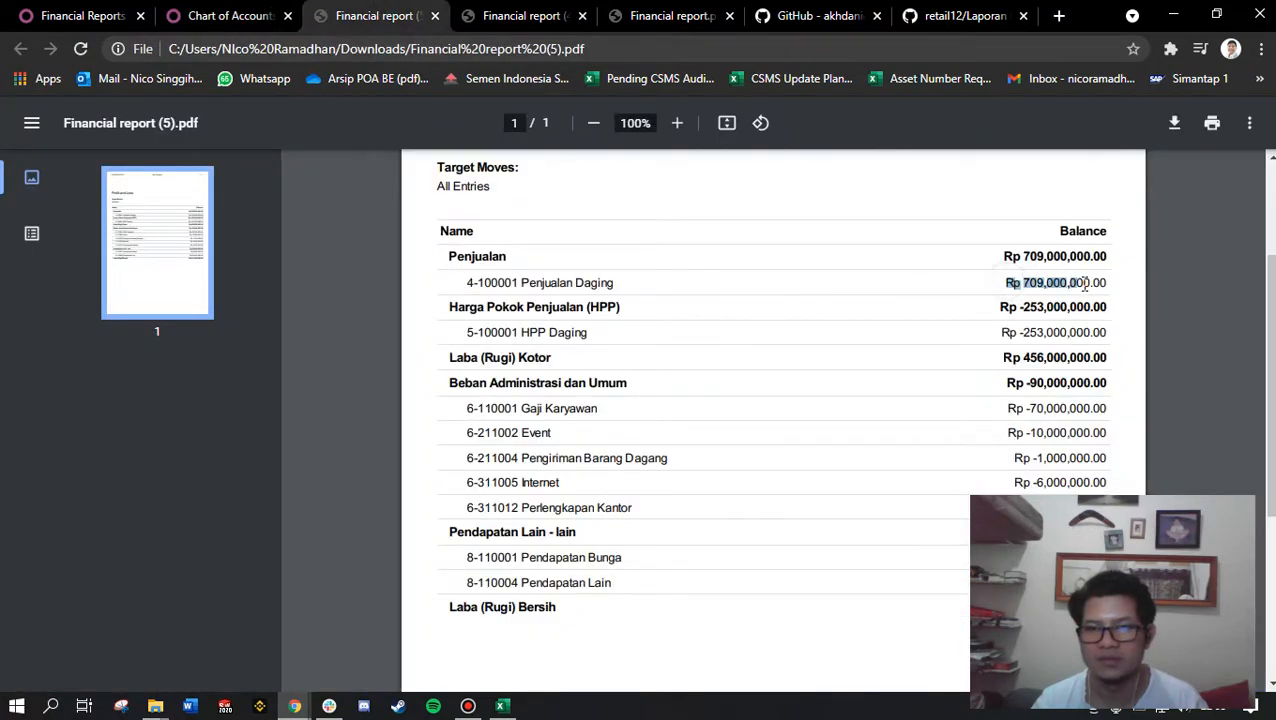
{"action": "left_click", "coordinate": [1013, 343]}
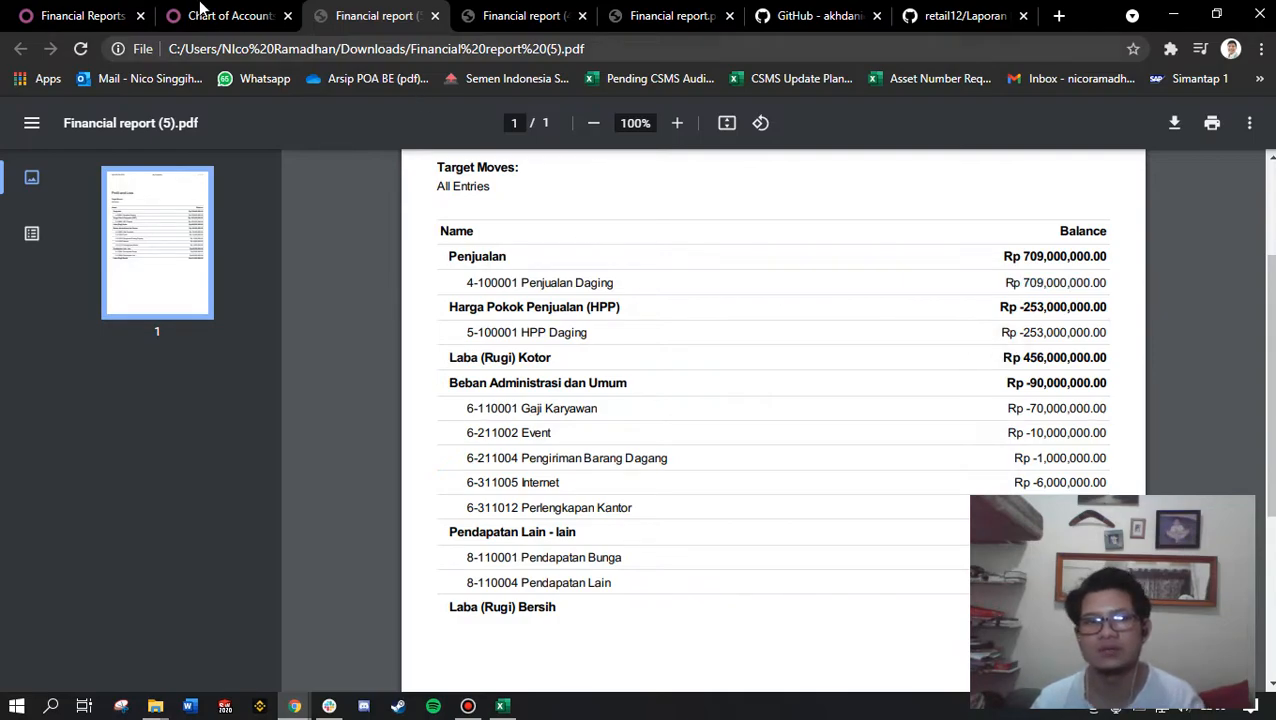
Return to the Financial Reports list and review the entries grouped under Profit and Loss.
{"action": "left_click", "coordinate": [86, 10]}
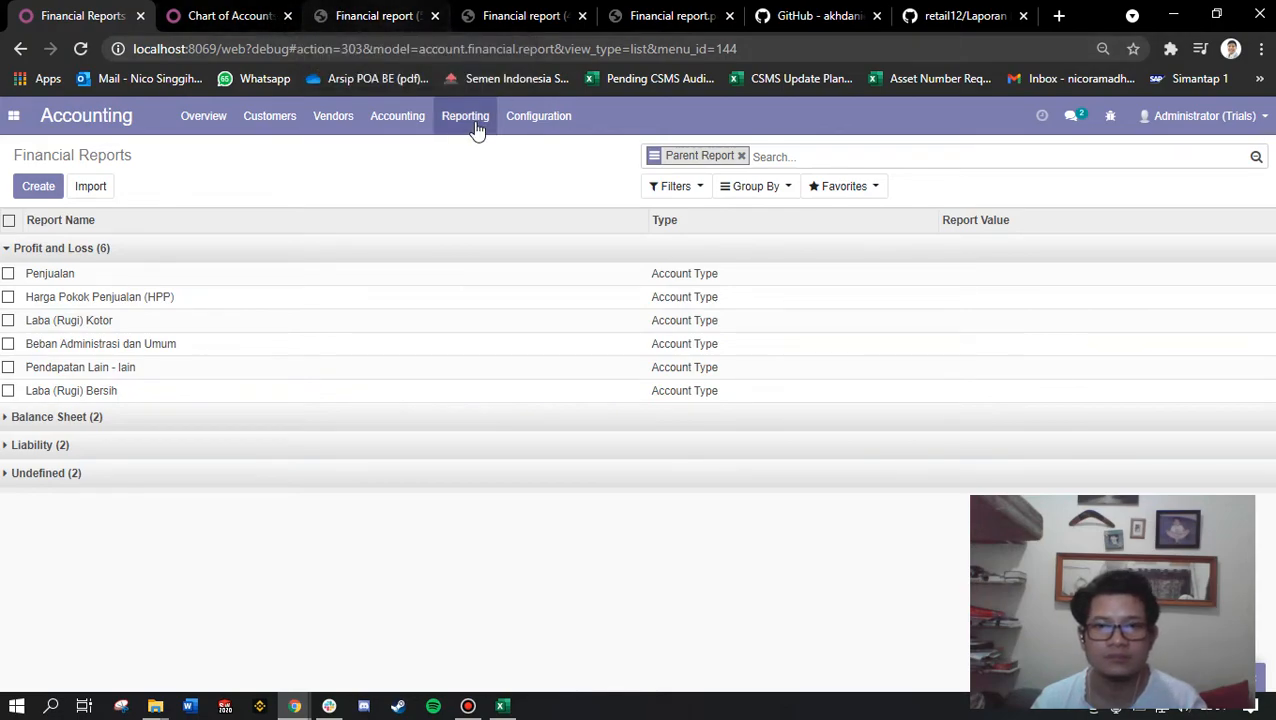
{"action": "left_click", "coordinate": [240, 10]}
{"action": "left_click", "coordinate": [80, 12]}
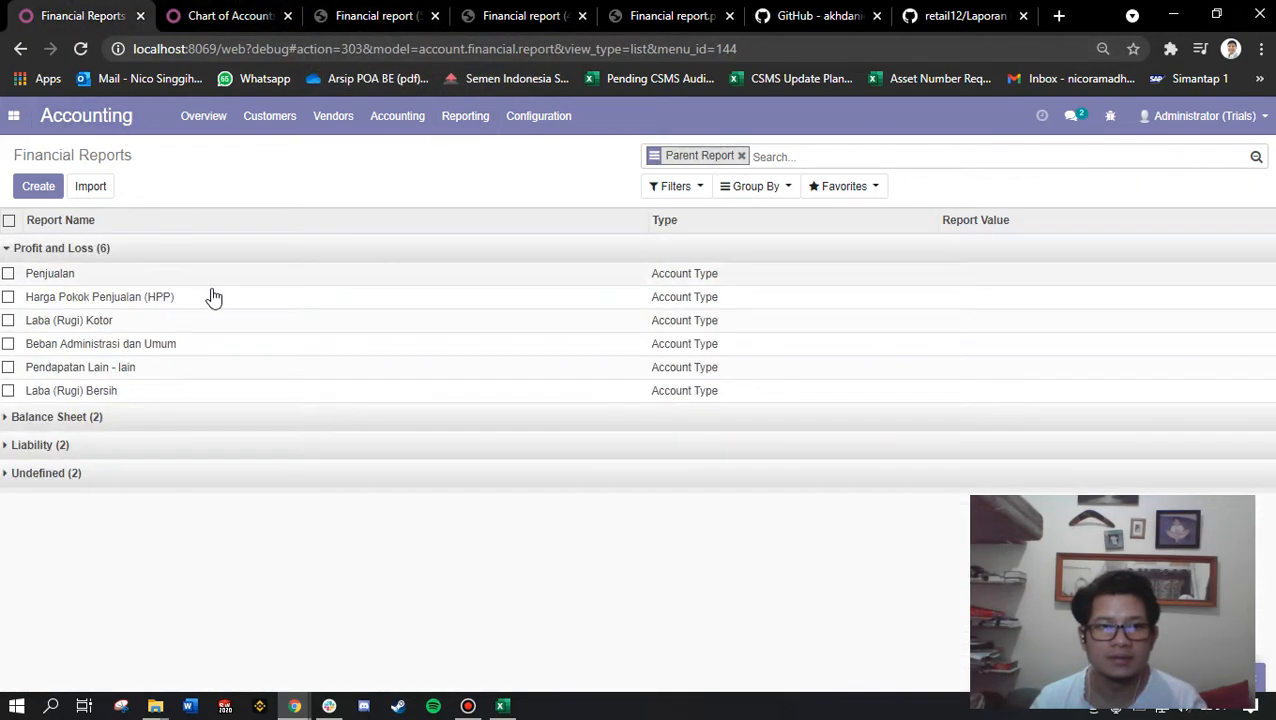
{"action": "left_click", "coordinate": [104, 252]}
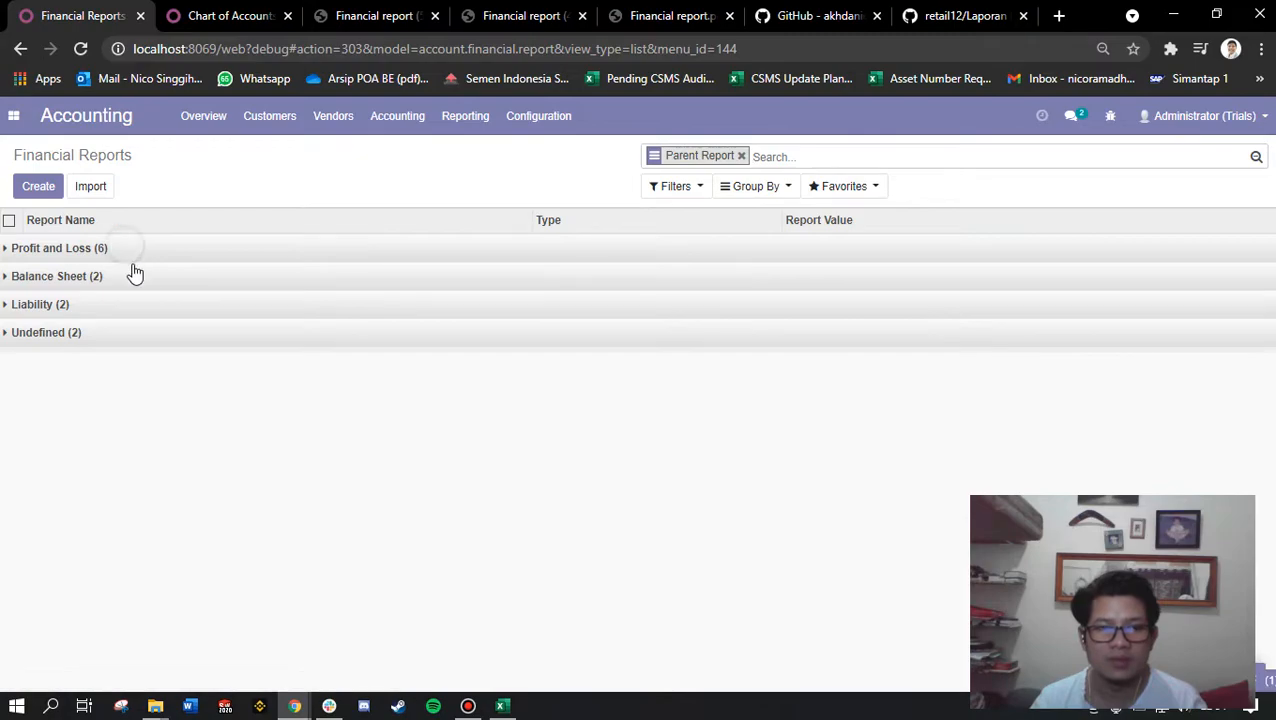
{"action": "left_click", "coordinate": [120, 252]}
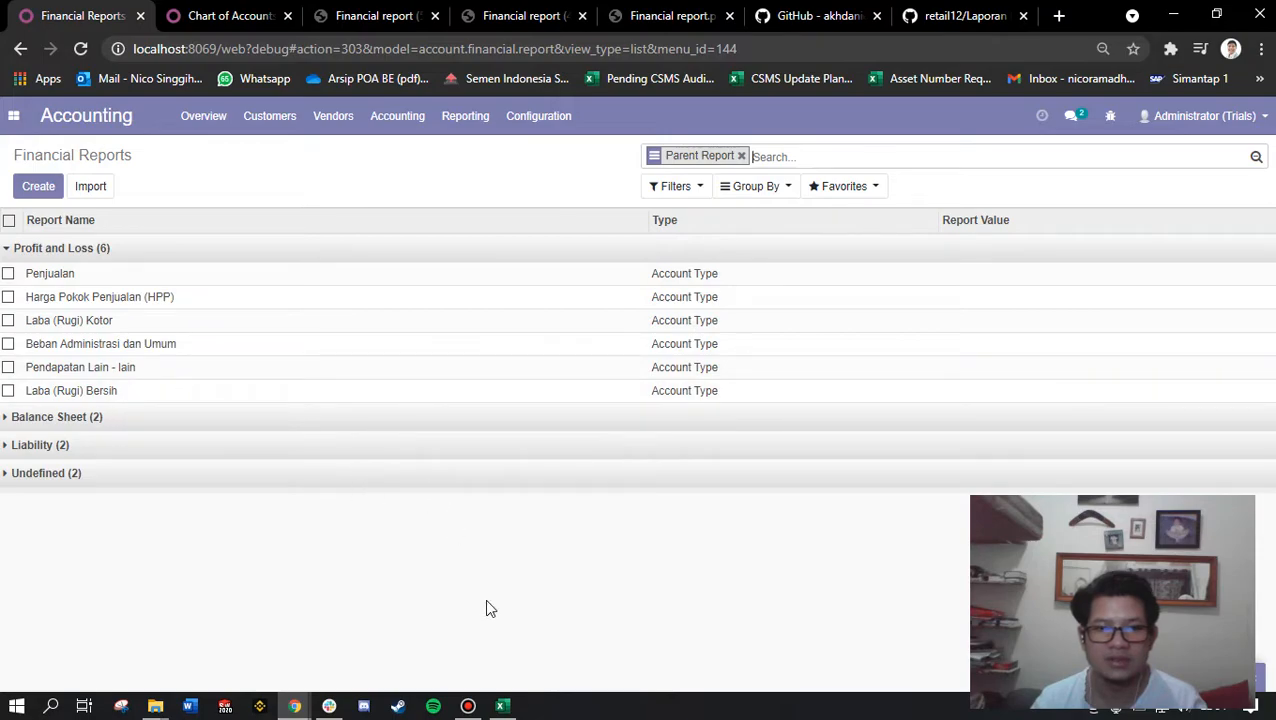
{"action": "left_click", "coordinate": [470, 706]}
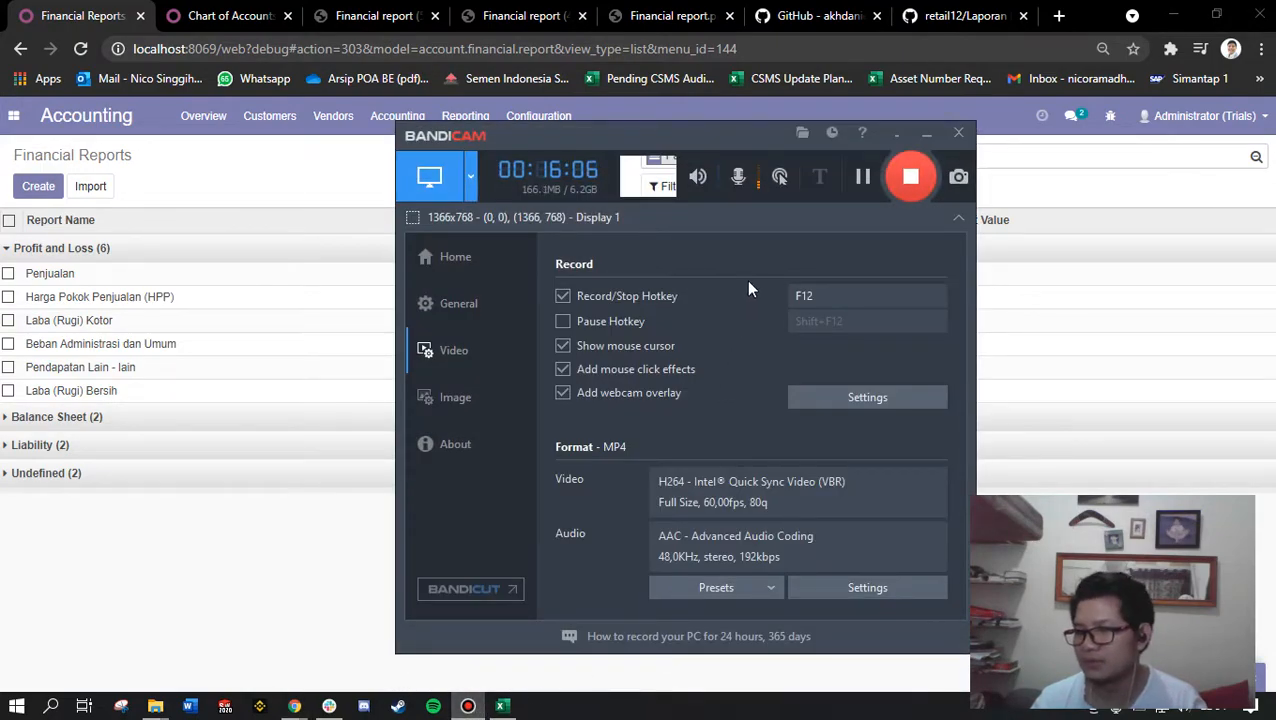
{"action": "left_click_drag", "start_coordinate": [765, 144], "coordinate": [737, 147]}
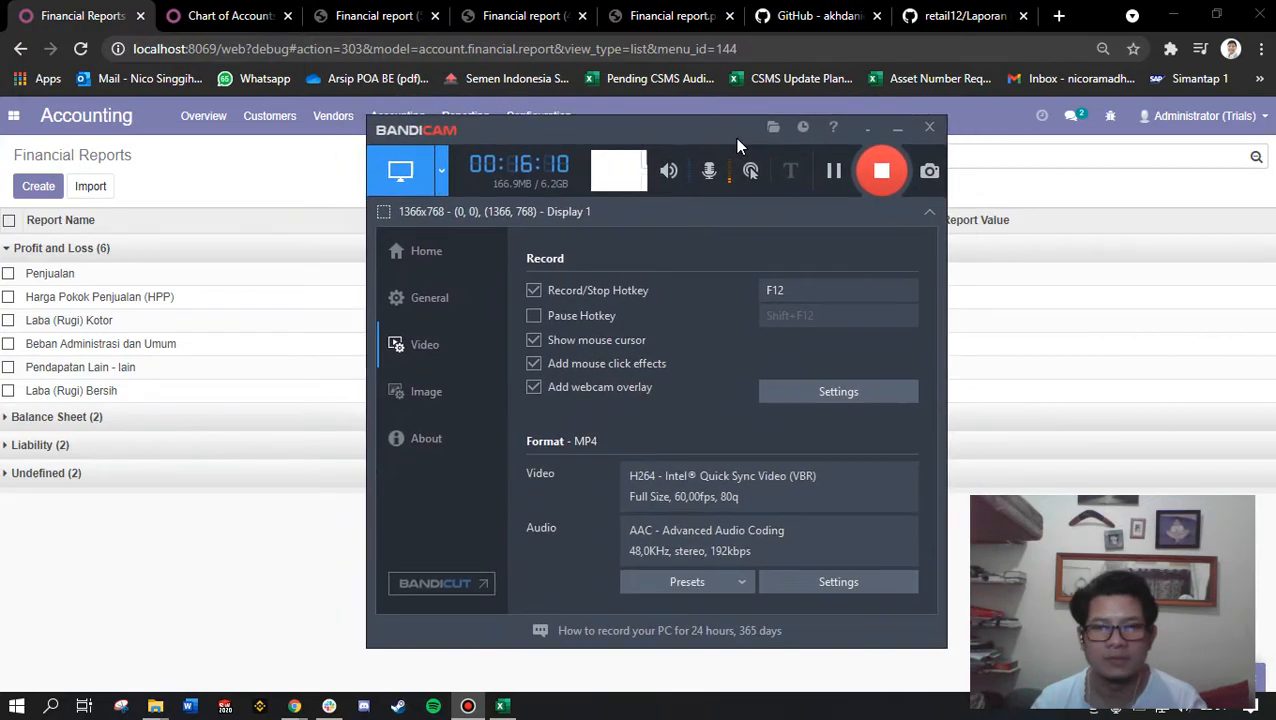
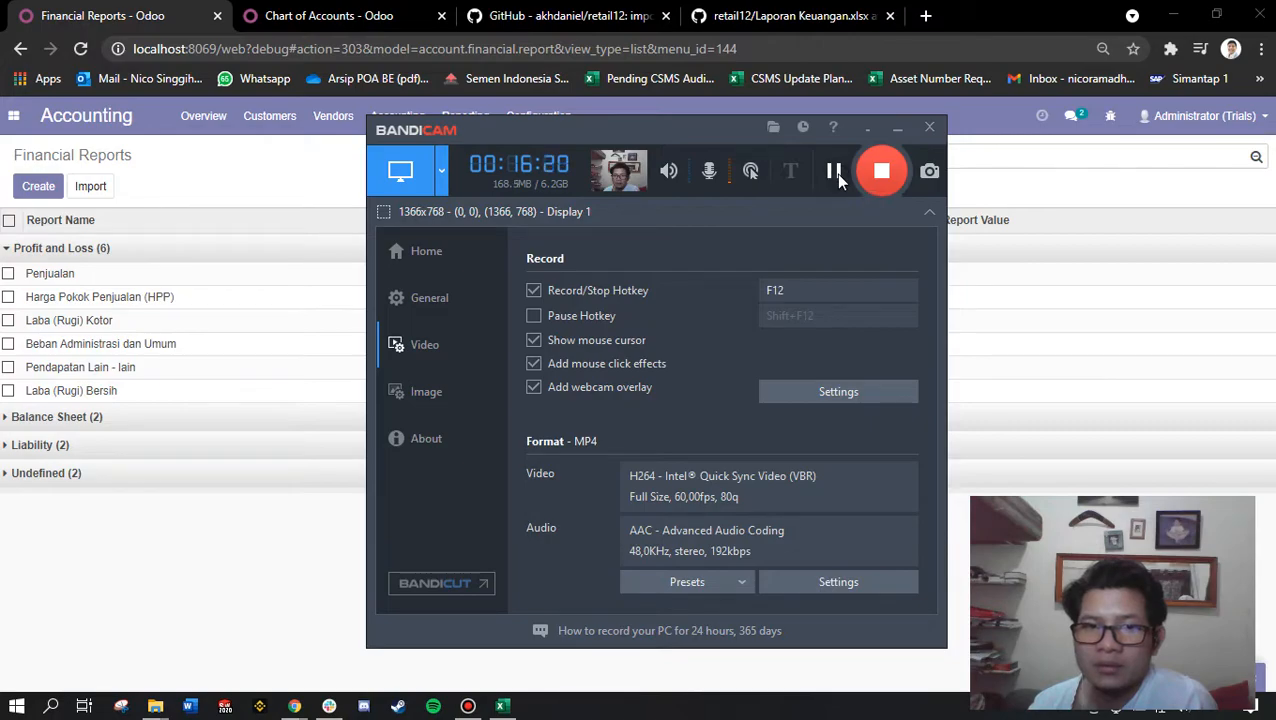
{"action": "left_click", "coordinate": [896, 131]}
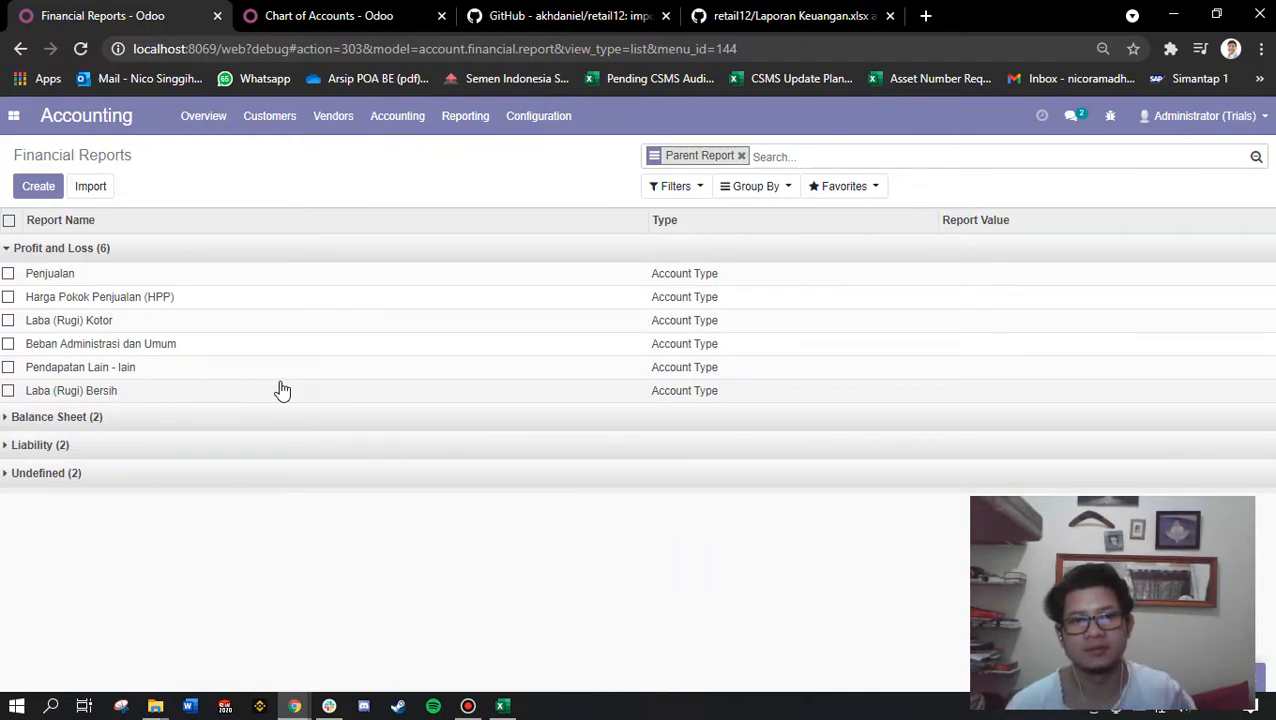
Collapse the Profit and Loss group, expand Balance Sheet, and check the Neraca sheet of the Laporan Keuangan workbook in Excel.
{"action": "left_click", "coordinate": [172, 254]}
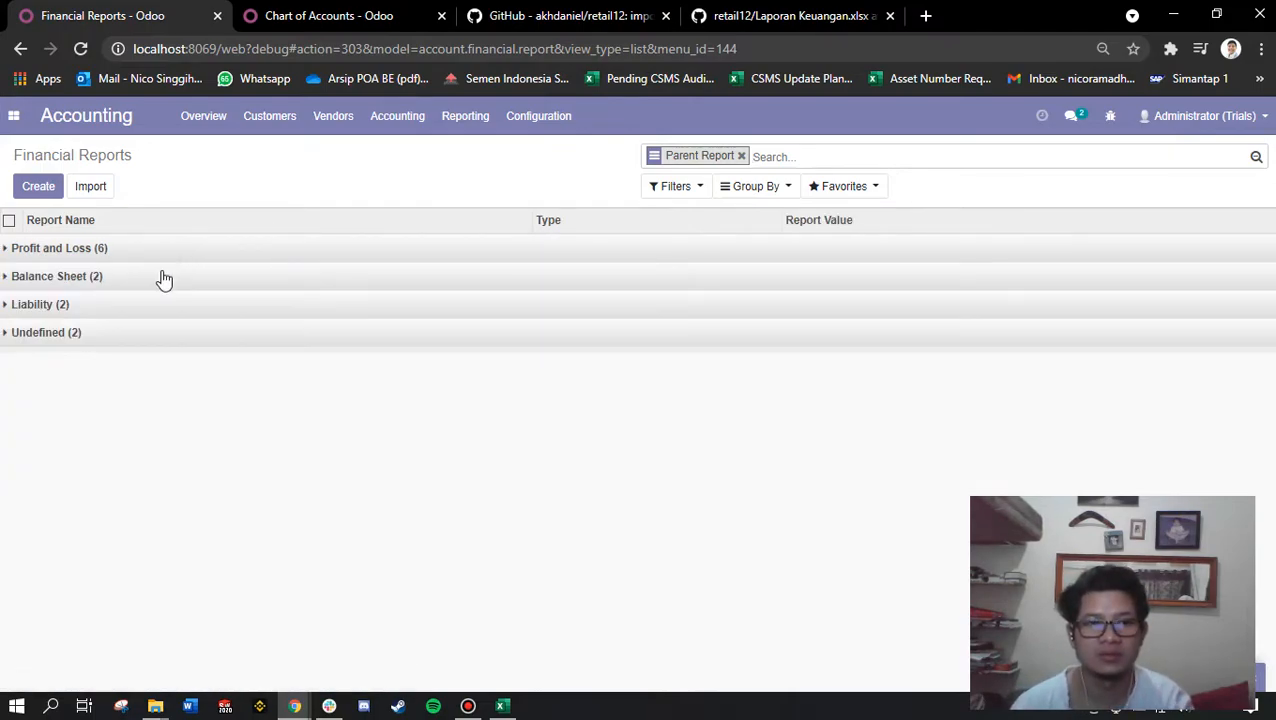
{"action": "left_click", "coordinate": [100, 284]}
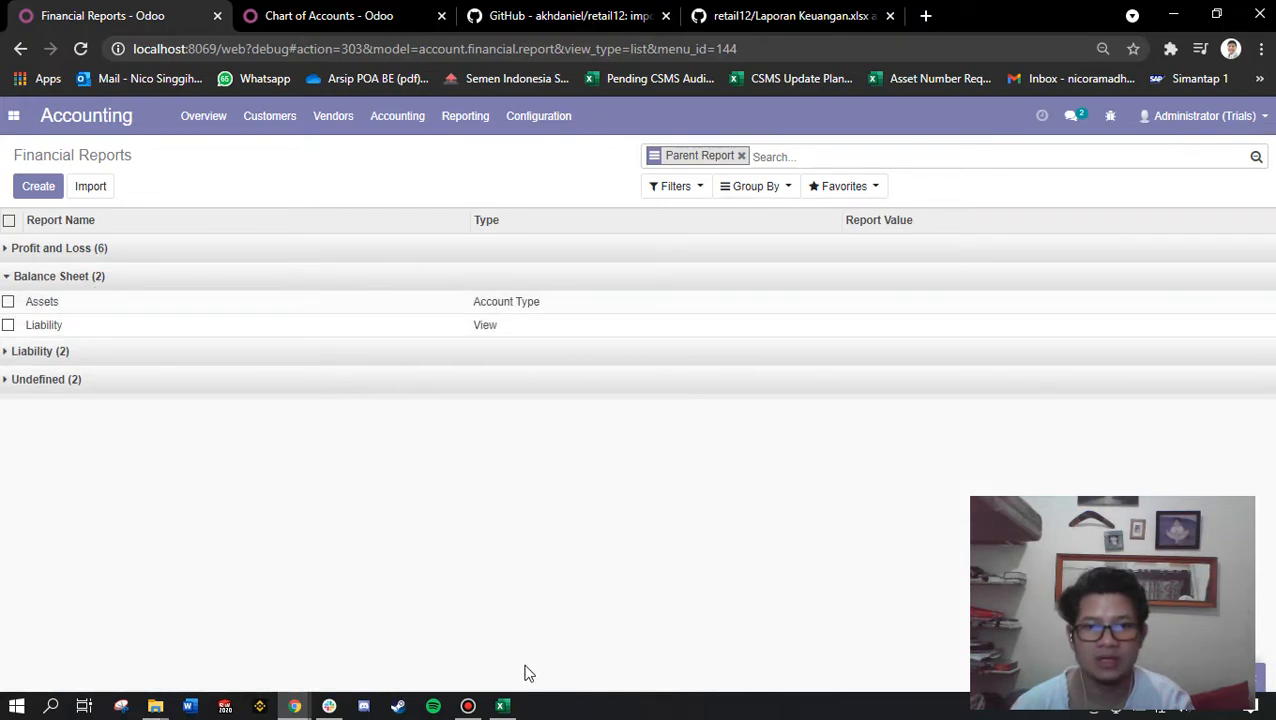
{"action": "left_click", "coordinate": [502, 706]}
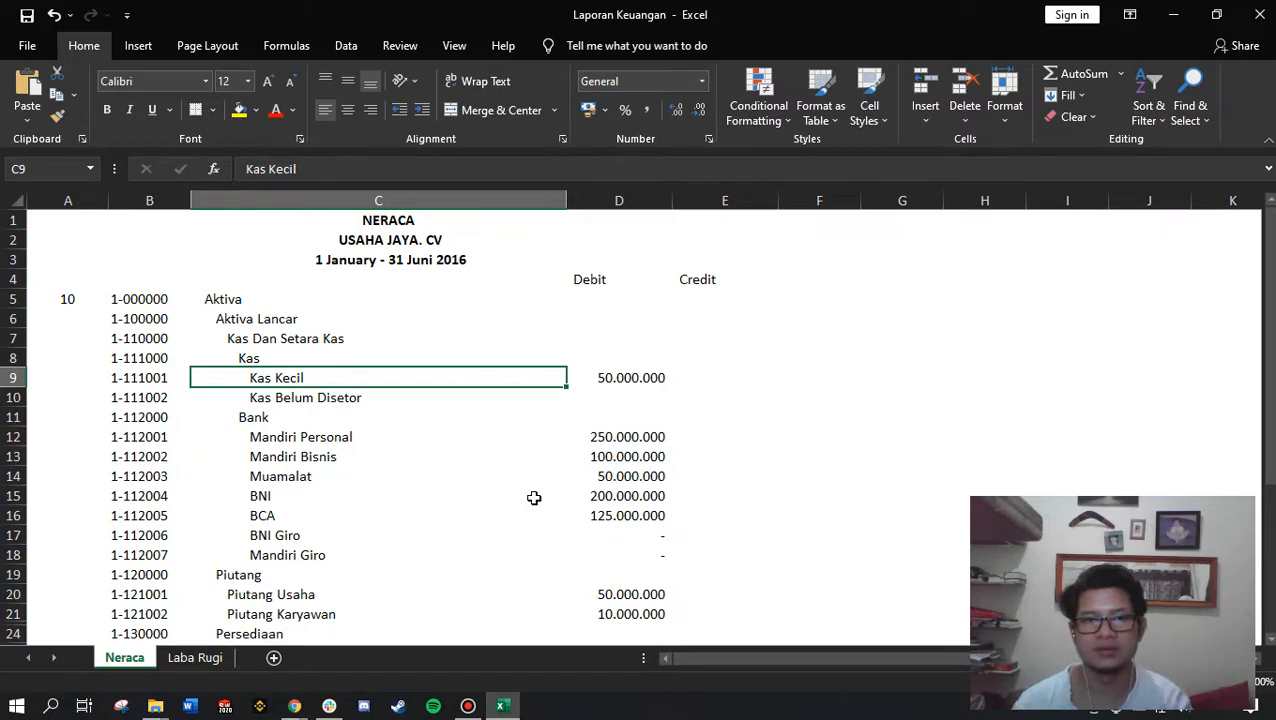
{"action": "left_click", "coordinate": [413, 222]}
{"action": "key", "text": "alt+Tab"}
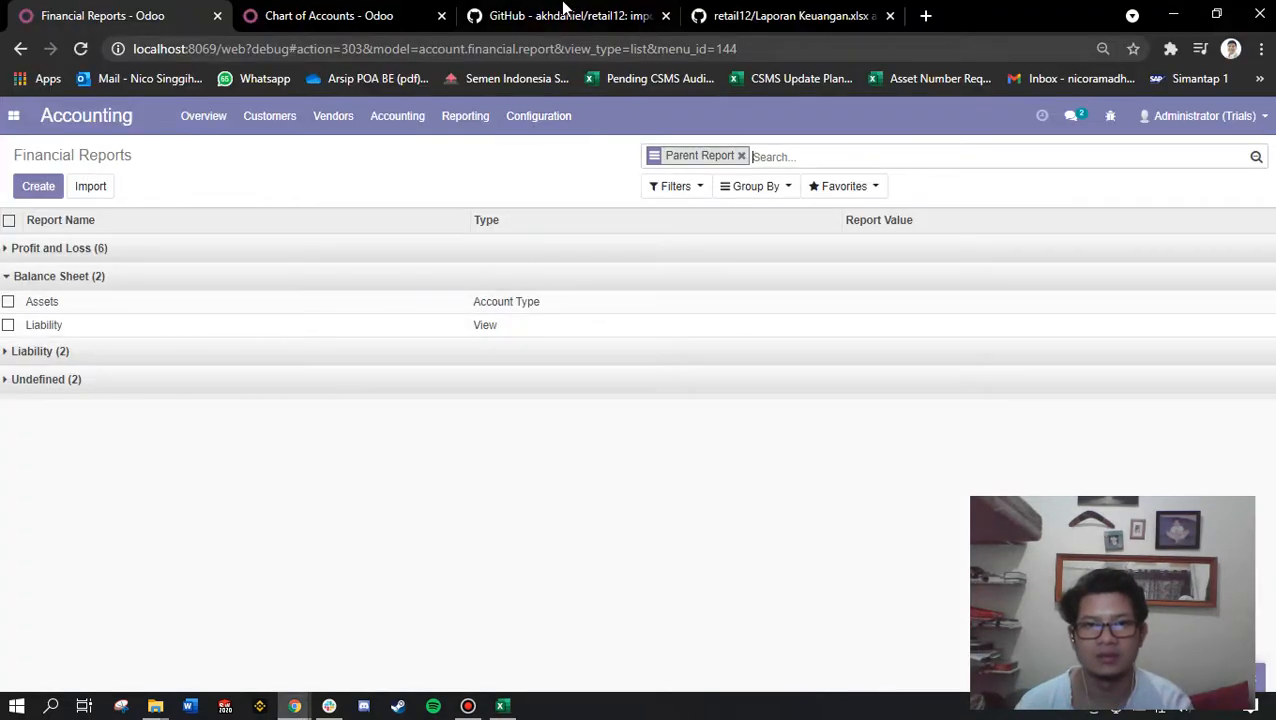
Check the retail12 file list on GitHub and the Chart of Accounts, and return to the Financial Reports list.
{"action": "left_click", "coordinate": [565, 12]}
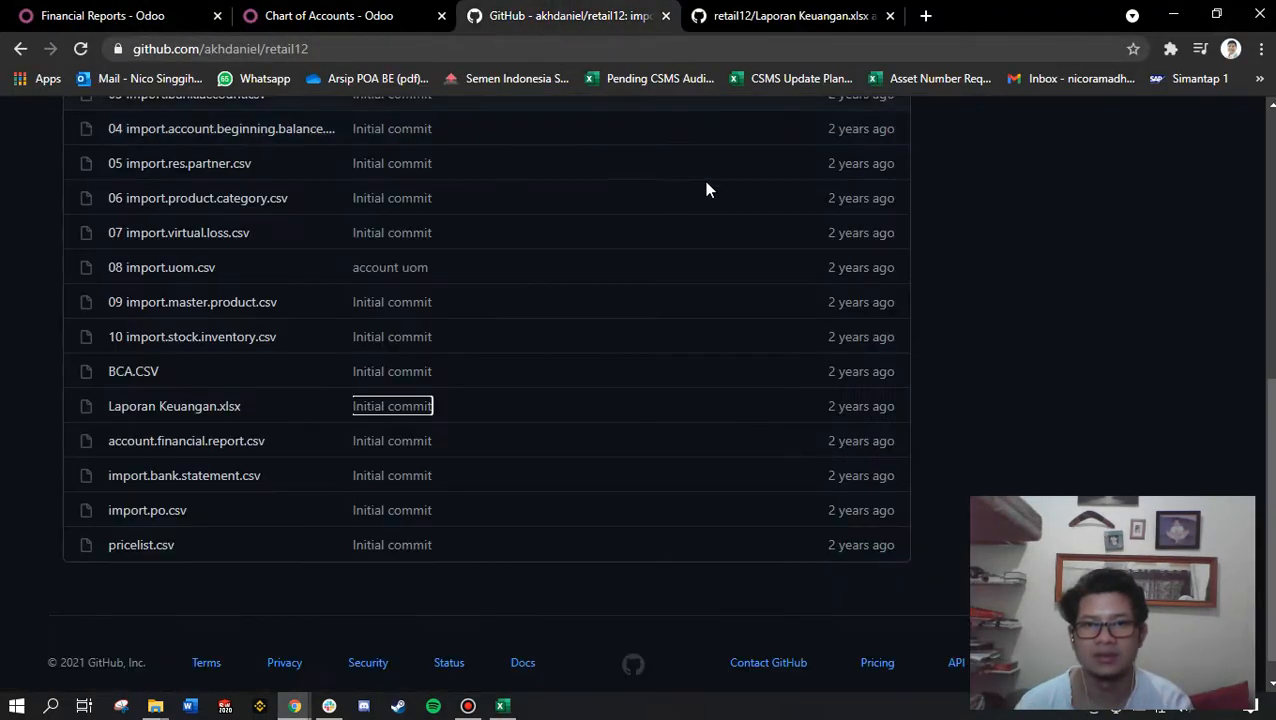
{"action": "left_click", "coordinate": [383, 415]}
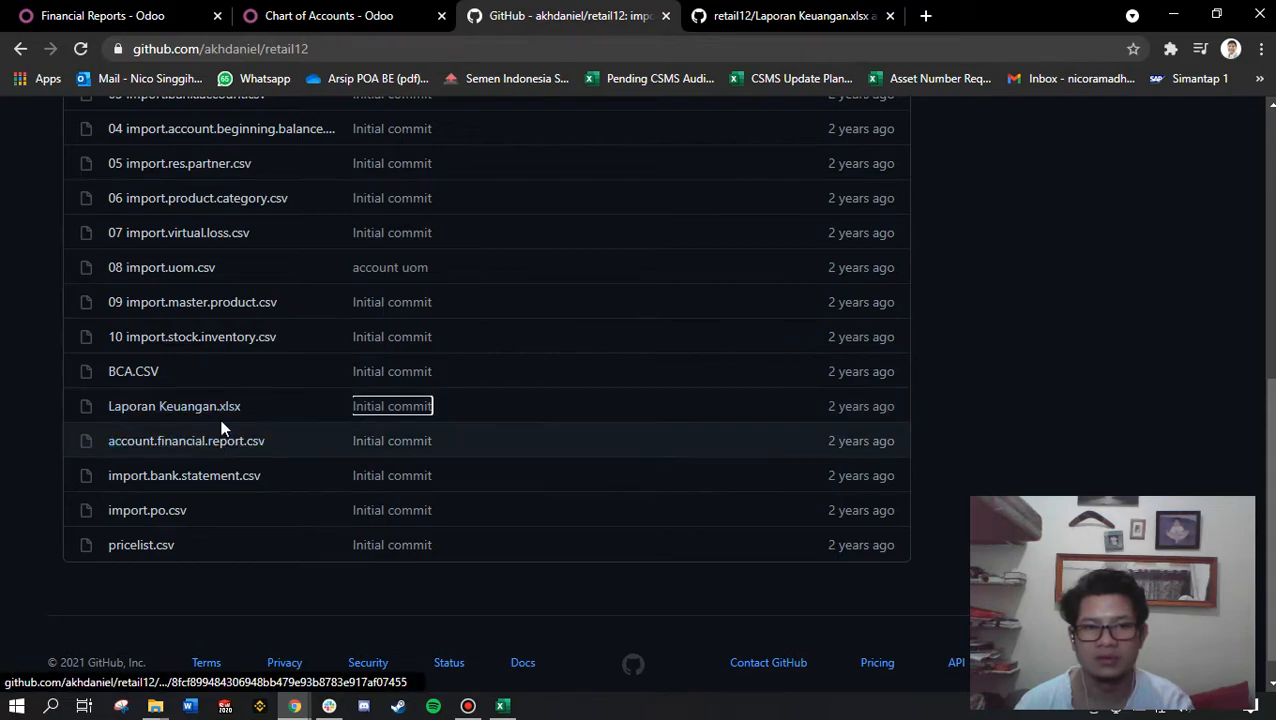
{"action": "left_click", "coordinate": [295, 12]}
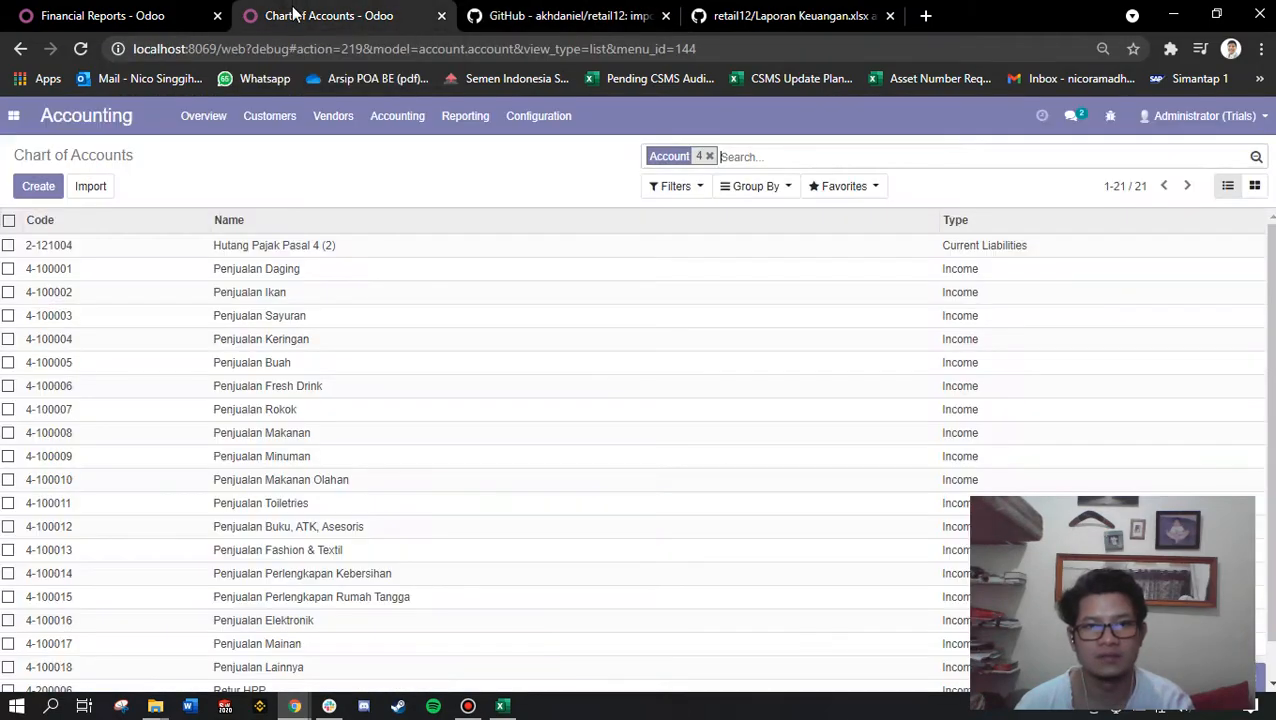
{"action": "left_click", "coordinate": [160, 15]}
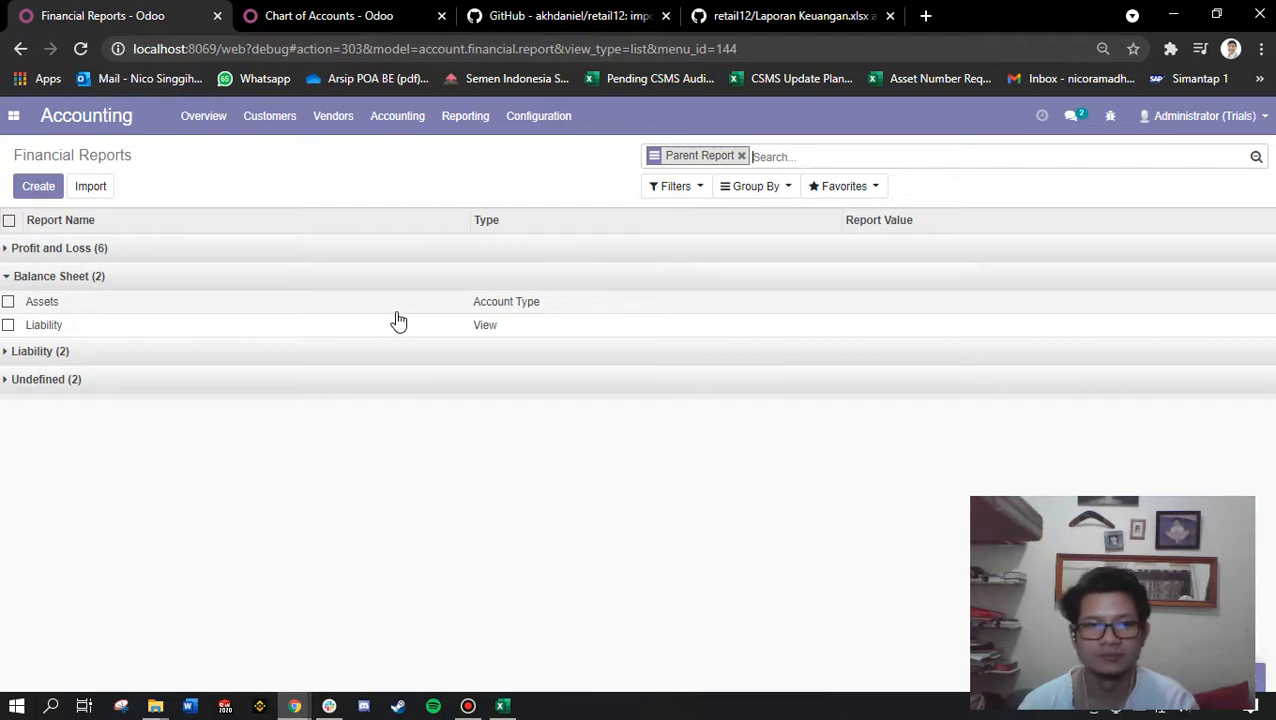
Switch to the Laporan Keuangan workbook in Excel and examine the Aktiva row and the account codes below it on the Neraca sheet.
{"action": "key", "text": "alt+Tab"}
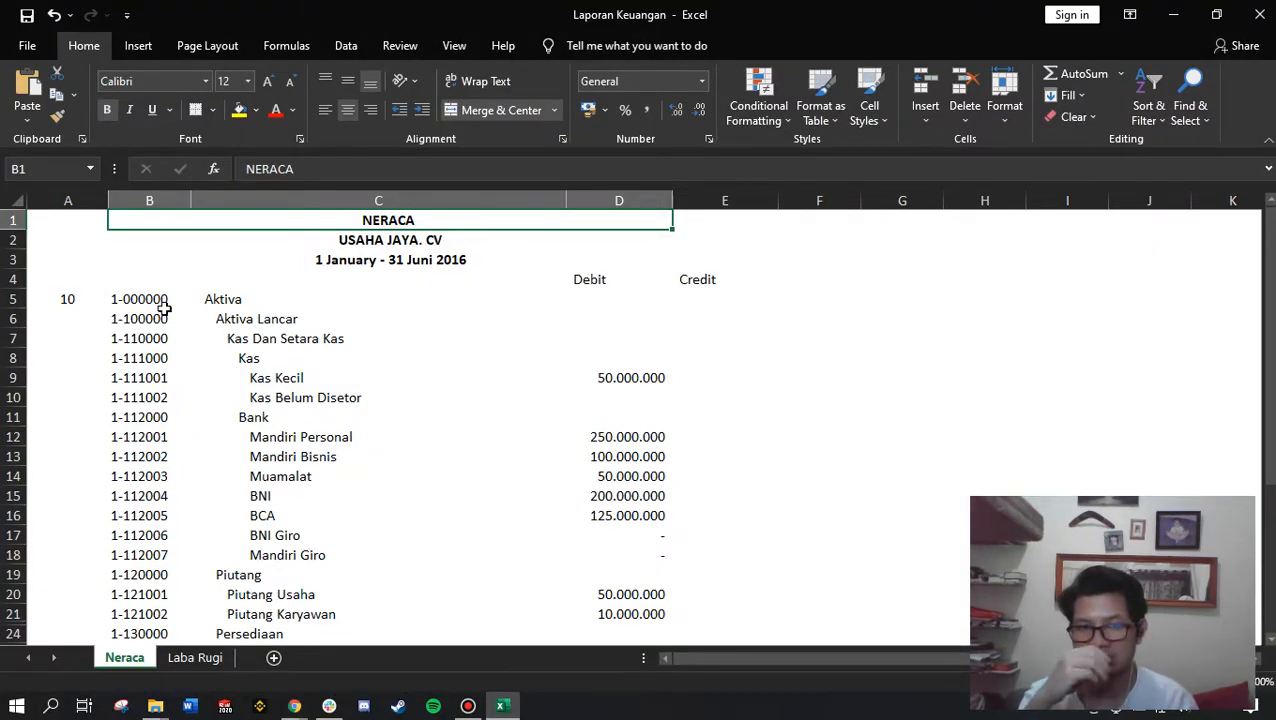
{"action": "left_click", "coordinate": [75, 300]}
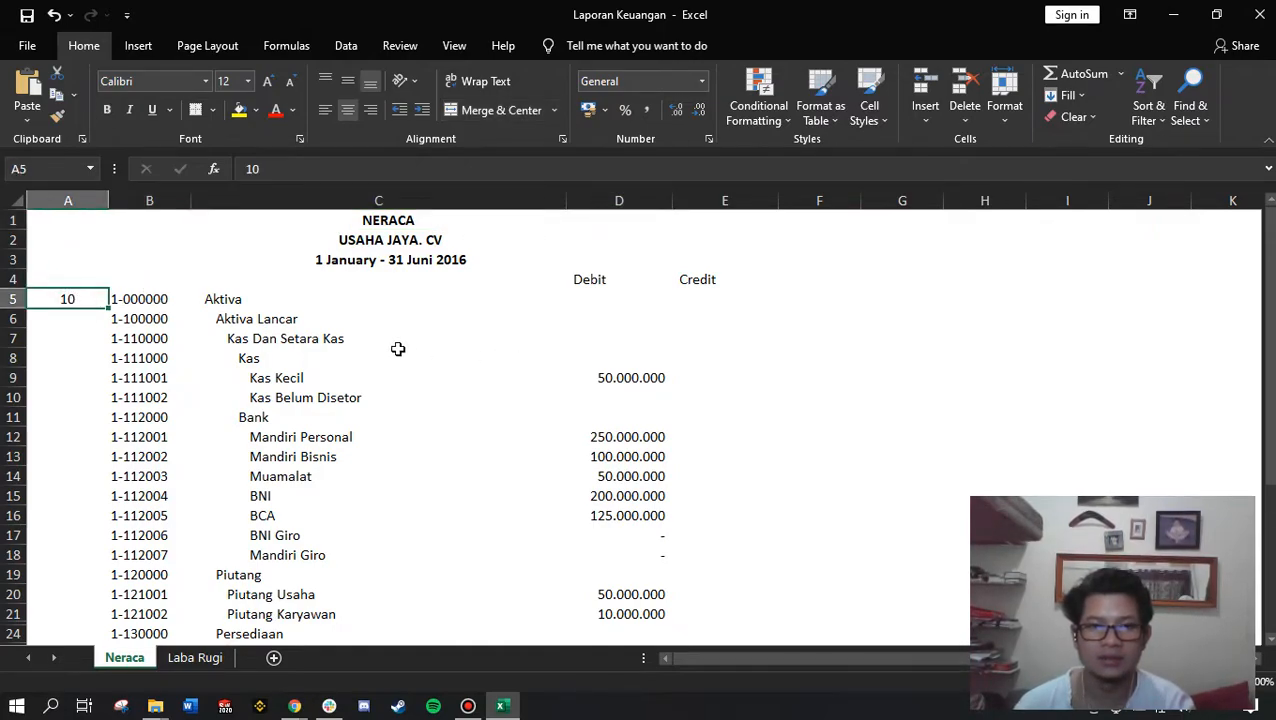
{"action": "left_click_drag", "start_coordinate": [73, 297], "coordinate": [712, 288]}
{"action": "scroll", "coordinate": [105, 374], "scroll_direction": "down", "scroll_amount": 3}
{"action": "scroll", "coordinate": [125, 456], "scroll_direction": "down", "scroll_amount": 12}
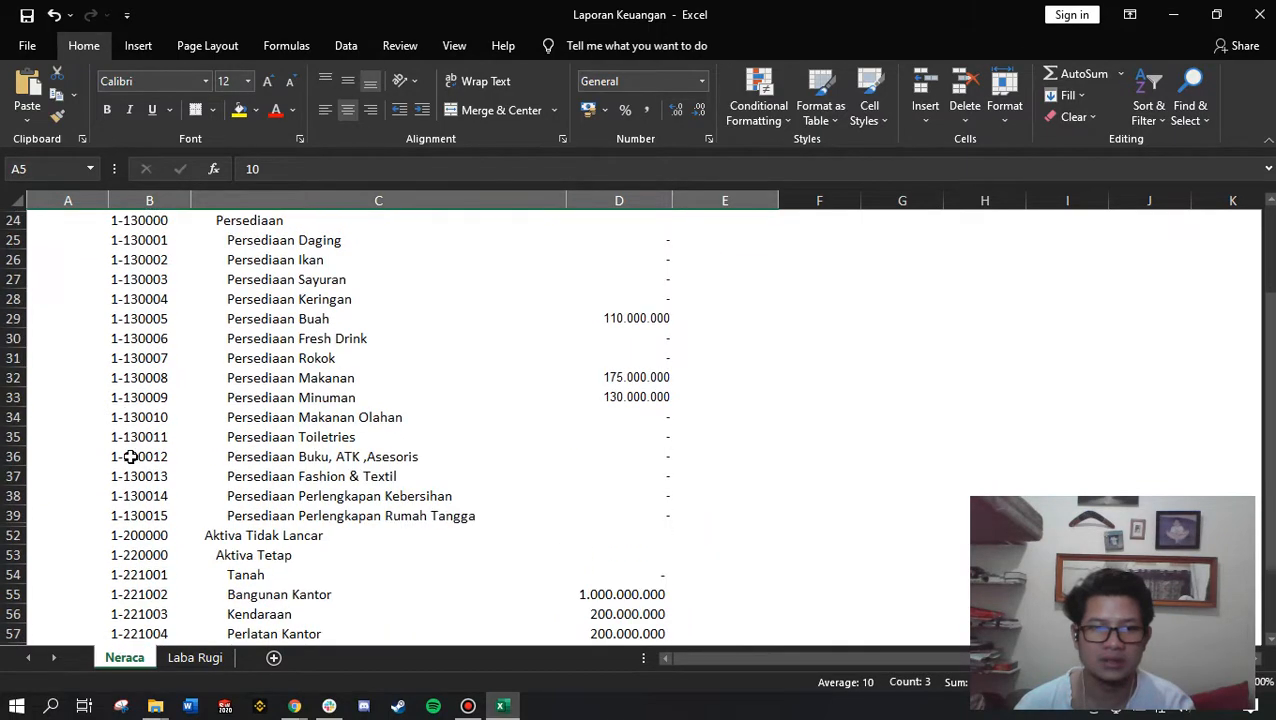
{"action": "scroll", "coordinate": [159, 496], "scroll_direction": "up", "scroll_amount": 16}
{"action": "left_click", "coordinate": [247, 480]}
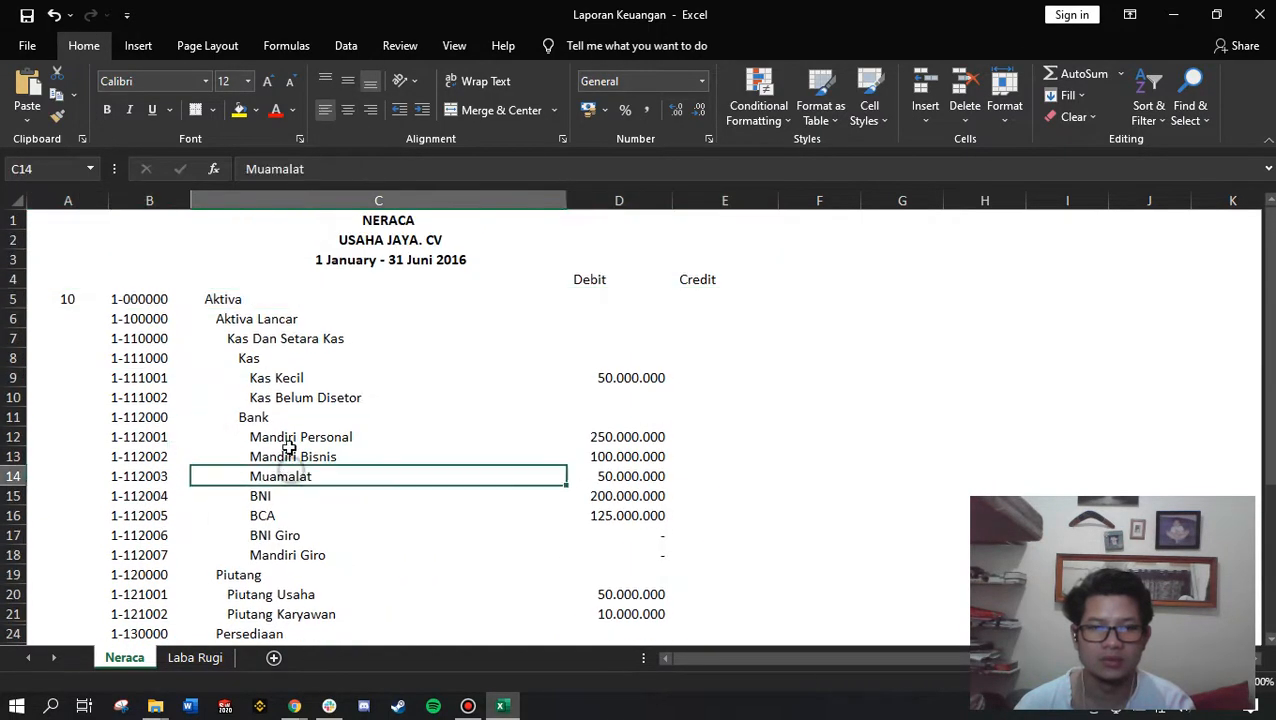
{"action": "left_click_drag", "start_coordinate": [140, 300], "coordinate": [173, 540]}
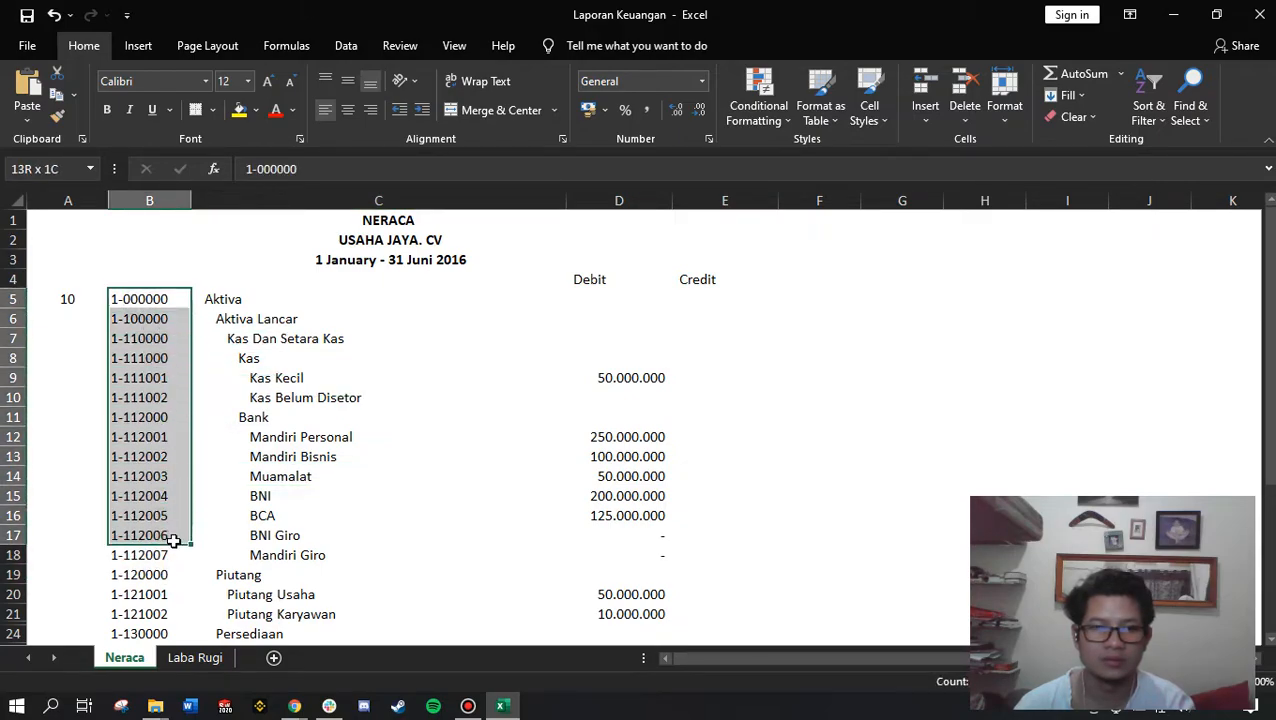
{"action": "left_click", "coordinate": [233, 478]}
{"action": "left_click", "coordinate": [148, 300]}
{"action": "left_click_drag", "start_coordinate": [148, 300], "coordinate": [235, 306]}
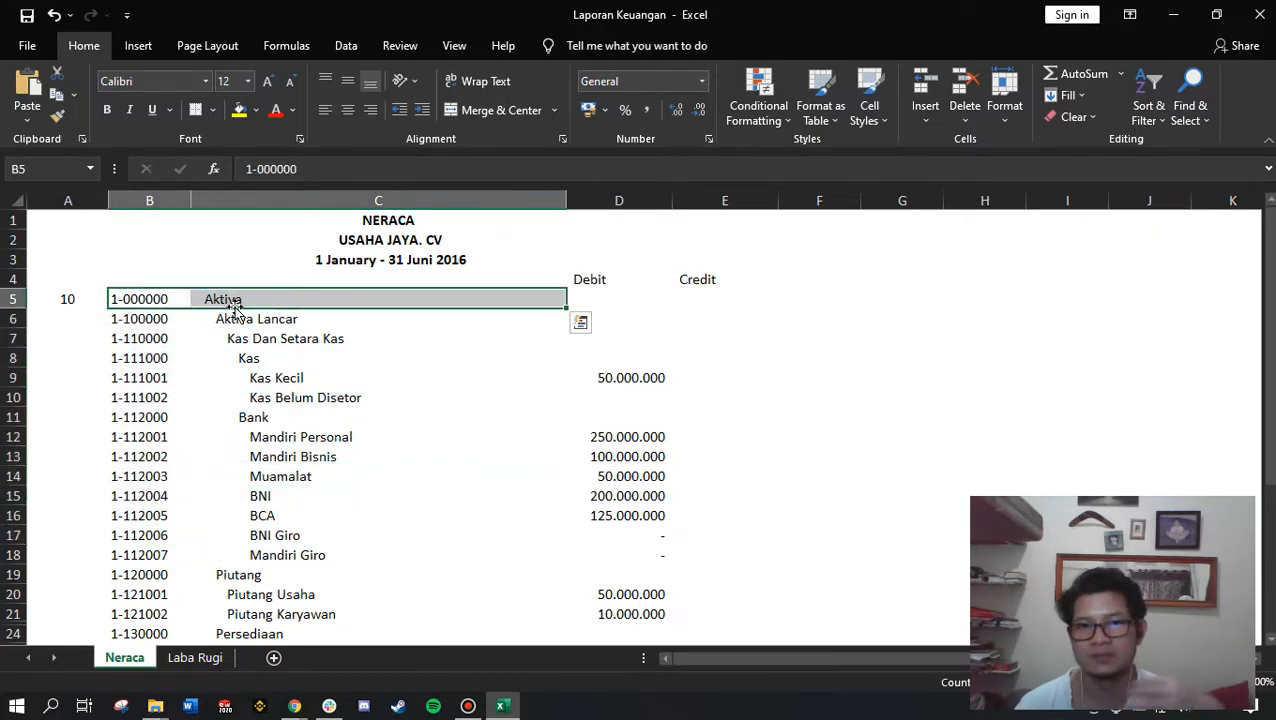
{"action": "scroll", "coordinate": [236, 310], "scroll_direction": "down", "scroll_amount": 1}
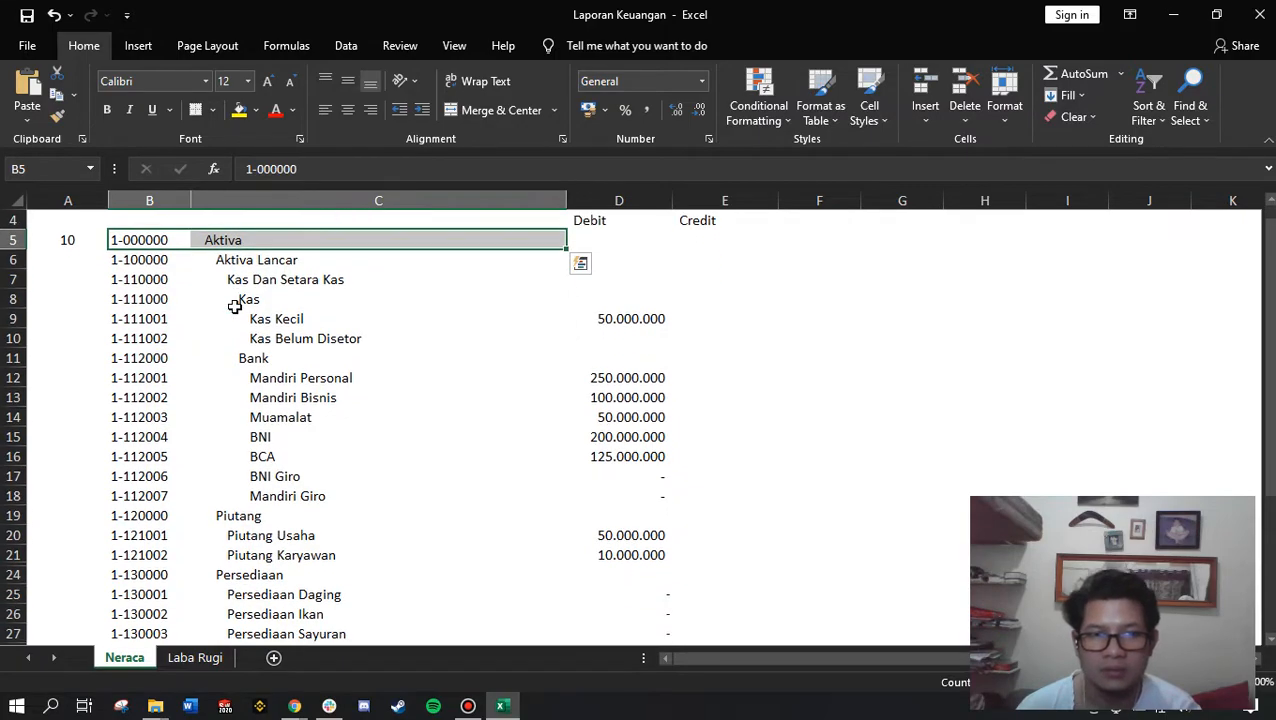
Examine the account codes under Aktiva Lancar and under Aktiva Tidak Lancar on the Neraca sheet.
{"action": "left_click", "coordinate": [134, 262]}
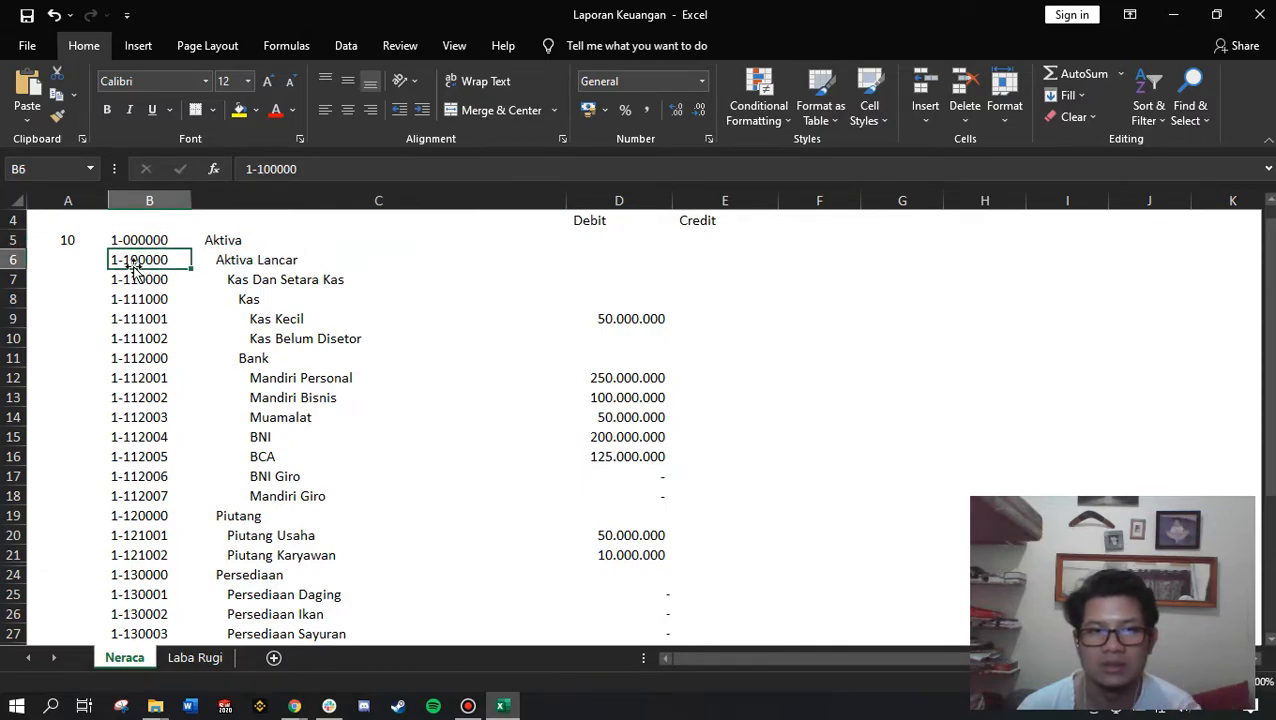
{"action": "left_click_drag", "start_coordinate": [129, 264], "coordinate": [230, 535]}
{"action": "left_click", "coordinate": [222, 572]}
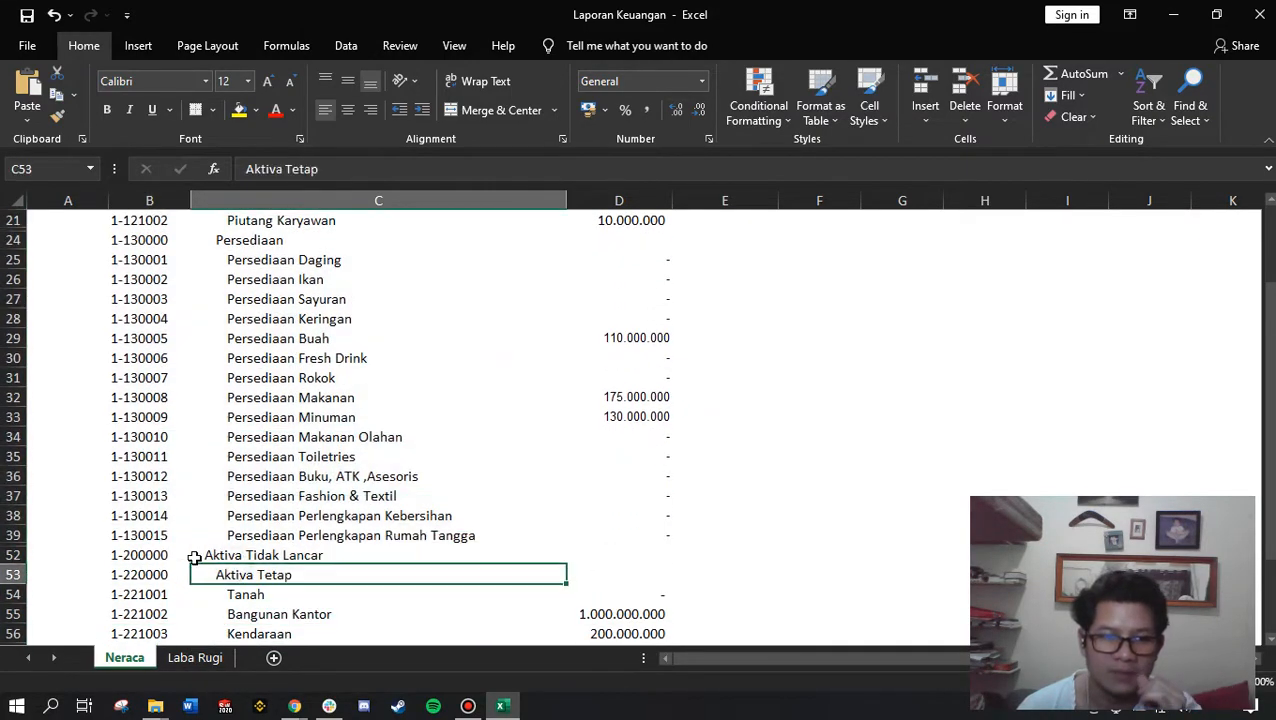
{"action": "left_click", "coordinate": [132, 557]}
{"action": "left_click_drag", "start_coordinate": [135, 560], "coordinate": [165, 610]}
{"action": "scroll", "coordinate": [168, 585], "scroll_direction": "down", "scroll_amount": 2}
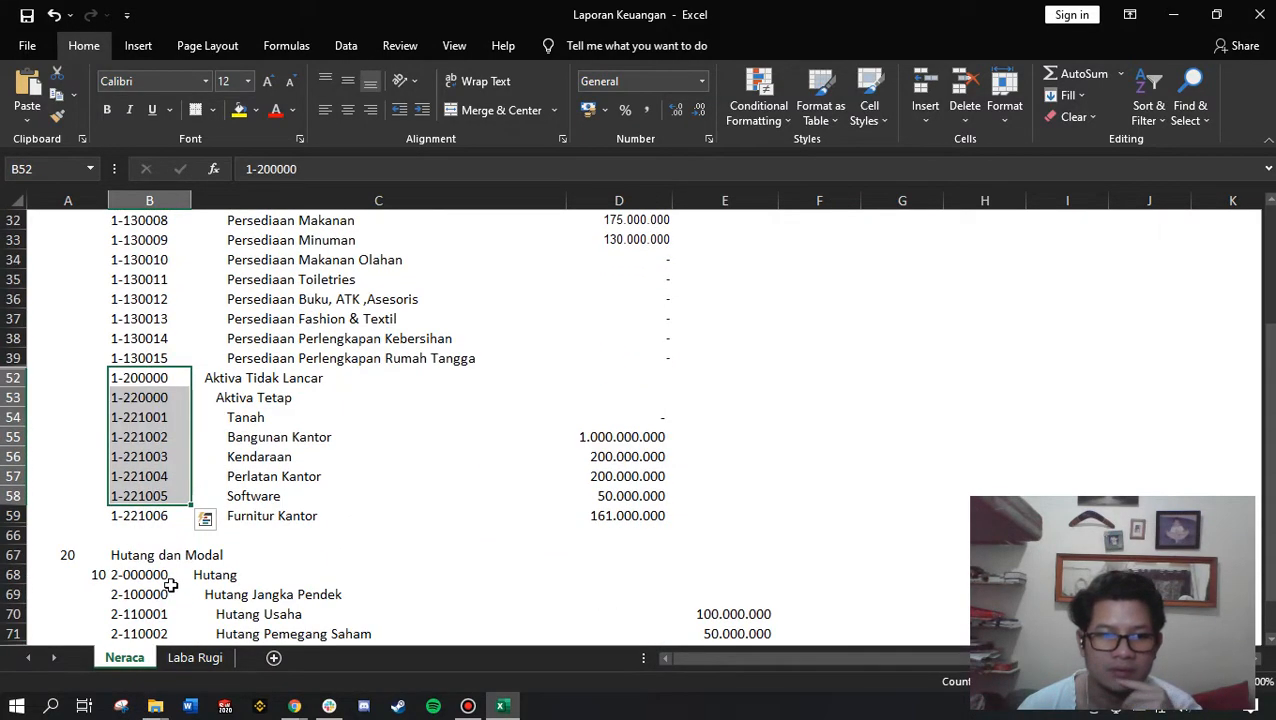
{"action": "scroll", "coordinate": [167, 555], "scroll_direction": "up", "scroll_amount": 6}
{"action": "scroll", "coordinate": [167, 555], "scroll_direction": "up", "scroll_amount": 5}
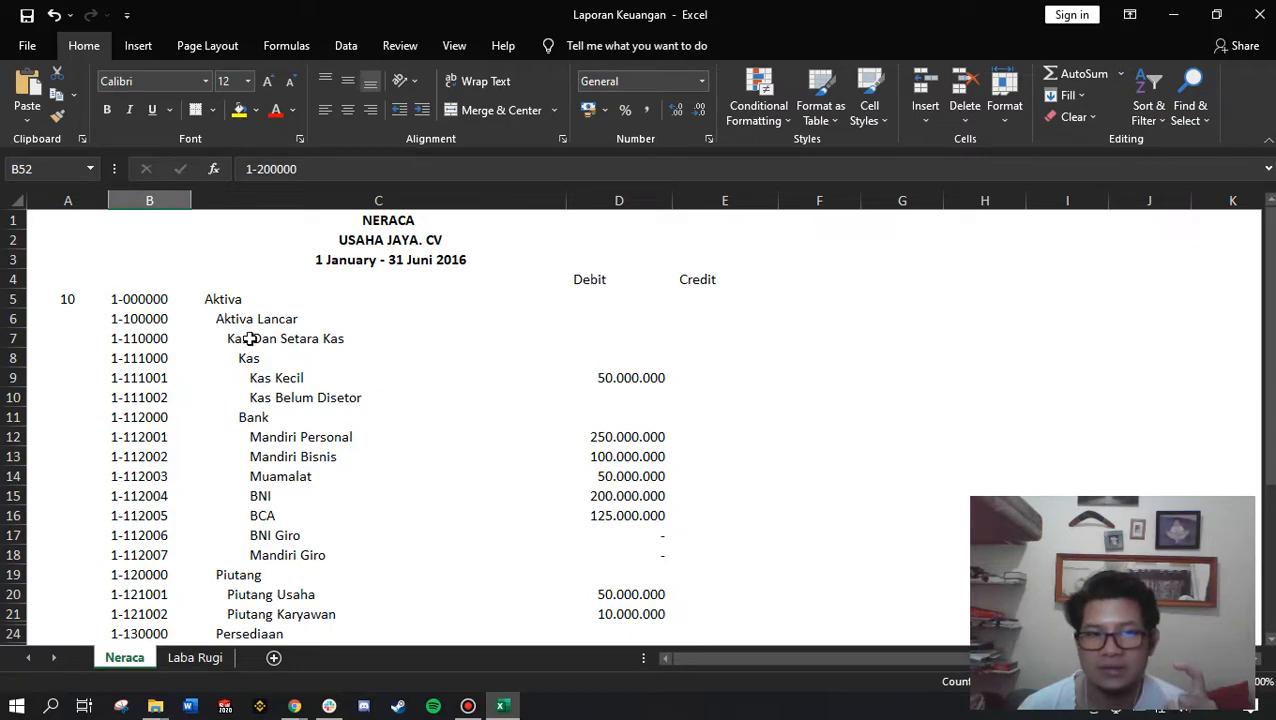
Compare the hierarchy levels of Aktiva, Aktiva Lancar and Kas Dan Setara Kas with their account codes.
{"action": "left_click", "coordinate": [231, 300]}
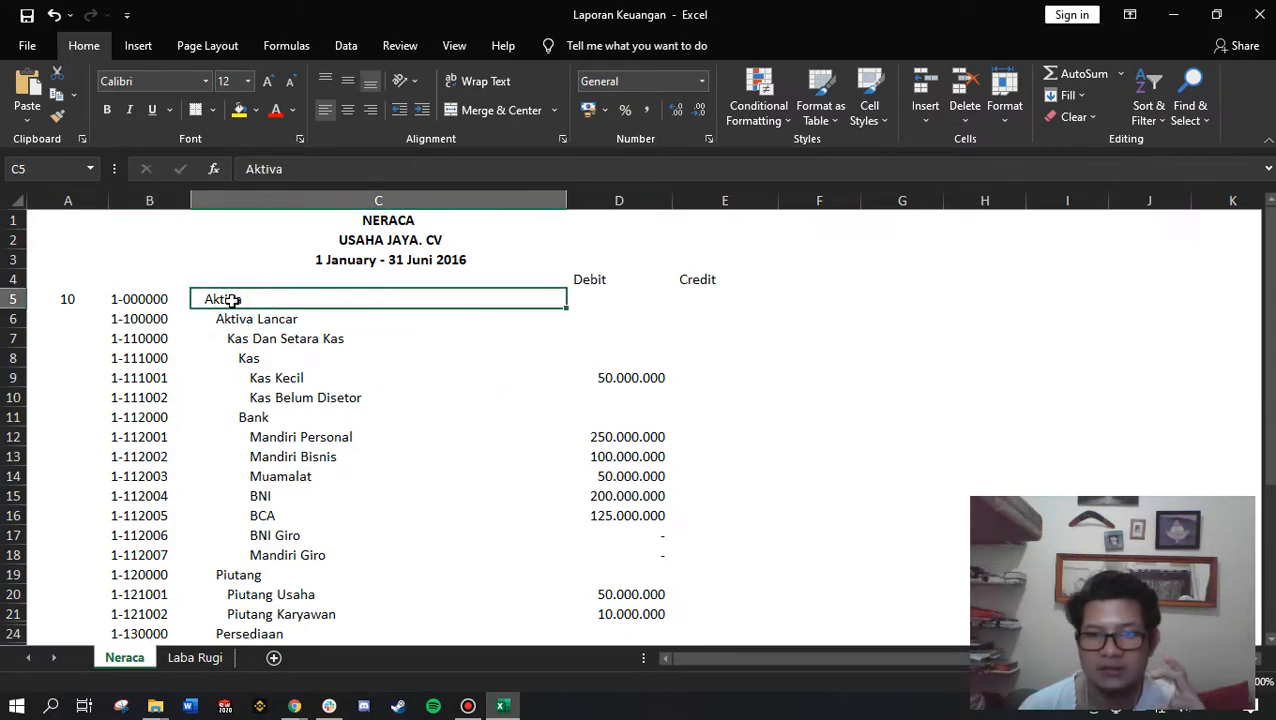
{"action": "left_click", "coordinate": [220, 338]}
{"action": "left_click", "coordinate": [222, 319]}
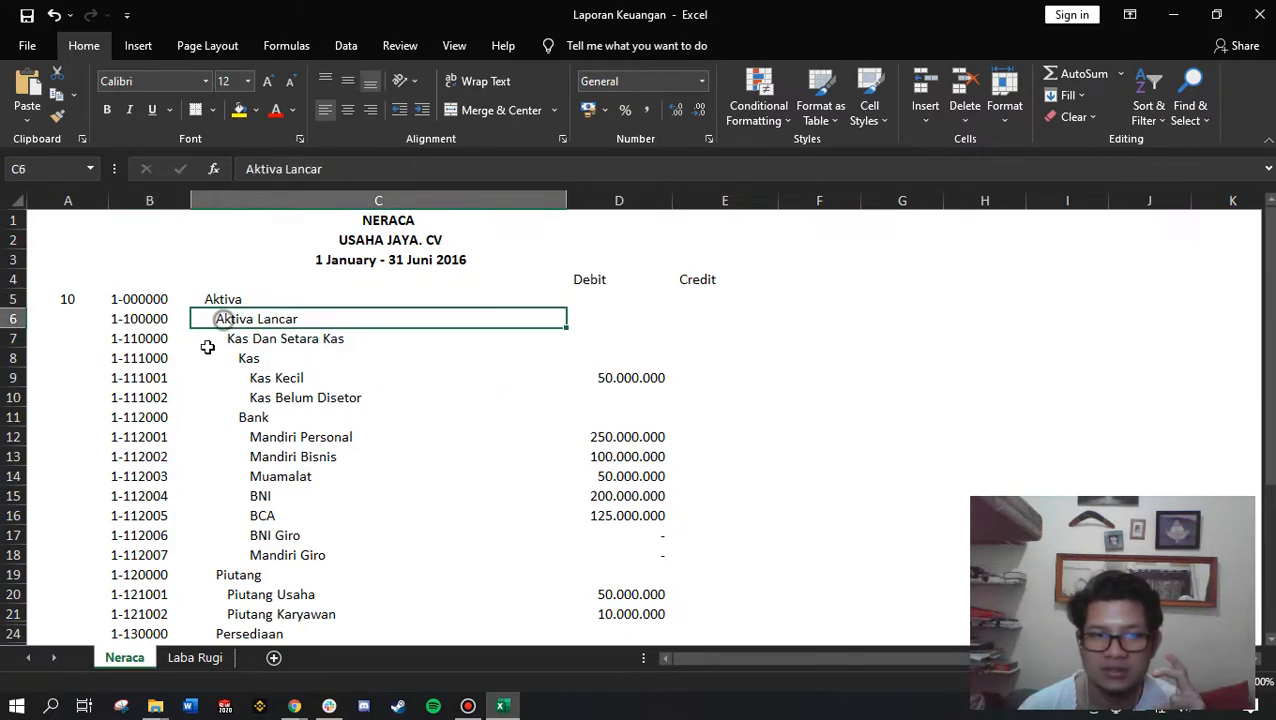
{"action": "scroll", "coordinate": [200, 450], "scroll_direction": "down", "scroll_amount": 5}
{"action": "scroll", "coordinate": [185, 422], "scroll_direction": "up", "scroll_amount": 4}
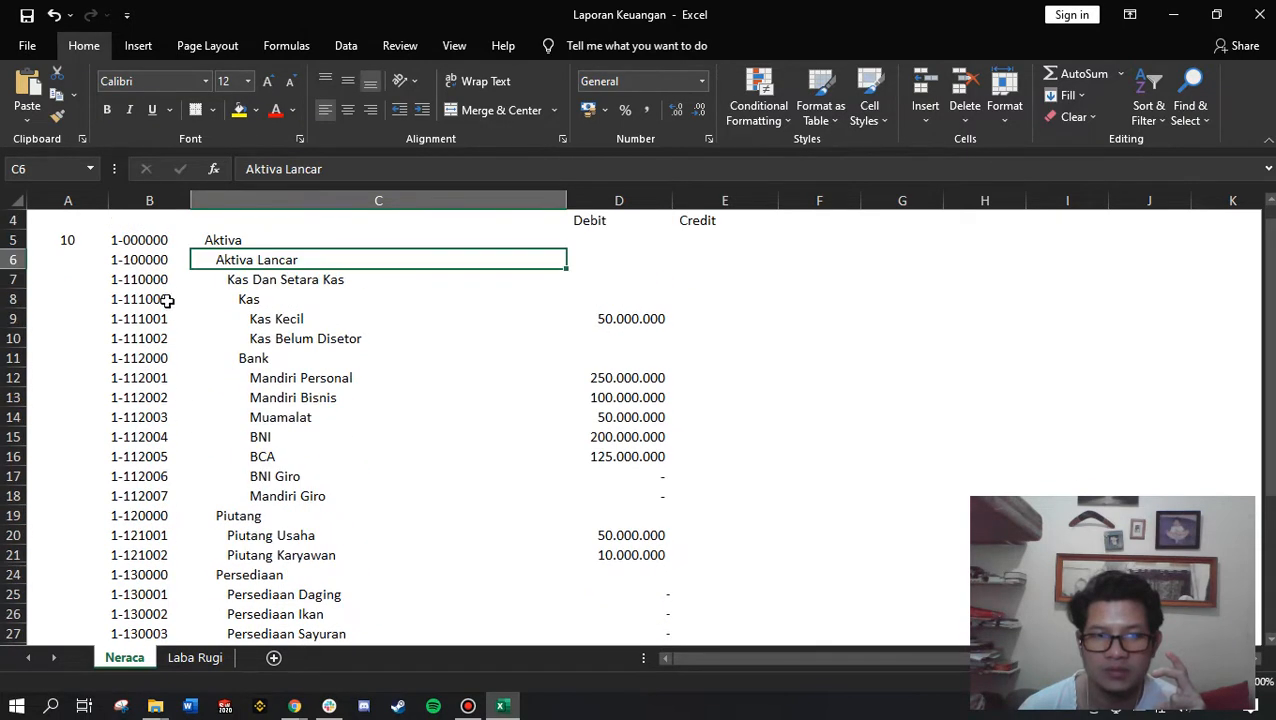
{"action": "left_click", "coordinate": [134, 266]}
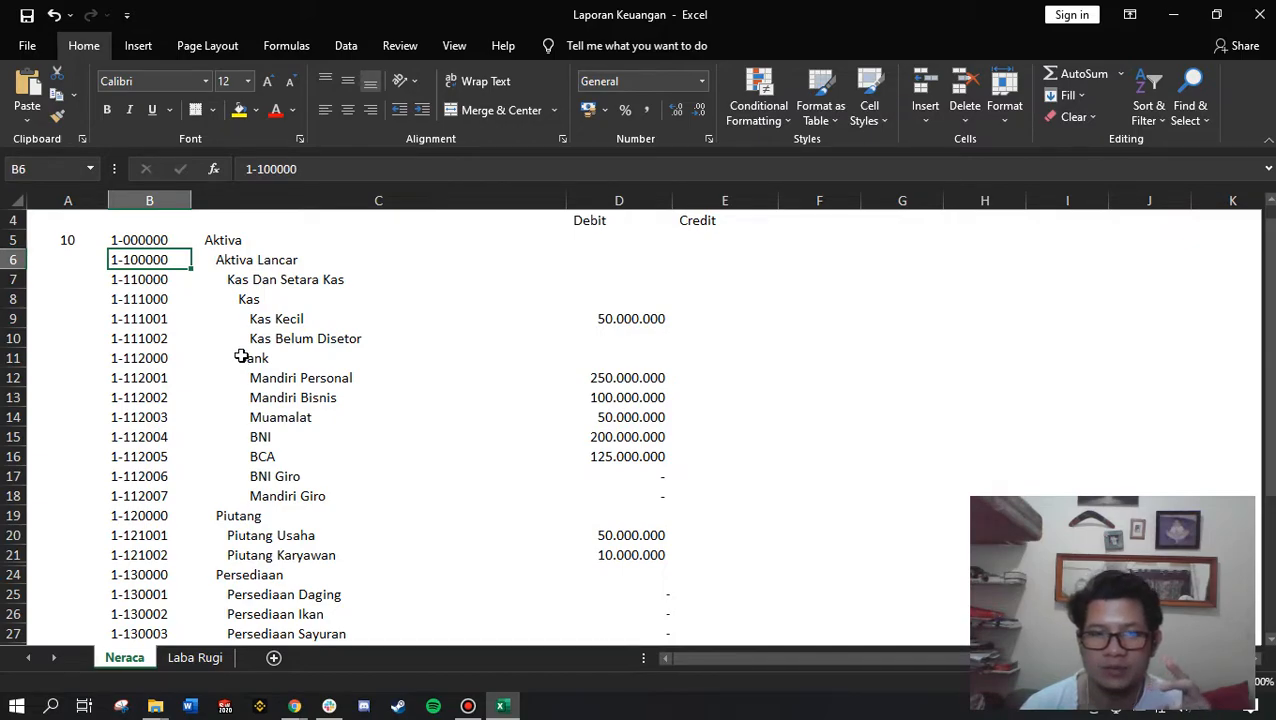
Label the first hierarchy levels beside the accounts with parent 1 in cell F6 and parent1-1 in F7.
{"action": "left_click", "coordinate": [795, 262]}
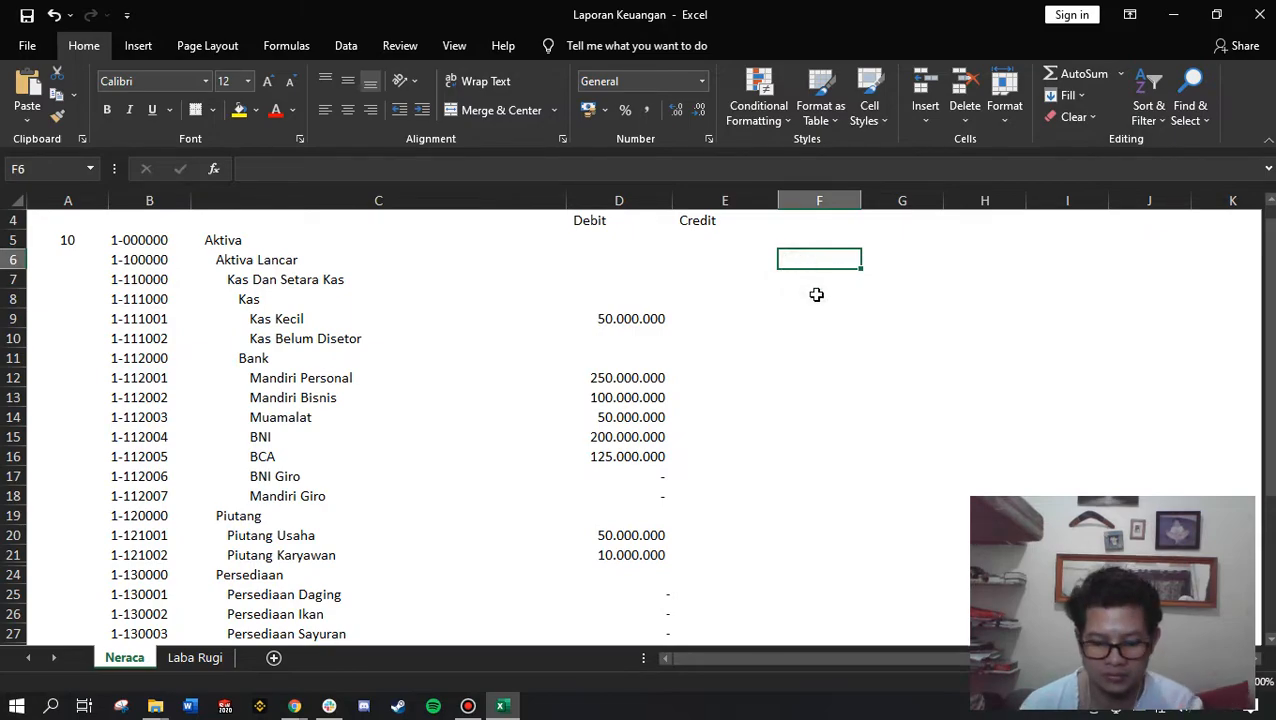
{"action": "type", "text": "paret"}
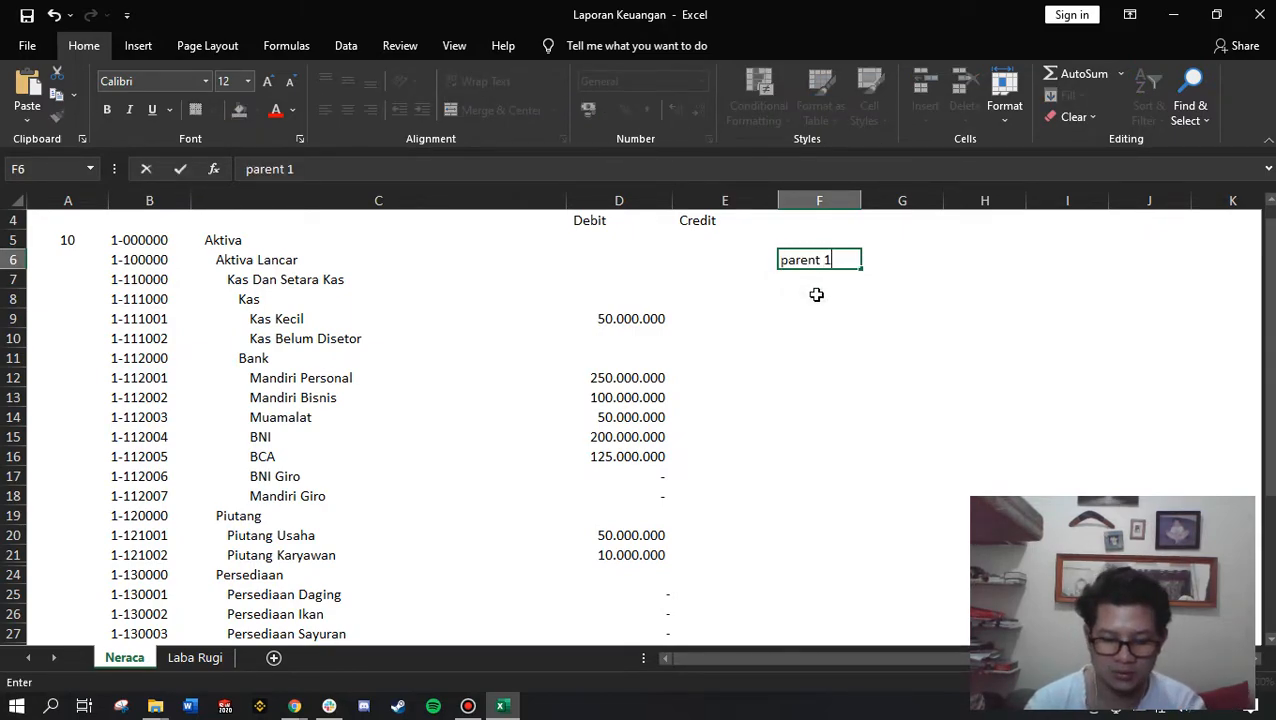
{"action": "key", "text": "Return"}
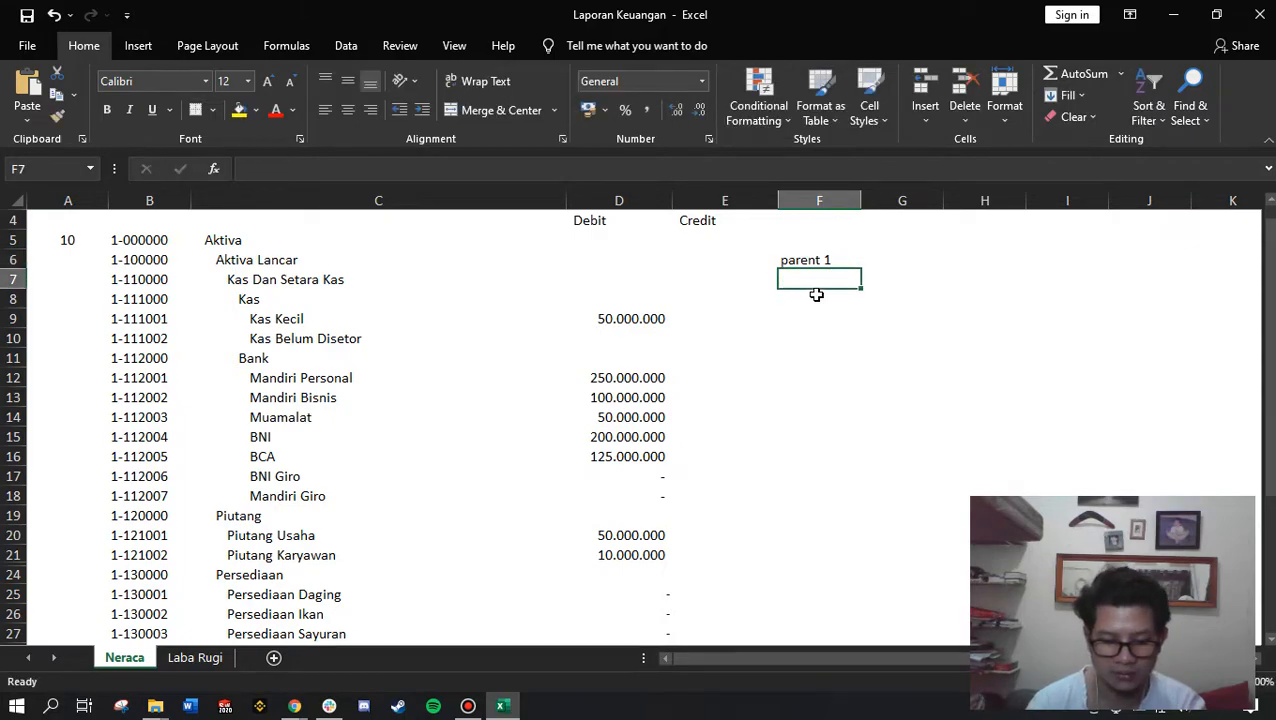
{"action": "type", "text": "parent"}
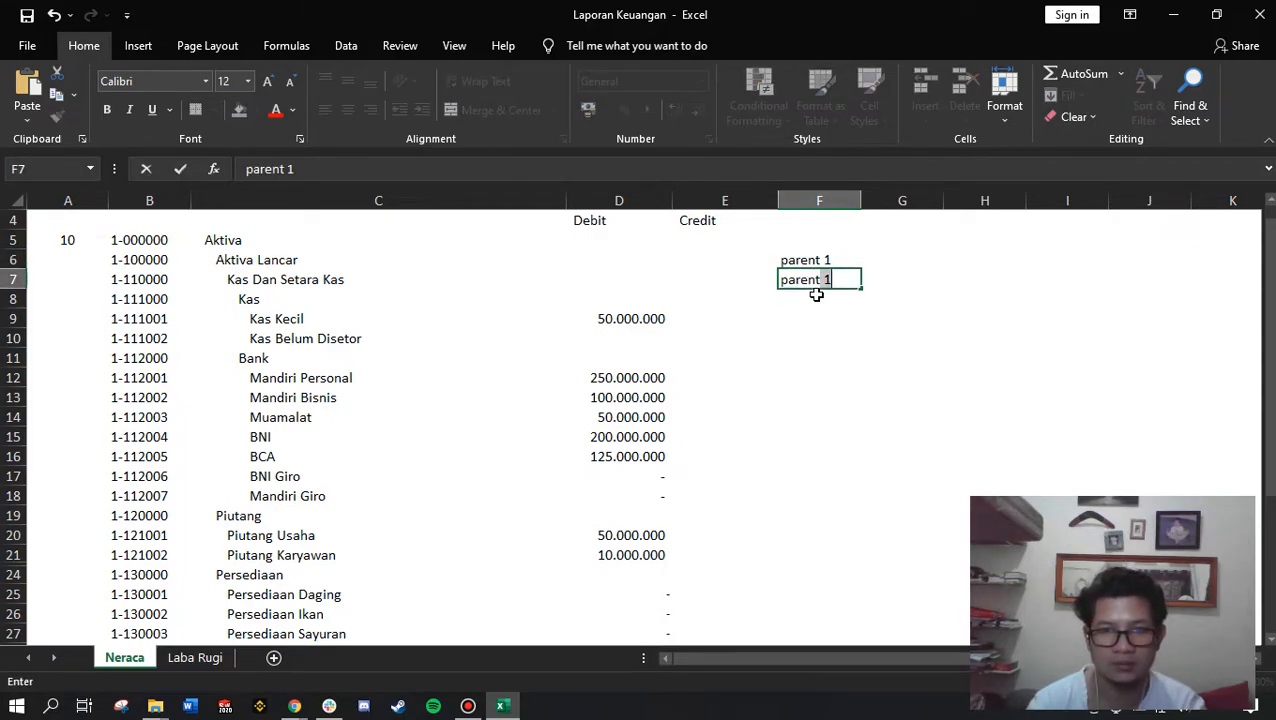
{"action": "type", "text": "1-1"}
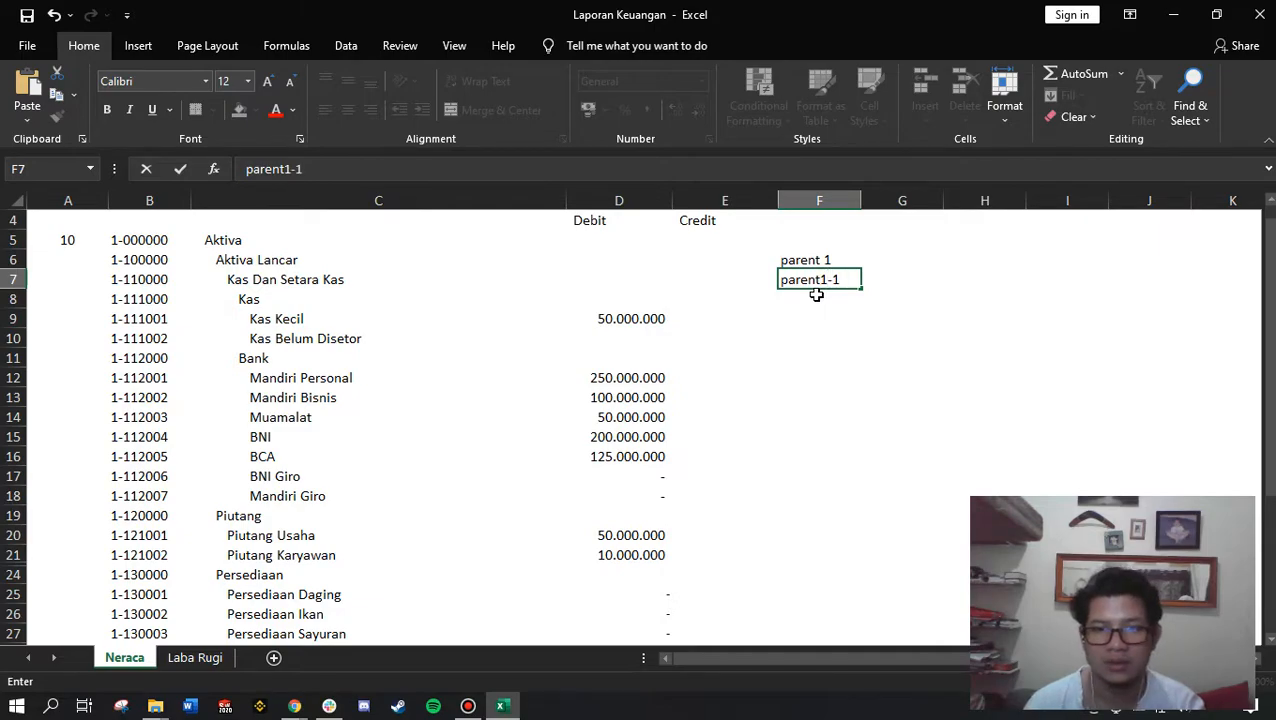
{"action": "key", "text": "Return"}
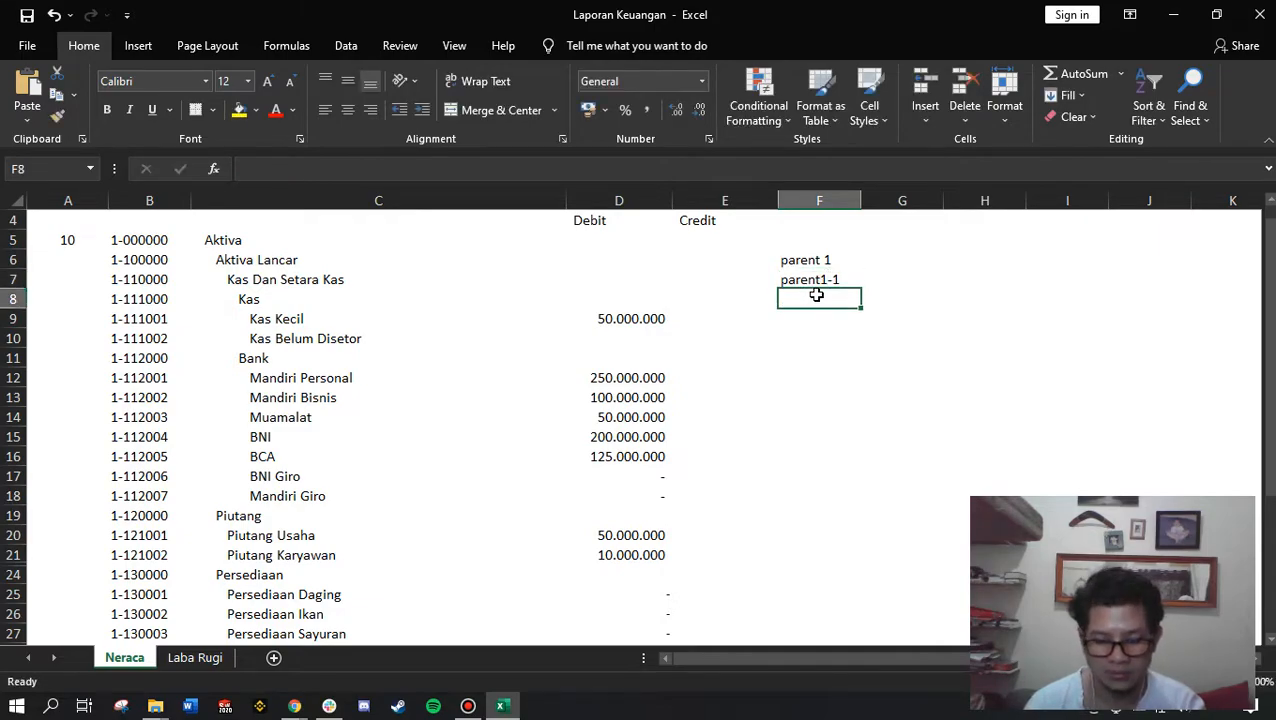
Copy the parent1-1 label into cell F8 beside Kas and change it to parent1-2.
{"action": "left_click", "coordinate": [815, 283]}
{"action": "key", "text": "ctrl+c"}
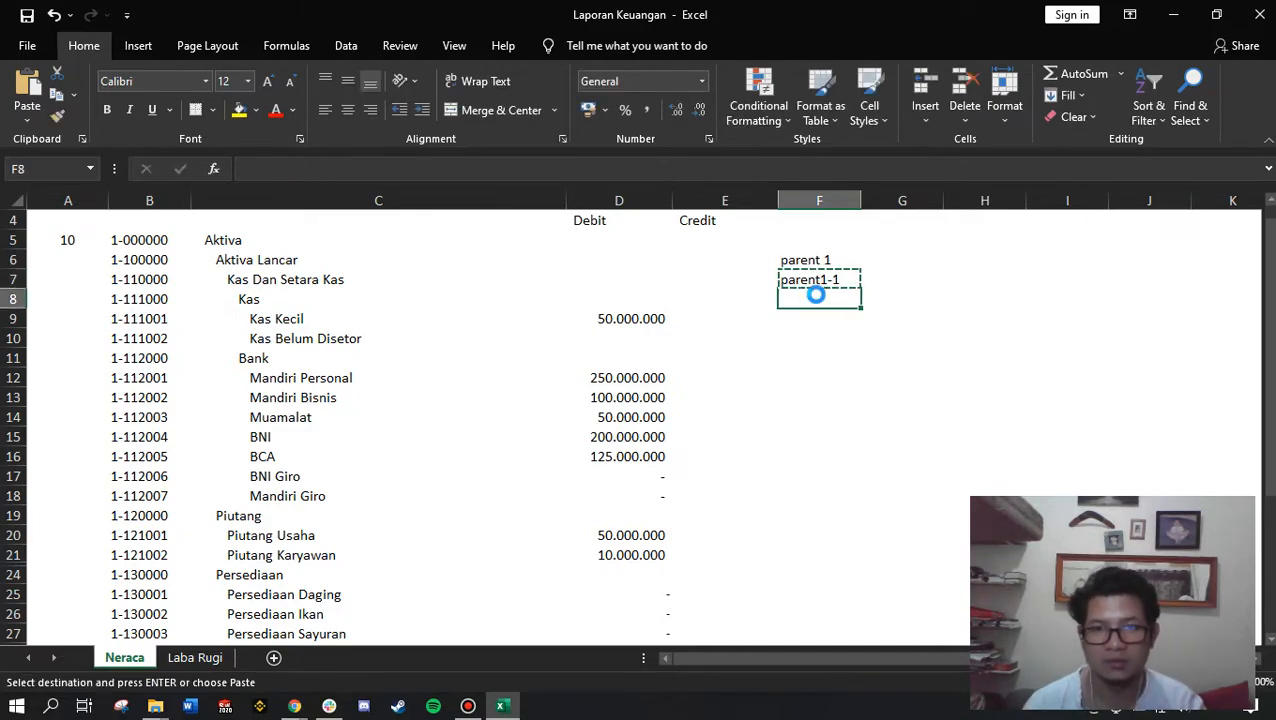
{"action": "left_click", "coordinate": [817, 298]}
{"action": "key", "text": "ctrl+v"}
{"action": "double_click", "coordinate": [845, 298]}
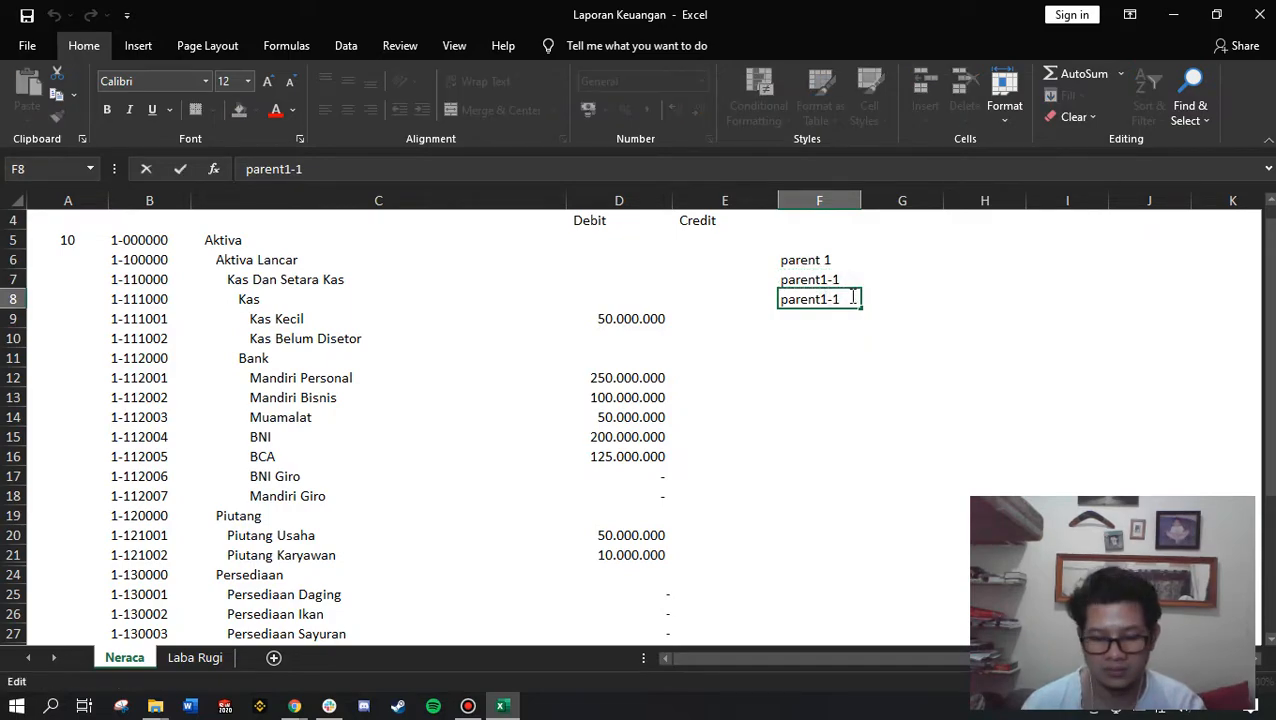
{"action": "key", "text": "Return"}
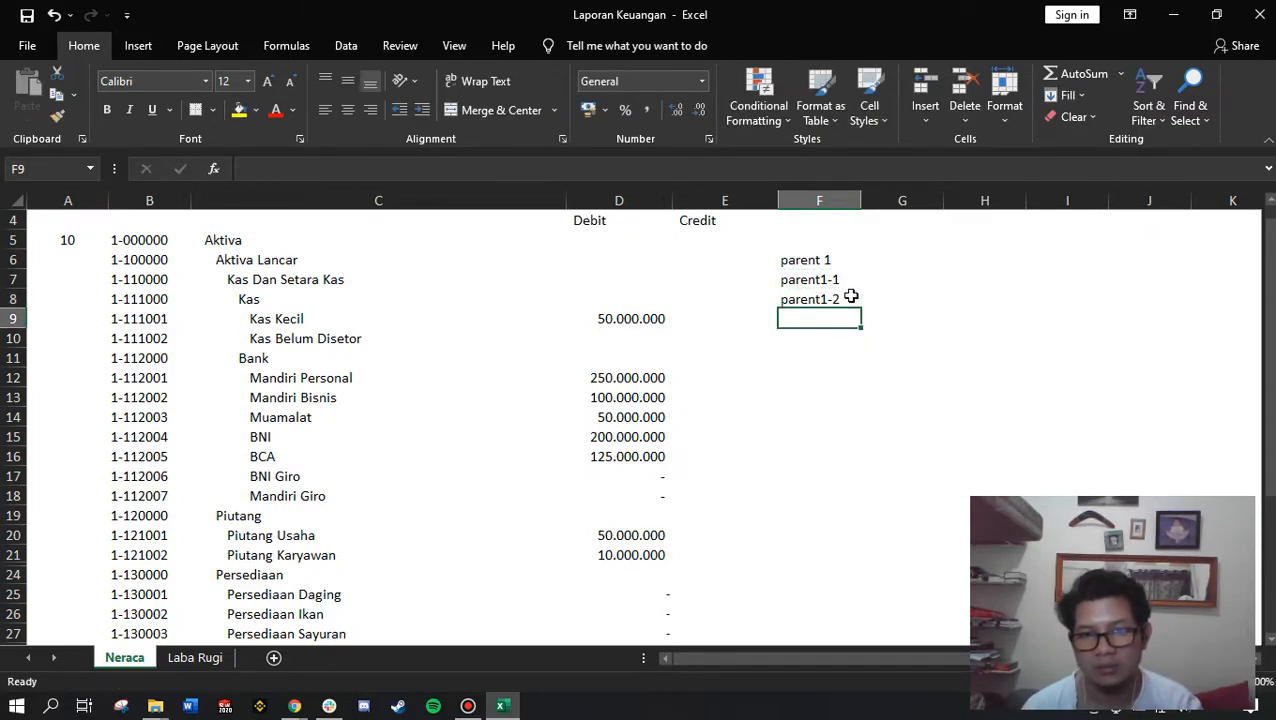
Enter the label child in cell G9 beside the Kas Kecil account.
{"action": "key", "text": "Right"}
{"action": "type", "text": "chi"}
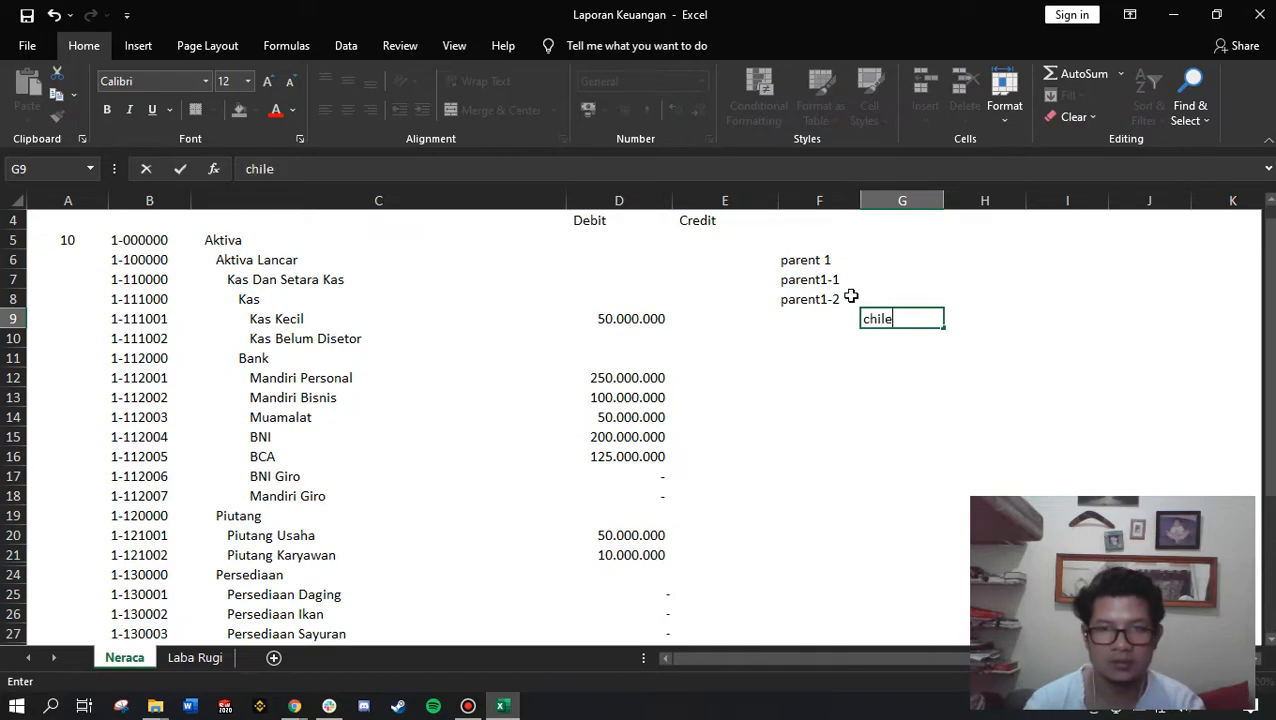
{"action": "type", "text": "le"}
{"action": "key", "text": "BackSpace"}
{"action": "type", "text": "d"}
{"action": "key", "text": "Return"}
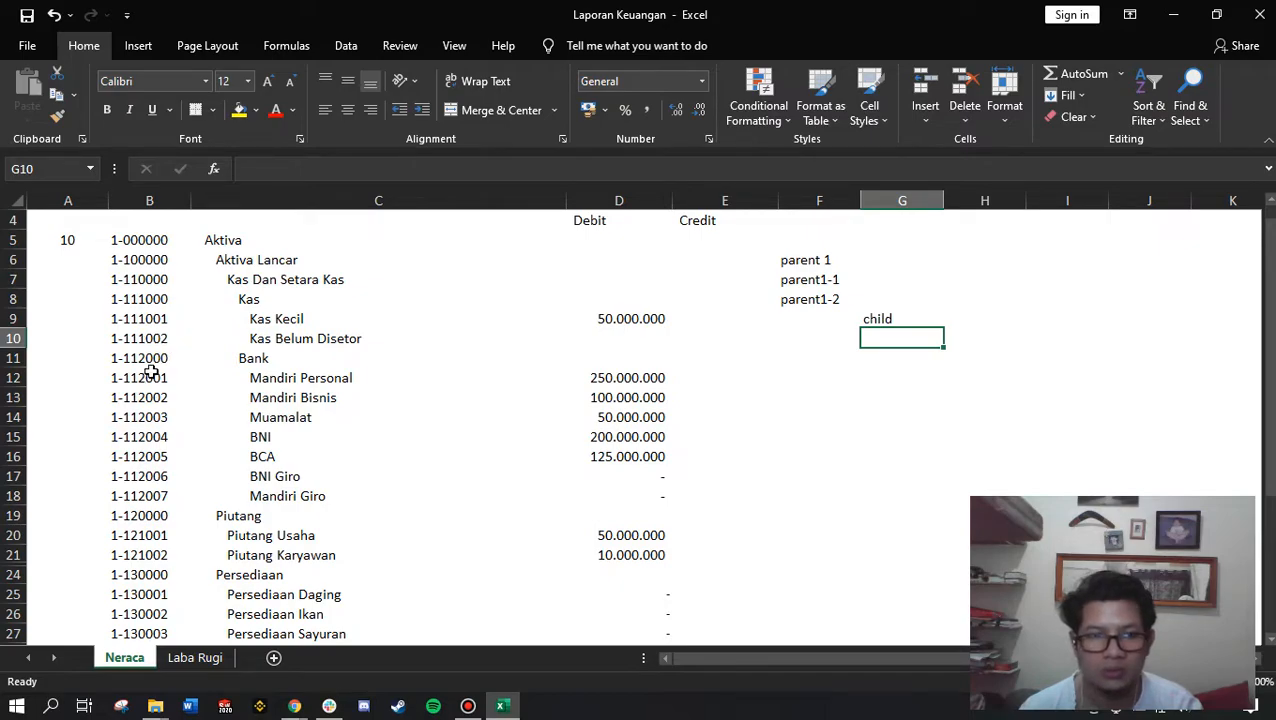
Review the Neraca accounts against the parent and child labels beside them.
{"action": "scroll", "coordinate": [176, 476], "scroll_direction": "down", "scroll_amount": 3}
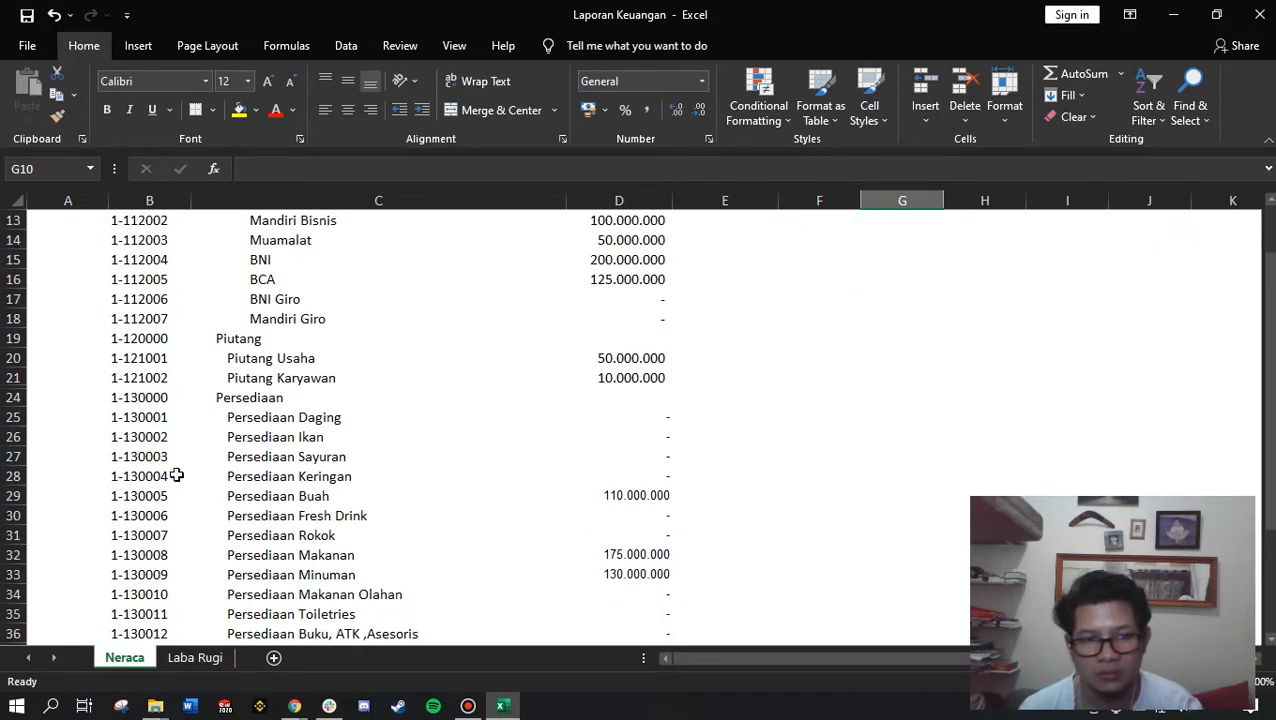
{"action": "scroll", "coordinate": [459, 485], "scroll_direction": "up", "scroll_amount": 3}
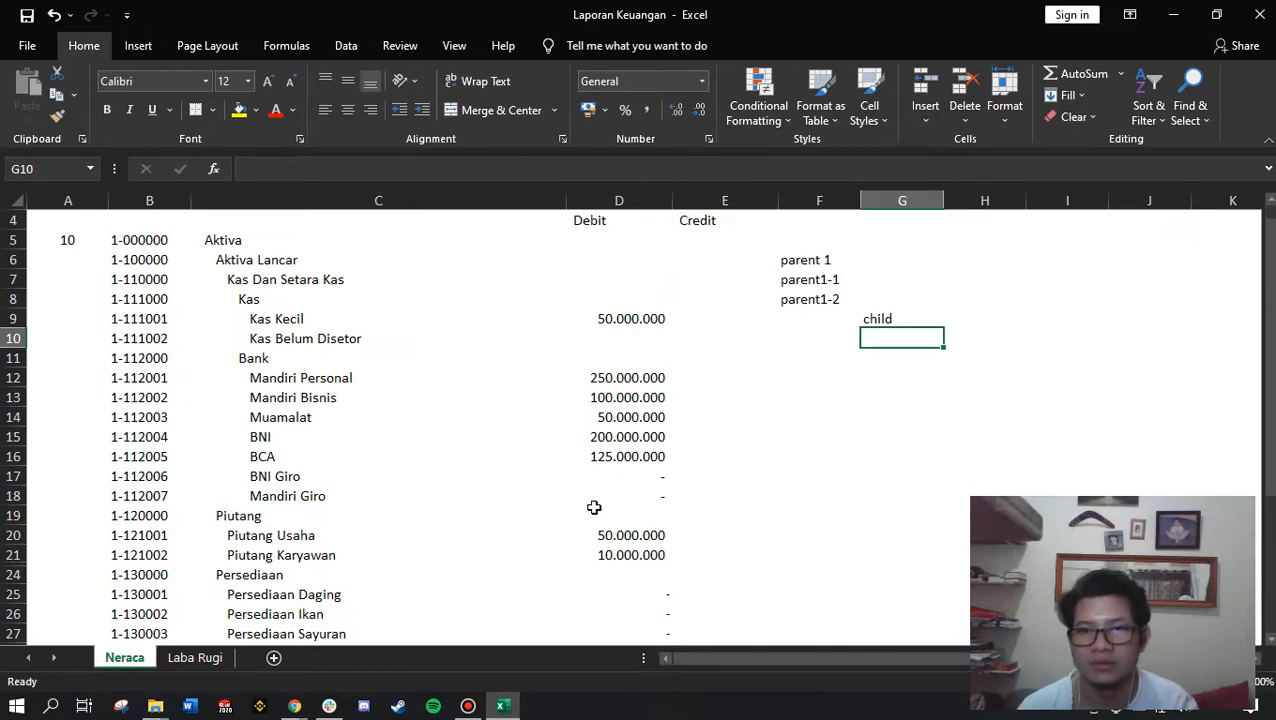
{"action": "left_click_drag", "start_coordinate": [829, 258], "coordinate": [865, 320]}
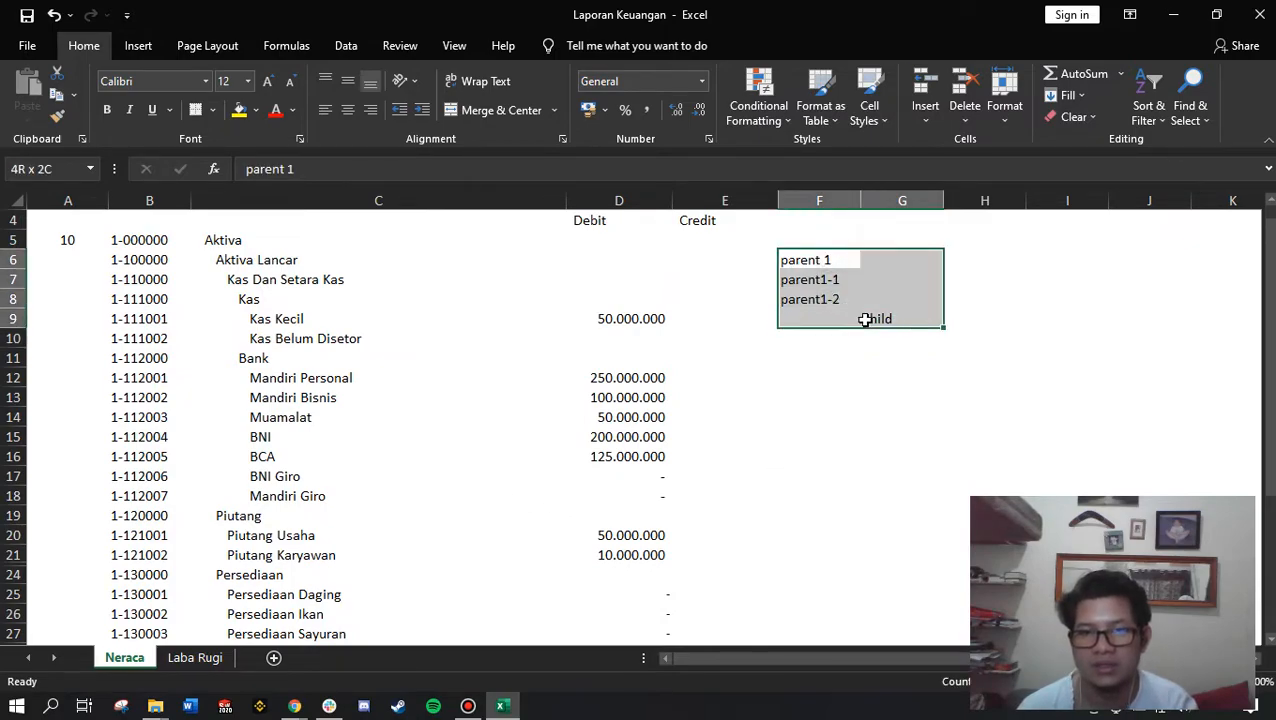
{"action": "scroll", "coordinate": [738, 476], "scroll_direction": "up", "scroll_amount": 3}
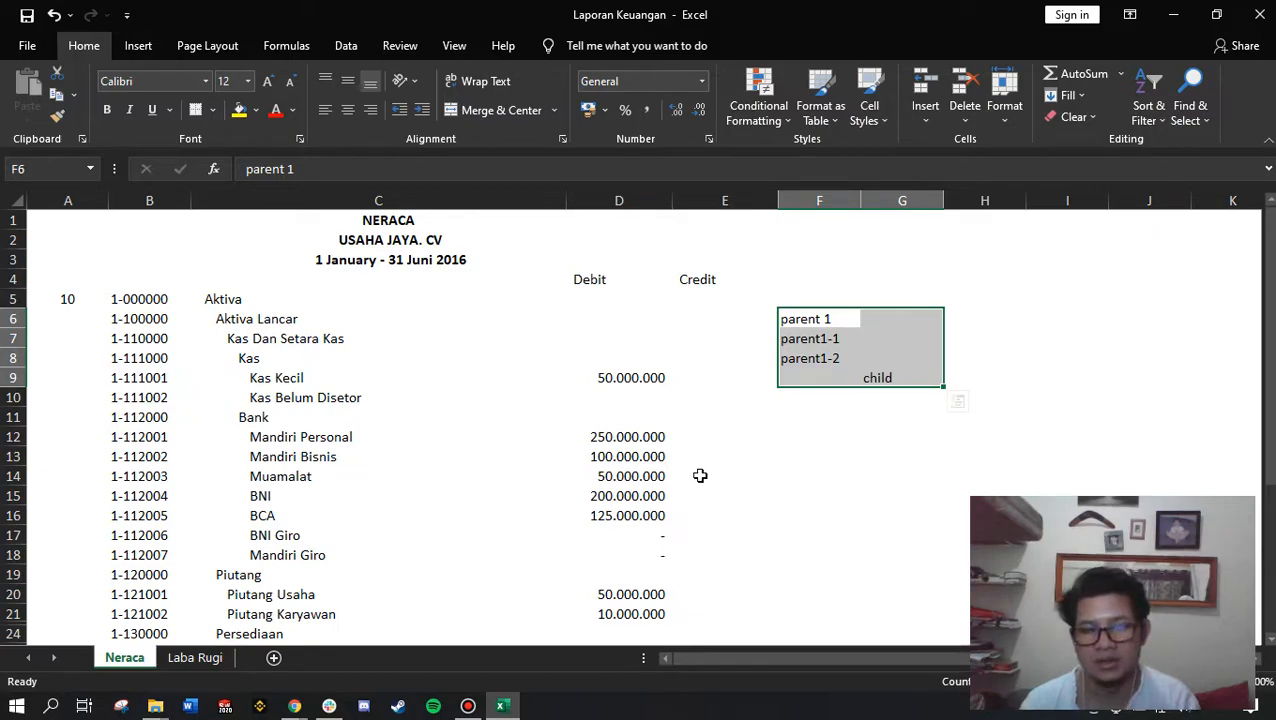
{"action": "left_click_drag", "start_coordinate": [68, 222], "coordinate": [632, 606]}
Delete the parent and child labels from columns F and G of the Neraca sheet.
{"action": "left_click", "coordinate": [836, 550]}
{"action": "left_click_drag", "start_coordinate": [824, 320], "coordinate": [871, 386]}
{"action": "key", "text": "Delete"}
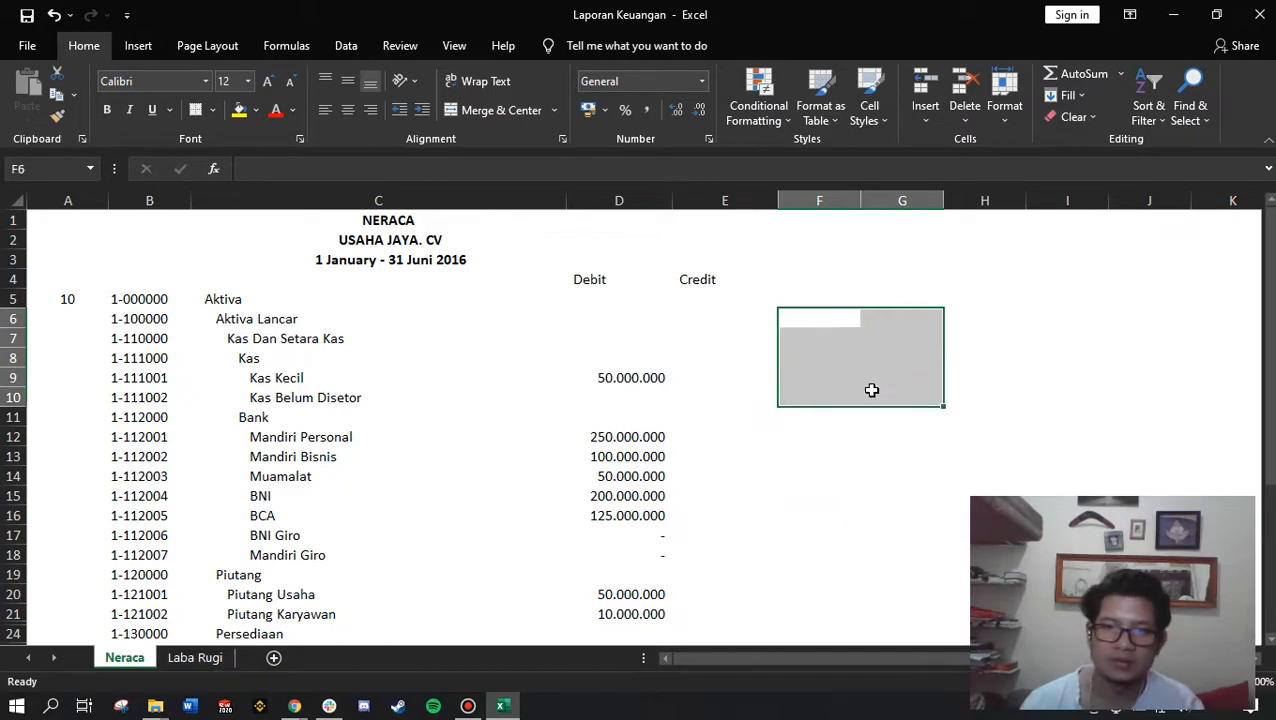
Examine the Neraca sheet's Aktiva block from row 5 to 59 and the Hutang dan Modal section below it.
{"action": "left_click", "coordinate": [768, 492]}
{"action": "scroll", "coordinate": [712, 531], "scroll_direction": "down", "scroll_amount": 2}
{"action": "scroll", "coordinate": [707, 522], "scroll_direction": "up", "scroll_amount": 2}
{"action": "scroll", "coordinate": [706, 524], "scroll_direction": "down", "scroll_amount": 4}
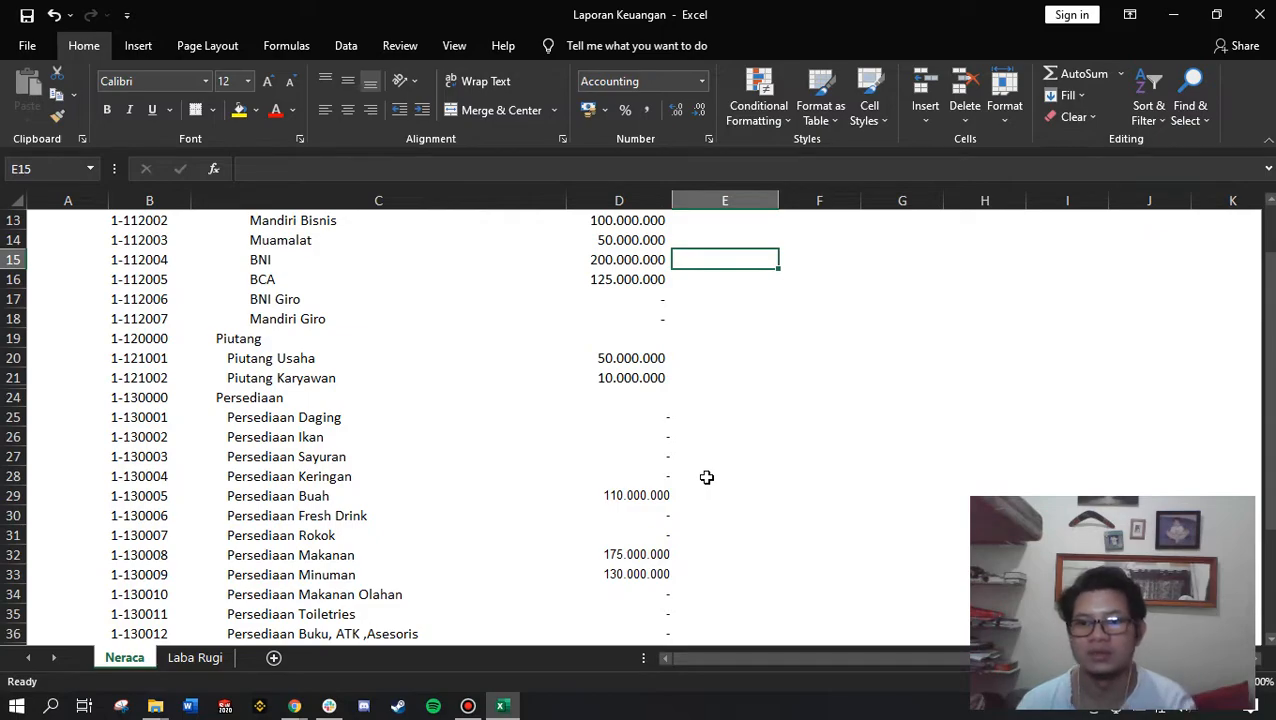
{"action": "scroll", "coordinate": [706, 477], "scroll_direction": "up", "scroll_amount": 4}
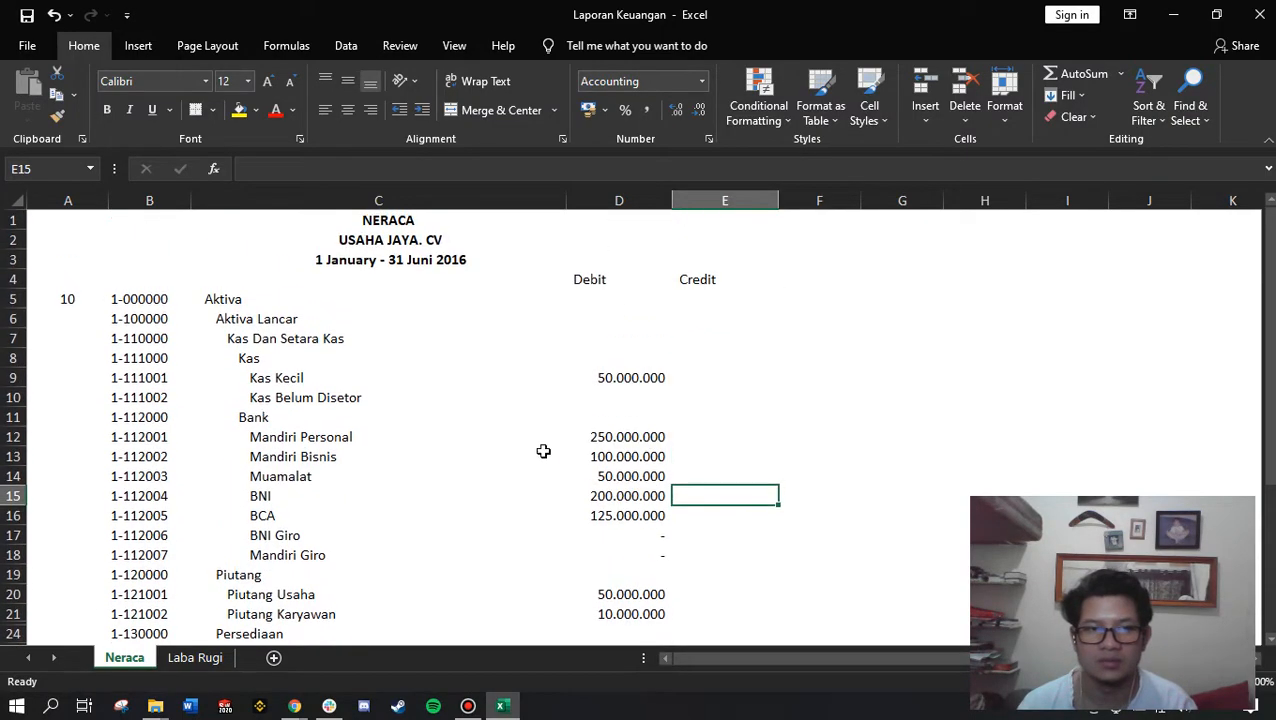
{"action": "left_click", "coordinate": [73, 297]}
{"action": "left_click_drag", "start_coordinate": [267, 358], "coordinate": [630, 697]}
{"action": "scroll", "coordinate": [578, 484], "scroll_direction": "down", "scroll_amount": 7}
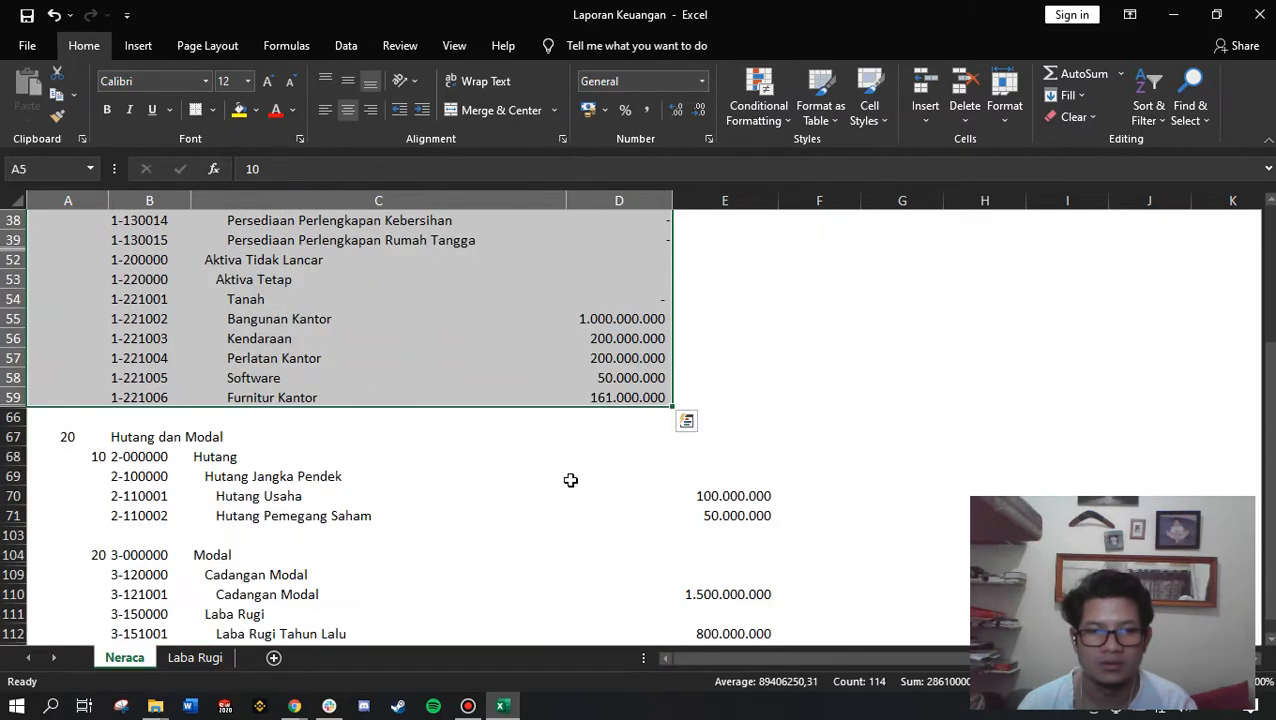
{"action": "scroll", "coordinate": [526, 463], "scroll_direction": "up", "scroll_amount": 1}
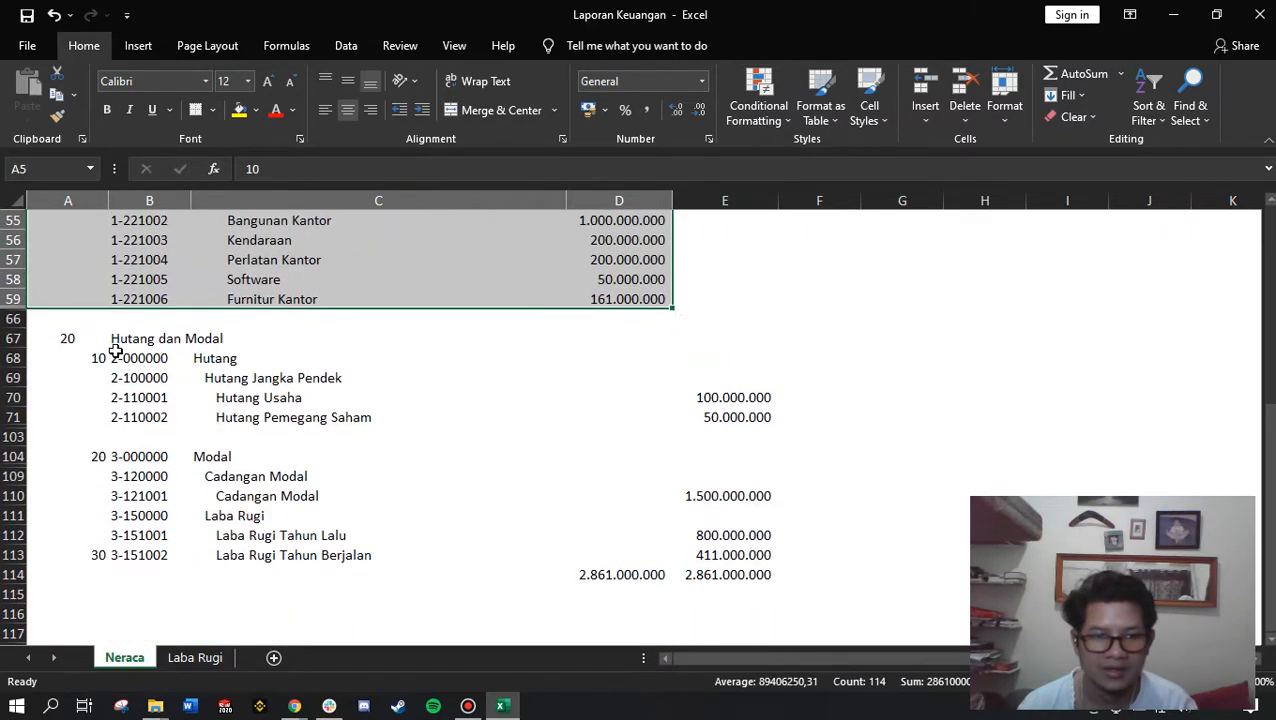
{"action": "scroll", "coordinate": [390, 440], "scroll_direction": "up", "scroll_amount": 15}
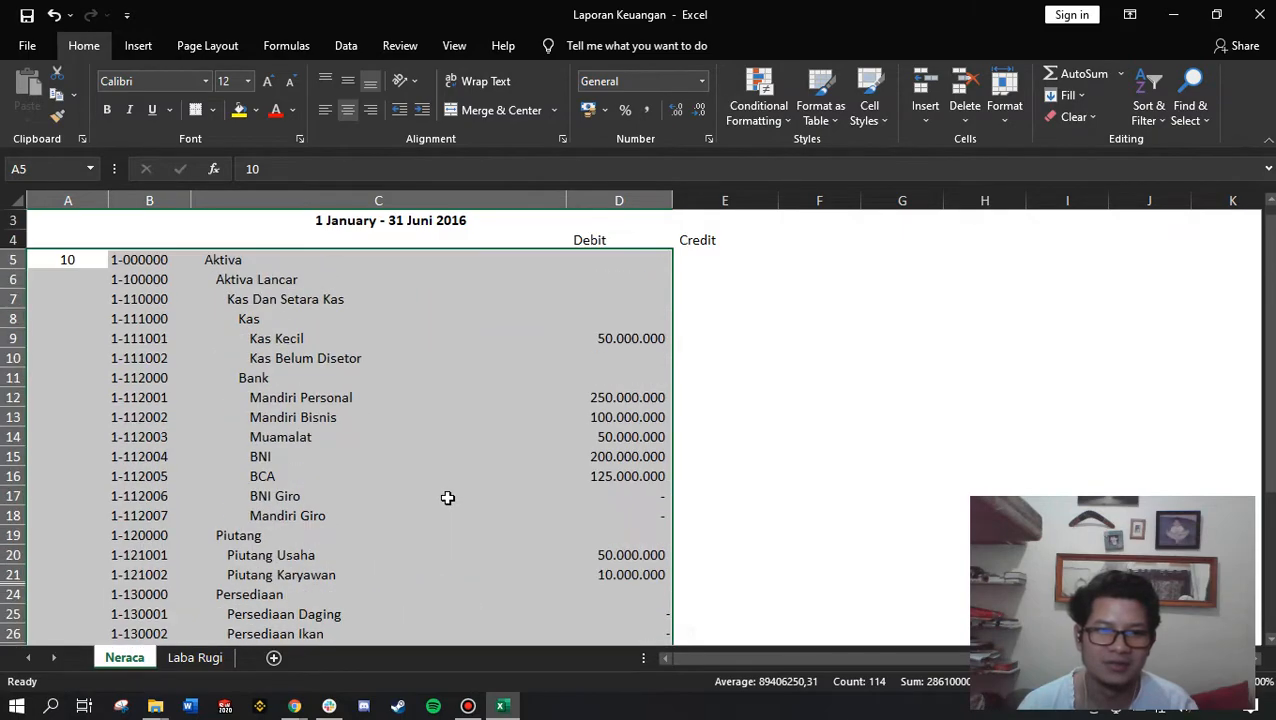
Review the account codes in column B of the Neraca sheet, from Aktiva Lancar through Persediaan and Aktiva Tidak Lancar.
{"action": "left_click_drag", "start_coordinate": [350, 438], "coordinate": [336, 425]}
{"action": "left_click_drag", "start_coordinate": [68, 262], "coordinate": [741, 402]}
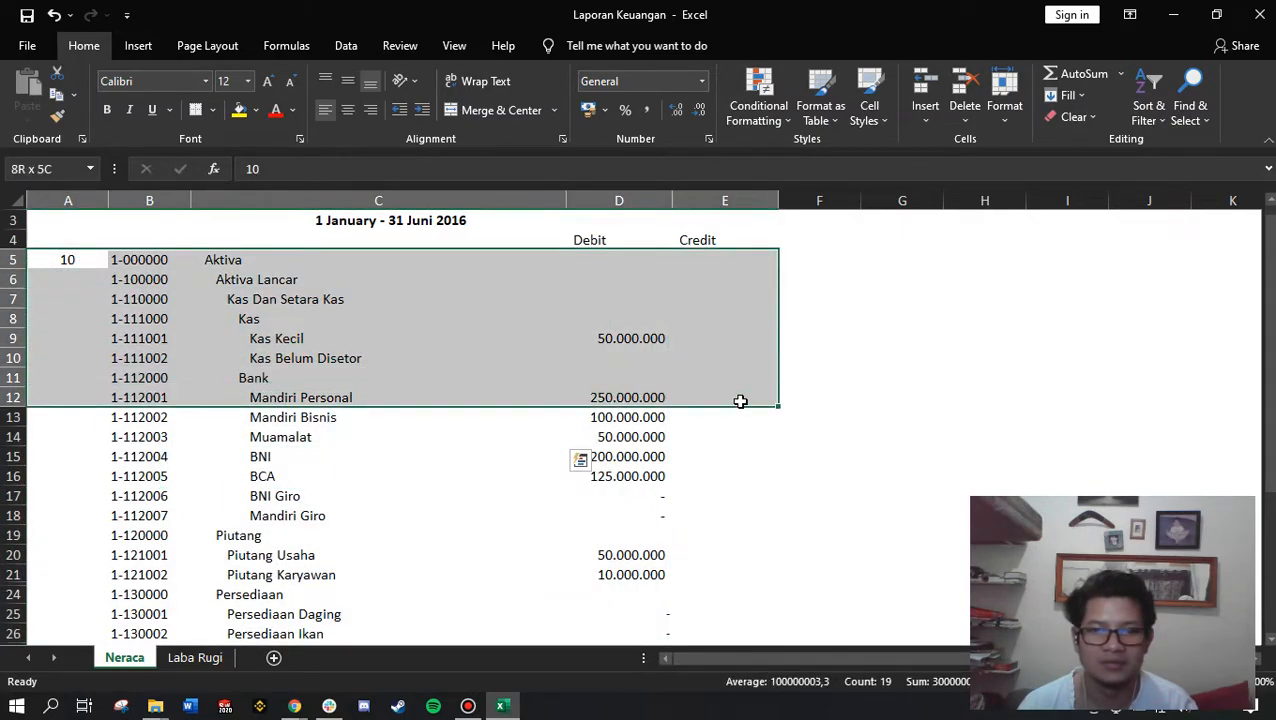
{"action": "left_click", "coordinate": [501, 521]}
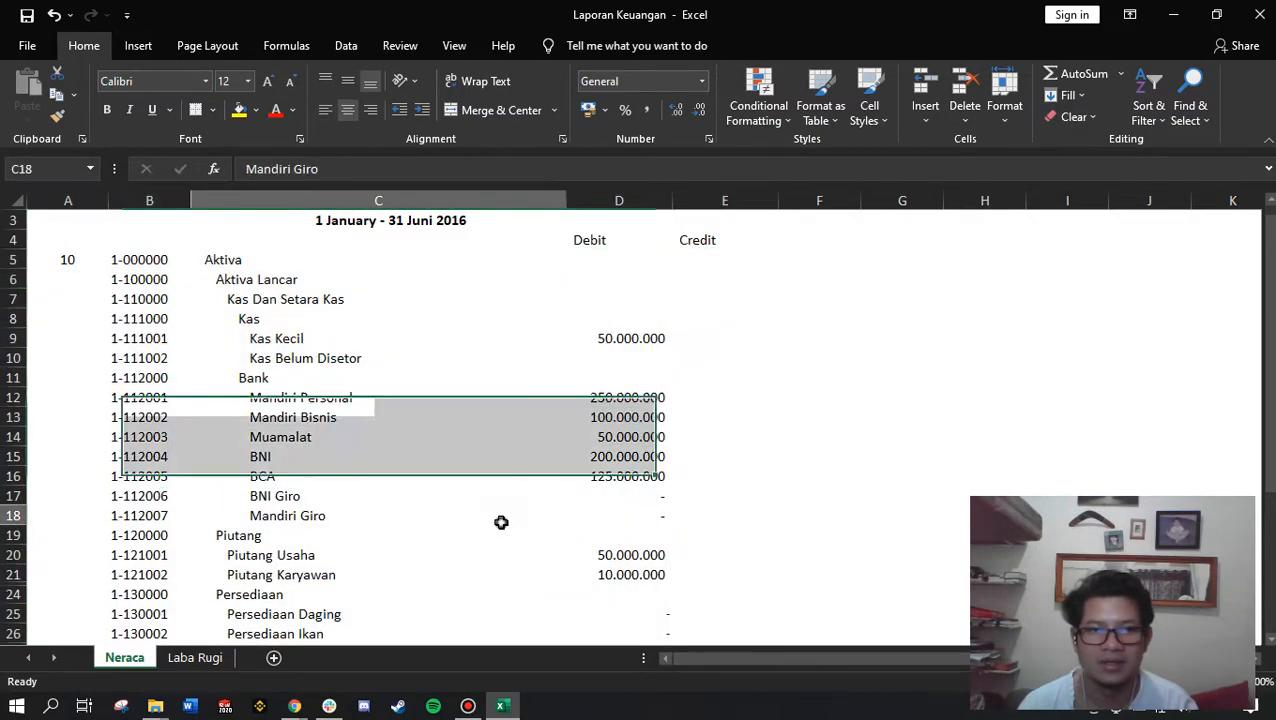
{"action": "left_click", "coordinate": [147, 316]}
{"action": "left_click", "coordinate": [137, 417]}
{"action": "left_click", "coordinate": [140, 496]}
{"action": "scroll", "coordinate": [175, 540], "scroll_direction": "down", "scroll_amount": 4}
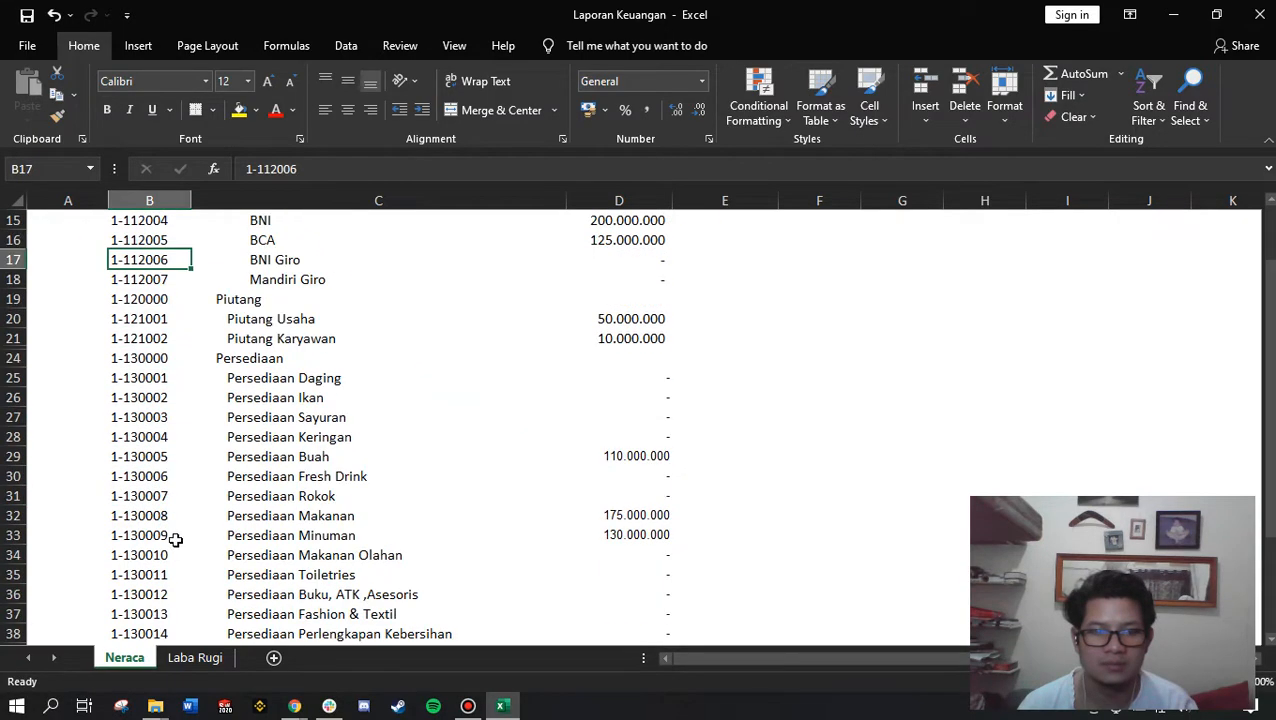
{"action": "scroll", "coordinate": [175, 536], "scroll_direction": "down", "scroll_amount": 4}
{"action": "scroll", "coordinate": [173, 534], "scroll_direction": "down", "scroll_amount": 2}
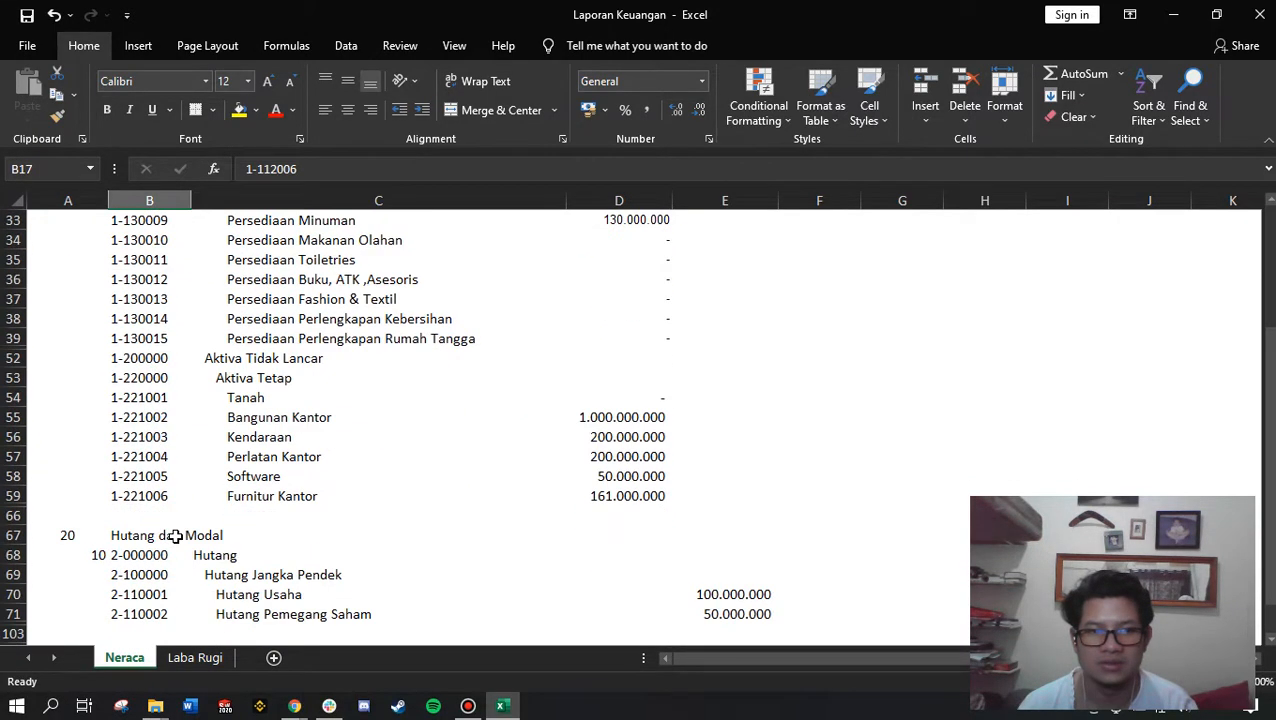
{"action": "scroll", "coordinate": [171, 533], "scroll_direction": "up", "scroll_amount": 10}
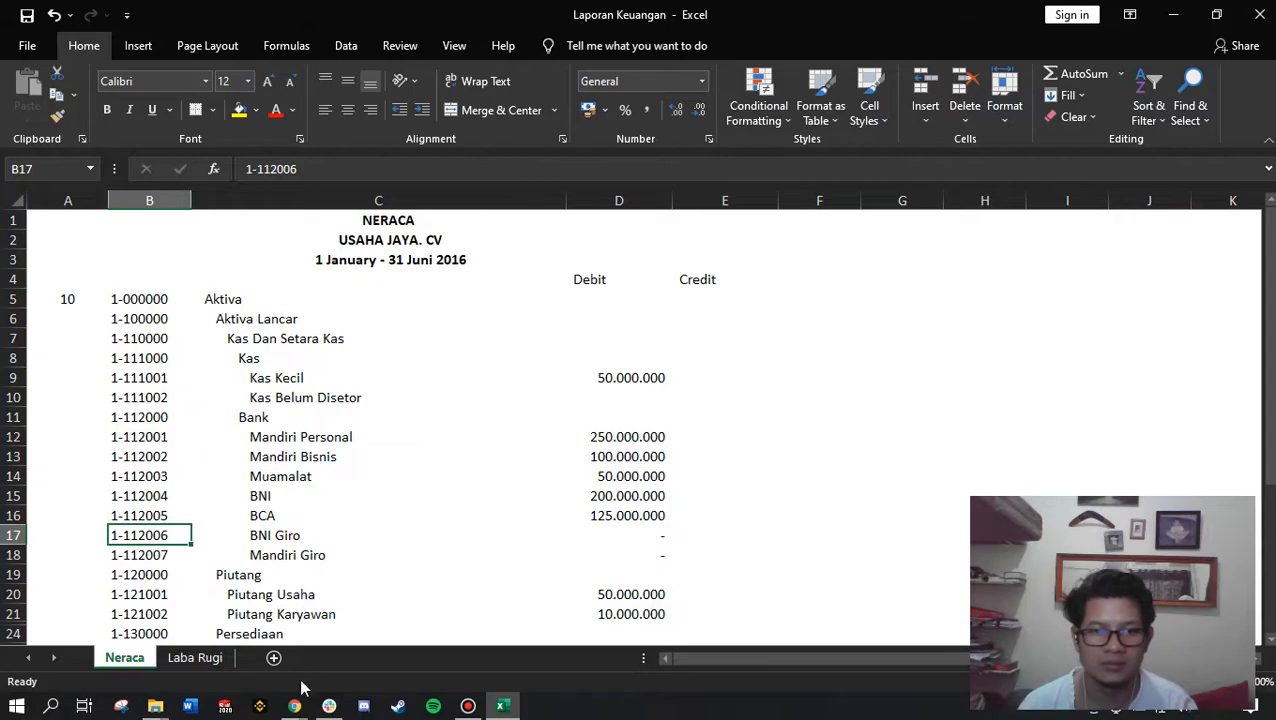
Switch to Odoo in Chrome and open the Assets report under Balance Sheet for editing.
{"action": "mouse_move", "coordinate": [296, 700]}
{"action": "left_click", "coordinate": [210, 610]}
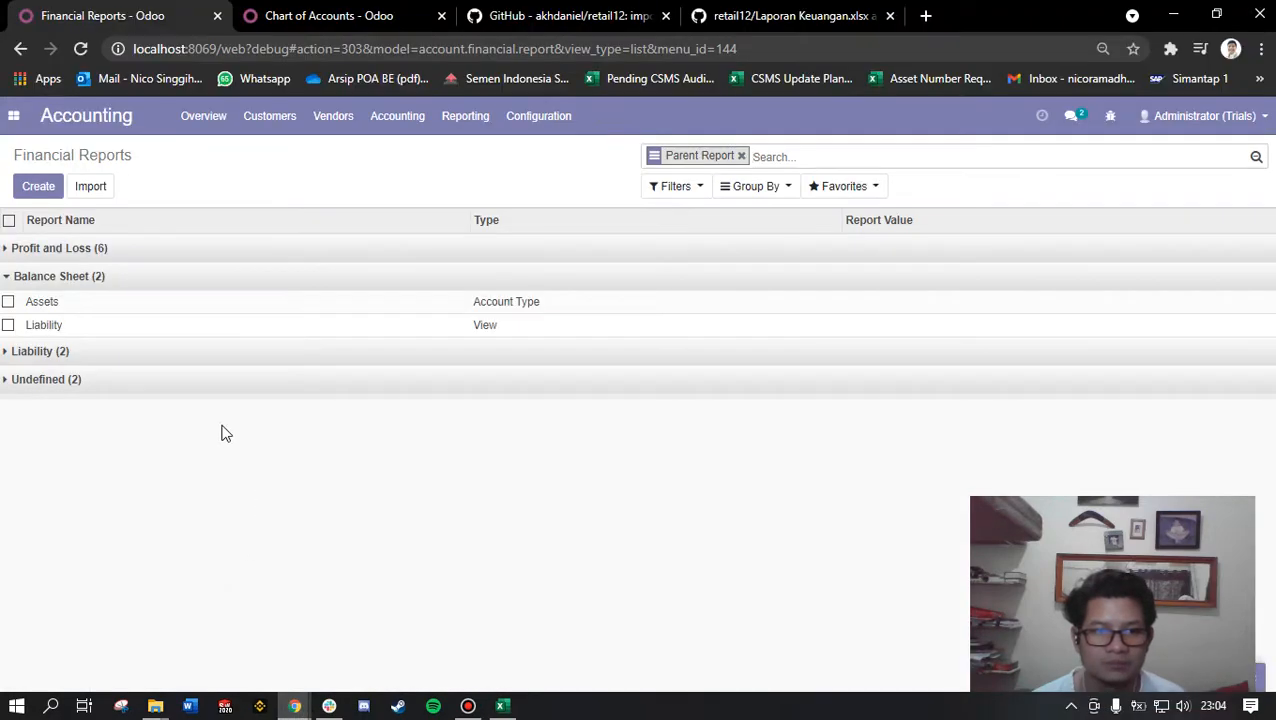
{"action": "left_click", "coordinate": [38, 306]}
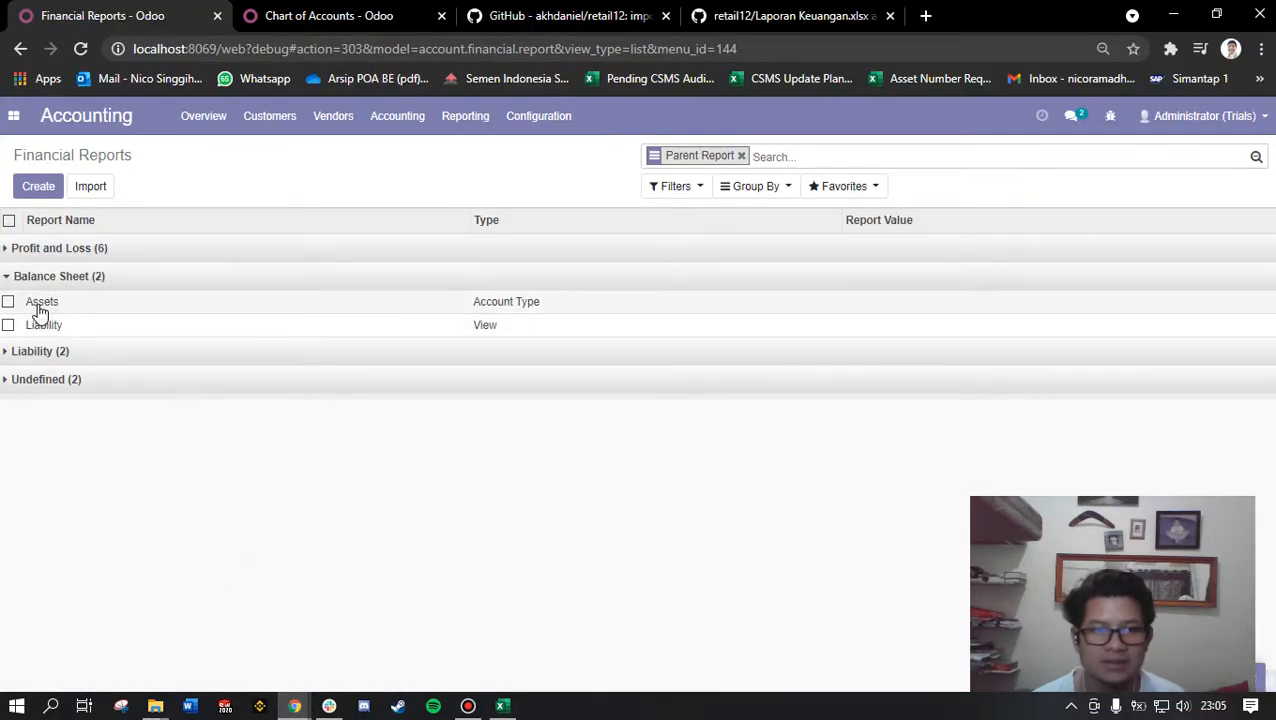
{"action": "left_click", "coordinate": [33, 183]}
Copy Aktiva from cell C5 of the Neraca sheet in Excel and paste it as the Assets report's name in Odoo.
{"action": "key", "text": "alt+Tab"}
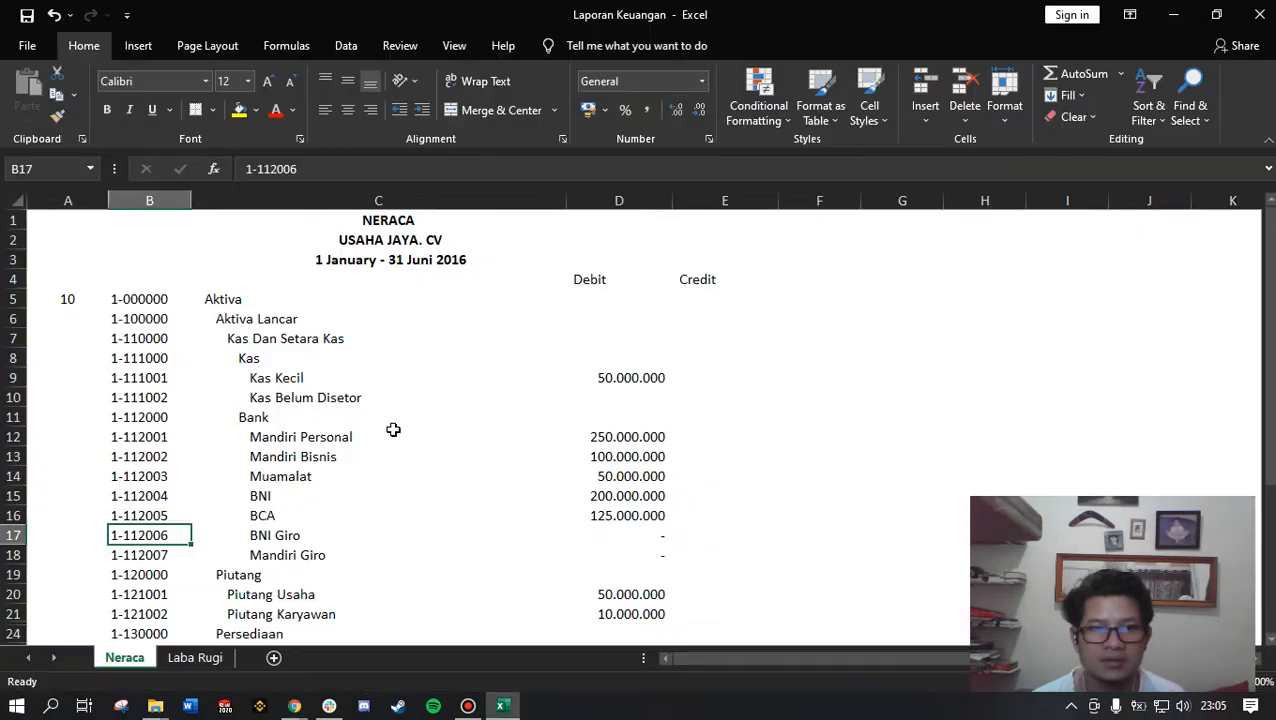
{"action": "left_click", "coordinate": [242, 298]}
{"action": "key", "text": "ctrl+c"}
{"action": "key", "text": "alt+Tab"}
{"action": "double_click", "coordinate": [210, 243]}
{"action": "key", "text": "ctrl+v"}
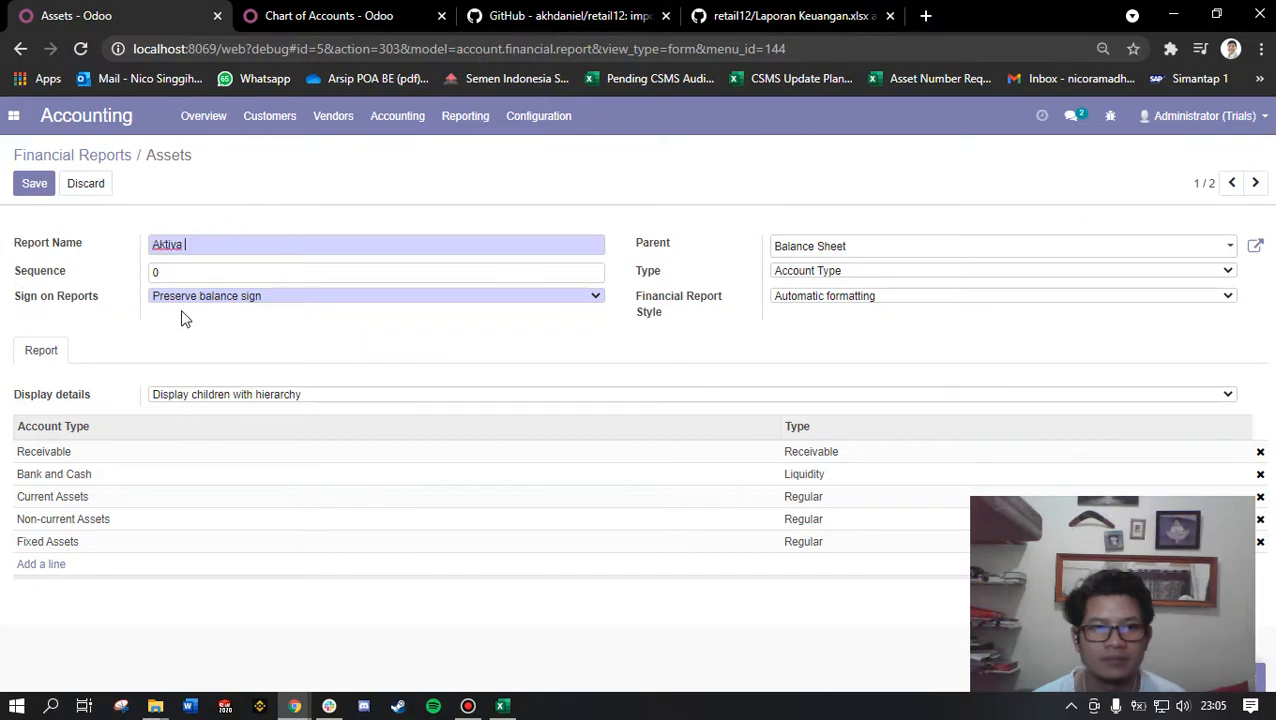
Set the Aktiva report's sequence to 10 and open the Sign on Reports choices.
{"action": "double_click", "coordinate": [193, 271]}
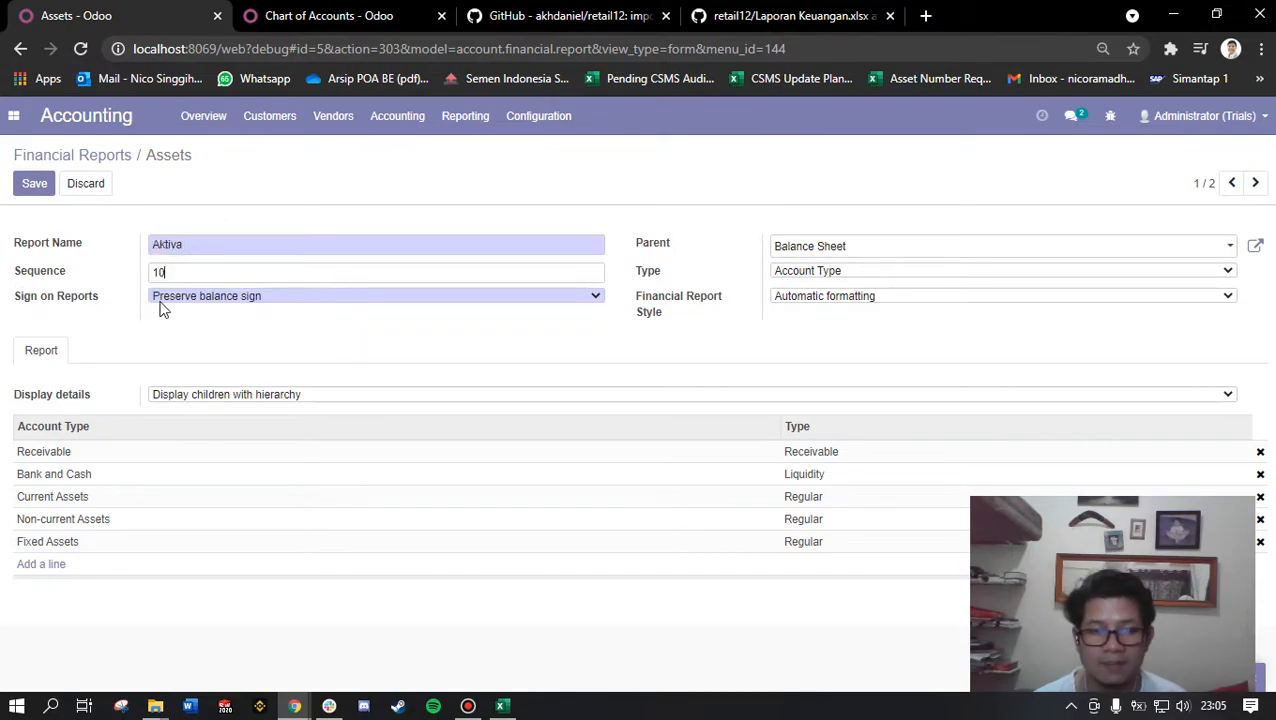
{"action": "left_click", "coordinate": [219, 300]}
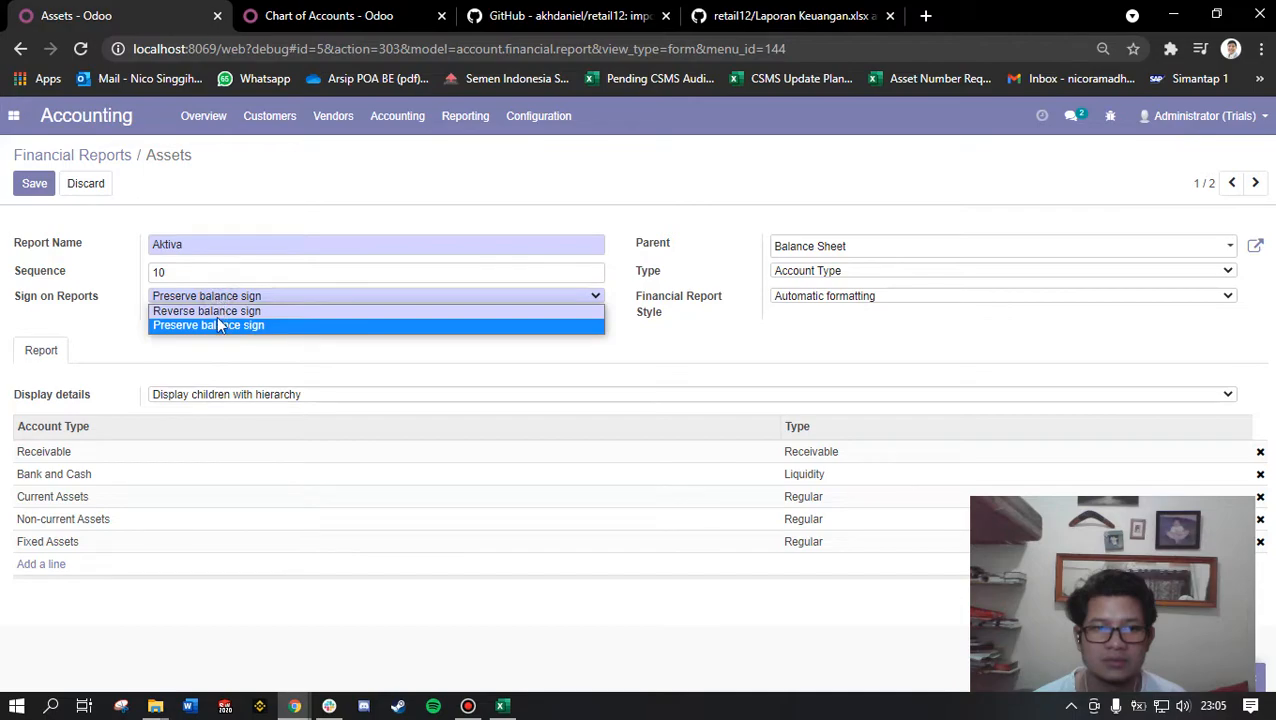
Set the Aktiva report's sign to Preserve balance sign and its type to View, and save the record.
{"action": "left_click", "coordinate": [211, 323]}
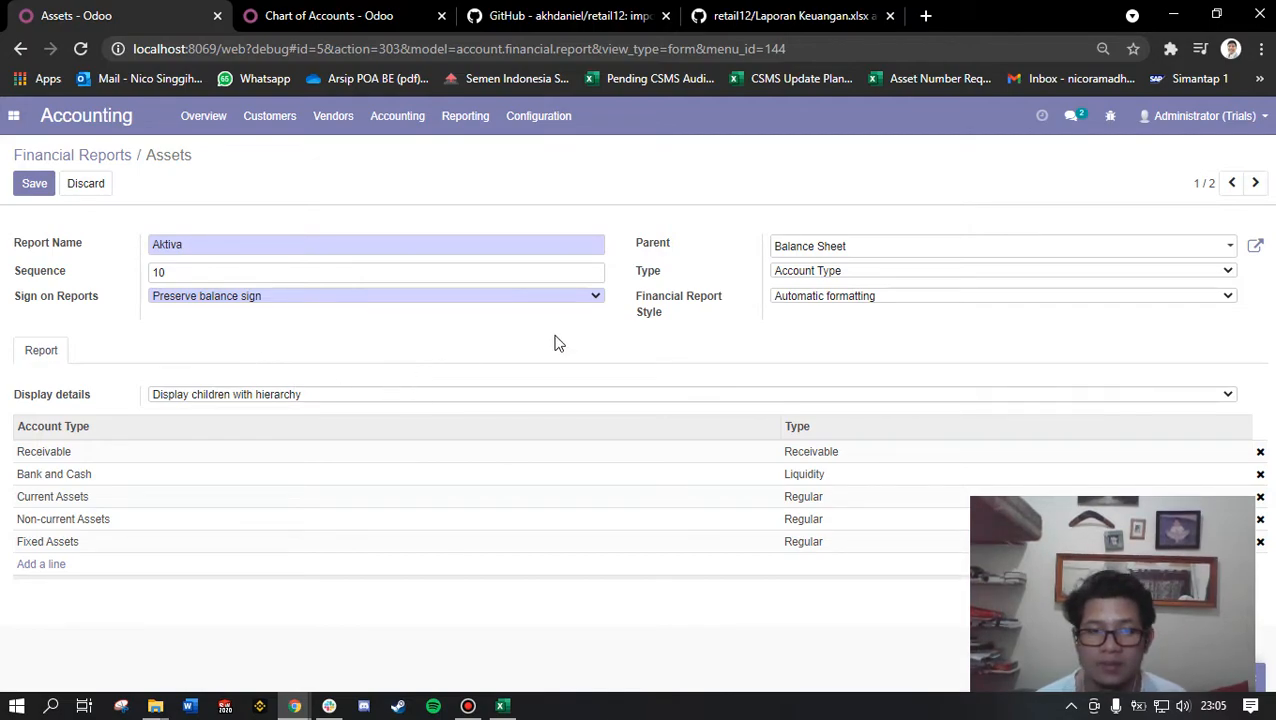
{"action": "left_click", "coordinate": [820, 247]}
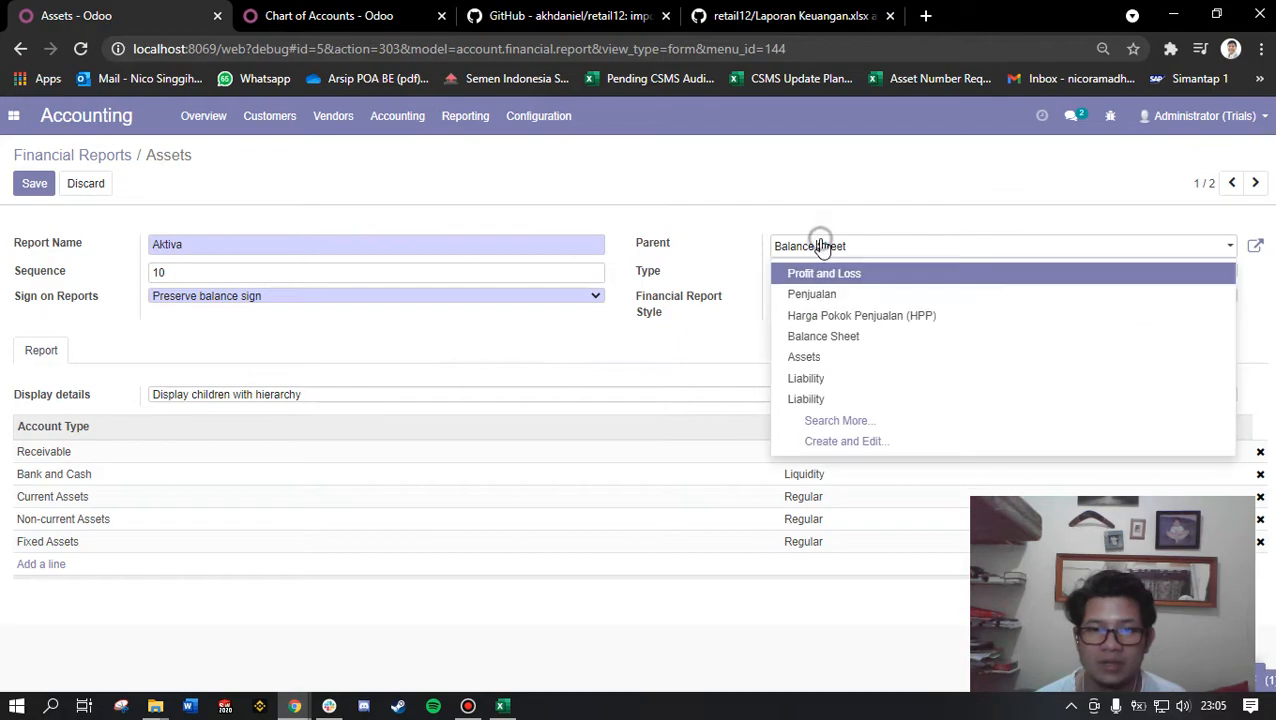
{"action": "left_click", "coordinate": [820, 247]}
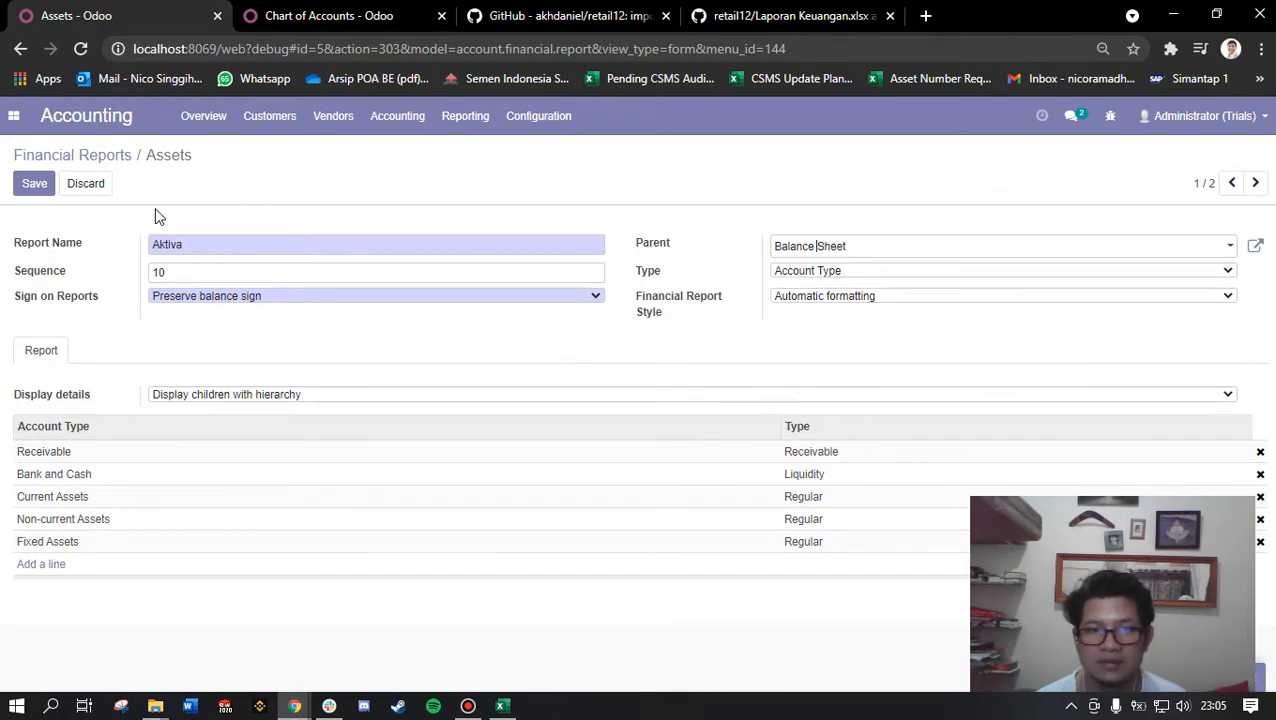
{"action": "left_click", "coordinate": [790, 280]}
{"action": "left_click", "coordinate": [797, 300]}
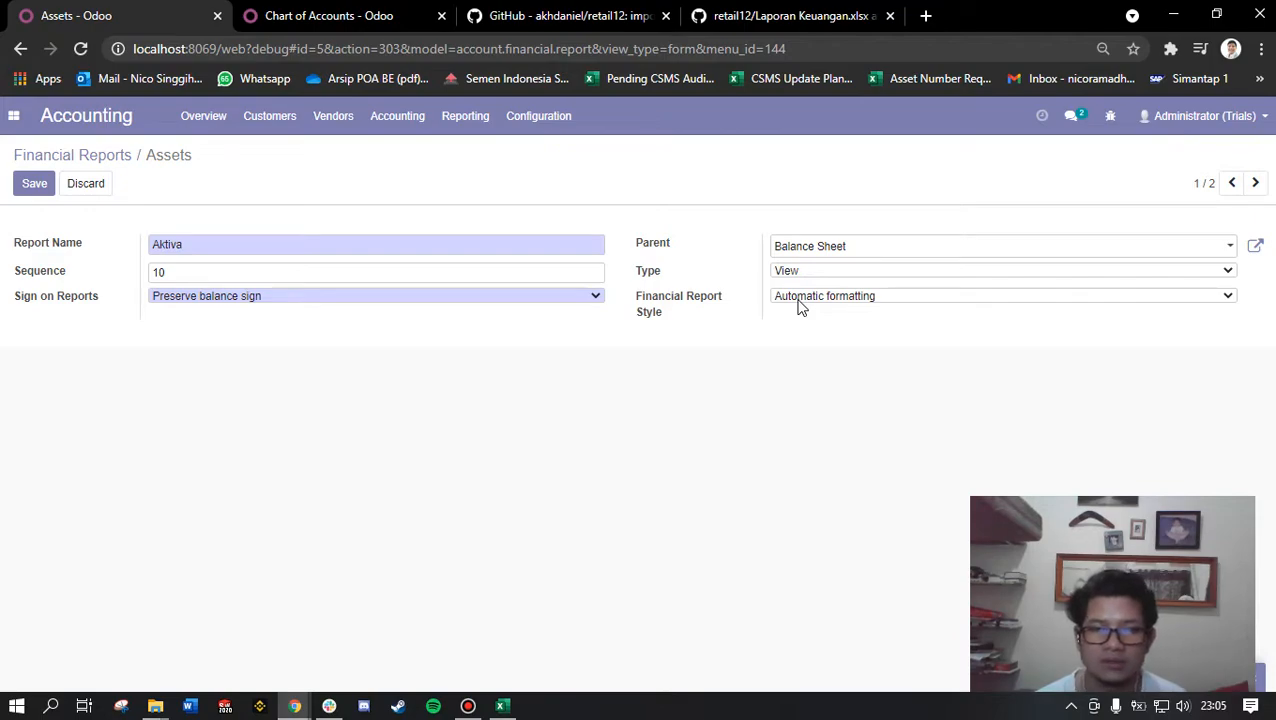
{"action": "left_click", "coordinate": [45, 187]}
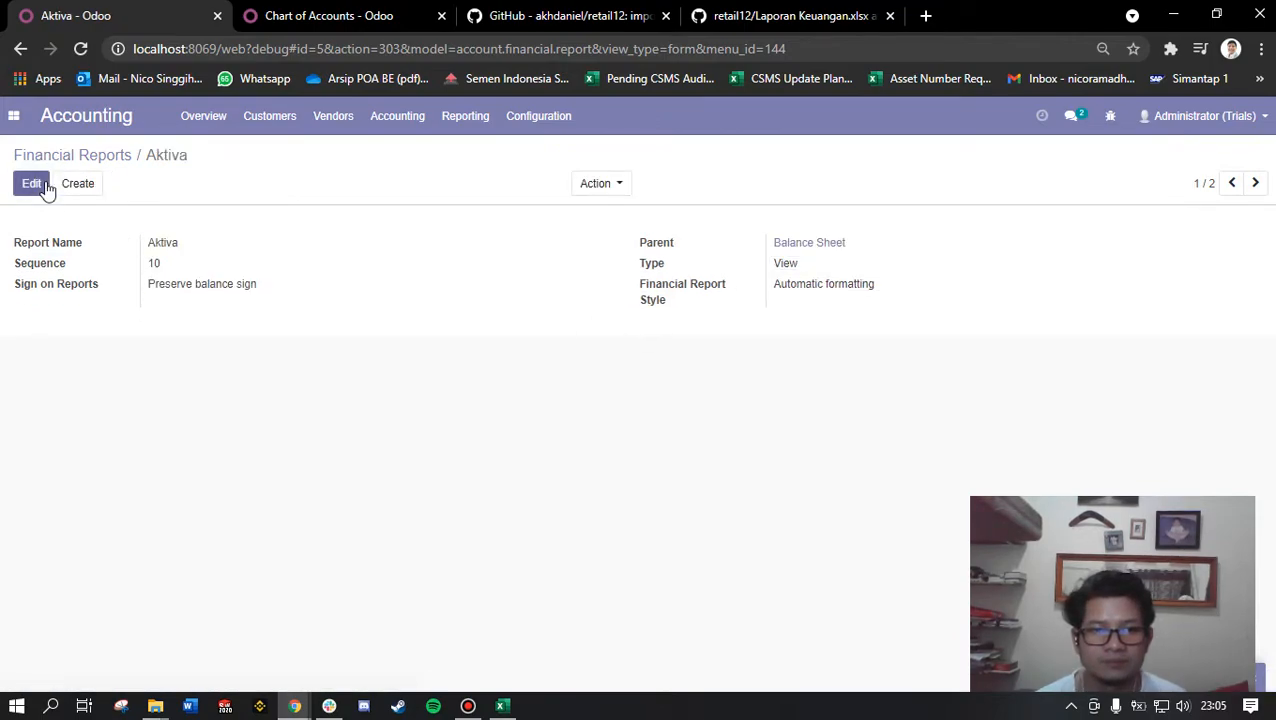
Open the Liability report in the Balance Sheet group of Financial Reports for editing.
{"action": "left_click", "coordinate": [90, 157]}
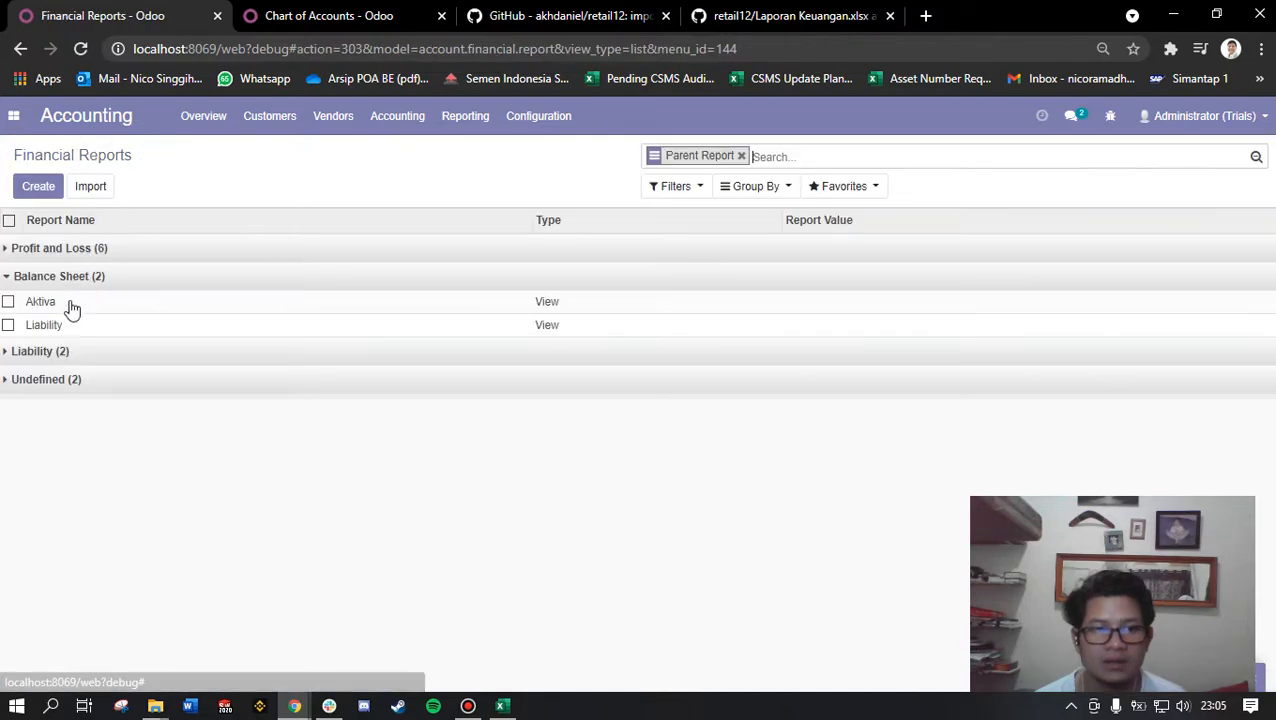
{"action": "left_click", "coordinate": [42, 327]}
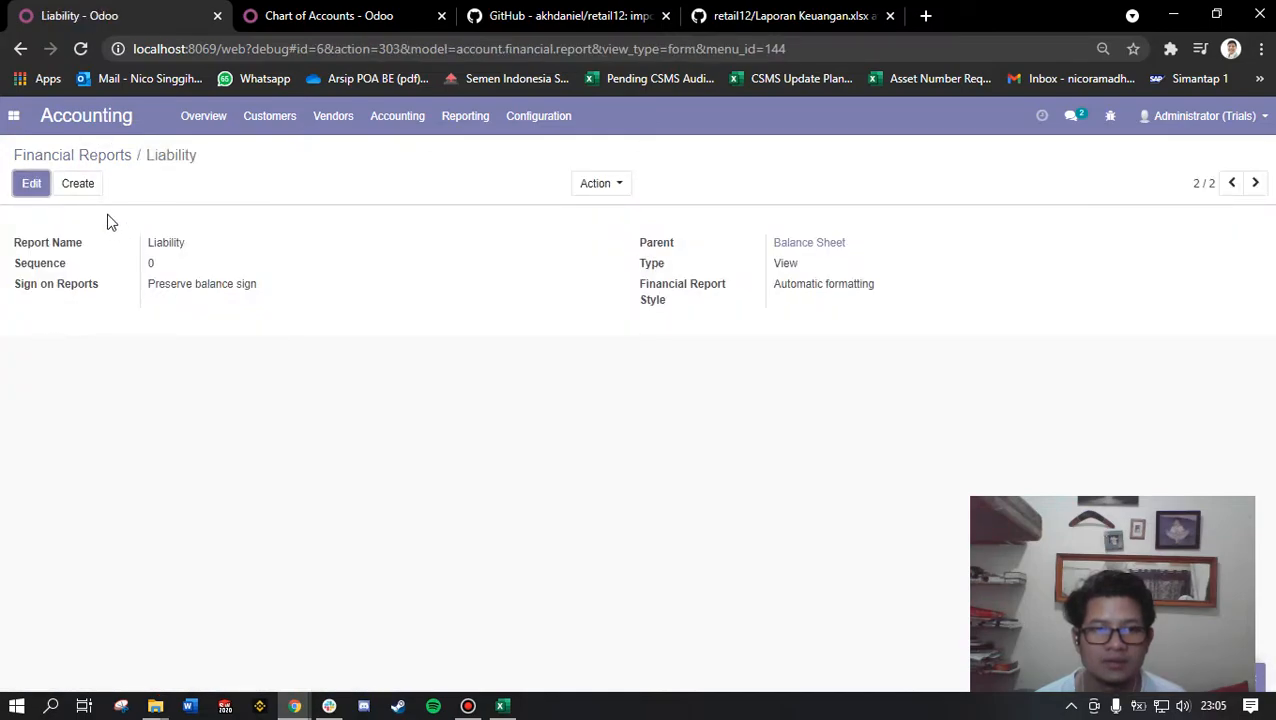
{"action": "left_click", "coordinate": [33, 186]}
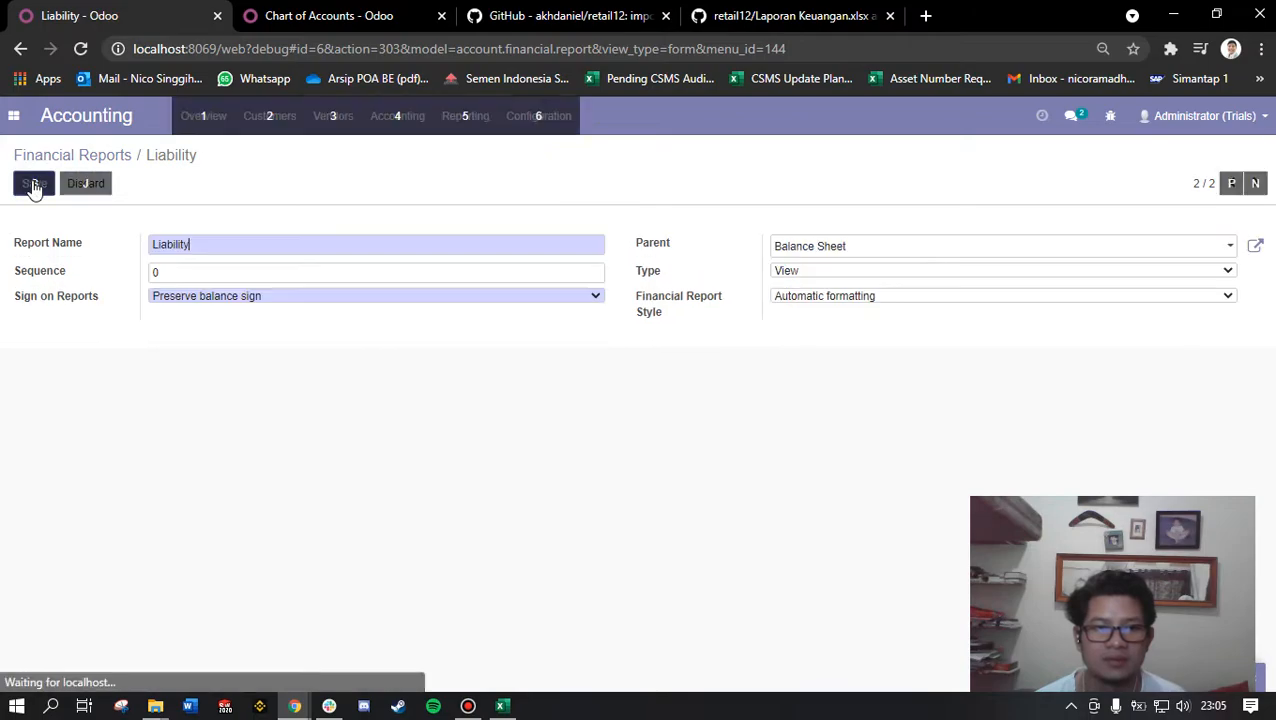
Switch to the Laporan Keuangan workbook in Excel and examine the Neraca sheet down to the Hutang dan Modal section.
{"action": "key", "text": "alt+Tab"}
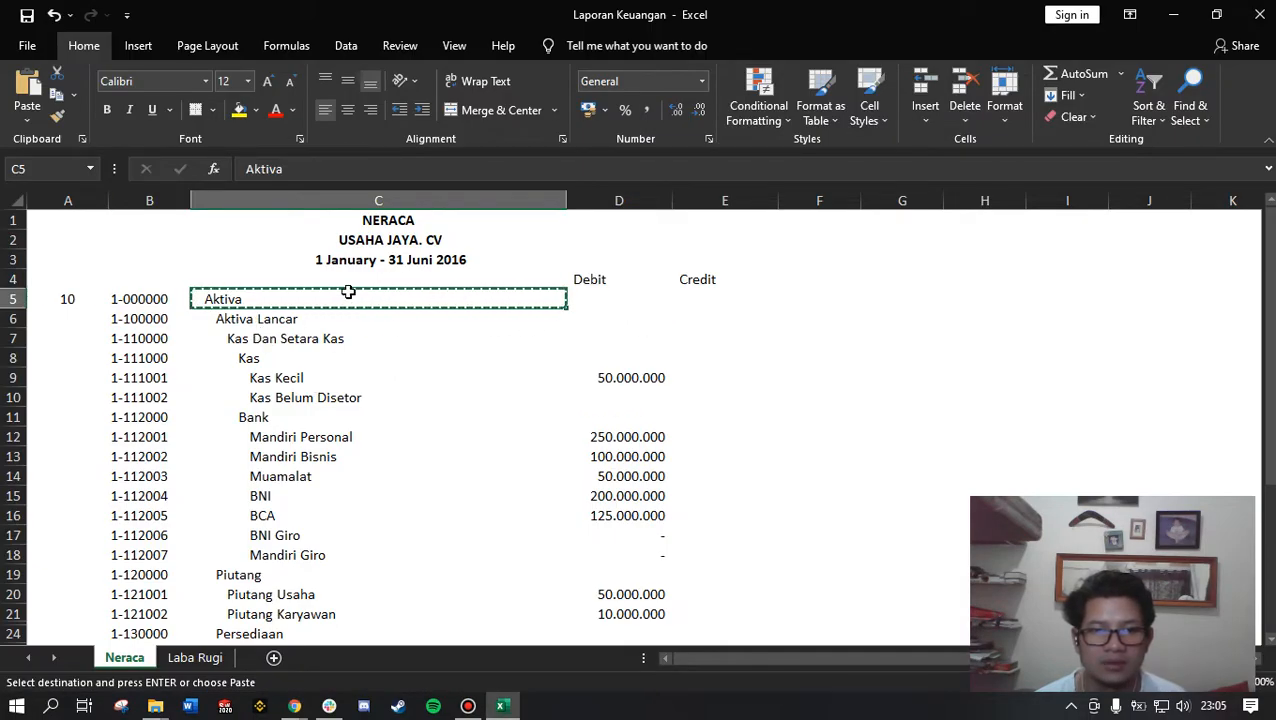
{"action": "left_click", "coordinate": [122, 299]}
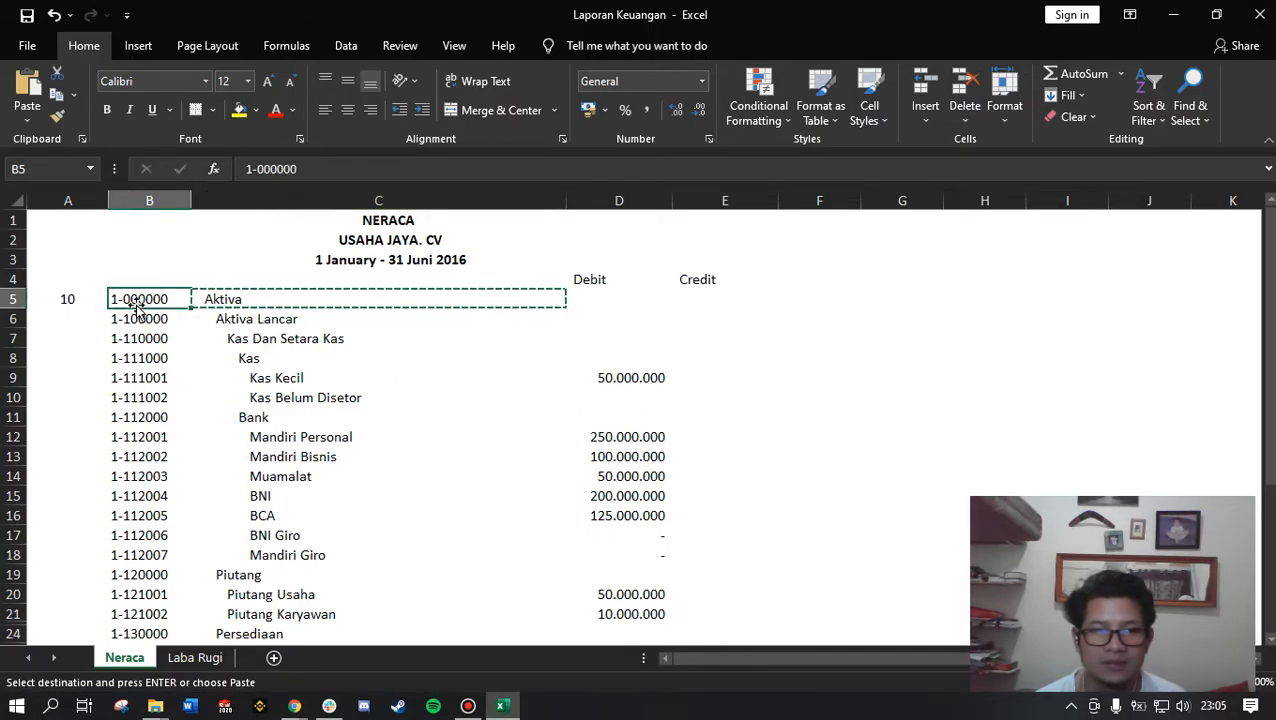
{"action": "key", "text": "Escape"}
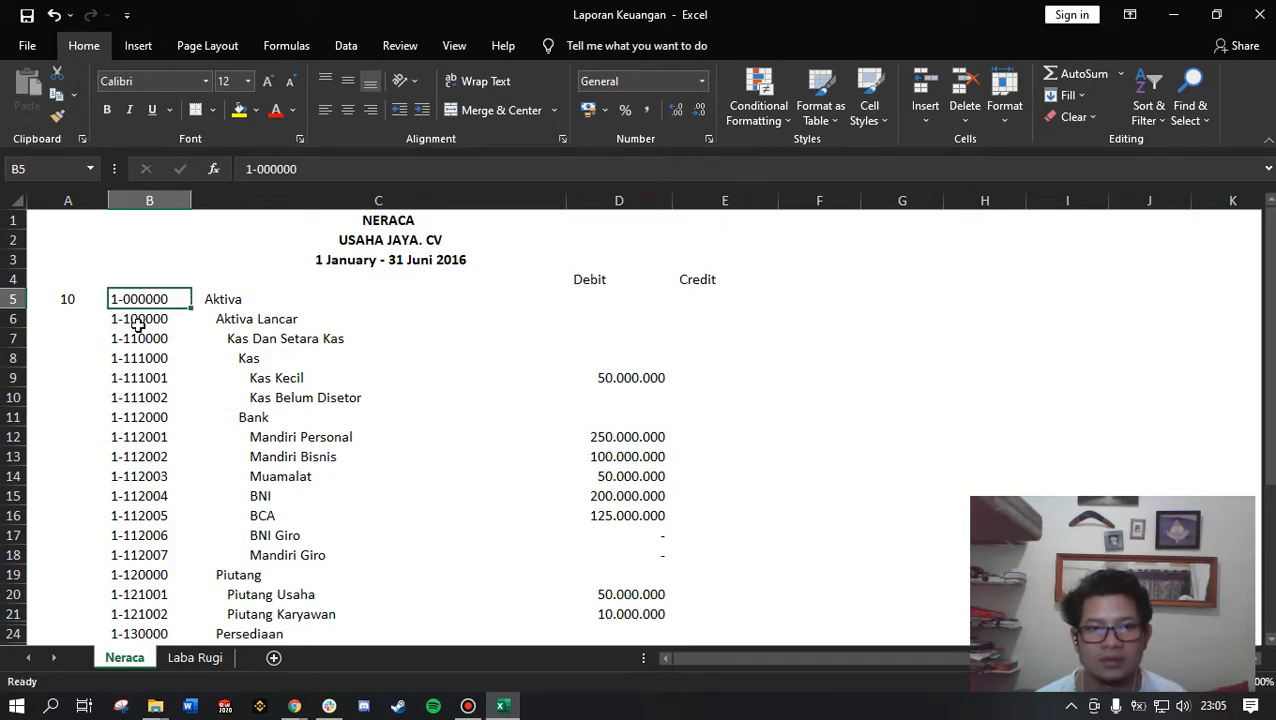
{"action": "scroll", "coordinate": [136, 312], "scroll_direction": "down", "scroll_amount": 12}
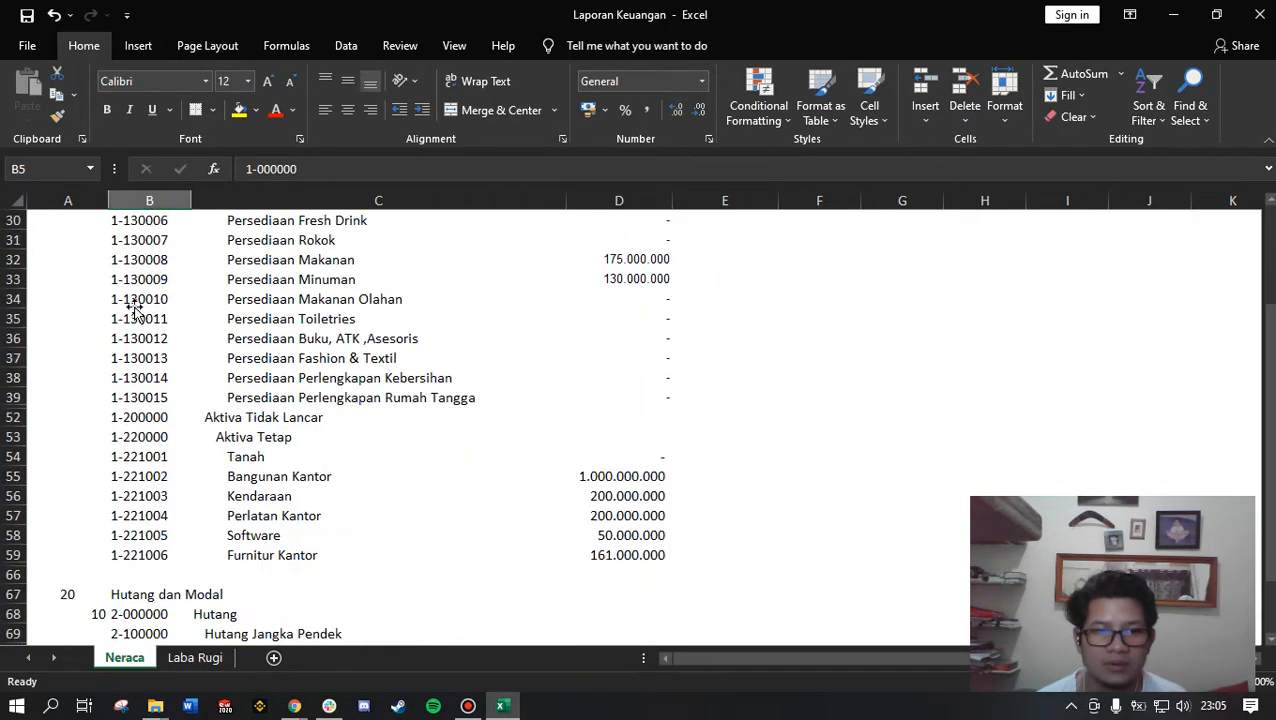
{"action": "left_click", "coordinate": [165, 503]}
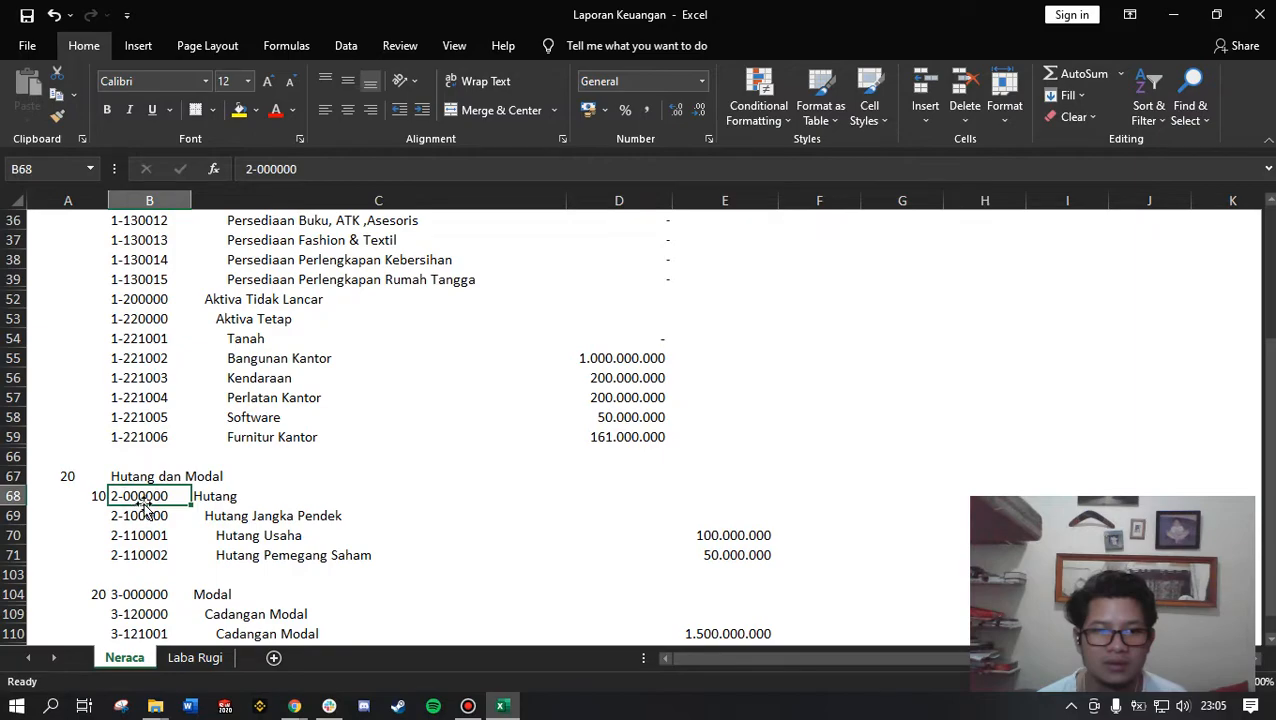
{"action": "key", "text": "alt+Tab"}
{"action": "double_click", "coordinate": [211, 243]}
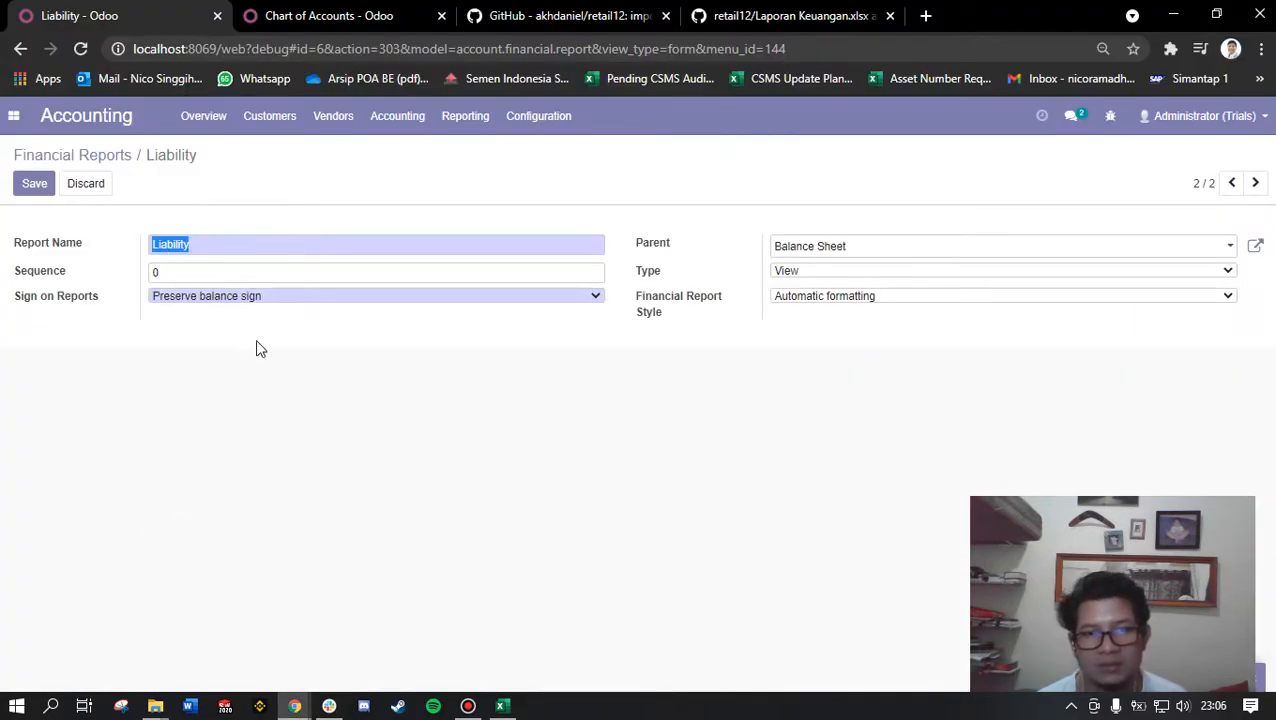
{"action": "key", "text": "alt+Tab"}
{"action": "scroll", "coordinate": [177, 320], "scroll_direction": "down", "scroll_amount": 3}
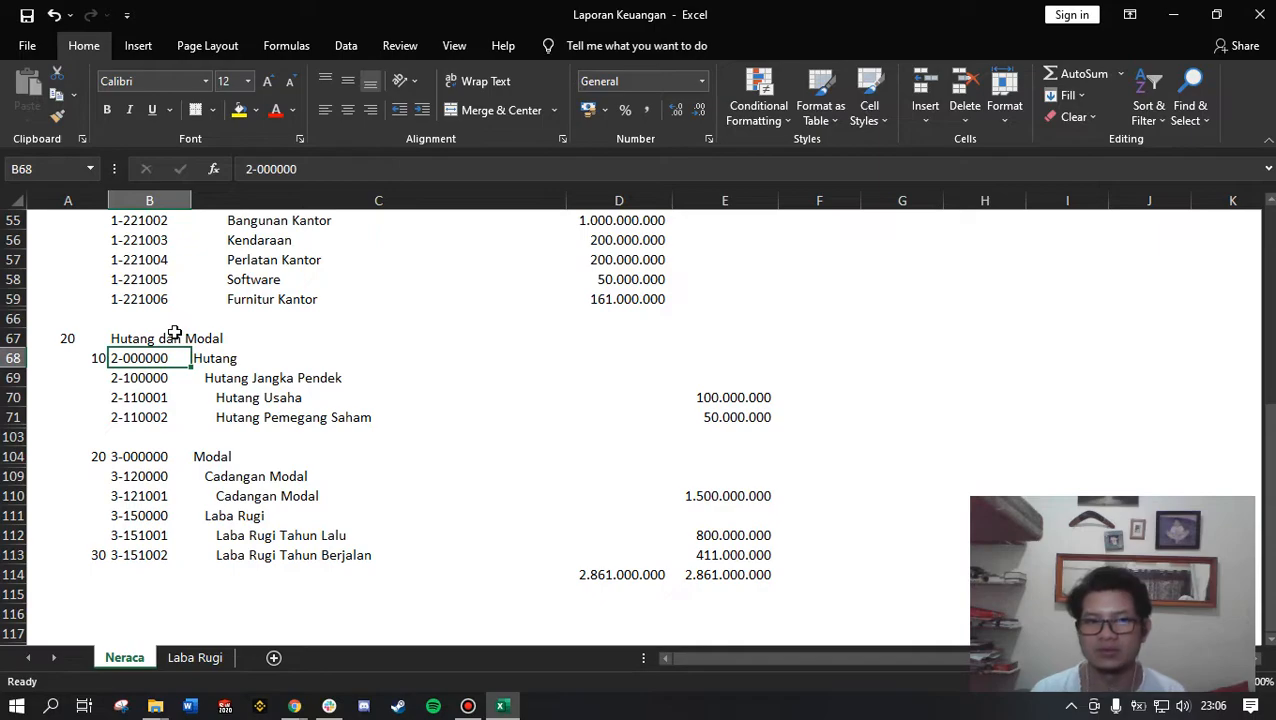
Review the account codes and names listed under Aktiva in the Neraca sheet.
{"action": "scroll", "coordinate": [174, 333], "scroll_direction": "up", "scroll_amount": 18}
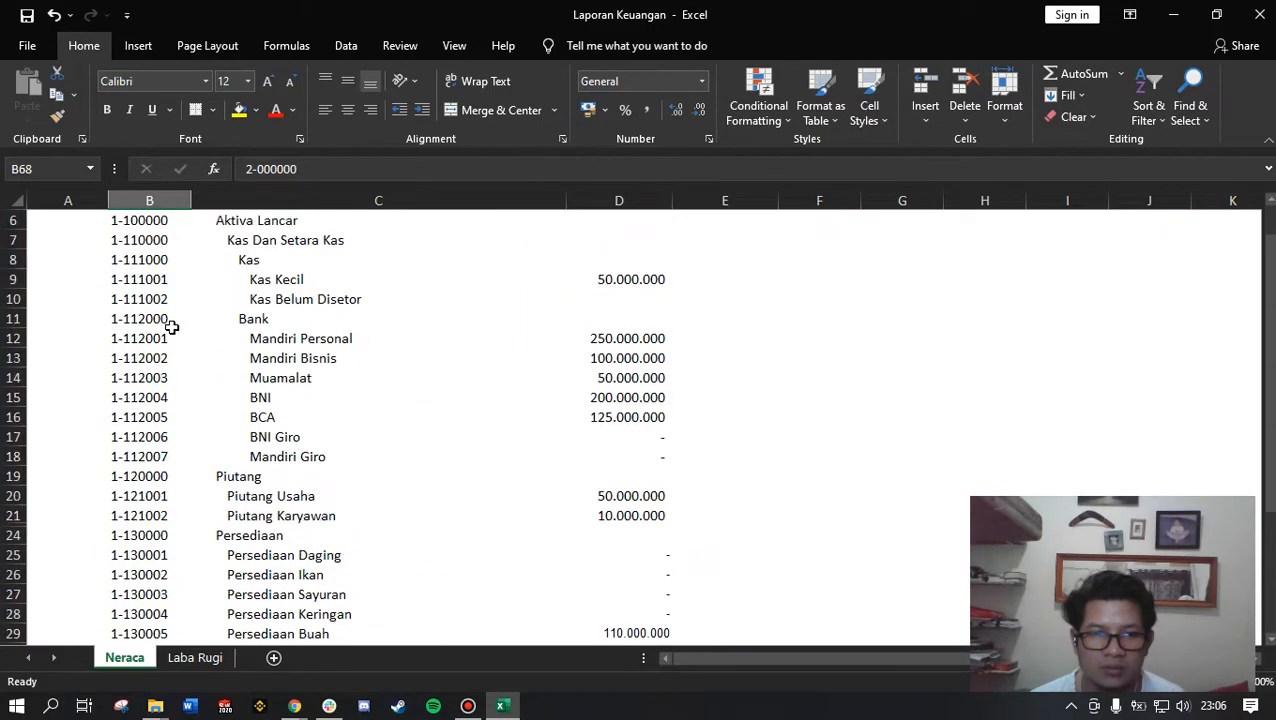
{"action": "left_click_drag", "start_coordinate": [65, 296], "coordinate": [710, 565]}
{"action": "left_click", "coordinate": [92, 308]}
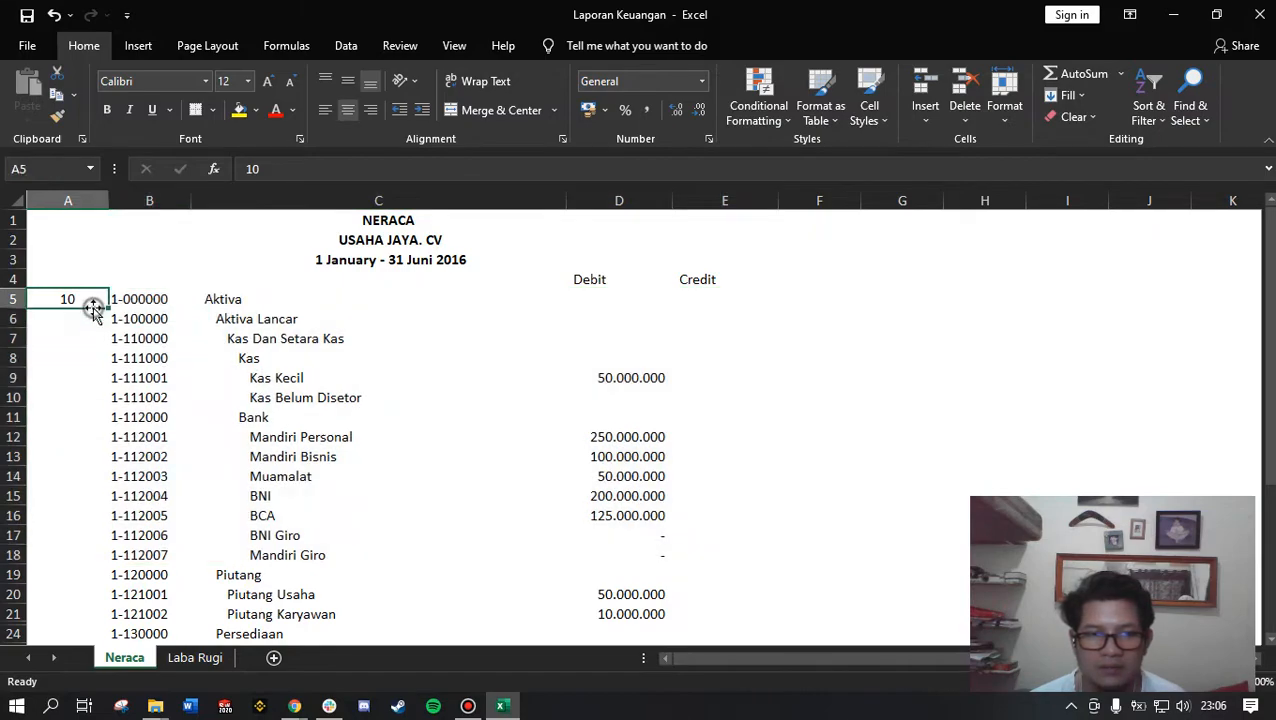
{"action": "left_click_drag", "start_coordinate": [175, 300], "coordinate": [669, 569]}
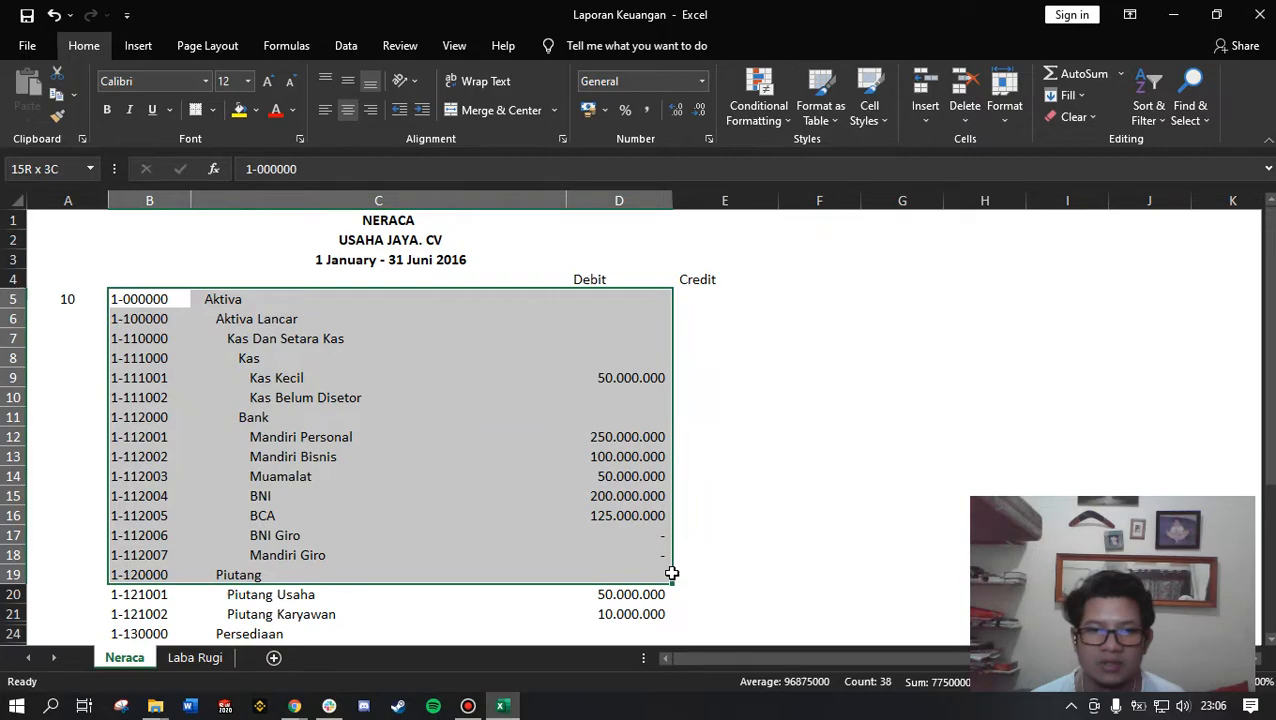
{"action": "left_click", "coordinate": [299, 456]}
{"action": "left_click", "coordinate": [130, 297]}
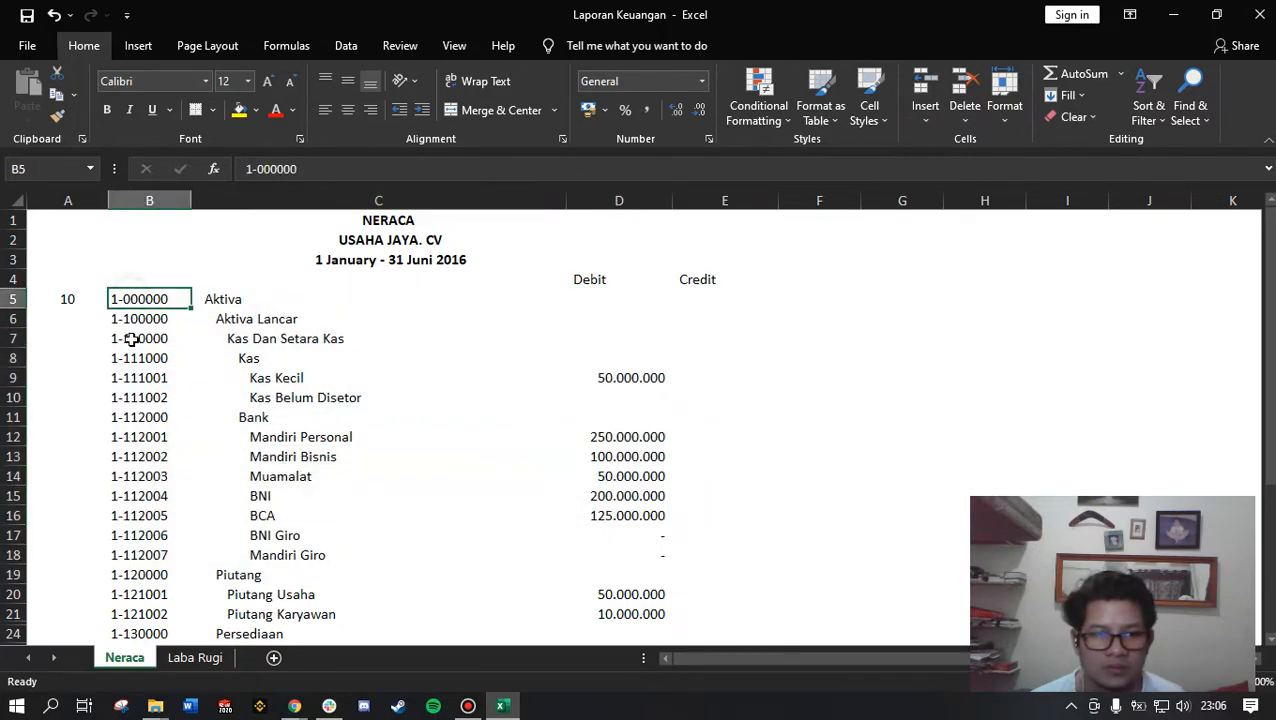
{"action": "scroll", "coordinate": [140, 338], "scroll_direction": "down", "scroll_amount": 1}
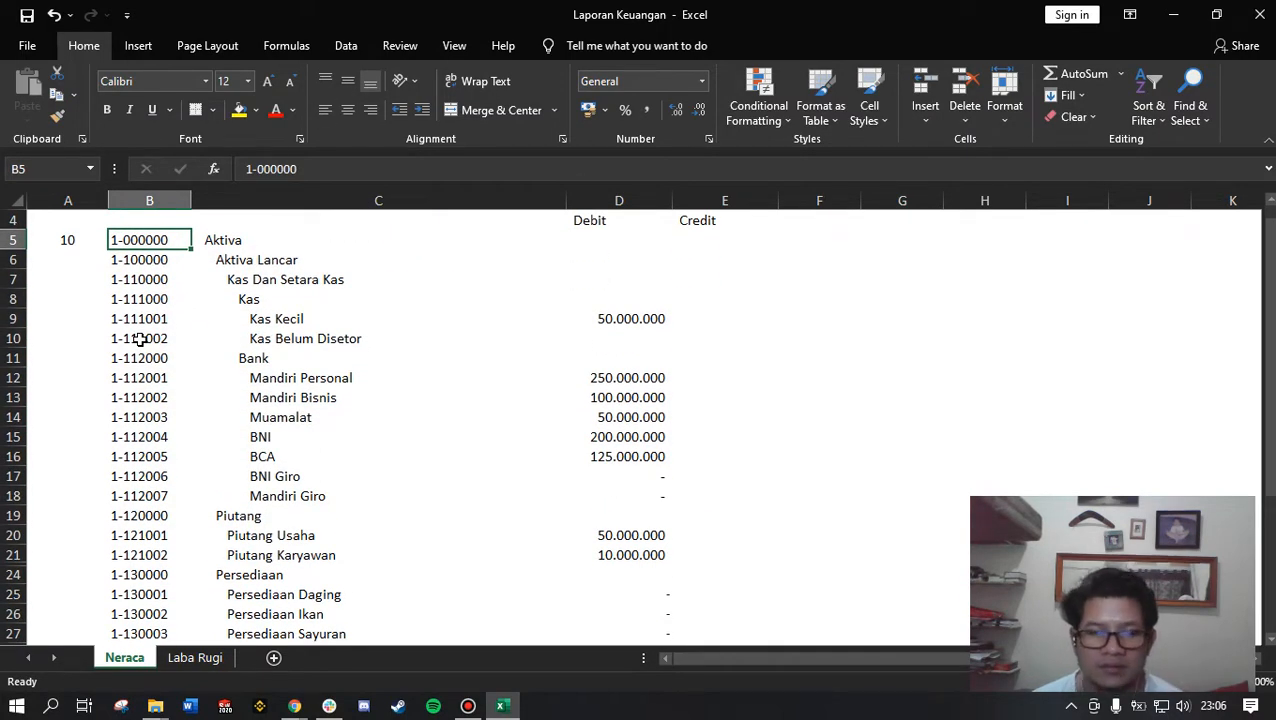
{"action": "scroll", "coordinate": [140, 338], "scroll_direction": "down", "scroll_amount": 10}
{"action": "scroll", "coordinate": [133, 491], "scroll_direction": "up", "scroll_amount": 10}
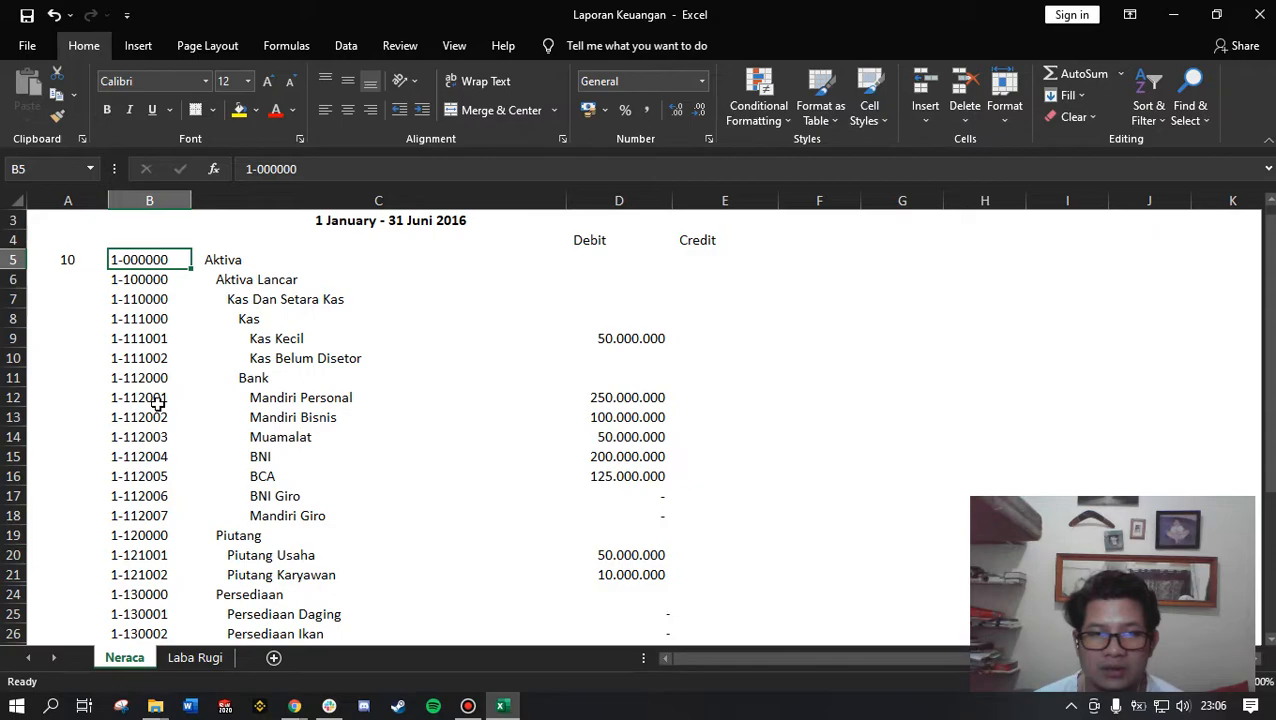
Select the codes of Aktiva Lancar (B6) and Aktiva Tidak Lancar (B52) together to compare the Aktiva subgroups.
{"action": "left_click", "coordinate": [140, 281]}
{"action": "scroll", "coordinate": [138, 285], "scroll_direction": "down", "scroll_amount": 4}
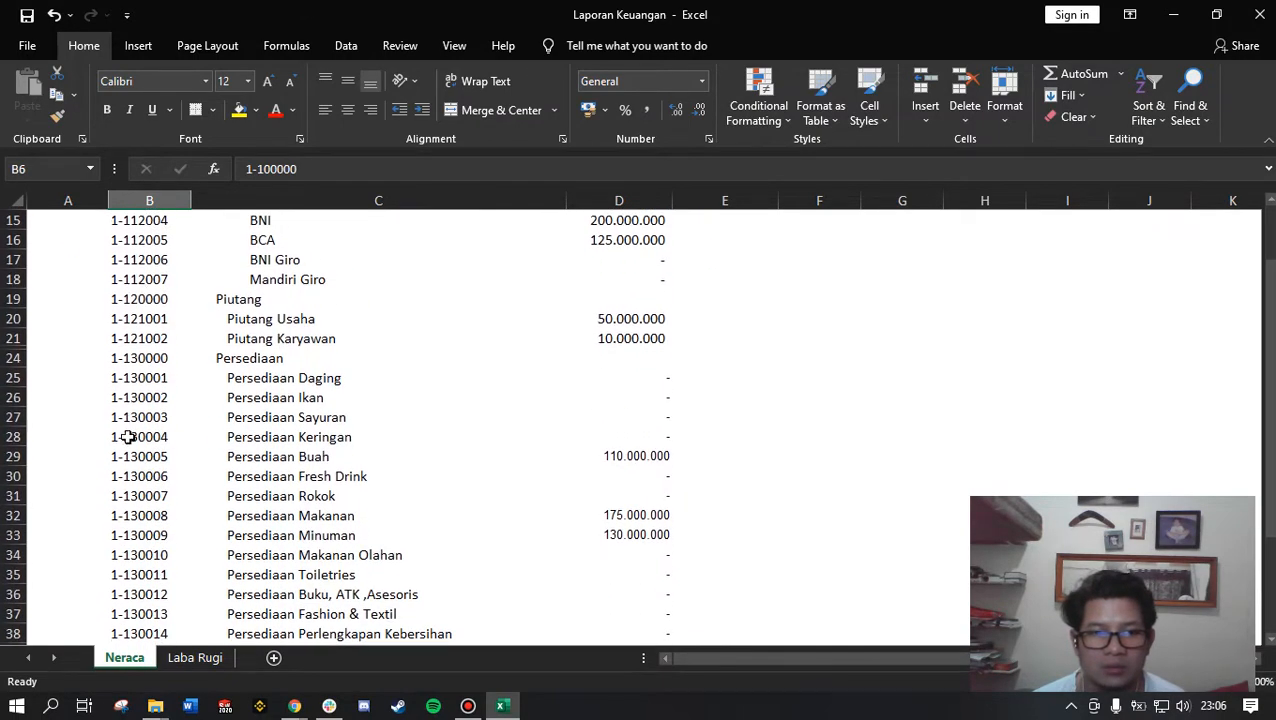
{"action": "scroll", "coordinate": [143, 525], "scroll_direction": "down", "scroll_amount": 1}
{"action": "left_click", "coordinate": [150, 556], "text": "ctrl"}
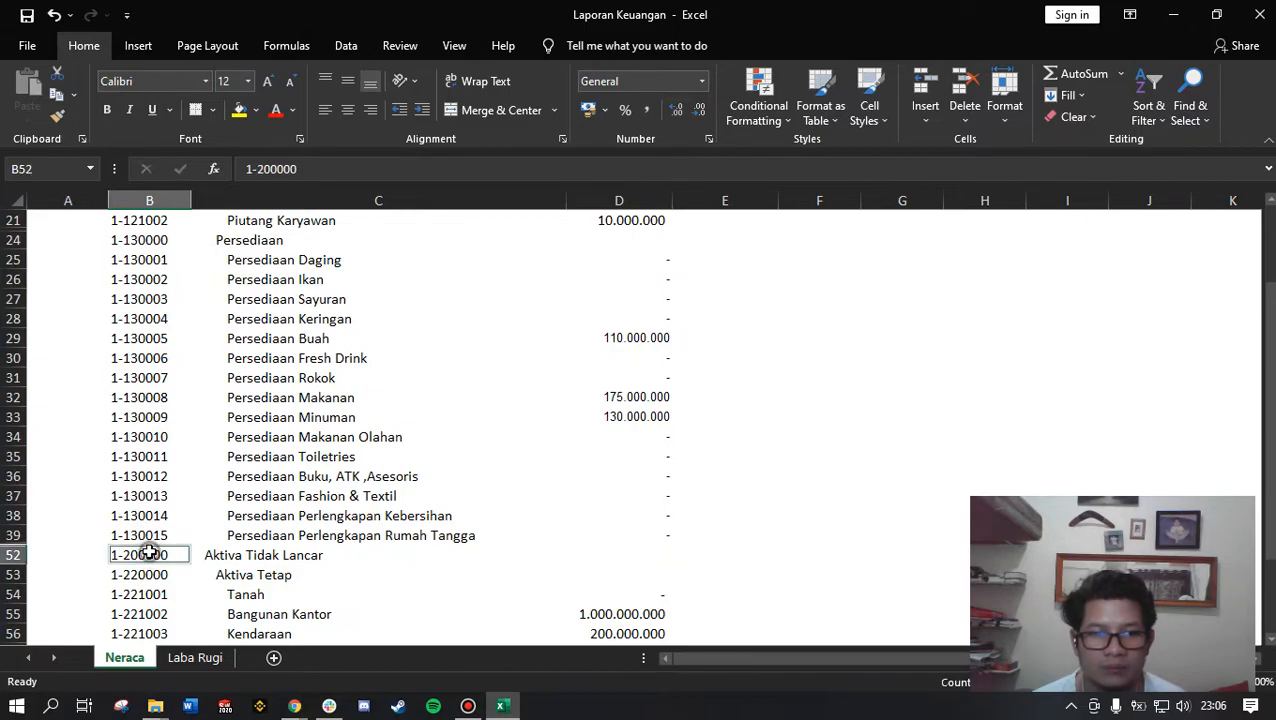
{"action": "scroll", "coordinate": [160, 556], "scroll_direction": "up", "scroll_amount": 6}
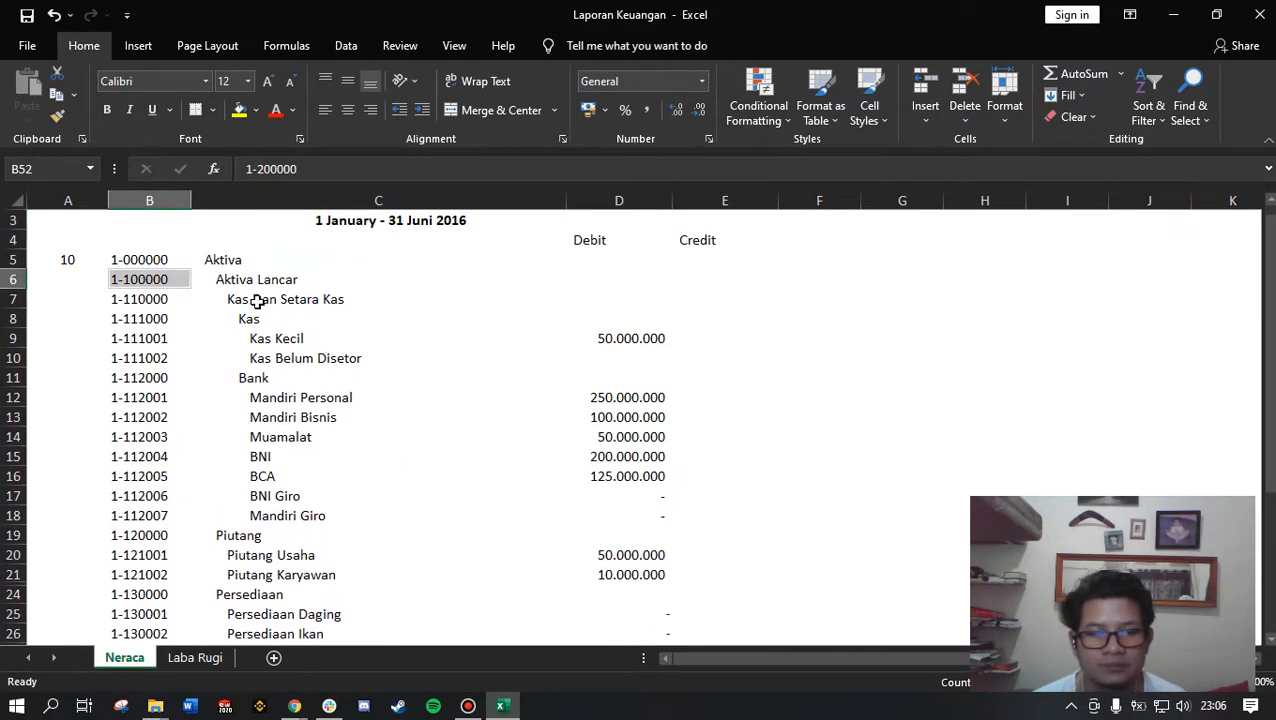
In Odoo, set the Liability report's sequence to 10 and replace its name with Aktiva Lancar copied from the Neraca sheet.
{"action": "key", "text": "alt+Tab"}
{"action": "key", "text": "Tab"}
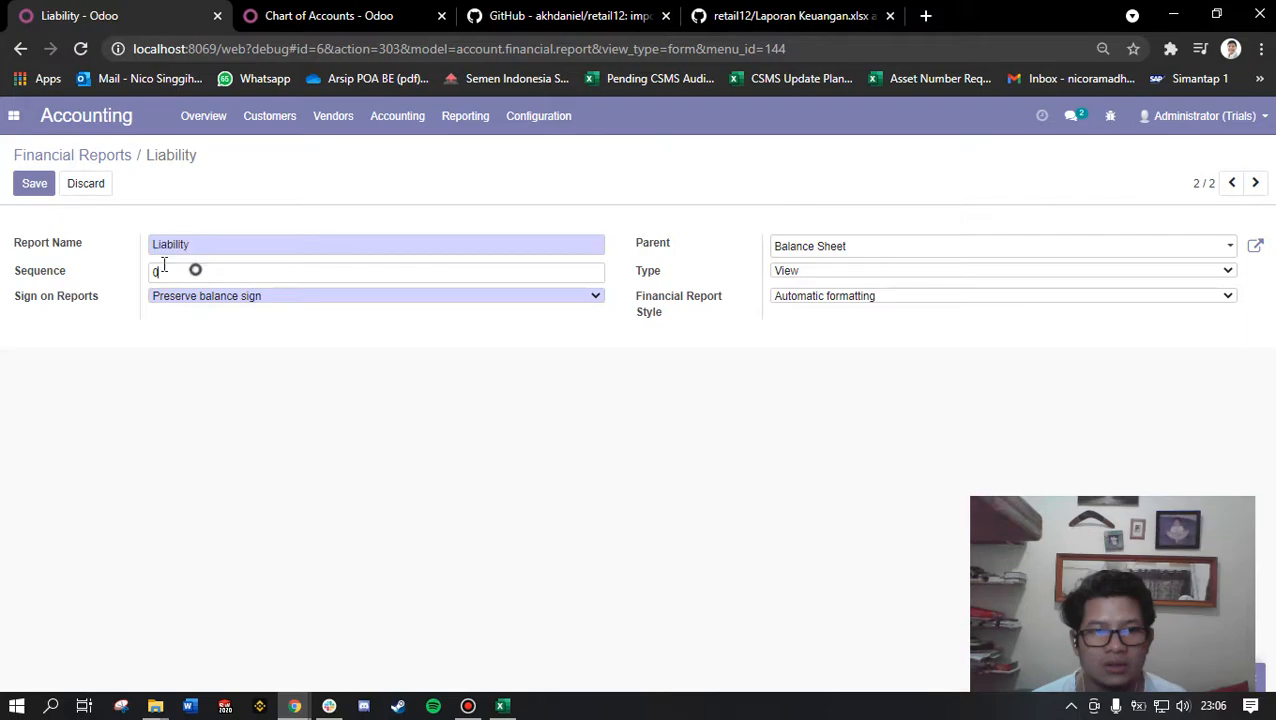
{"action": "double_click", "coordinate": [208, 250]}
{"action": "key", "text": "alt+Tab"}
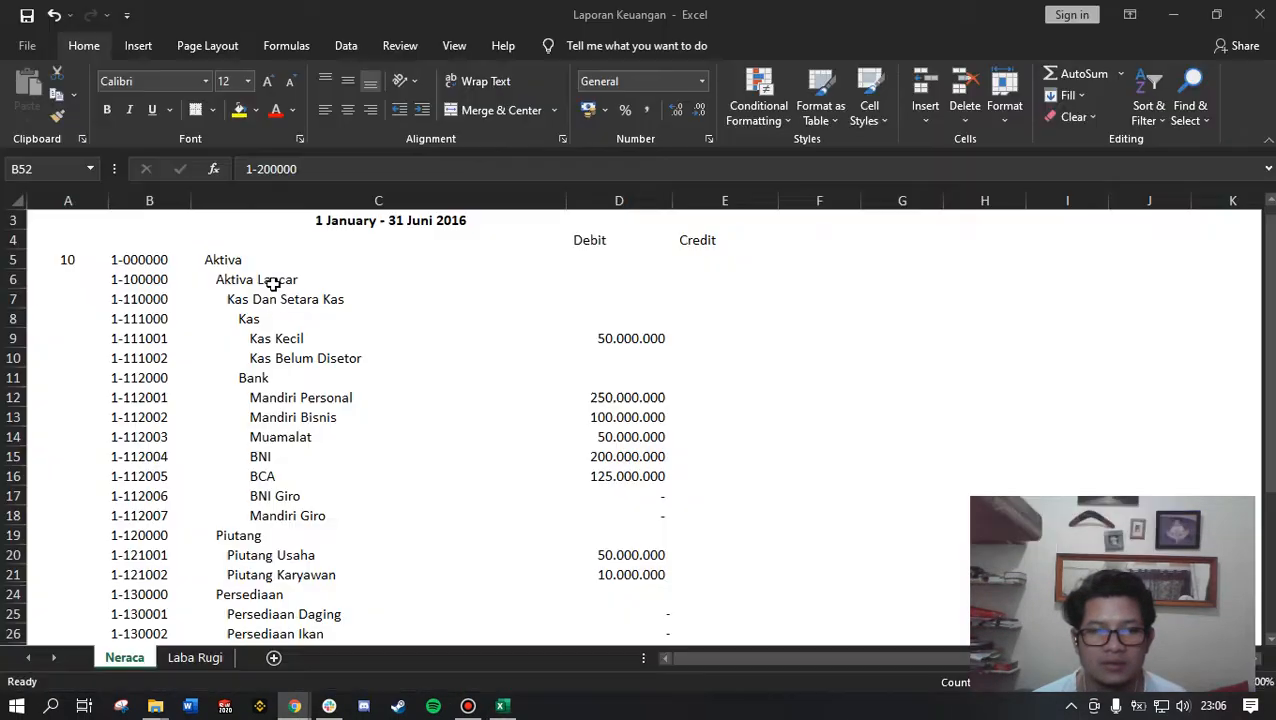
{"action": "left_click", "coordinate": [268, 280]}
{"action": "key", "text": "ctrl+c"}
{"action": "key", "text": "alt+Tab"}
{"action": "key", "text": "ctrl+v"}
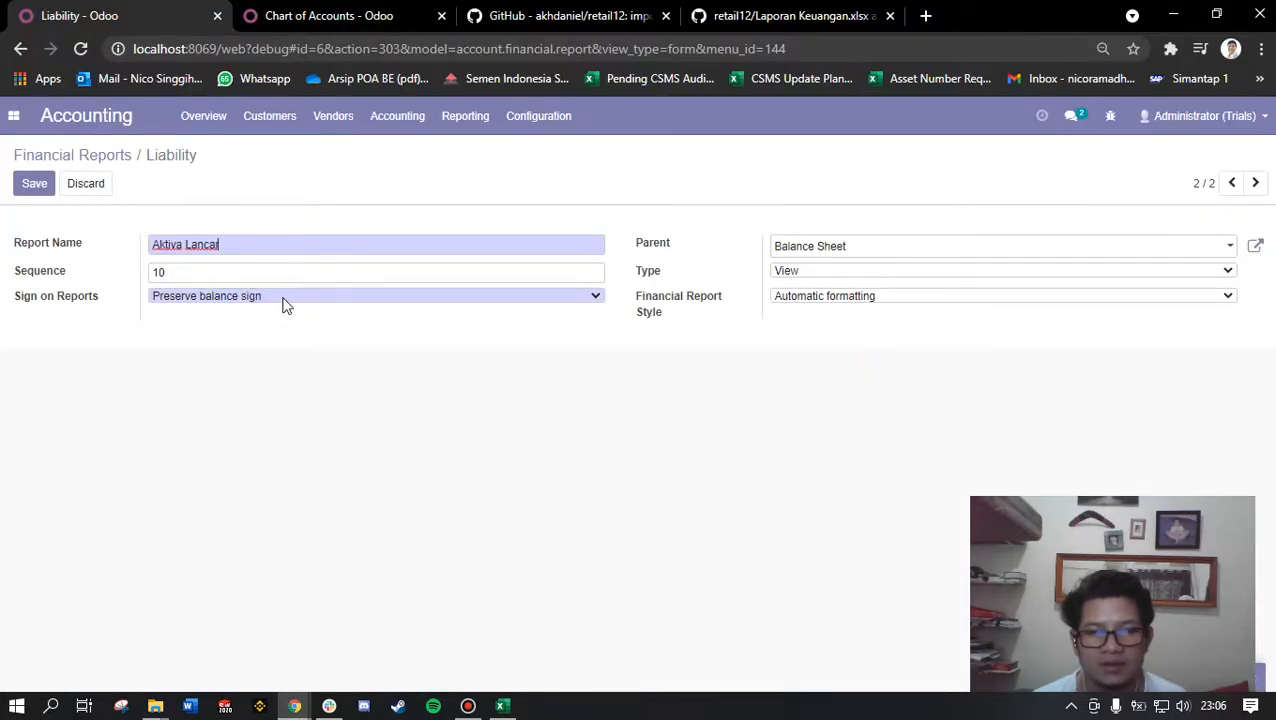
{"action": "left_click", "coordinate": [283, 298]}
{"action": "left_click", "coordinate": [265, 307]}
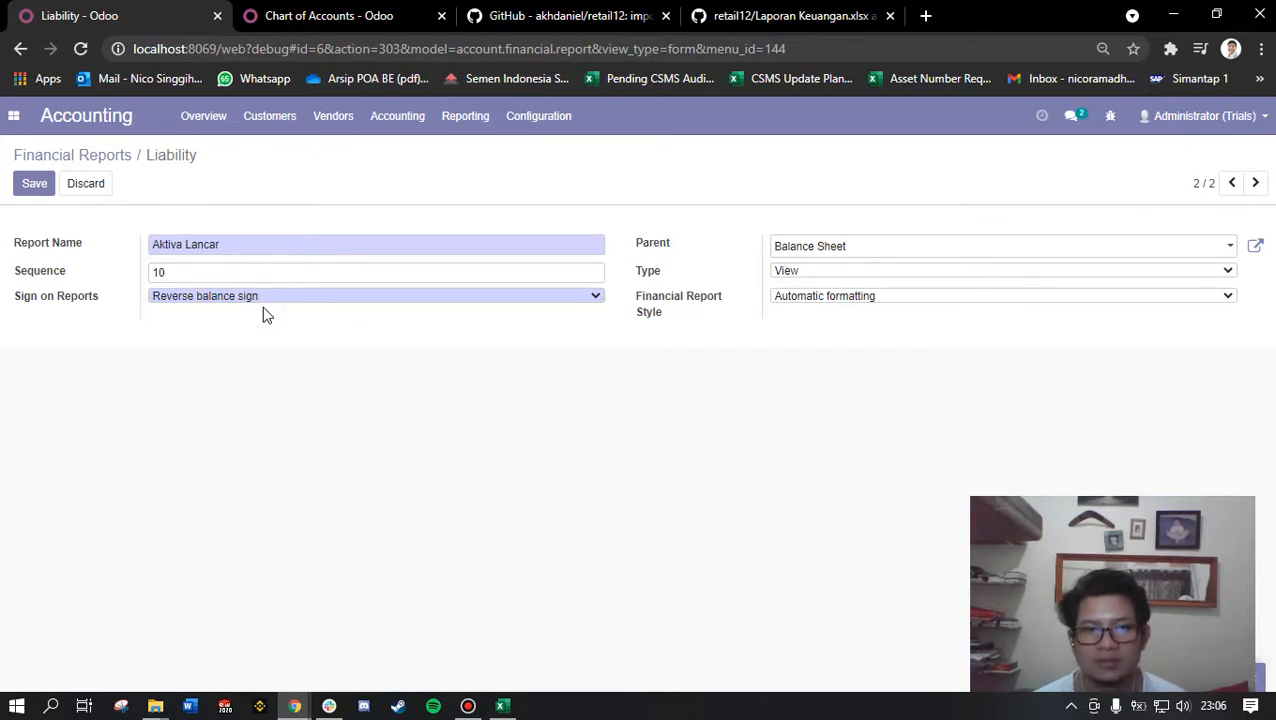
{"action": "left_click", "coordinate": [362, 298]}
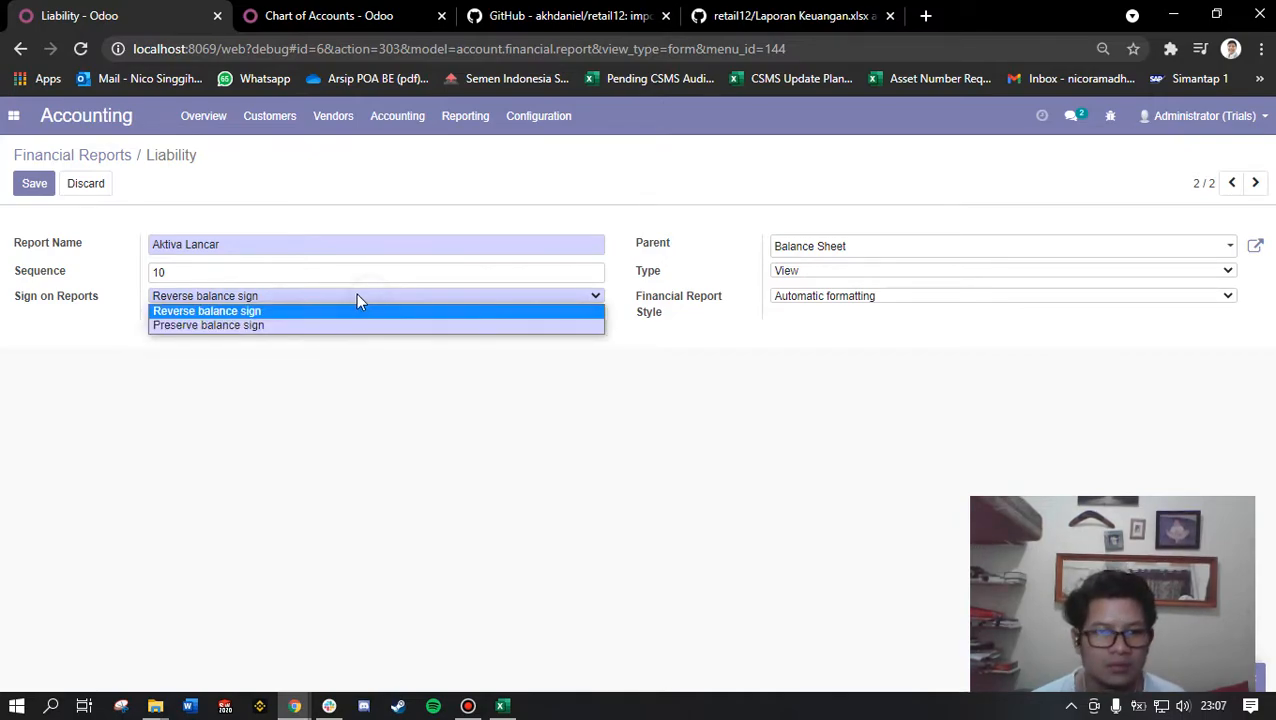
{"action": "left_click", "coordinate": [290, 325]}
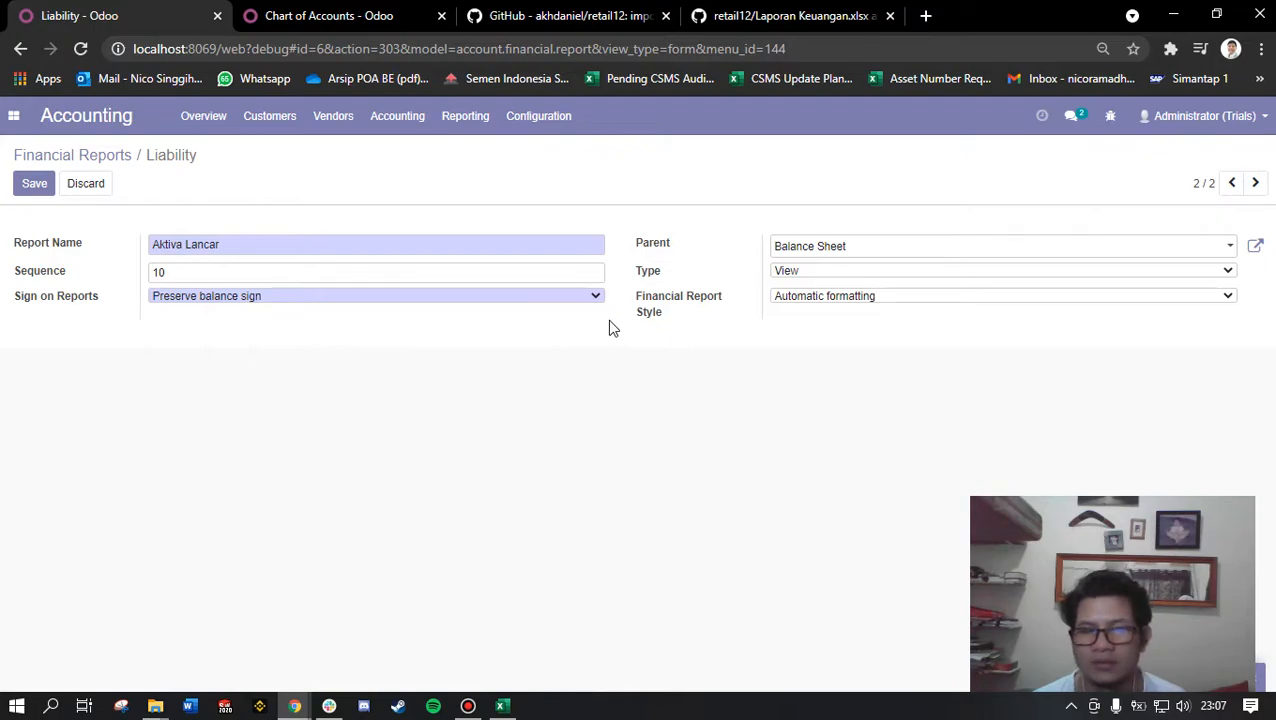
Check the group above Aktiva Lancar in the Neraca sheet and set the Odoo report's parent to Aktiva.
{"action": "left_click", "coordinate": [826, 250]}
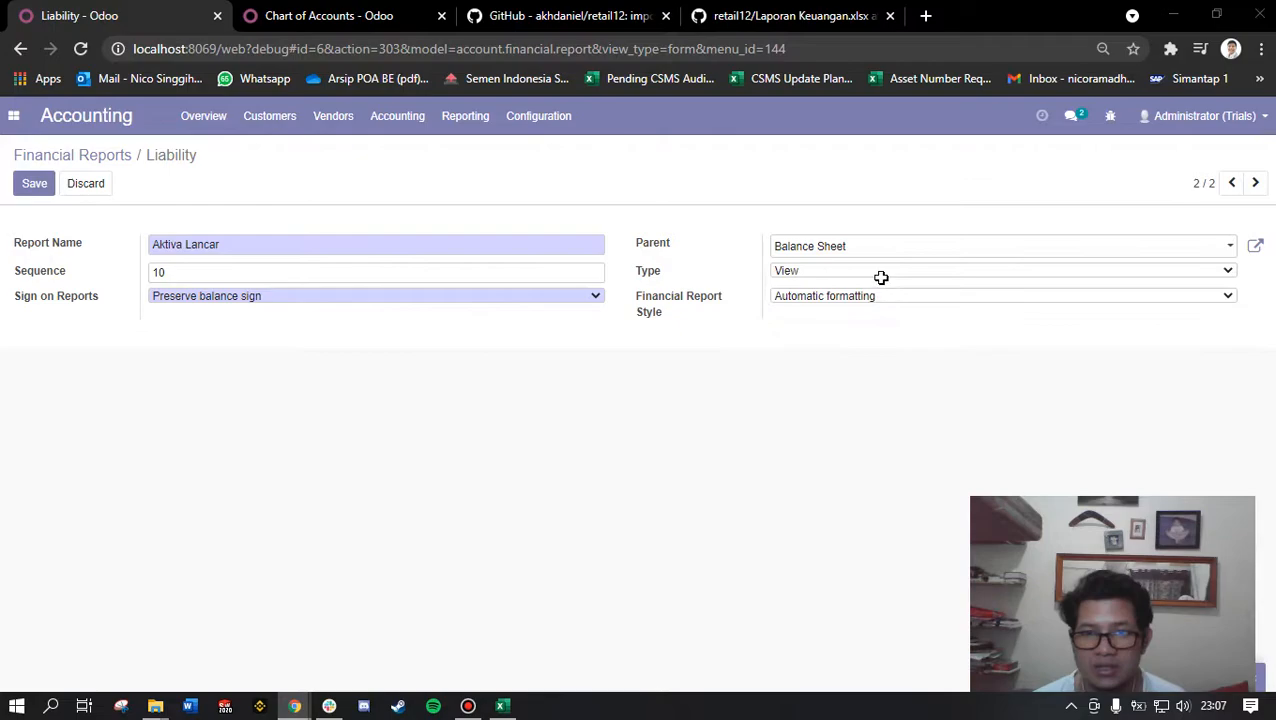
{"action": "key", "text": "alt+Tab"}
{"action": "left_click_drag", "start_coordinate": [332, 279], "coordinate": [325, 262]}
{"action": "left_click", "coordinate": [261, 261]}
{"action": "left_click_drag", "start_coordinate": [217, 256], "coordinate": [179, 259]}
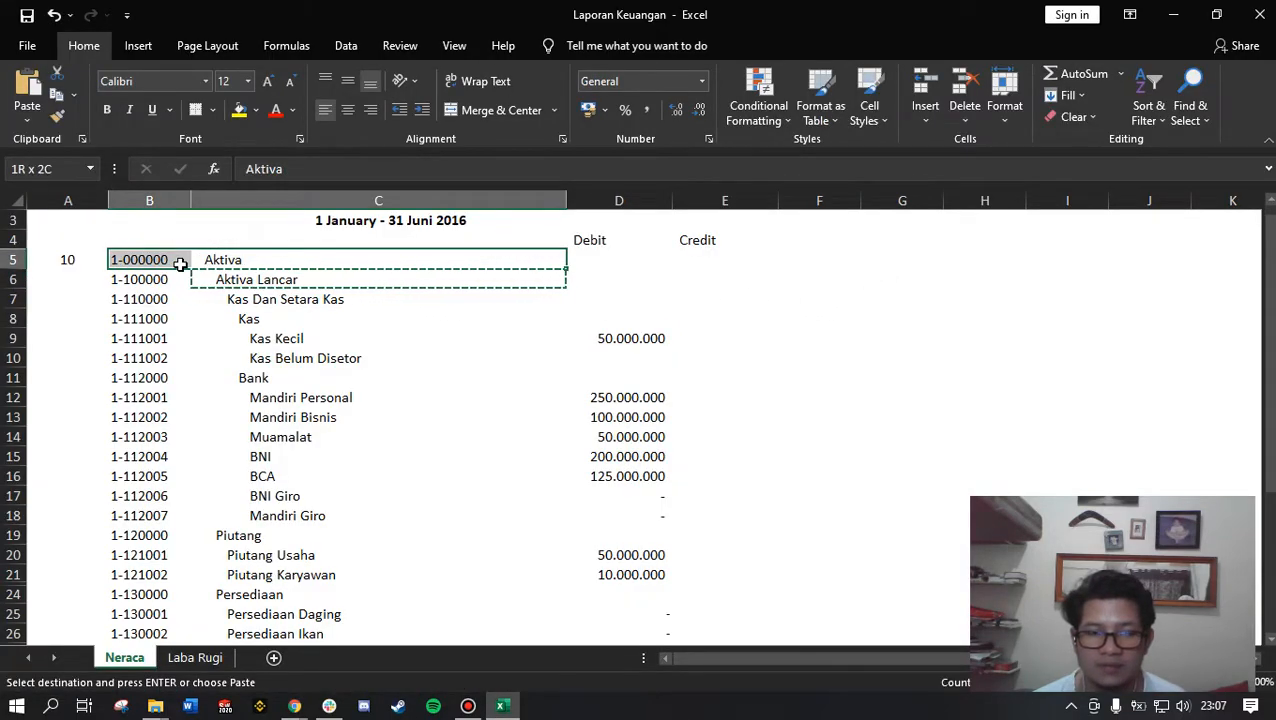
{"action": "key", "text": "alt+Tab"}
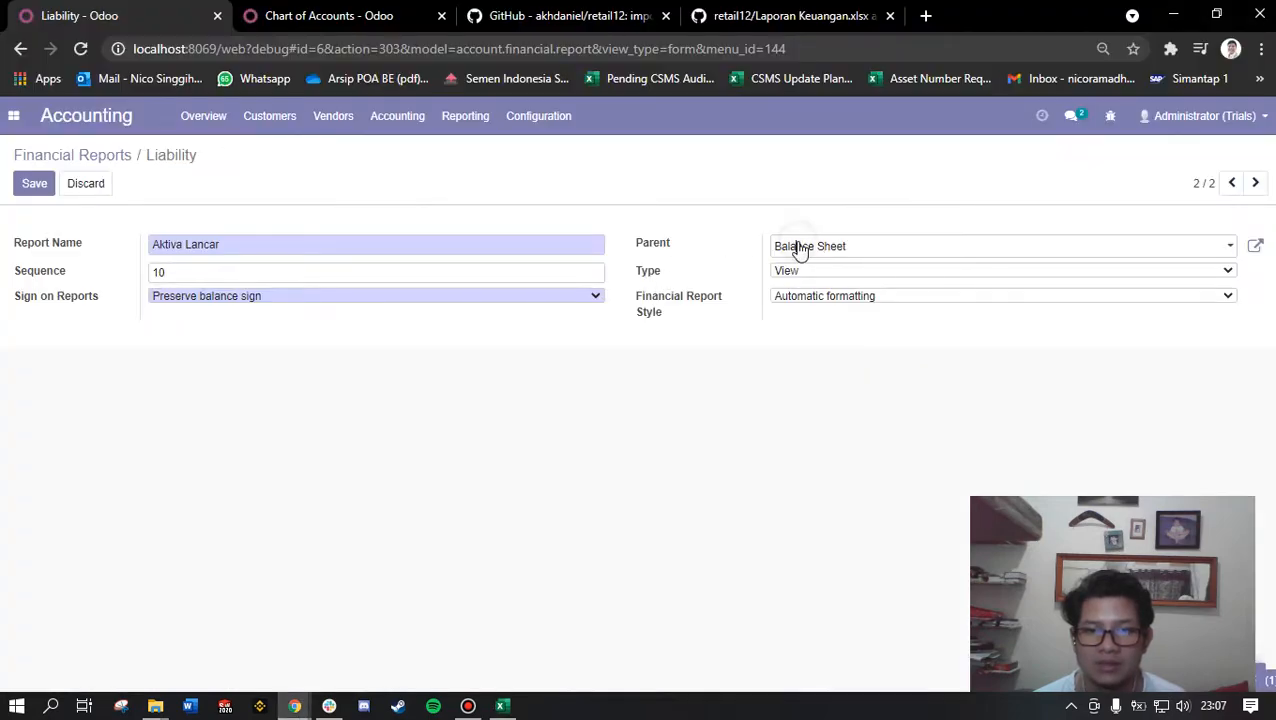
{"action": "left_click", "coordinate": [795, 250]}
{"action": "left_click", "coordinate": [845, 358]}
Return to the Neraca sheet in Excel and examine the 1-000000 Aktiva row above Aktiva Lancar.
{"action": "key", "text": "alt+Tab"}
{"action": "left_click", "coordinate": [393, 356]}
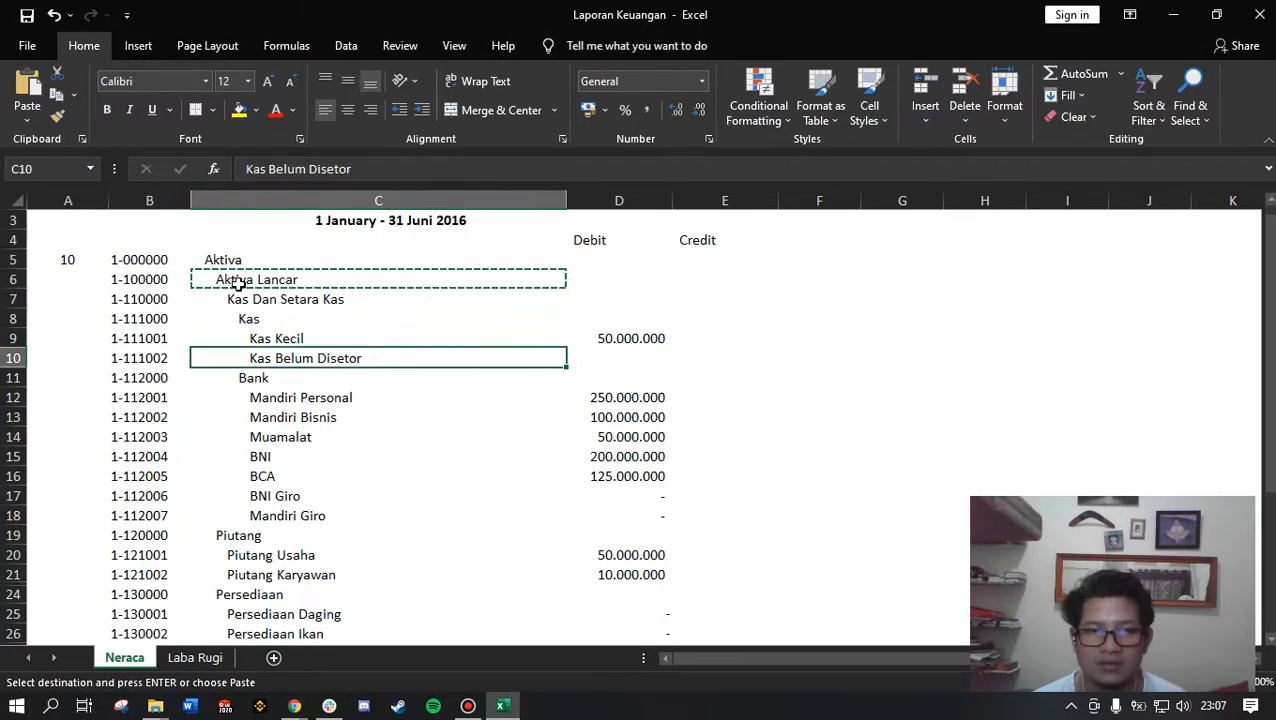
{"action": "left_click_drag", "start_coordinate": [142, 259], "coordinate": [282, 265]}
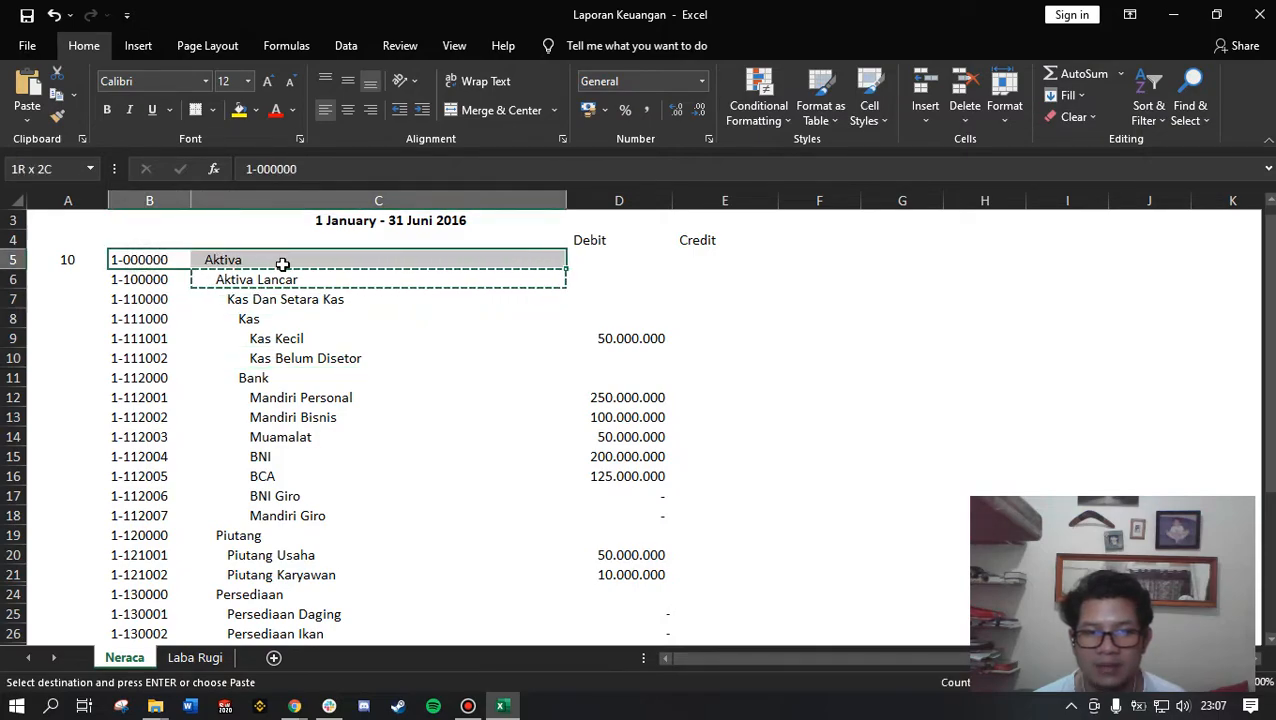
Enter Balance Sheet in cell B4 of the Neraca sheet as the heading above the 1-000000 Aktiva row.
{"action": "left_click_drag", "start_coordinate": [152, 260], "coordinate": [255, 257]}
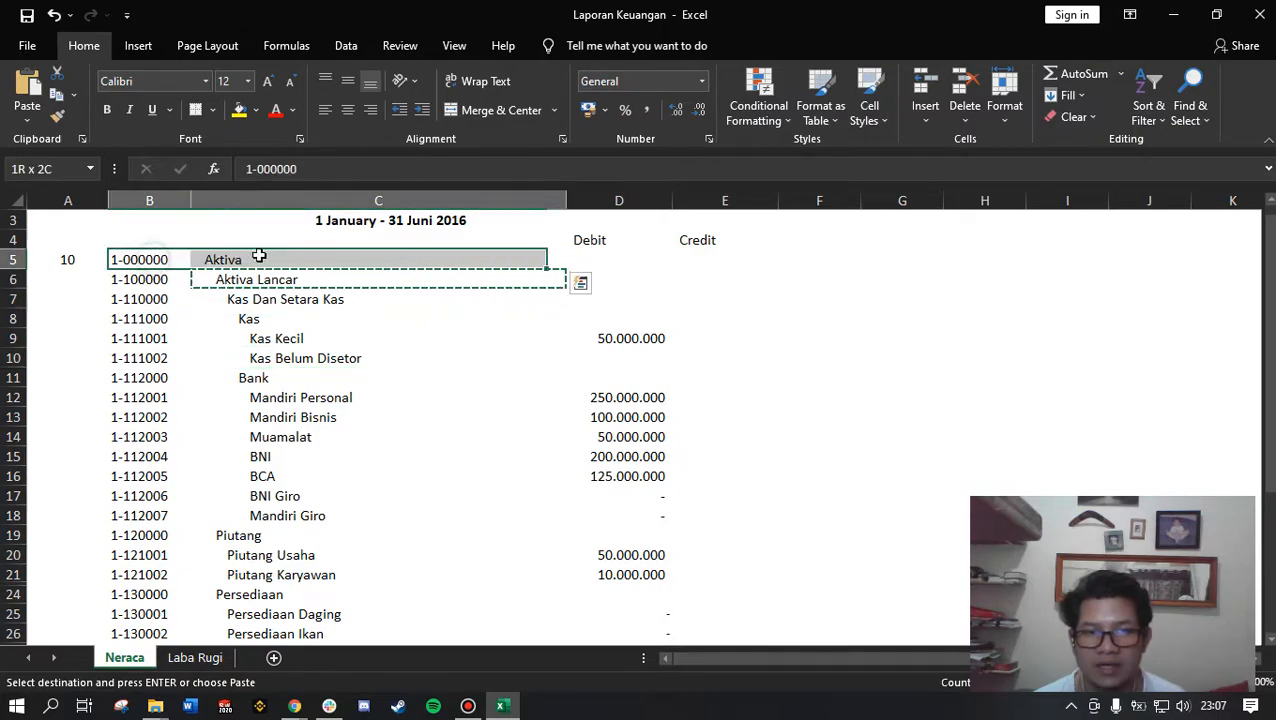
{"action": "left_click", "coordinate": [117, 241]}
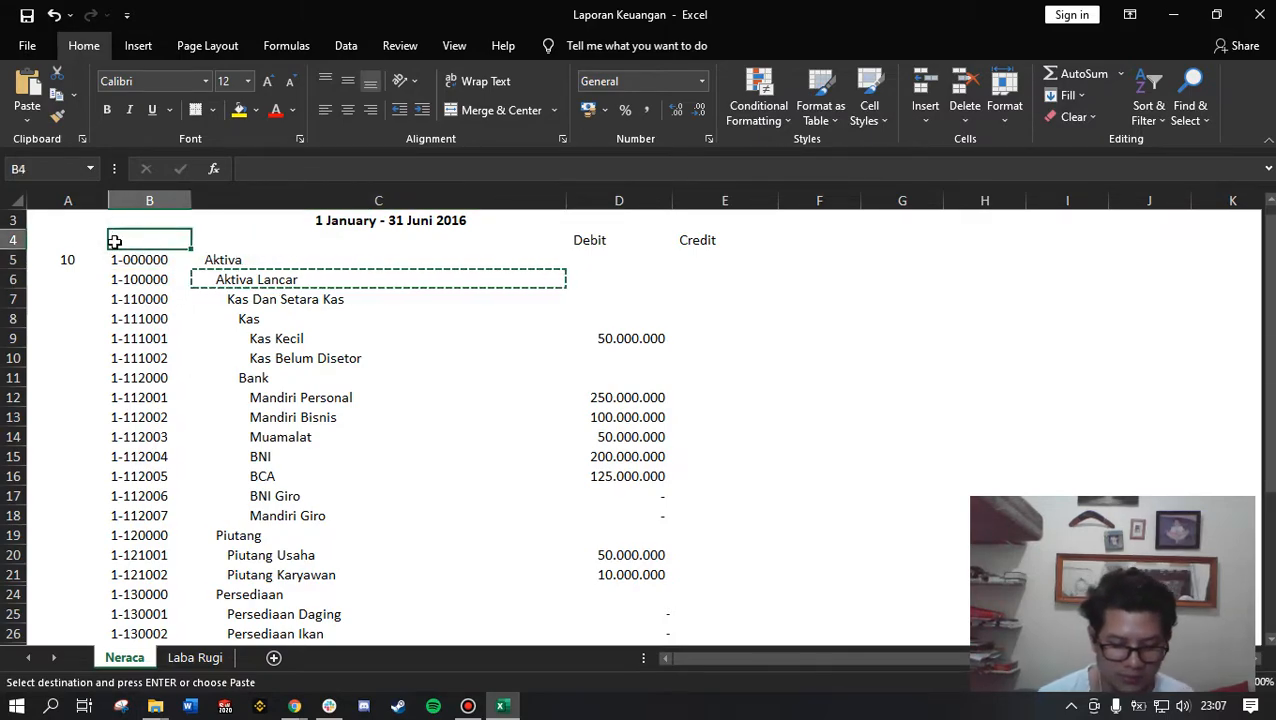
{"action": "type", "text": "Balance Sheet"}
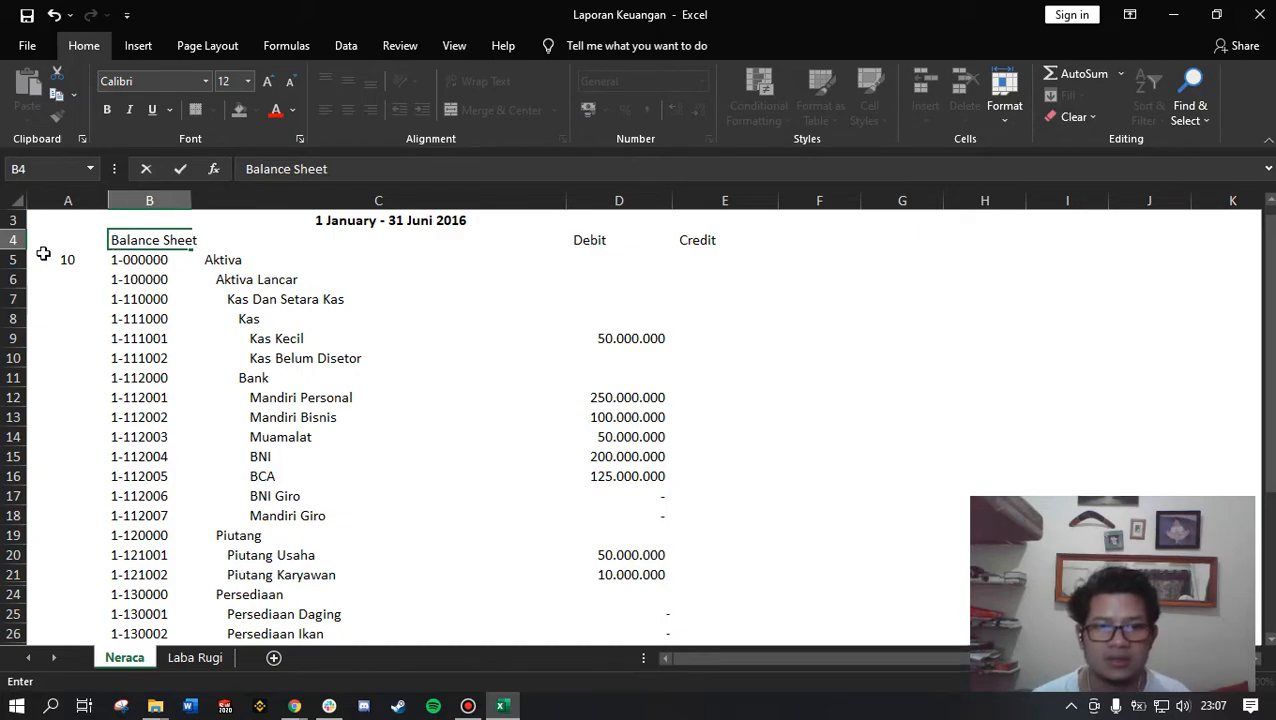
{"action": "left_click", "coordinate": [97, 316]}
{"action": "left_click", "coordinate": [114, 240]}
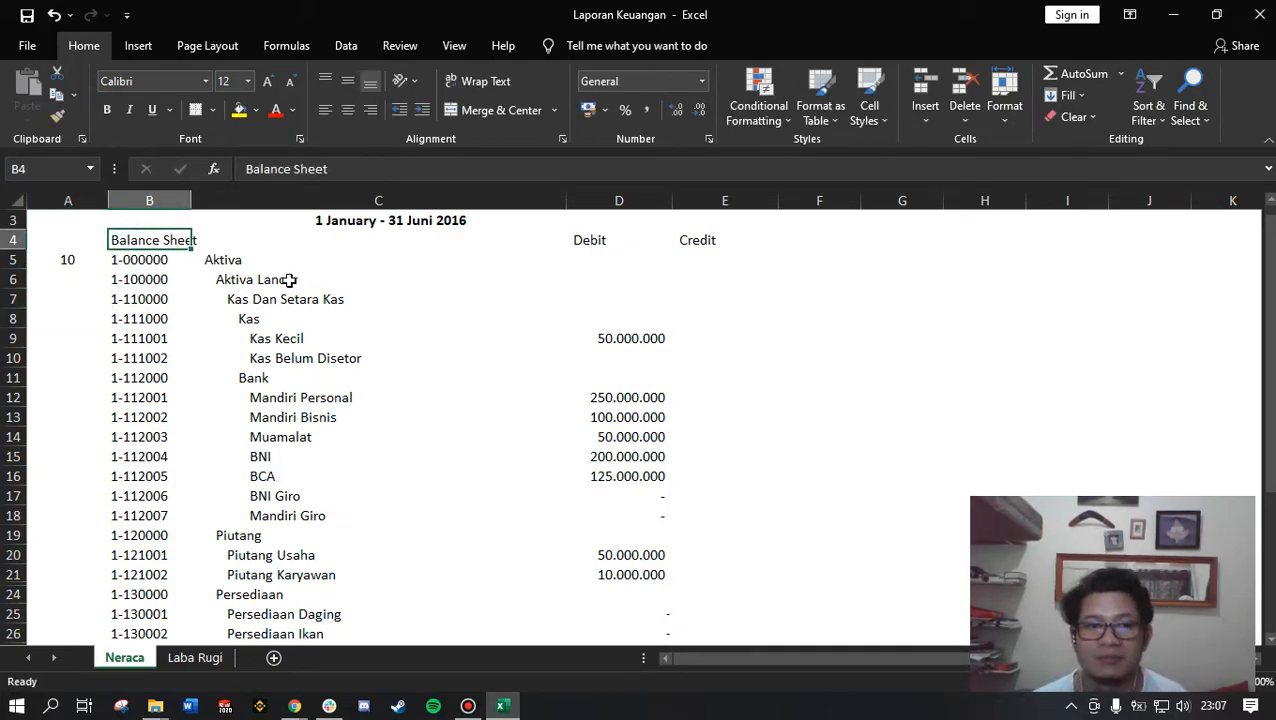
Examine the Neraca hierarchy level by level from Balance Sheet through Aktiva, Aktiva Lancar, Kas Dan Setara Kas and Kas down to Kas Kecil.
{"action": "left_click_drag", "start_coordinate": [159, 262], "coordinate": [240, 261]}
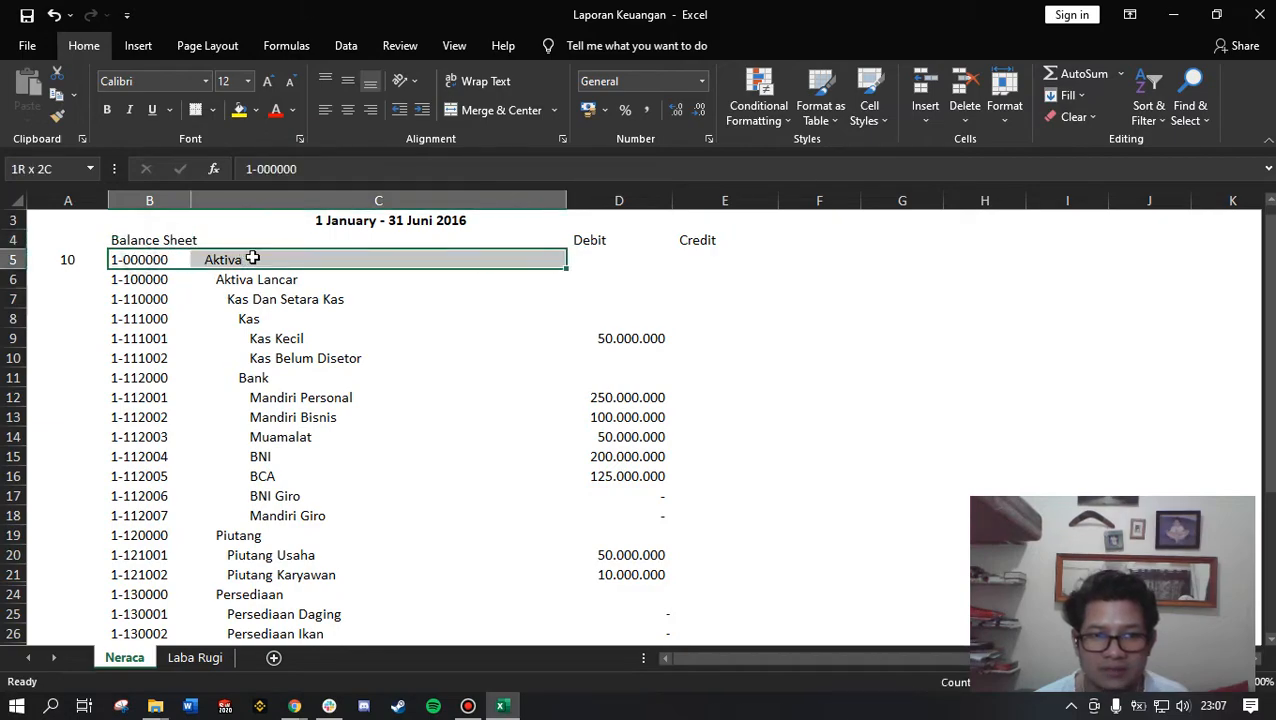
{"action": "left_click_drag", "start_coordinate": [160, 284], "coordinate": [290, 278]}
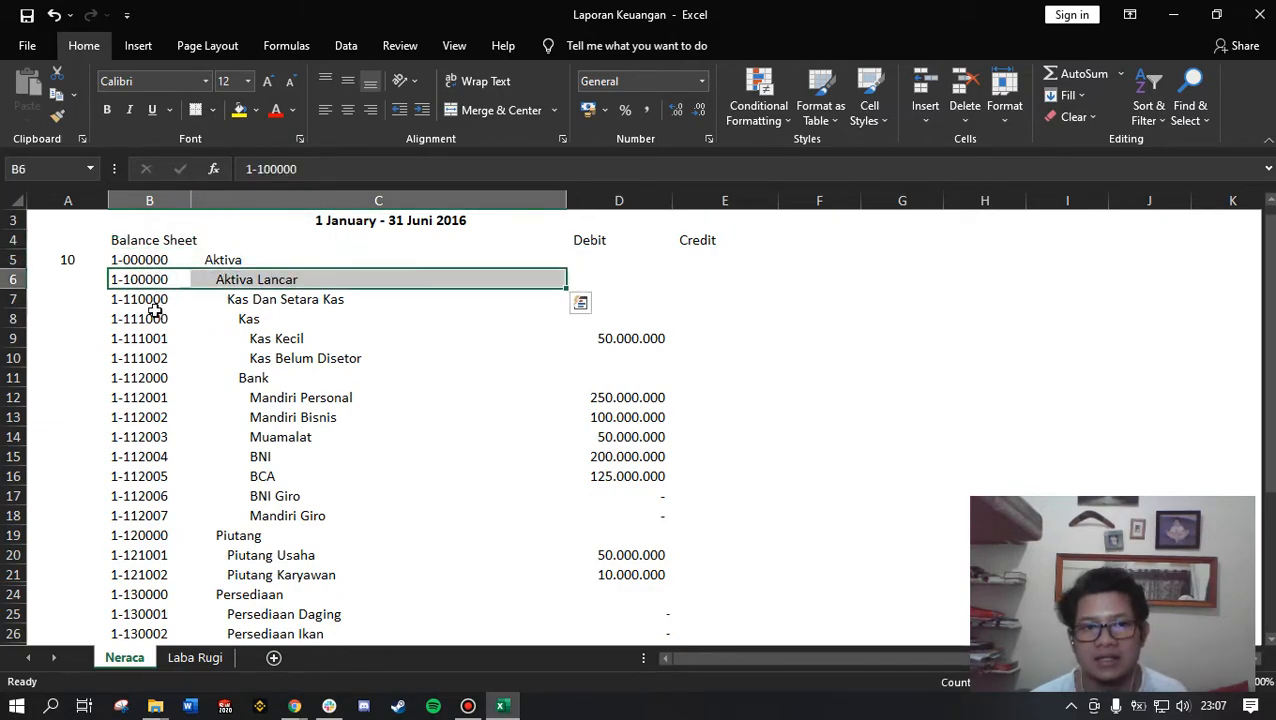
{"action": "left_click_drag", "start_coordinate": [142, 306], "coordinate": [319, 301]}
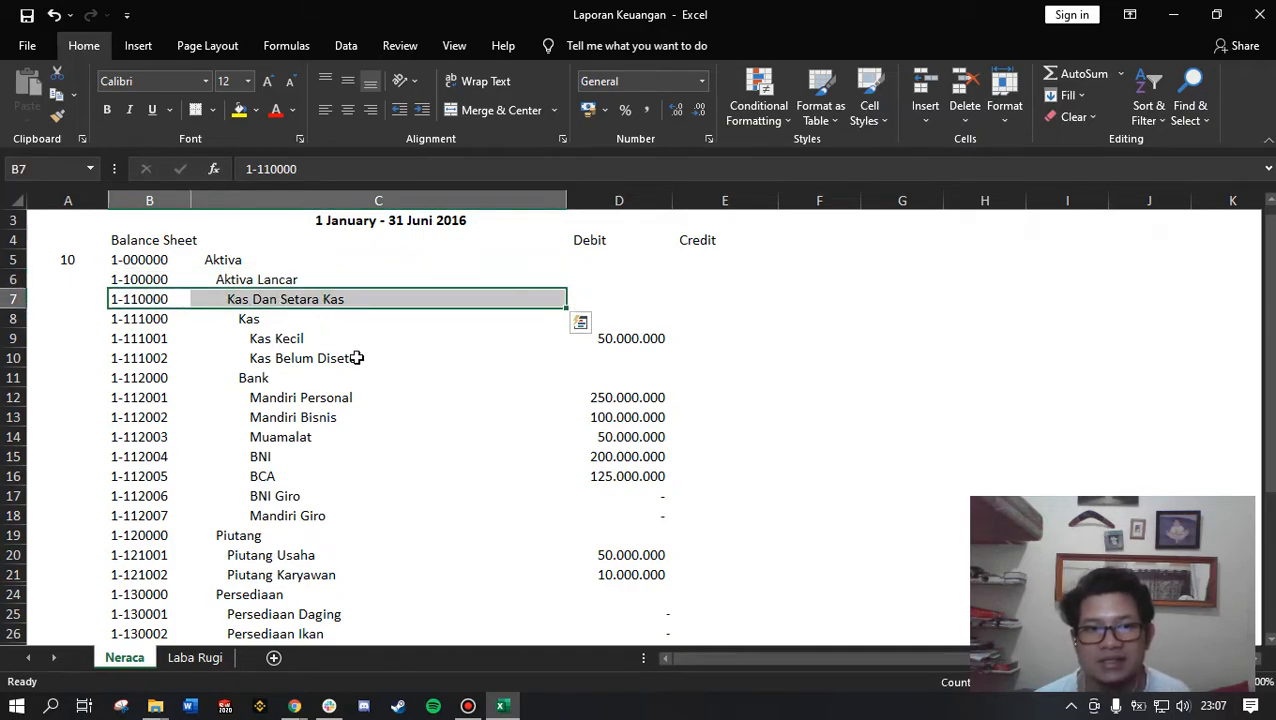
{"action": "left_click", "coordinate": [171, 245]}
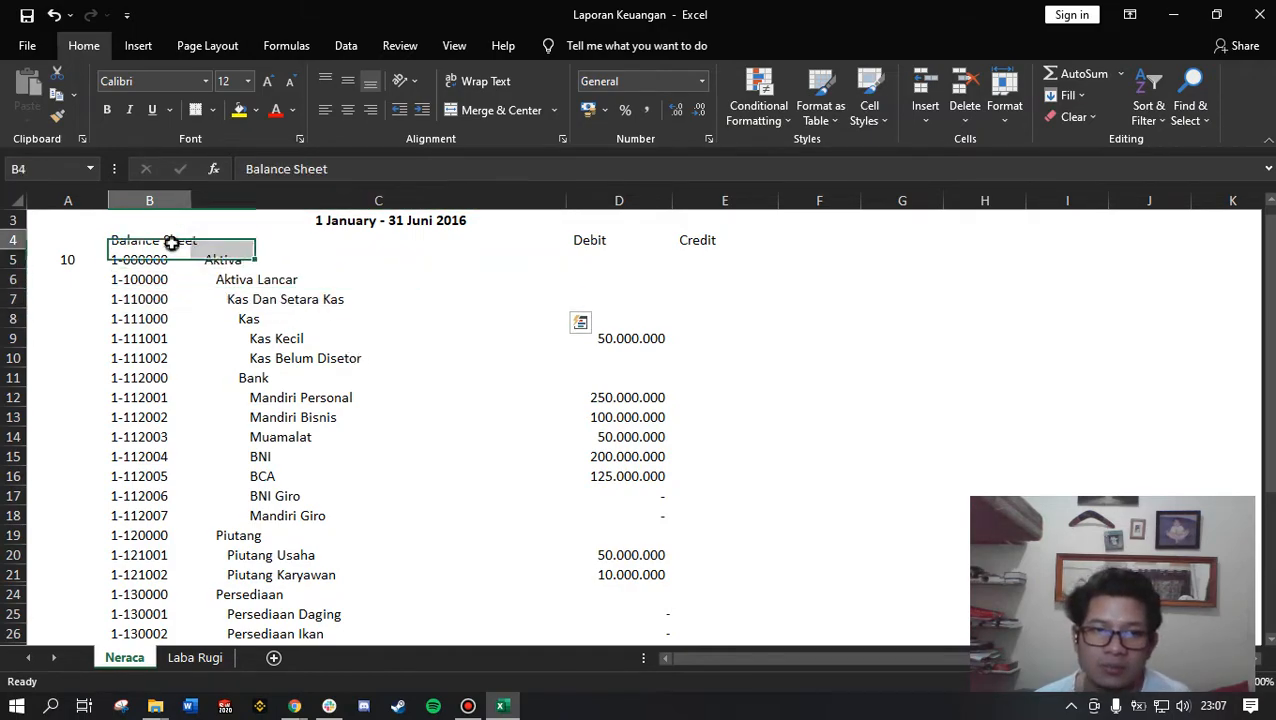
{"action": "left_click", "coordinate": [215, 259], "text": "ctrl"}
{"action": "left_click", "coordinate": [245, 280], "text": "ctrl"}
{"action": "left_click", "coordinate": [258, 297], "text": "ctrl"}
{"action": "left_click", "coordinate": [257, 338]}
{"action": "left_click", "coordinate": [218, 259], "text": "ctrl"}
{"action": "left_click", "coordinate": [248, 278], "text": "ctrl"}
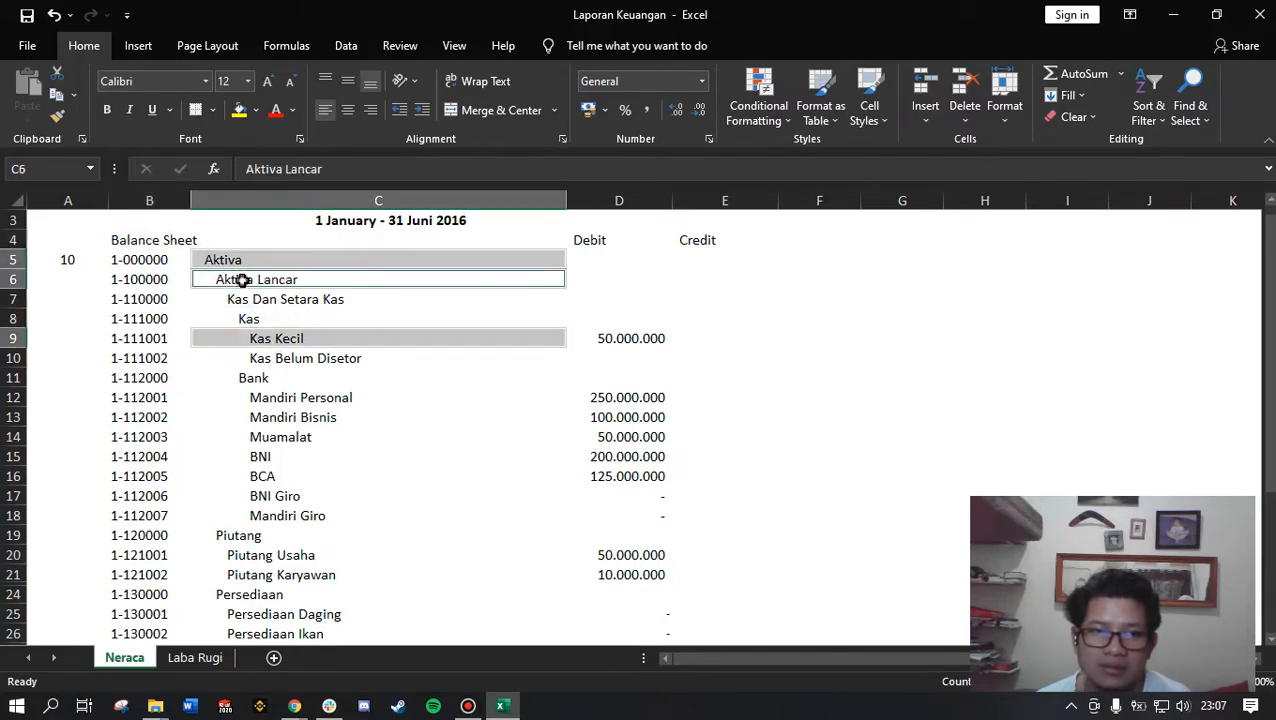
{"action": "left_click", "coordinate": [248, 297], "text": "ctrl"}
{"action": "left_click", "coordinate": [258, 319]}
{"action": "left_click", "coordinate": [248, 285], "text": "ctrl"}
{"action": "left_click", "coordinate": [260, 319]}
{"action": "left_click", "coordinate": [268, 300], "text": "ctrl"}
{"action": "left_click", "coordinate": [285, 337]}
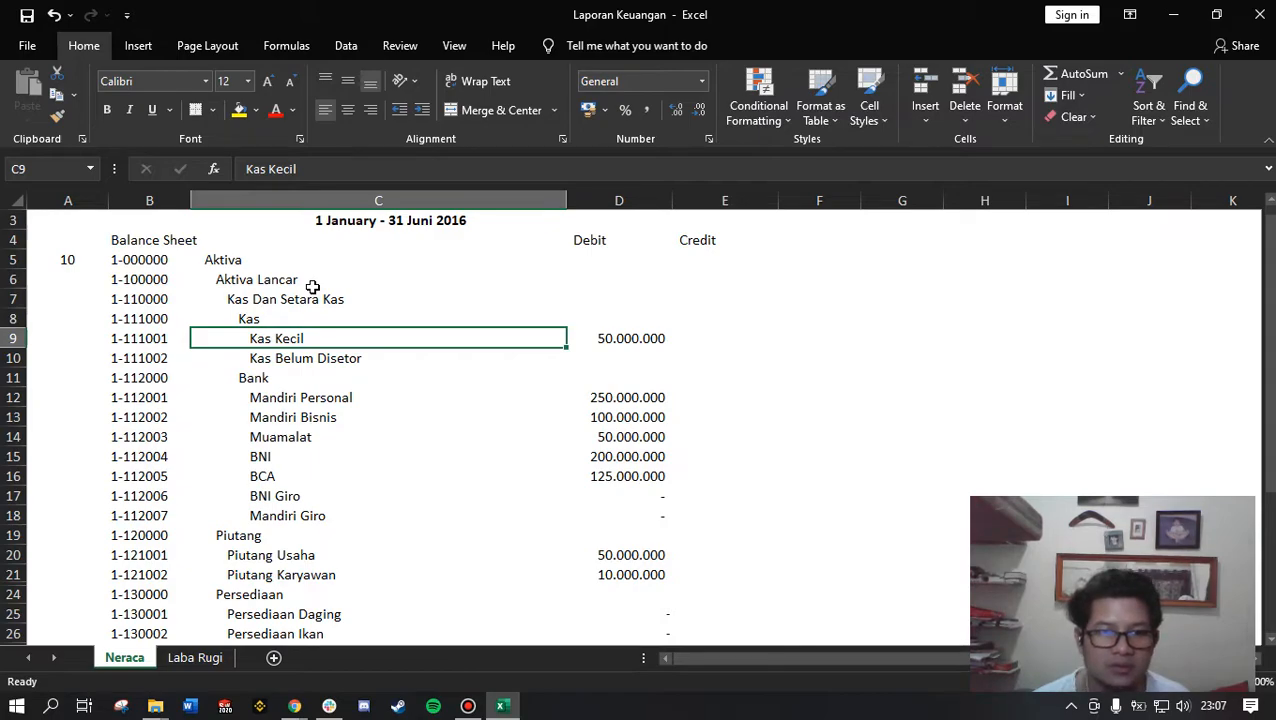
{"action": "left_click", "coordinate": [186, 238]}
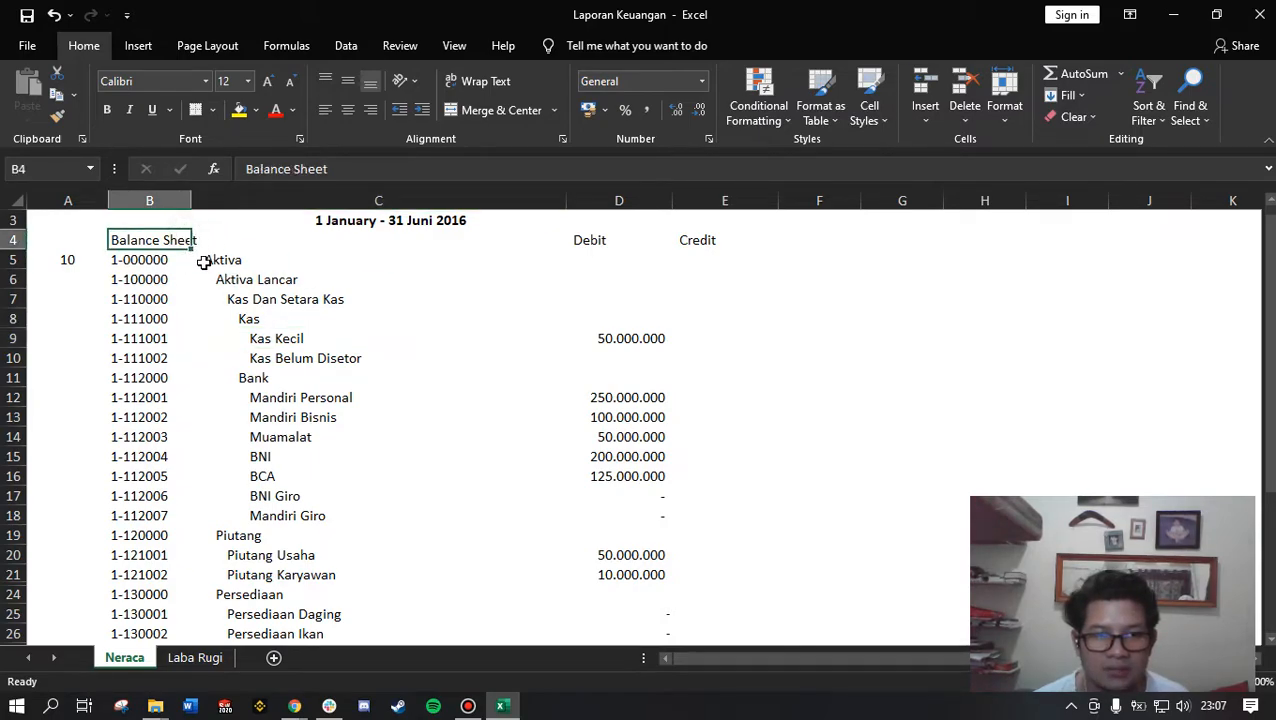
{"action": "left_click", "coordinate": [201, 260]}
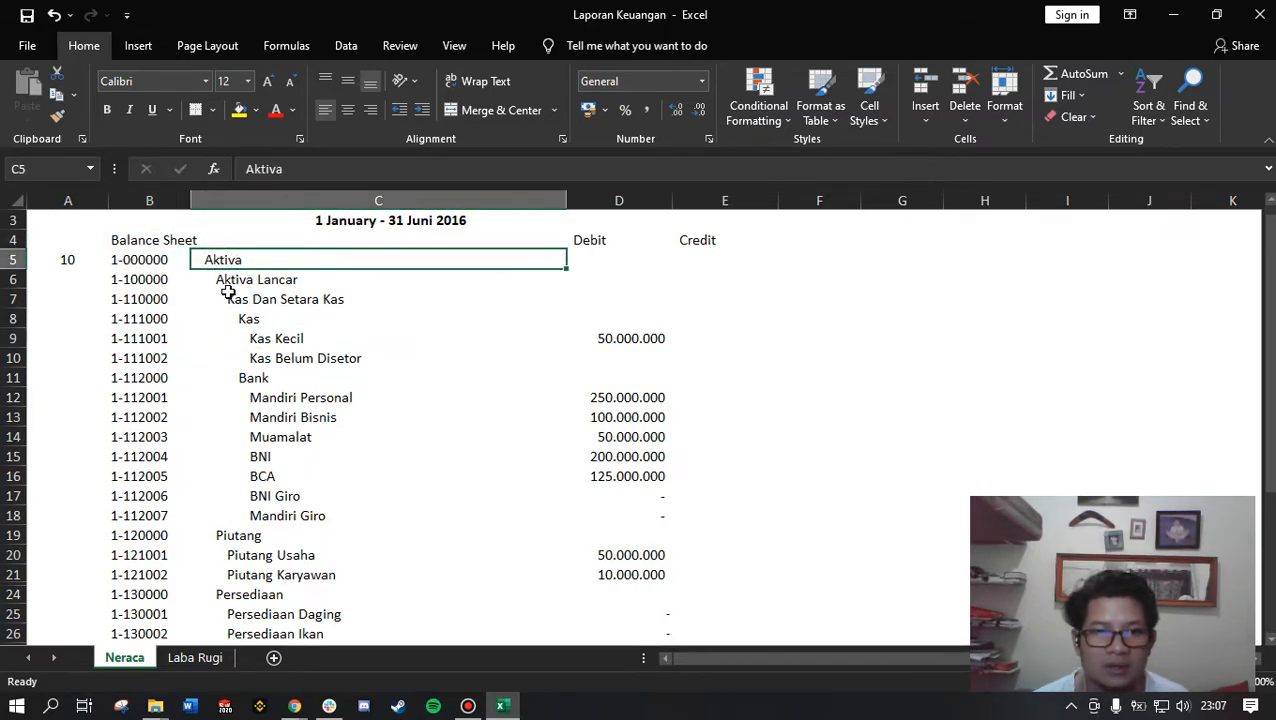
{"action": "left_click", "coordinate": [254, 280]}
{"action": "left_click", "coordinate": [251, 257]}
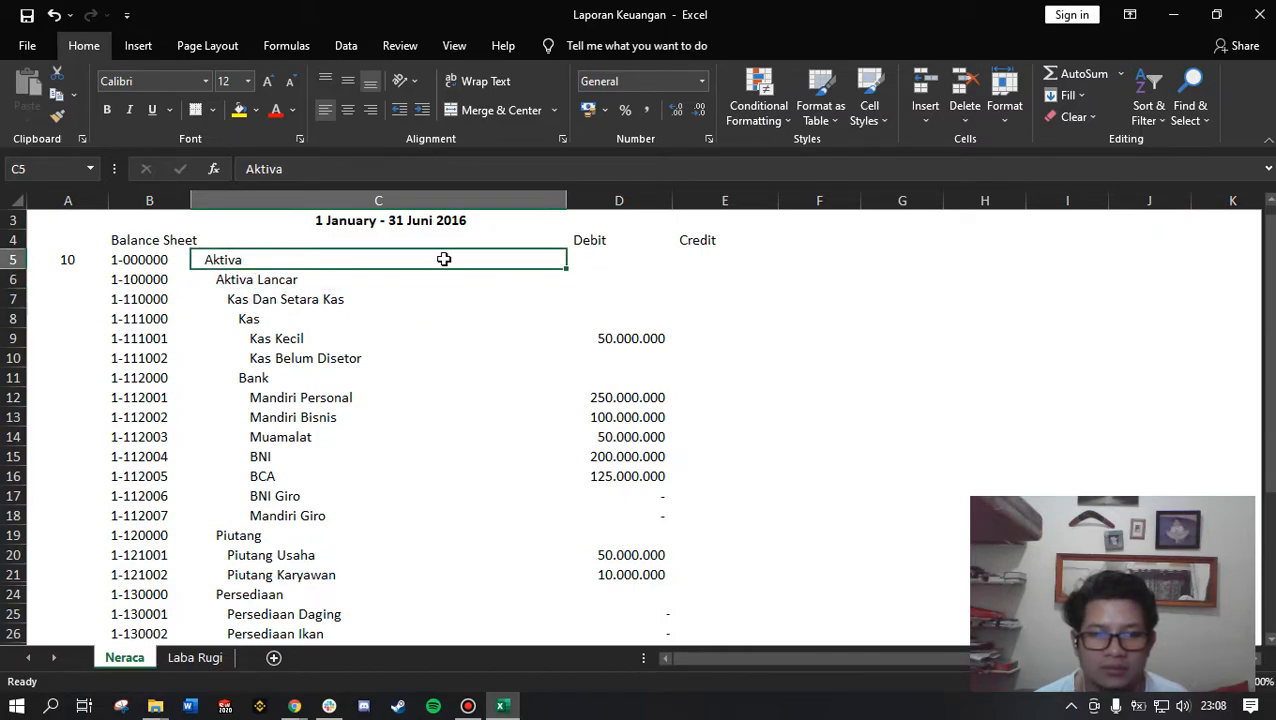
Compare the Neraca hierarchy with the Aktiva Lancar report form in Odoo and save the report.
{"action": "key", "text": "alt+Tab"}
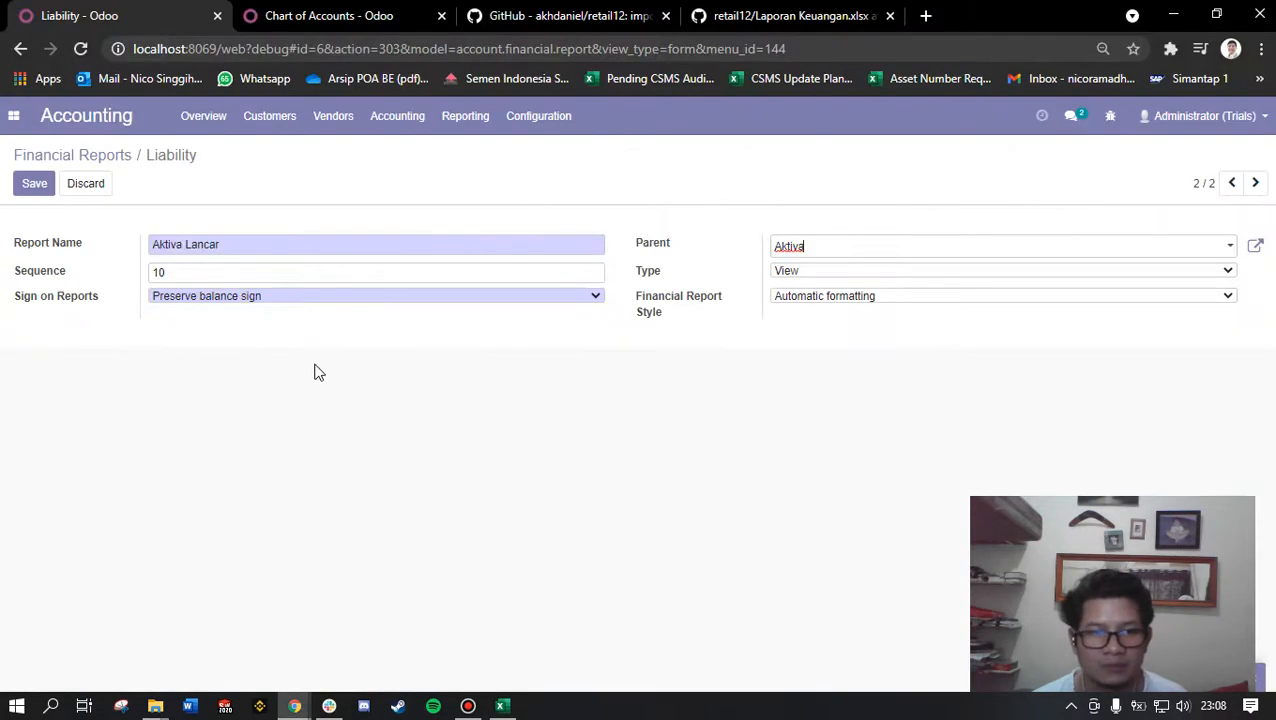
{"action": "key", "text": "alt+Tab"}
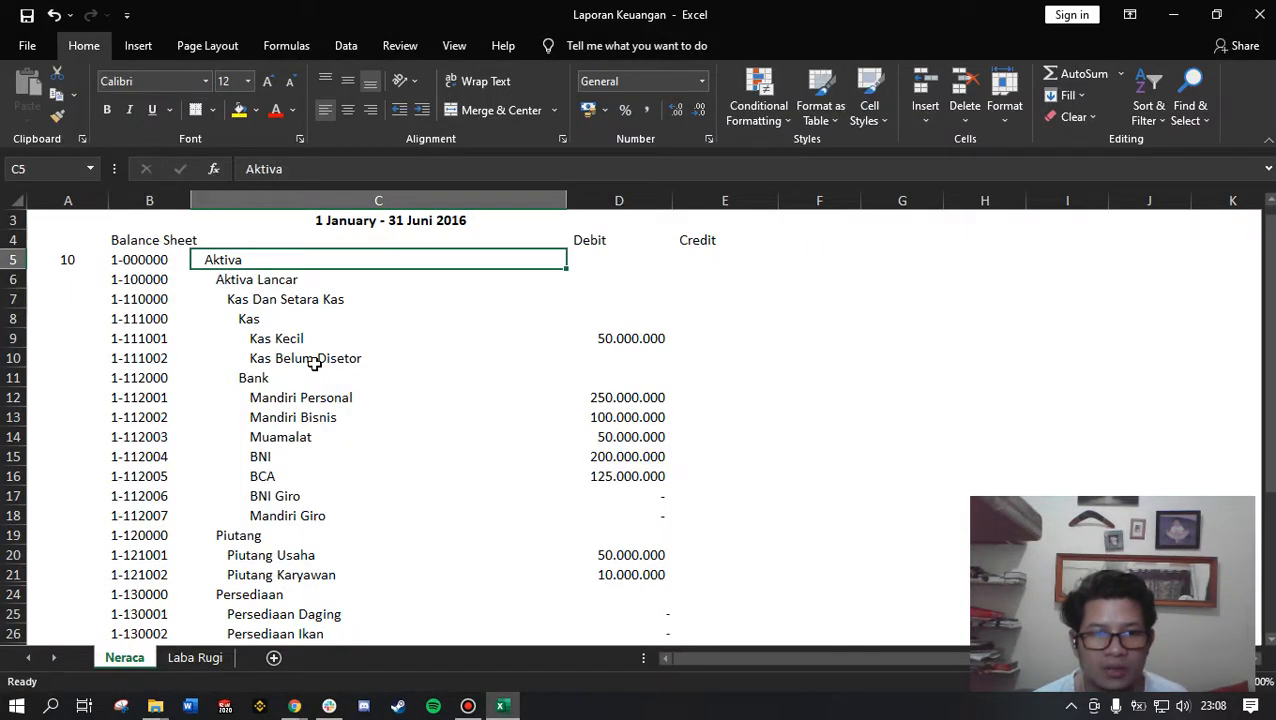
{"action": "key", "text": "alt+Tab"}
{"action": "key", "text": "alt+Tab"}
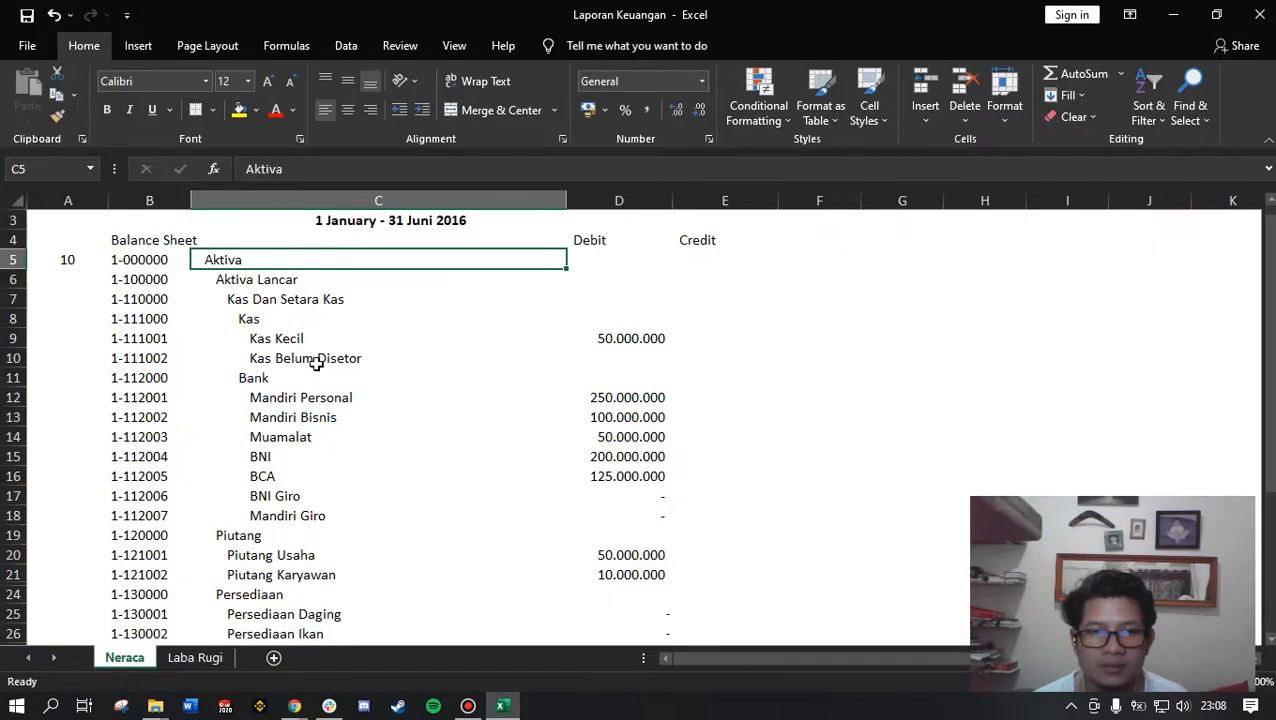
{"action": "key", "text": "alt+Tab"}
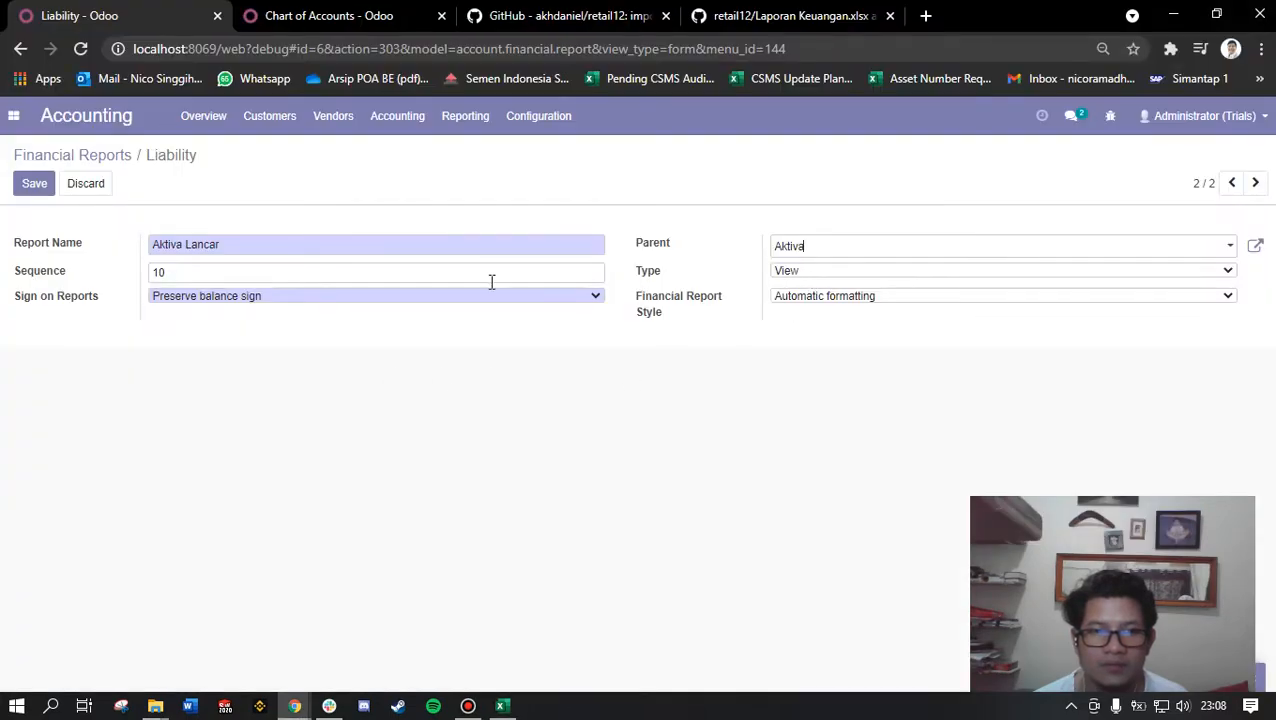
{"action": "left_click", "coordinate": [38, 185]}
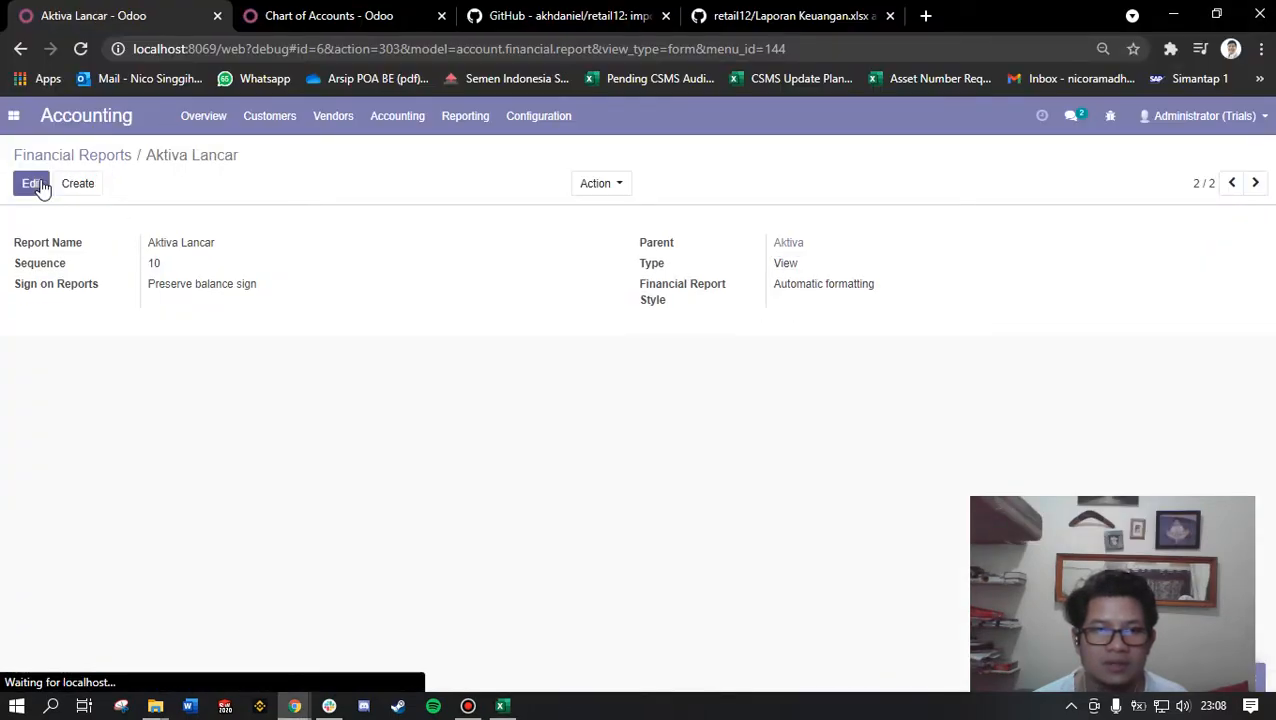
Return to the Financial Reports list and expand the Aktiva group to check its child reports.
{"action": "left_click", "coordinate": [122, 162]}
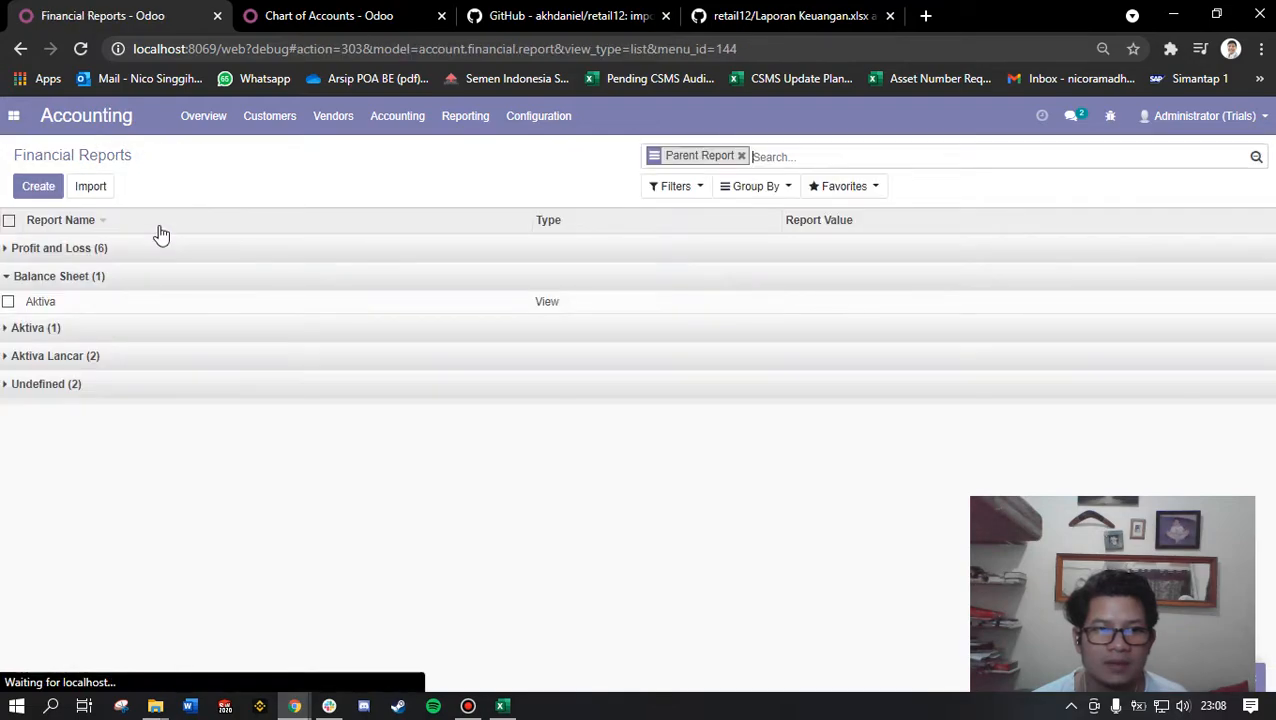
{"action": "left_click", "coordinate": [111, 284]}
{"action": "left_click", "coordinate": [111, 284]}
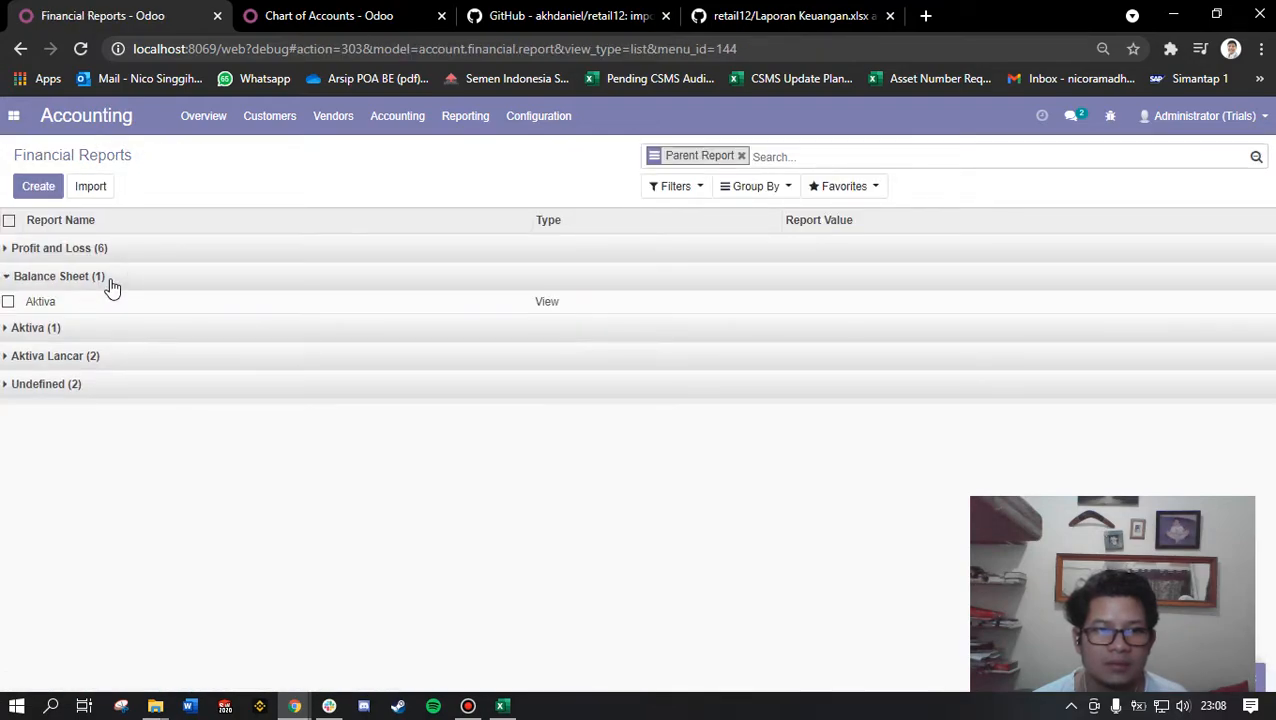
{"action": "left_click", "coordinate": [92, 329]}
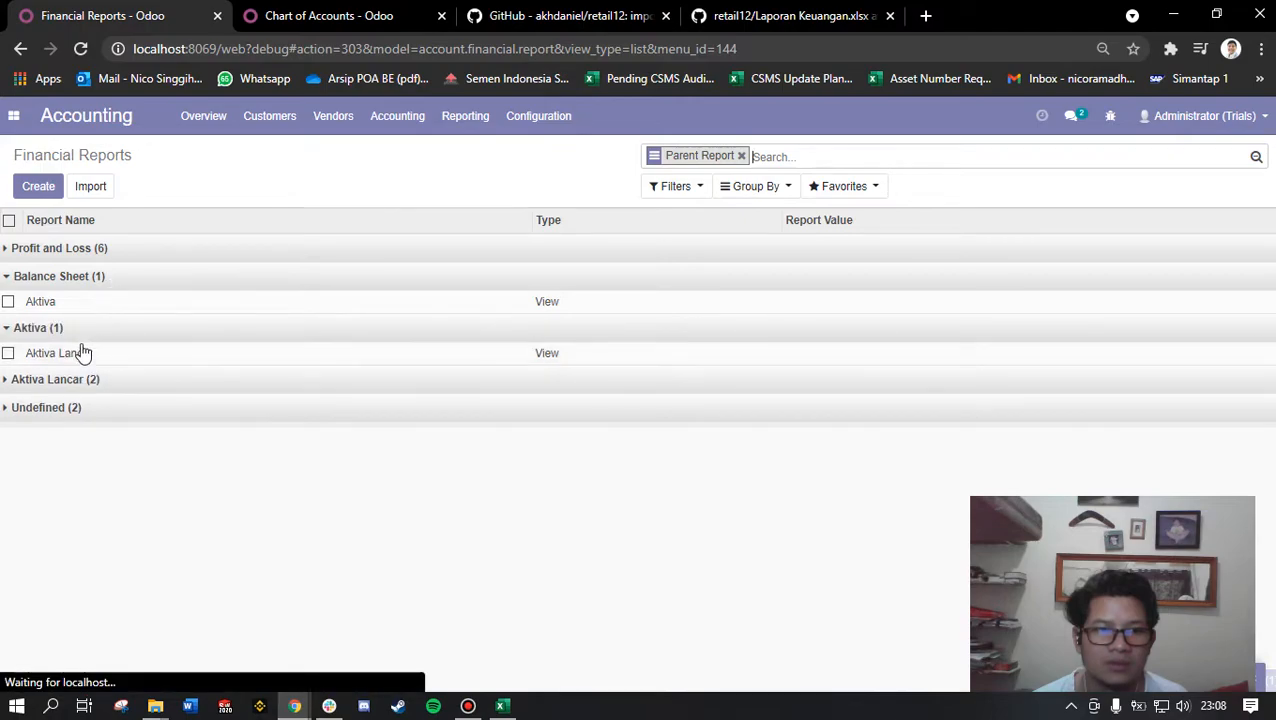
In Excel's Neraca sheet, select Kas Dan Setara Kas, Piutang and Persediaan together and examine the groups down to Aktiva Tidak Lancar.
{"action": "key", "text": "alt"}
{"action": "key", "text": "alt+Tab"}
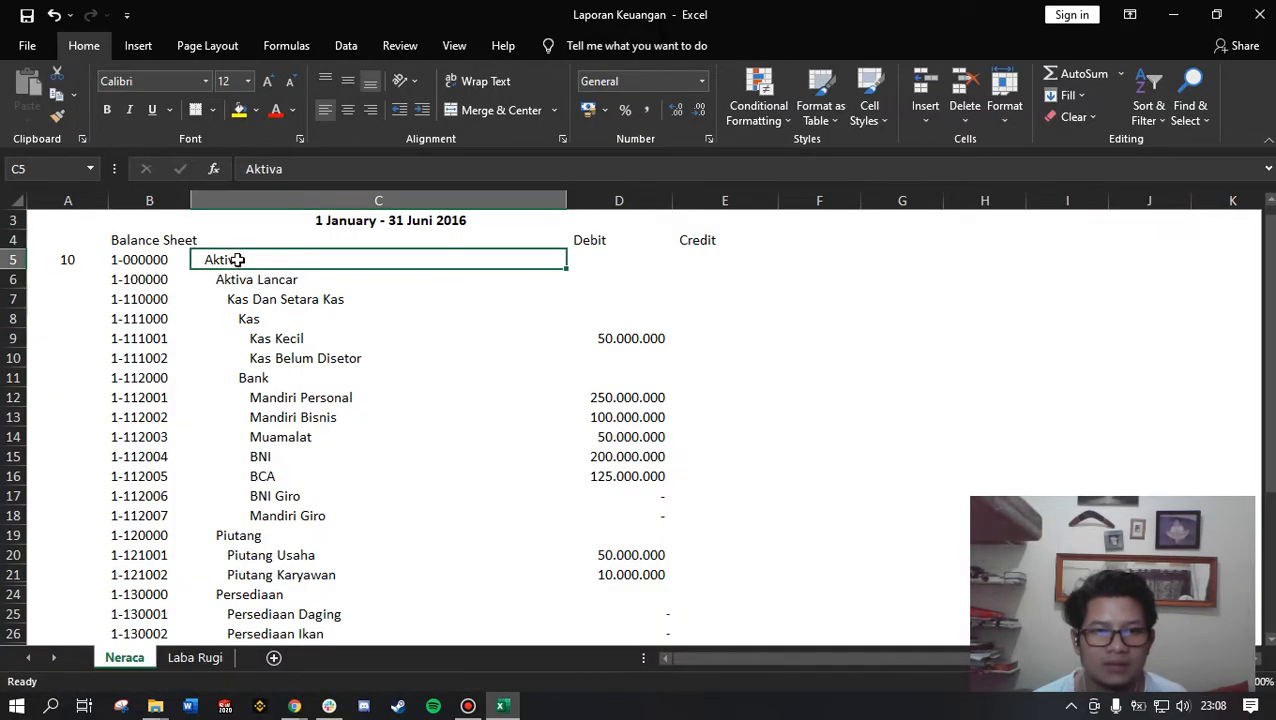
{"action": "key", "text": "alt+Tab"}
{"action": "key", "text": "alt+Tab"}
{"action": "left_click", "coordinate": [262, 281]}
{"action": "left_click", "coordinate": [287, 302]}
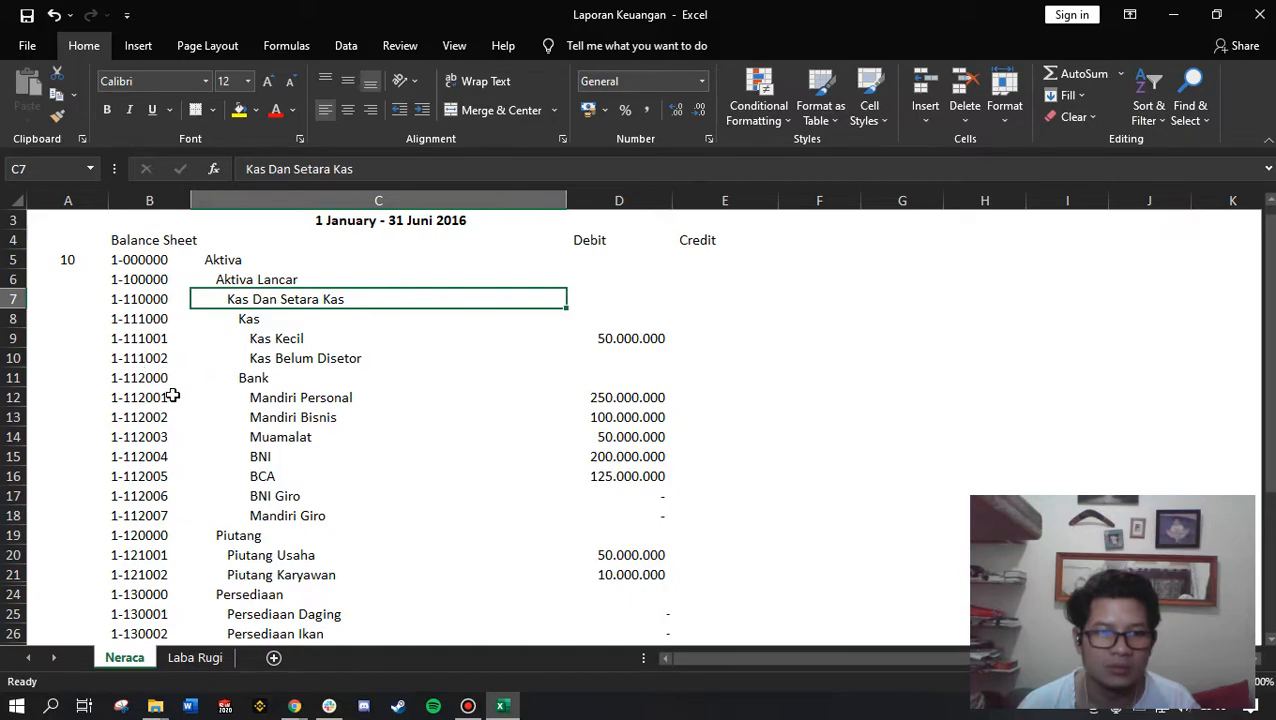
{"action": "left_click", "coordinate": [215, 535], "text": "ctrl"}
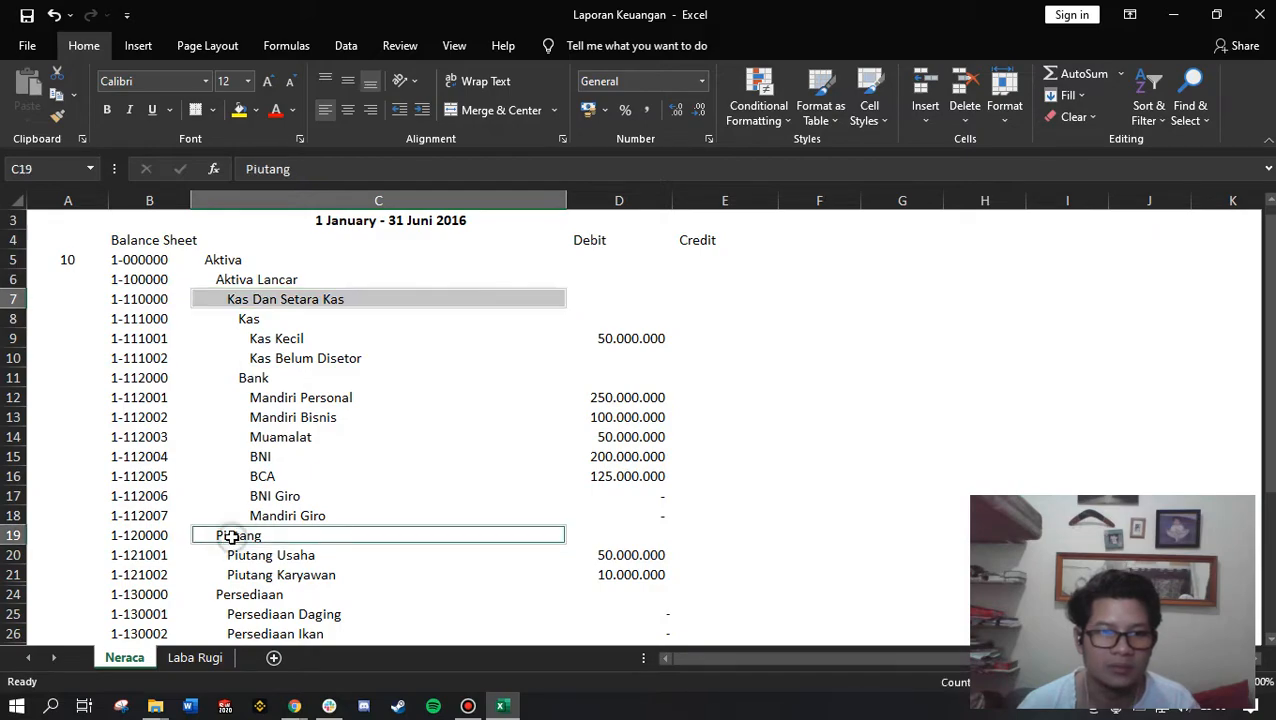
{"action": "scroll", "coordinate": [163, 540], "scroll_direction": "down", "scroll_amount": 2}
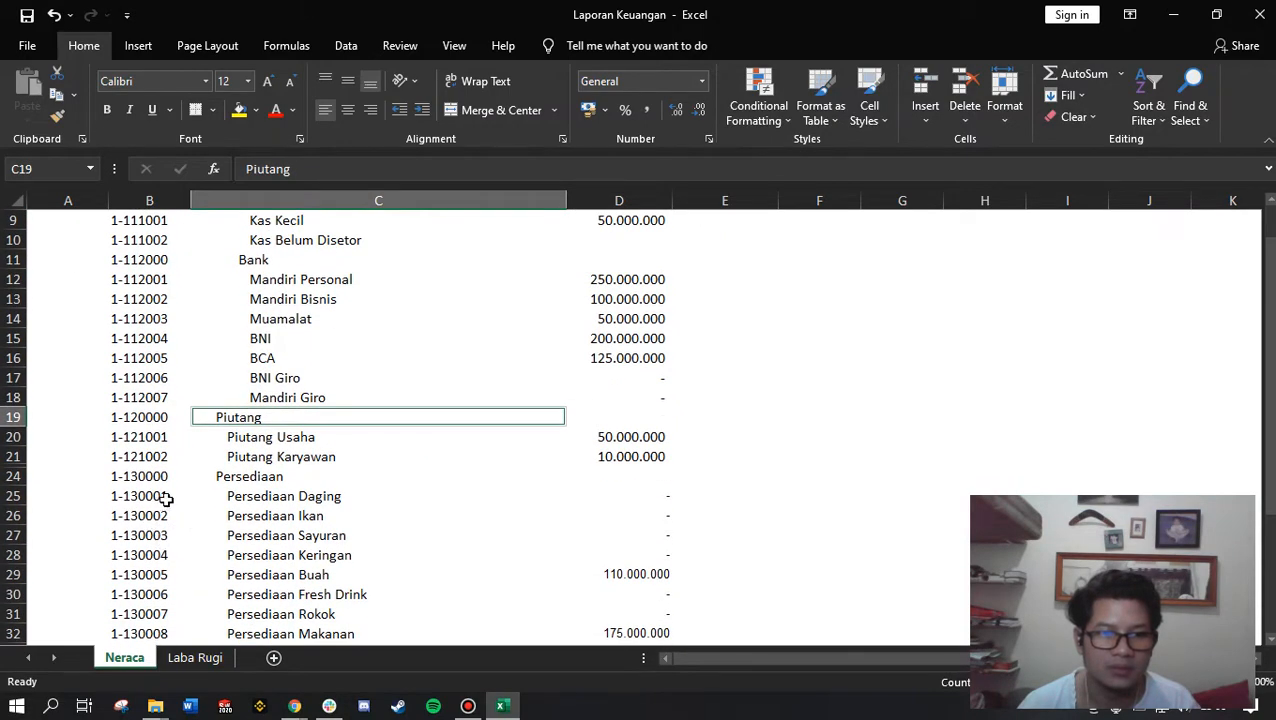
{"action": "left_click", "coordinate": [226, 477], "text": "ctrl"}
{"action": "scroll", "coordinate": [168, 533], "scroll_direction": "down", "scroll_amount": 4}
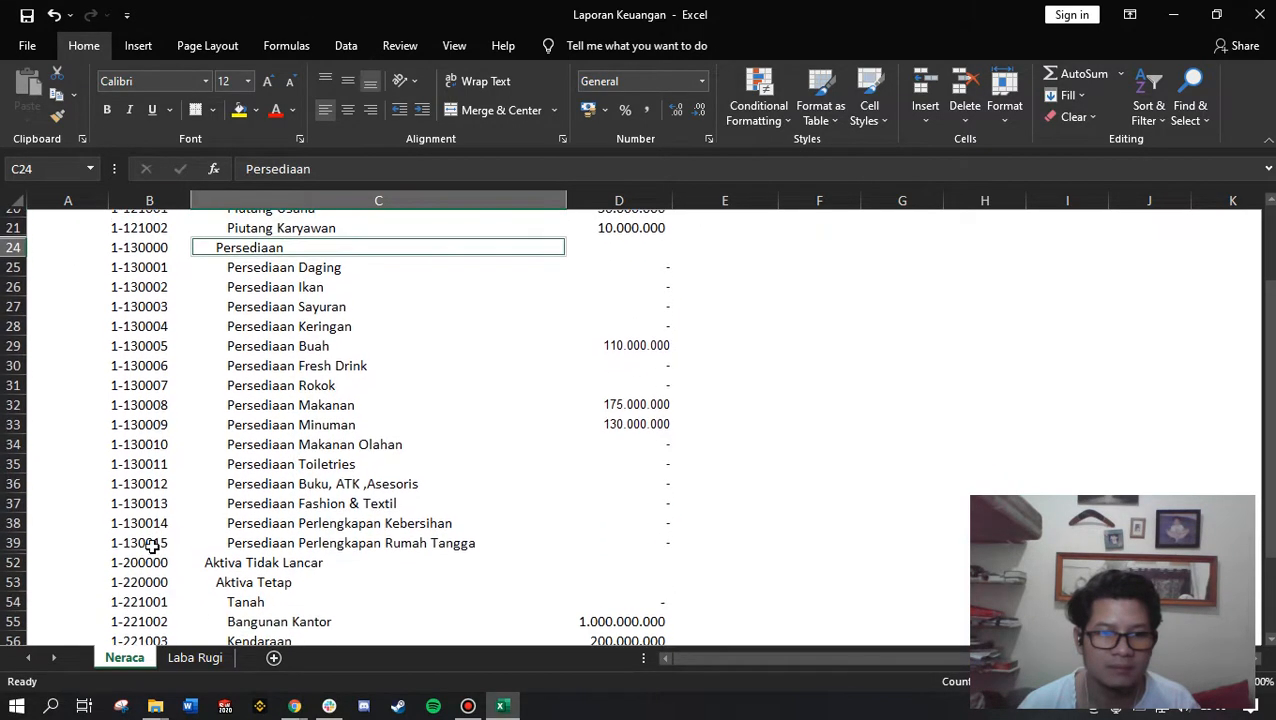
{"action": "scroll", "coordinate": [213, 592], "scroll_direction": "down", "scroll_amount": 2}
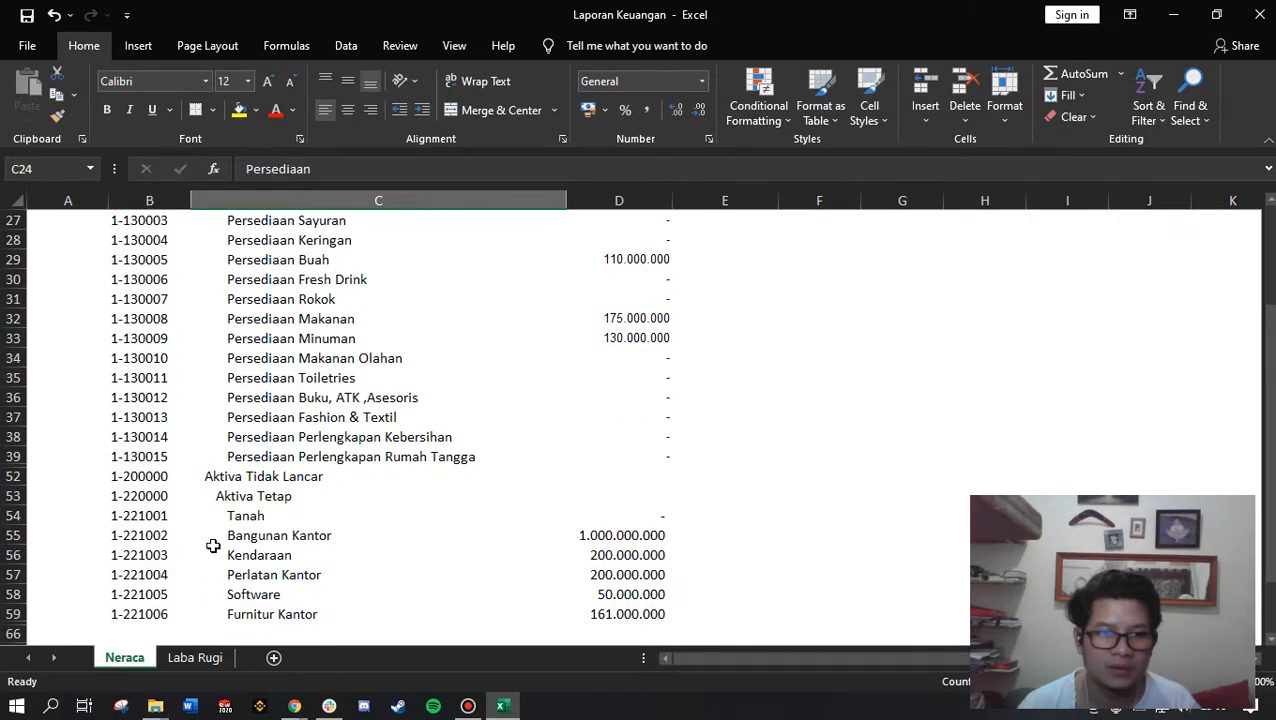
{"action": "scroll", "coordinate": [216, 535], "scroll_direction": "down", "scroll_amount": 1}
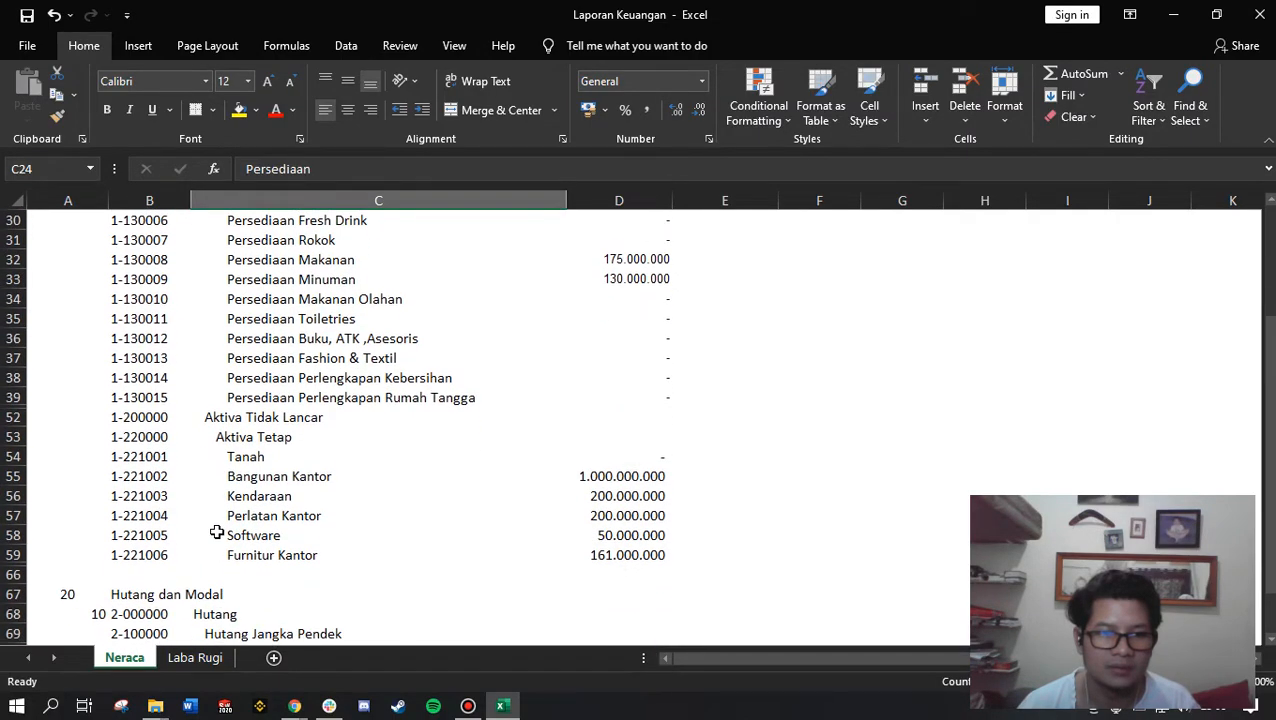
{"action": "scroll", "coordinate": [216, 533], "scroll_direction": "up", "scroll_amount": 2}
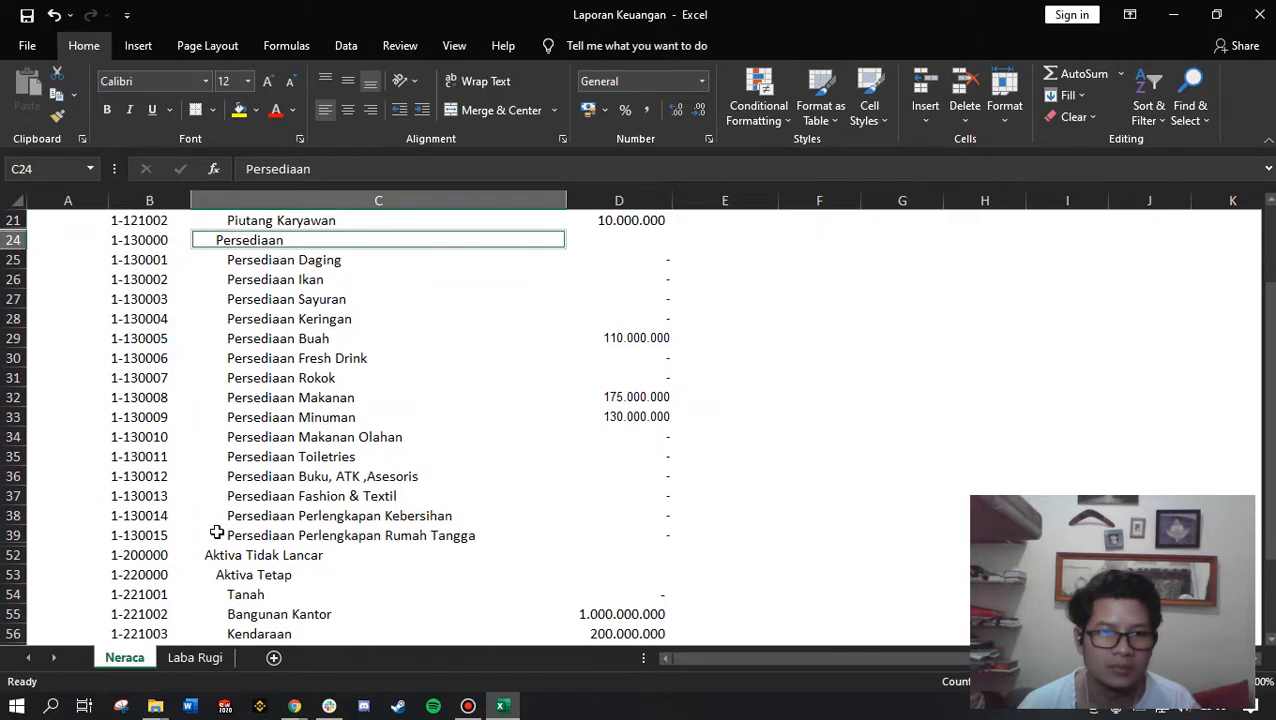
{"action": "scroll", "coordinate": [197, 531], "scroll_direction": "down", "scroll_amount": 1}
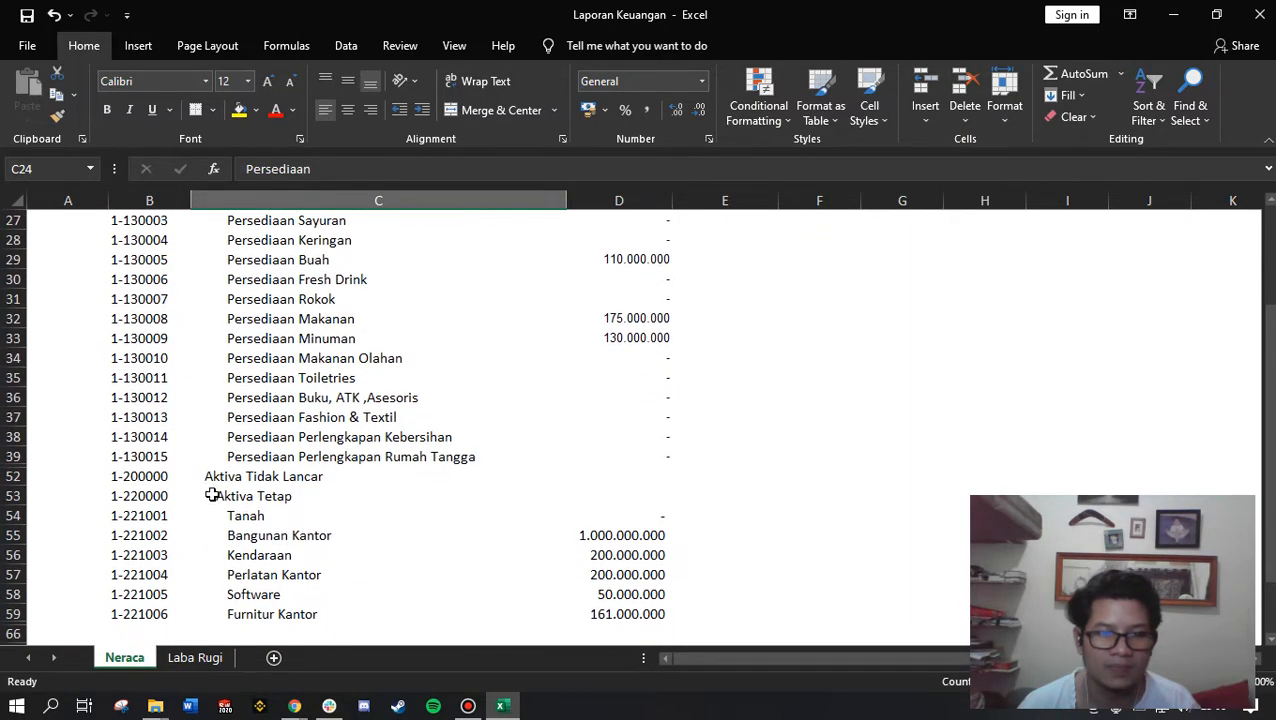
{"action": "scroll", "coordinate": [300, 490], "scroll_direction": "up", "scroll_amount": 8}
Start a new financial report in Odoo and name it Kas Dan Setara Kas, copied from cell C7 of the Neraca sheet.
{"action": "key", "text": "alt+Tab"}
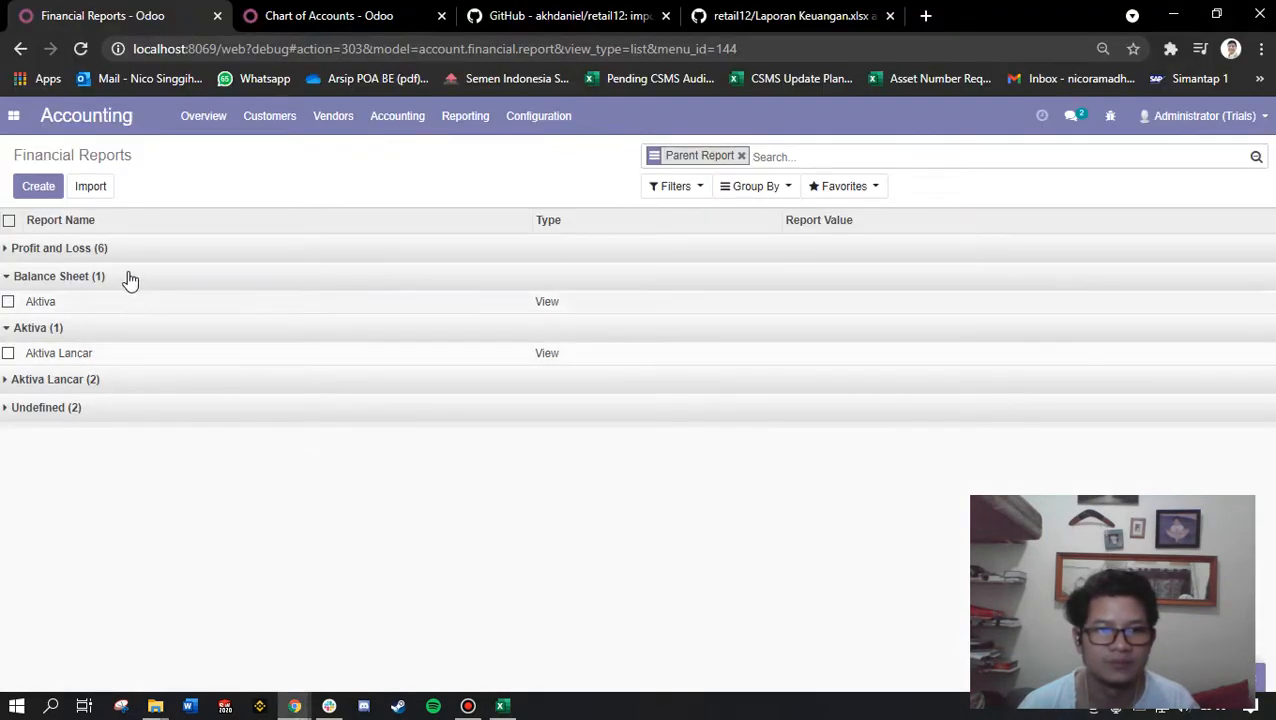
{"action": "left_click", "coordinate": [38, 186]}
{"action": "key", "text": "alt+Tab"}
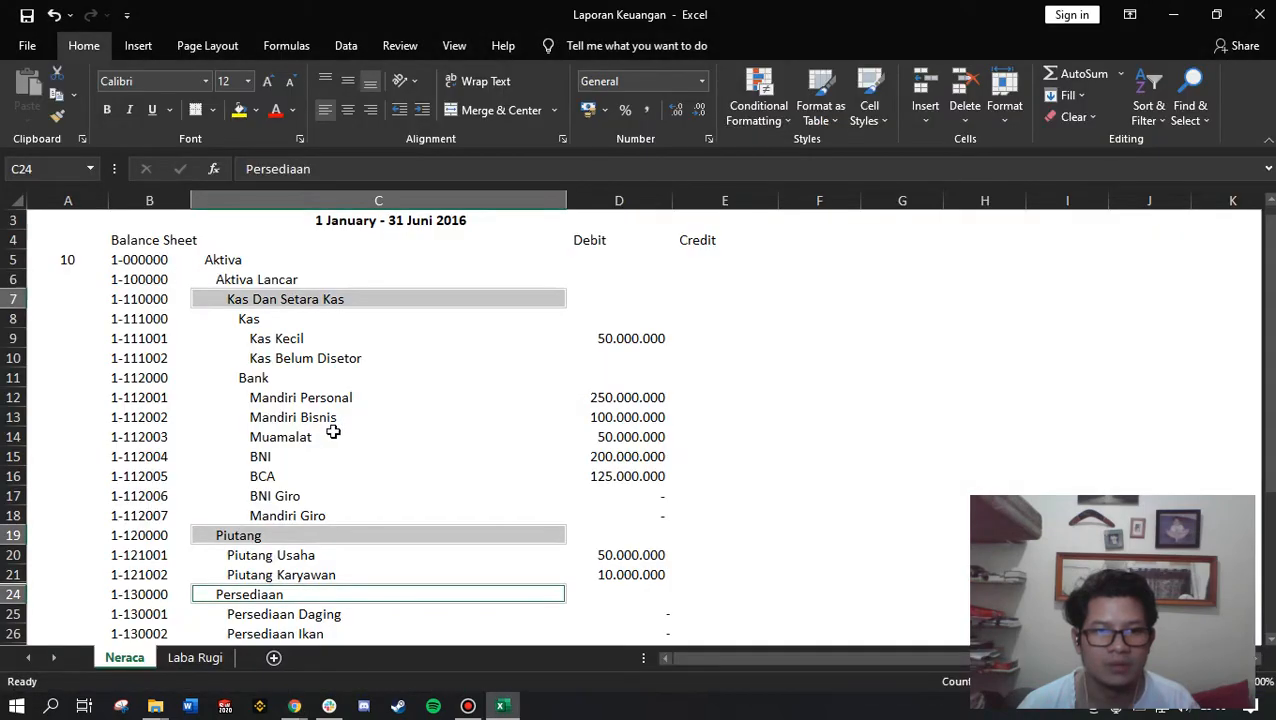
{"action": "left_click", "coordinate": [295, 299]}
{"action": "key", "text": "alt"}
{"action": "left_click", "coordinate": [307, 322]}
{"action": "left_click", "coordinate": [294, 293]}
{"action": "key", "text": "ctrl+c"}
{"action": "key", "text": "alt+Tab"}
{"action": "key", "text": "ctrl+v"}
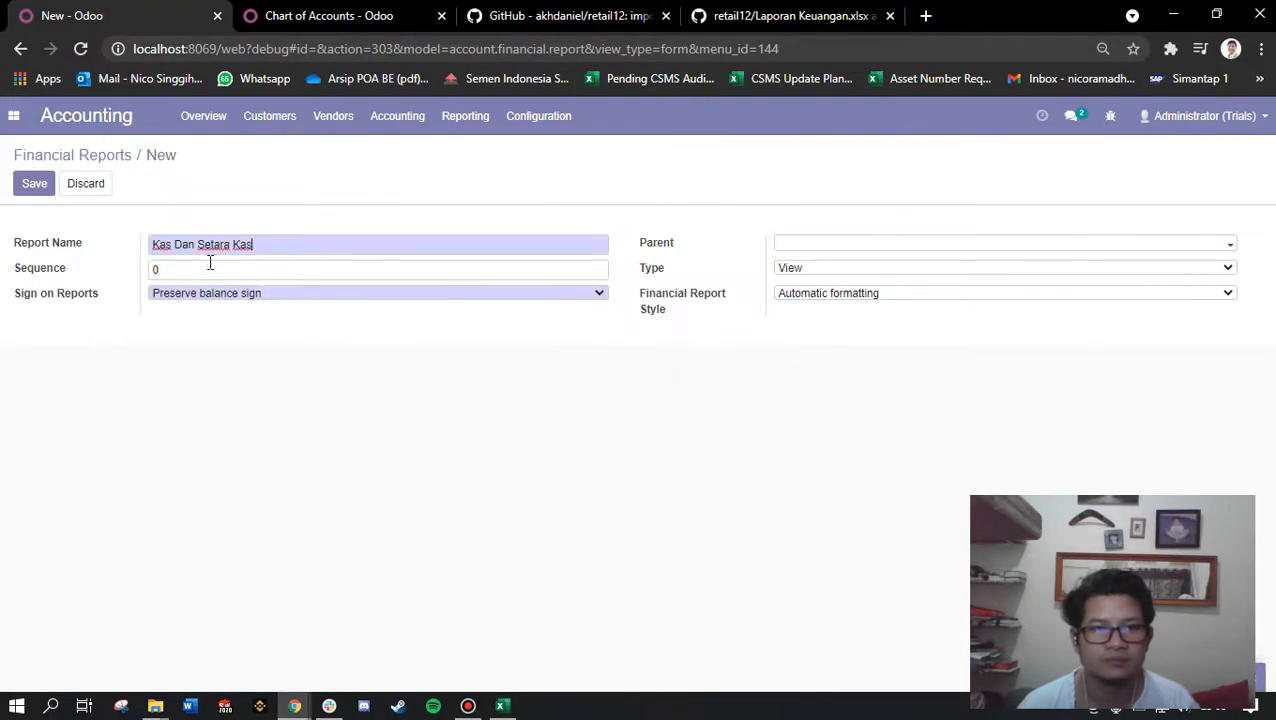
Set the sequence of the new Kas Dan Setara Kas report to 10.
{"action": "key", "text": "Tab"}
{"action": "type", "text": "10"}
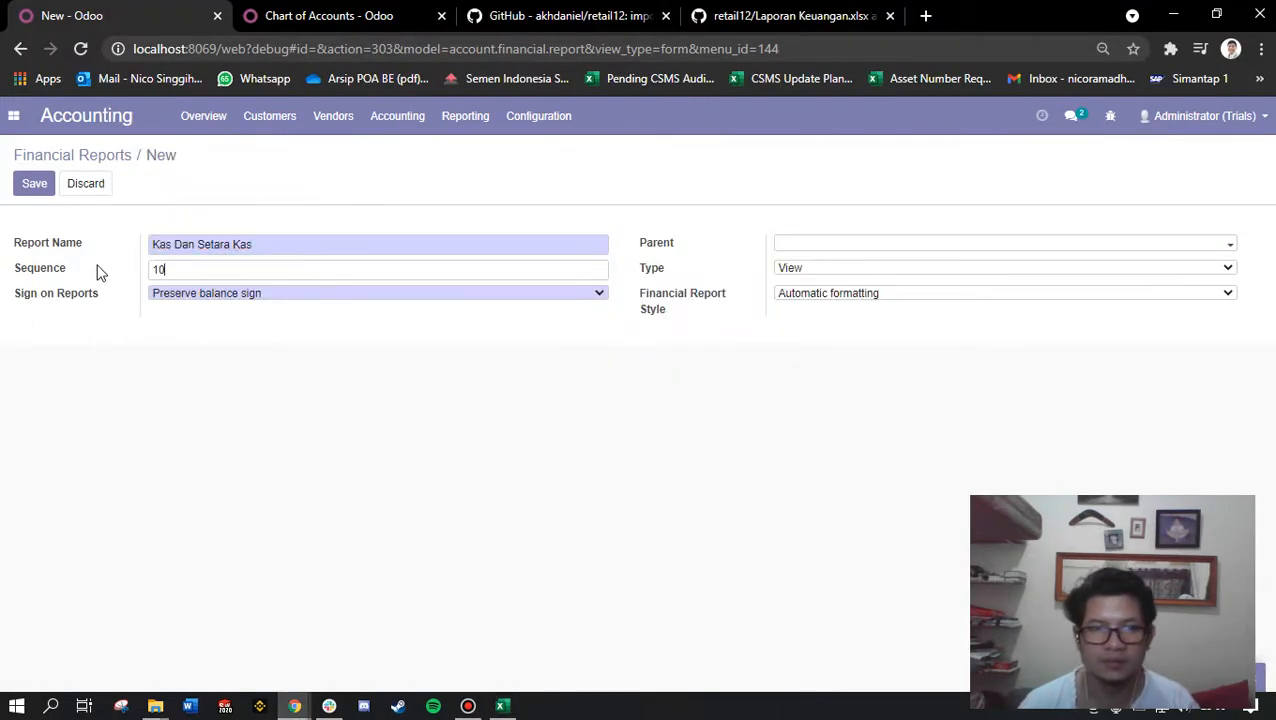
{"action": "mouse_move", "coordinate": [253, 246]}
{"action": "left_mouse_down"}
{"action": "mouse_move", "coordinate": [120, 257]}
{"action": "mouse_move", "coordinate": [259, 245]}
{"action": "left_mouse_up"}
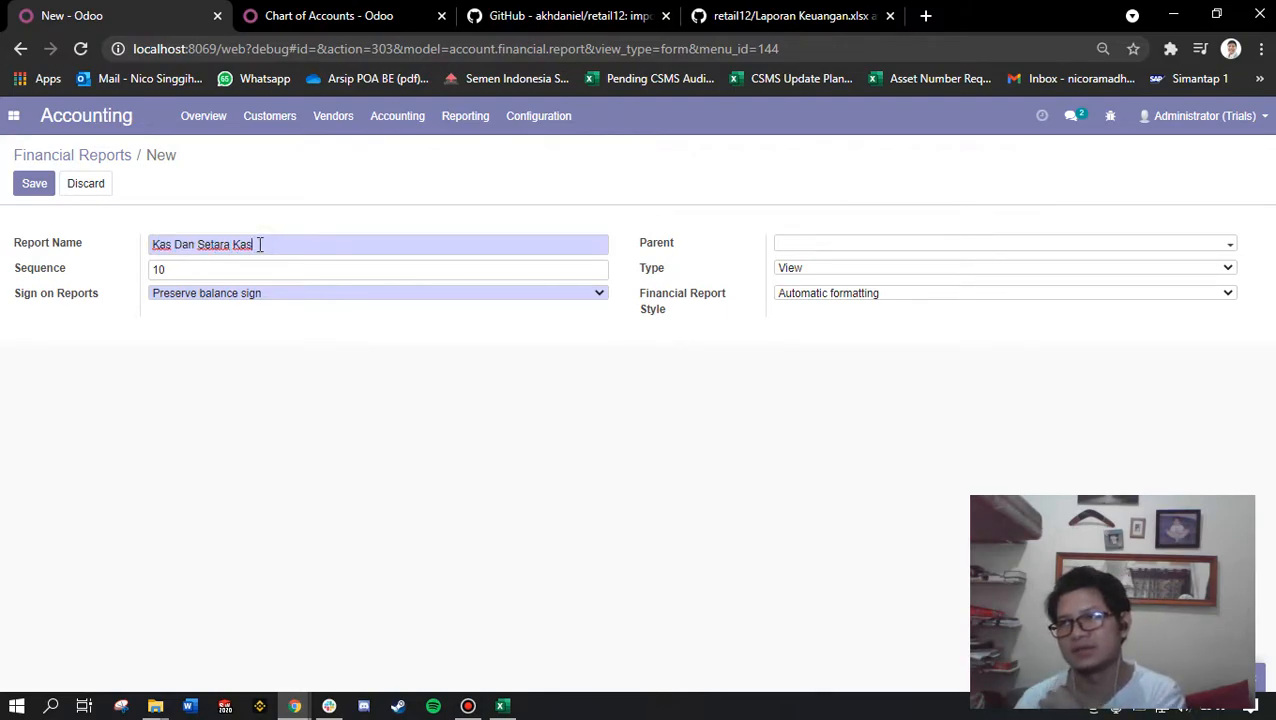
Set the sign of Kas Dan Setara Kas to Reverse balance sign and its parent to Aktiva Lancar, copied from cell C6 of the Neraca sheet.
{"action": "left_click", "coordinate": [251, 295]}
{"action": "left_click", "coordinate": [245, 306]}
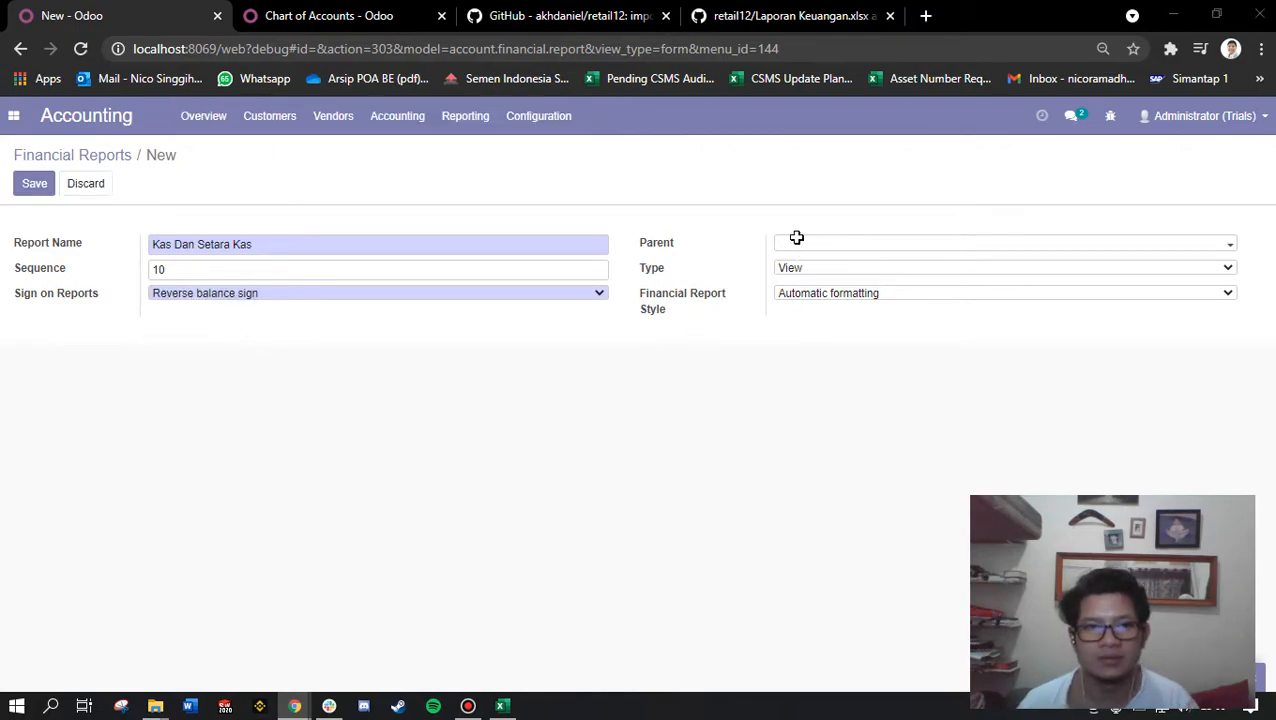
{"action": "key", "text": "alt+Tab"}
{"action": "left_click", "coordinate": [276, 280]}
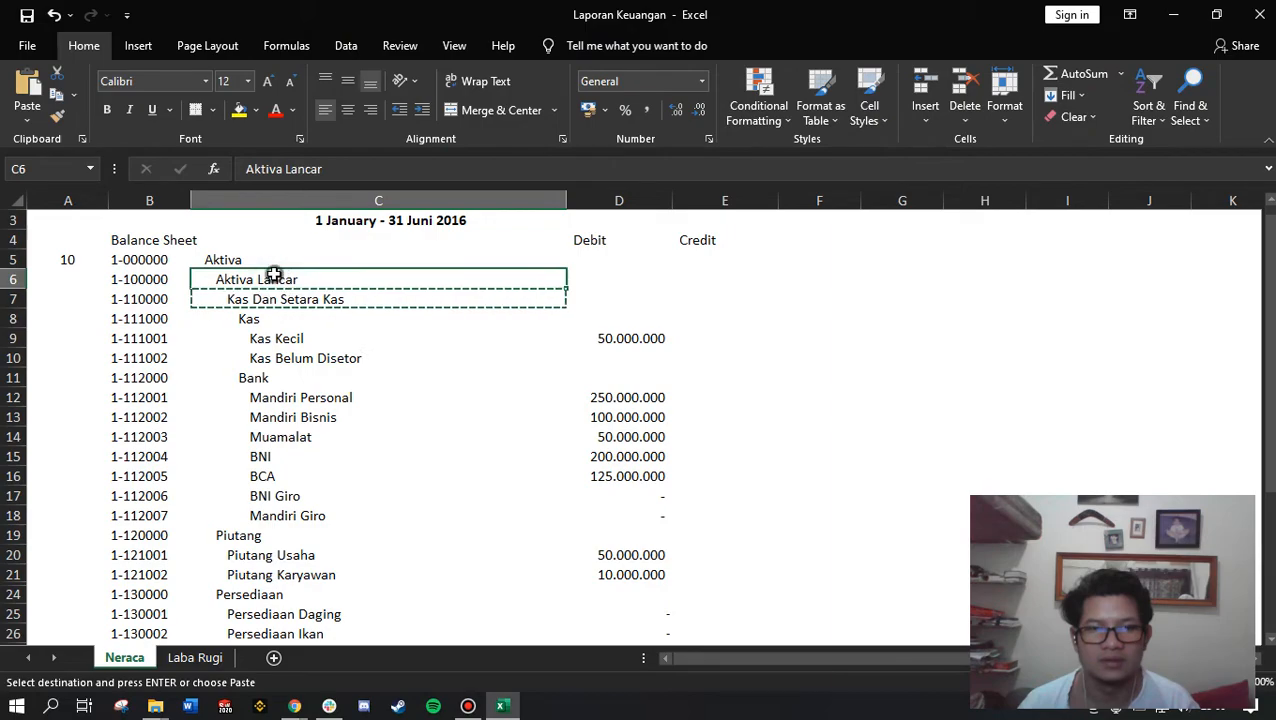
{"action": "key", "text": "alt+Tab"}
{"action": "key", "text": "alt+Tab"}
{"action": "key", "text": "ctrl+c"}
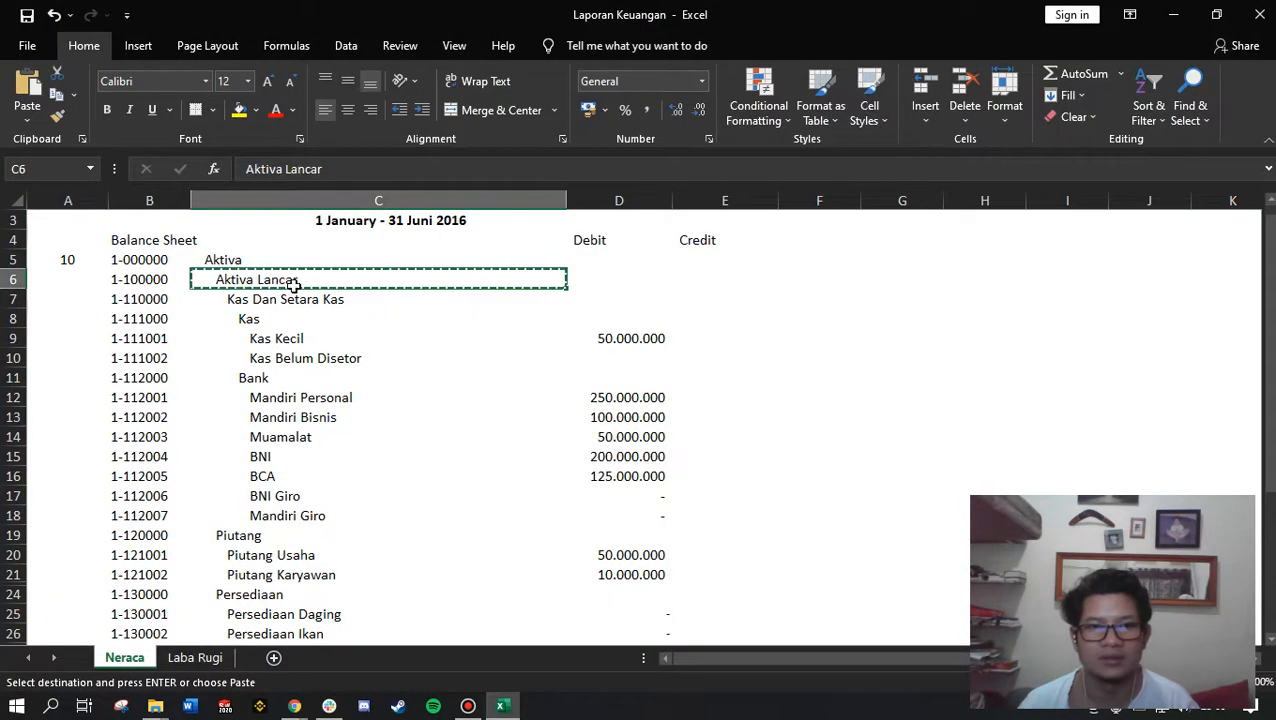
{"action": "key", "text": "alt+Tab"}
{"action": "left_click", "coordinate": [785, 243]}
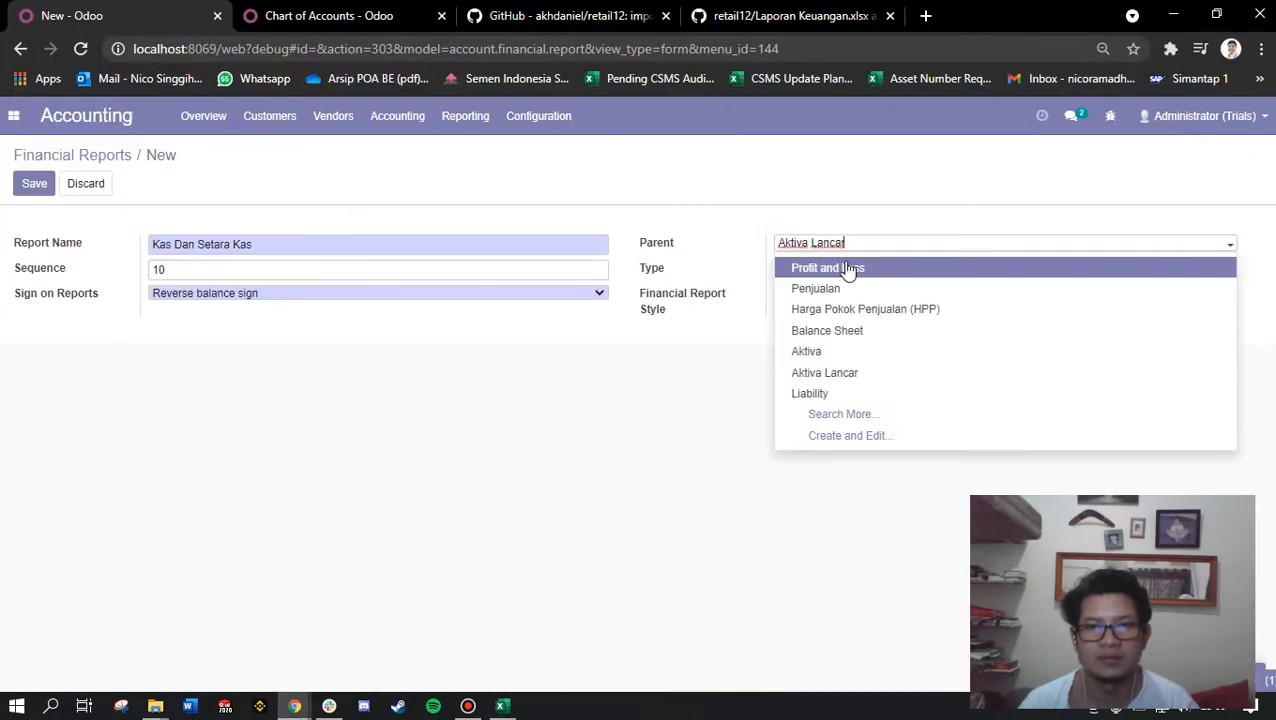
{"action": "left_click", "coordinate": [872, 268]}
Check the Kas Dan Setara Kas row in the Neraca sheet, set the report's type to View and save it.
{"action": "left_click", "coordinate": [798, 274]}
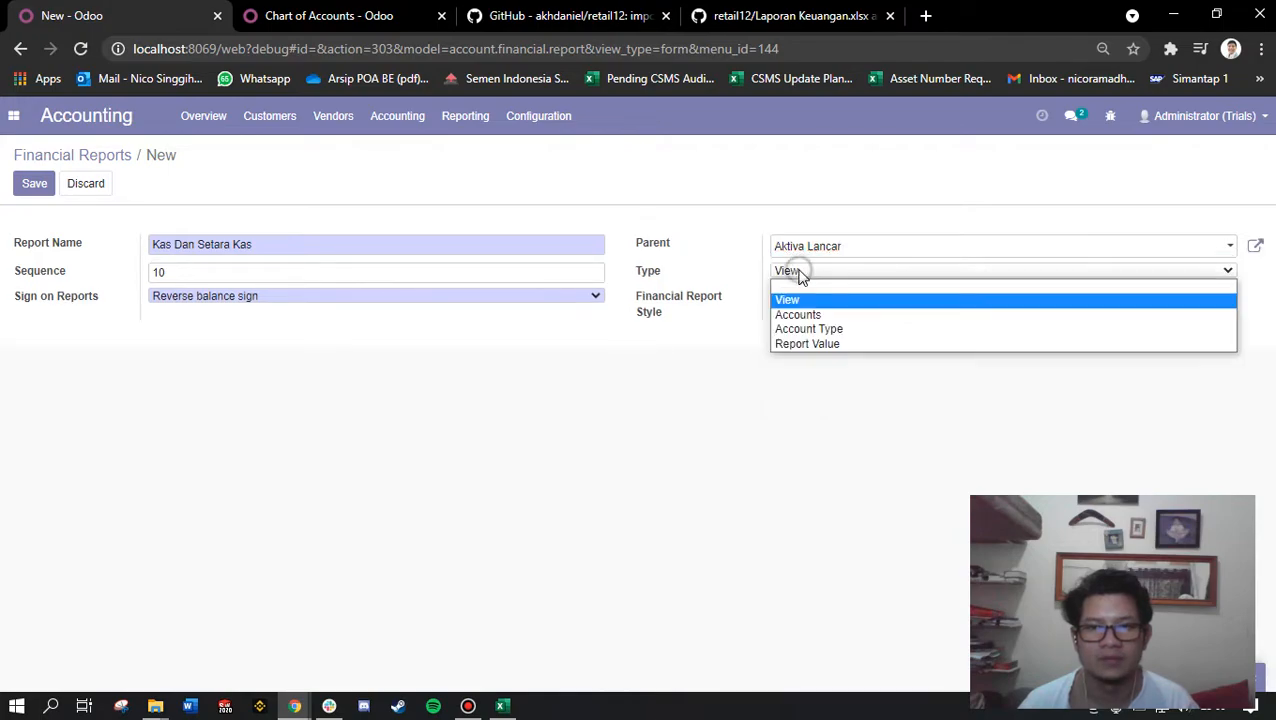
{"action": "left_click", "coordinate": [809, 329]}
{"action": "key", "text": "alt+Tab"}
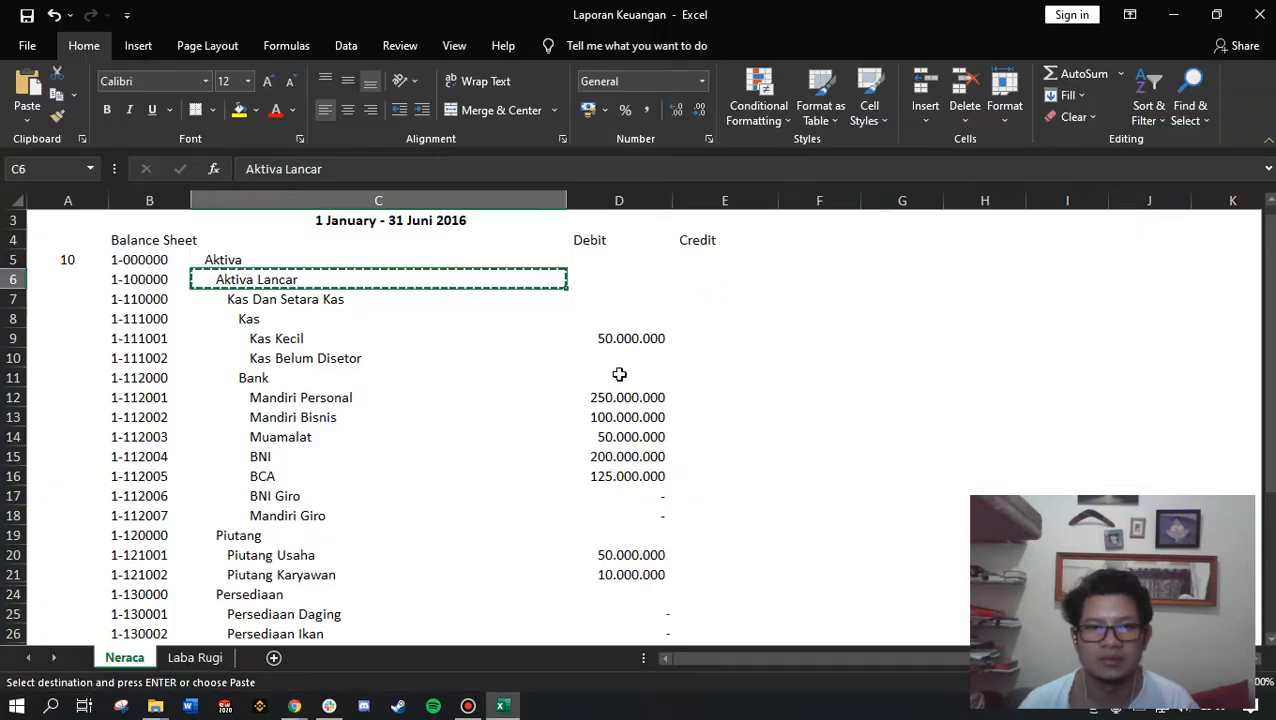
{"action": "left_click", "coordinate": [346, 299]}
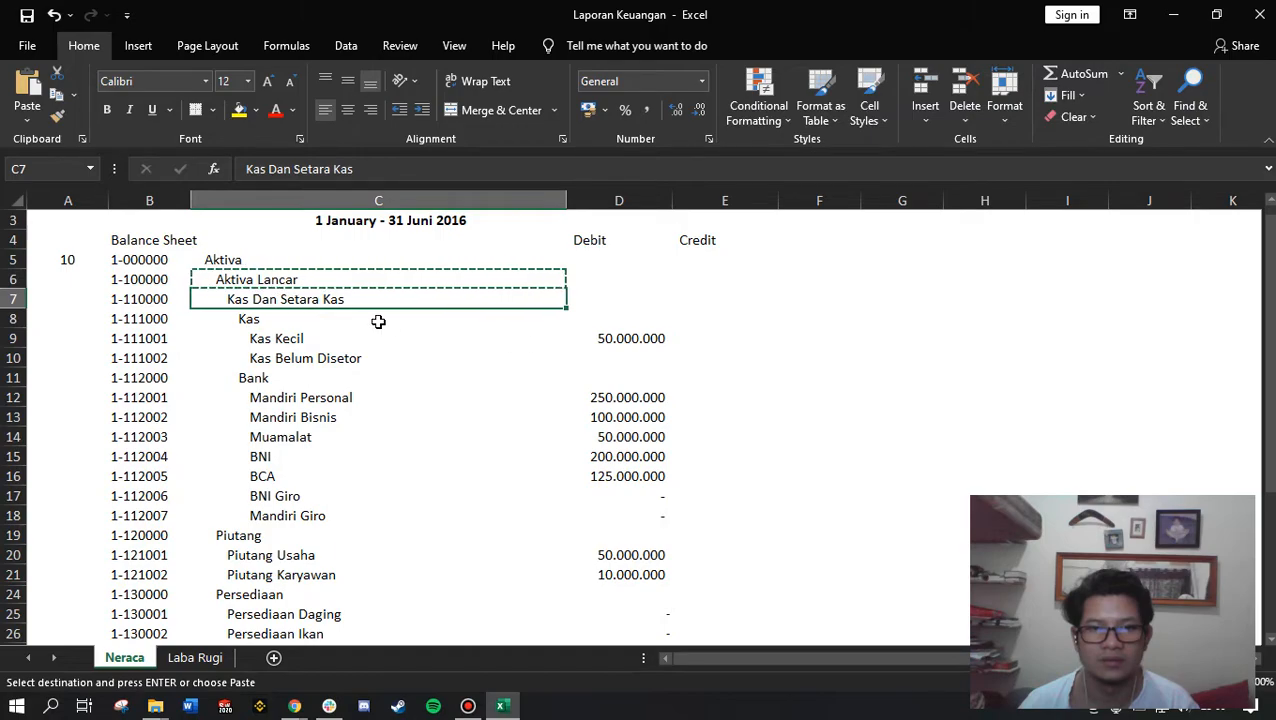
{"action": "key", "text": "alt+Tab"}
{"action": "left_click", "coordinate": [789, 274]}
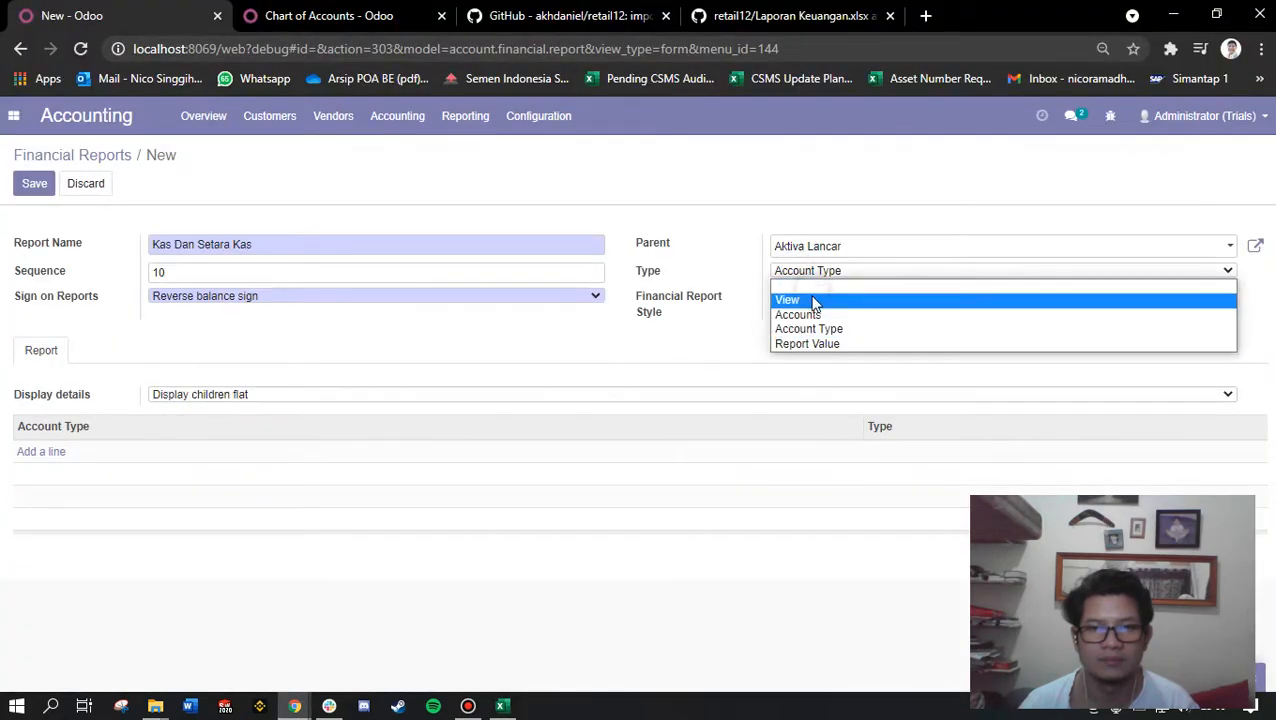
{"action": "left_click", "coordinate": [812, 297]}
{"action": "left_click", "coordinate": [31, 188]}
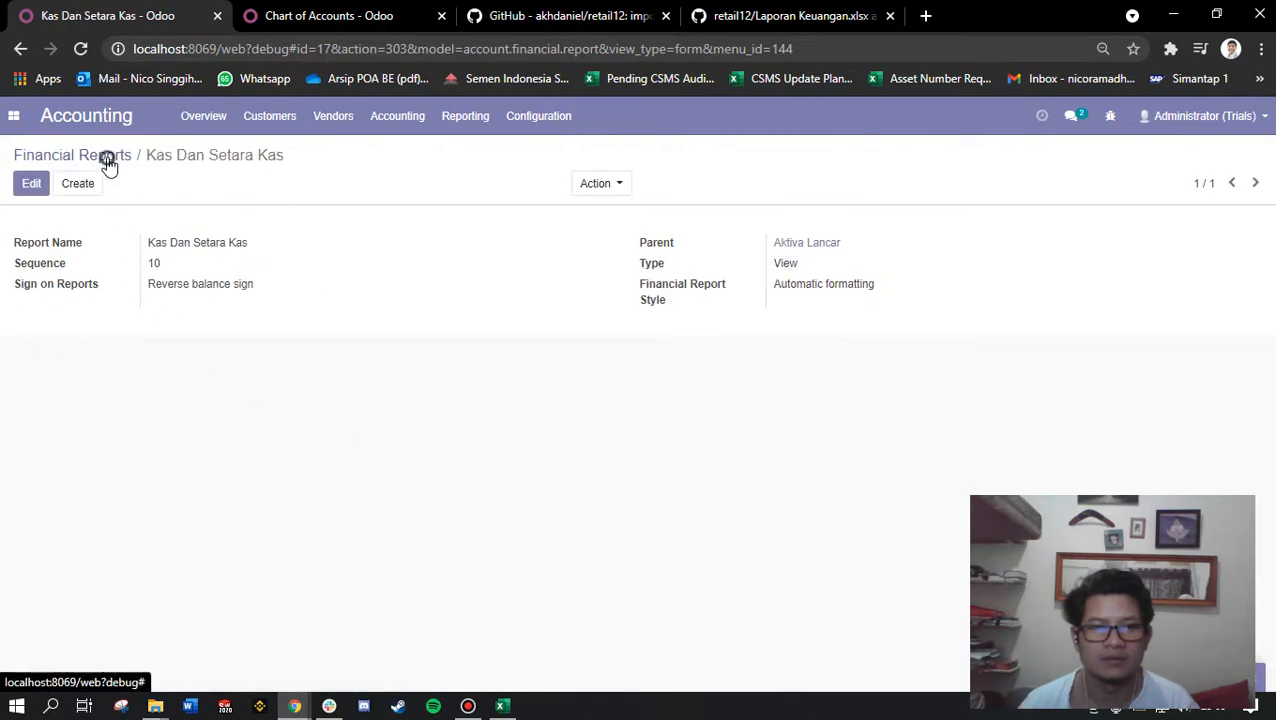
Start a new financial report and name it Kas, copied from cell C8 of the Neraca sheet.
{"action": "key", "text": "alt+Tab"}
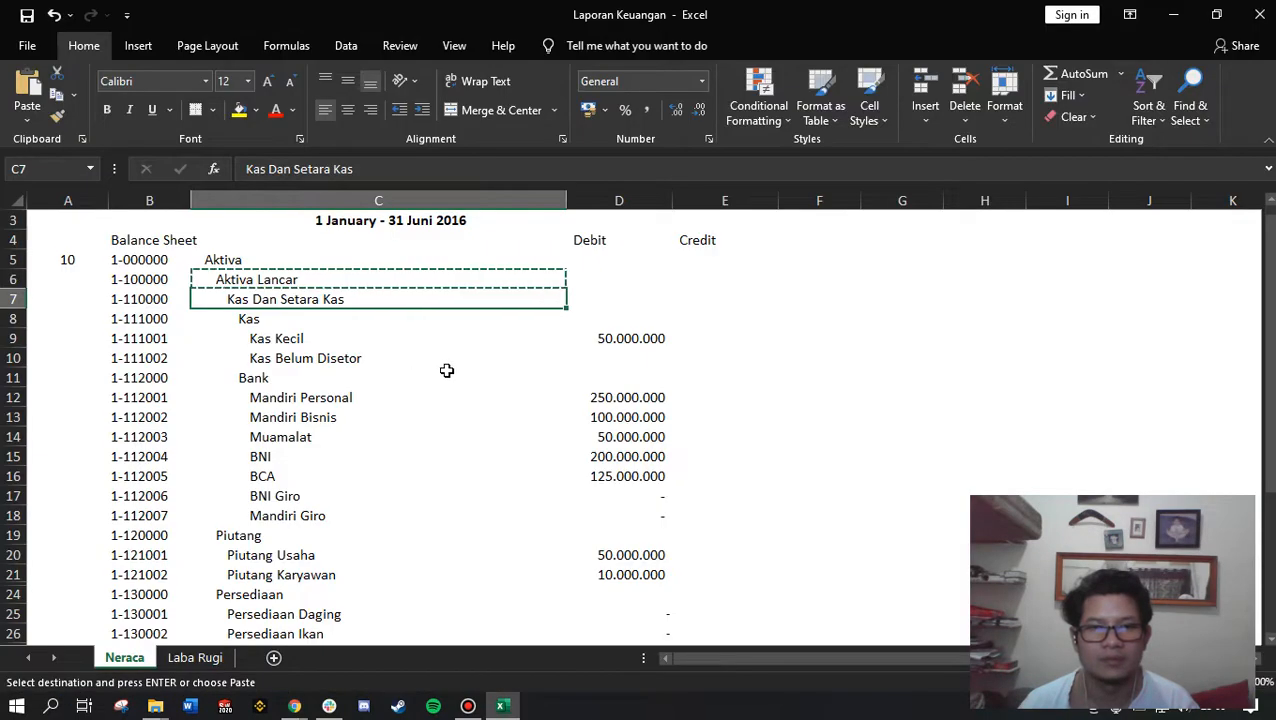
{"action": "left_click", "coordinate": [268, 320]}
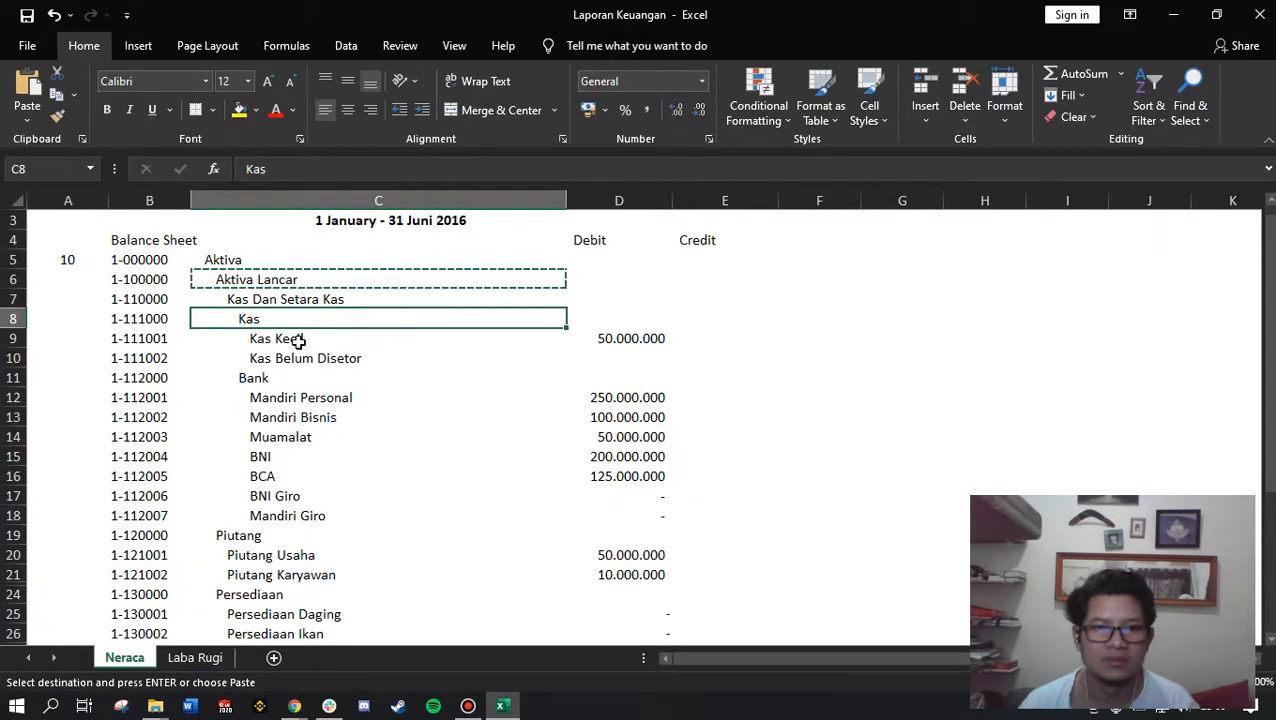
{"action": "left_click", "coordinate": [281, 302]}
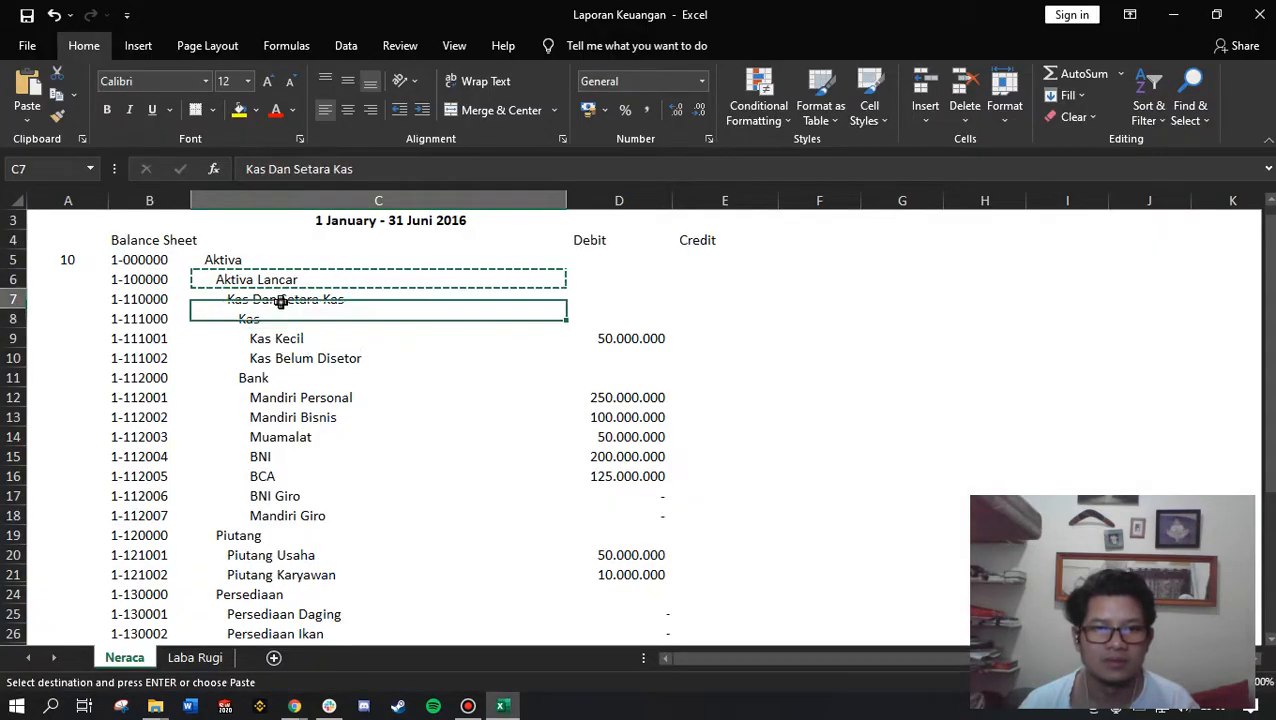
{"action": "key", "text": "alt+Tab"}
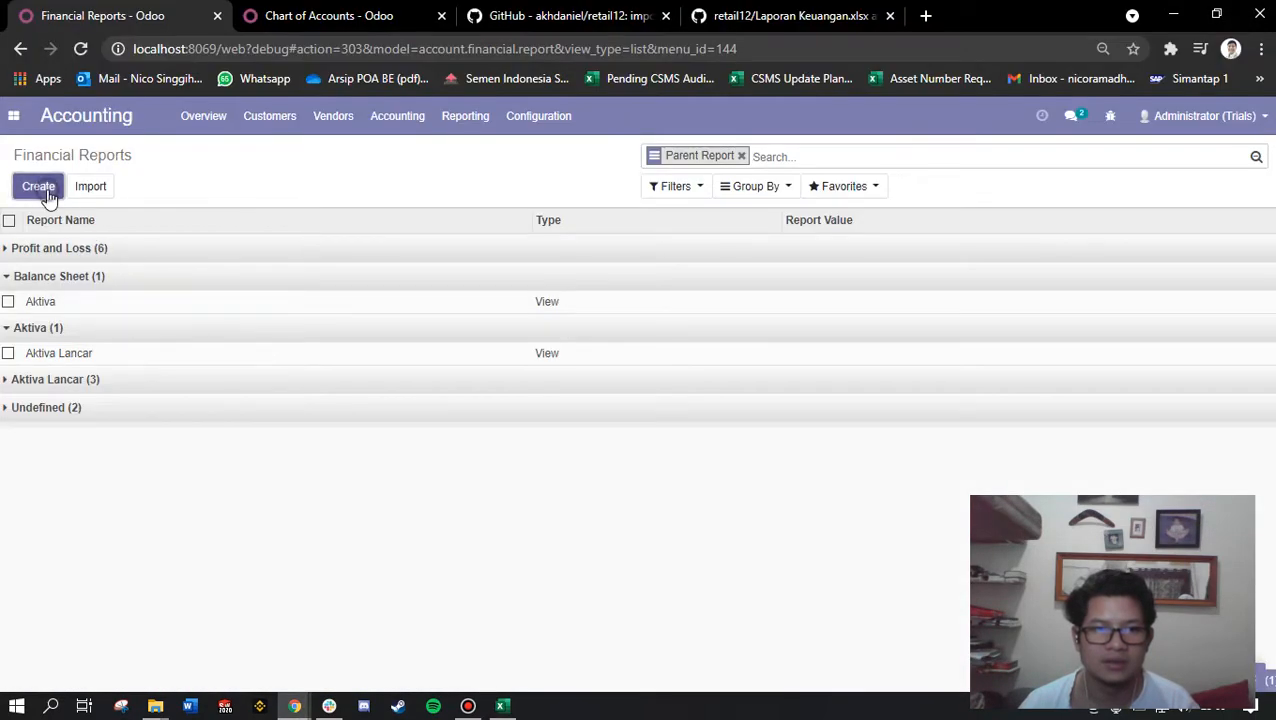
{"action": "left_click", "coordinate": [40, 187]}
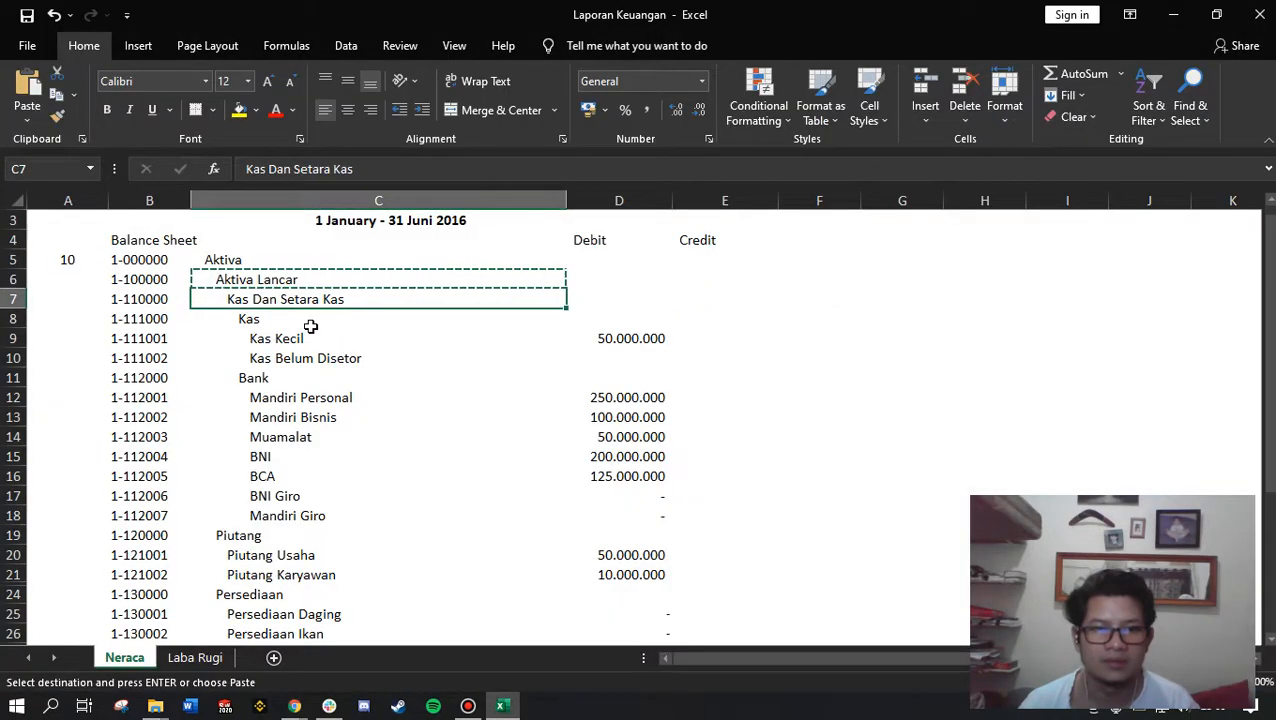
{"action": "key", "text": "Down"}
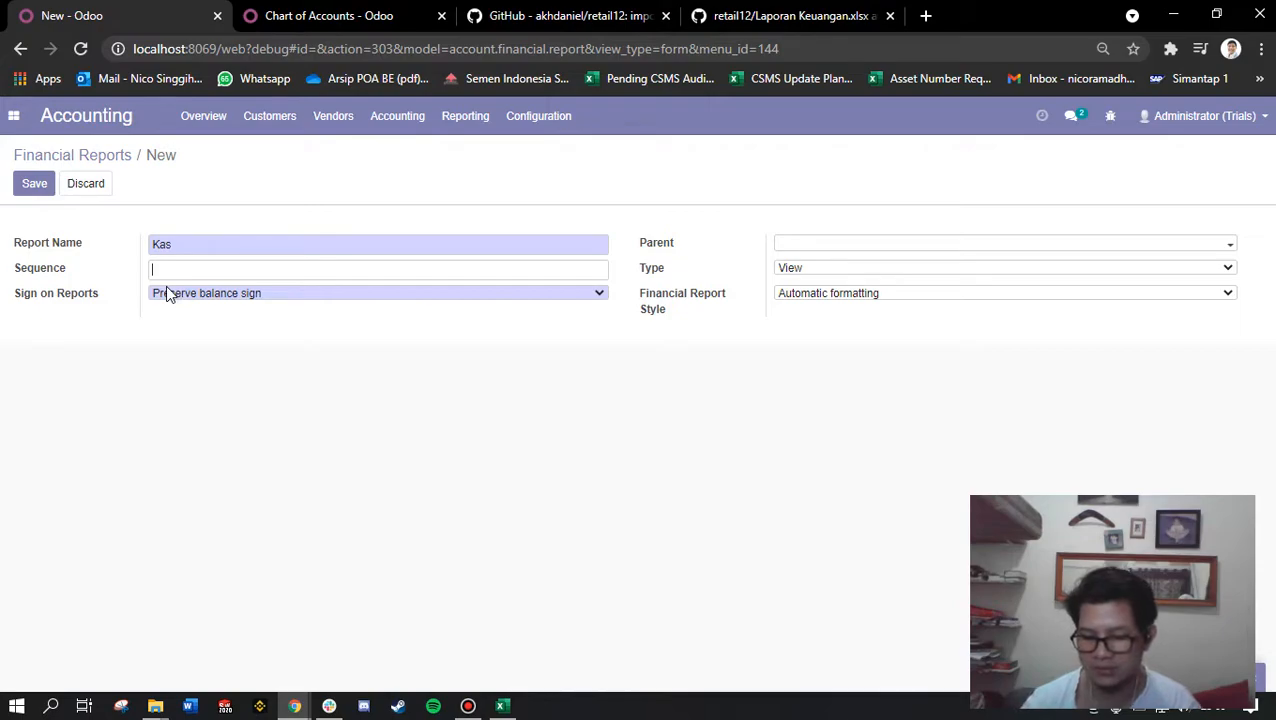
Set the Kas report's sequence to 10 and its sign to Reverse balance sign.
{"action": "left_click", "coordinate": [168, 293]}
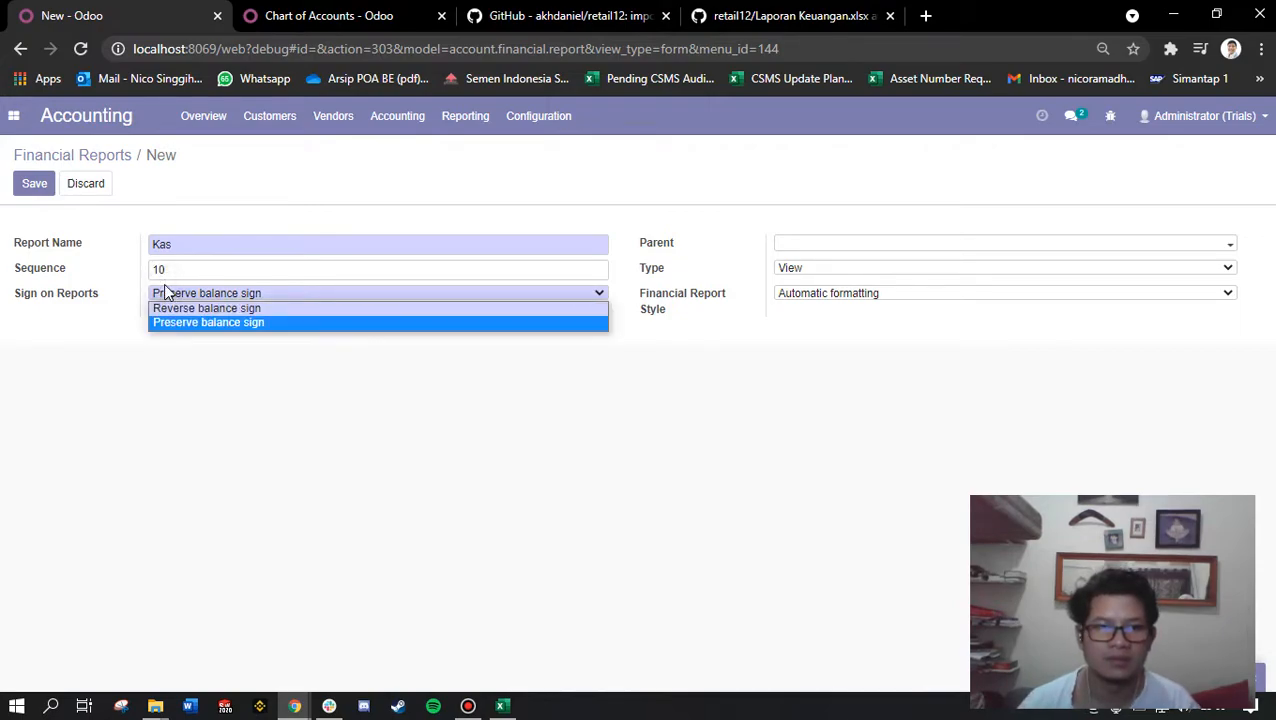
{"action": "left_click", "coordinate": [208, 321]}
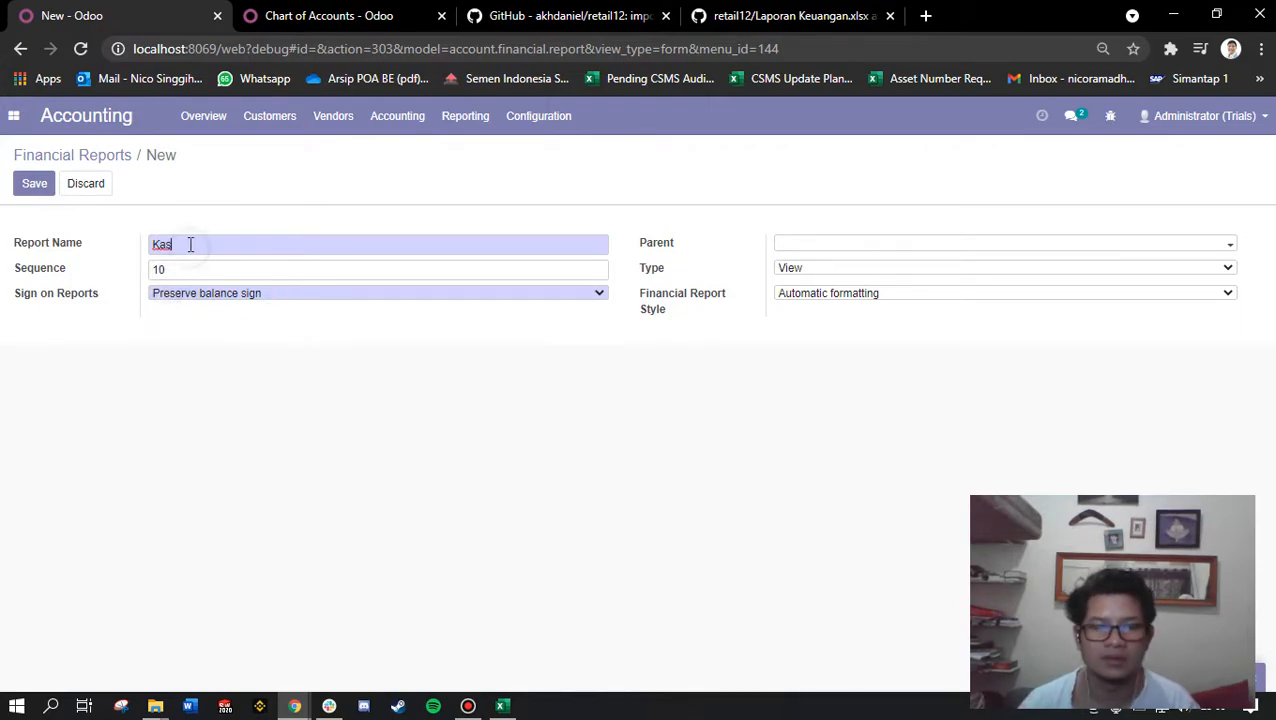
{"action": "left_click_drag", "start_coordinate": [190, 244], "coordinate": [163, 243]}
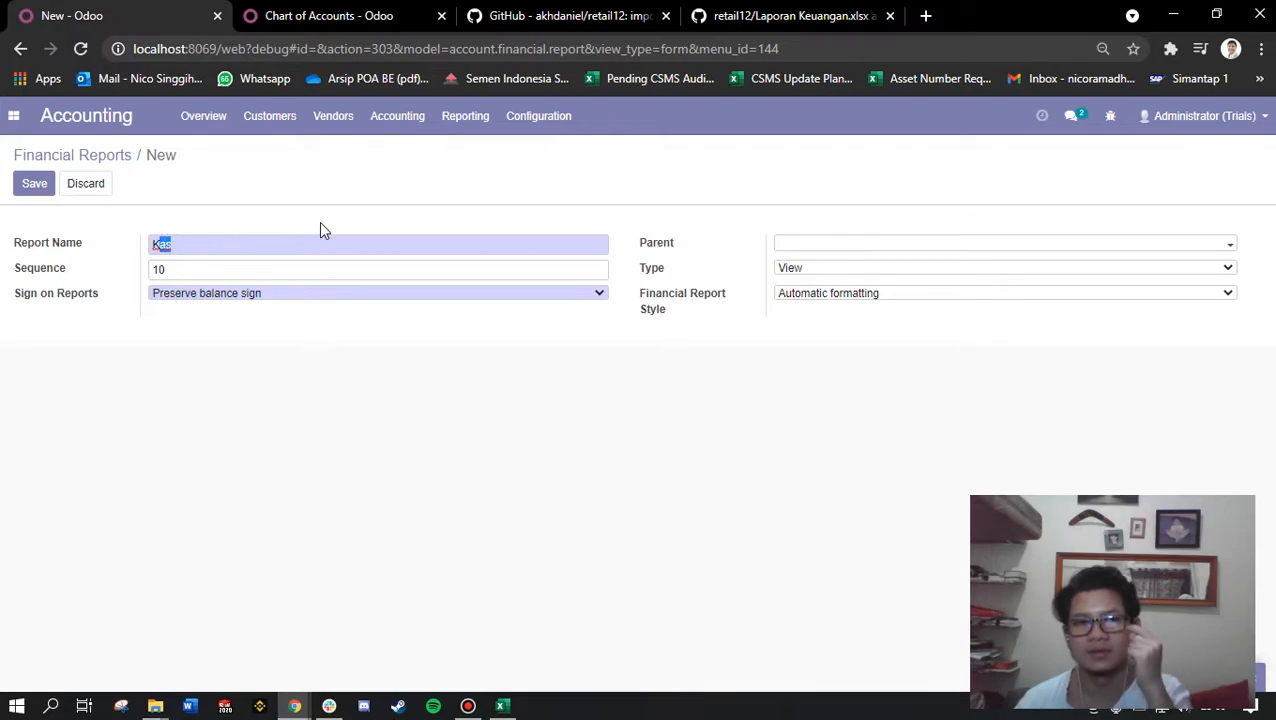
{"action": "left_click", "coordinate": [348, 196]}
{"action": "left_click", "coordinate": [464, 299]}
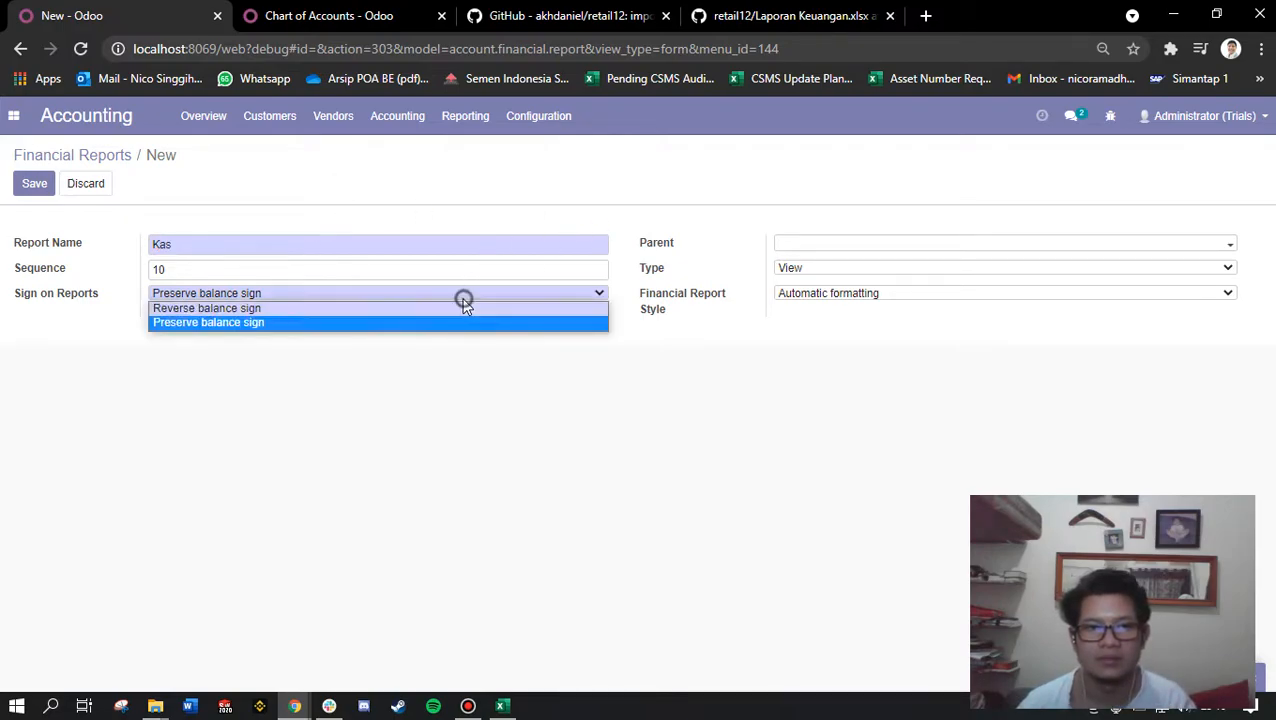
{"action": "left_click", "coordinate": [251, 309]}
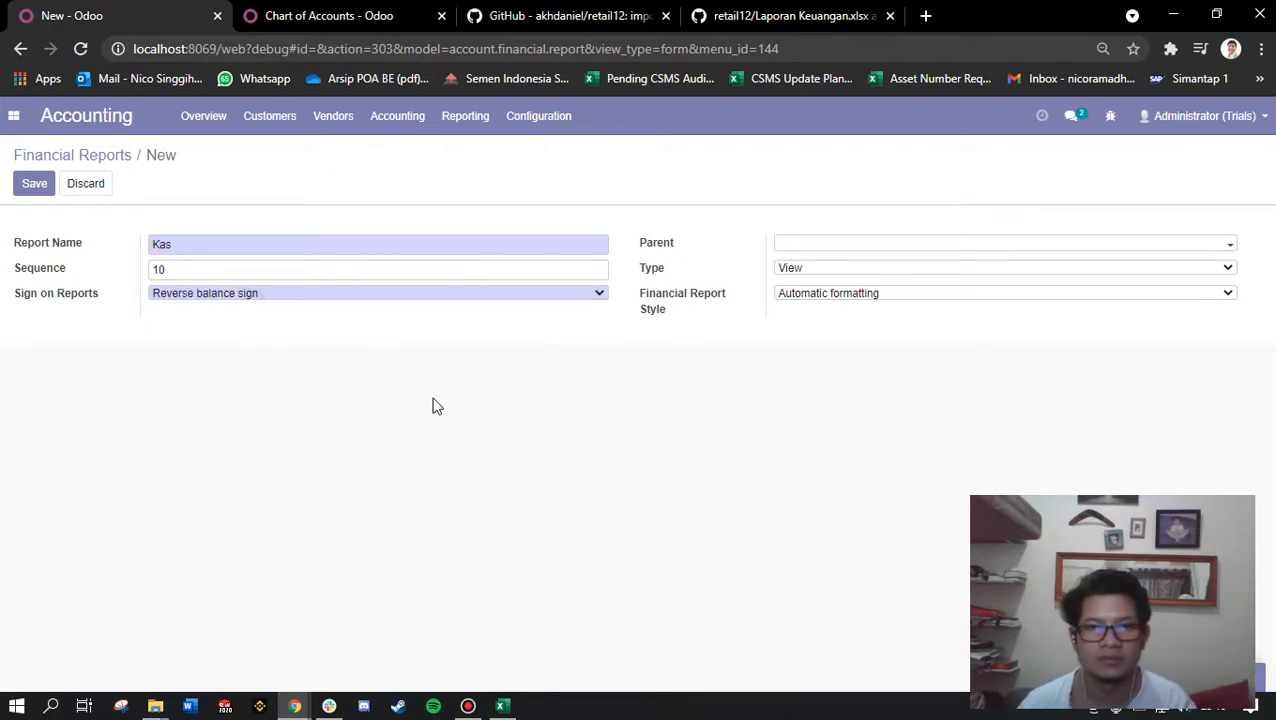
Check the group above Kas in the Neraca sheet and assign Kas Dan Setara Kas as the new report's parent.
{"action": "left_click", "coordinate": [810, 245]}
{"action": "key", "text": "alt+Tab"}
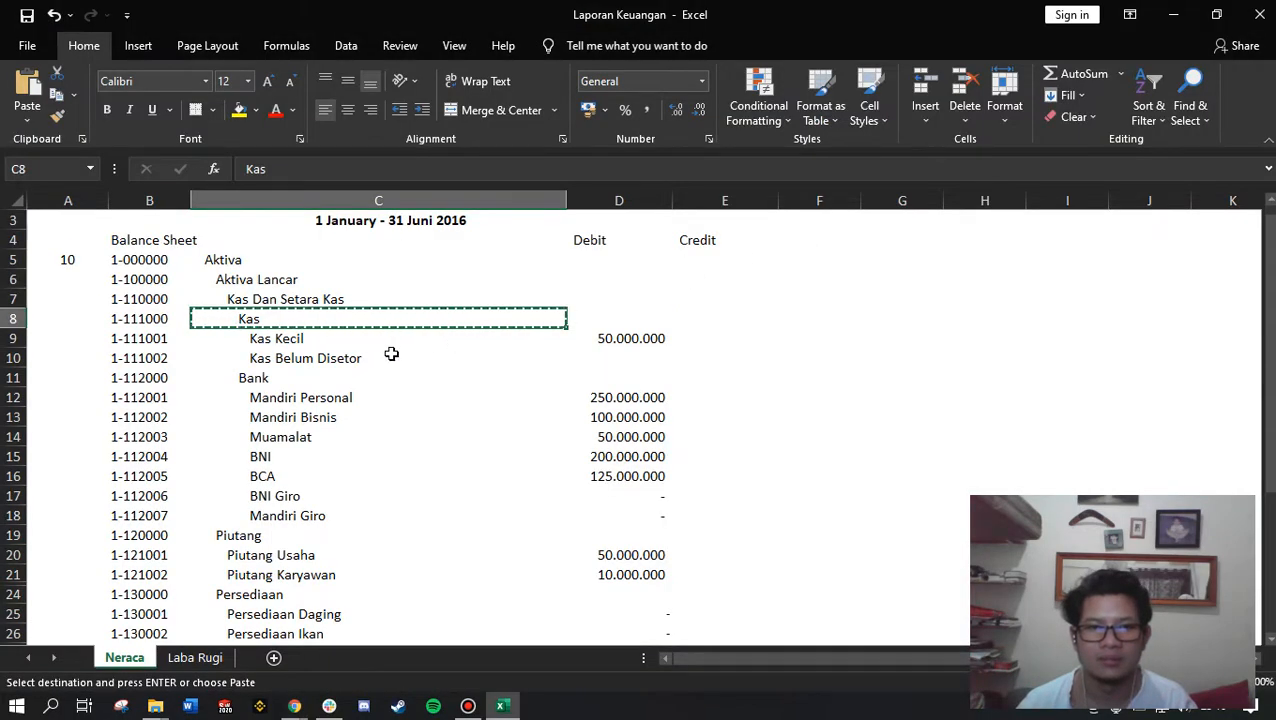
{"action": "key", "text": "alt+Tab"}
{"action": "key", "text": "alt+Tab"}
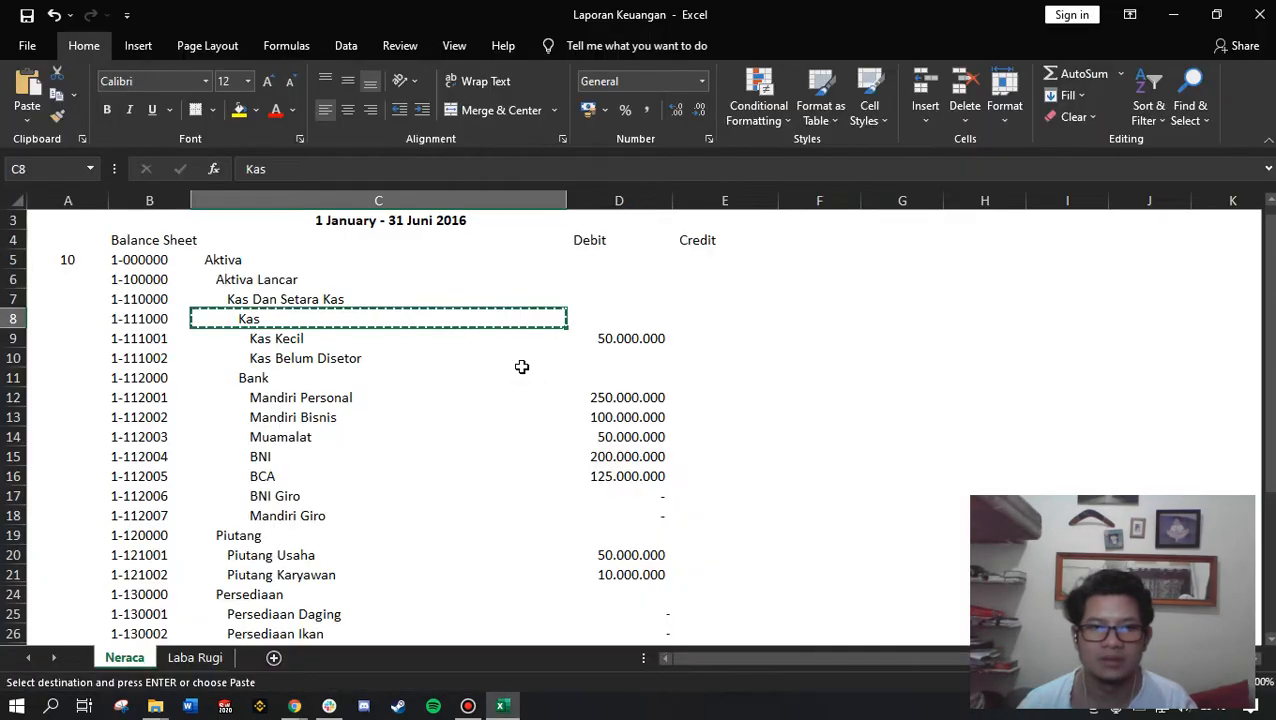
{"action": "left_click", "coordinate": [310, 292]}
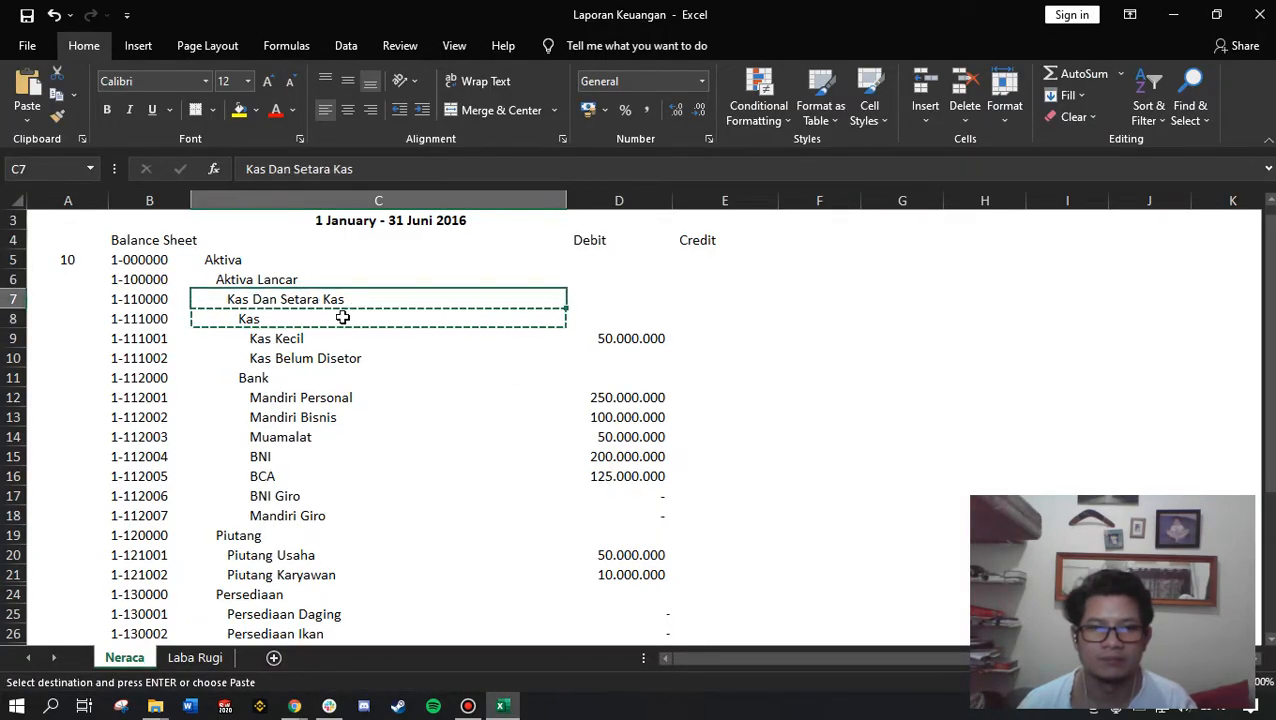
{"action": "key", "text": "alt+Tab"}
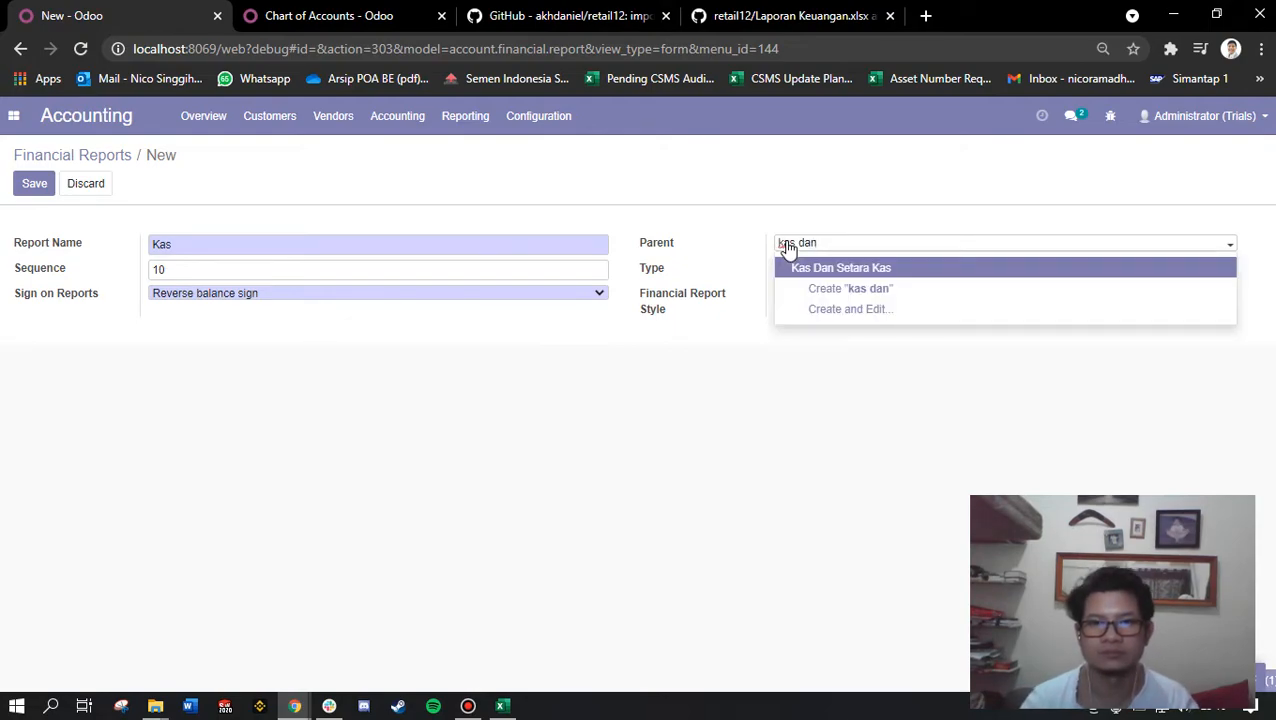
{"action": "left_click", "coordinate": [830, 270]}
Check the Kas row's debit cell in the Neraca sheet and save the Kas report with type View.
{"action": "left_click", "coordinate": [812, 270]}
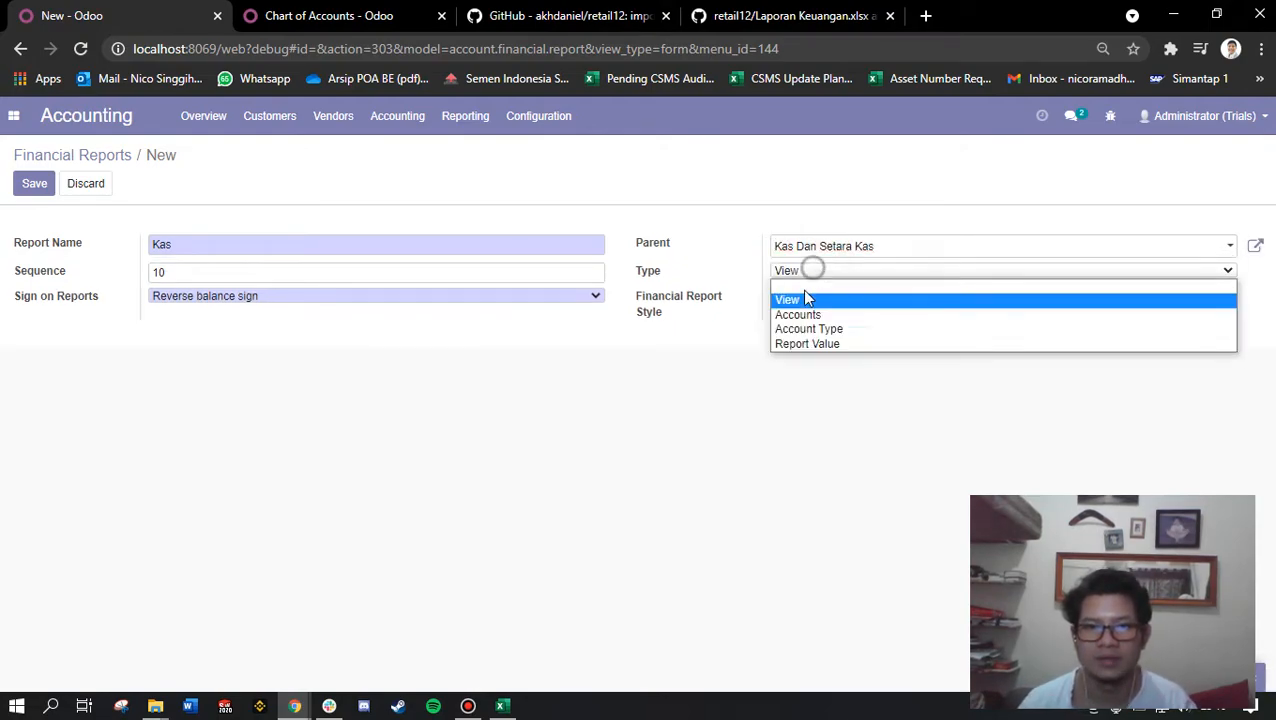
{"action": "key", "text": "alt+Tab"}
{"action": "left_click_drag", "start_coordinate": [570, 323], "coordinate": [640, 318]}
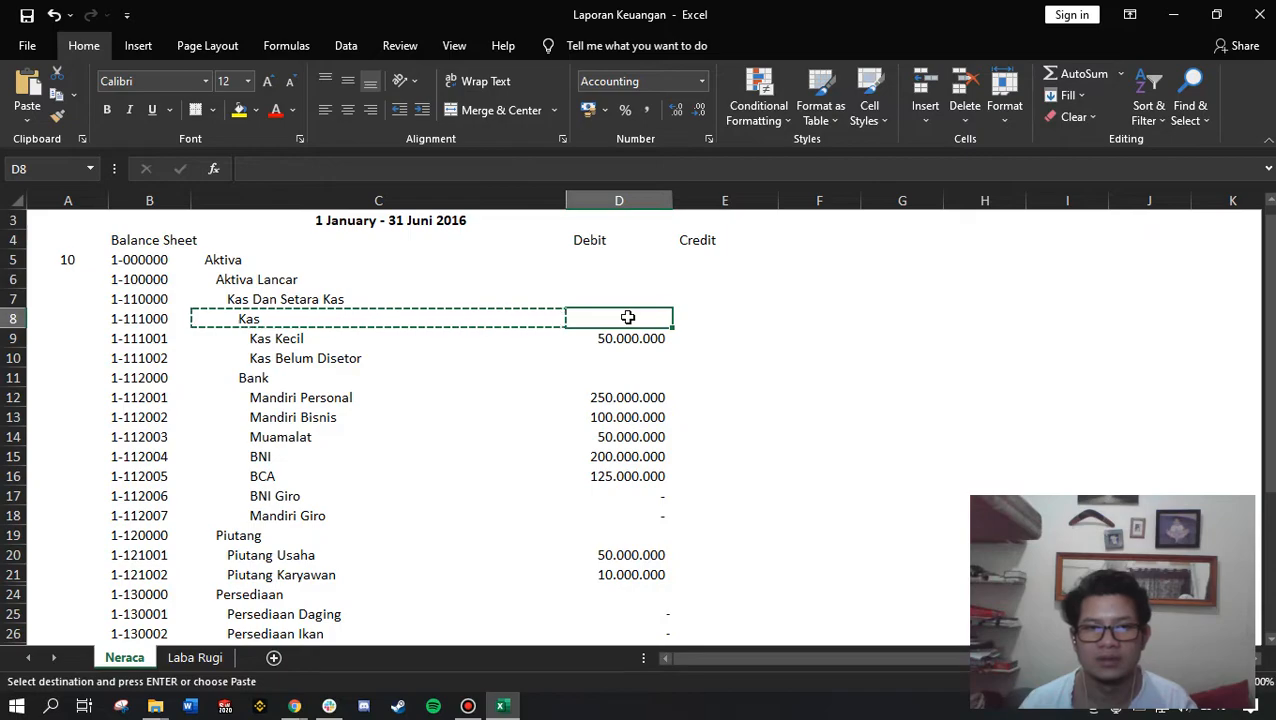
{"action": "key", "text": "alt+Tab"}
{"action": "left_click", "coordinate": [24, 186]}
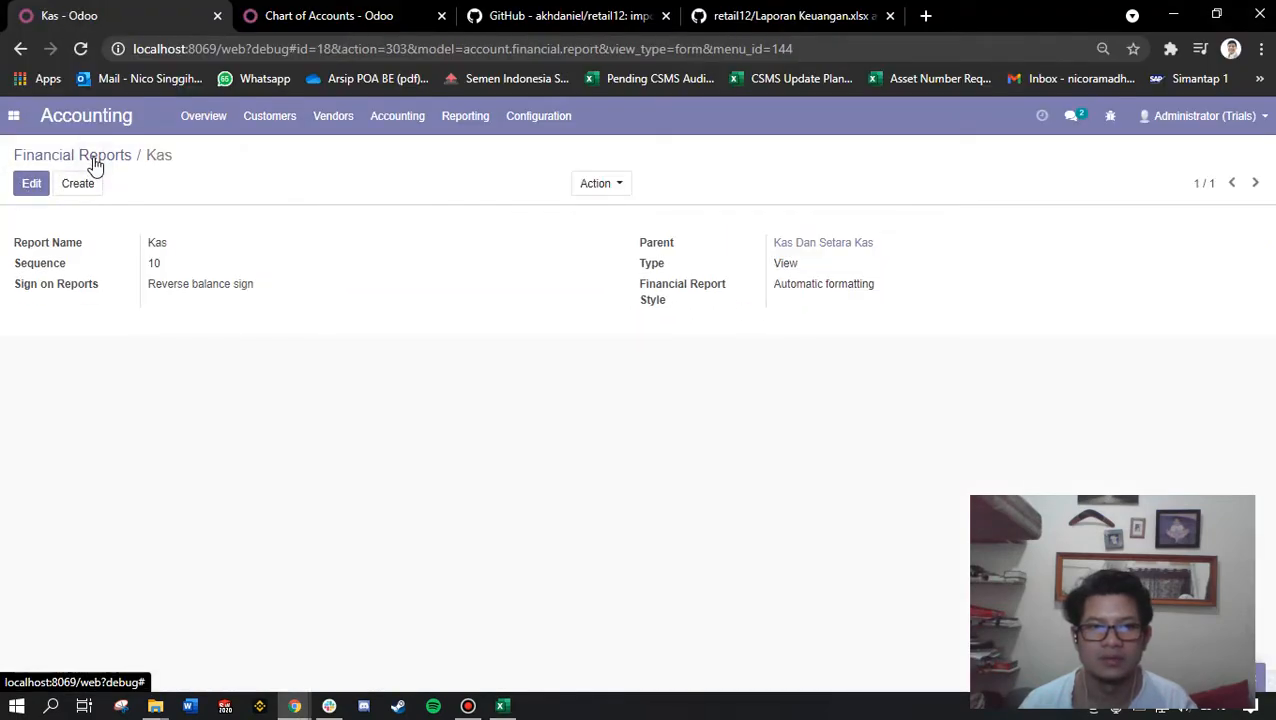
Open a blank financial report and examine the Kas Kecil and Kas Belum Disetor entries under Kas in the Neraca sheet.
{"action": "left_click", "coordinate": [95, 165]}
{"action": "left_click", "coordinate": [40, 190]}
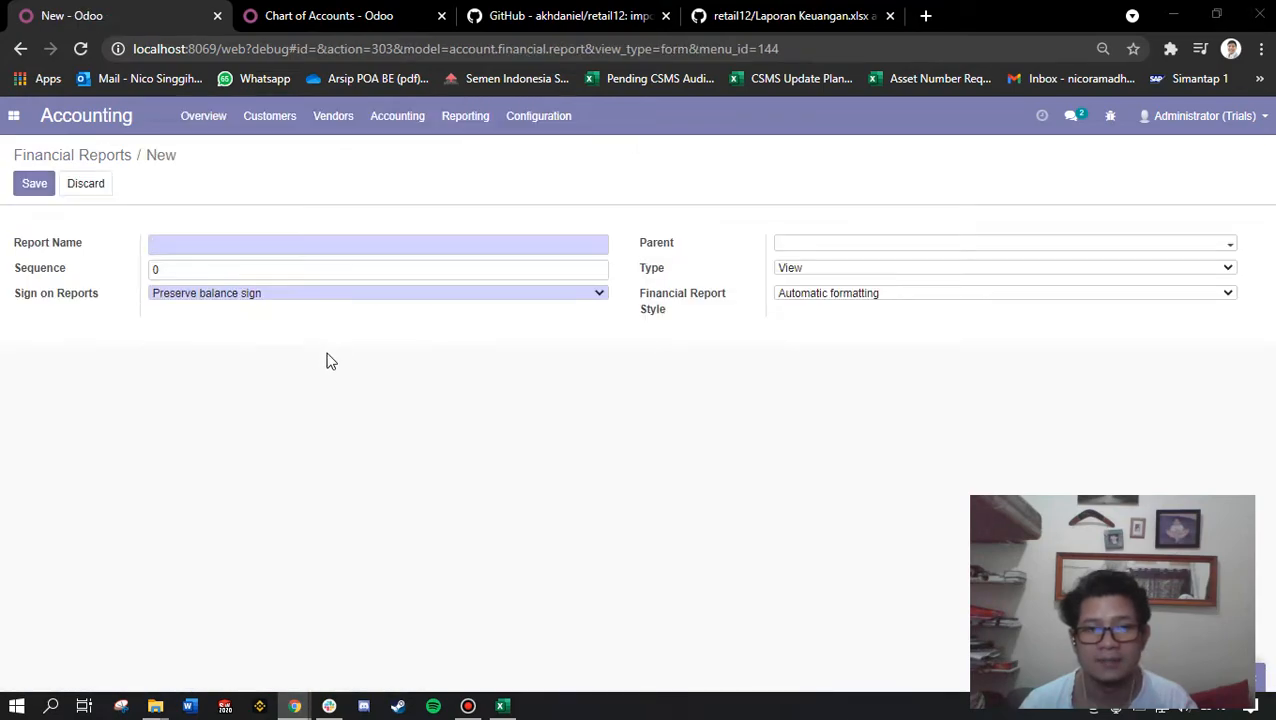
{"action": "key", "text": "alt+Tab"}
{"action": "left_click", "coordinate": [368, 339]}
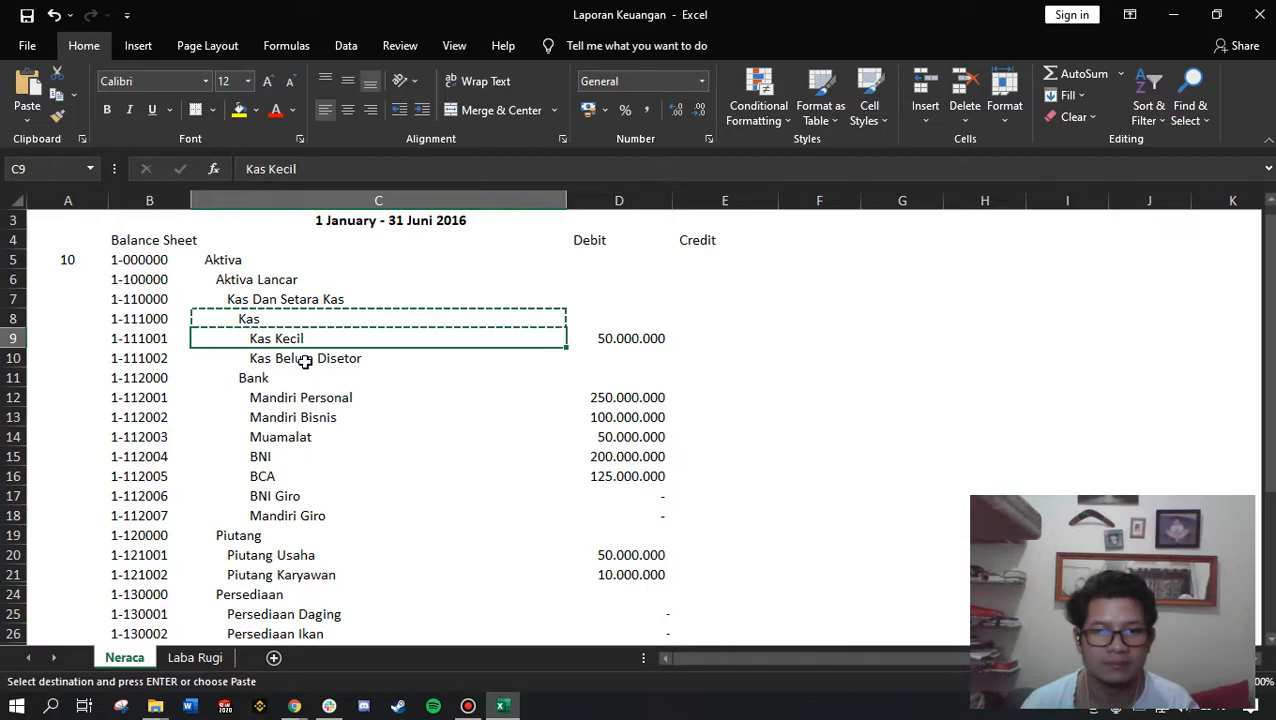
{"action": "left_click", "coordinate": [369, 358]}
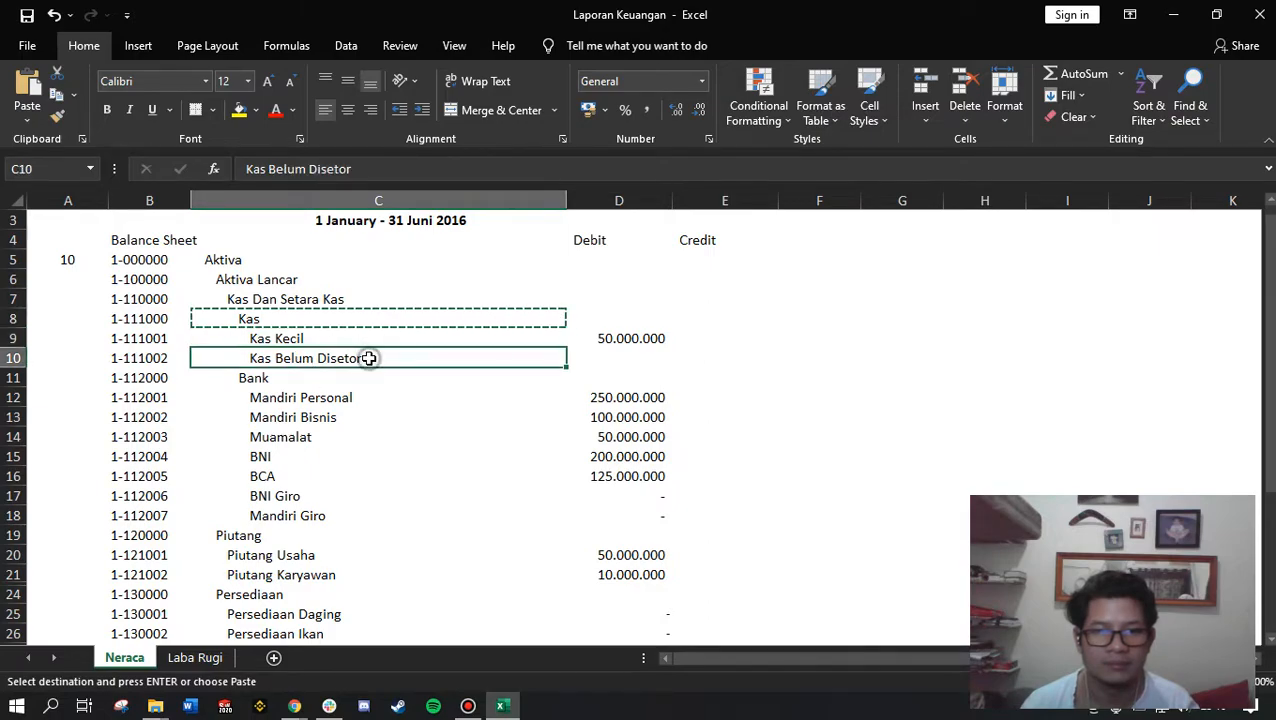
{"action": "key", "text": "Escape"}
{"action": "left_click", "coordinate": [375, 320]}
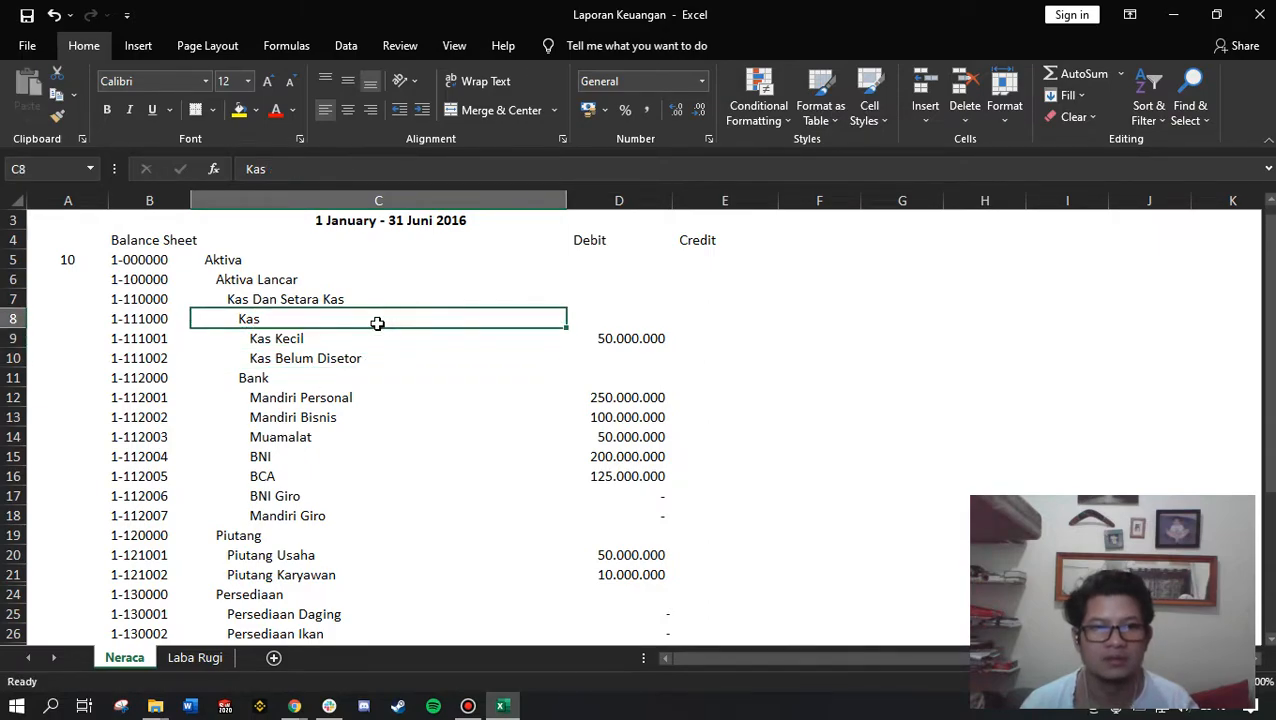
{"action": "key", "text": "alt+Tab"}
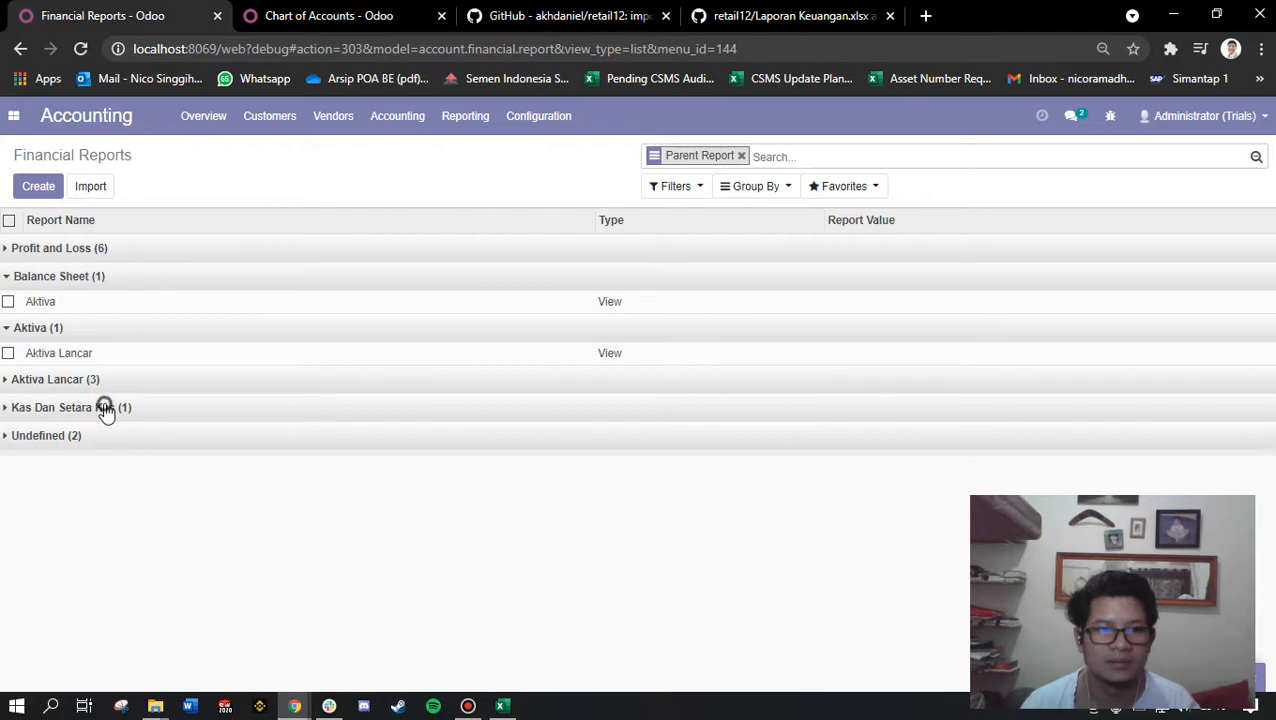
Open the Kas report from the Kas Dan Setara Kas group for editing and set its type to Account Type.
{"action": "left_click", "coordinate": [105, 408]}
{"action": "left_click", "coordinate": [53, 437]}
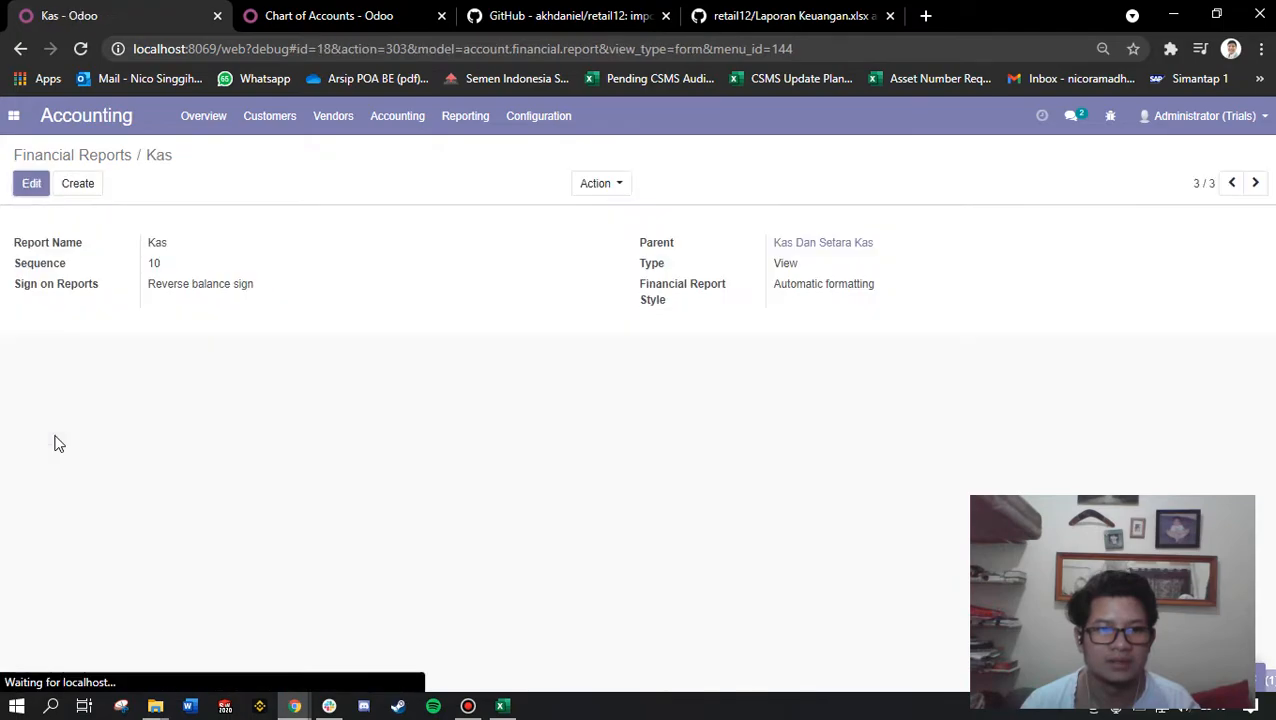
{"action": "left_click", "coordinate": [24, 184]}
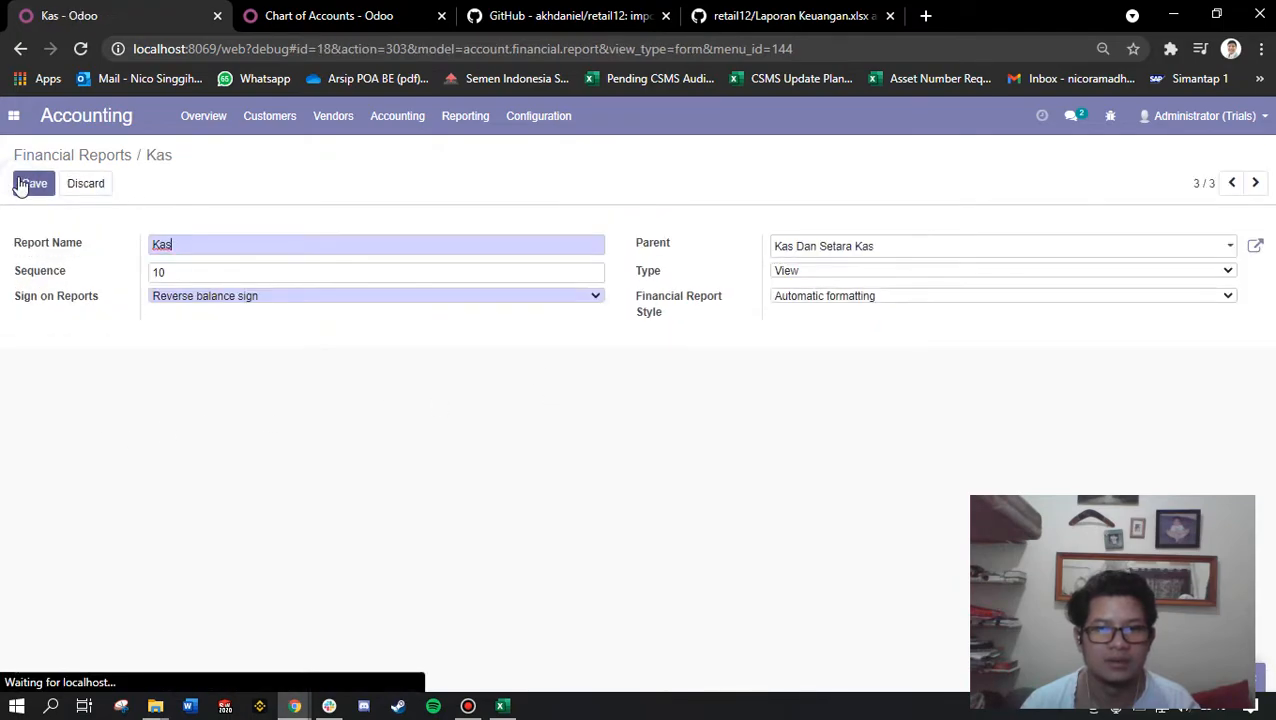
{"action": "left_click", "coordinate": [780, 271]}
{"action": "left_click", "coordinate": [848, 330]}
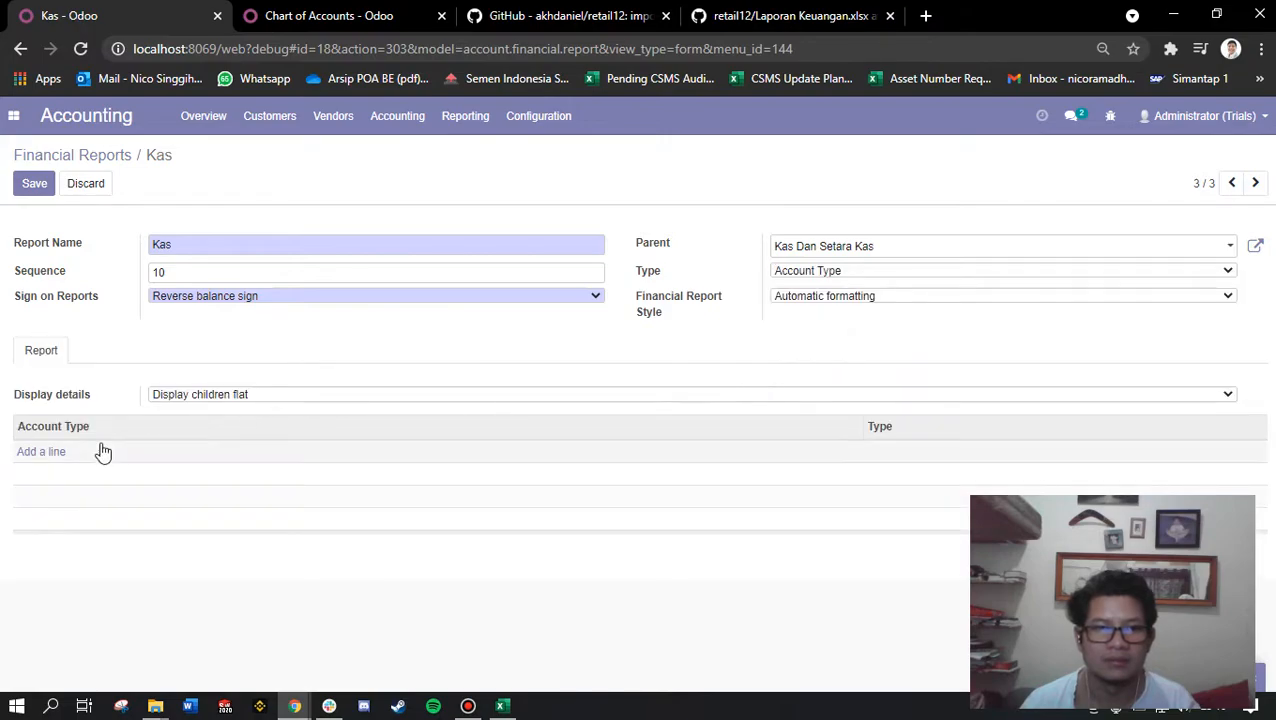
Search the account types available for the Kas report for codes 1-111001 and 1-111002 copied from the Neraca sheet.
{"action": "left_click", "coordinate": [45, 451]}
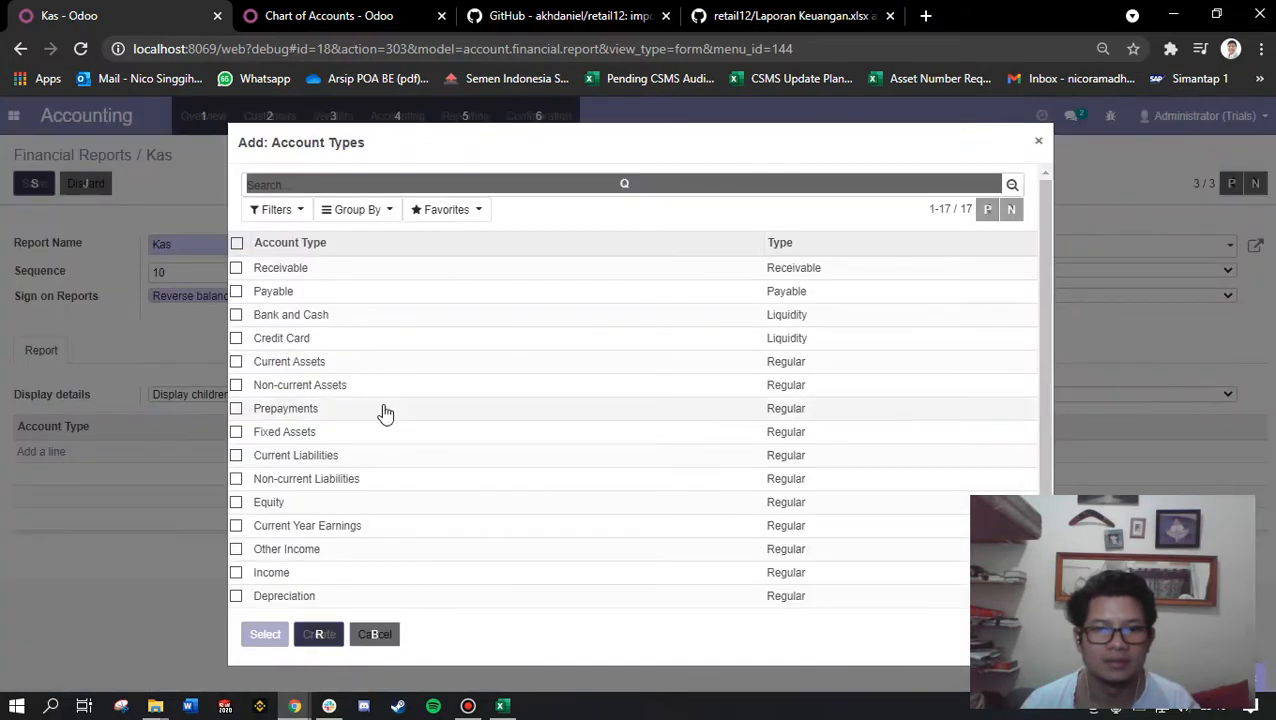
{"action": "key", "text": "alt+Tab"}
{"action": "left_click_drag", "start_coordinate": [157, 338], "coordinate": [161, 356]}
{"action": "key", "text": "ctrl+c"}
{"action": "key", "text": "alt+Tab"}
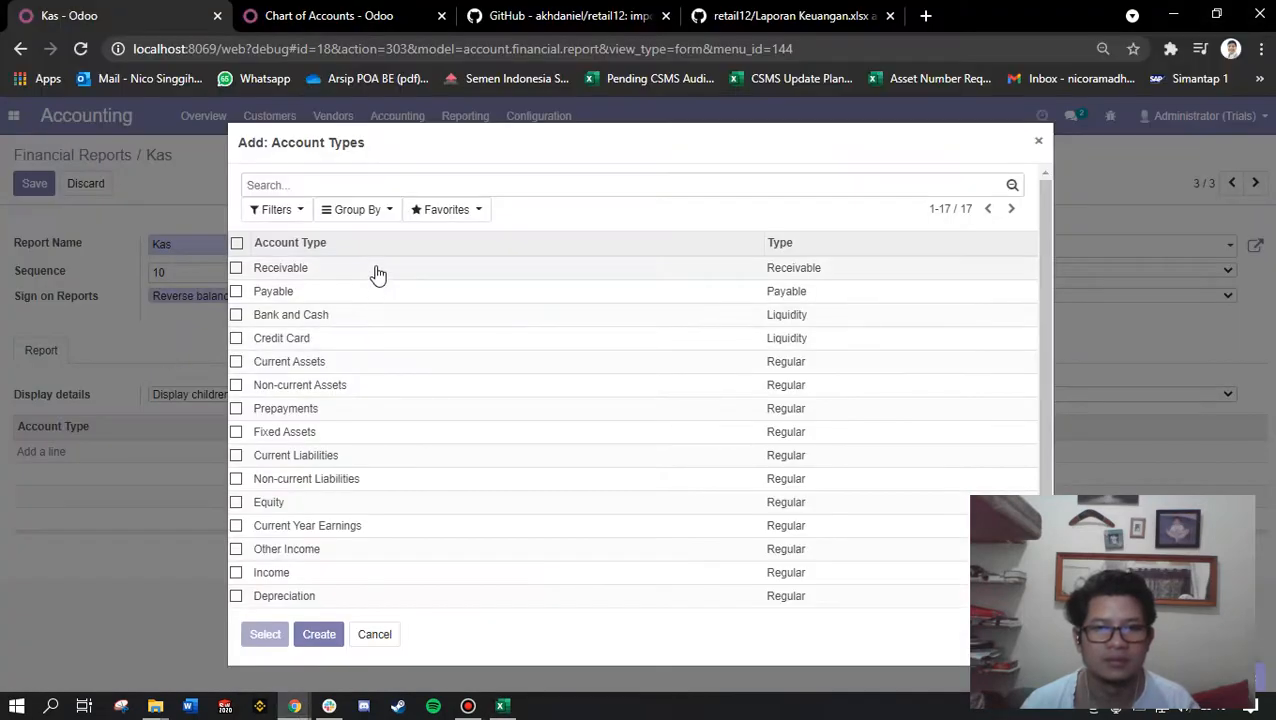
{"action": "left_click", "coordinate": [302, 184]}
{"action": "key", "text": "ctrl+v"}
{"action": "left_click", "coordinate": [362, 210]}
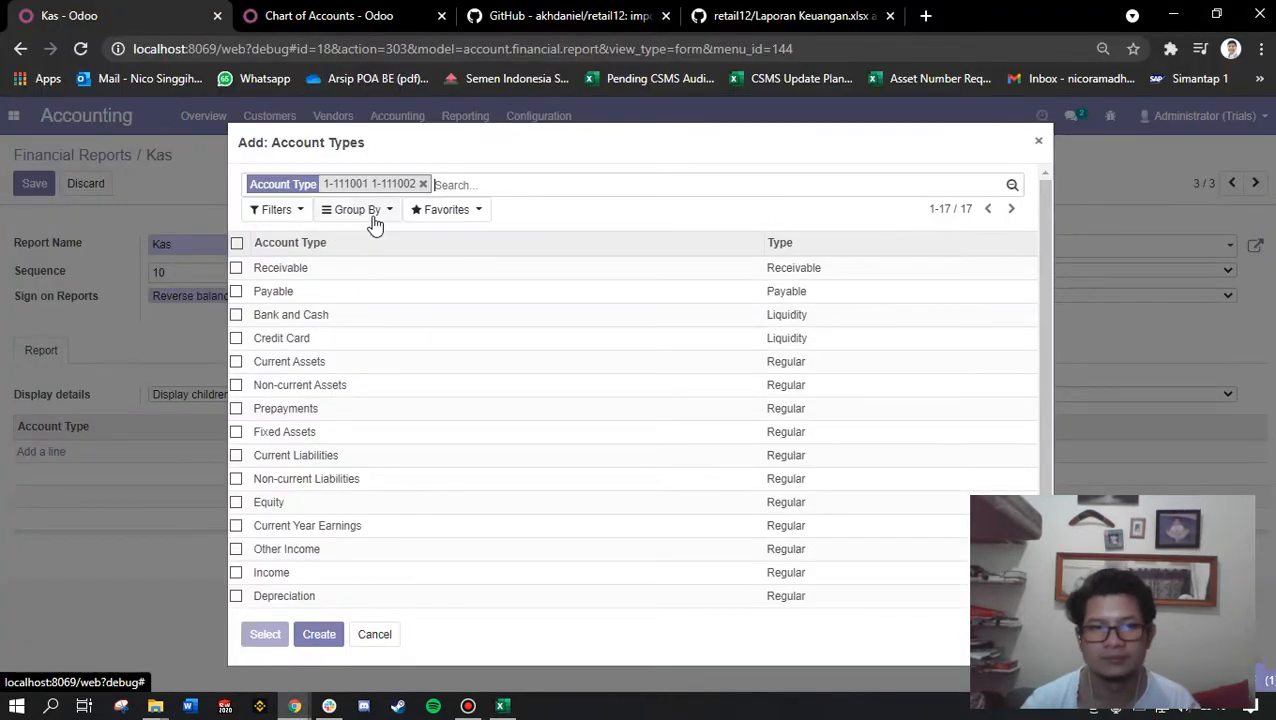
{"action": "left_click", "coordinate": [422, 184]}
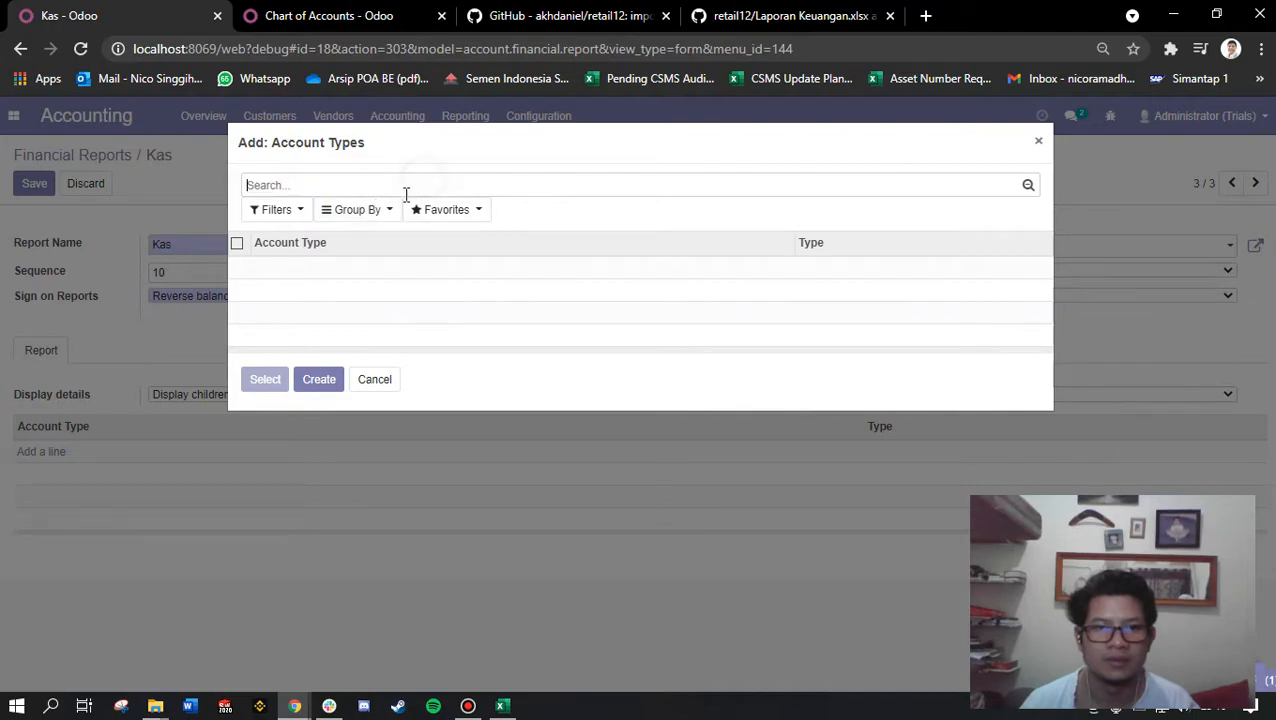
Search the account types for the single code 1-111001 and clear that search filter.
{"action": "left_click", "coordinate": [280, 216]}
{"action": "left_click", "coordinate": [316, 185]}
{"action": "key", "text": "ctrl+v"}
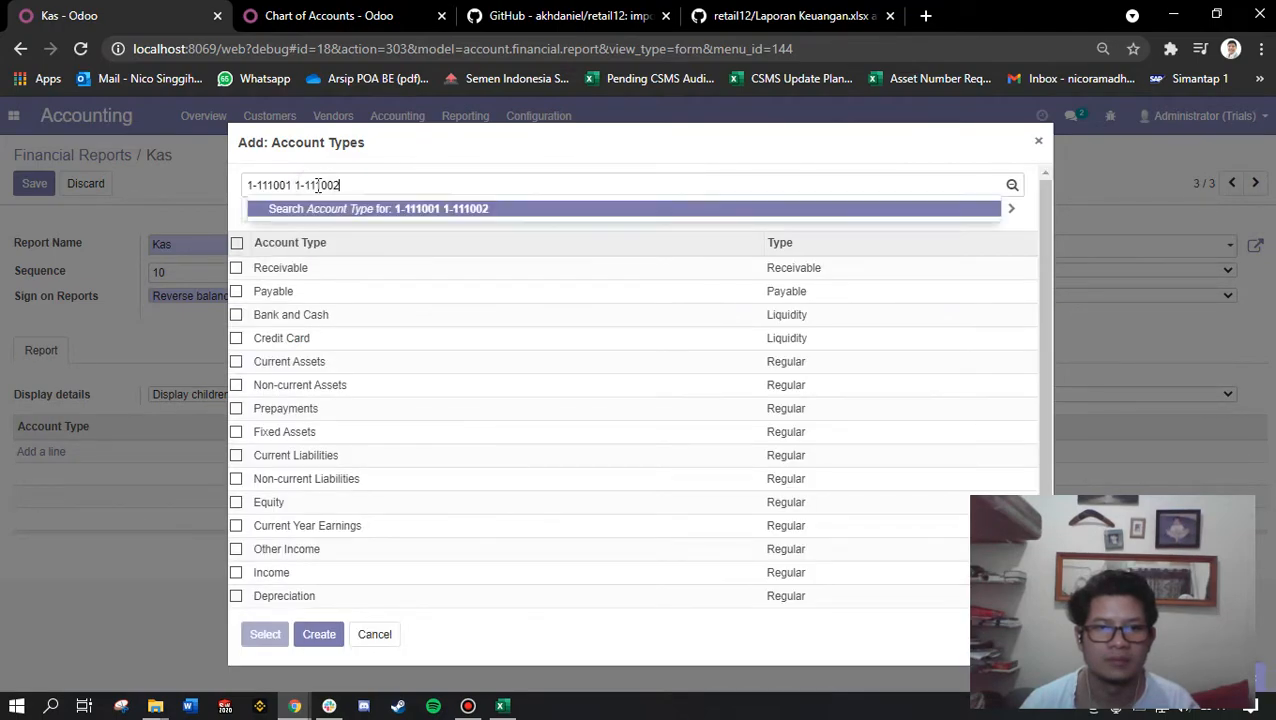
{"action": "left_click_drag", "start_coordinate": [293, 185], "coordinate": [404, 180]}
{"action": "key", "text": "BackSpace"}
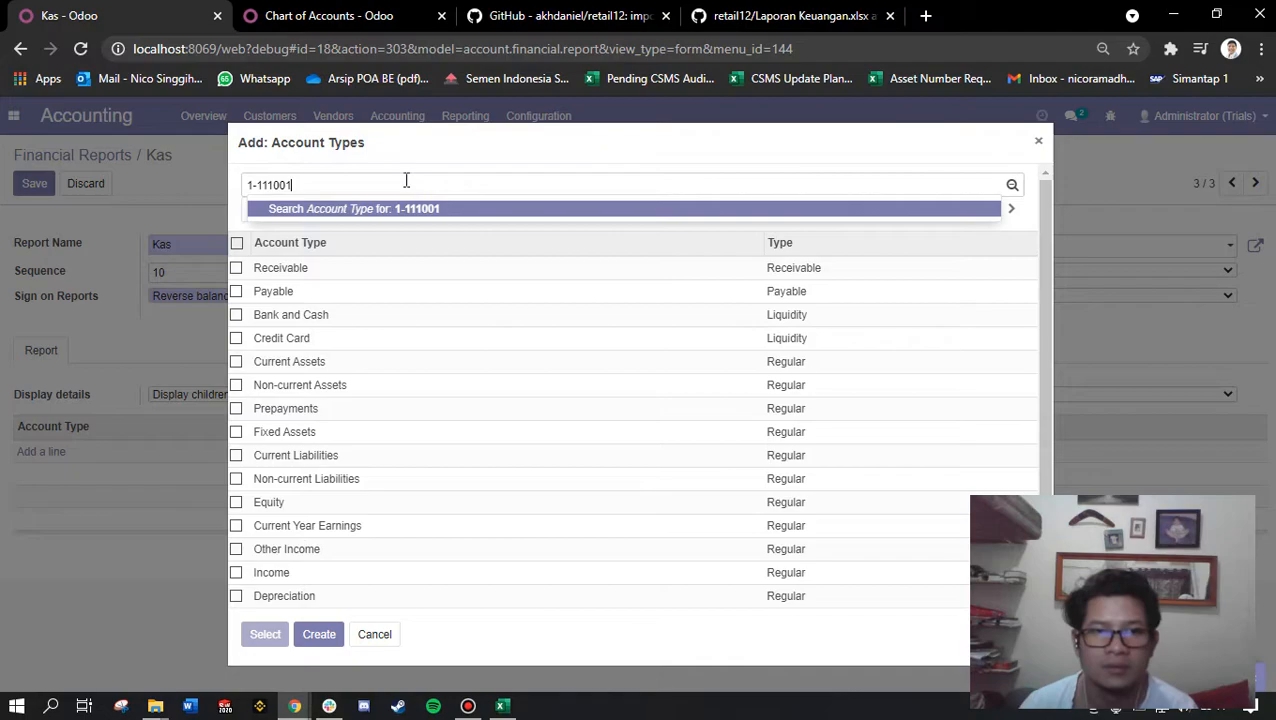
{"action": "key", "text": "Return"}
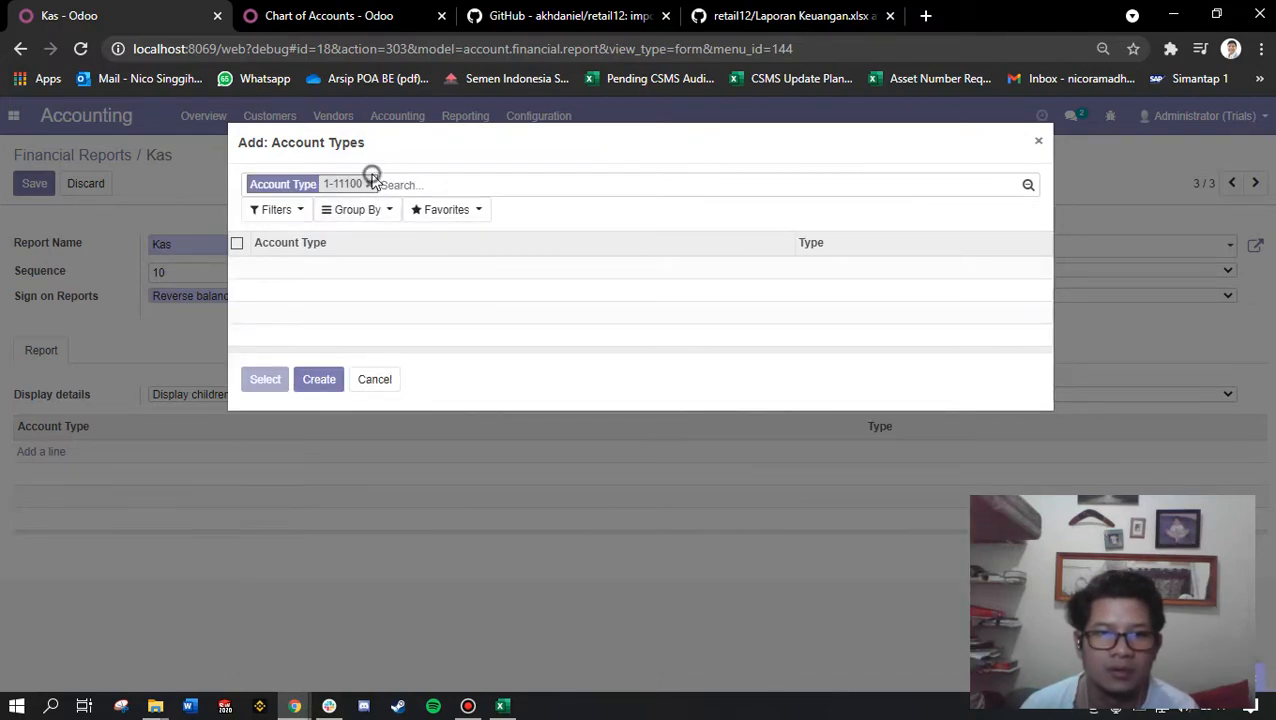
{"action": "left_click", "coordinate": [372, 184]}
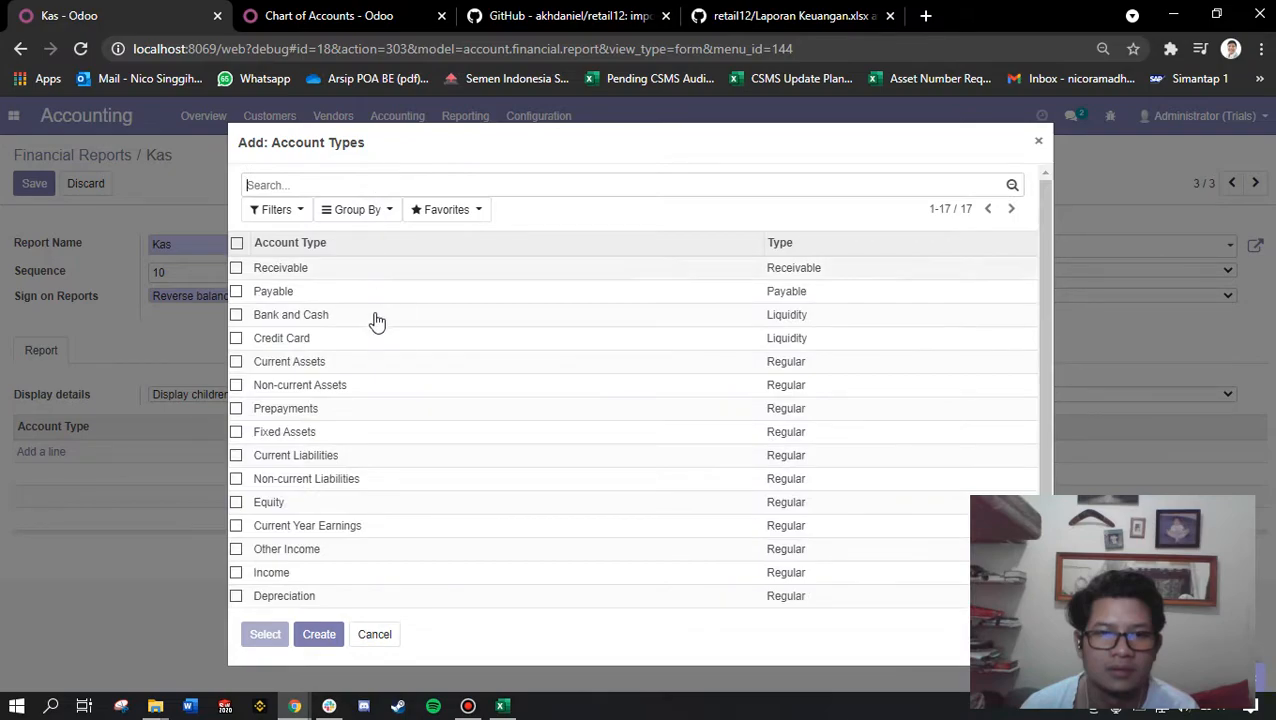
Look through the account types, recheck the Neraca codes, search for 1-1 and close the selection without adding any.
{"action": "scroll", "coordinate": [450, 478], "scroll_direction": "down", "scroll_amount": 2}
{"action": "scroll", "coordinate": [450, 478], "scroll_direction": "up", "scroll_amount": 2}
{"action": "scroll", "coordinate": [500, 460], "scroll_direction": "down", "scroll_amount": 1}
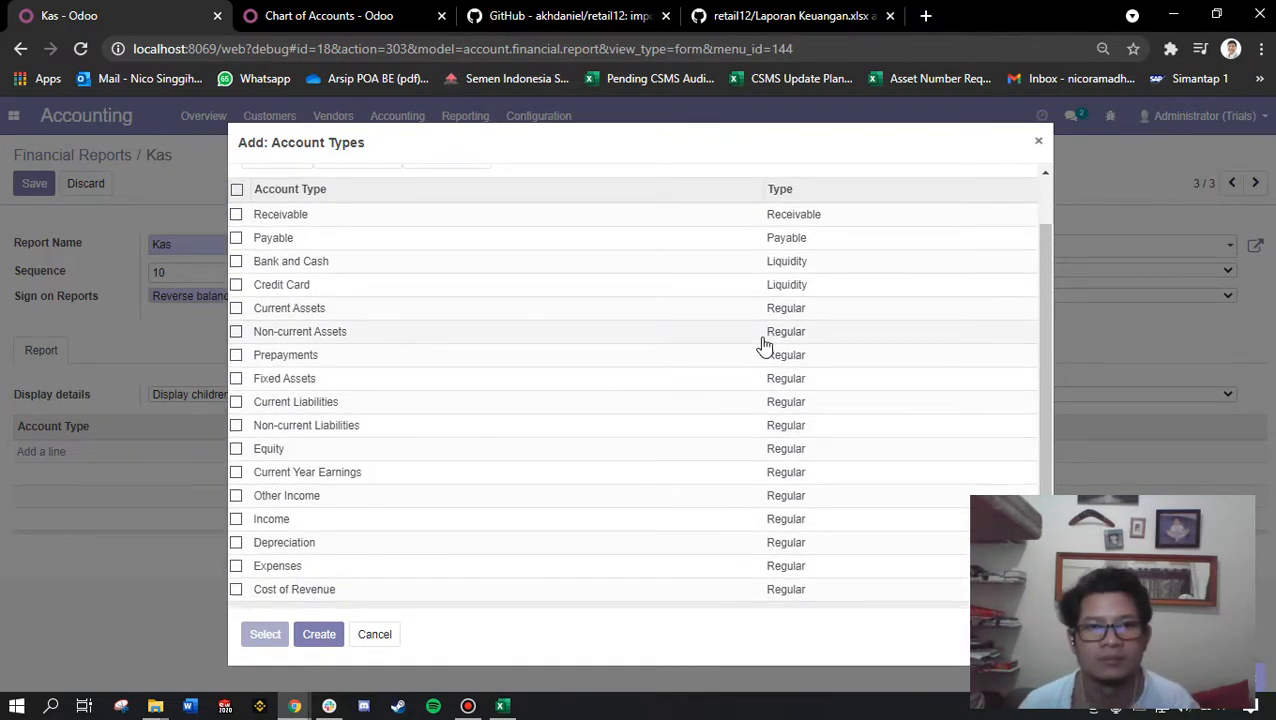
{"action": "key", "text": "alt+Tab"}
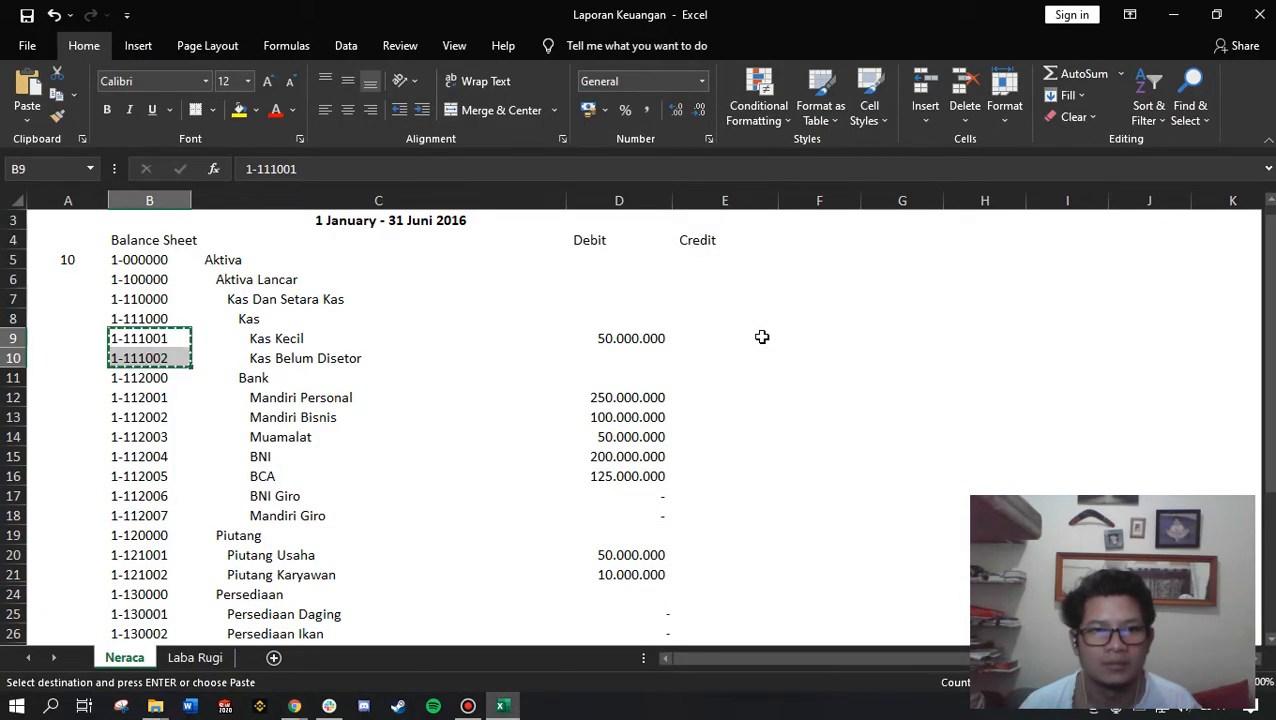
{"action": "key", "text": "alt+Tab"}
{"action": "scroll", "coordinate": [345, 271], "scroll_direction": "up", "scroll_amount": 2}
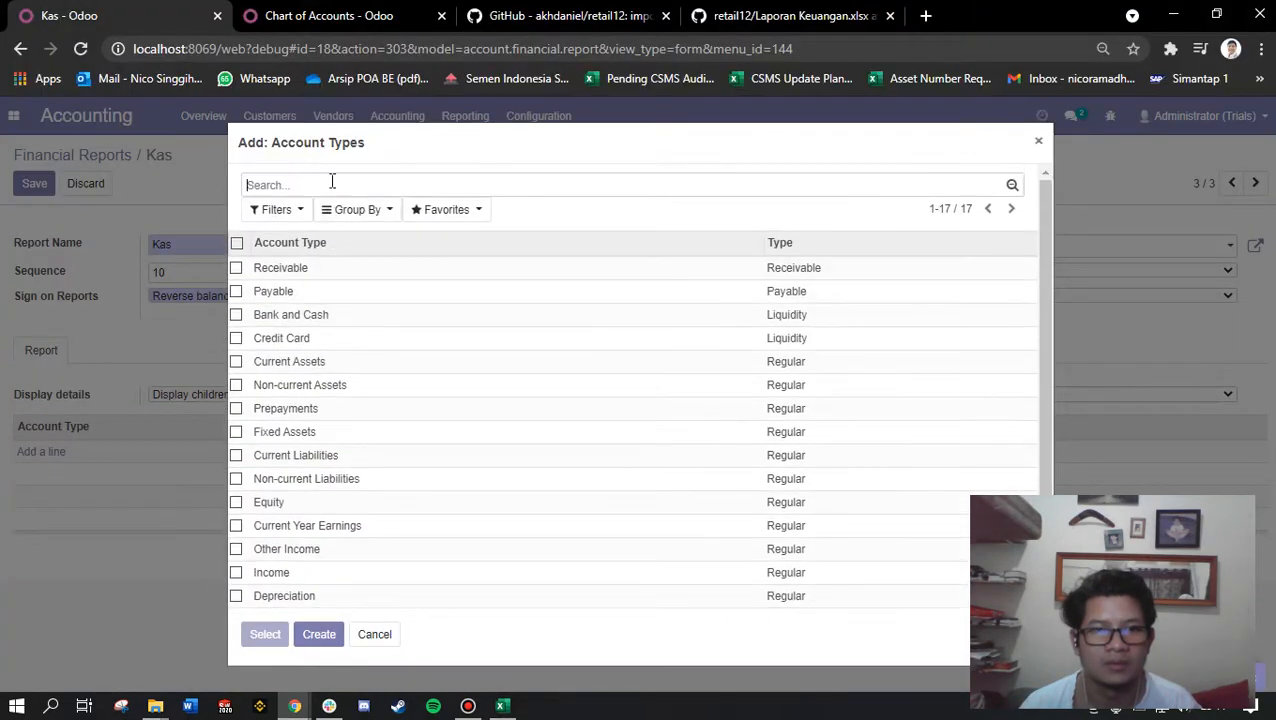
{"action": "type", "text": "1.1"}
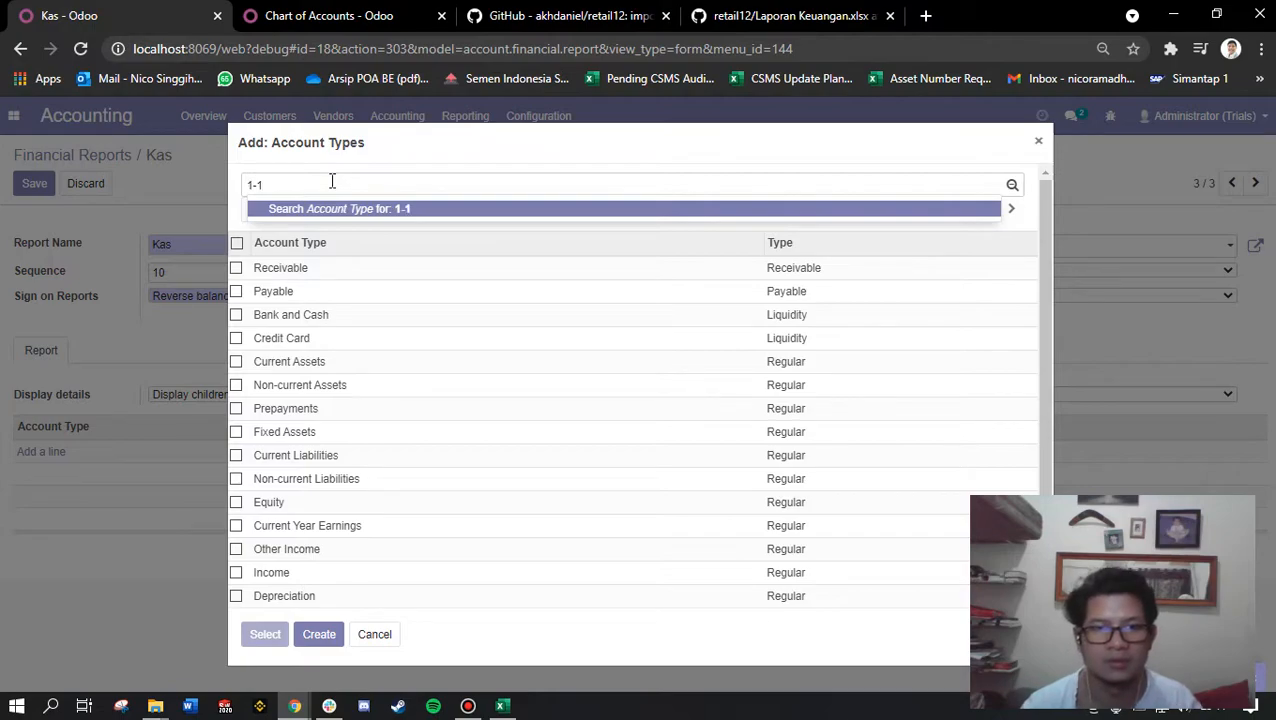
{"action": "key", "text": "Return"}
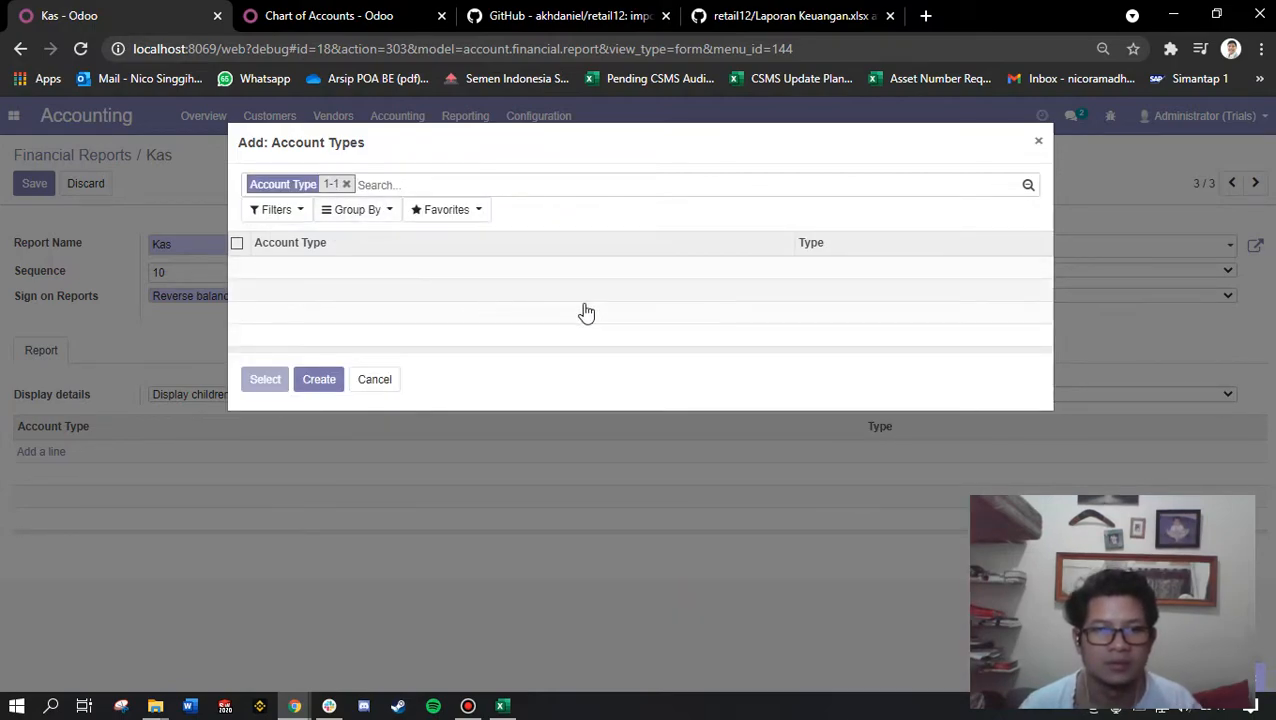
{"action": "left_click", "coordinate": [1040, 143]}
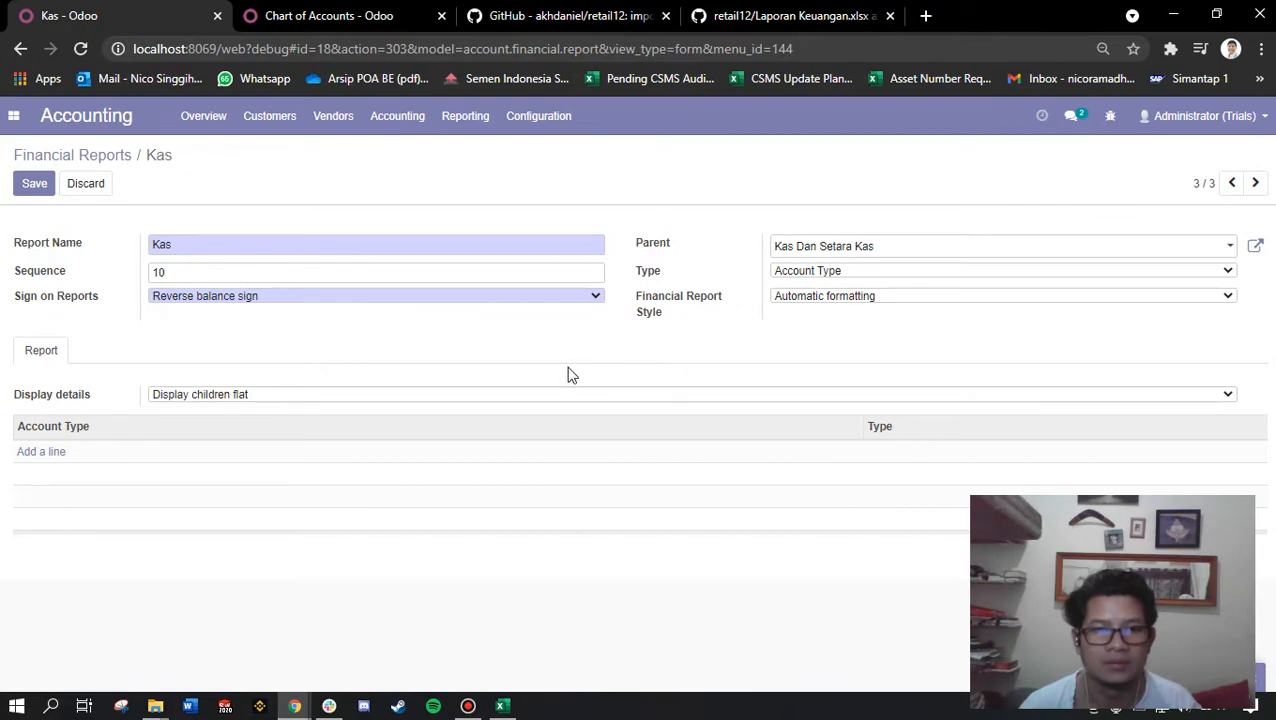
Set the Kas report's display details to Display children with hierarchy.
{"action": "left_click", "coordinate": [265, 396]}
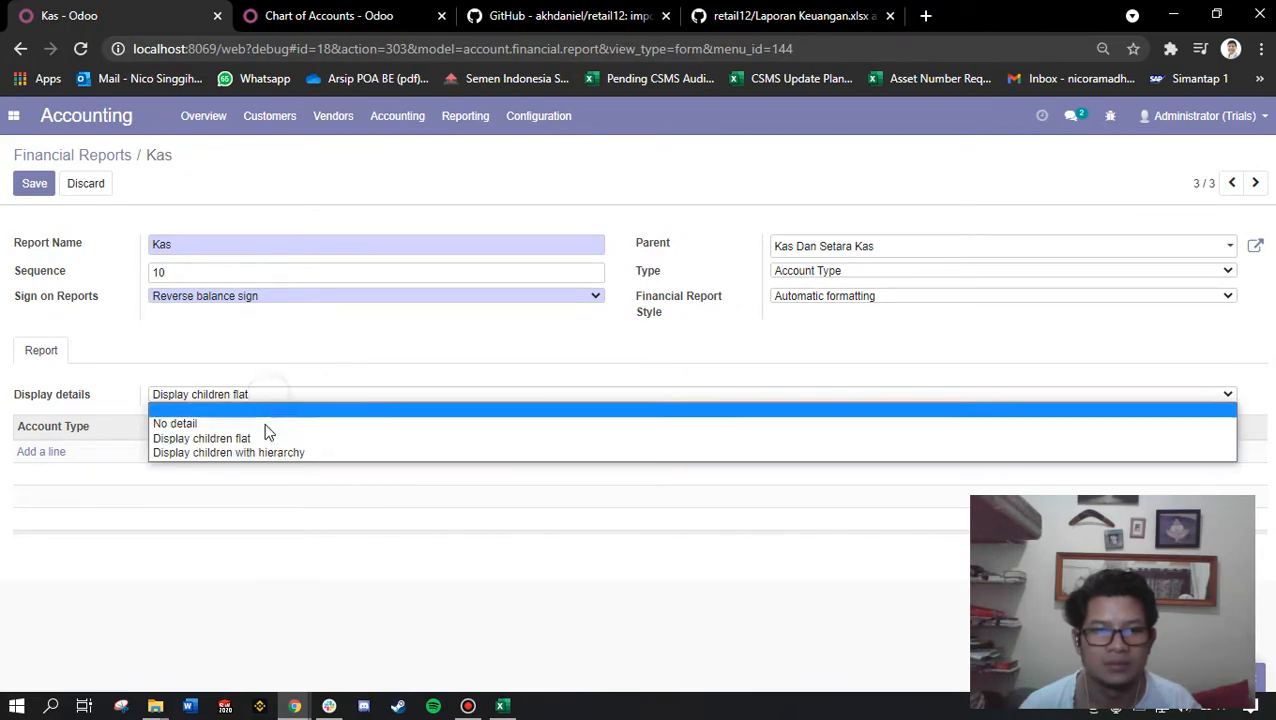
{"action": "left_click", "coordinate": [265, 452]}
{"action": "left_click", "coordinate": [38, 455]}
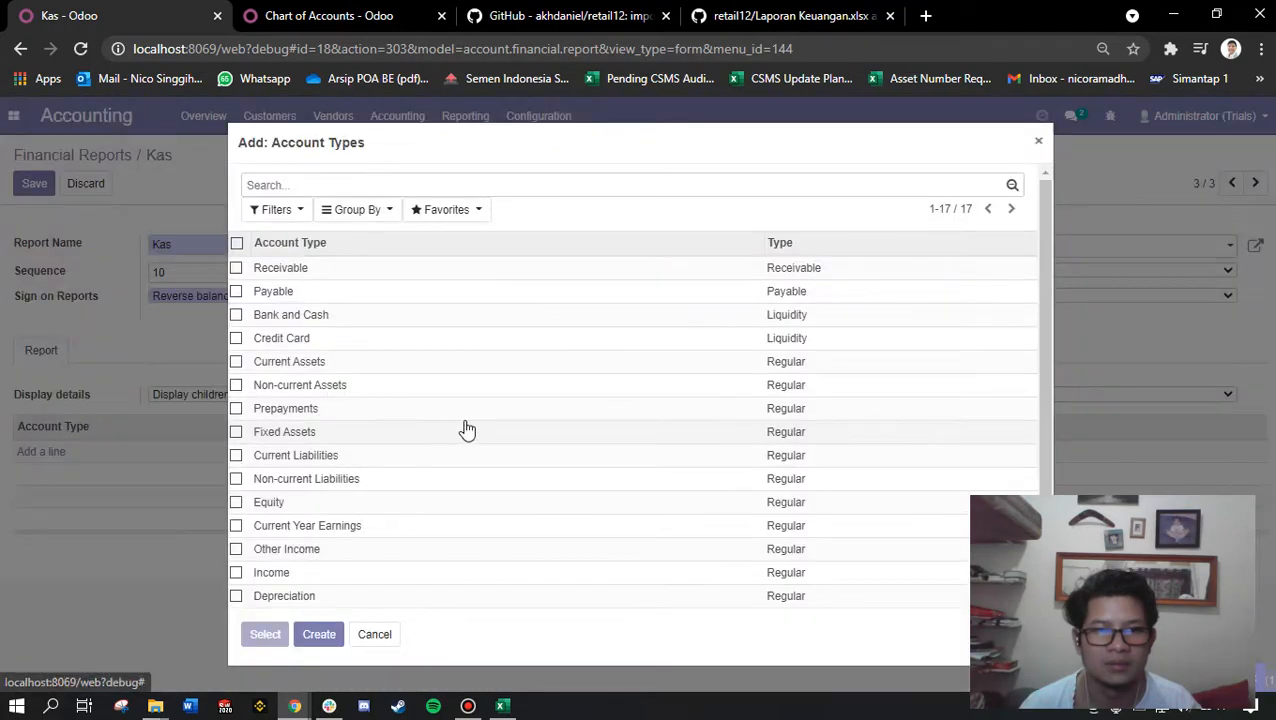
{"action": "scroll", "coordinate": [413, 390], "scroll_direction": "down", "scroll_amount": 1}
{"action": "scroll", "coordinate": [418, 389], "scroll_direction": "up", "scroll_amount": 1}
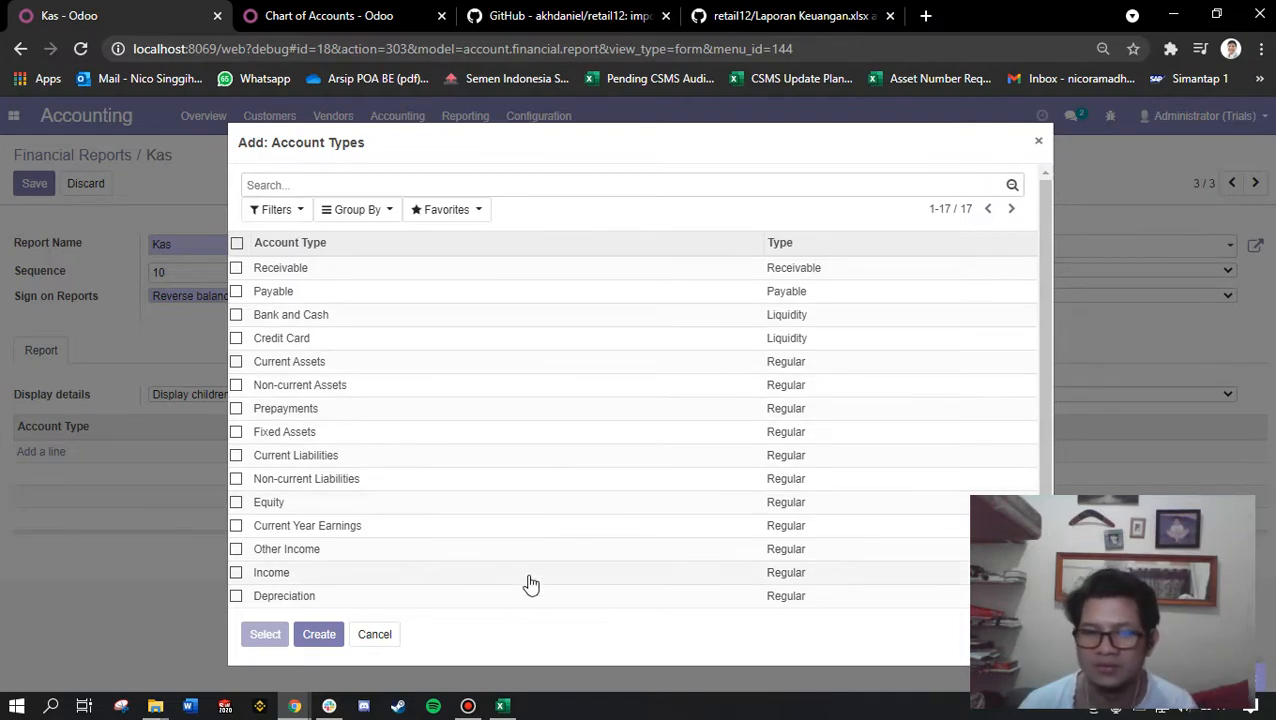
{"action": "left_click", "coordinate": [467, 706]}
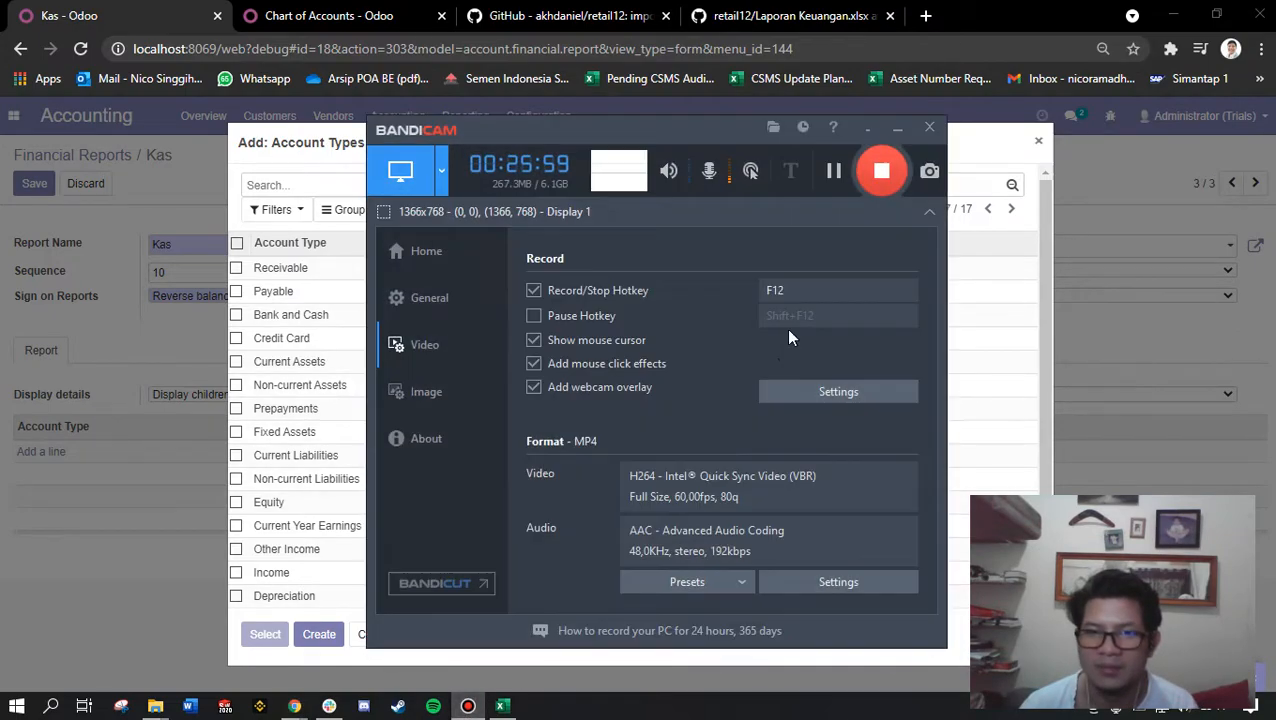
{"action": "left_click", "coordinate": [897, 129]}
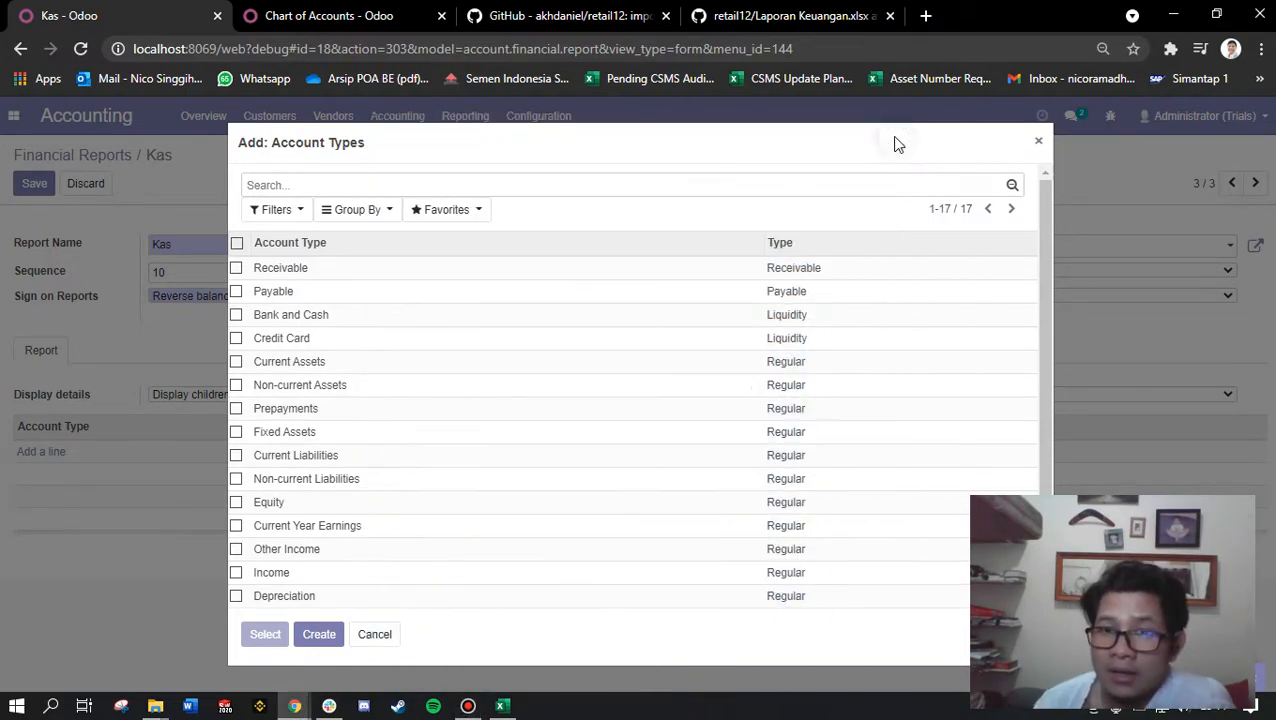
{"action": "left_click", "coordinate": [1037, 143]}
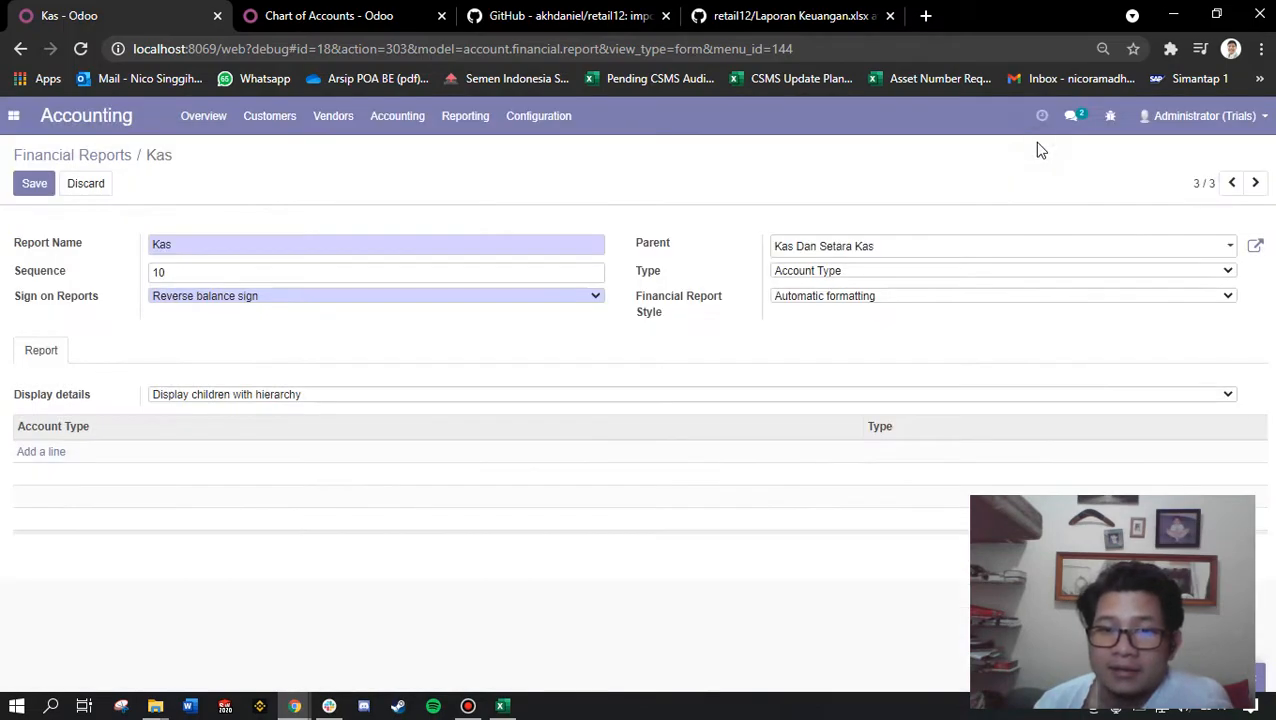
Change the Kas report's type to Accounts, with its details set to Display children with hierarchy.
{"action": "left_click", "coordinate": [812, 275]}
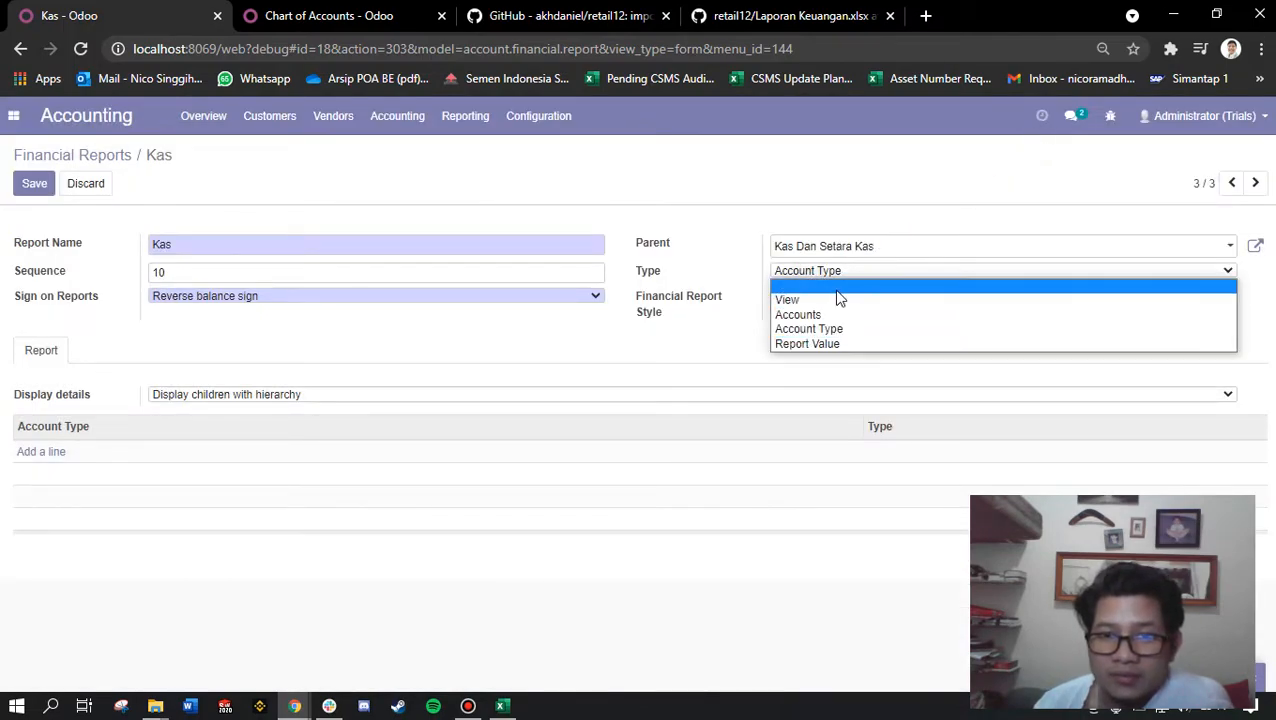
{"action": "left_click", "coordinate": [821, 313]}
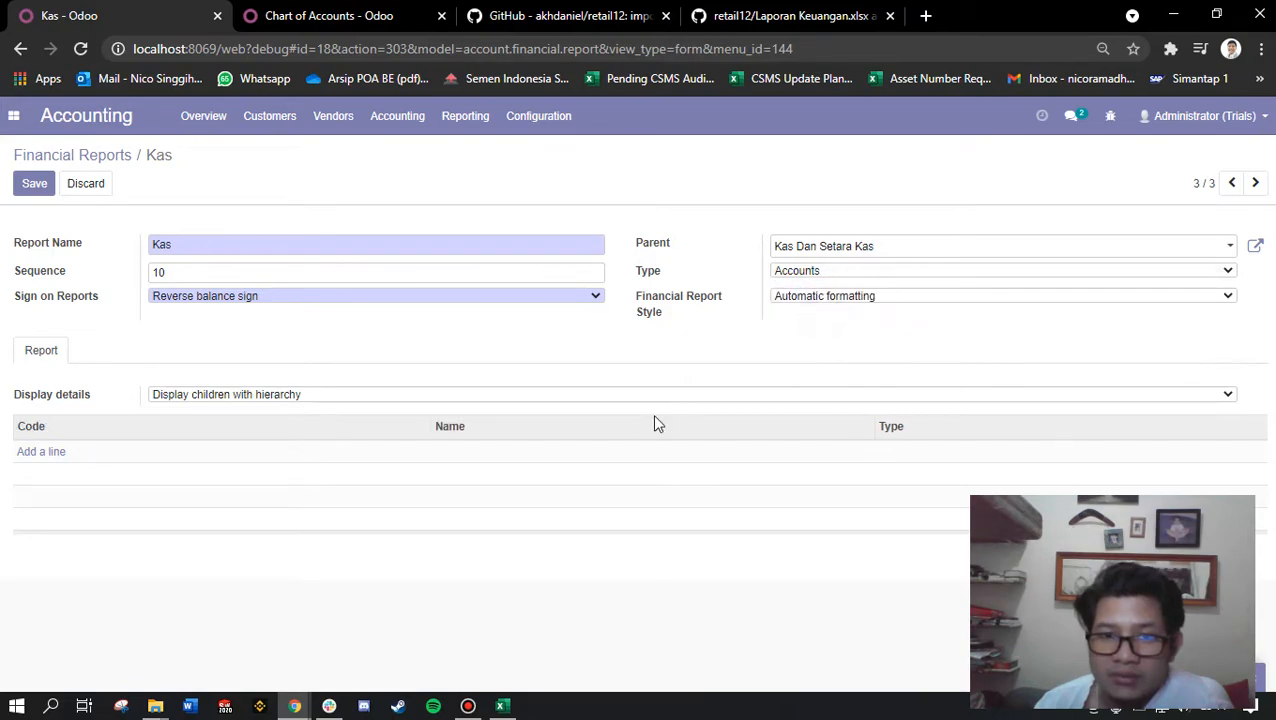
{"action": "left_click", "coordinate": [267, 400]}
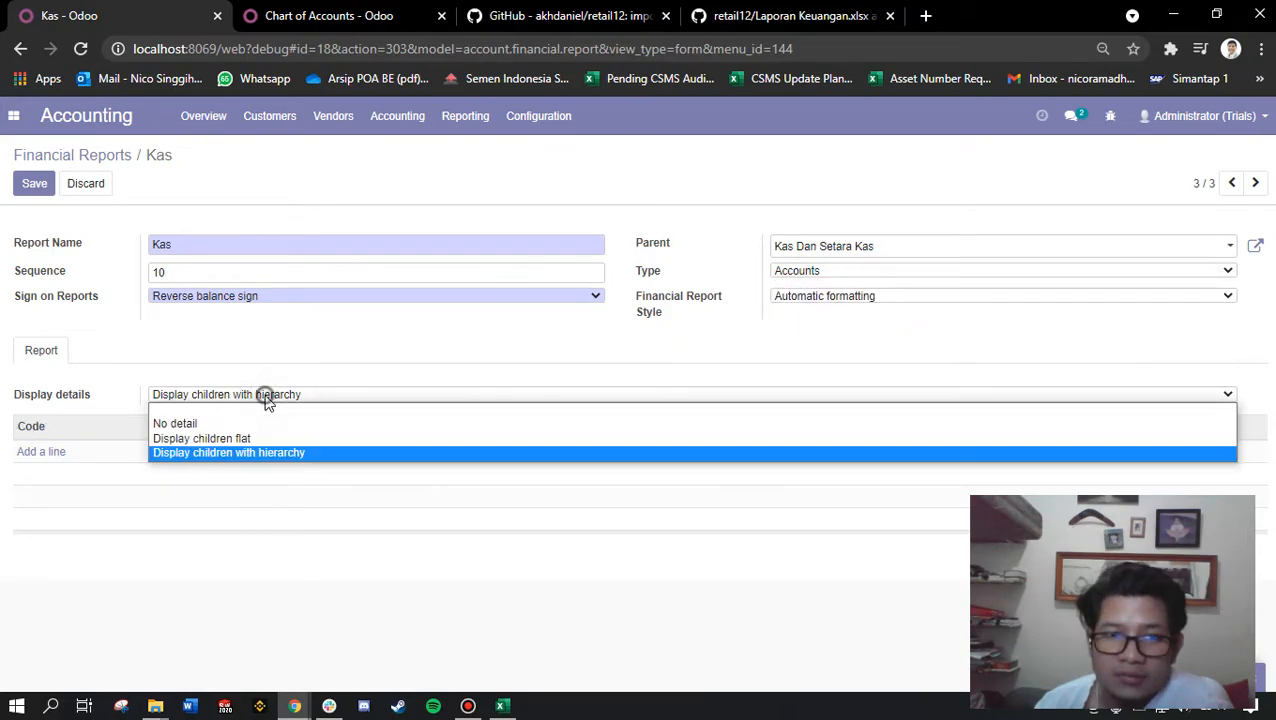
{"action": "left_click", "coordinate": [268, 452]}
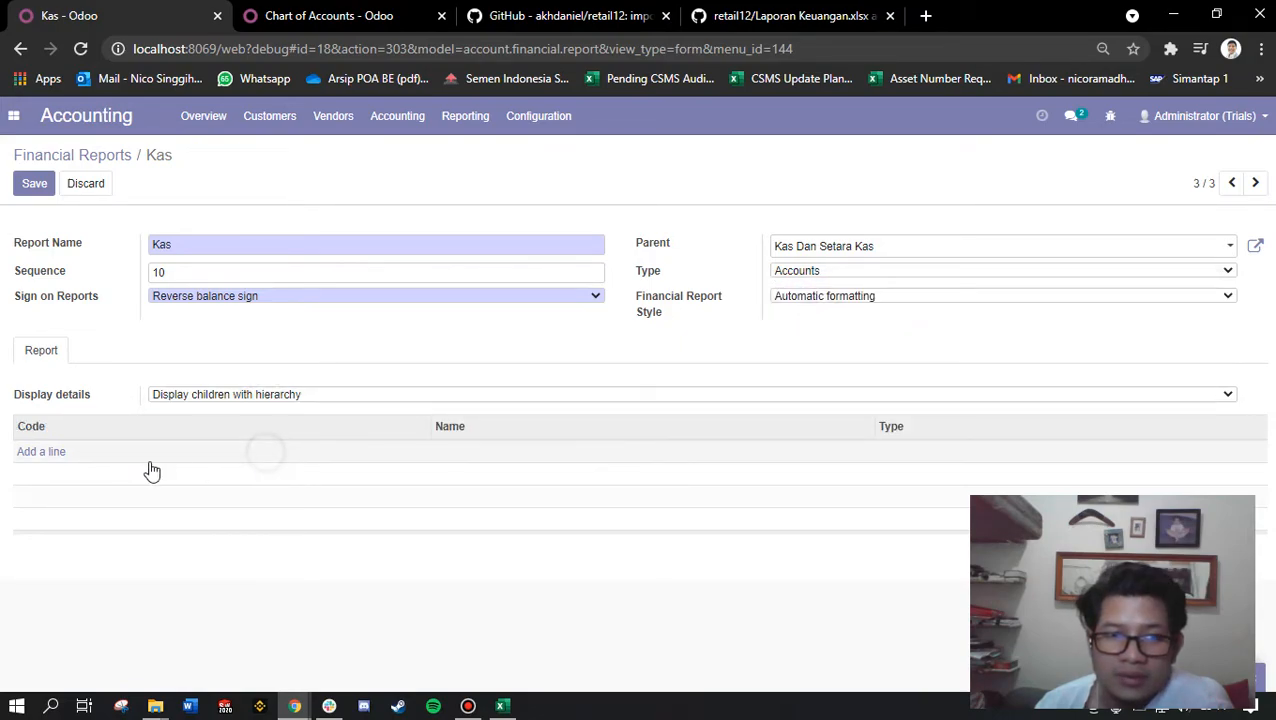
Open the account selection for the Kas report and check Kas's code in the Neraca sheet.
{"action": "left_click", "coordinate": [45, 455]}
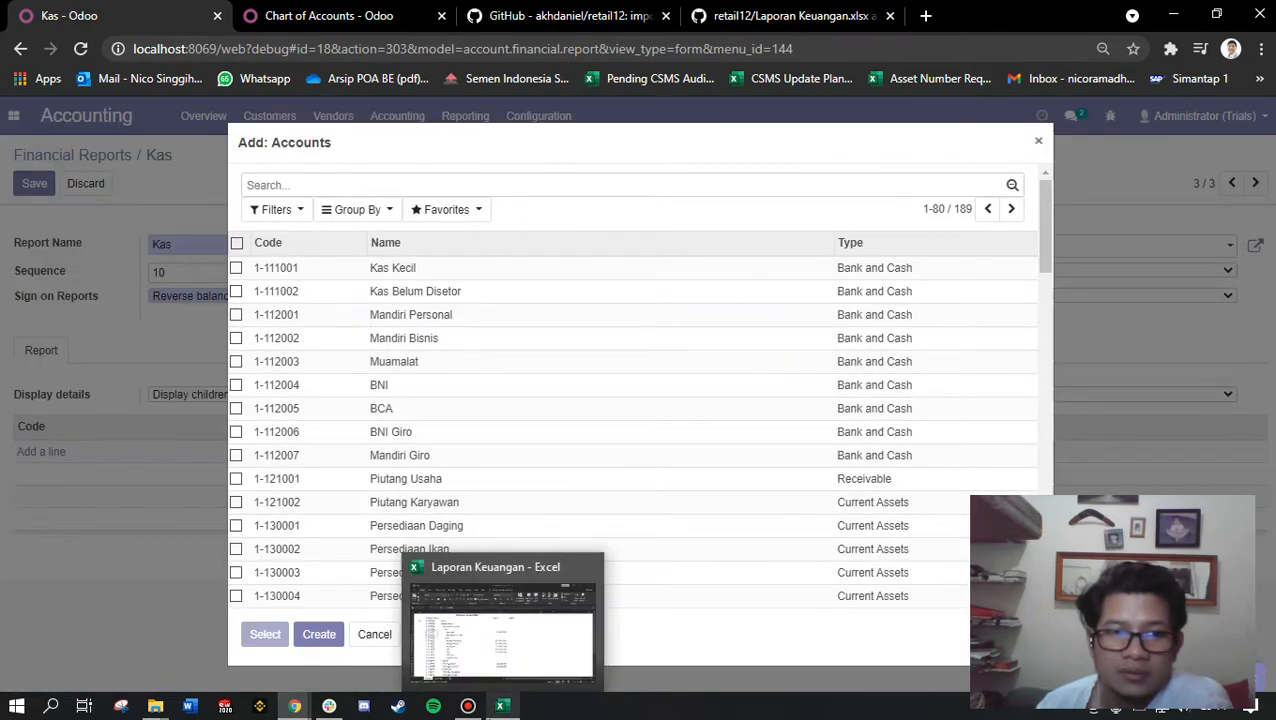
{"action": "left_click", "coordinate": [502, 706]}
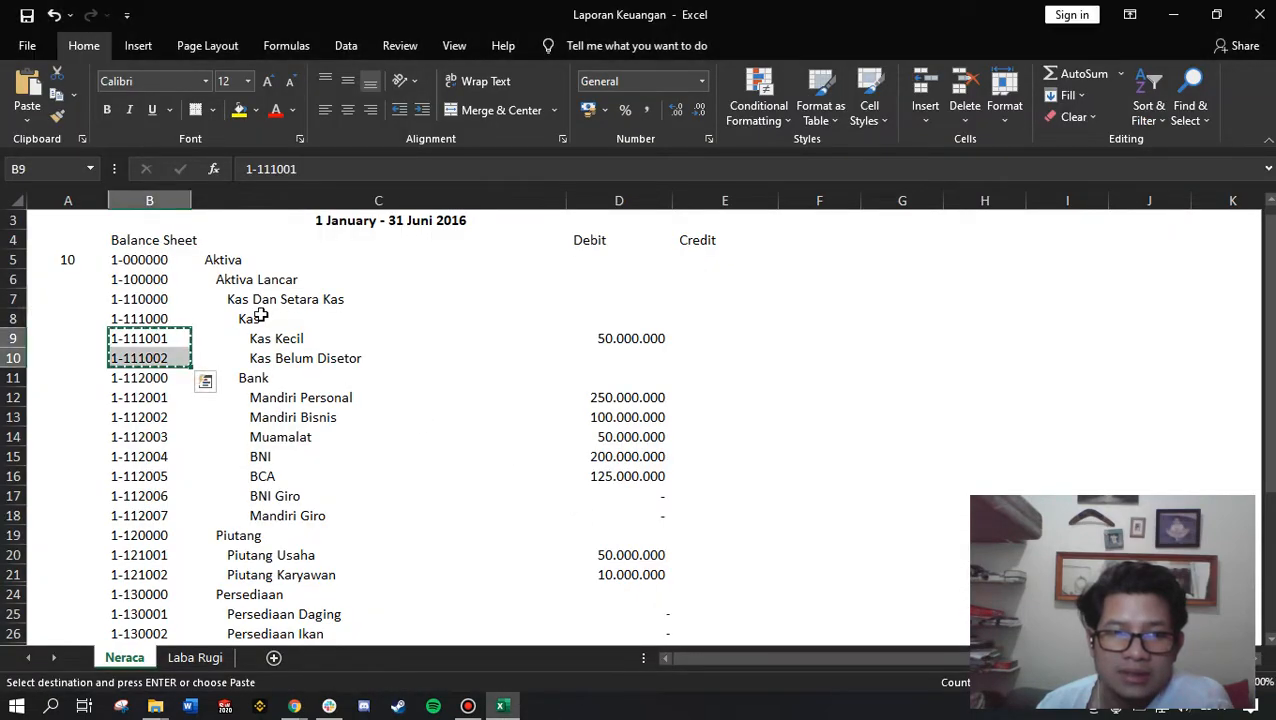
{"action": "left_click", "coordinate": [245, 318]}
{"action": "left_click", "coordinate": [150, 318]}
{"action": "key", "text": "Escape"}
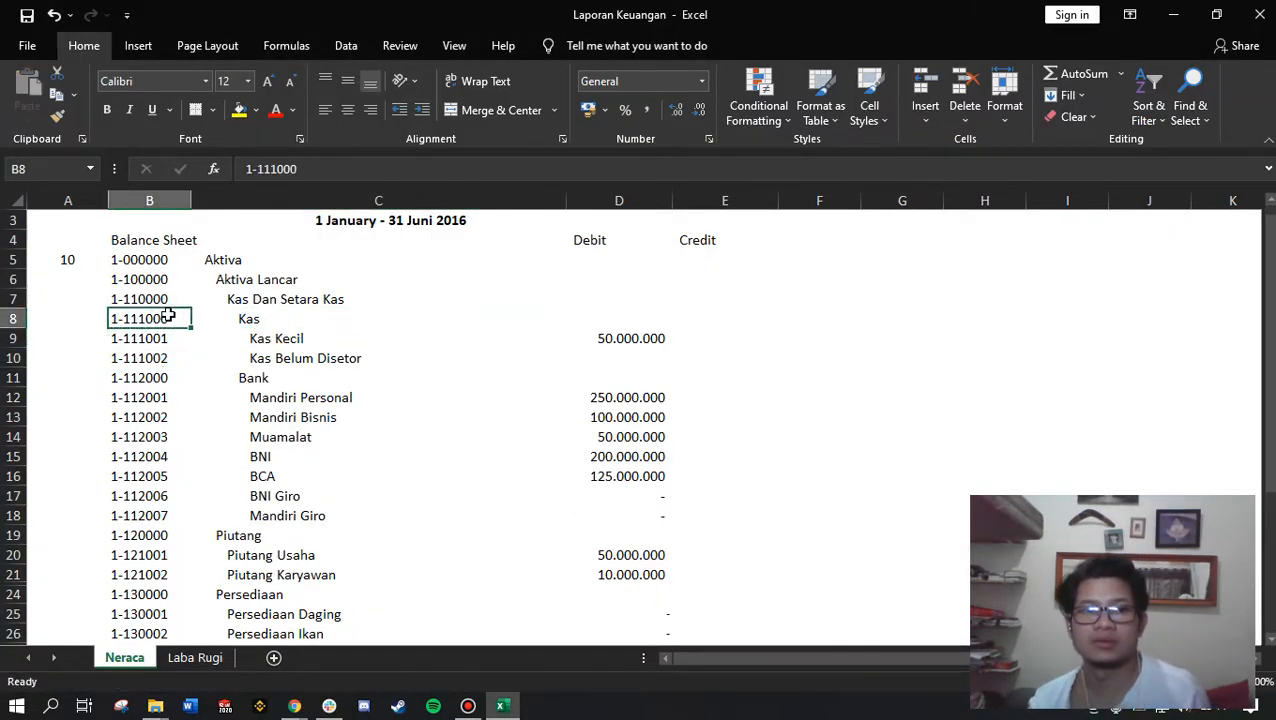
Search the accounts for 1-1 and look through the matching accounts.
{"action": "key", "text": "alt+Tab"}
{"action": "left_click", "coordinate": [323, 184]}
{"action": "type", "text": "1"}
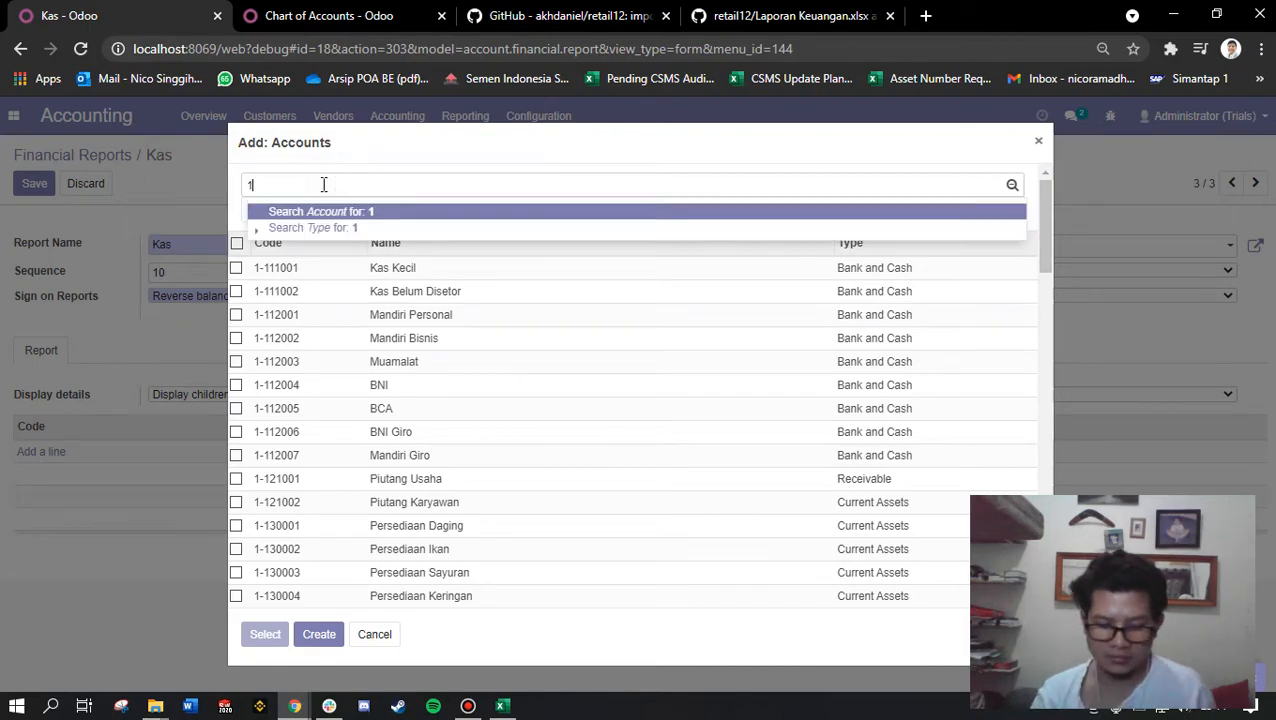
{"action": "type", "text": "-1"}
{"action": "key", "text": "Return"}
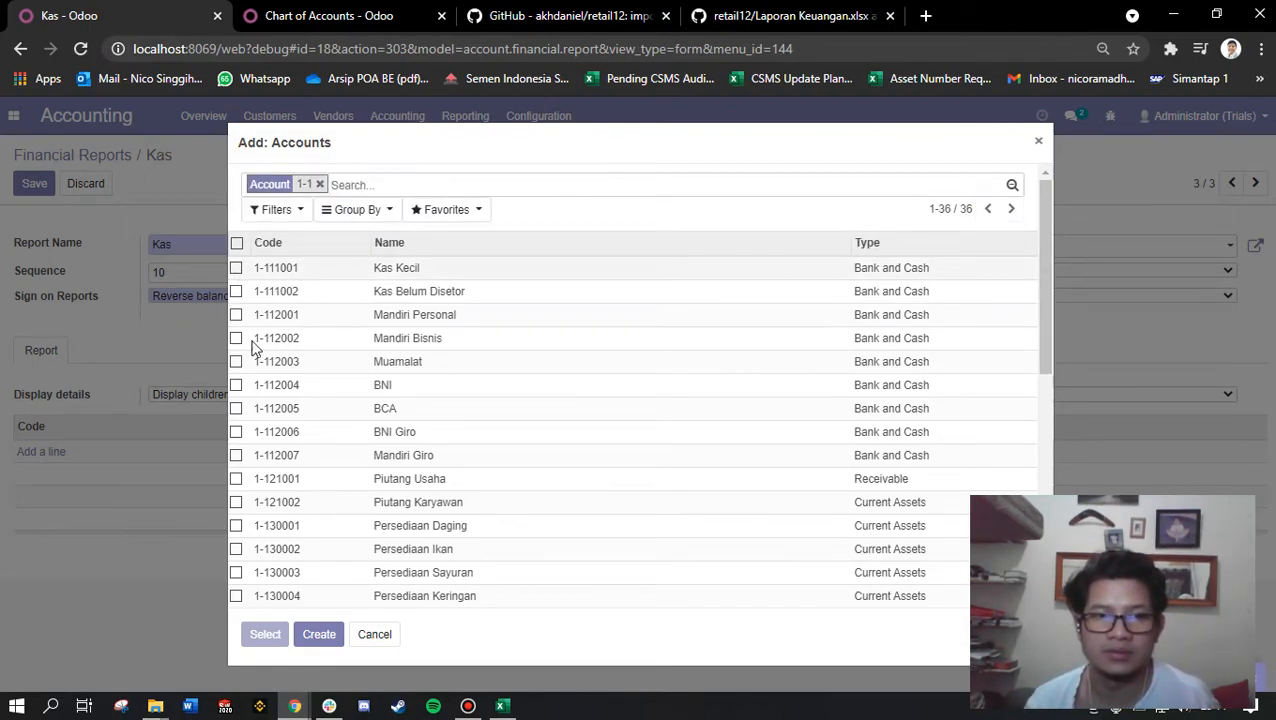
{"action": "scroll", "coordinate": [252, 345], "scroll_direction": "down", "scroll_amount": 4}
Check the Kas Kecil and Kas Belum Disetor entries under Kas in the Neraca sheet.
{"action": "key", "text": "alt+Tab"}
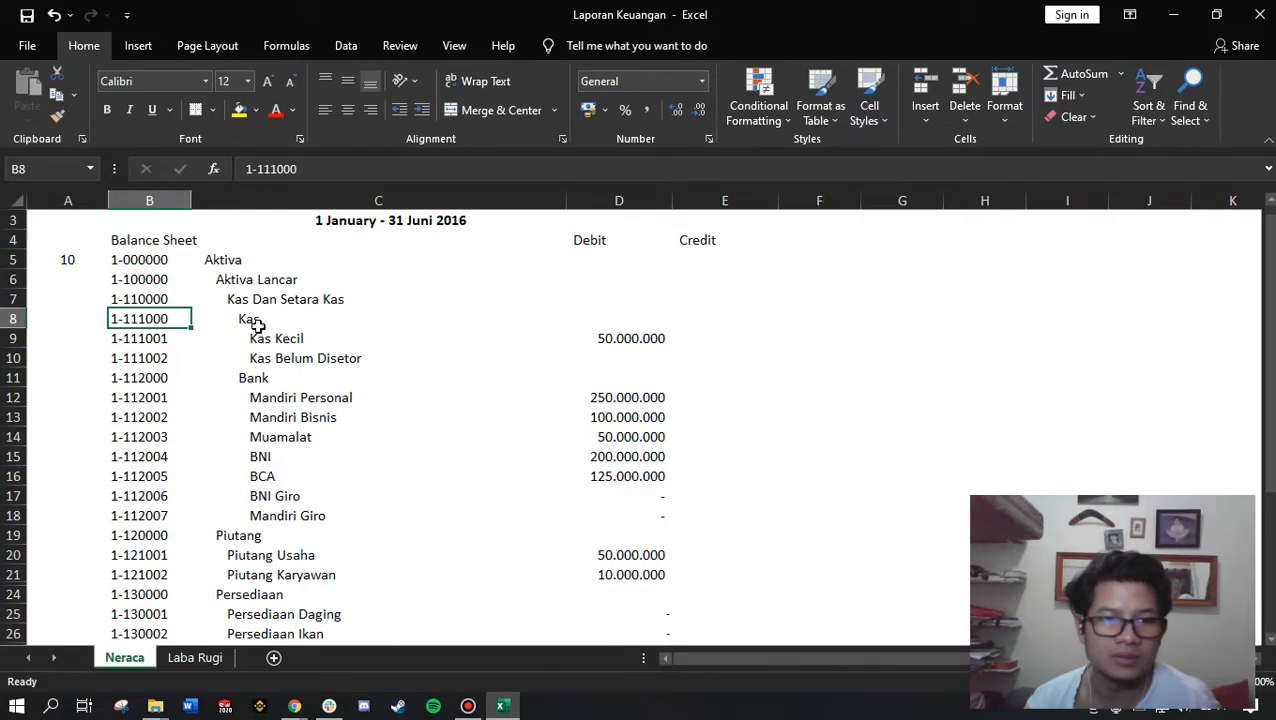
{"action": "left_click_drag", "start_coordinate": [265, 338], "coordinate": [271, 354]}
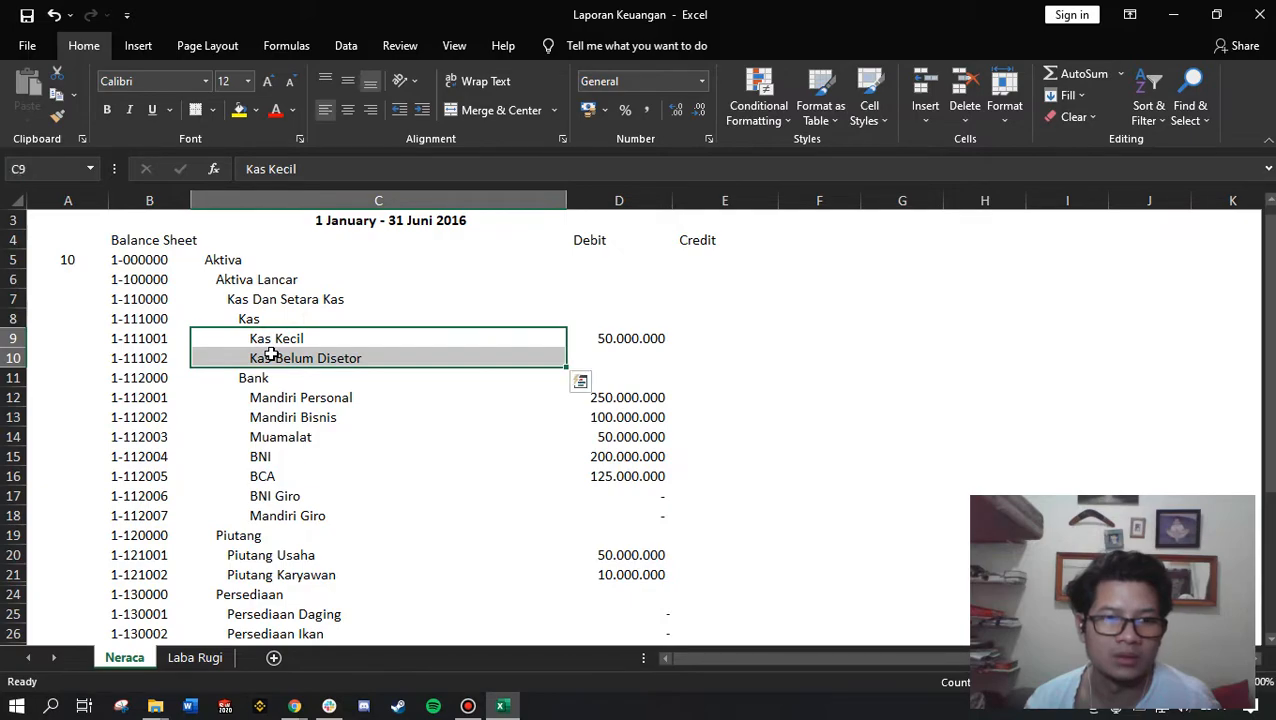
{"action": "key", "text": "alt+Tab"}
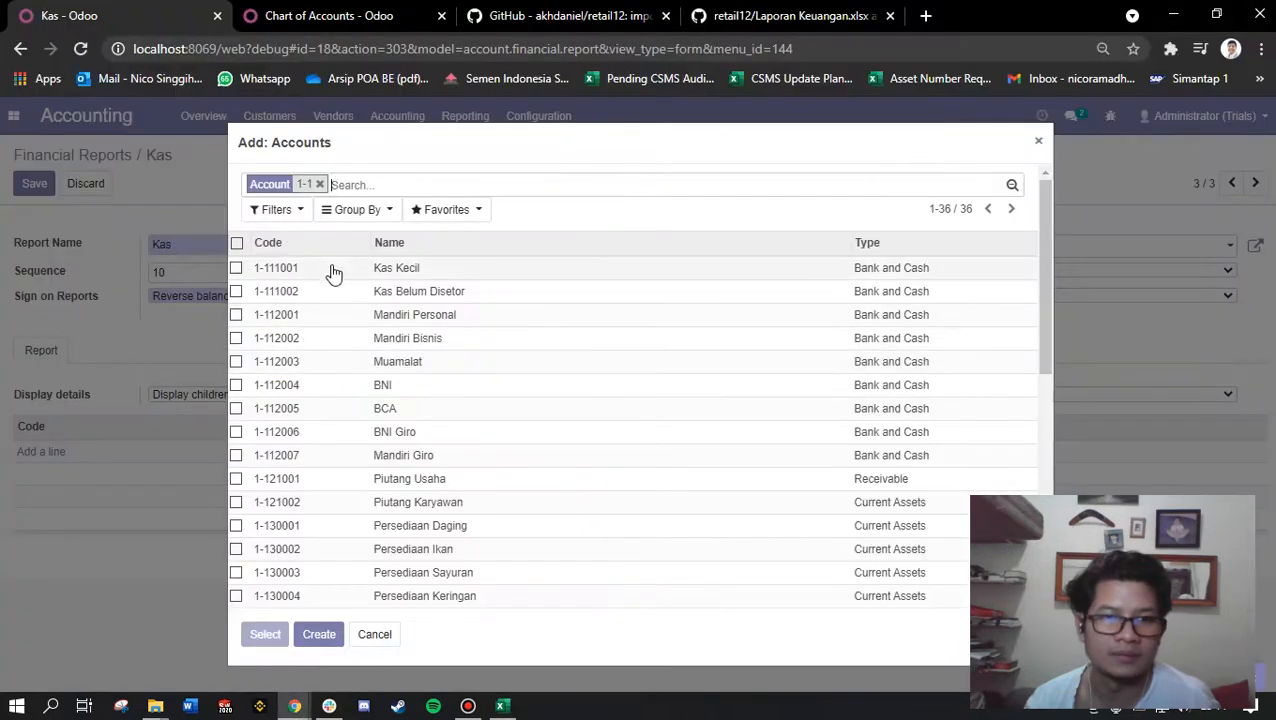
Assign all accounts matching 1-111, Kas Kecil and Kas Belum Disetor, to the Kas report and save it.
{"action": "type", "text": "1"}
{"action": "key", "text": "BackSpace"}
{"action": "left_click", "coordinate": [320, 184]}
{"action": "type", "text": "1-111"}
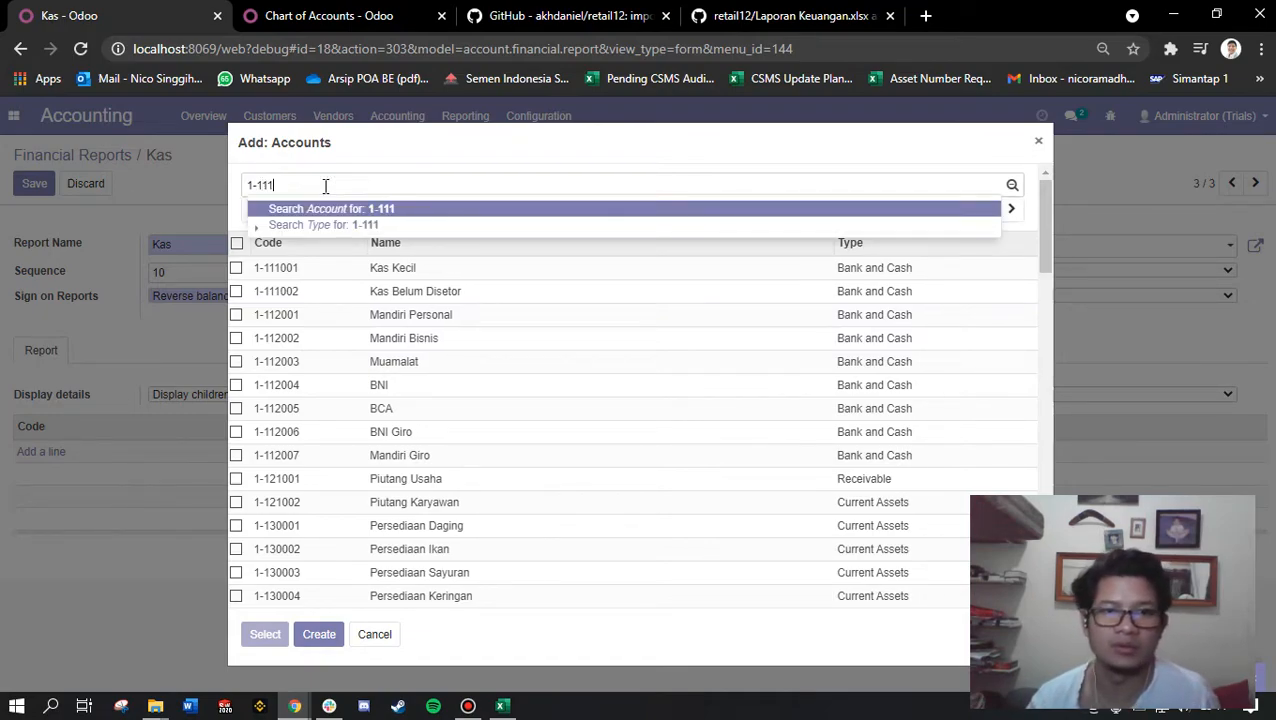
{"action": "key", "text": "Return"}
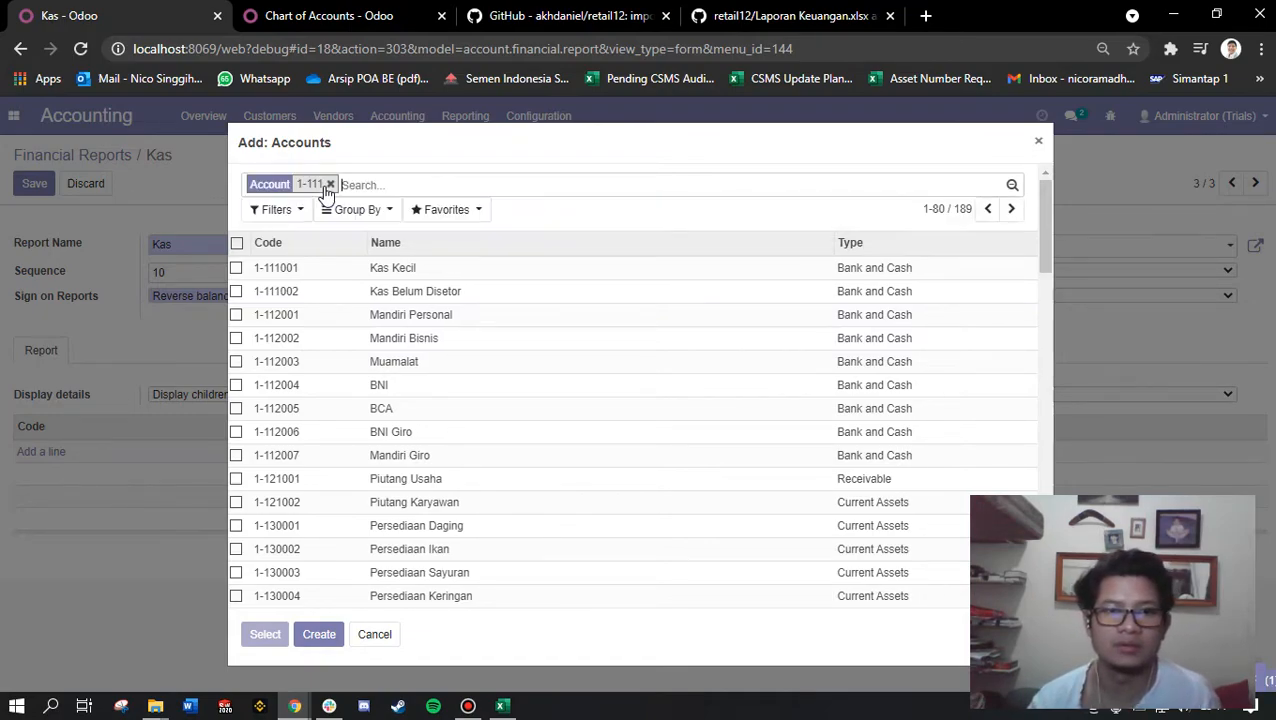
{"action": "left_click", "coordinate": [239, 243]}
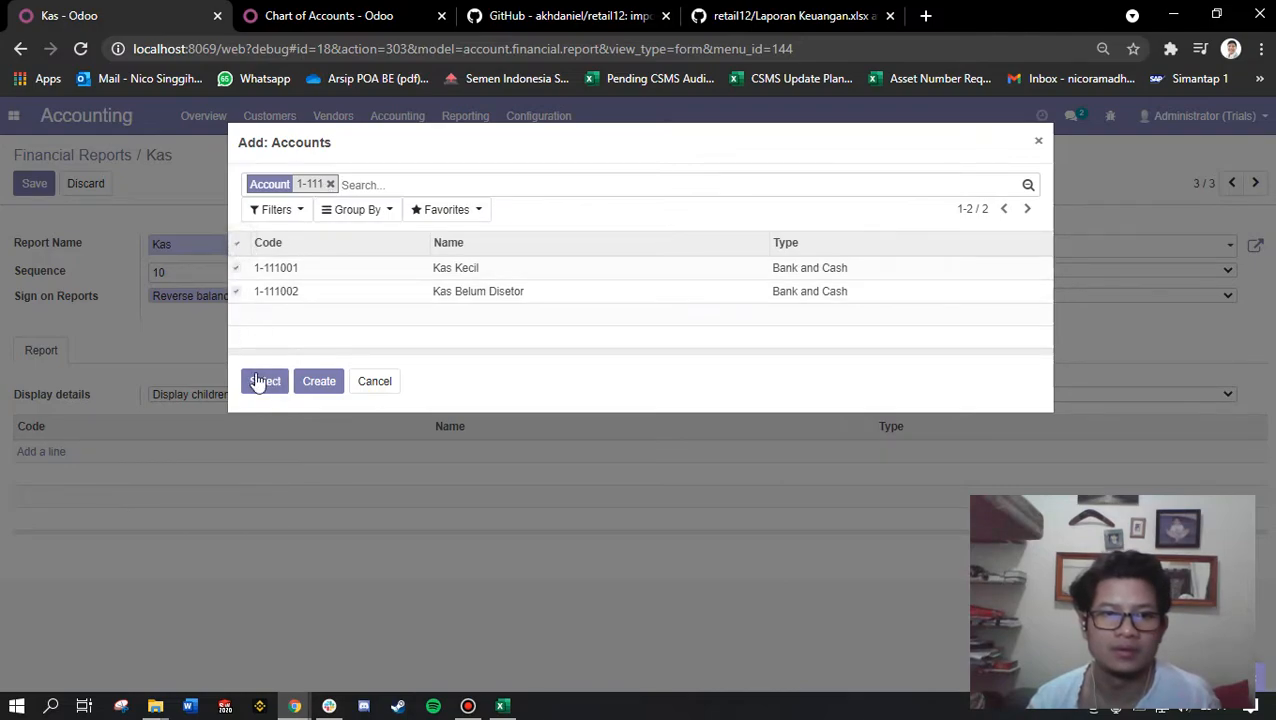
{"action": "left_click", "coordinate": [262, 381]}
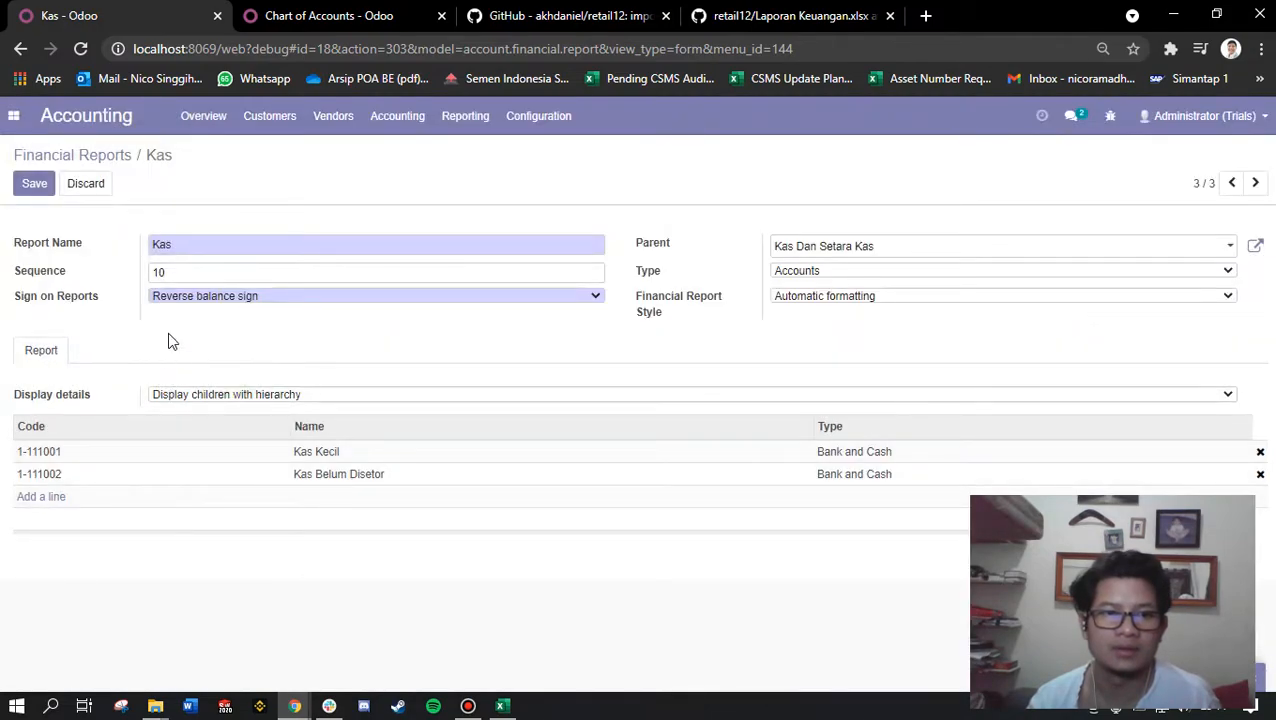
{"action": "left_click", "coordinate": [31, 184]}
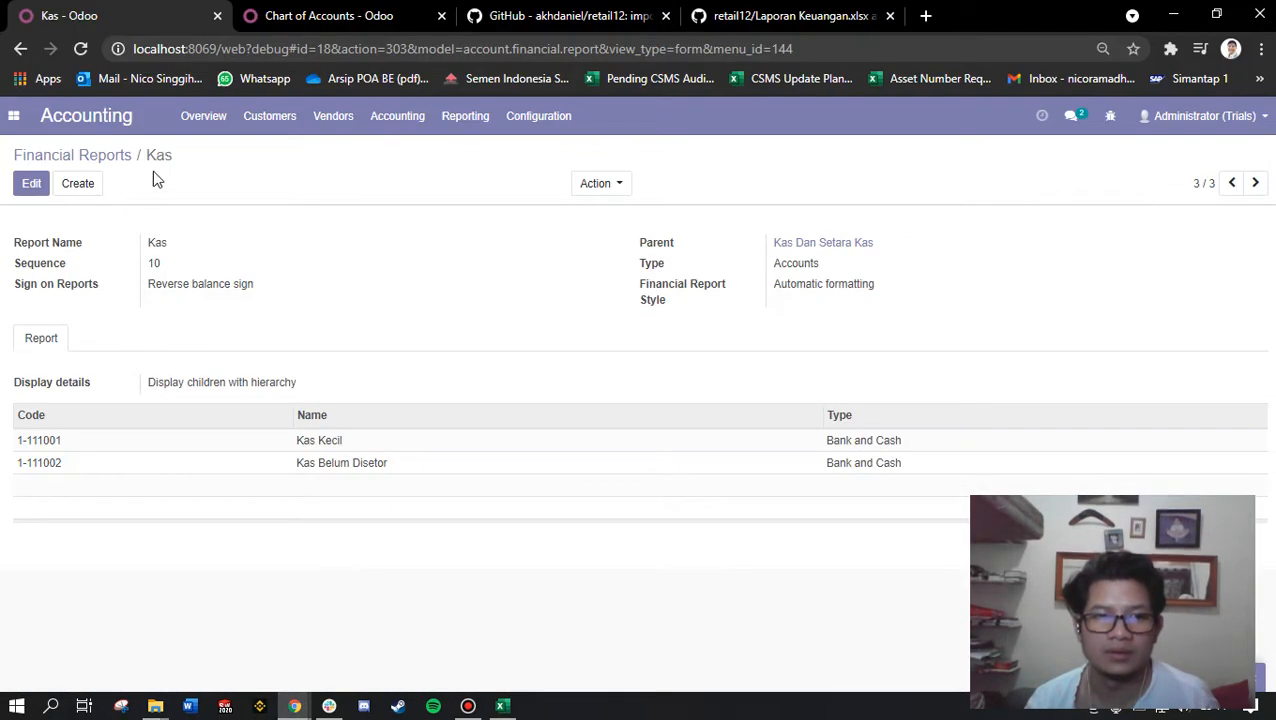
{"action": "left_click", "coordinate": [107, 158]}
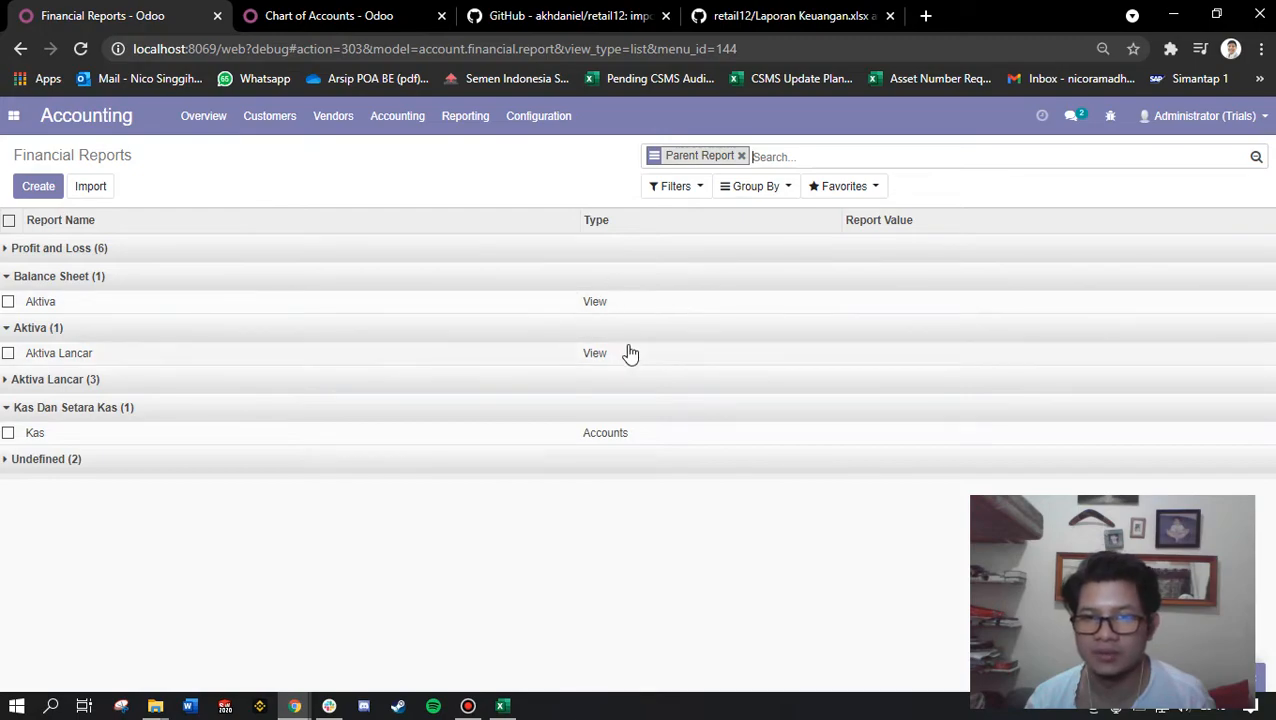
Print the Balance Sheet report for All Entries with the debit/credit columns displayed.
{"action": "left_click", "coordinate": [502, 706]}
{"action": "scroll", "coordinate": [520, 442], "scroll_direction": "down", "scroll_amount": 3}
{"action": "key", "text": "alt+Tab"}
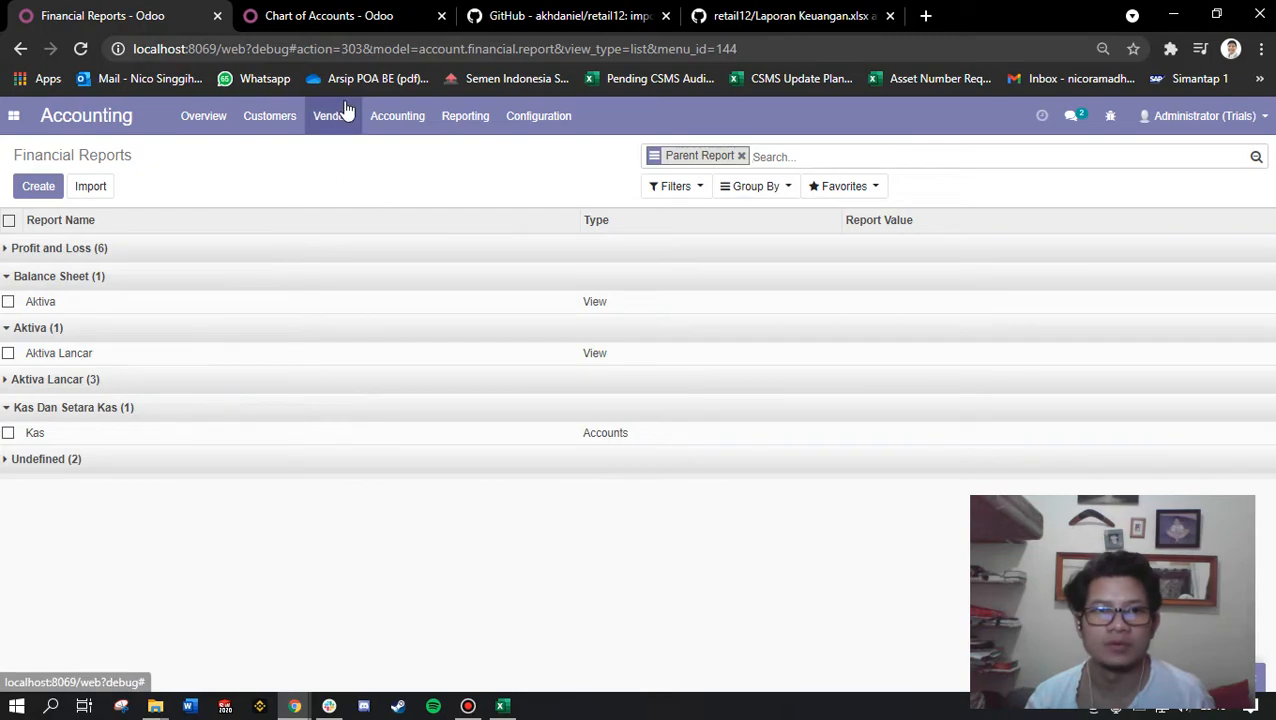
{"action": "left_click", "coordinate": [412, 130]}
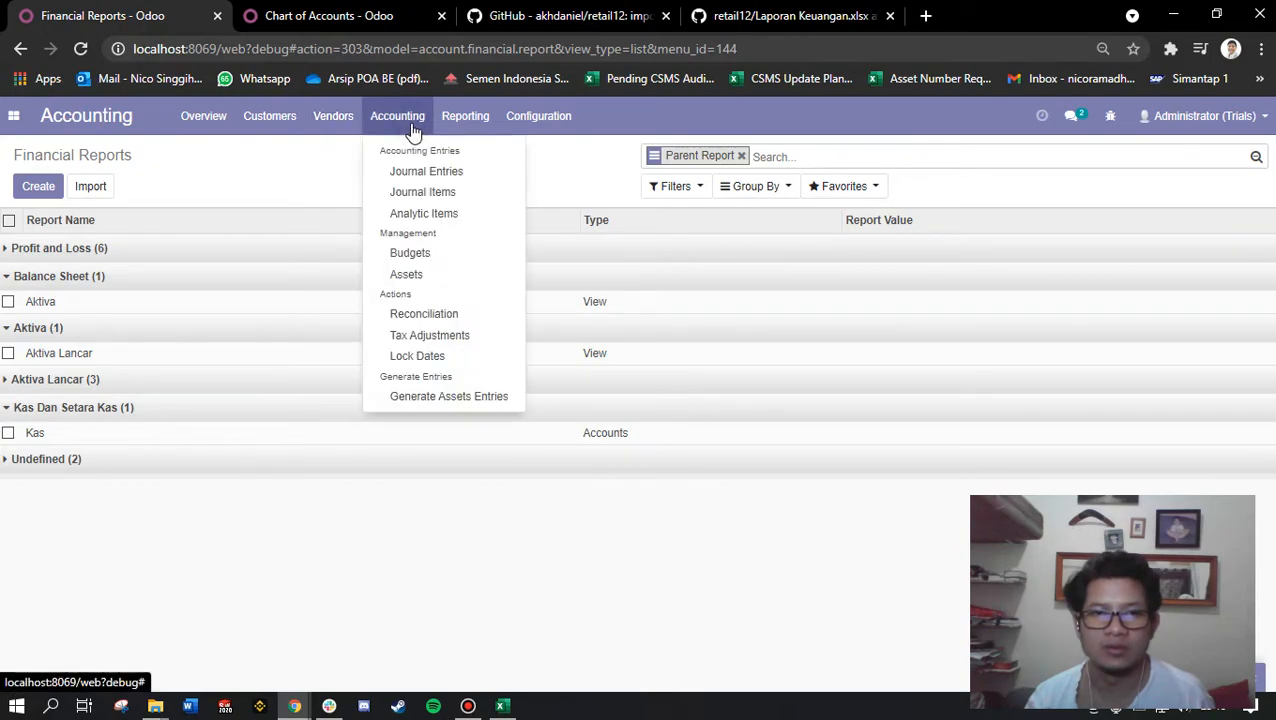
{"action": "left_click", "coordinate": [495, 118]}
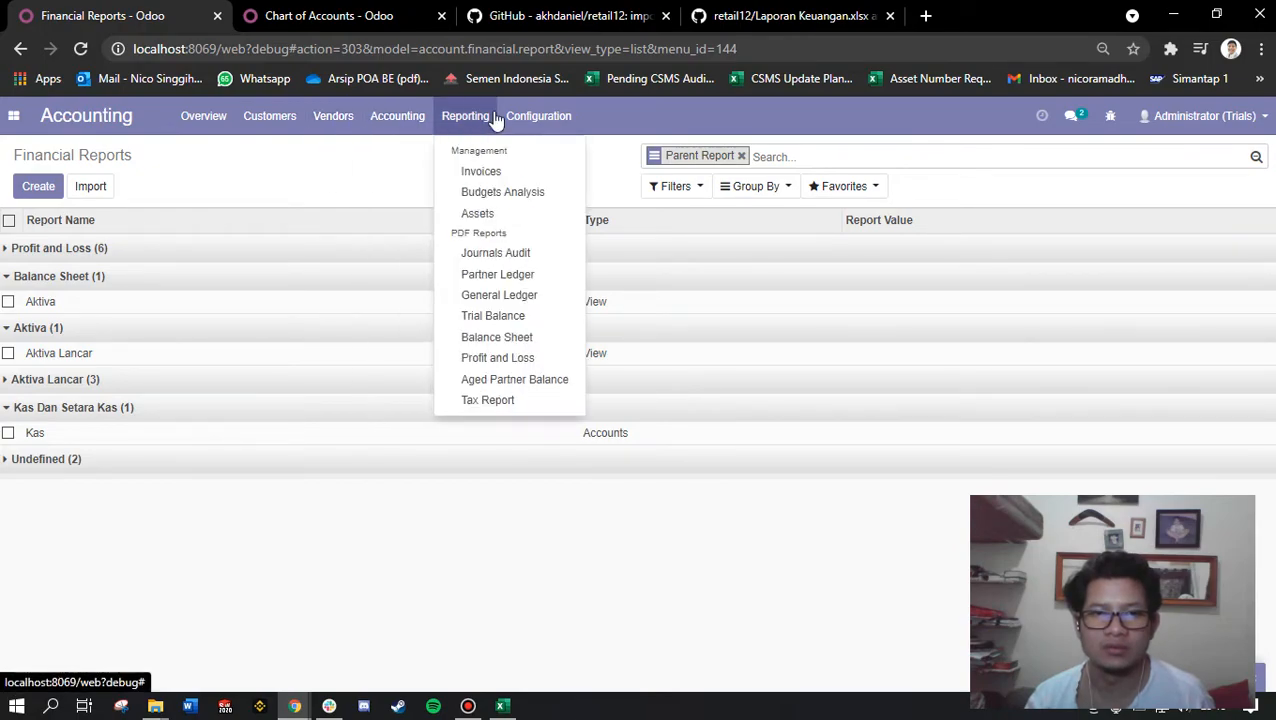
{"action": "left_click", "coordinate": [522, 340]}
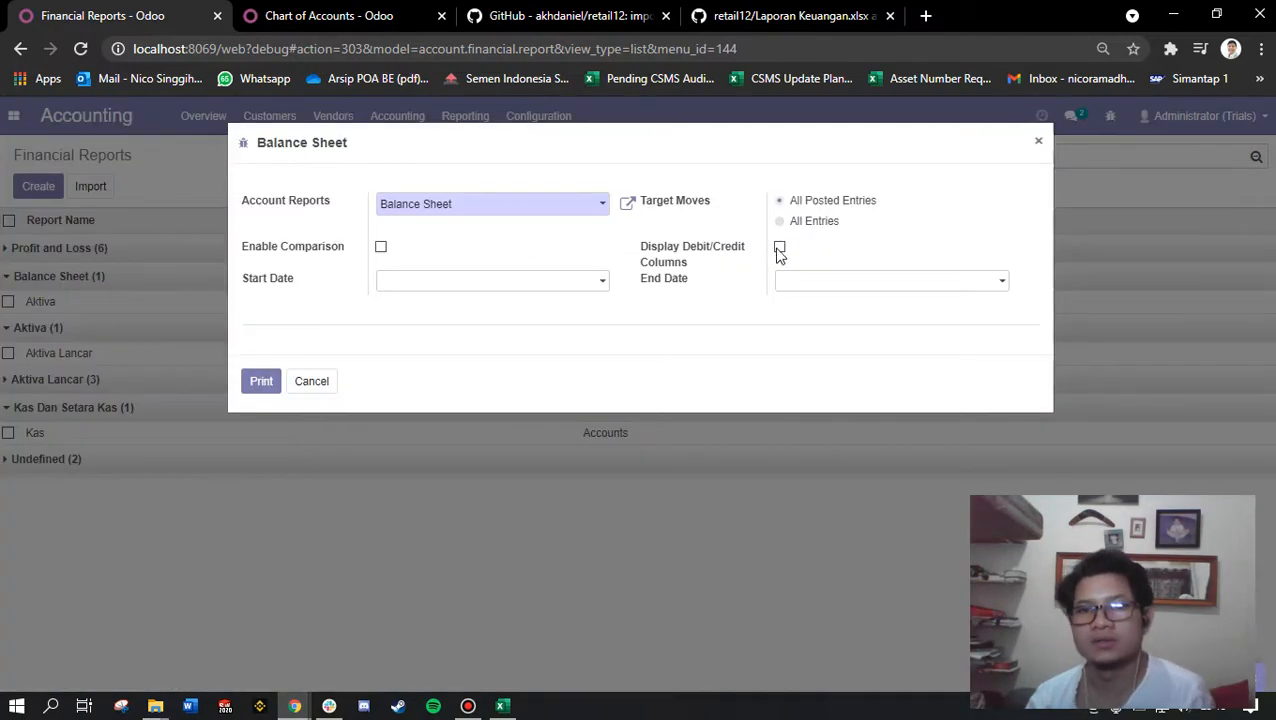
{"action": "left_click", "coordinate": [780, 221]}
{"action": "left_click", "coordinate": [779, 246]}
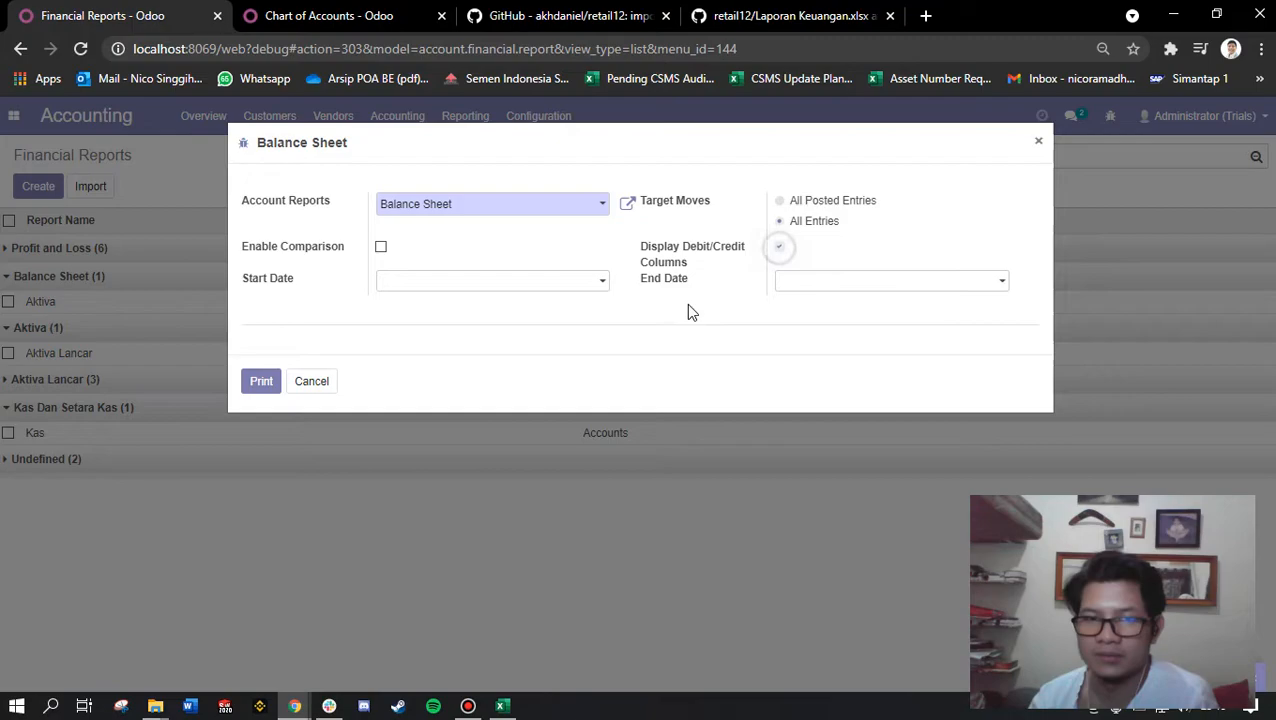
{"action": "left_click", "coordinate": [261, 381]}
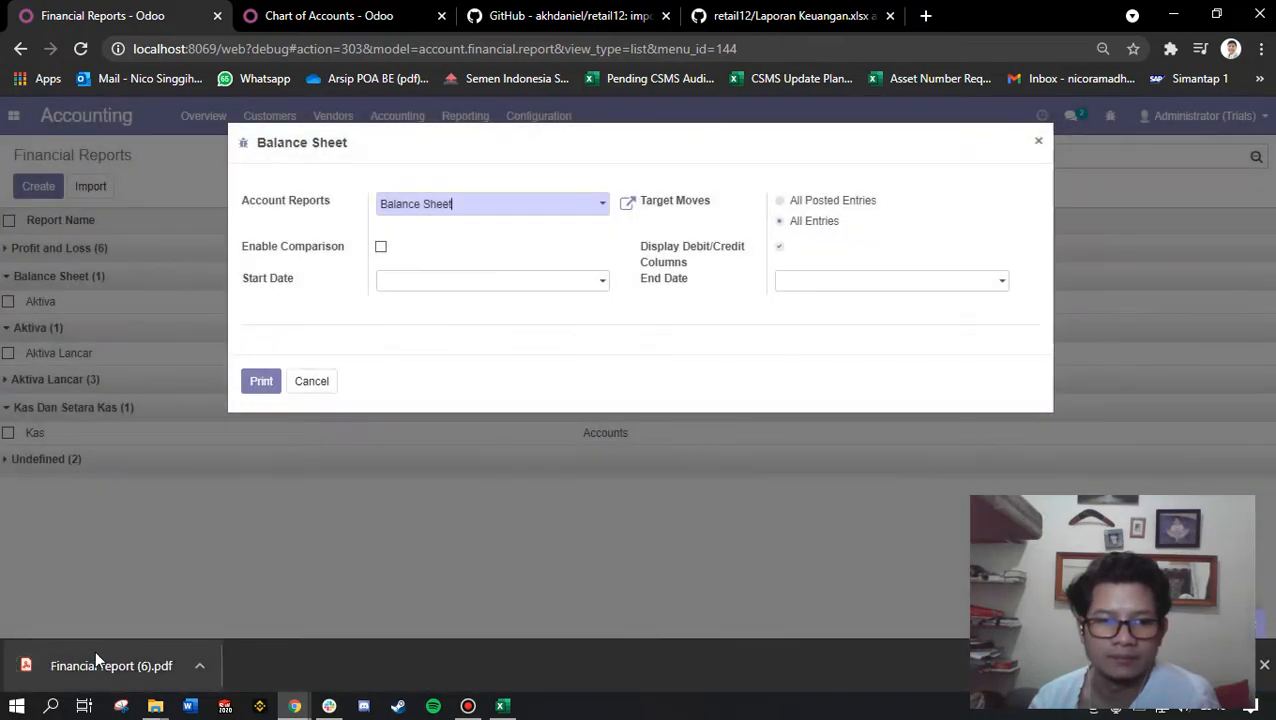
Open the printed Balance Sheet PDF and examine the hierarchy from Aktiva and Aktiva Lancar down to Kas Kecil.
{"action": "left_click", "coordinate": [100, 660]}
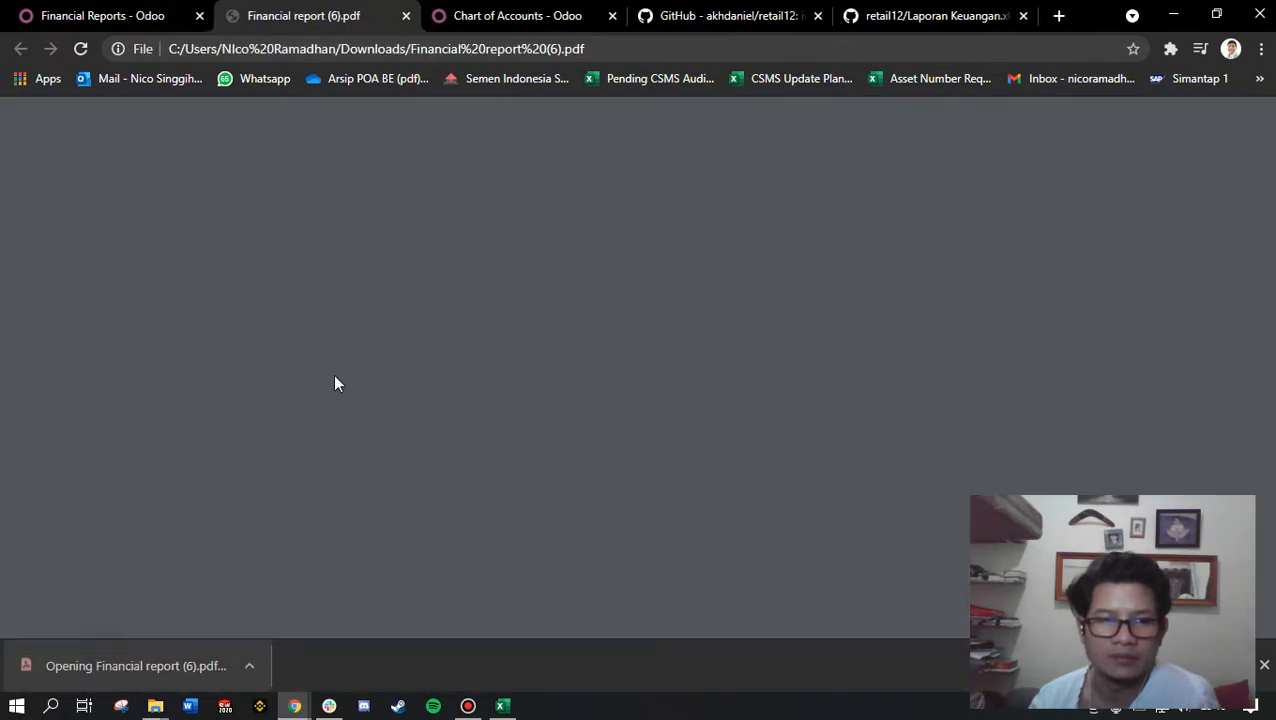
{"action": "scroll", "coordinate": [480, 345], "scroll_direction": "down", "scroll_amount": 2}
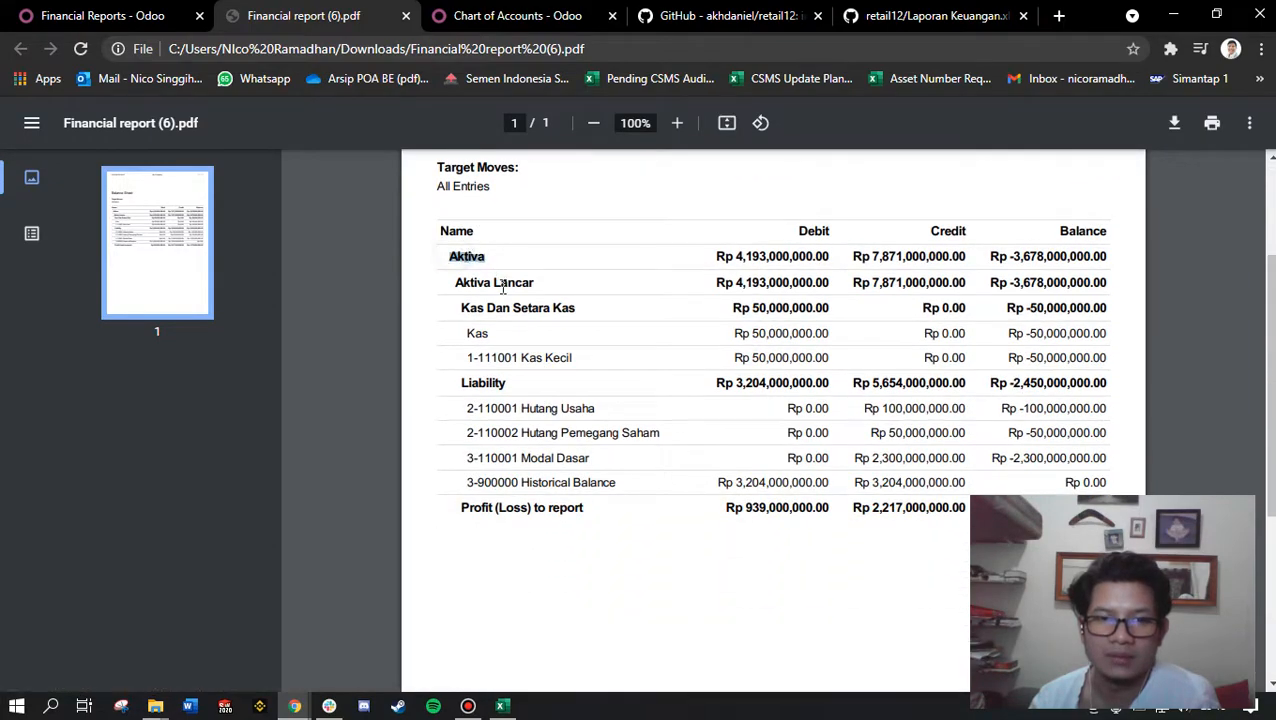
{"action": "left_click_drag", "start_coordinate": [456, 302], "coordinate": [550, 310]}
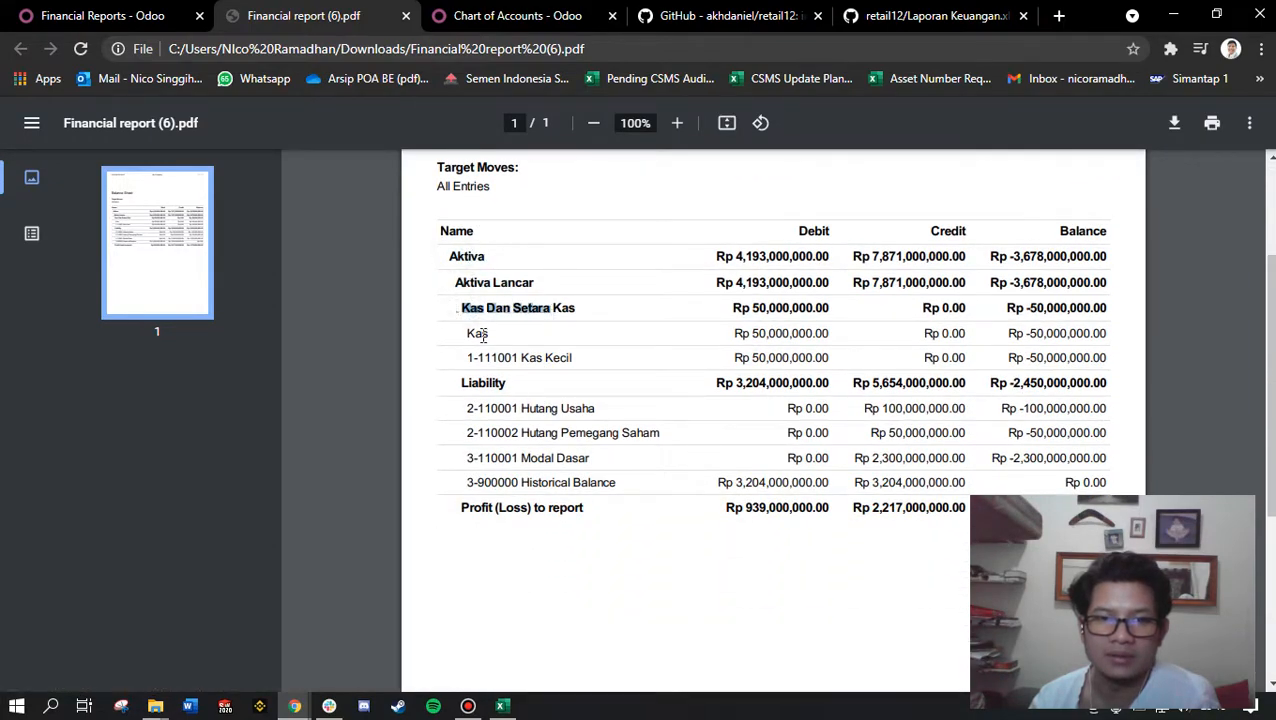
{"action": "left_click_drag", "start_coordinate": [460, 326], "coordinate": [574, 358]}
{"action": "left_click", "coordinate": [470, 270]}
{"action": "left_click", "coordinate": [467, 257]}
{"action": "left_click", "coordinate": [474, 286]}
{"action": "left_click", "coordinate": [547, 285]}
{"action": "left_click_drag", "start_coordinate": [455, 282], "coordinate": [539, 289]}
{"action": "left_click_drag", "start_coordinate": [460, 310], "coordinate": [575, 311]}
{"action": "left_click", "coordinate": [578, 335]}
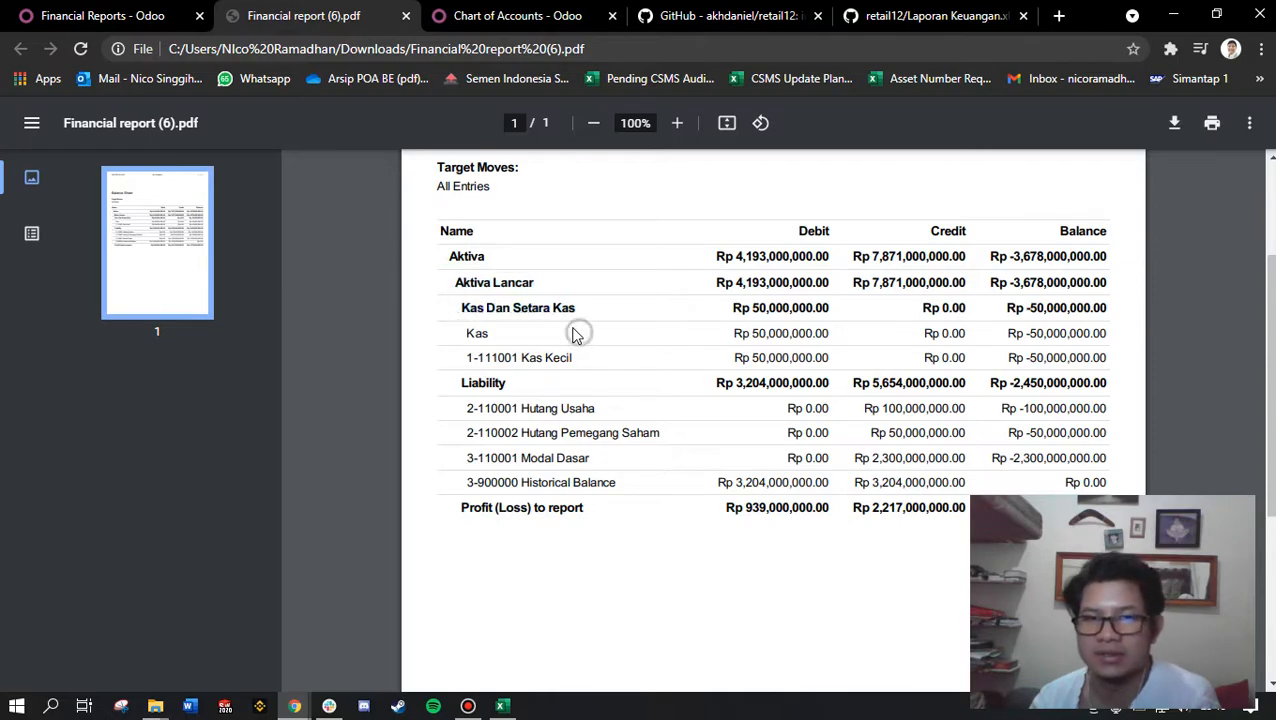
Place the Neraca sheet in Excel side by side with the Balance Sheet PDF in the browser.
{"action": "left_click", "coordinate": [502, 706]}
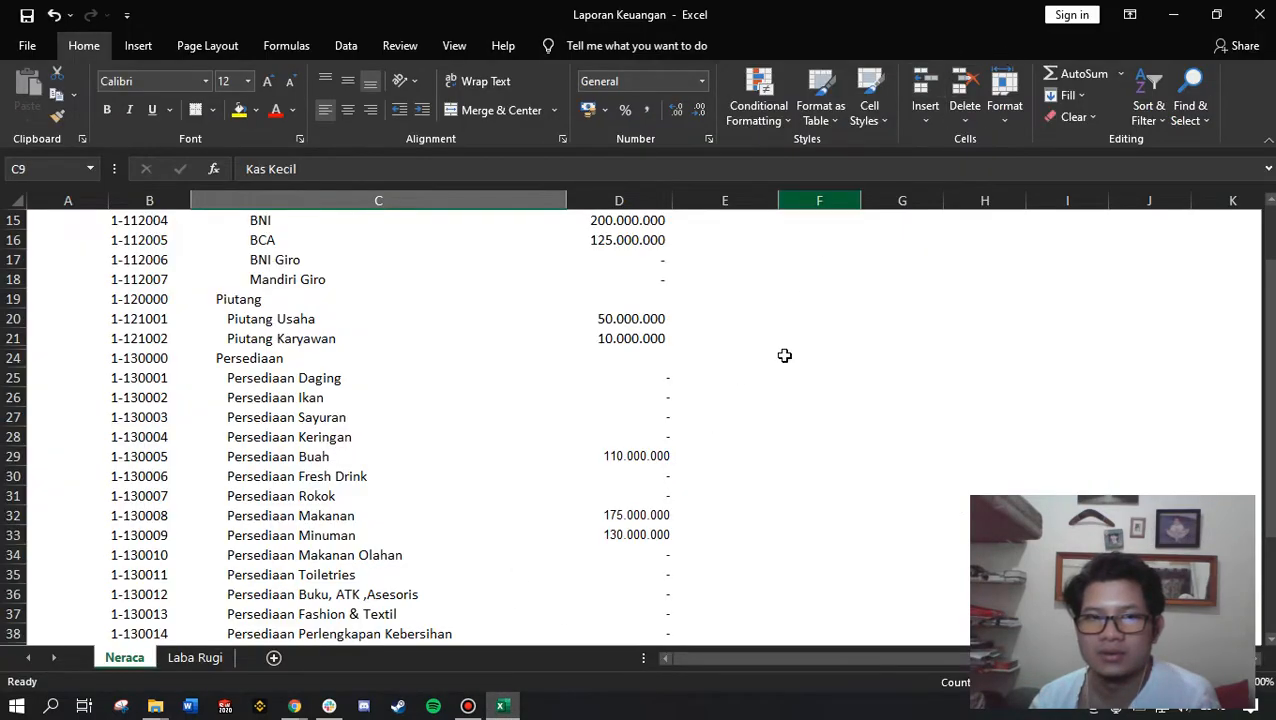
{"action": "scroll", "coordinate": [784, 355], "scroll_direction": "up", "scroll_amount": 5}
{"action": "left_click_drag", "start_coordinate": [560, 14], "coordinate": [514, 136]}
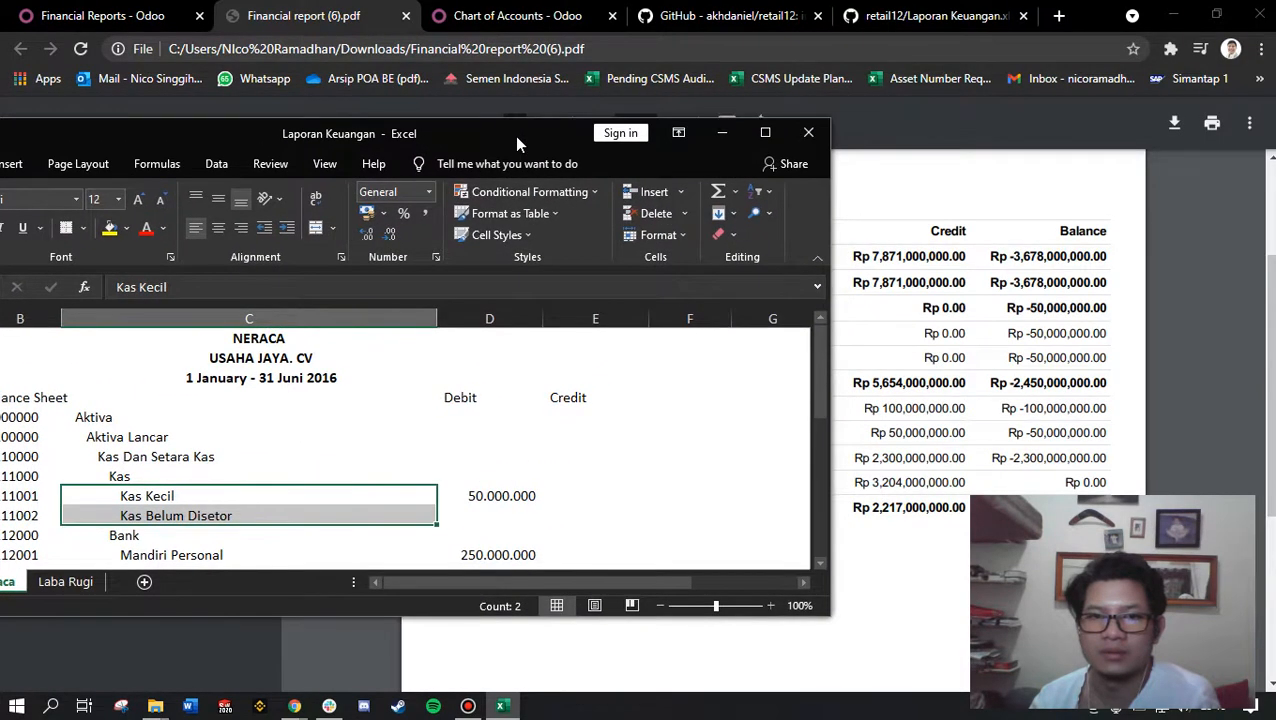
{"action": "left_click_drag", "start_coordinate": [832, 297], "coordinate": [526, 290]}
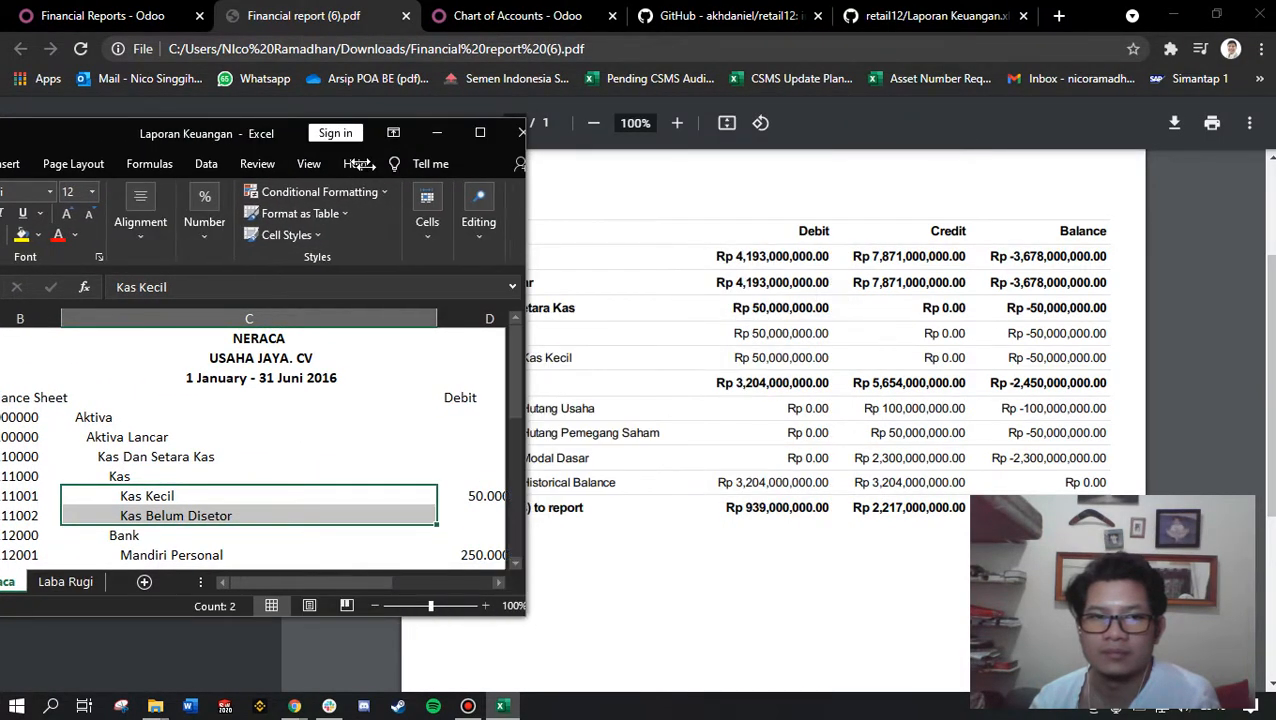
{"action": "left_click_drag", "start_coordinate": [239, 142], "coordinate": [245, 78]}
{"action": "left_click_drag", "start_coordinate": [412, 551], "coordinate": [400, 700]}
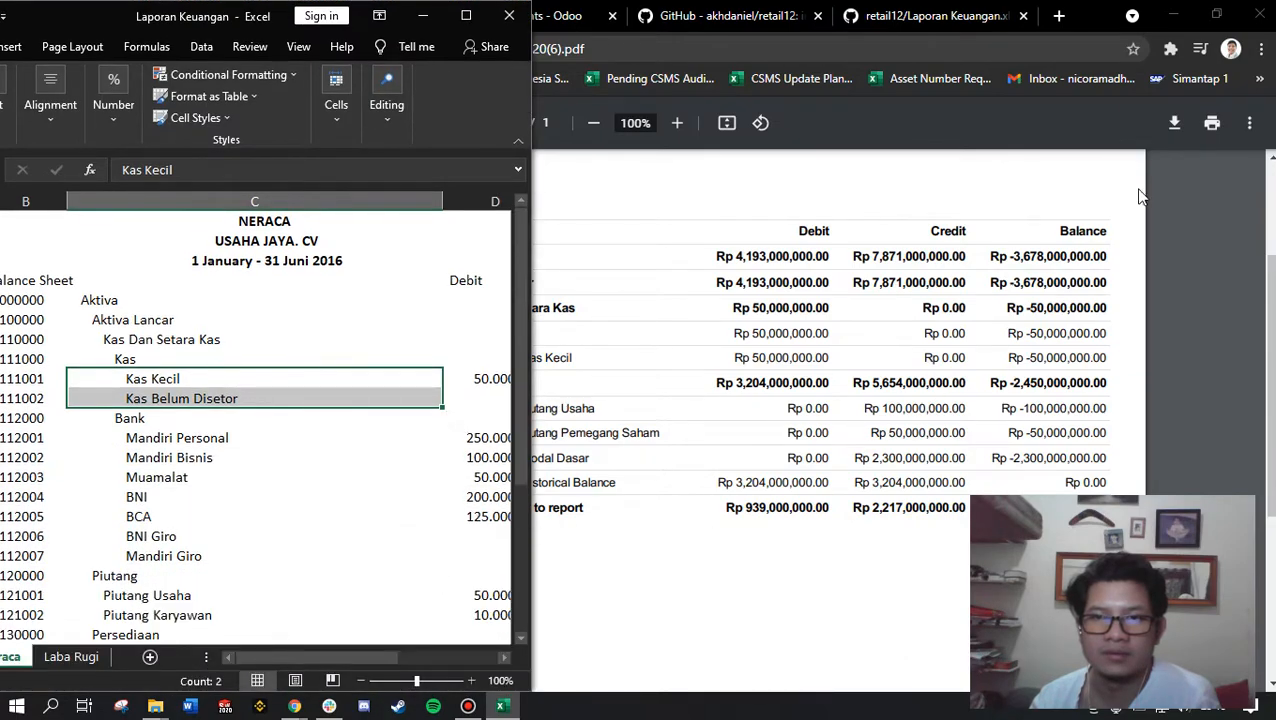
{"action": "left_click", "coordinate": [1140, 196]}
{"action": "key", "text": "super+Right"}
{"action": "left_click", "coordinate": [188, 139]}
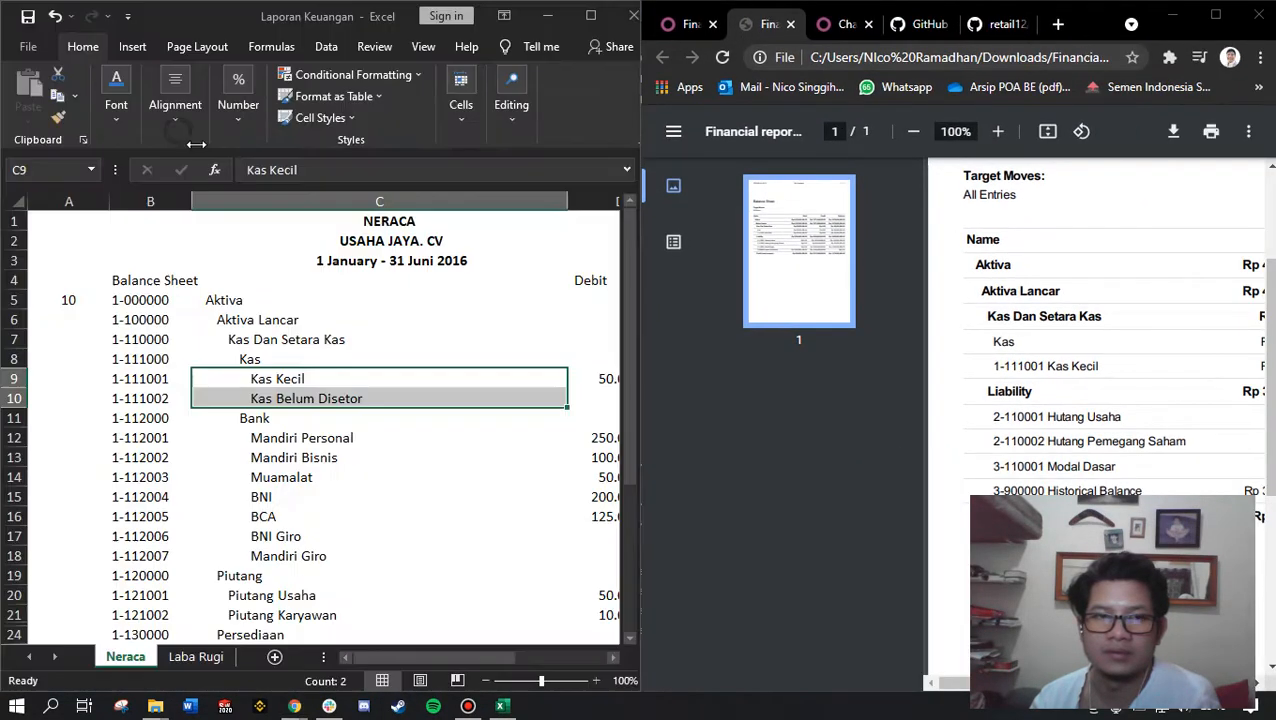
Adjust the split between the windows and compare the Neraca debit amounts with those in the Balance Sheet PDF.
{"action": "left_click", "coordinate": [1033, 385]}
{"action": "scroll", "coordinate": [1033, 391], "scroll_direction": "right", "scroll_amount": 2}
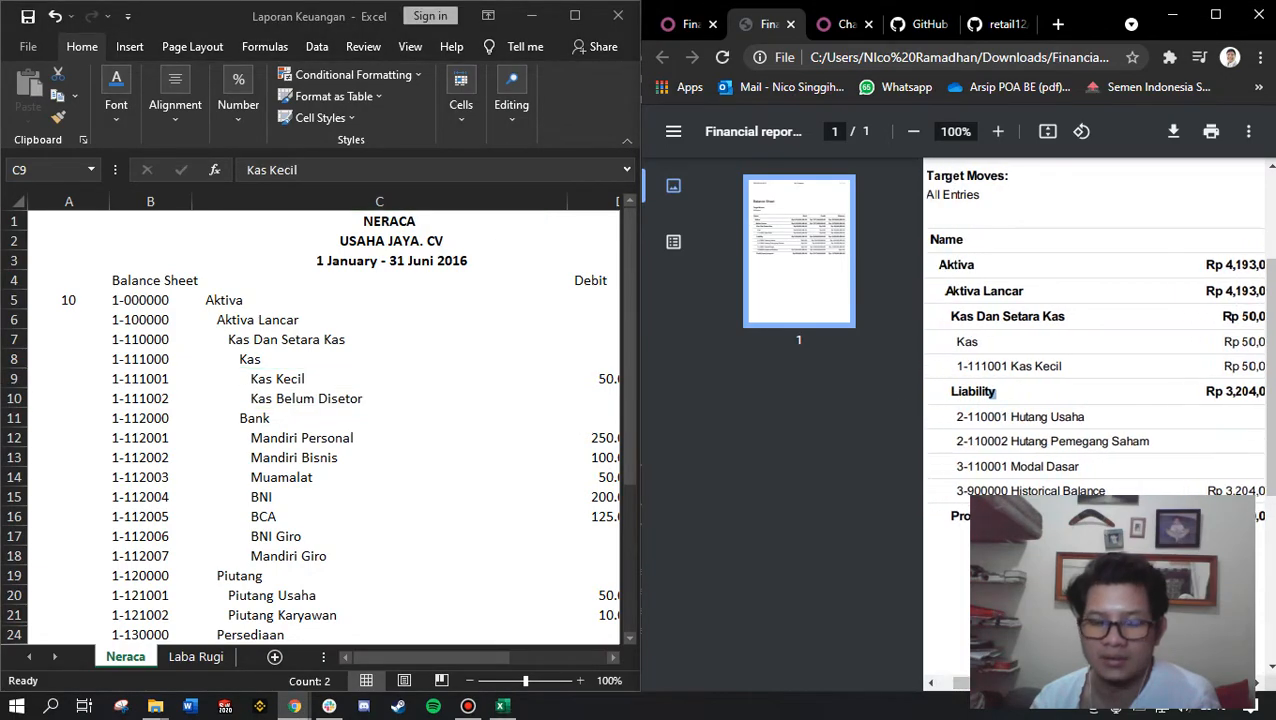
{"action": "scroll", "coordinate": [1031, 489], "scroll_direction": "down", "scroll_amount": 1}
{"action": "left_click_drag", "start_coordinate": [640, 232], "coordinate": [396, 300]}
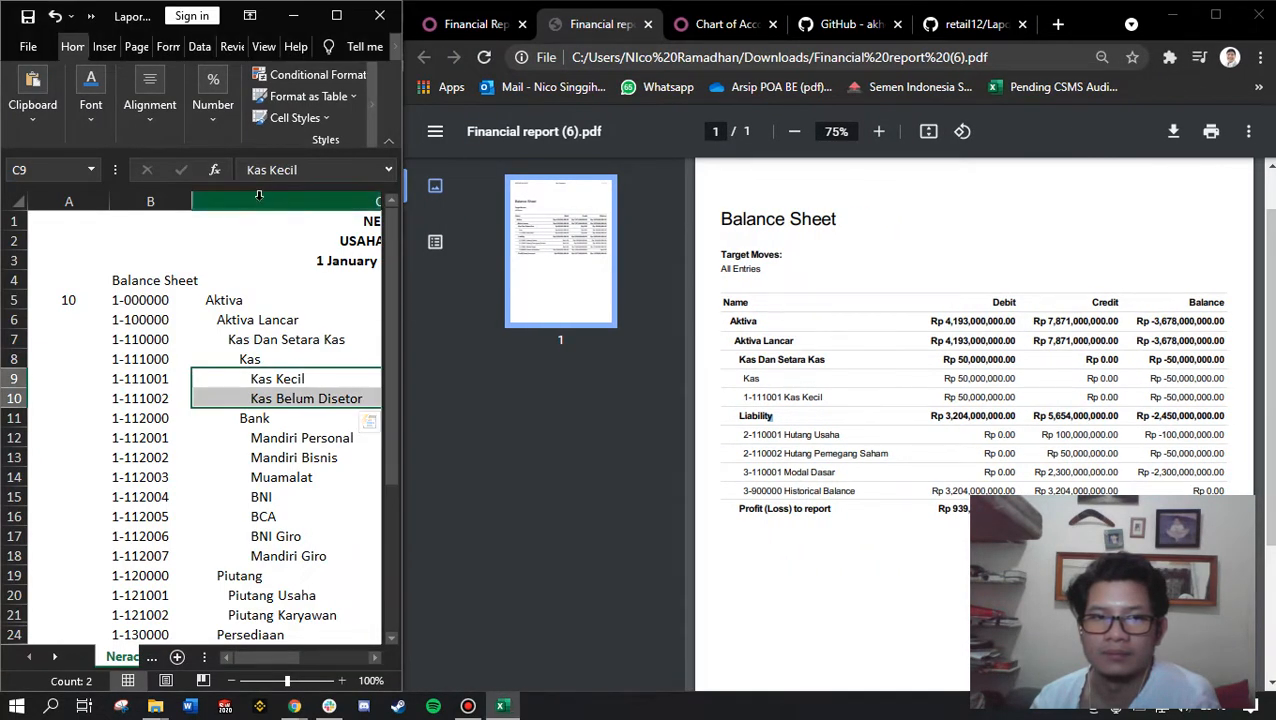
{"action": "left_click_drag", "start_coordinate": [403, 95], "coordinate": [621, 120]}
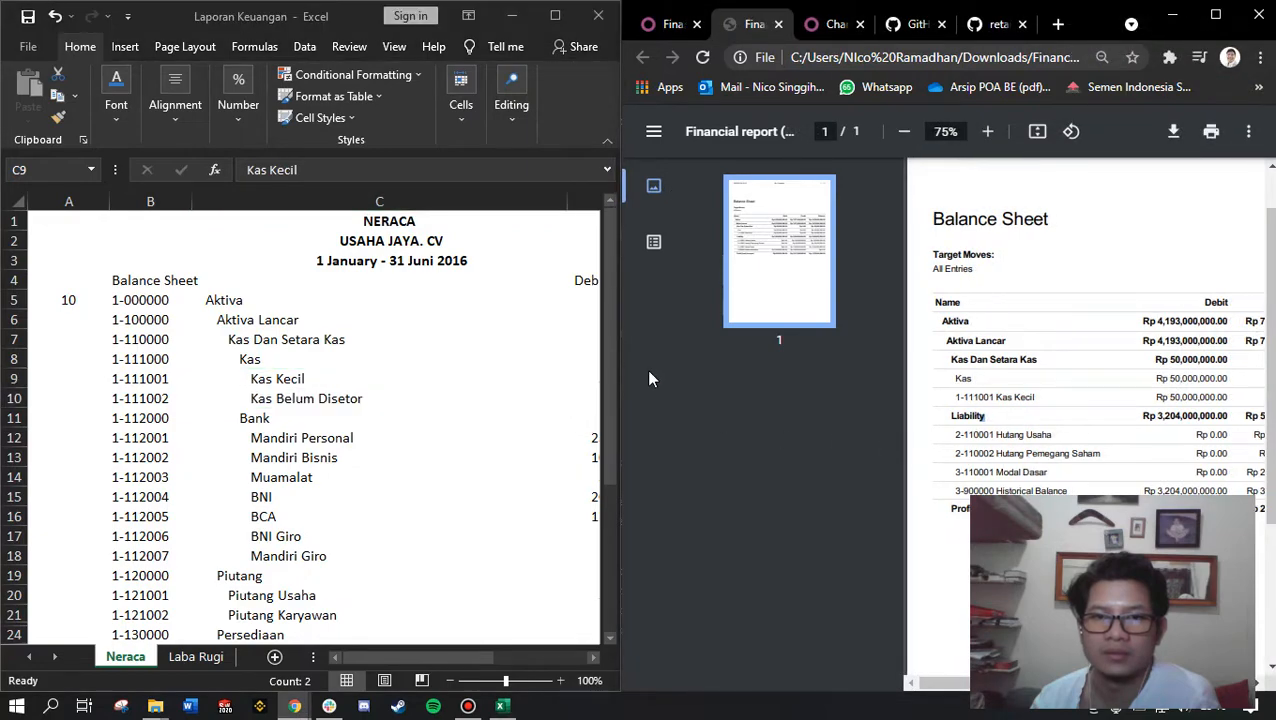
{"action": "left_click_drag", "start_coordinate": [620, 360], "coordinate": [536, 368]}
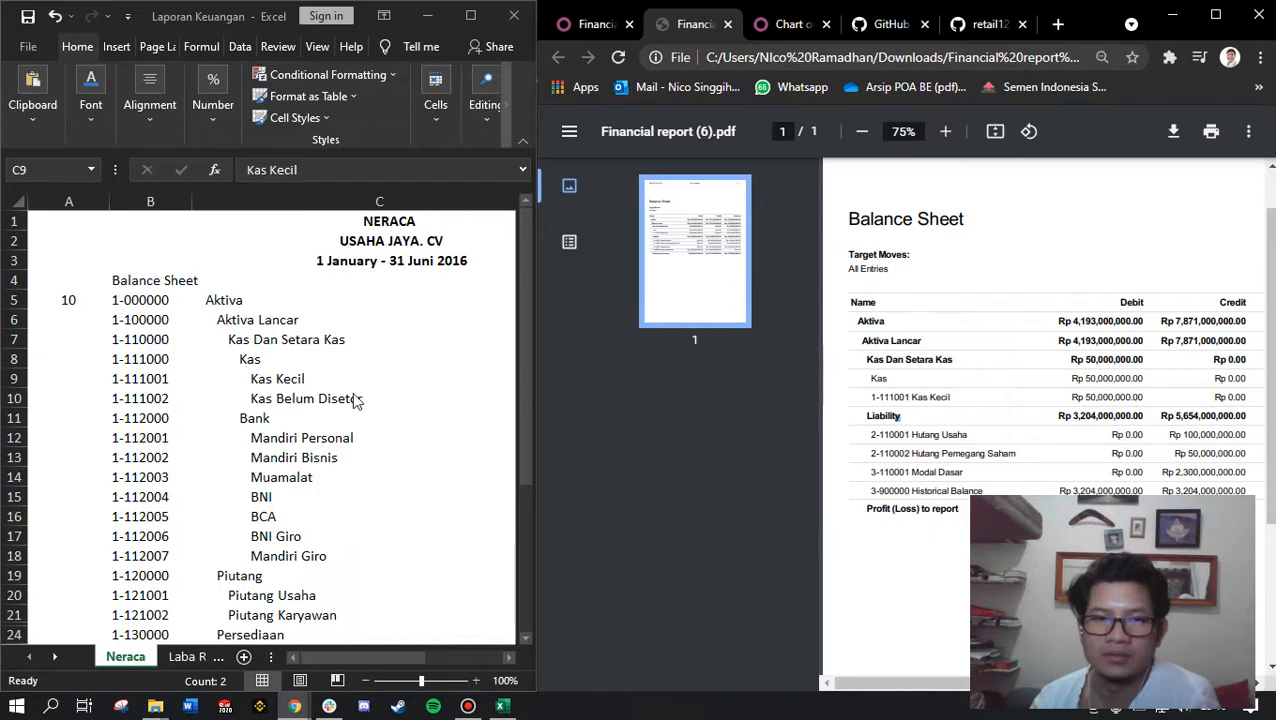
{"action": "left_click_drag", "start_coordinate": [358, 657], "coordinate": [455, 674]}
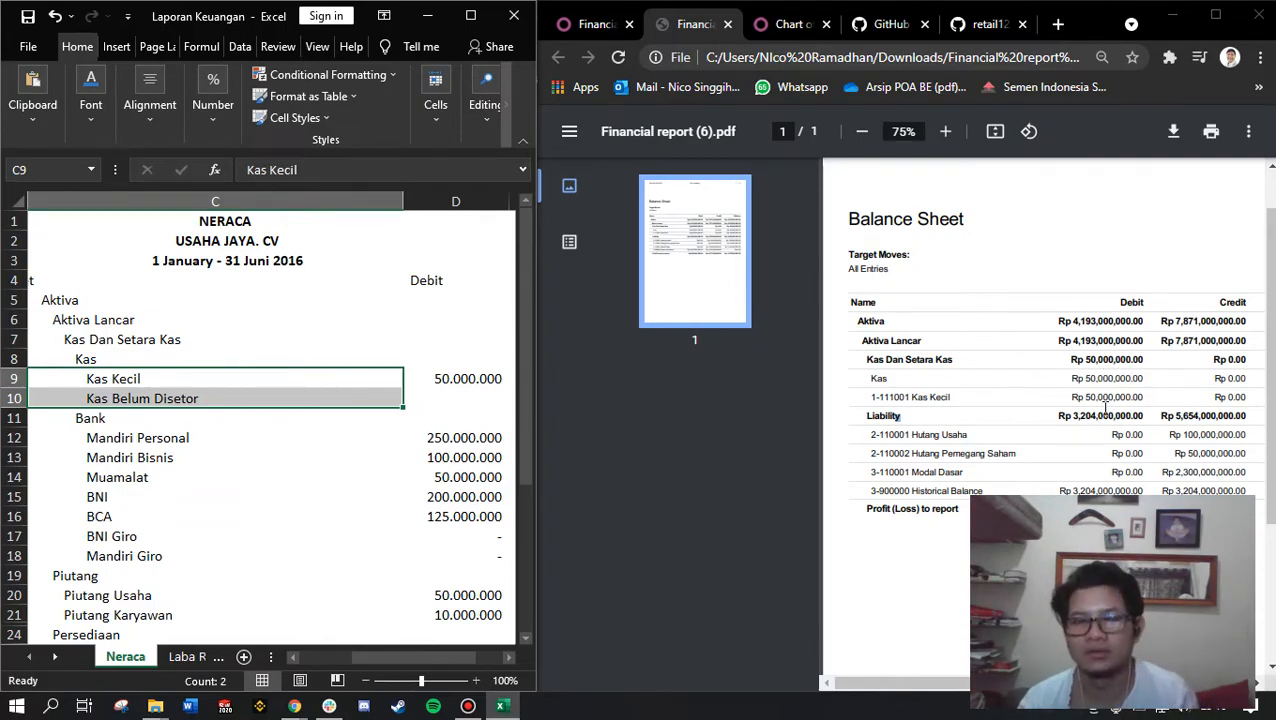
Restore the browser to full size and return to the Financial Reports list, closing the Balance Sheet print options.
{"action": "left_click", "coordinate": [1215, 15]}
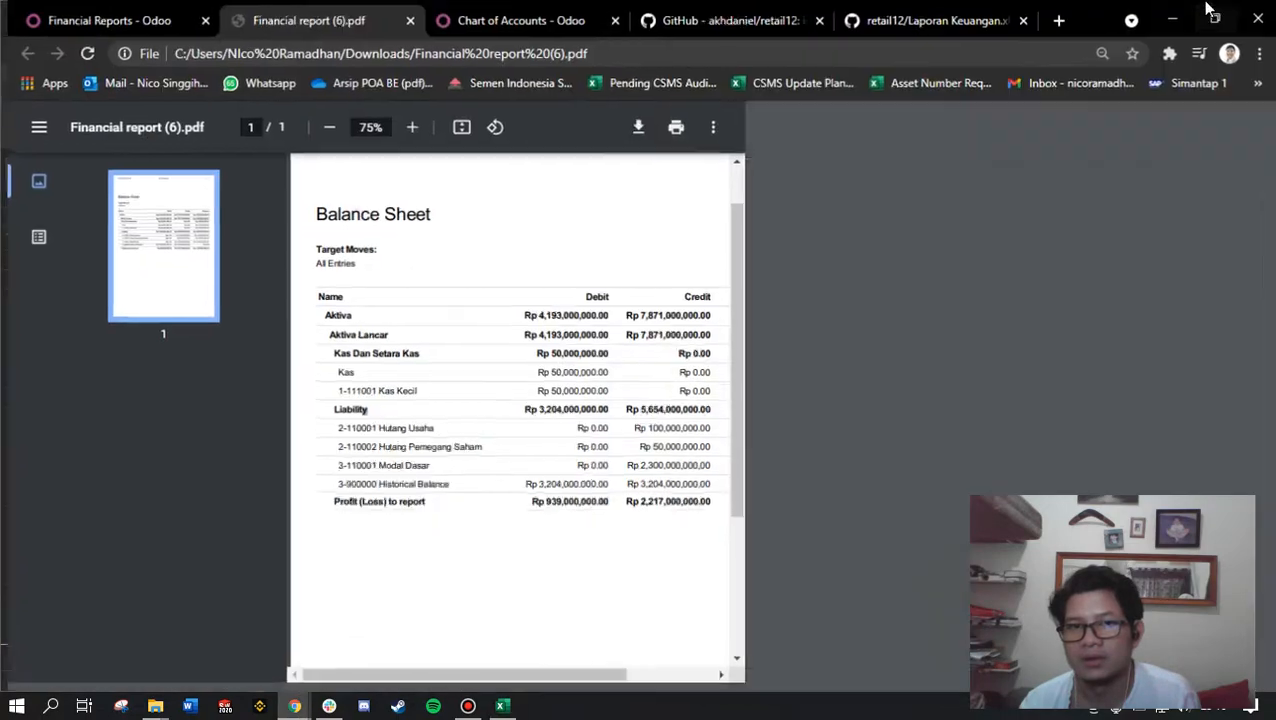
{"action": "left_click", "coordinate": [105, 15]}
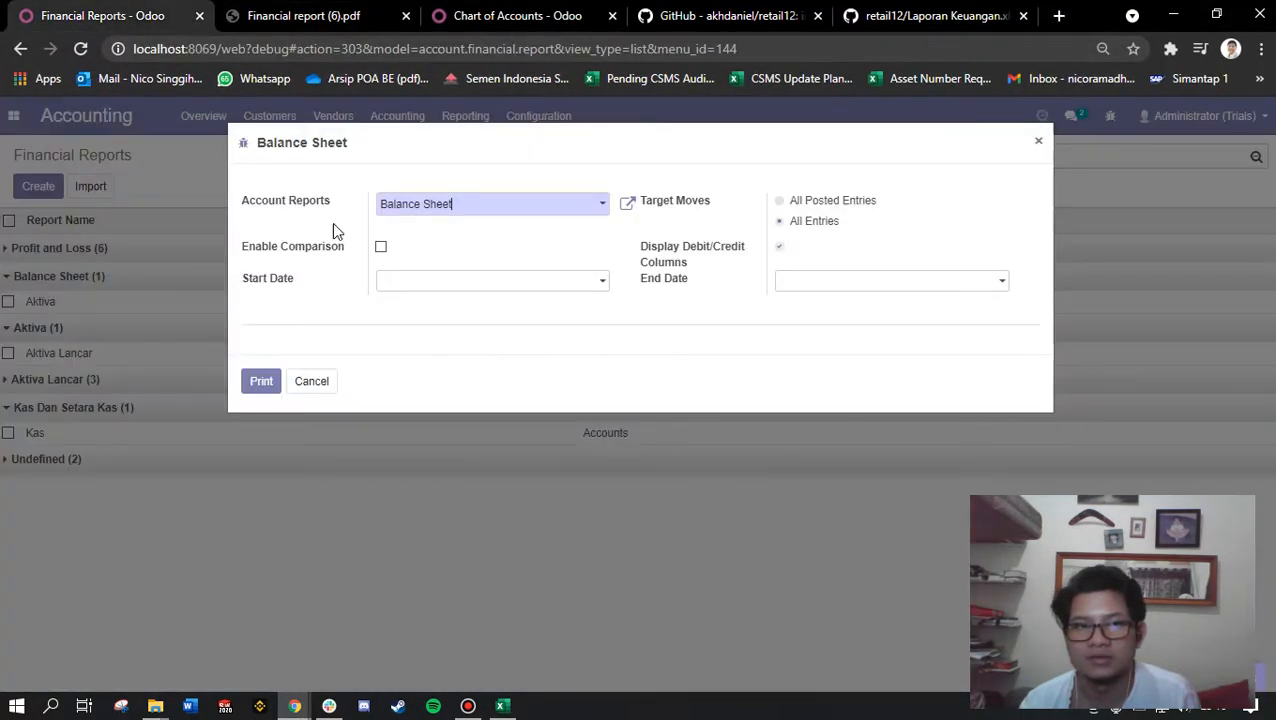
{"action": "left_click", "coordinate": [1031, 145]}
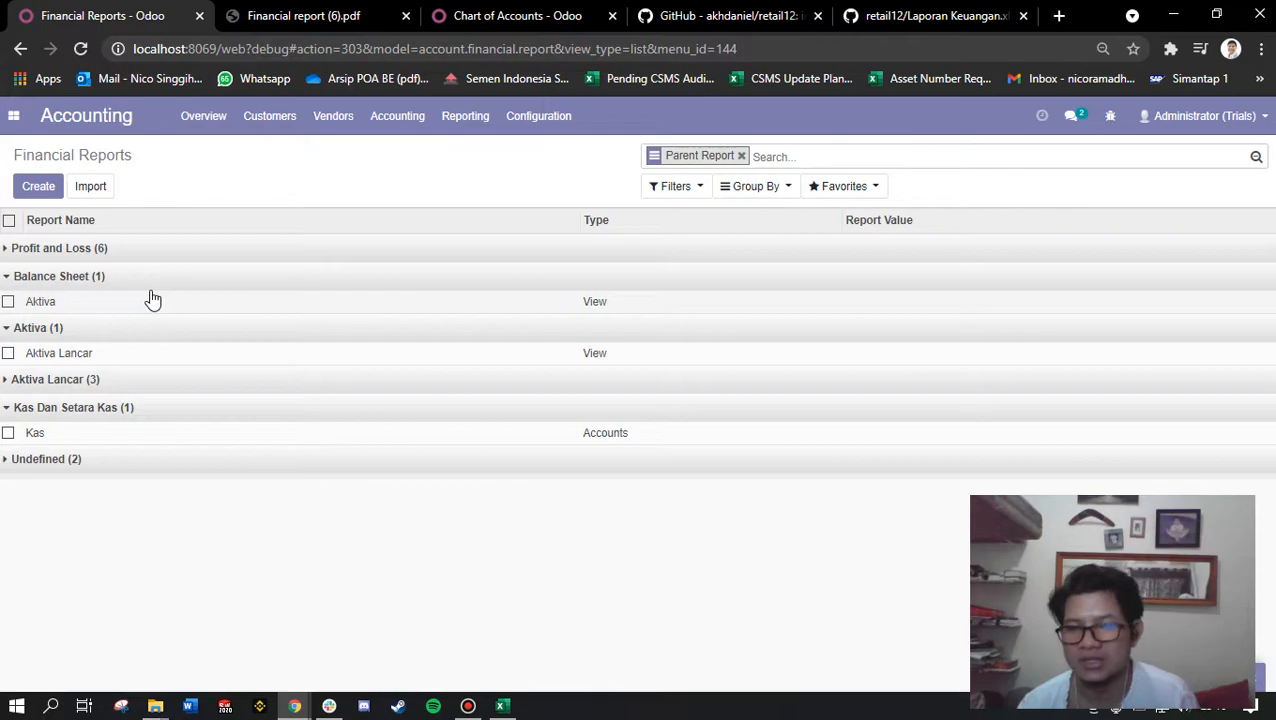
Check the debit entries for Kas and Kas Kecil in the Neraca sheet and return to the Financial Reports list.
{"action": "left_click", "coordinate": [502, 706]}
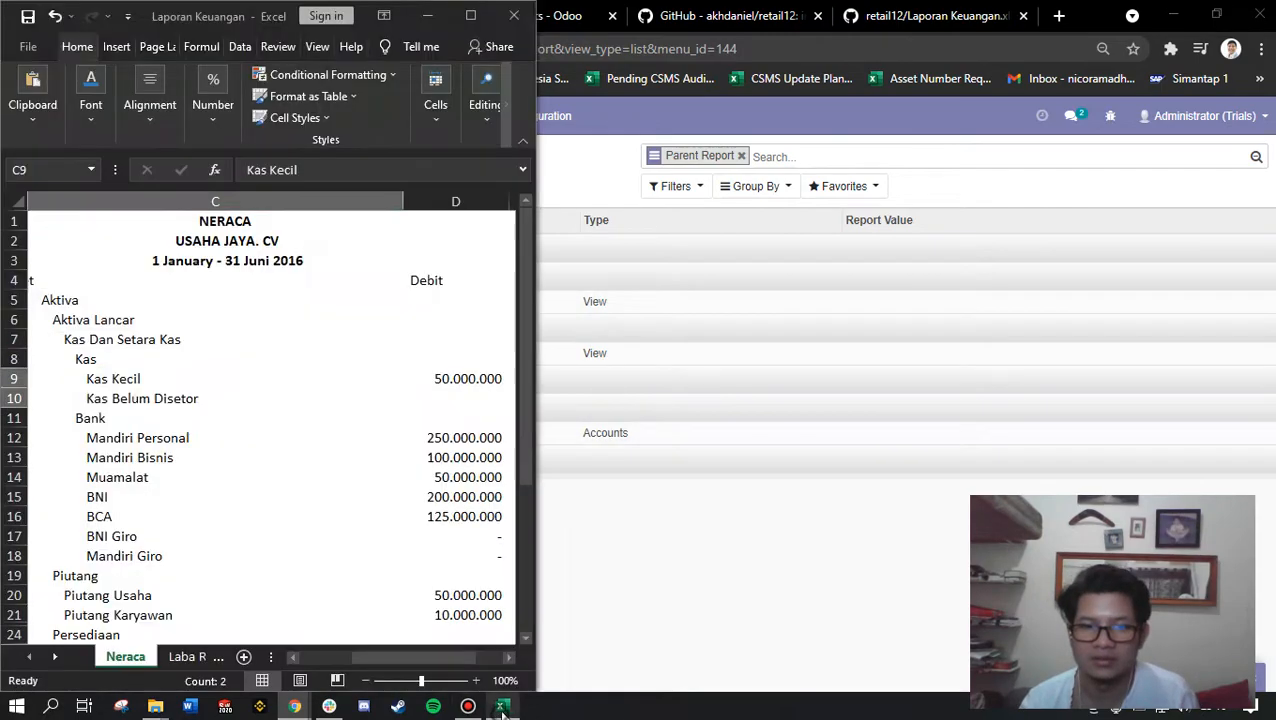
{"action": "left_click", "coordinate": [437, 367]}
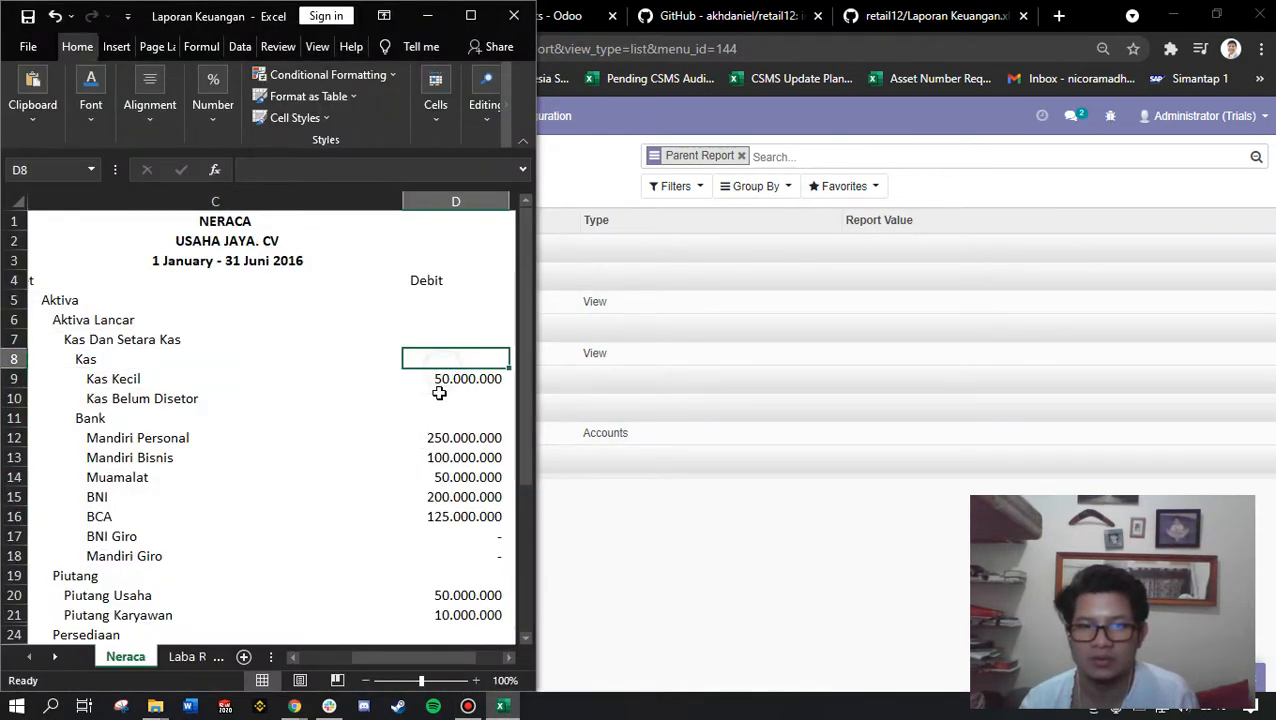
{"action": "left_click", "coordinate": [425, 378]}
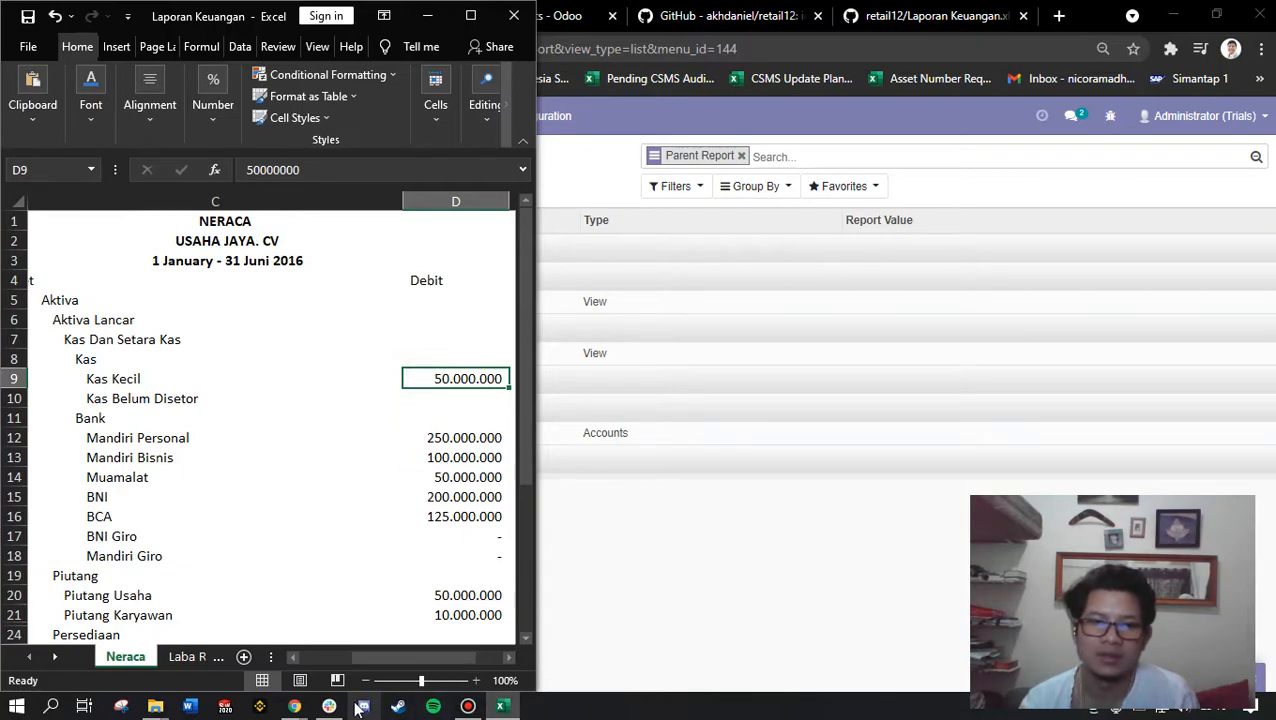
{"action": "left_click", "coordinate": [672, 553]}
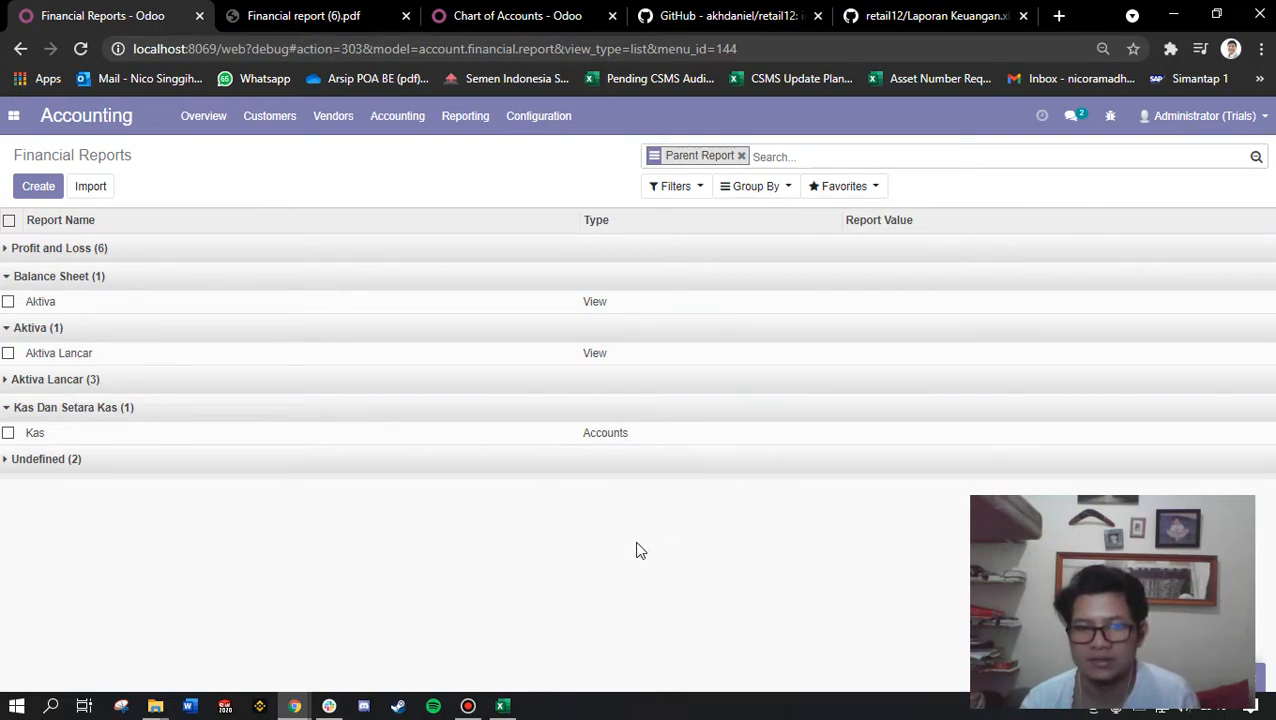
{"action": "left_click", "coordinate": [467, 706]}
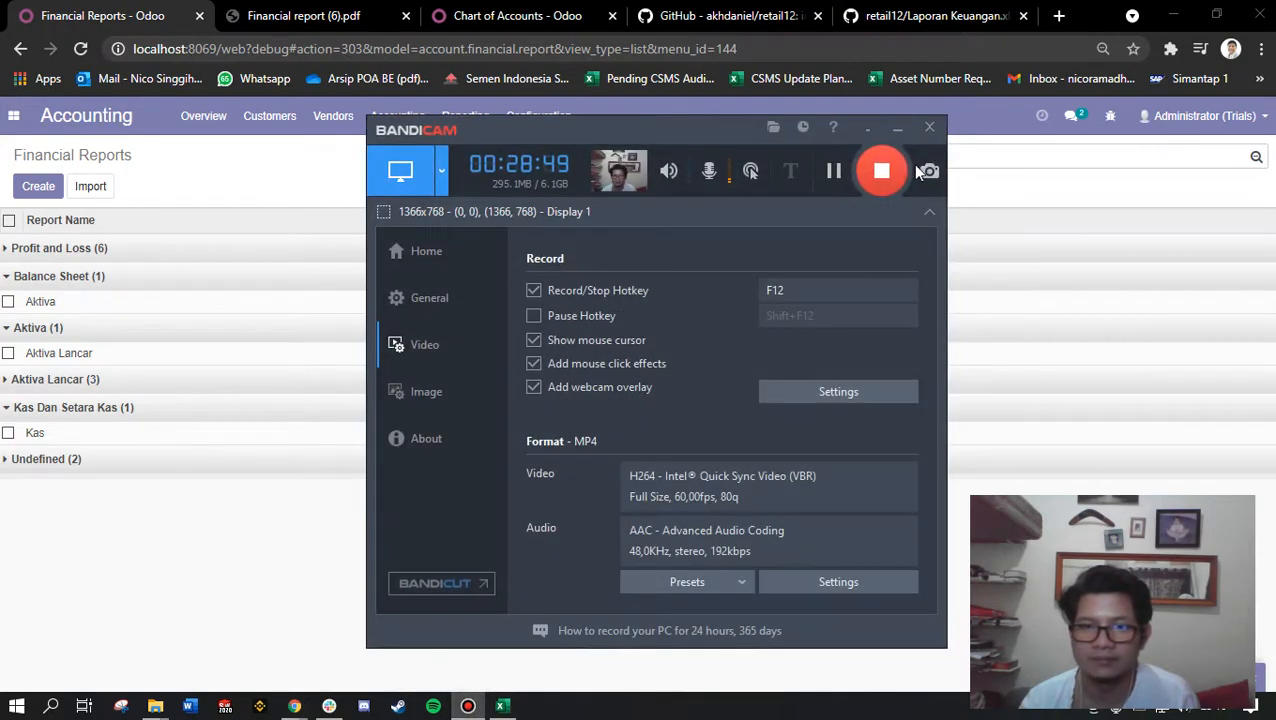
{"action": "left_click", "coordinate": [833, 175]}
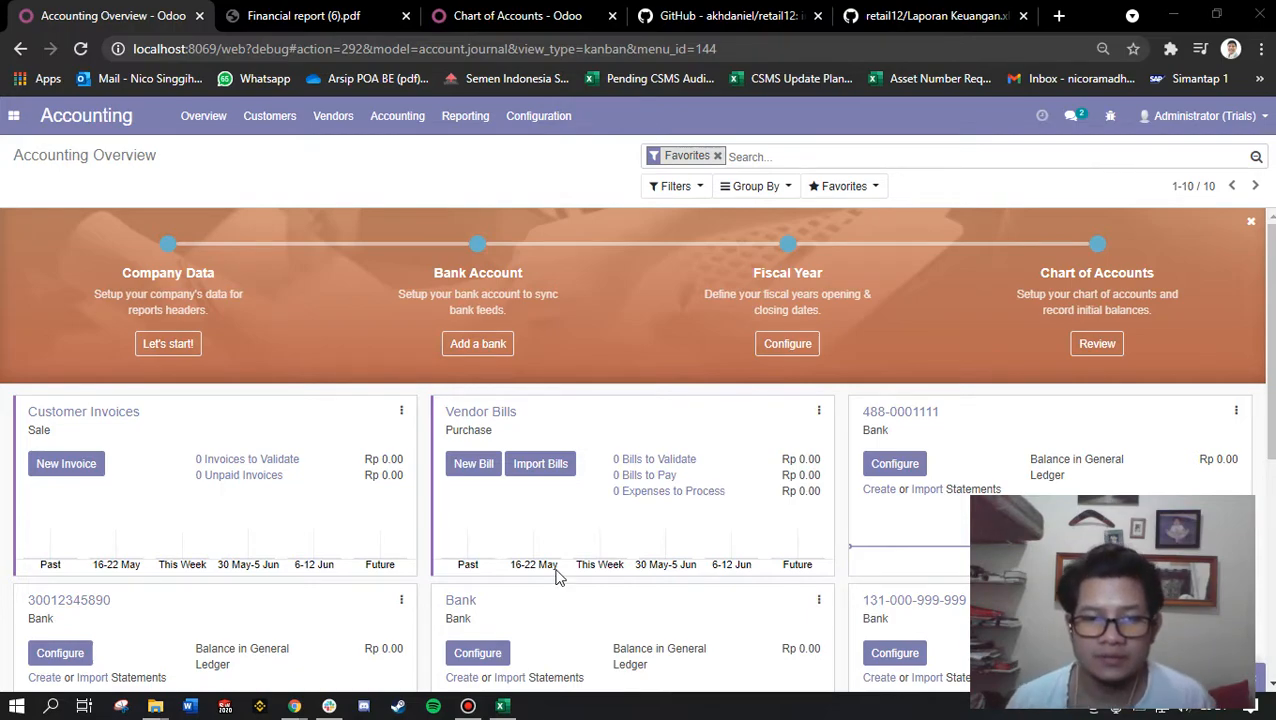
{"action": "left_click", "coordinate": [467, 706]}
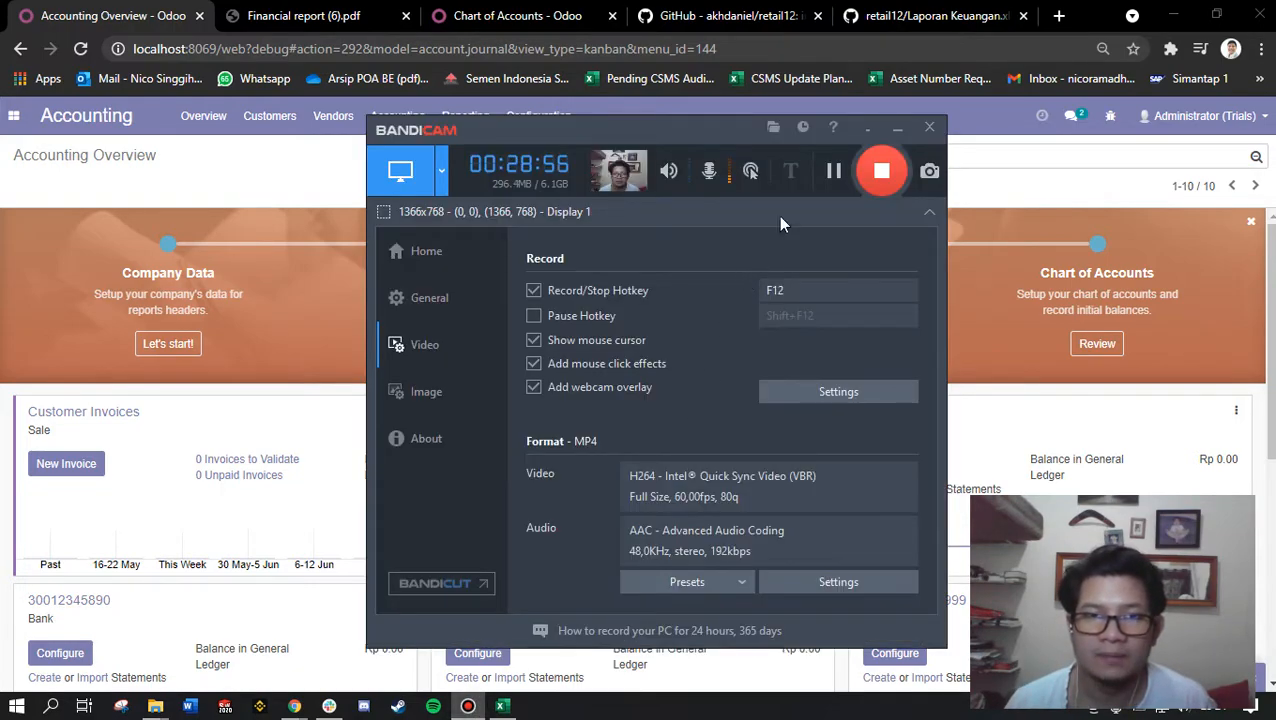
{"action": "left_click", "coordinate": [897, 128]}
{"action": "key", "text": "alt+Tab"}
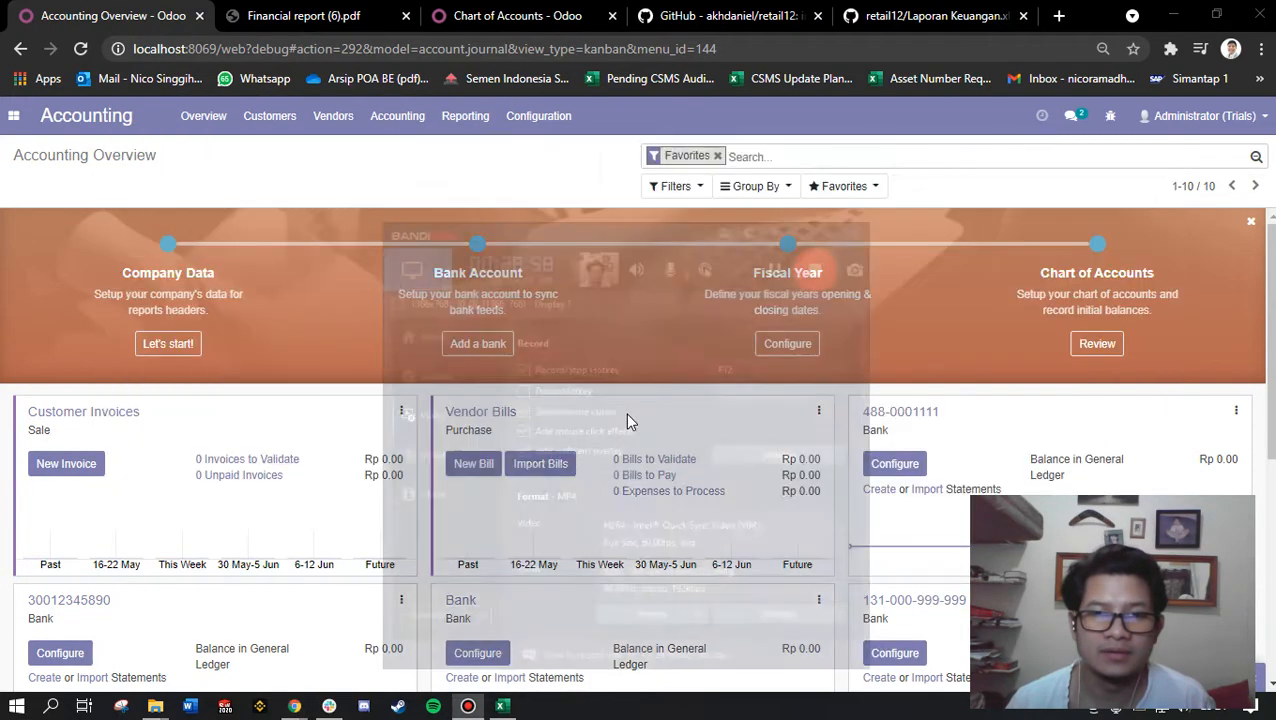
{"action": "key", "text": "alt+Tab"}
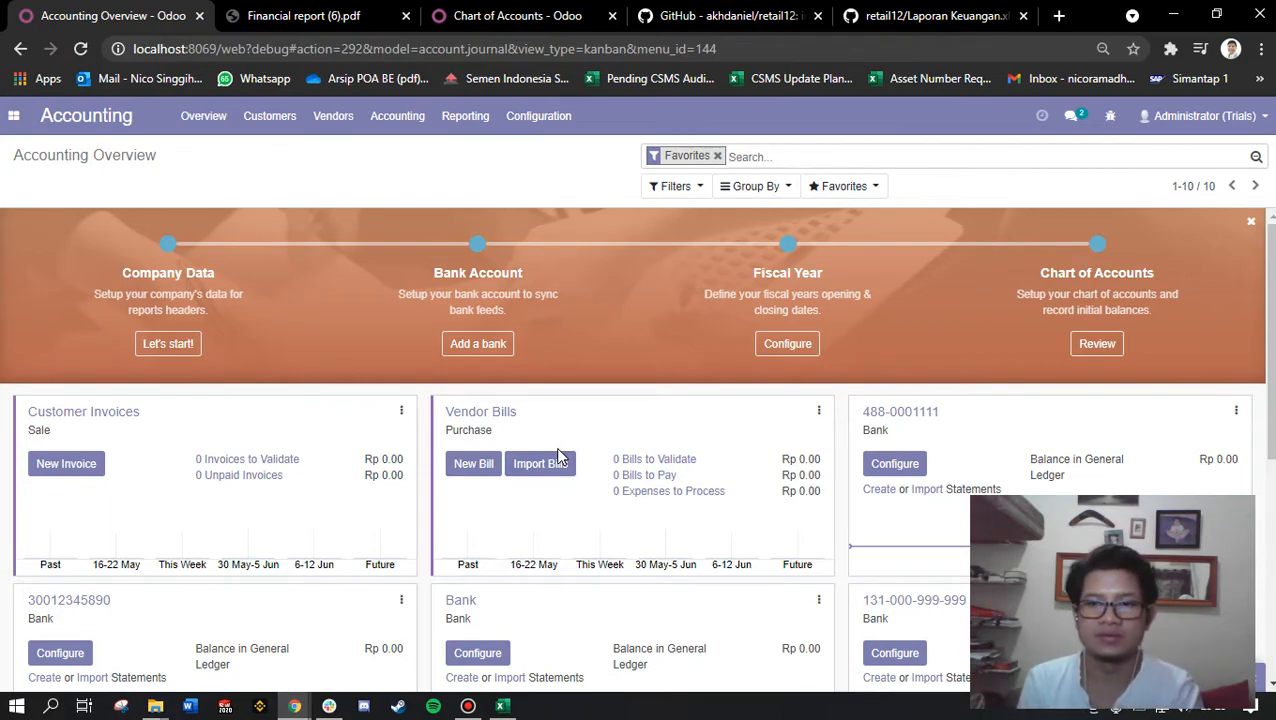
Open the Bank journal's statements from the Accounting Overview and start a new bank statement.
{"action": "left_click", "coordinate": [197, 130]}
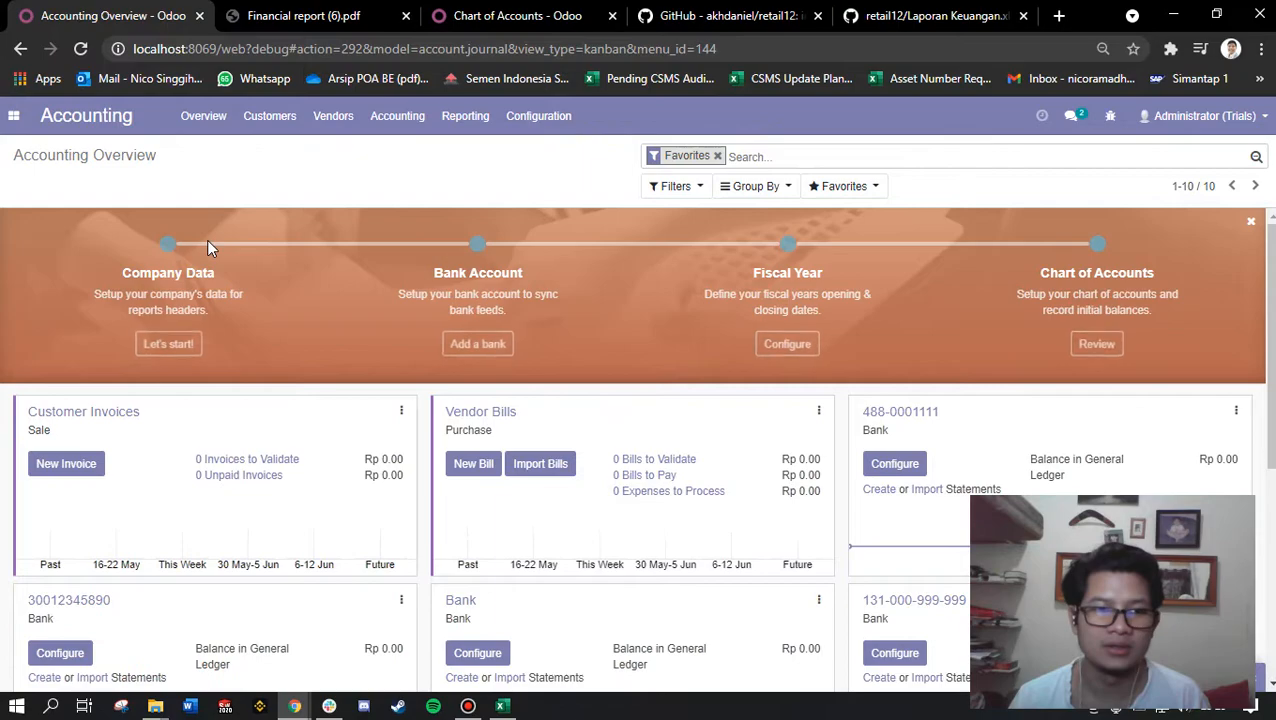
{"action": "scroll", "coordinate": [209, 238], "scroll_direction": "down", "scroll_amount": 1}
{"action": "scroll", "coordinate": [209, 238], "scroll_direction": "down", "scroll_amount": 1}
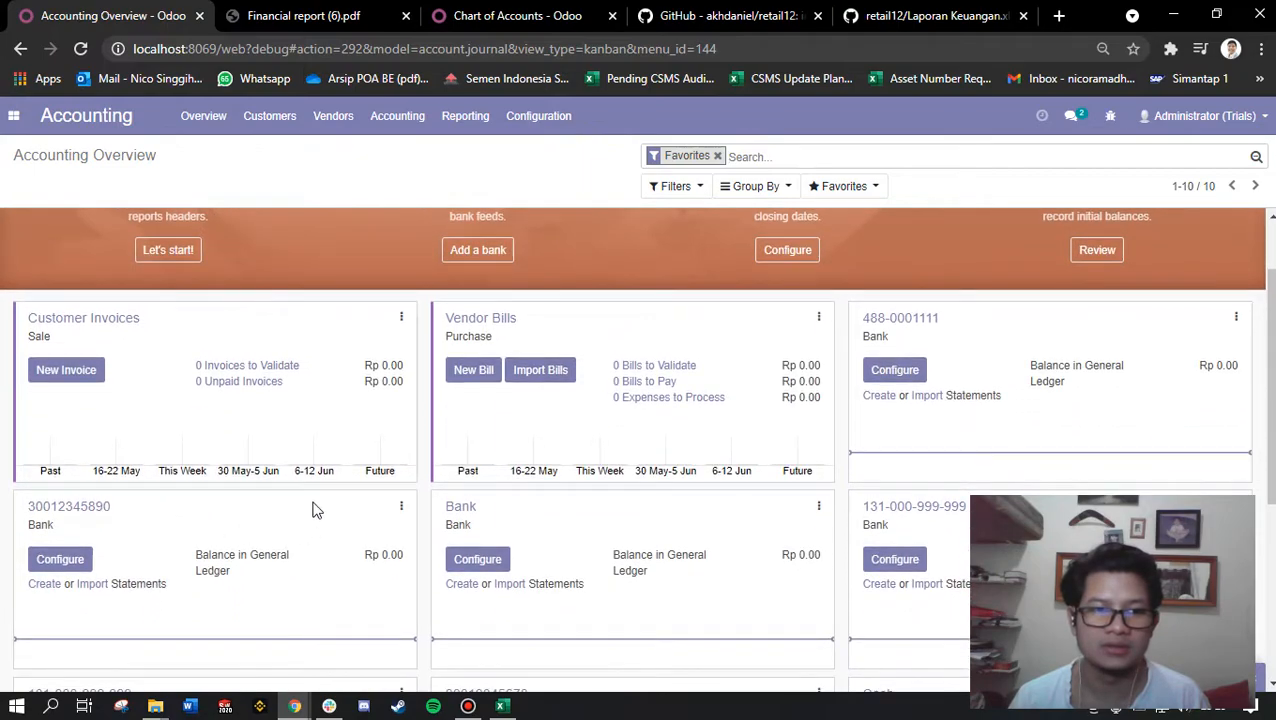
{"action": "left_click", "coordinate": [462, 510]}
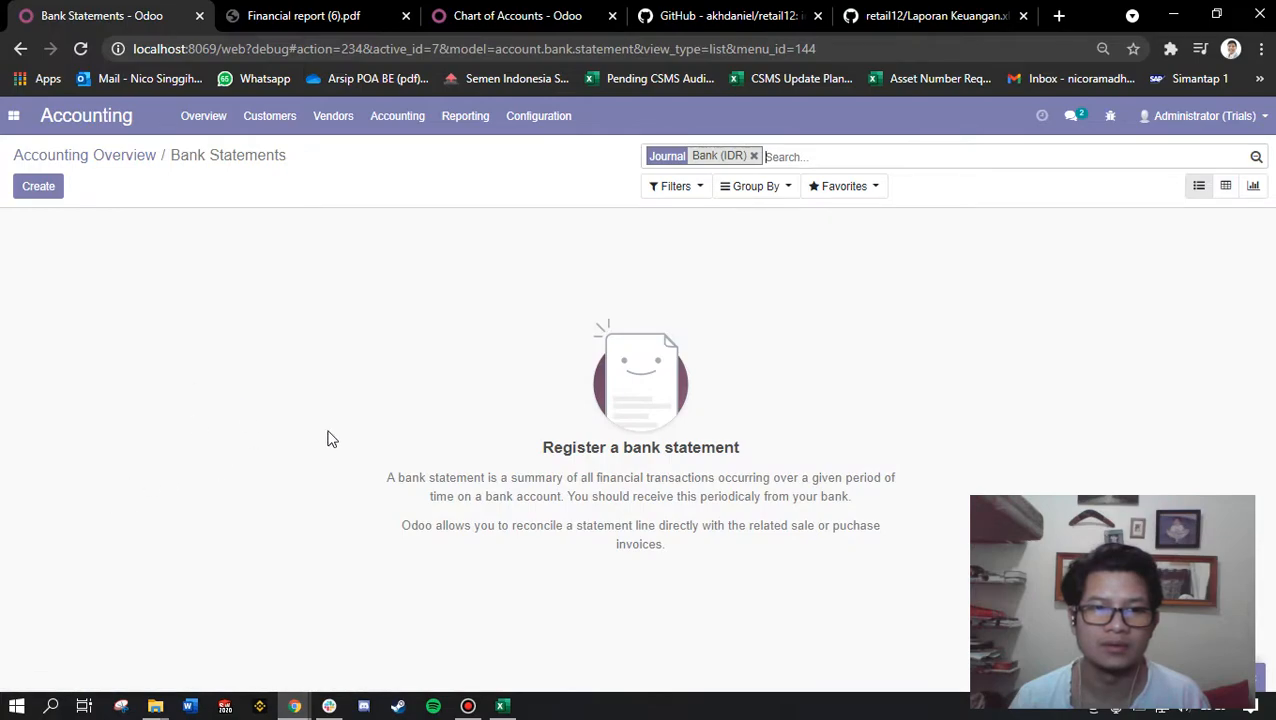
{"action": "left_click_drag", "start_coordinate": [180, 158], "coordinate": [350, 182]}
{"action": "left_click", "coordinate": [345, 236]}
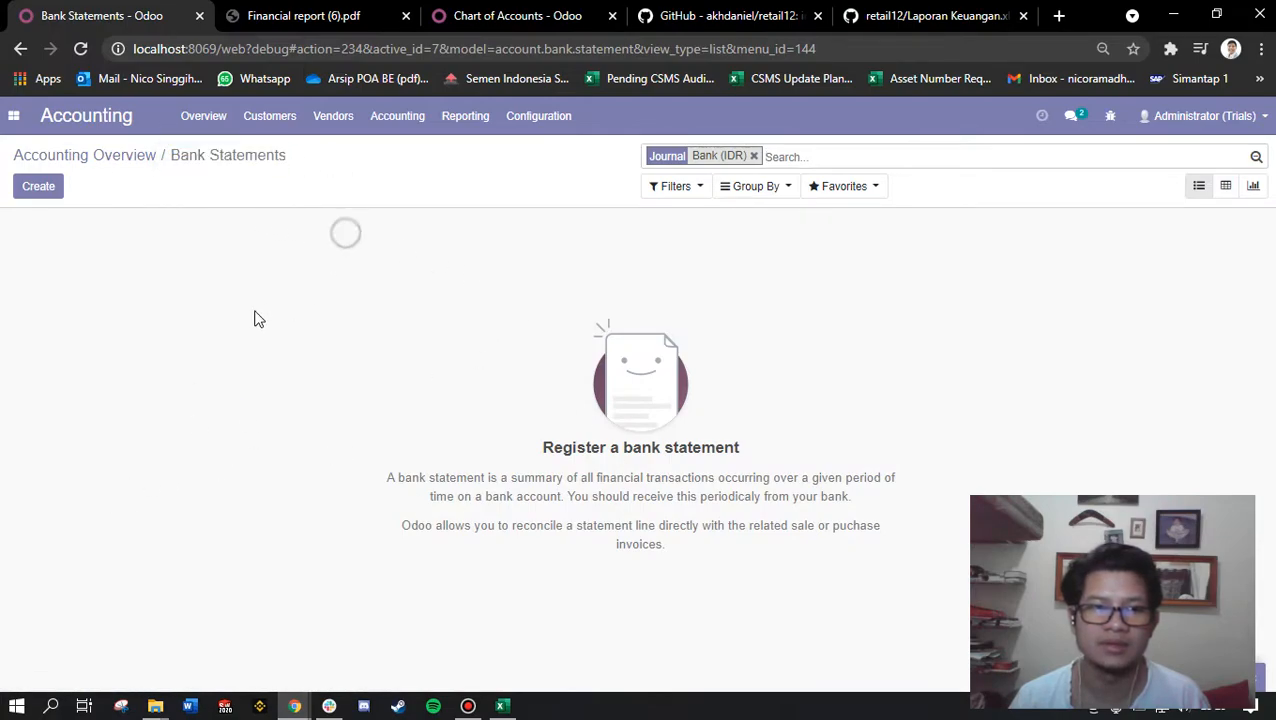
{"action": "left_click", "coordinate": [42, 188]}
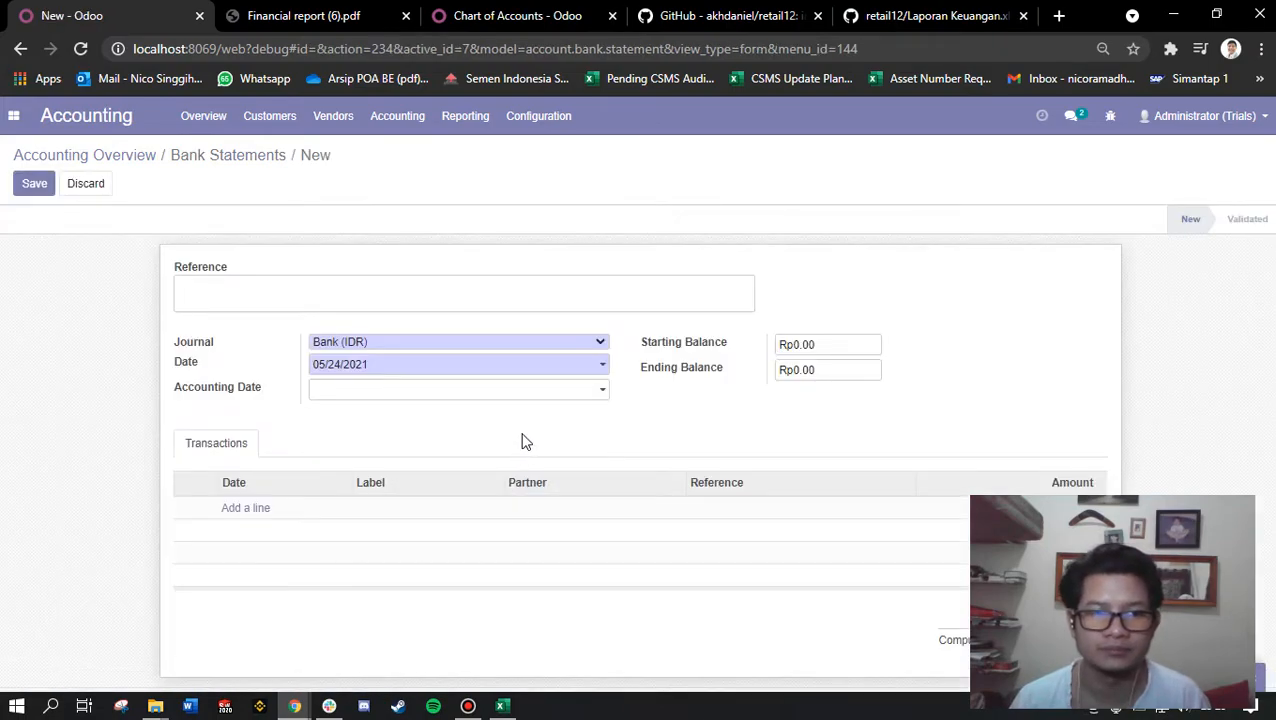
Set the new bank statement's reference to BS-00001, keeping Bank (IDR) as its journal.
{"action": "left_click", "coordinate": [403, 298]}
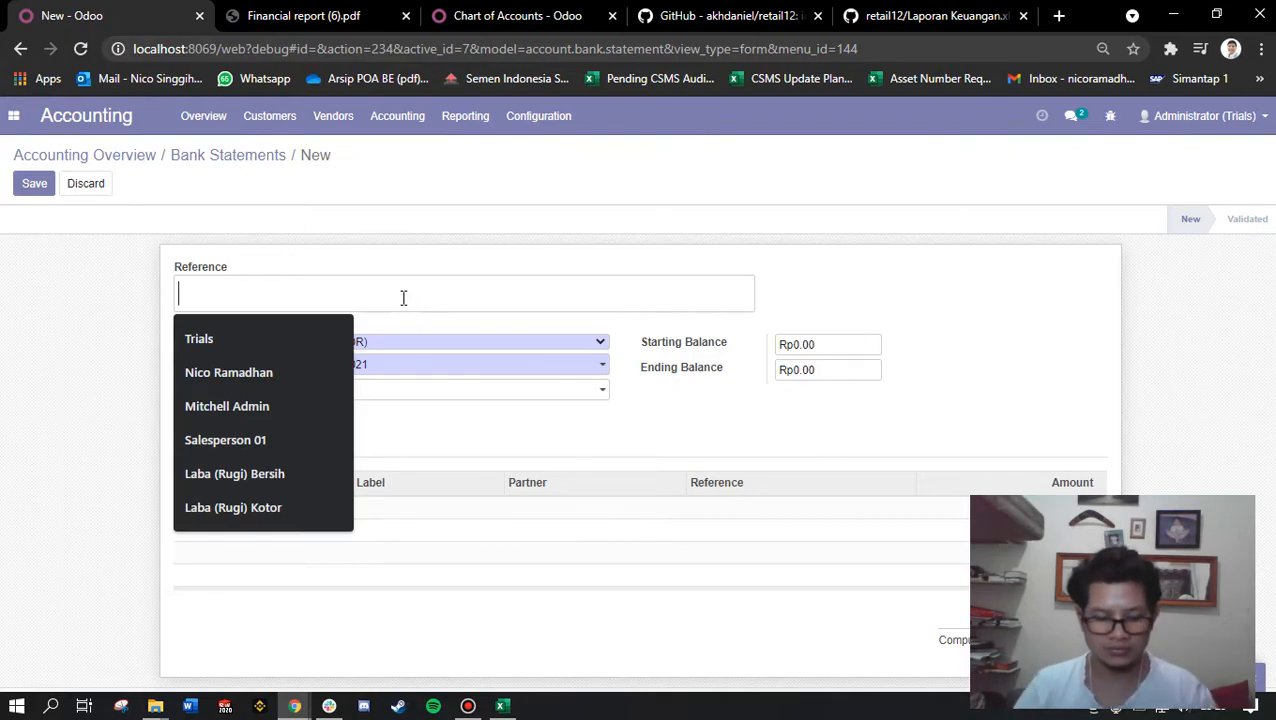
{"action": "type", "text": "BS-00001"}
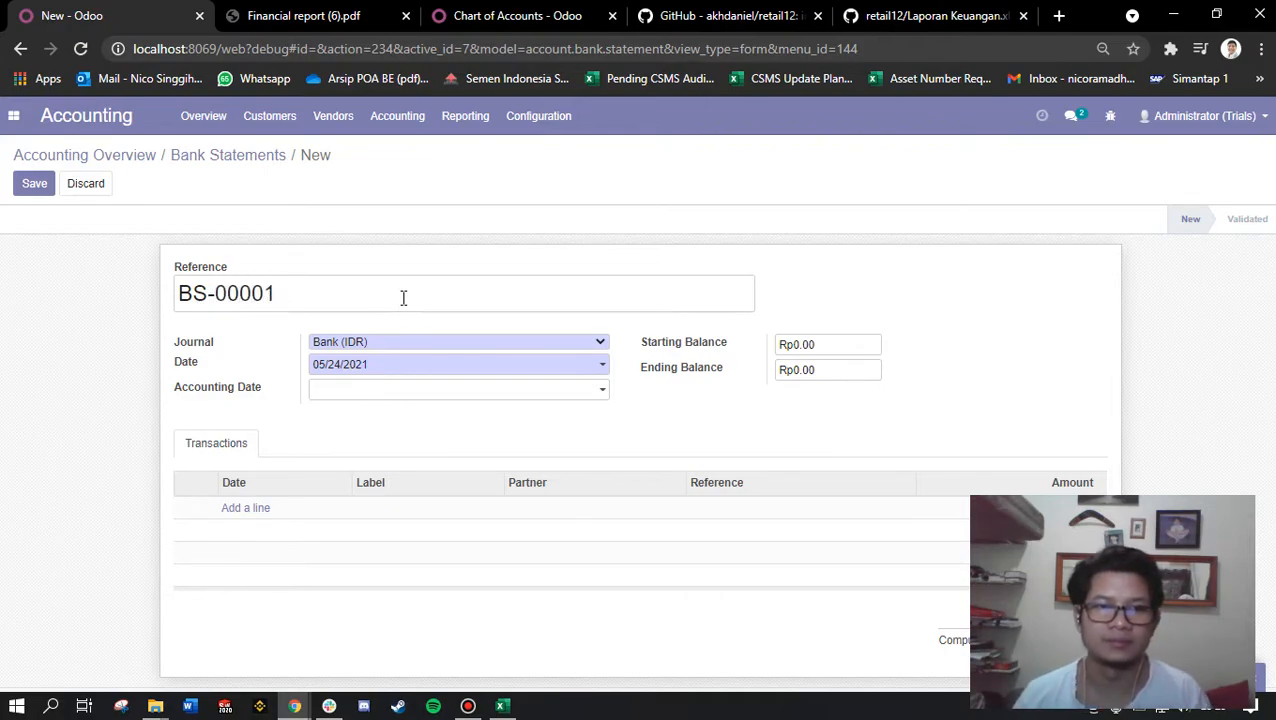
{"action": "left_click", "coordinate": [252, 356]}
{"action": "left_click", "coordinate": [359, 341]}
{"action": "left_click", "coordinate": [236, 350]}
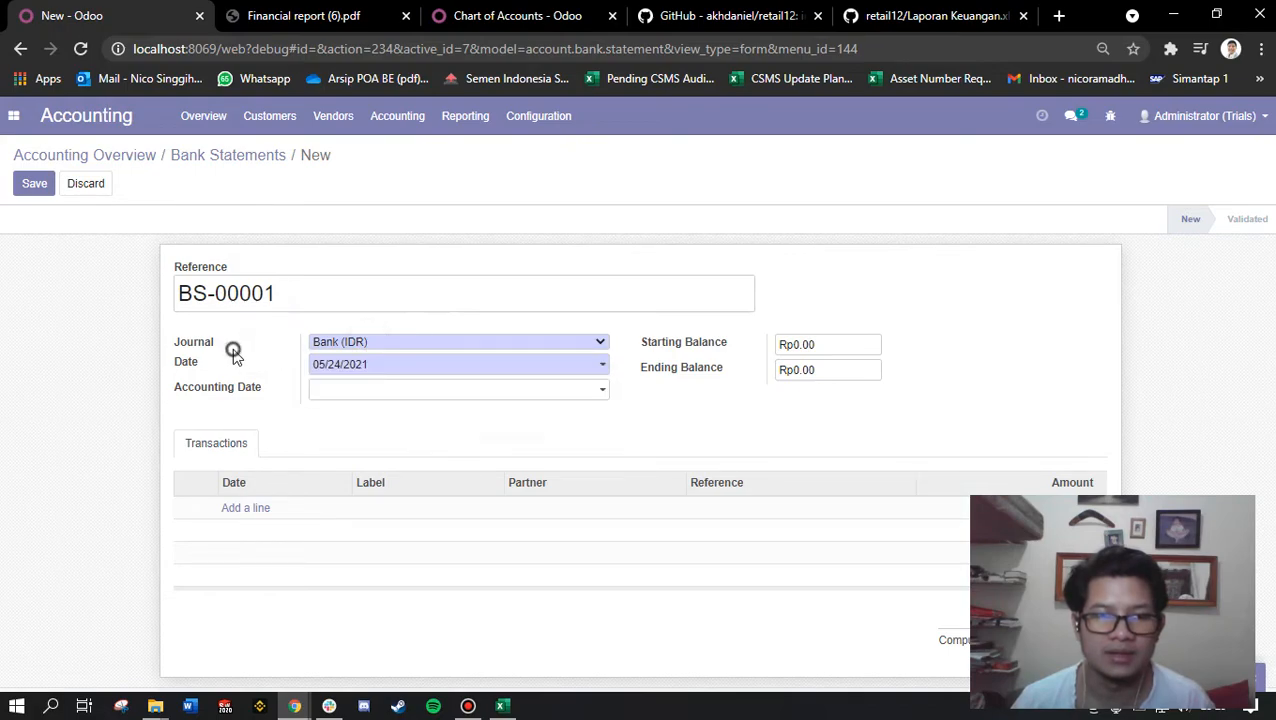
Set both the statement's date and its accounting date to 05/24/2021.
{"action": "left_click", "coordinate": [373, 368]}
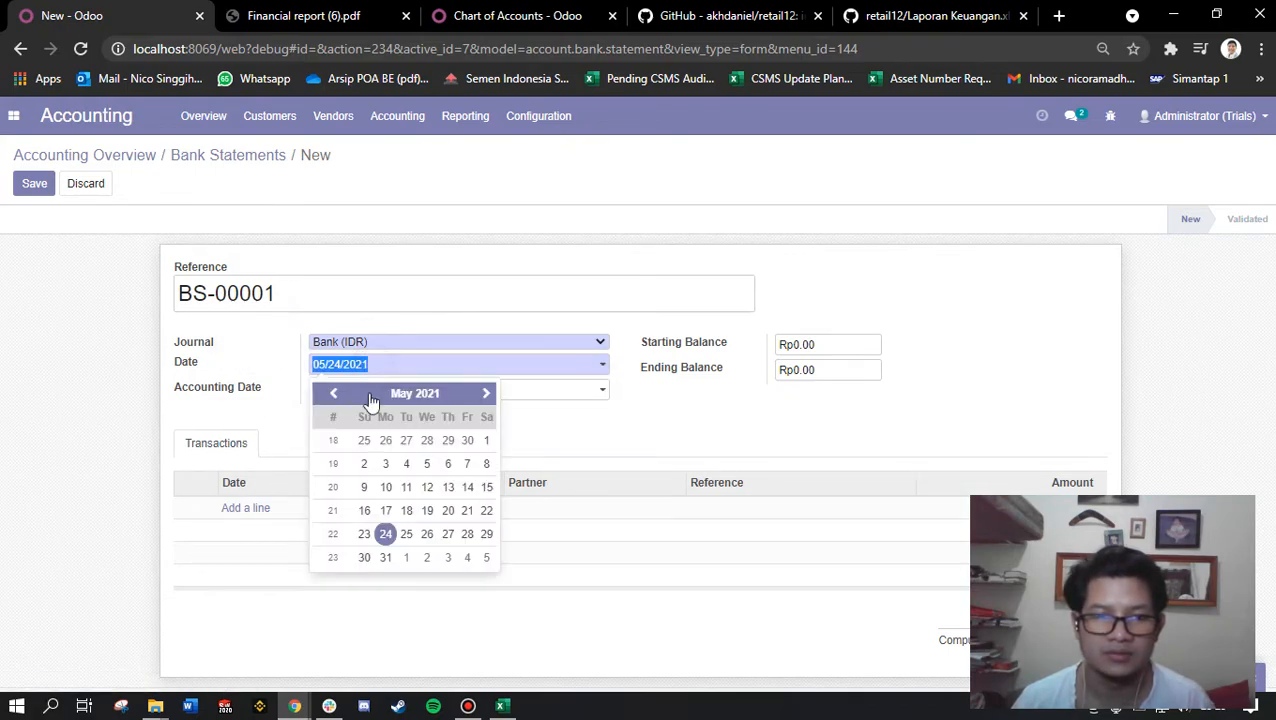
{"action": "left_click", "coordinate": [386, 535]}
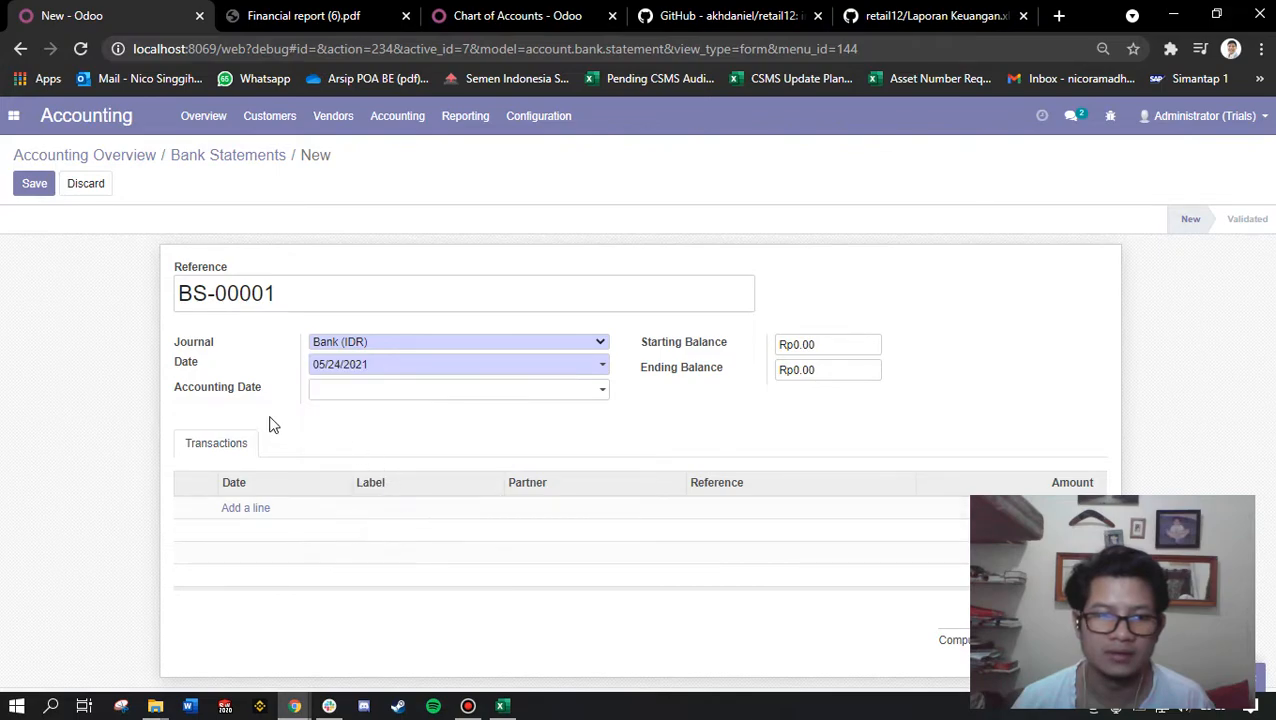
{"action": "left_click", "coordinate": [331, 397]}
{"action": "left_click", "coordinate": [387, 561]}
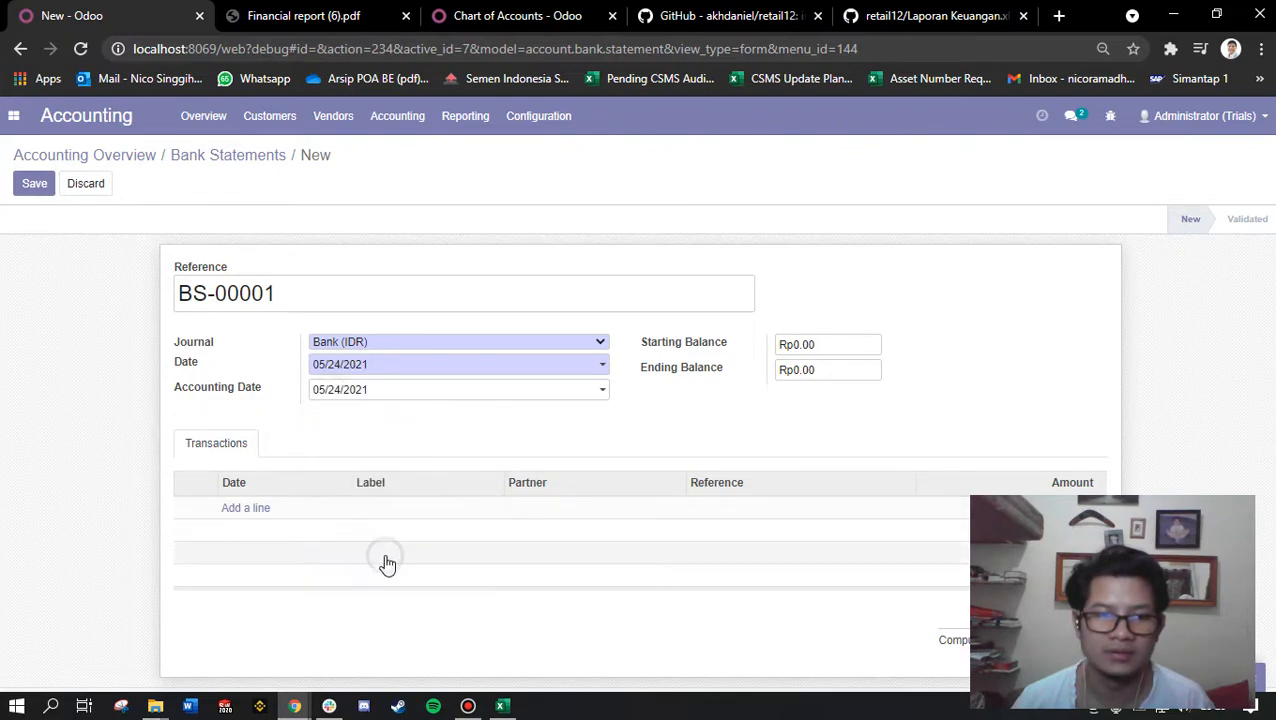
Set the statement's starting balance to Rp50,000,000.
{"action": "double_click", "coordinate": [824, 346]}
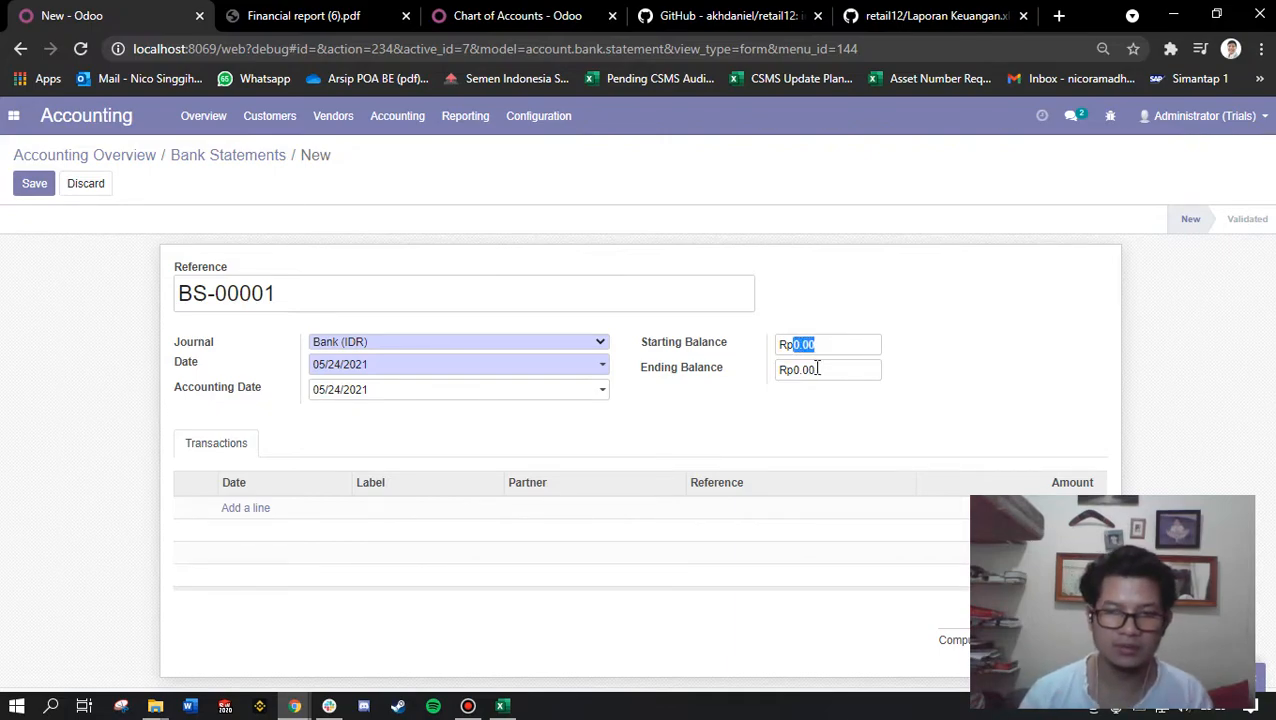
{"action": "type", "text": "500"}
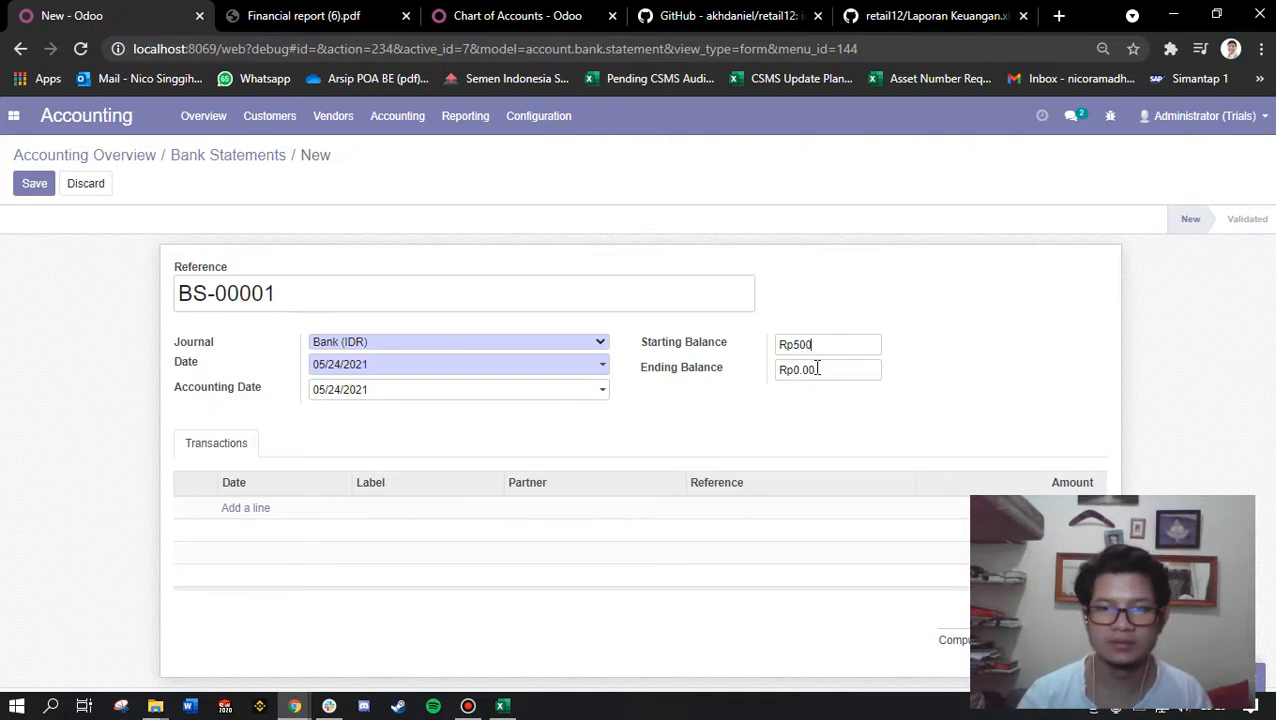
{"action": "type", "text": "00000"}
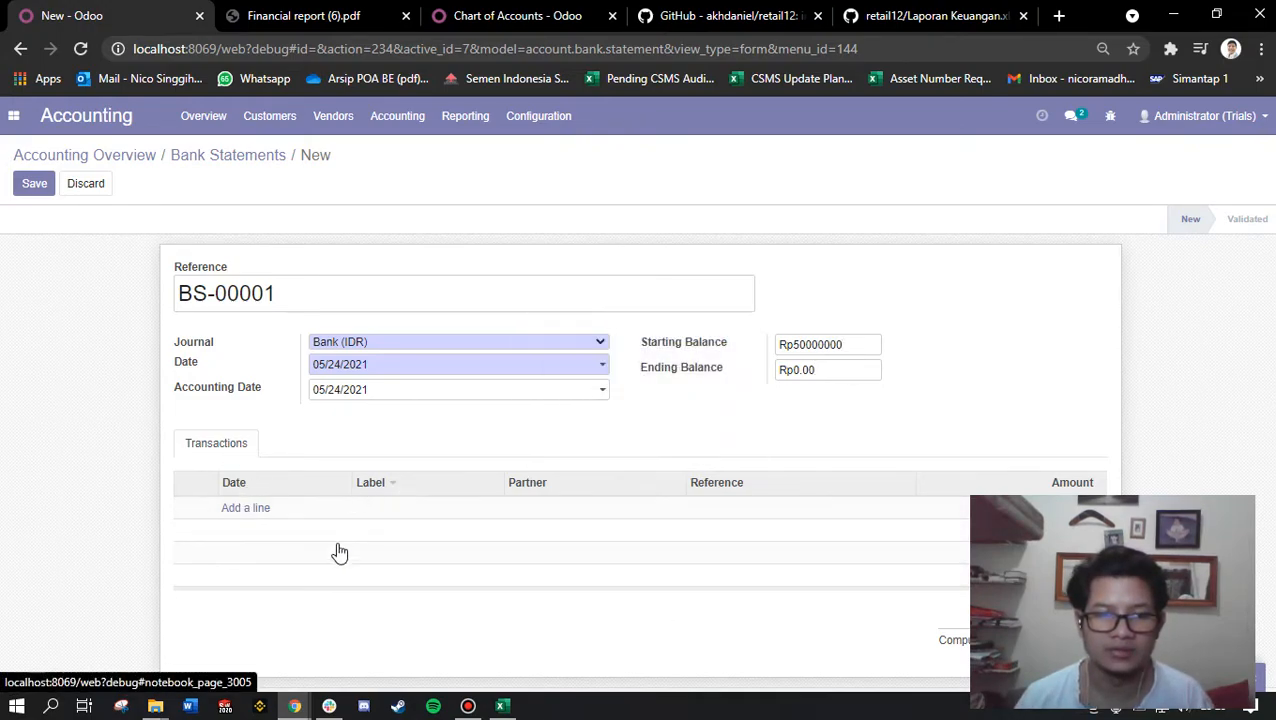
{"action": "left_click", "coordinate": [246, 508]}
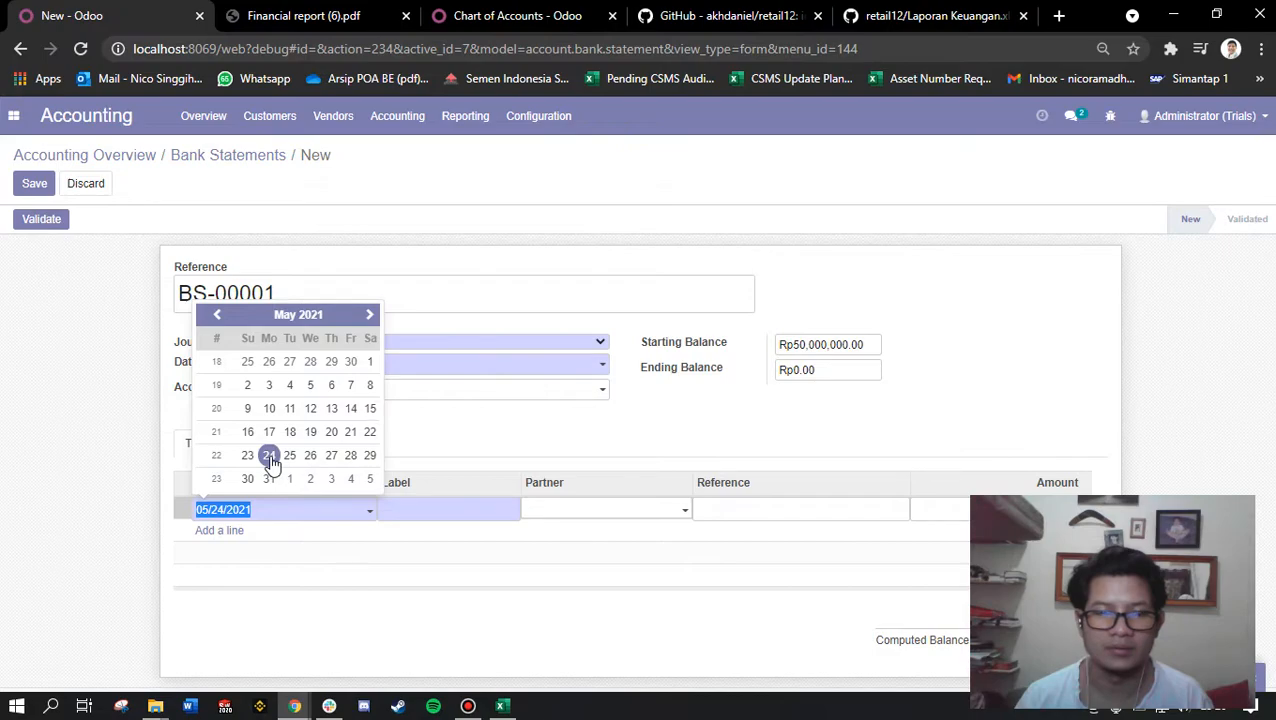
{"action": "left_click", "coordinate": [269, 458]}
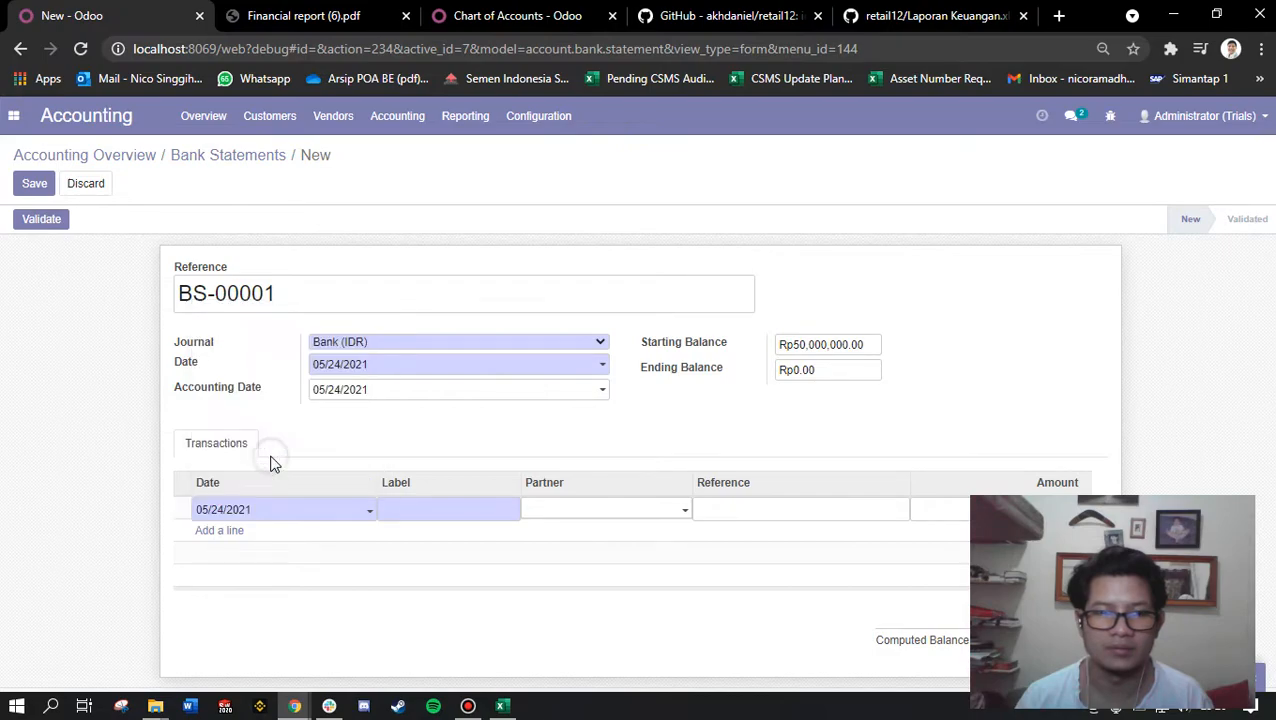
{"action": "left_click", "coordinate": [372, 398]}
{"action": "left_click", "coordinate": [505, 436]}
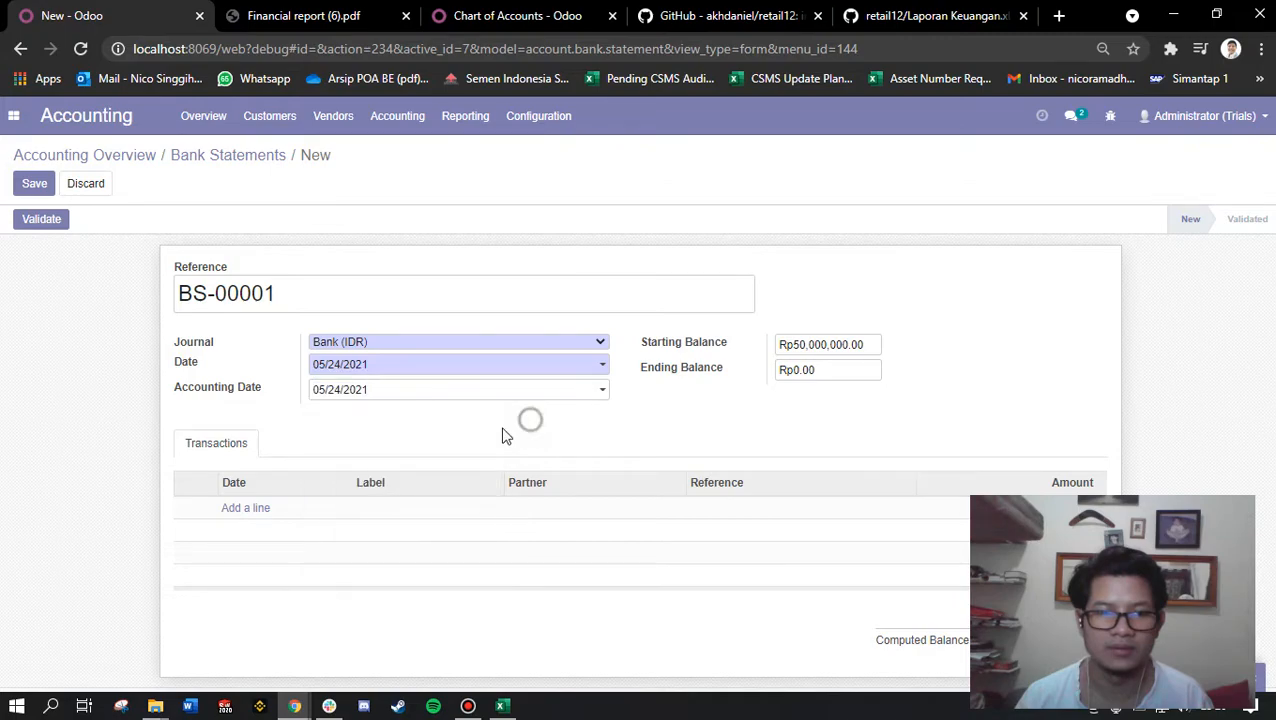
Add a transaction line dated 05/24/2021 with the label Initial Deposit, leaving its partner and reference empty.
{"action": "left_click", "coordinate": [266, 509]}
{"action": "left_click", "coordinate": [252, 508]}
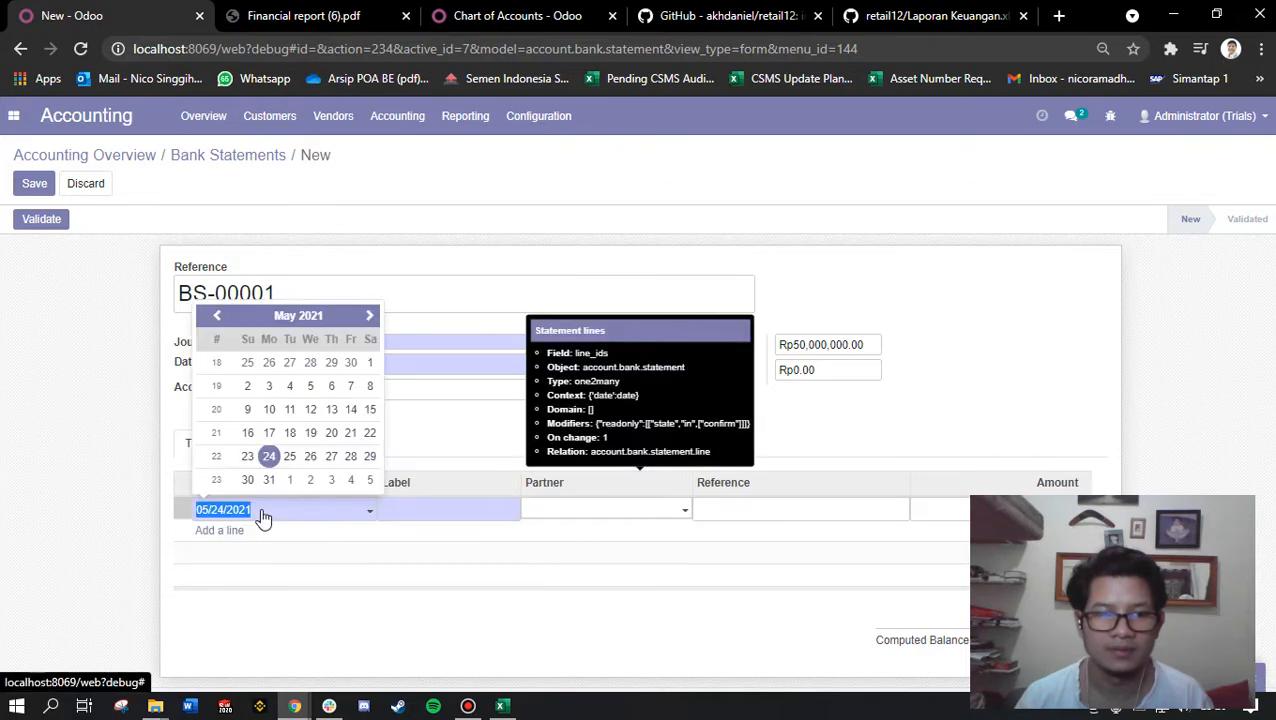
{"action": "left_click", "coordinate": [268, 461]}
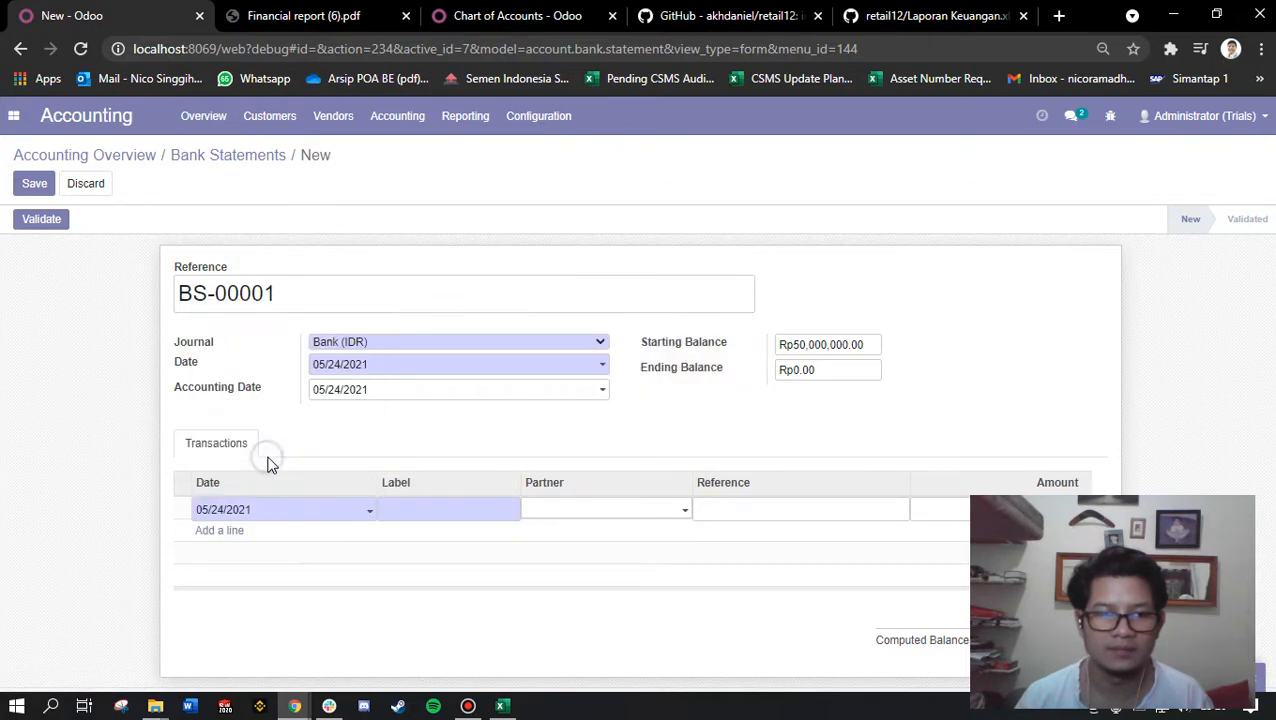
{"action": "left_click", "coordinate": [463, 508]}
{"action": "left_click", "coordinate": [553, 511]}
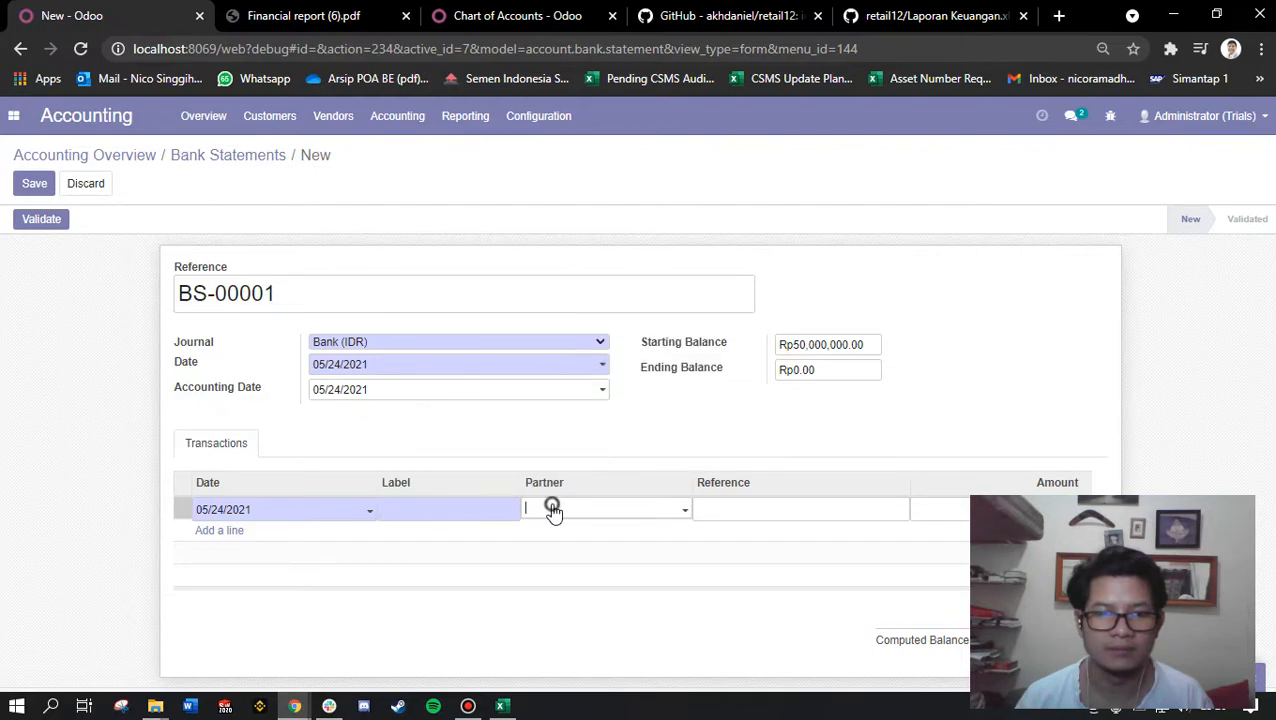
{"action": "left_click", "coordinate": [501, 513]}
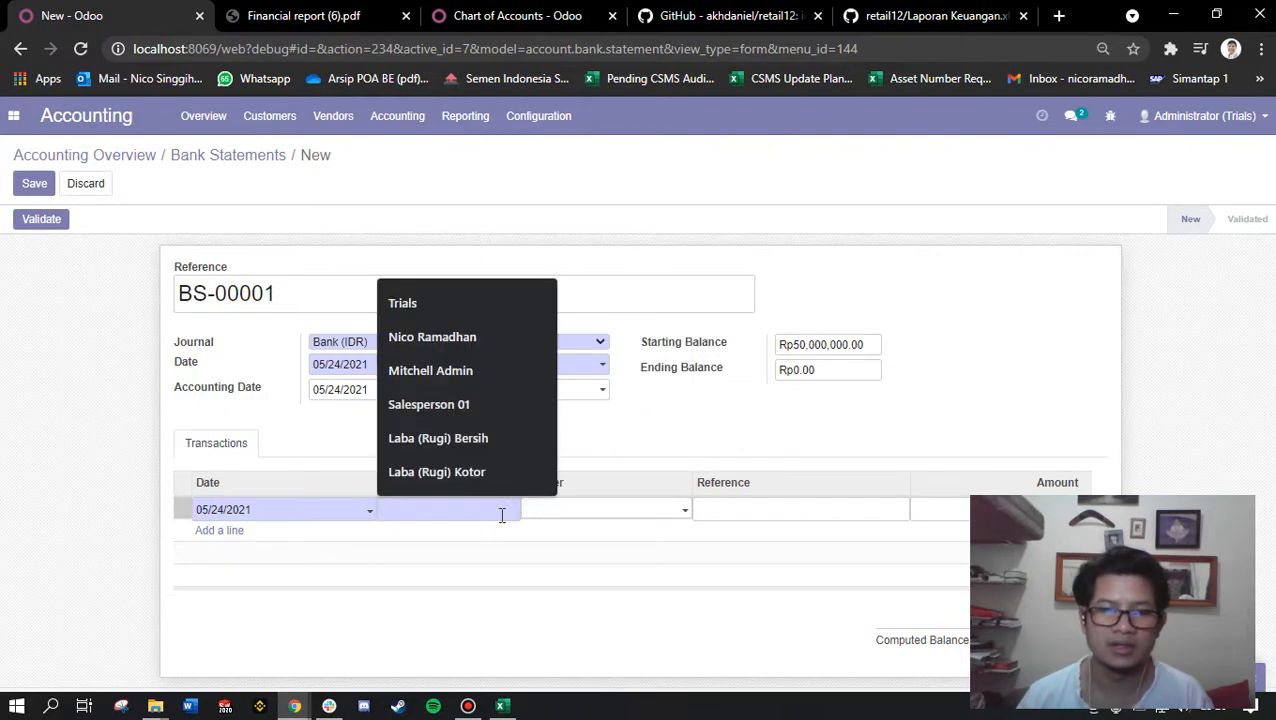
{"action": "type", "text": "init"}
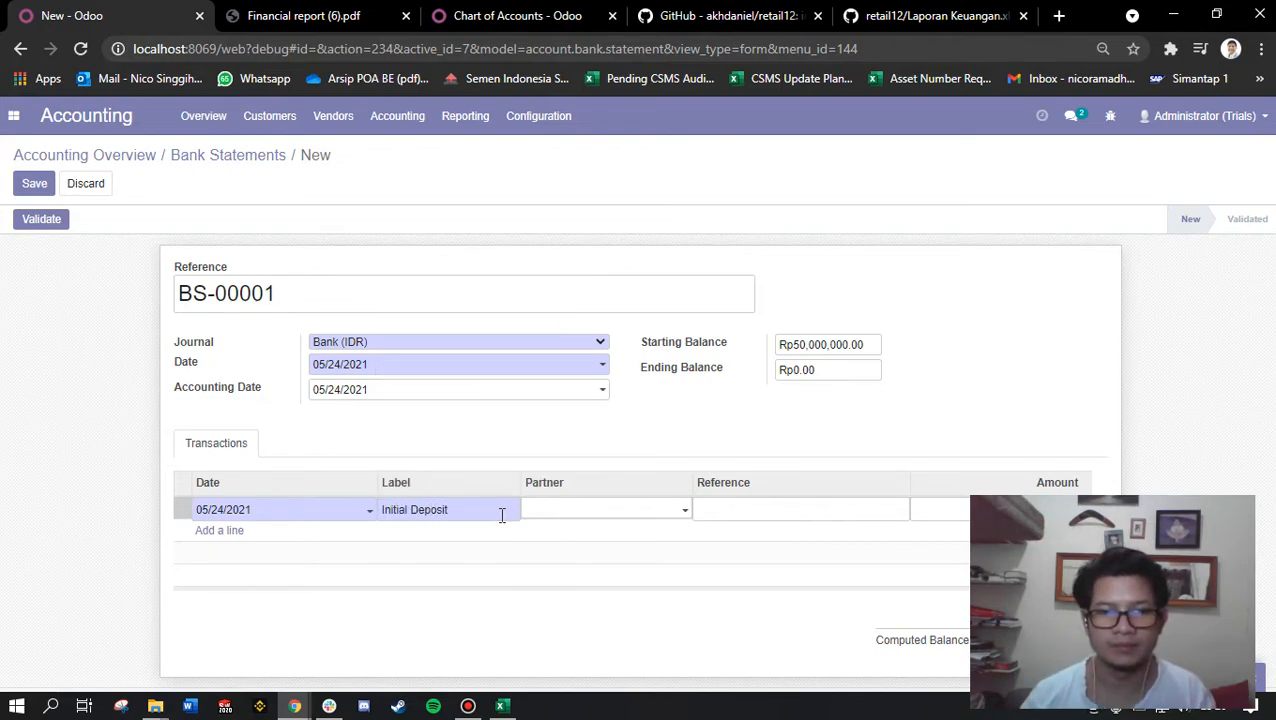
{"action": "key", "text": "Tab"}
{"action": "key", "text": "Tab"}
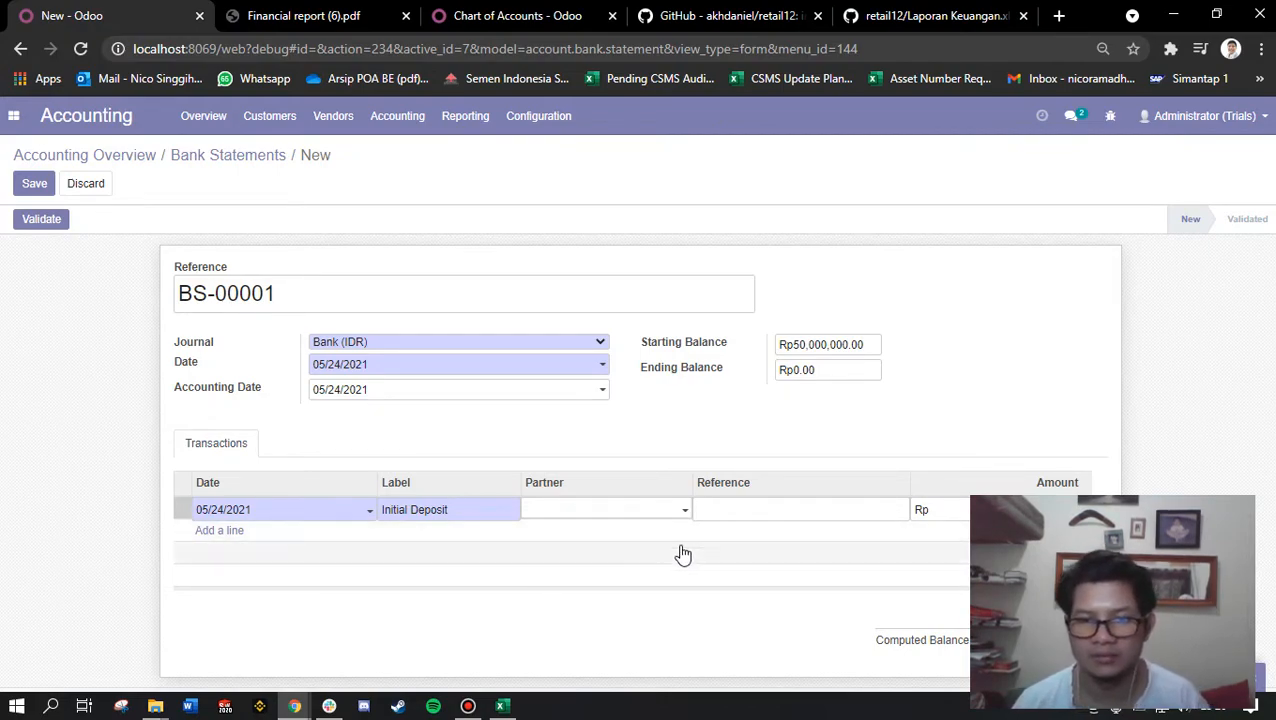
{"action": "left_click", "coordinate": [757, 510]}
{"action": "left_click", "coordinate": [943, 509]}
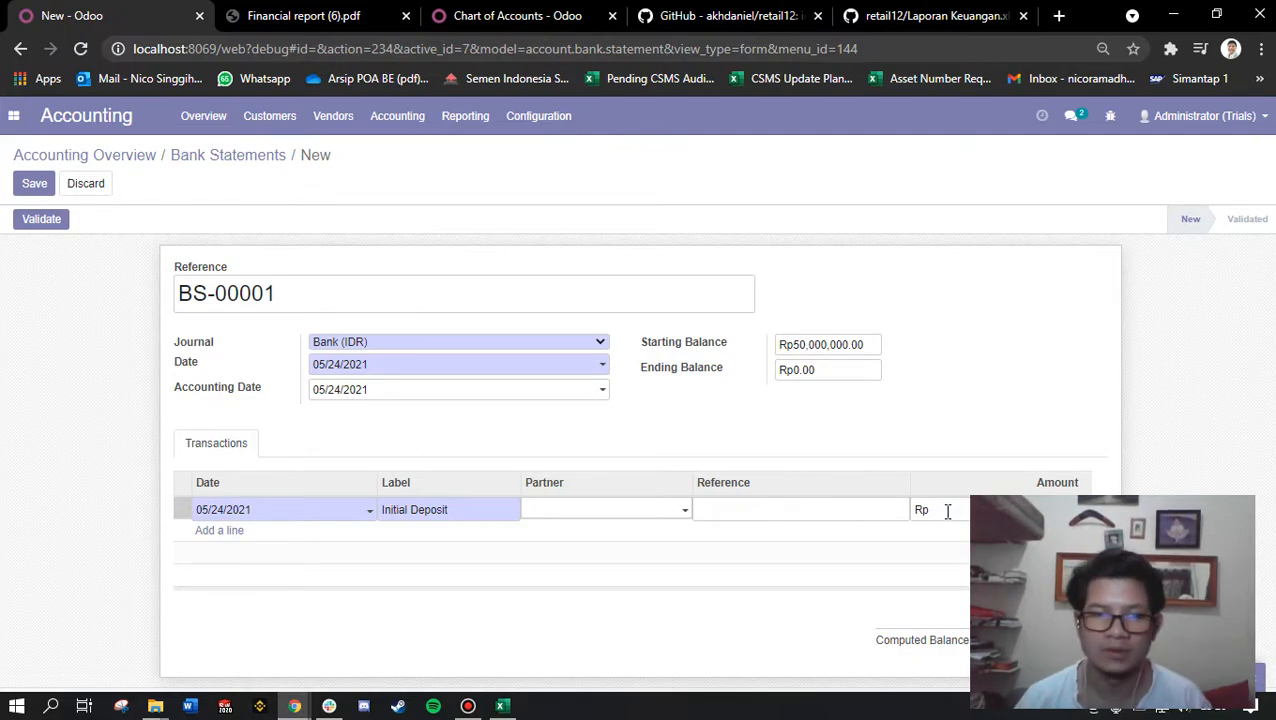
Add a second transaction line dated 05/25/2021 with the label Initial Purchase of Furniture.
{"action": "left_click", "coordinate": [216, 538]}
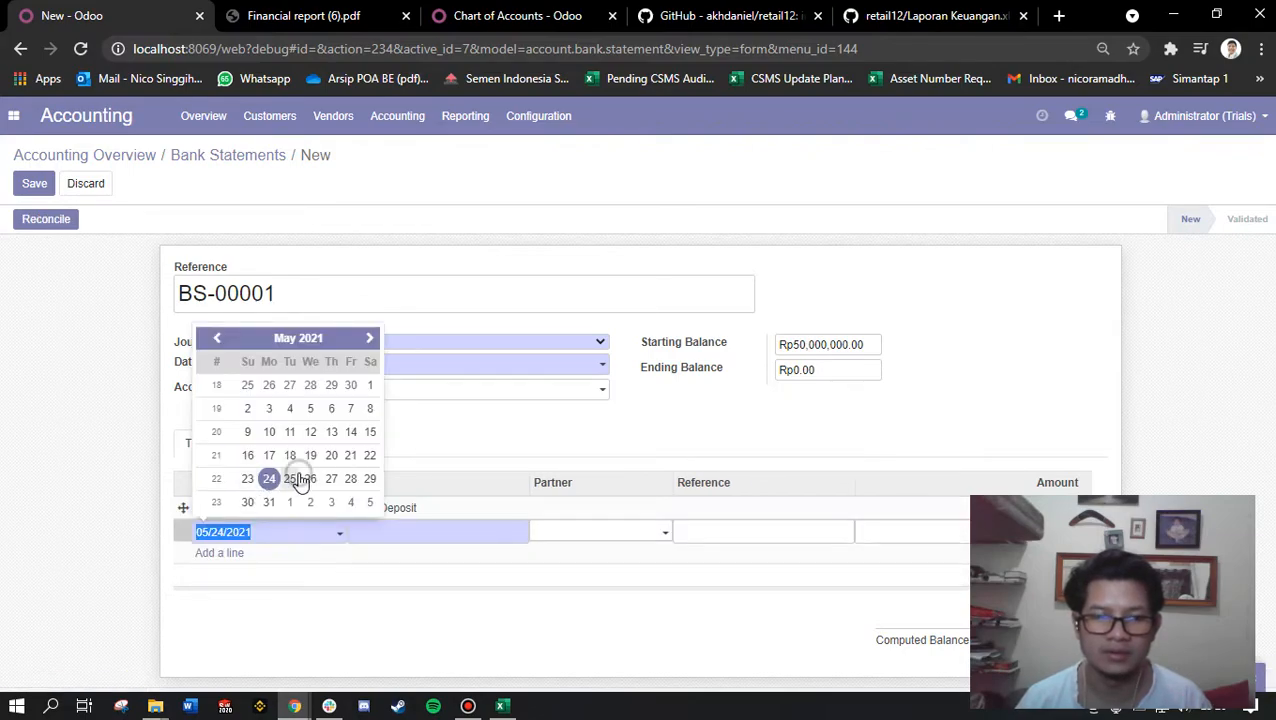
{"action": "left_click", "coordinate": [290, 479]}
{"action": "left_click", "coordinate": [395, 533]}
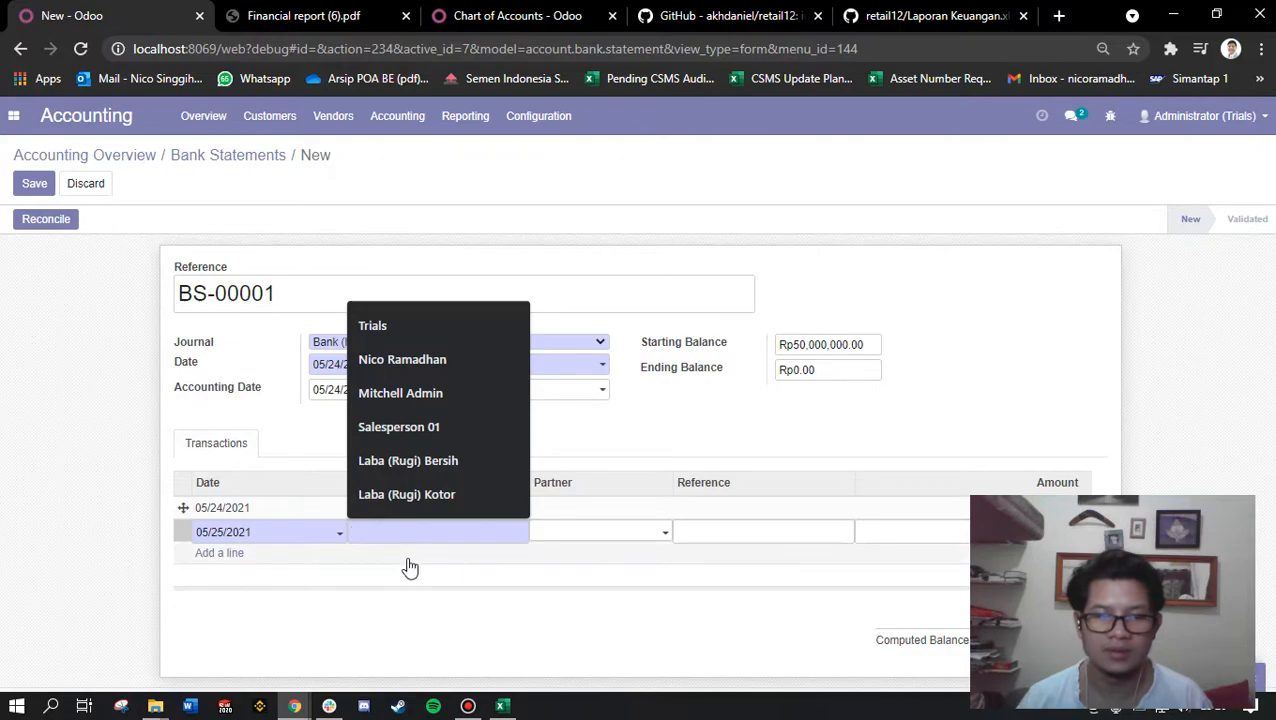
{"action": "type", "text": "Initial Purchase of Furniture"}
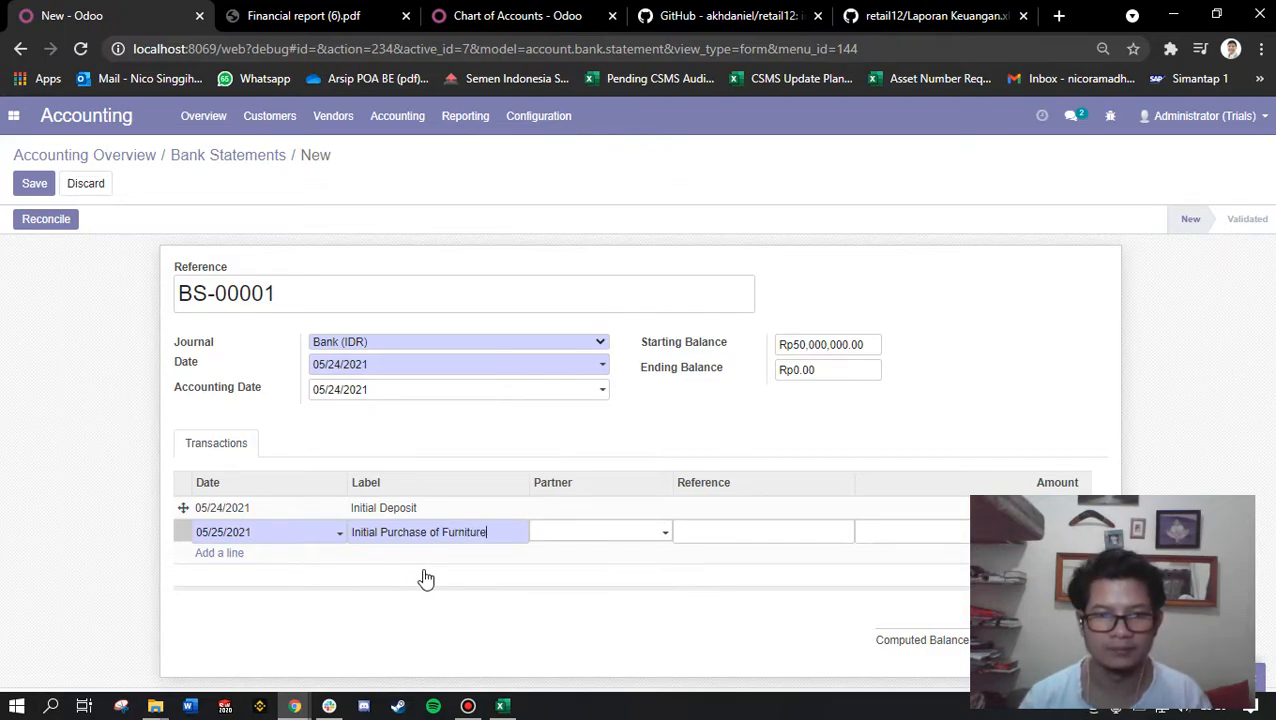
{"action": "key", "text": "Tab"}
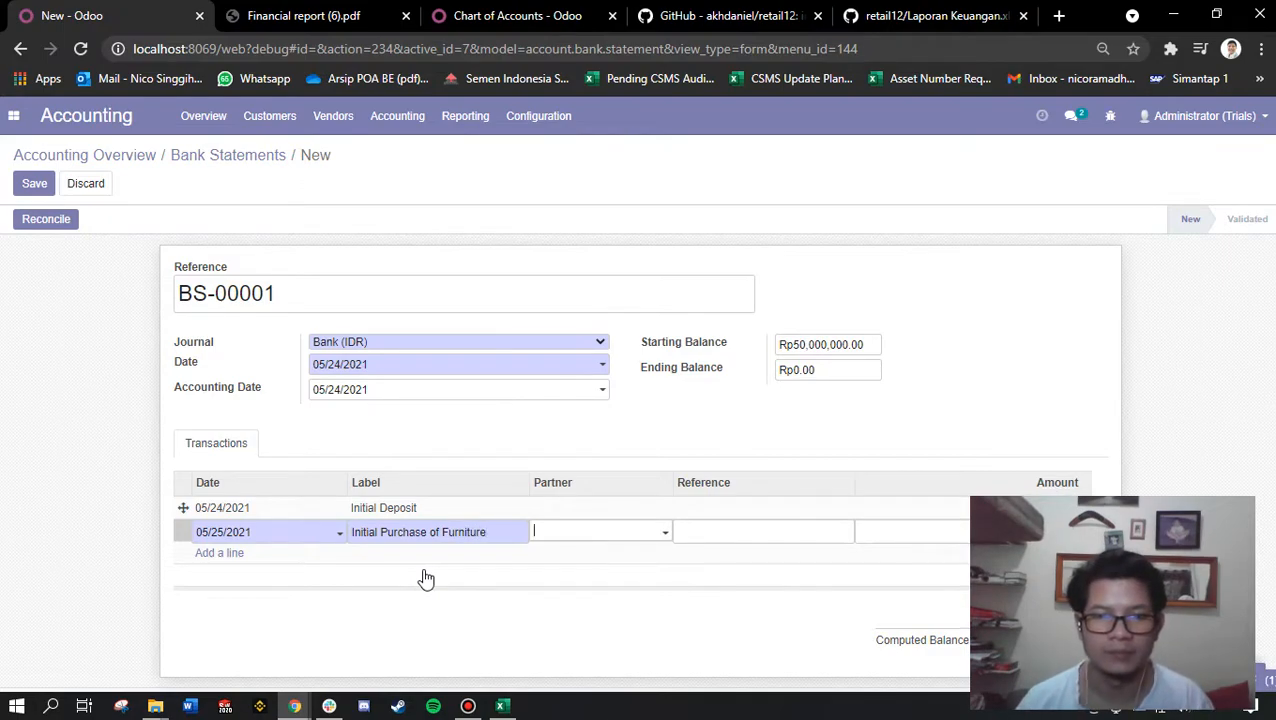
{"action": "key", "text": "Tab"}
Set the furniture purchase line's partner to BERDIKARI. UD and enter an outgoing amount of Rp 10,000,000, leaving the reference empty.
{"action": "left_click", "coordinate": [651, 536]}
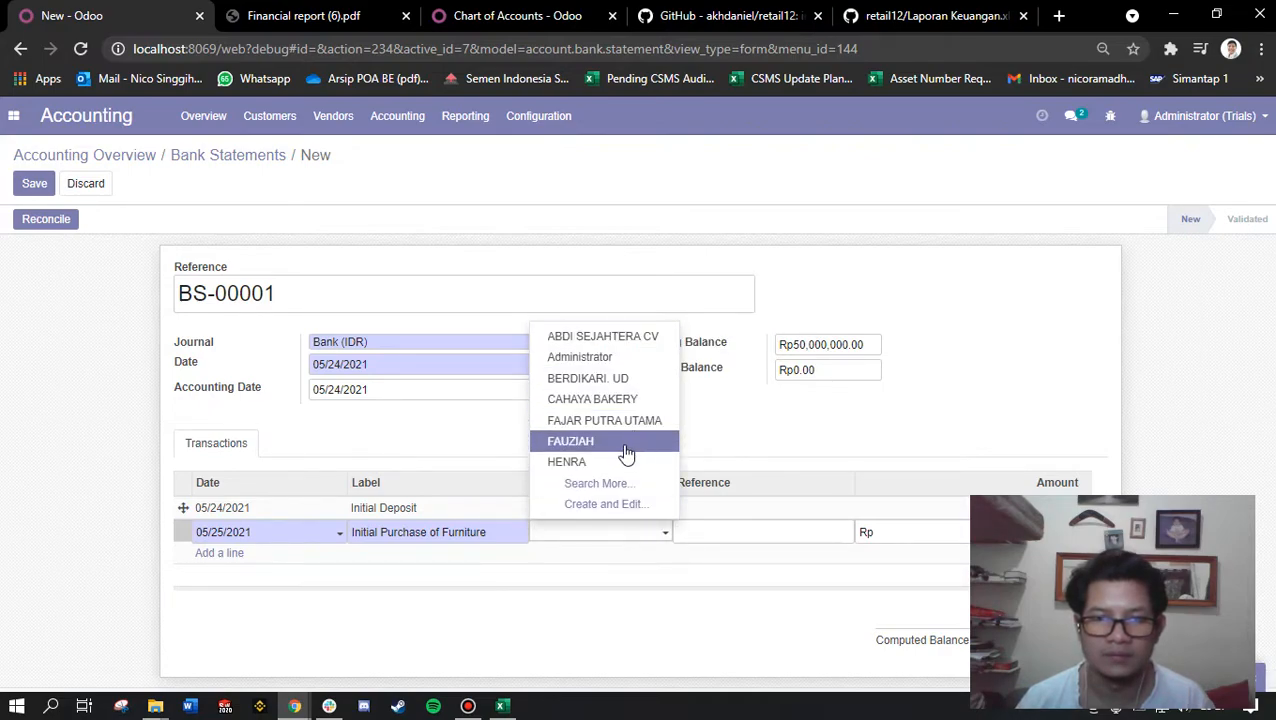
{"action": "left_click", "coordinate": [633, 381]}
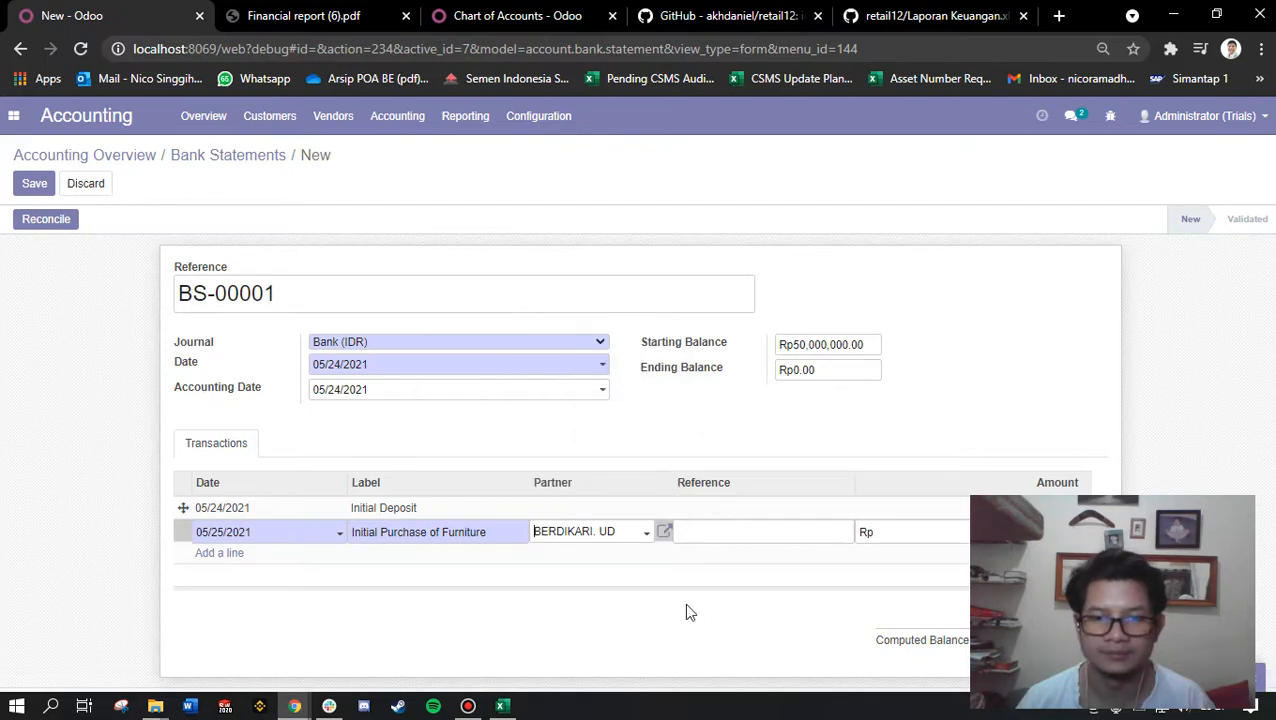
{"action": "left_click", "coordinate": [812, 532]}
{"action": "left_click", "coordinate": [901, 536]}
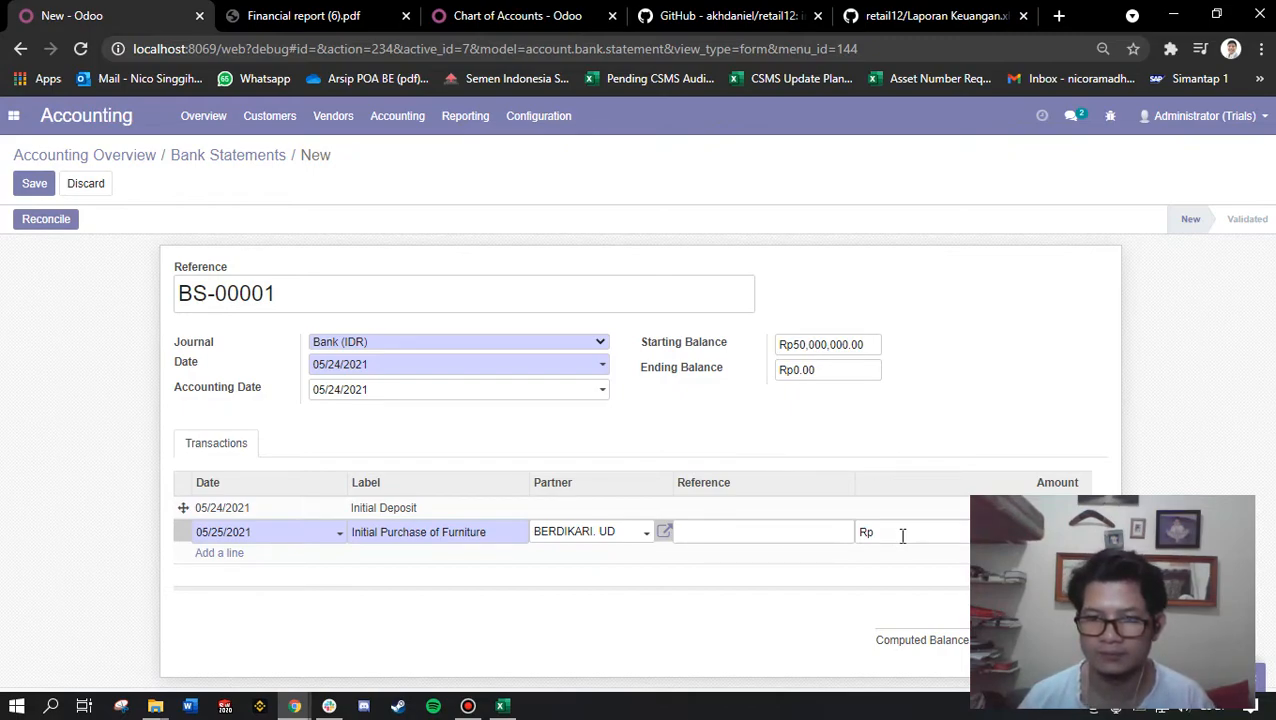
{"action": "left_click", "coordinate": [901, 536]}
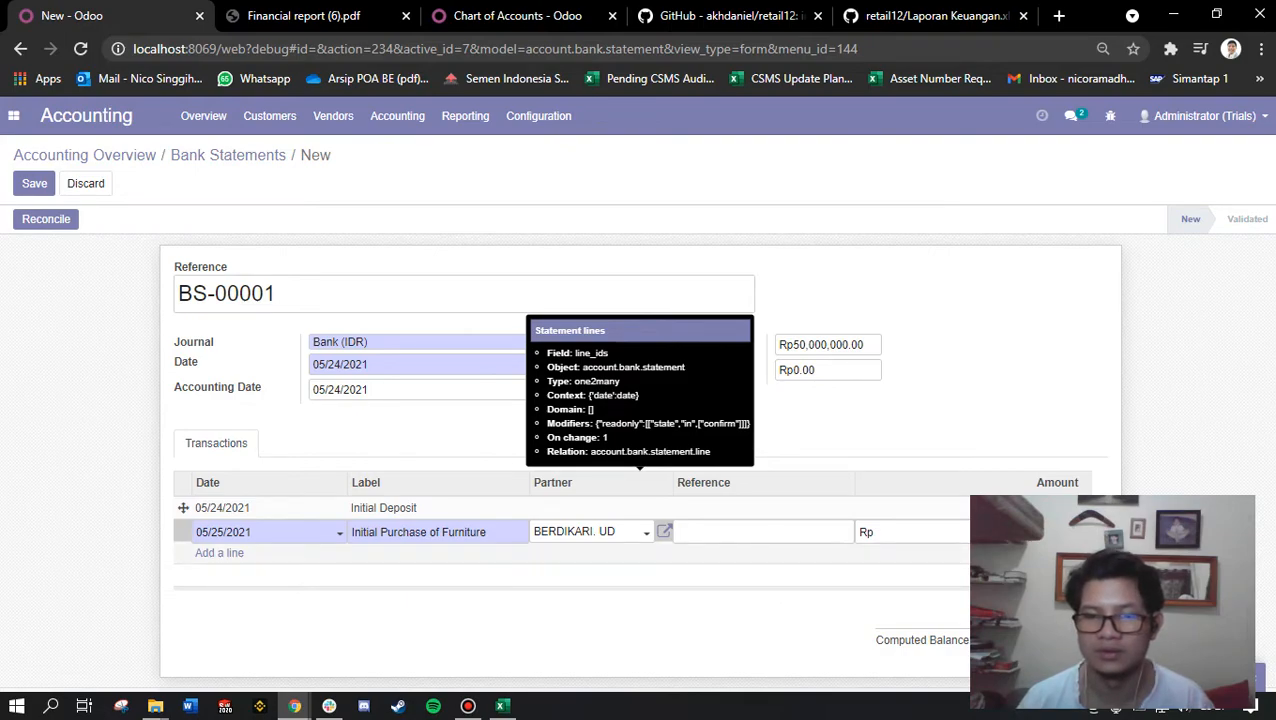
{"action": "left_click", "coordinate": [889, 565]}
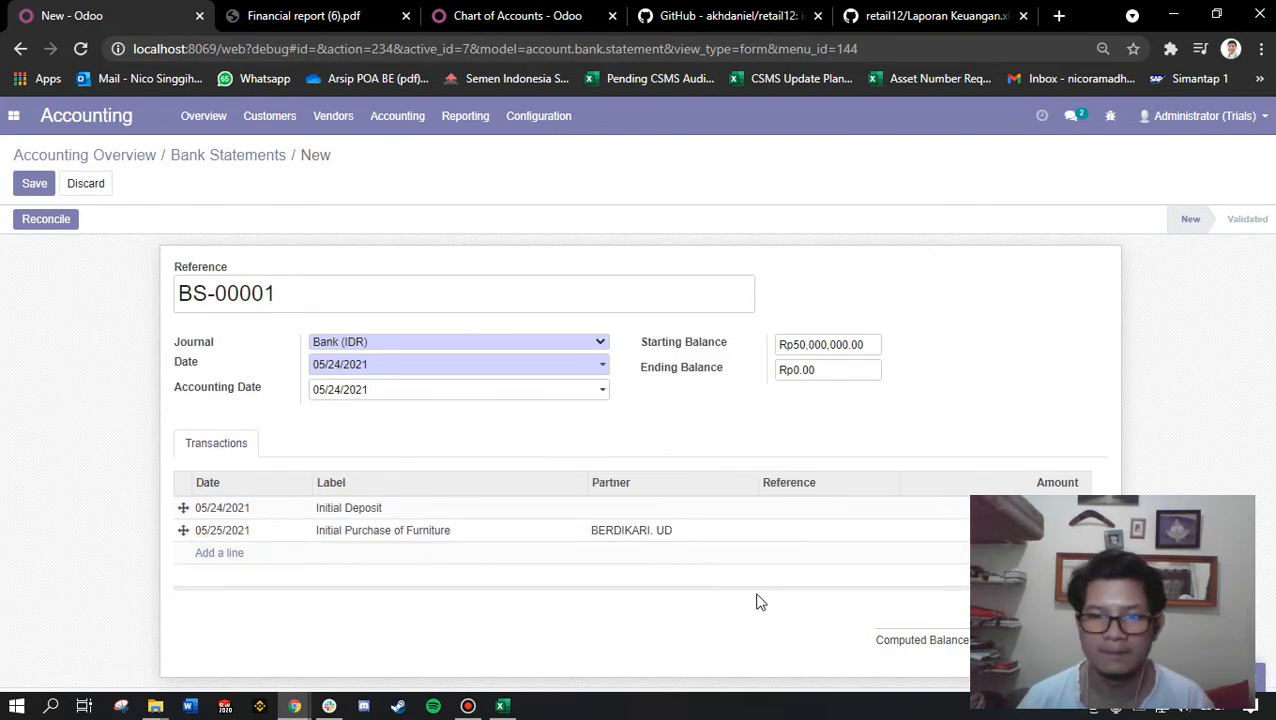
Add a transaction line dated 05/25/2021 with the label manufacturing and an outgoing amount of Rp 6,000,000, without partner or reference.
{"action": "left_click", "coordinate": [228, 561]}
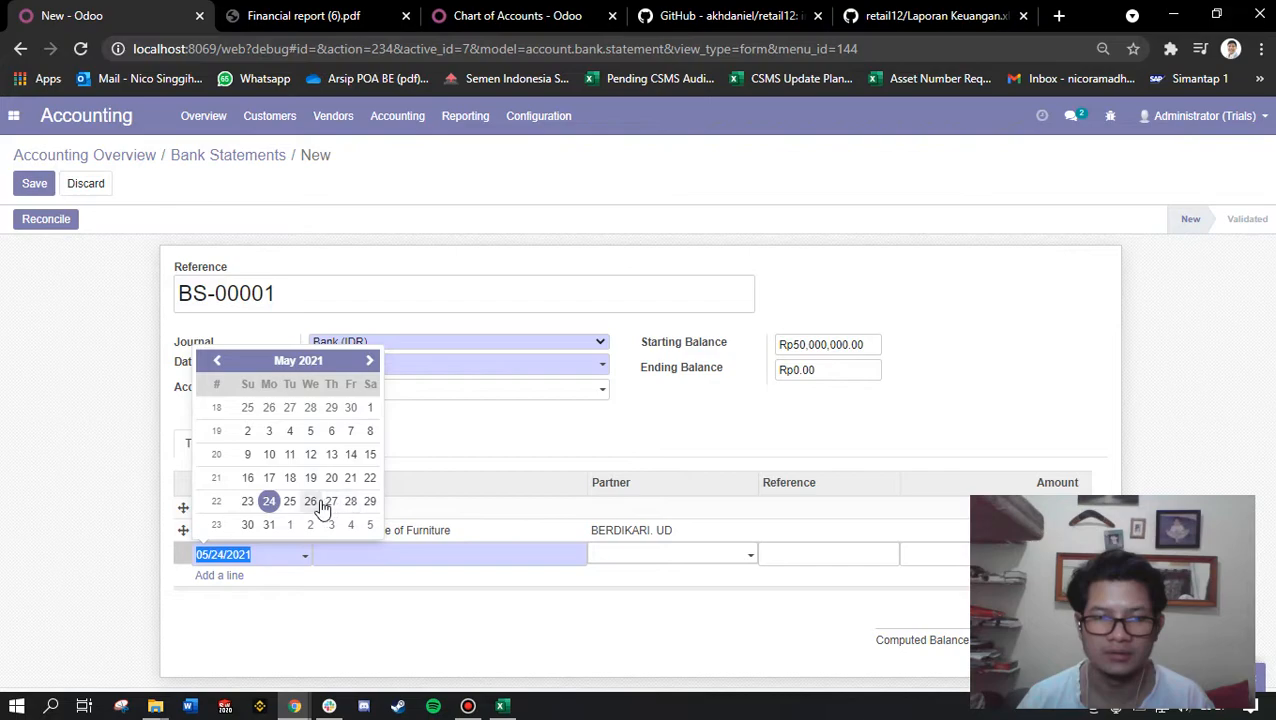
{"action": "left_click", "coordinate": [290, 503]}
{"action": "left_click", "coordinate": [397, 553]}
{"action": "type", "text": "manufacturi"}
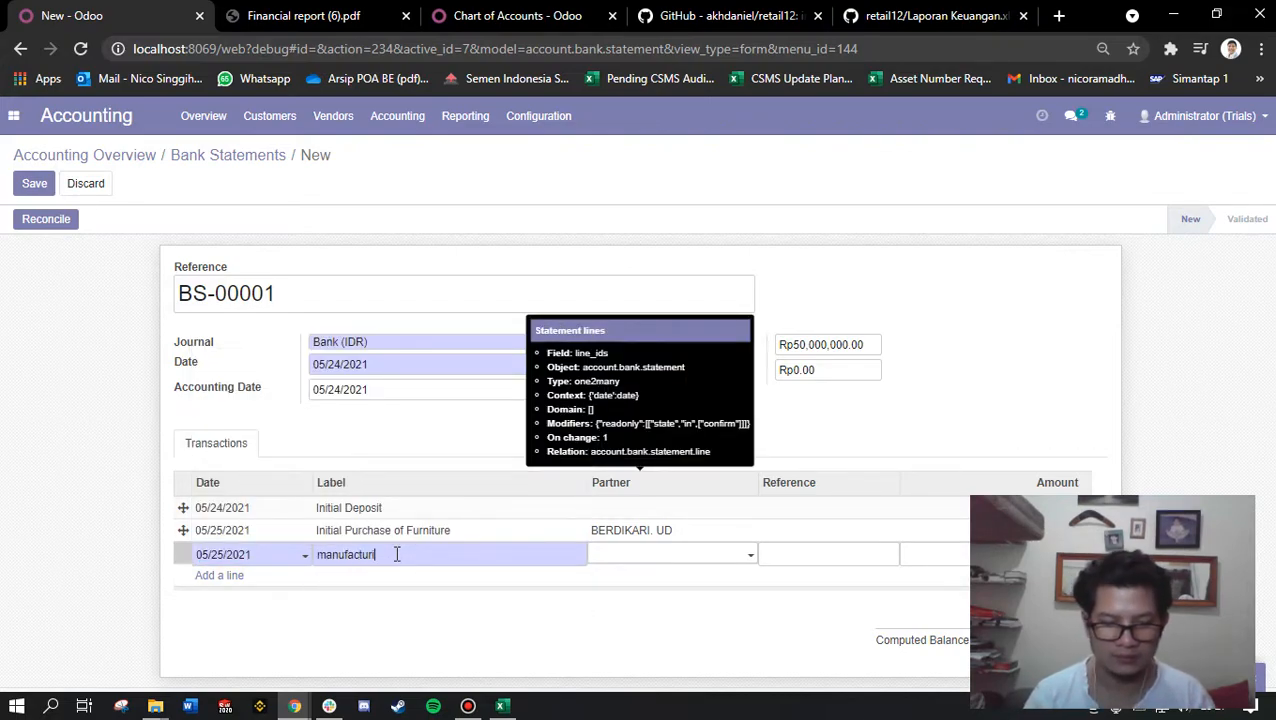
{"action": "type", "text": "ng"}
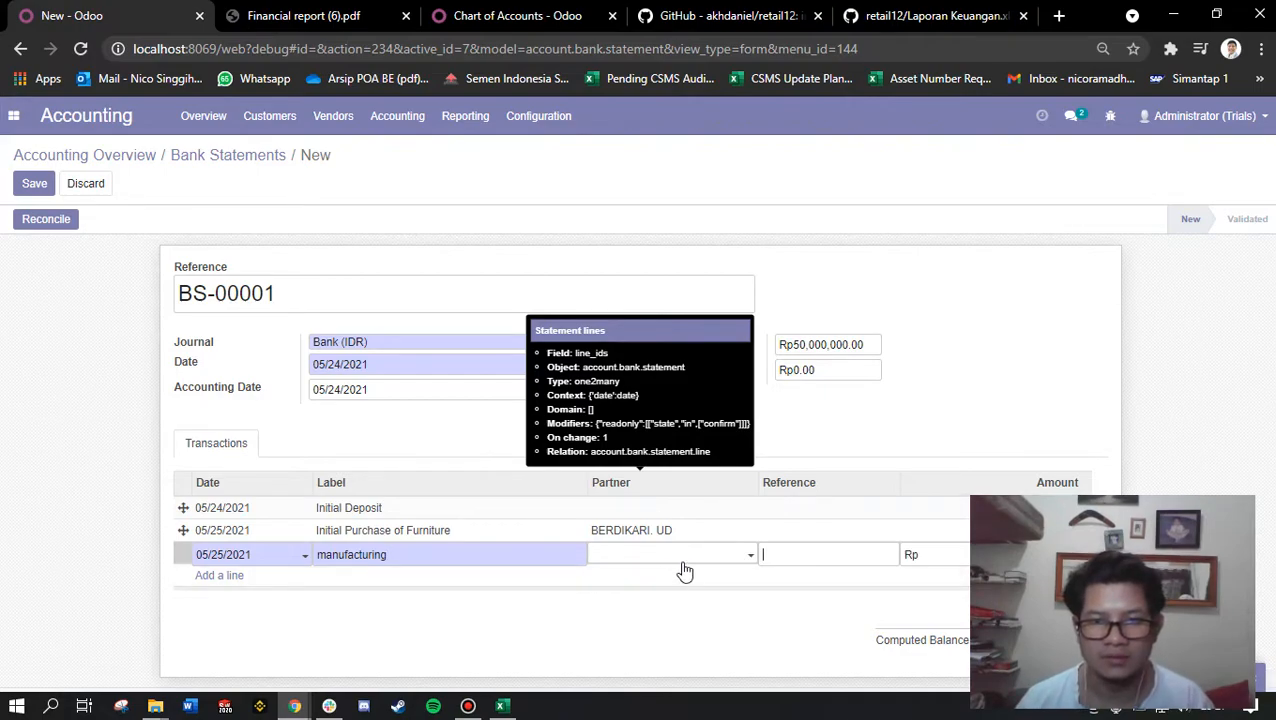
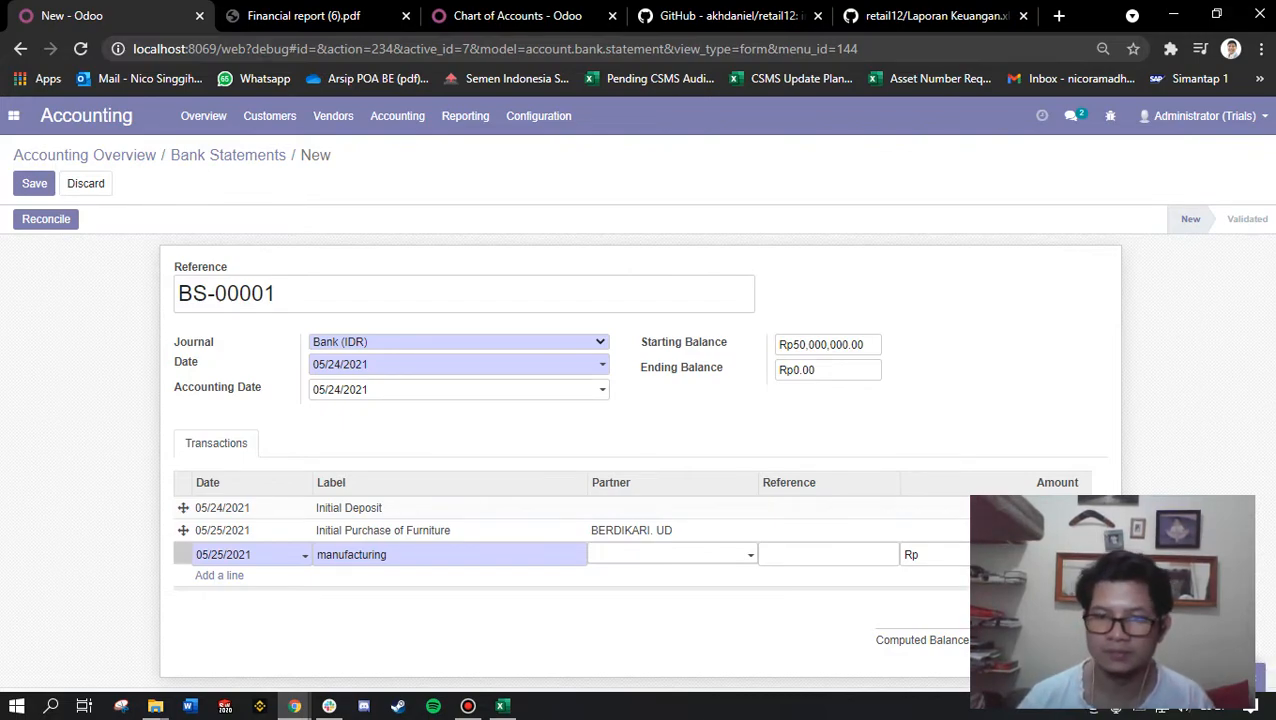
{"action": "left_click", "coordinate": [659, 594]}
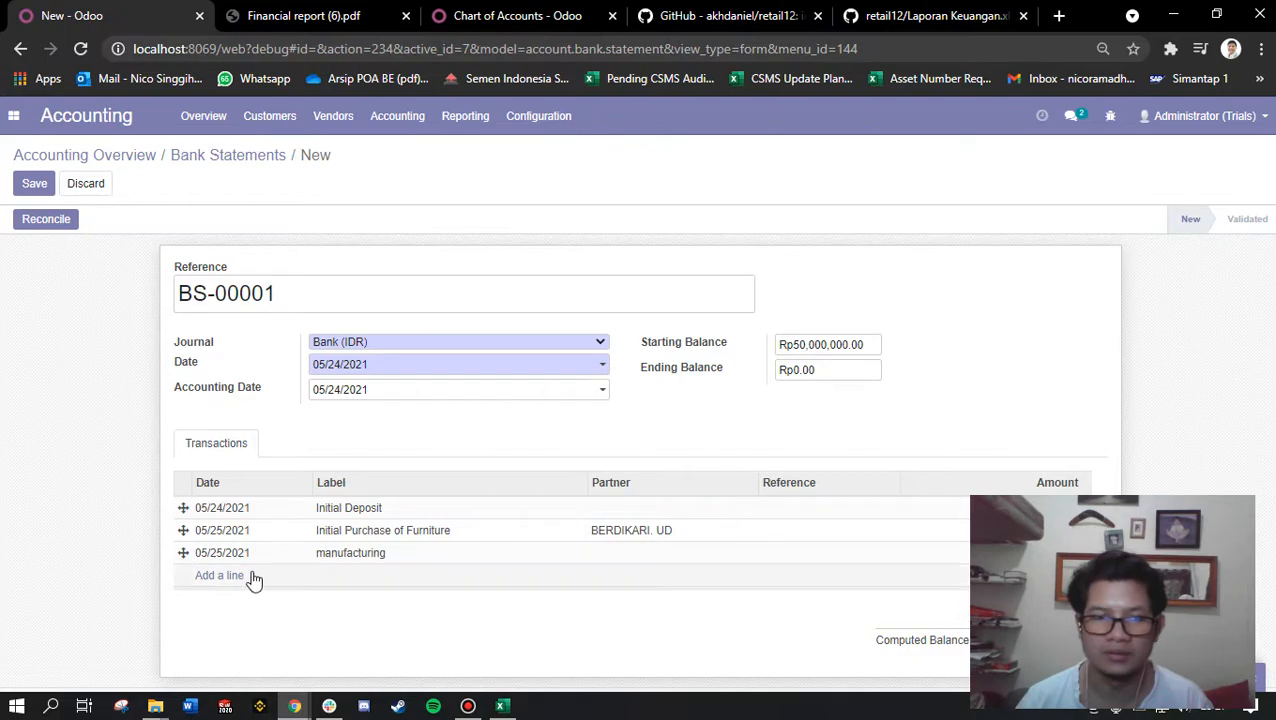
Add a transaction line dated 06/01/2021 with the label Profit and an incoming amount of Rp 15,000,000, without a partner.
{"action": "left_click", "coordinate": [240, 578]}
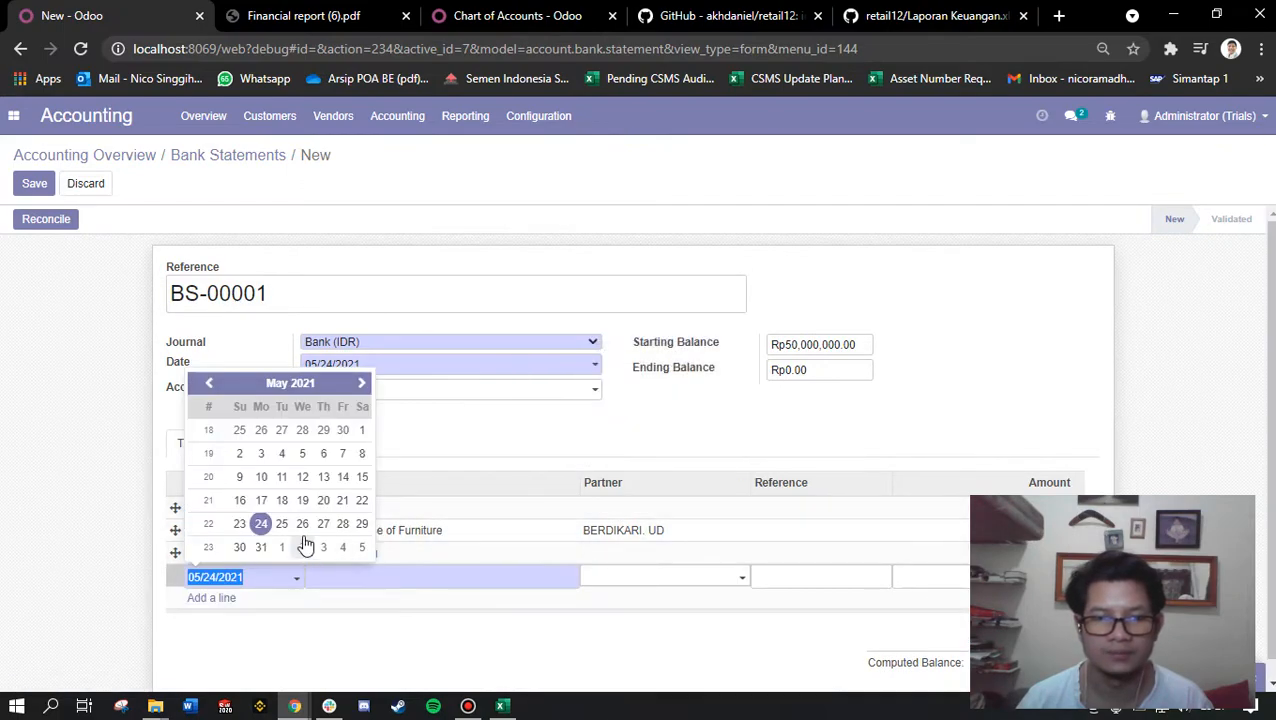
{"action": "left_click", "coordinate": [278, 550]}
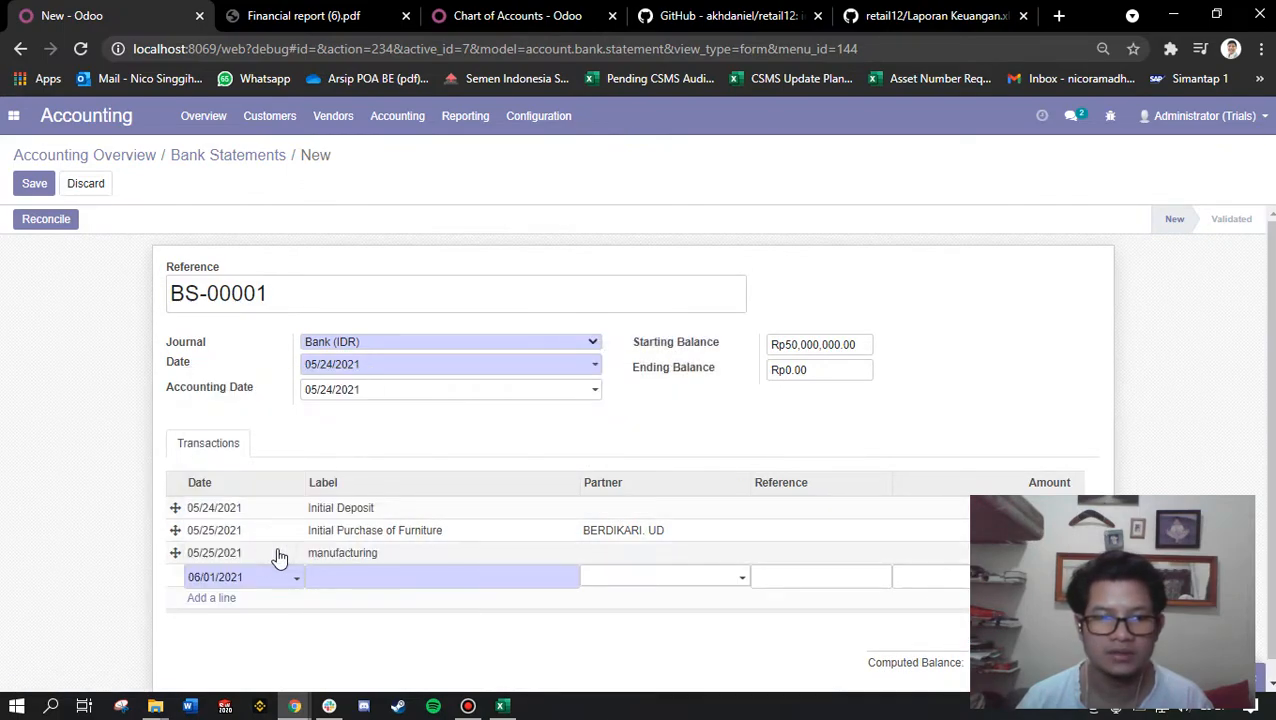
{"action": "left_click", "coordinate": [345, 584]}
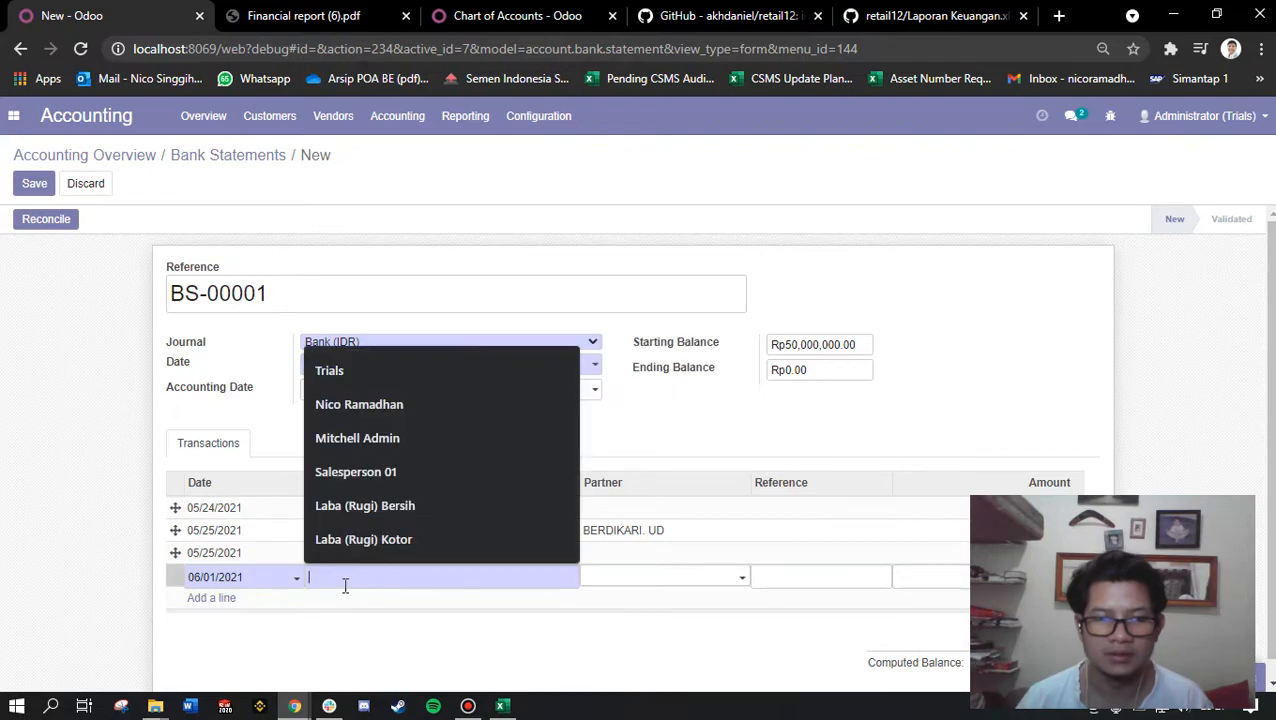
{"action": "key", "text": "Escape"}
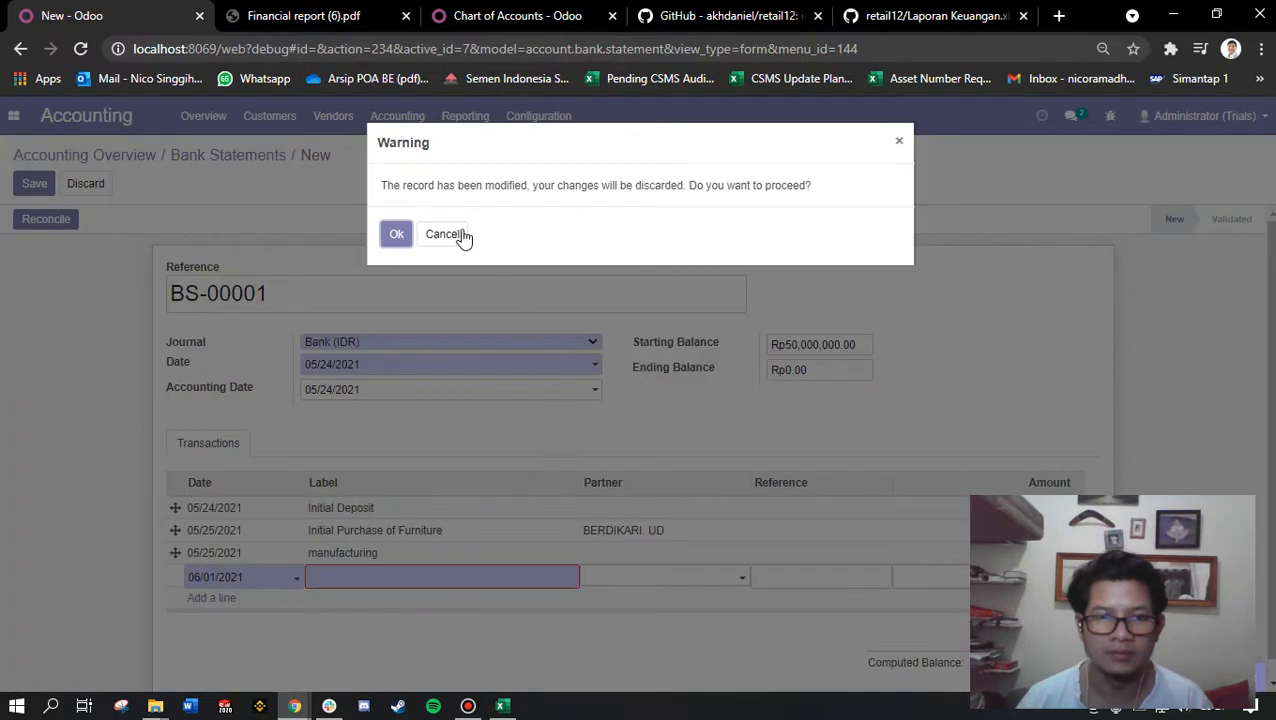
{"action": "left_click", "coordinate": [899, 141]}
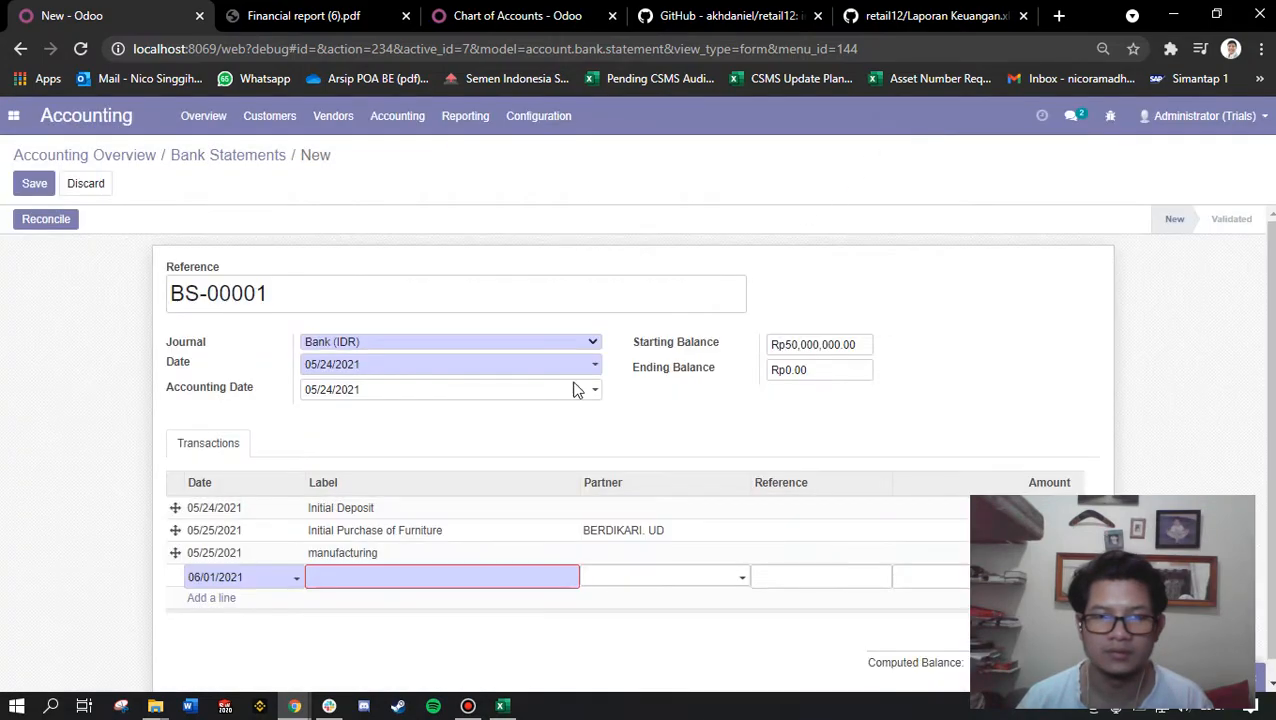
{"action": "left_click", "coordinate": [426, 579]}
{"action": "type", "text": "Profi"}
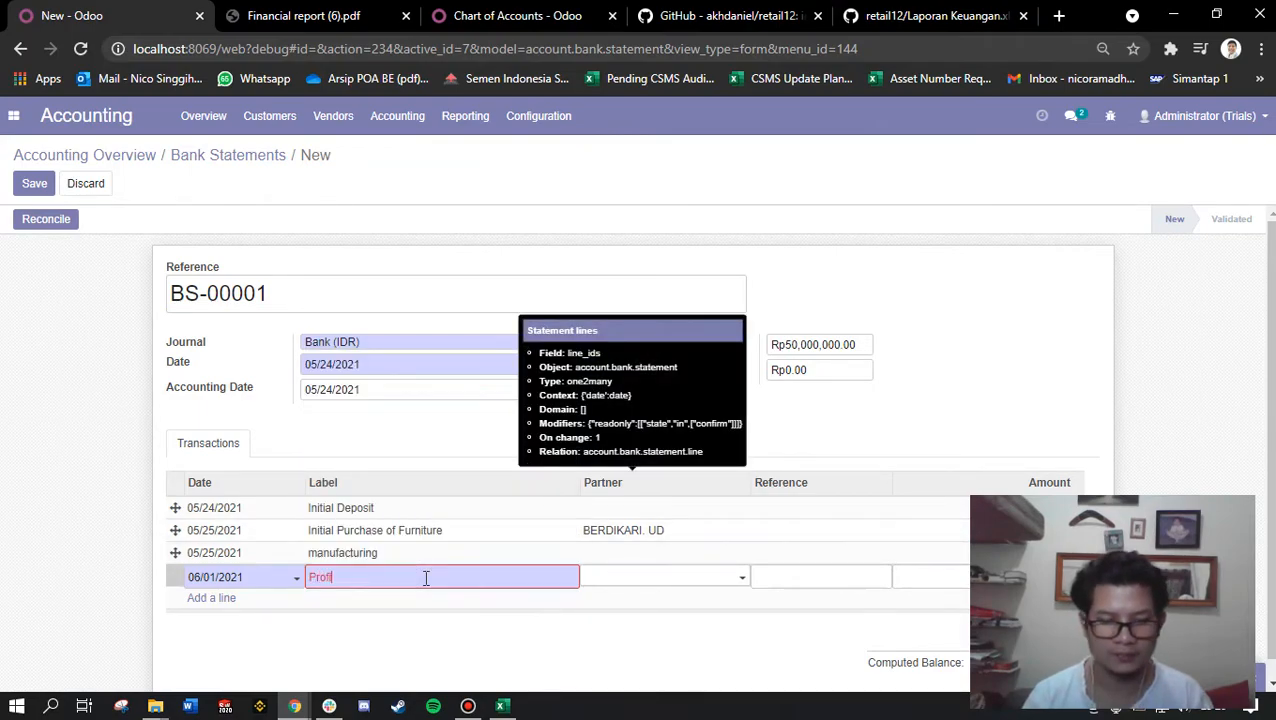
{"action": "type", "text": "t"}
{"action": "left_click", "coordinate": [599, 588]}
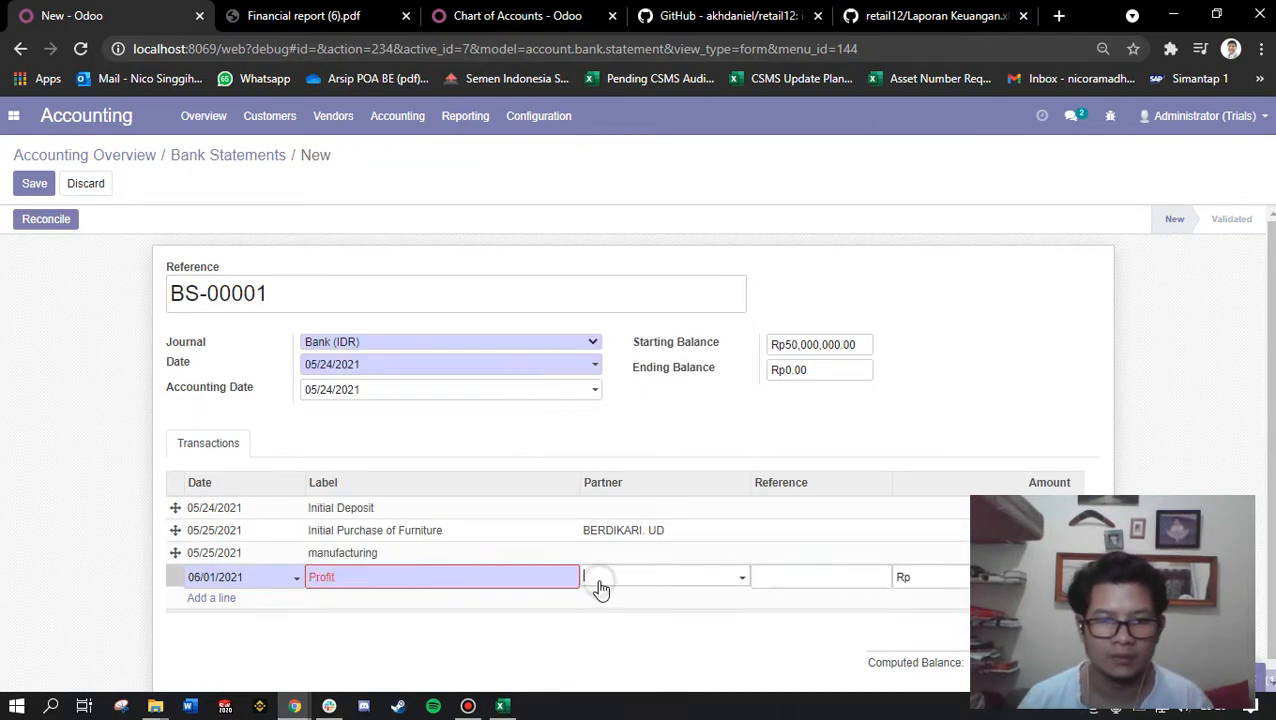
{"action": "left_click", "coordinate": [953, 578]}
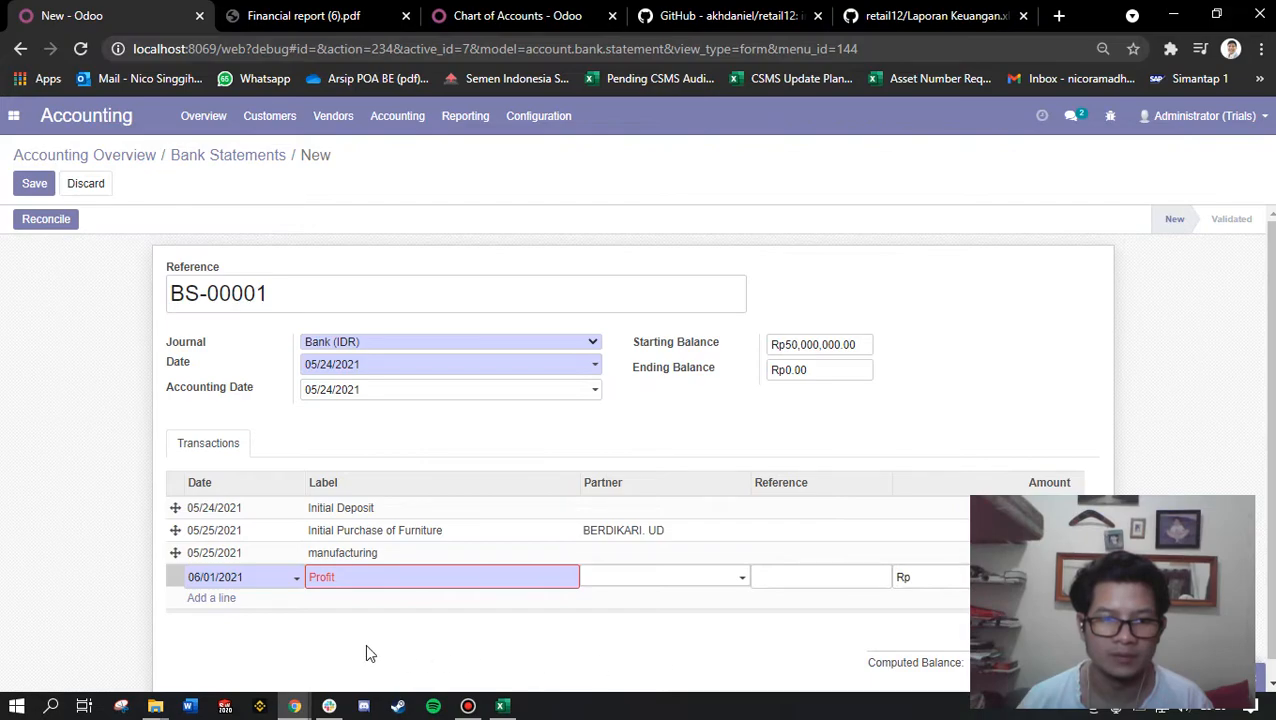
{"action": "left_click", "coordinate": [285, 590]}
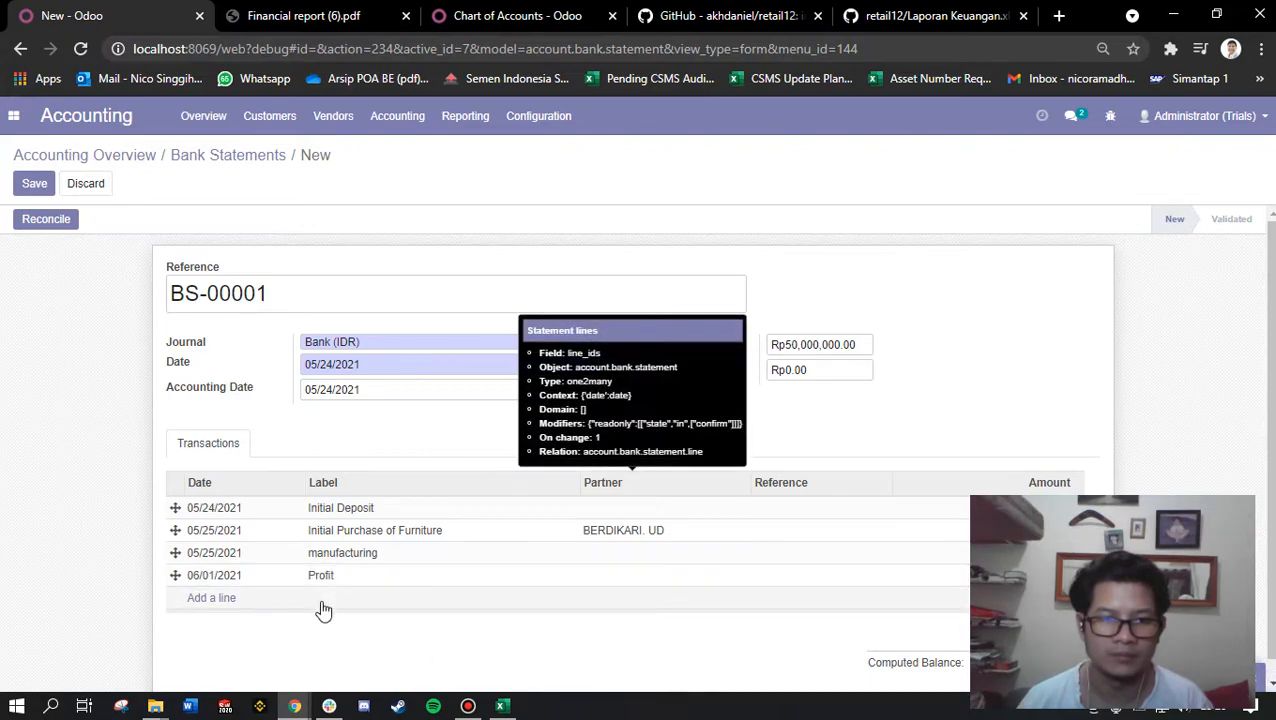
Set the statement's ending balance to Rp 74,000,000 and save the statement.
{"action": "scroll", "coordinate": [640, 604], "scroll_direction": "down", "scroll_amount": 1}
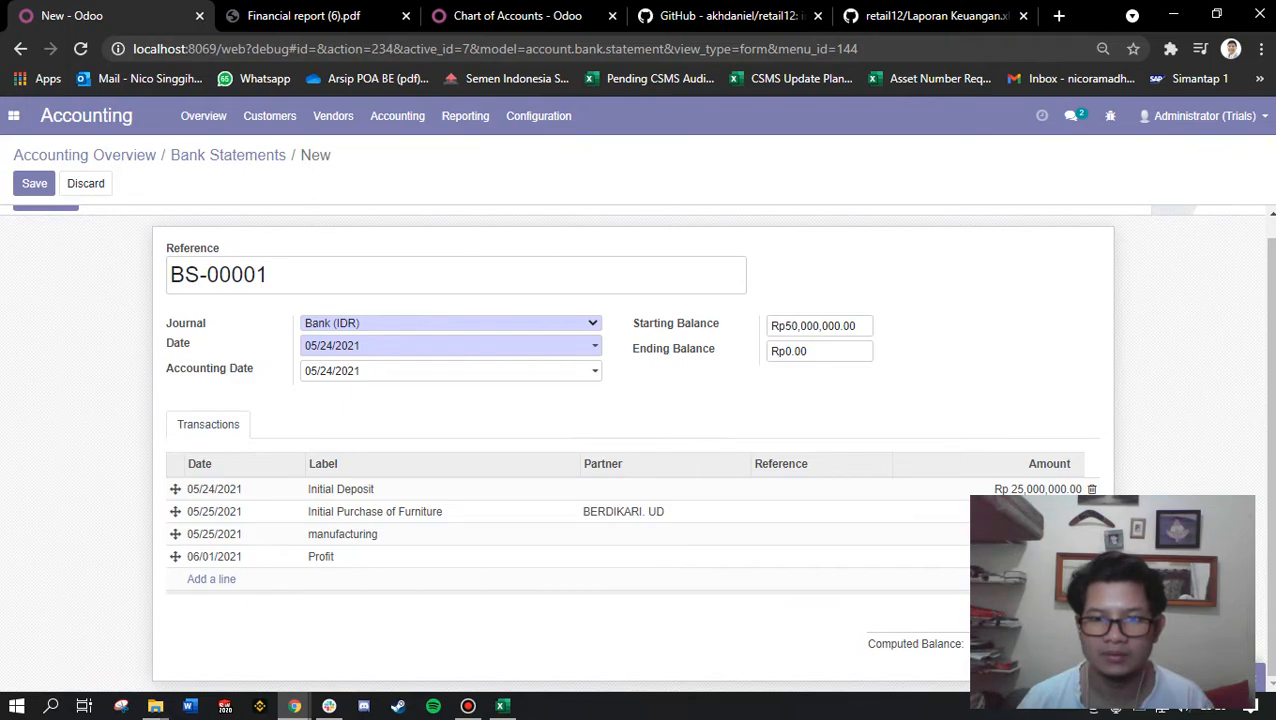
{"action": "left_click_drag", "start_coordinate": [834, 350], "coordinate": [778, 358]}
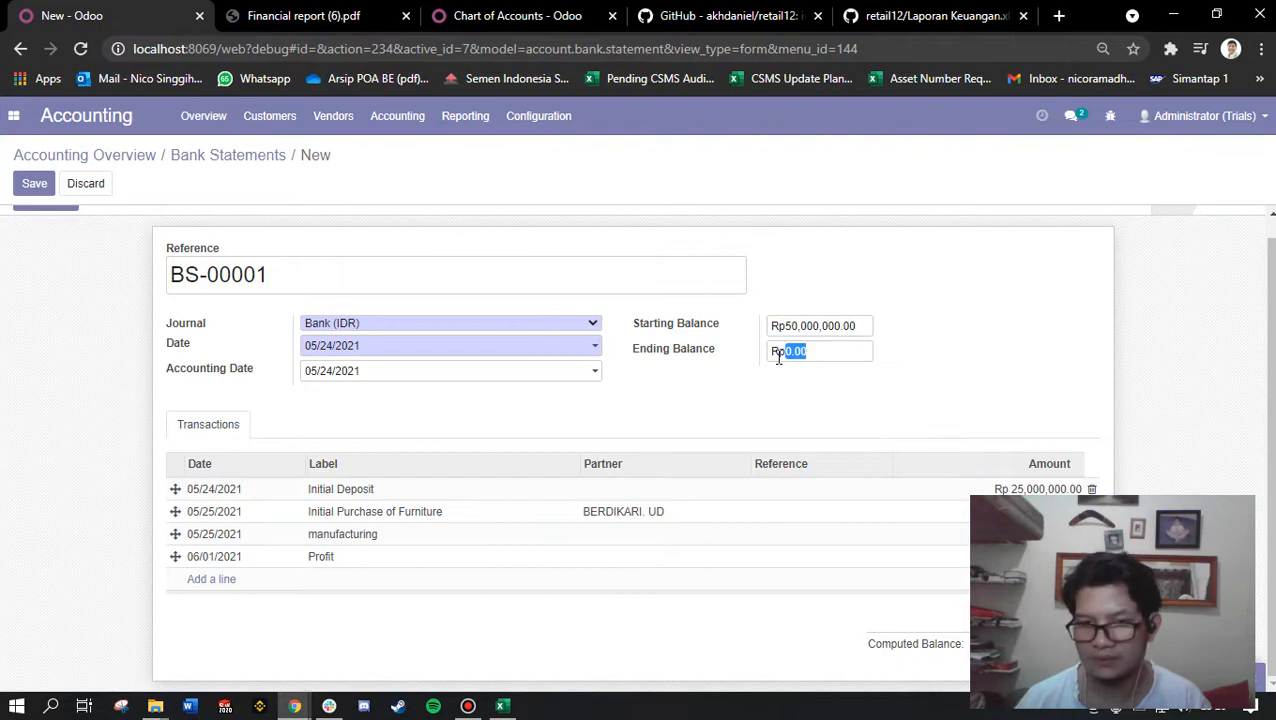
{"action": "type", "text": "74000000"}
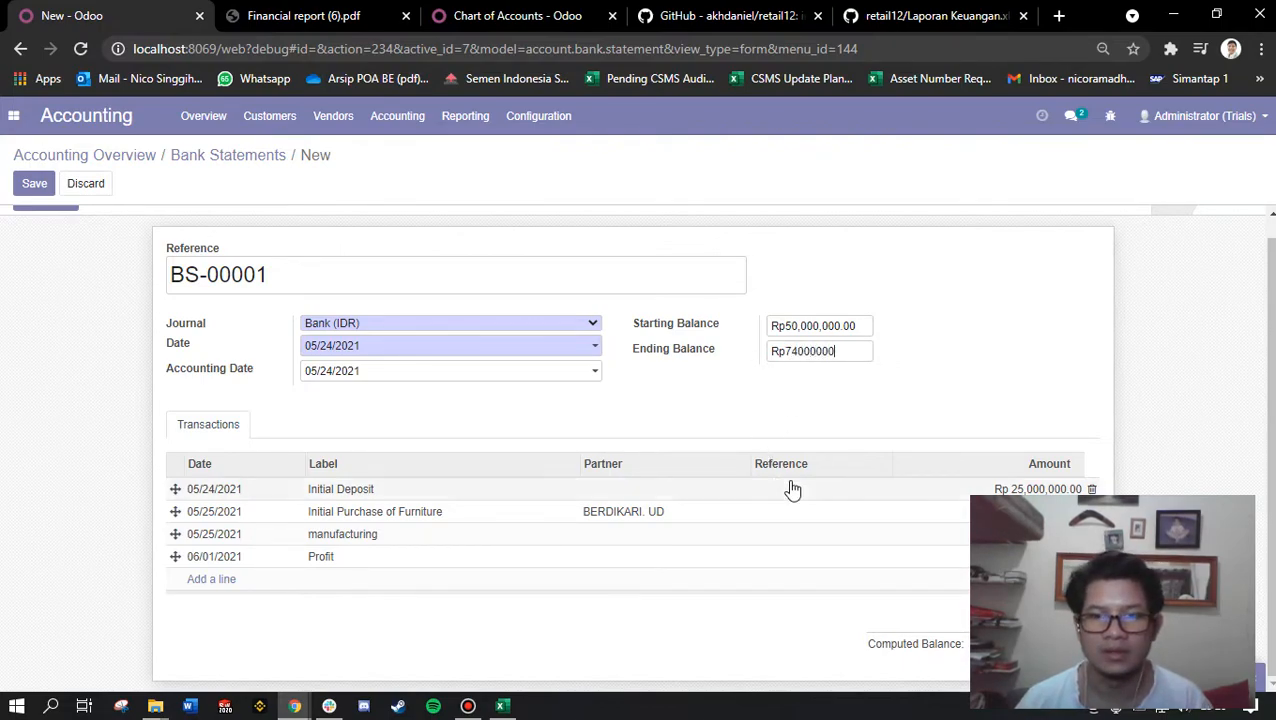
{"action": "scroll", "coordinate": [760, 470], "scroll_direction": "up", "scroll_amount": 1}
{"action": "left_click", "coordinate": [36, 184]}
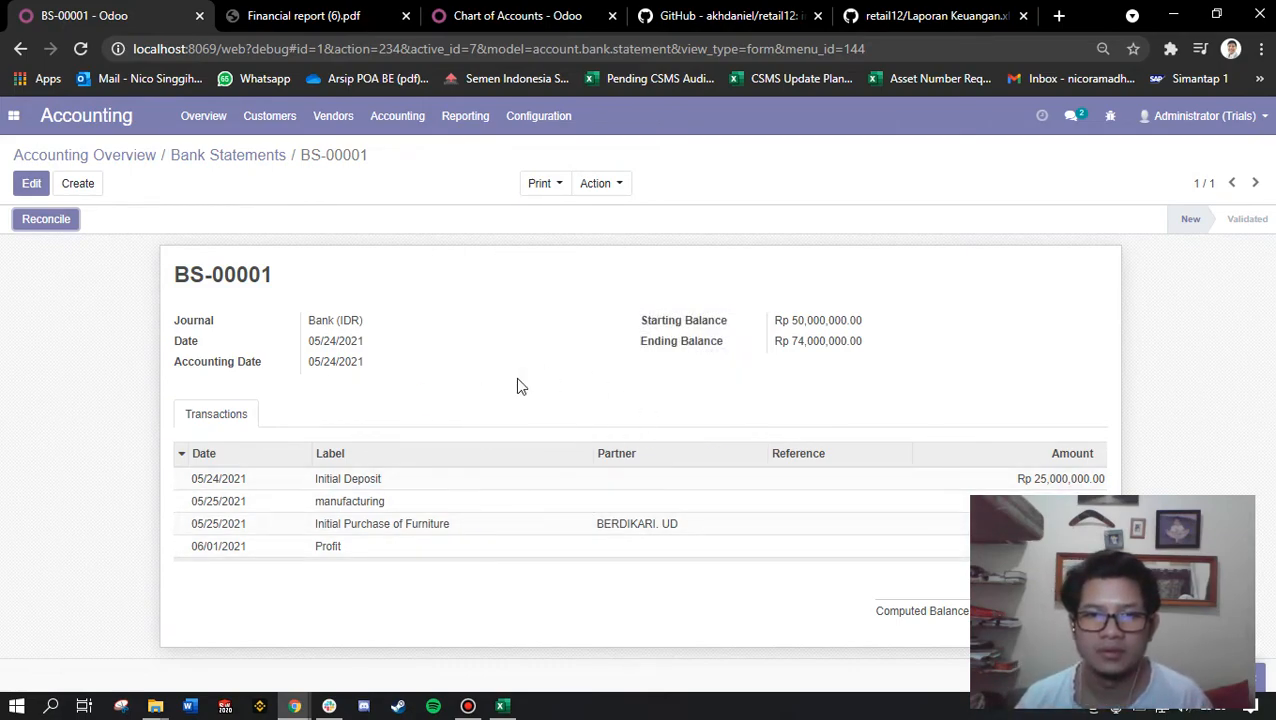
Start reconciling the statement and try BCA : Beginning Balance as the counterpart for the Initial Deposit line.
{"action": "left_click", "coordinate": [66, 228]}
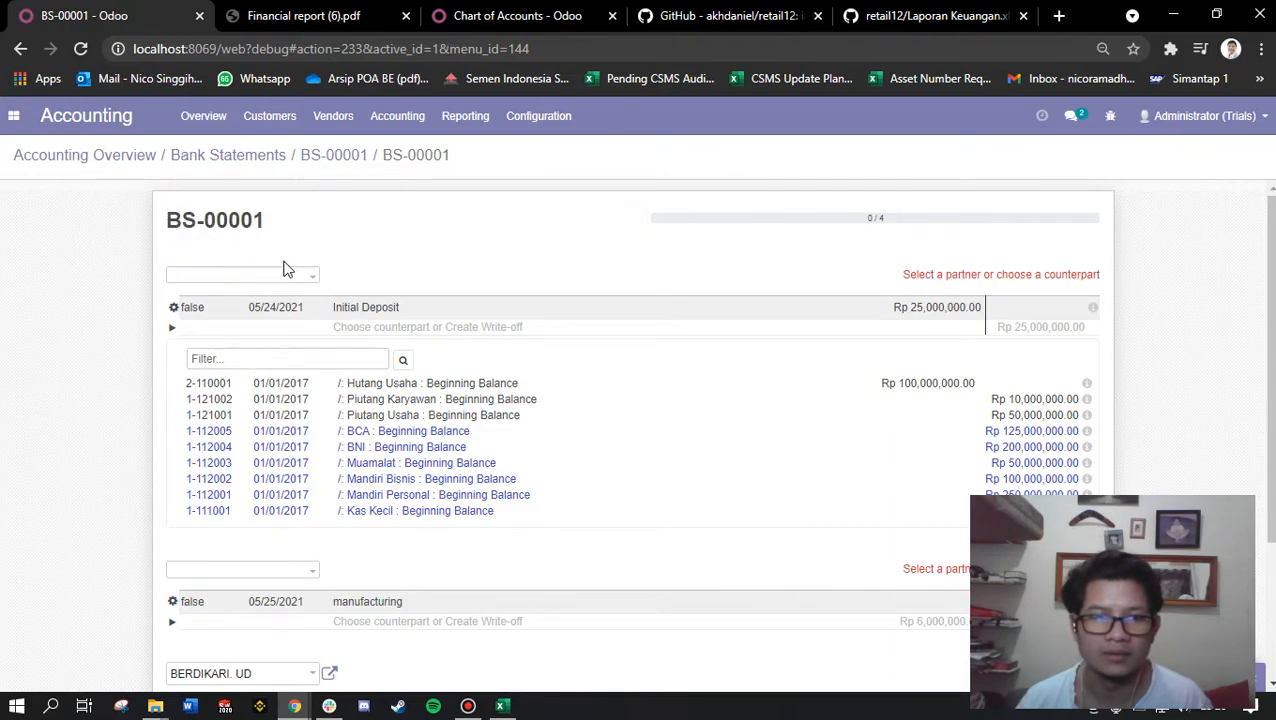
{"action": "left_click", "coordinate": [310, 276]}
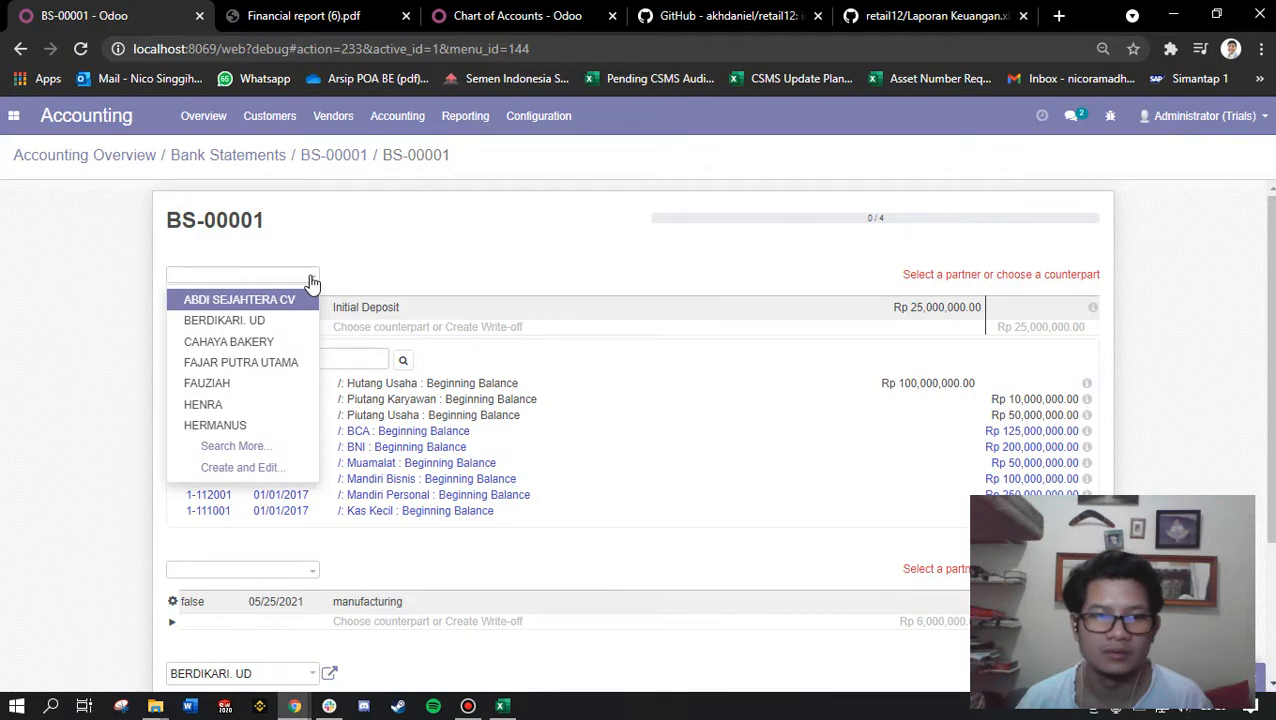
{"action": "left_click", "coordinate": [311, 279]}
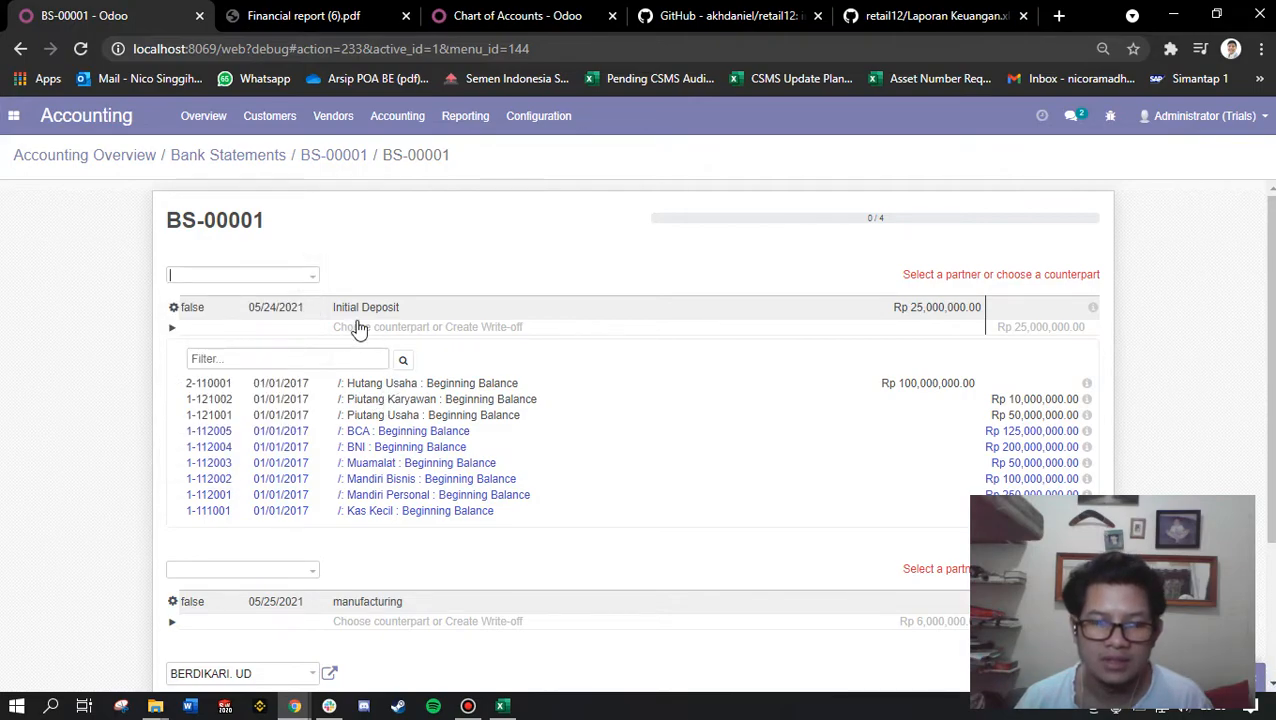
{"action": "left_click", "coordinate": [314, 360]}
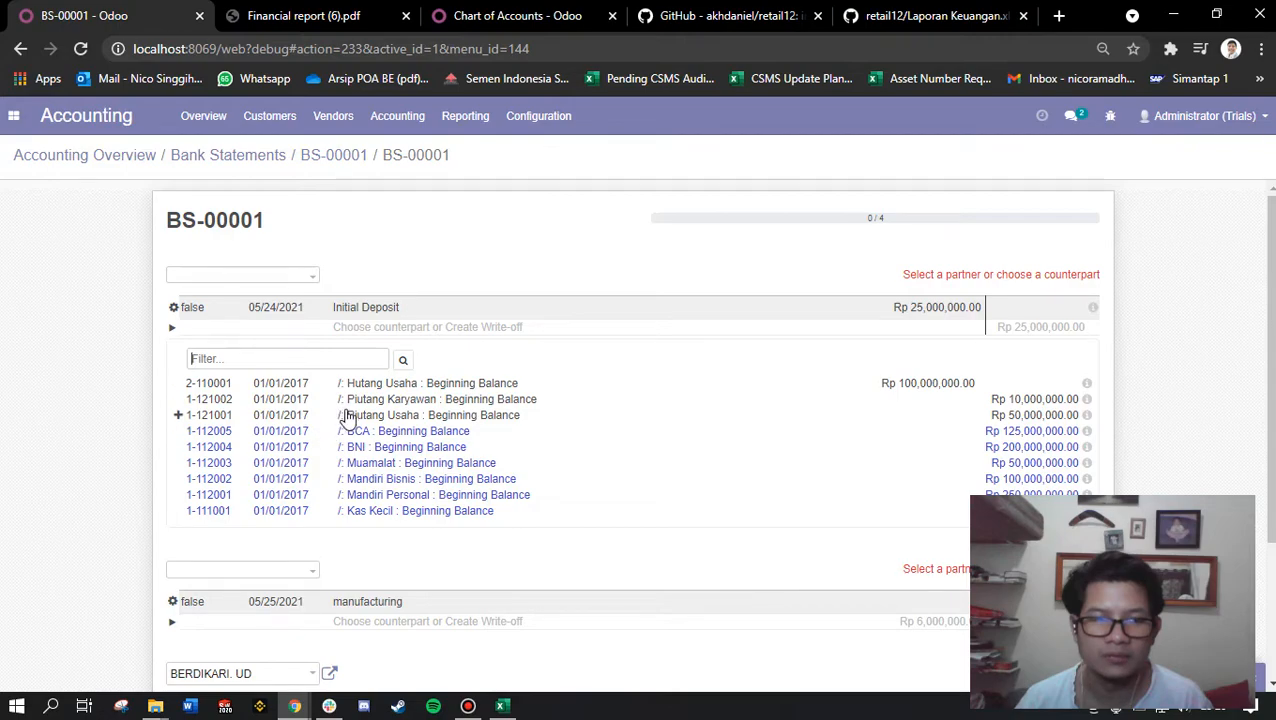
{"action": "left_click", "coordinate": [390, 440]}
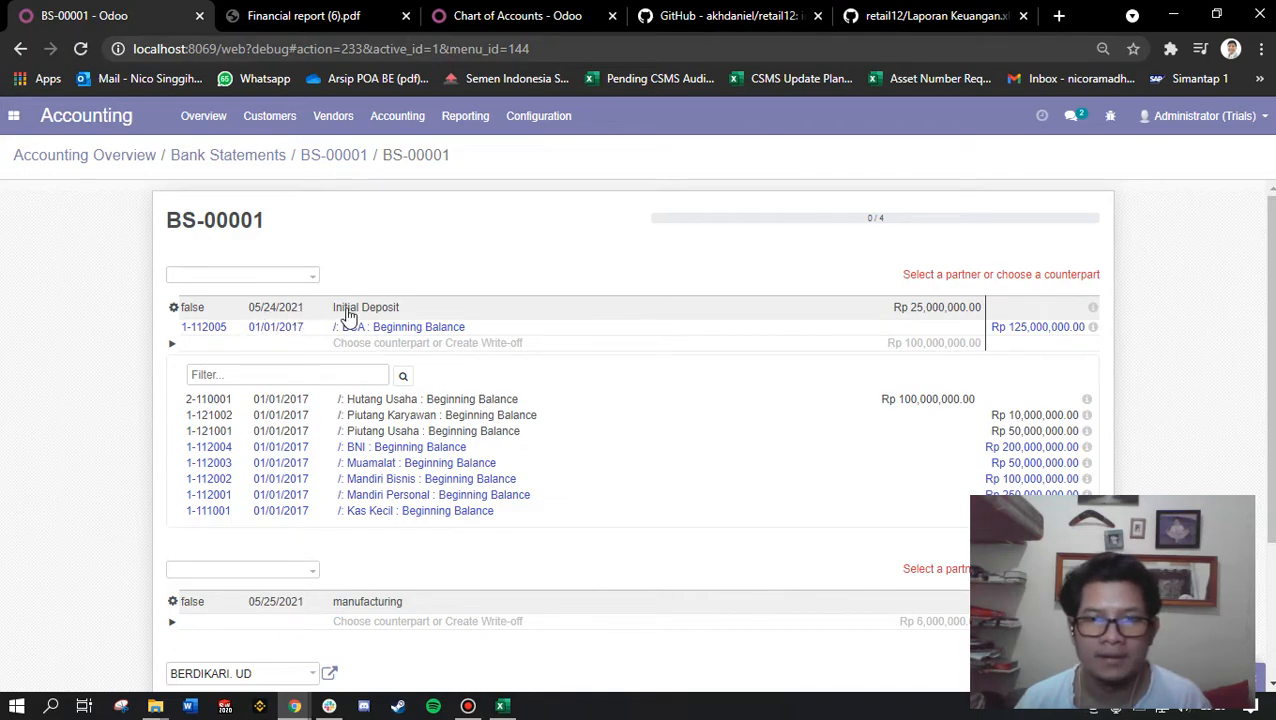
{"action": "left_click", "coordinate": [315, 279]}
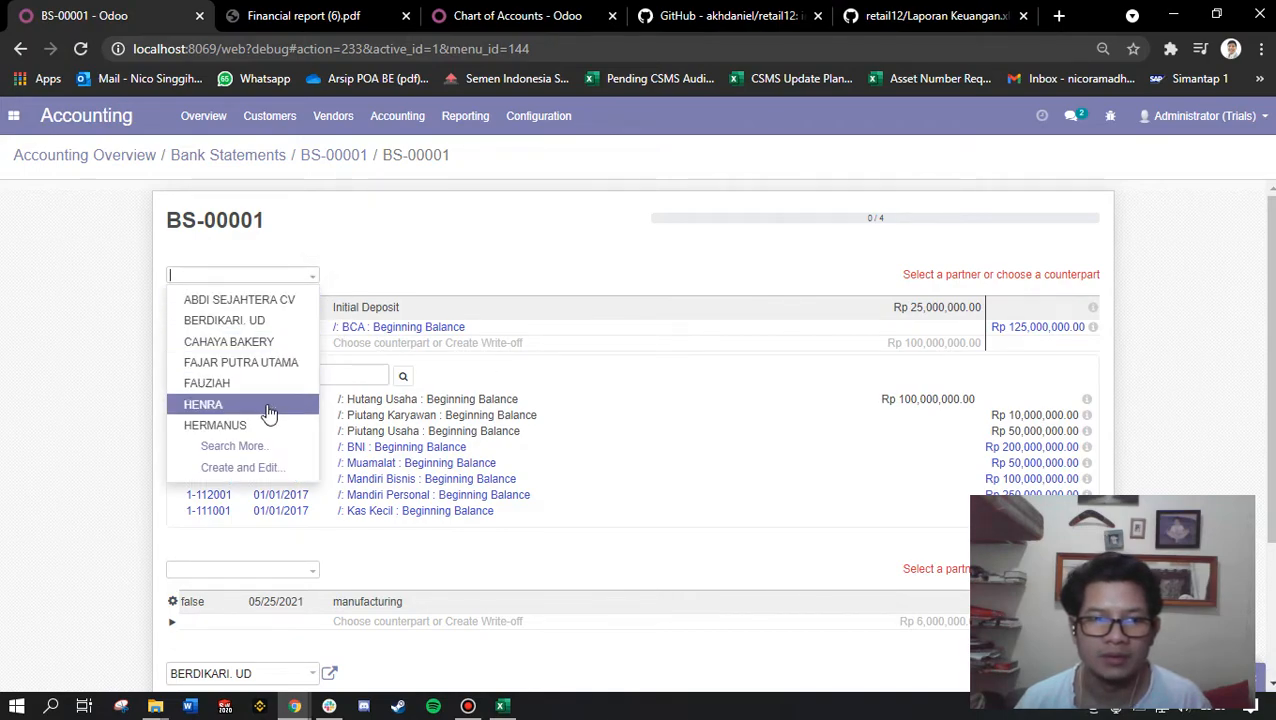
{"action": "left_click", "coordinate": [241, 364]}
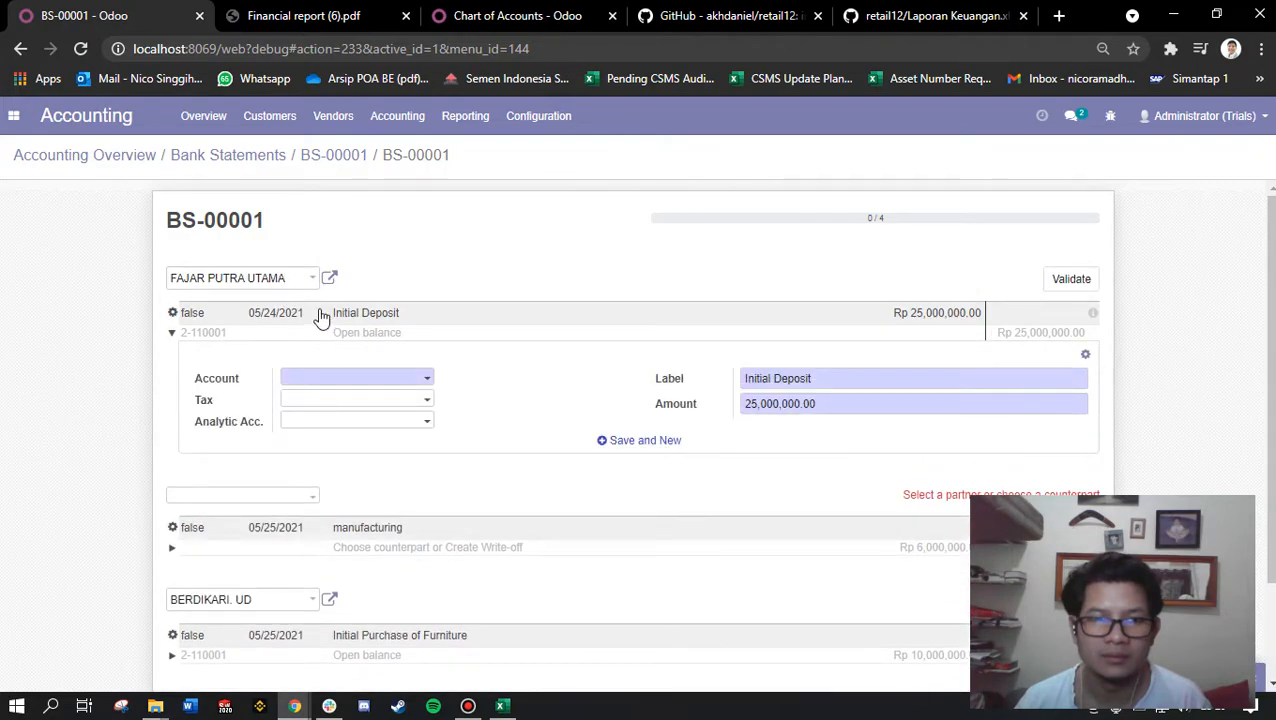
{"action": "left_click", "coordinate": [309, 281]}
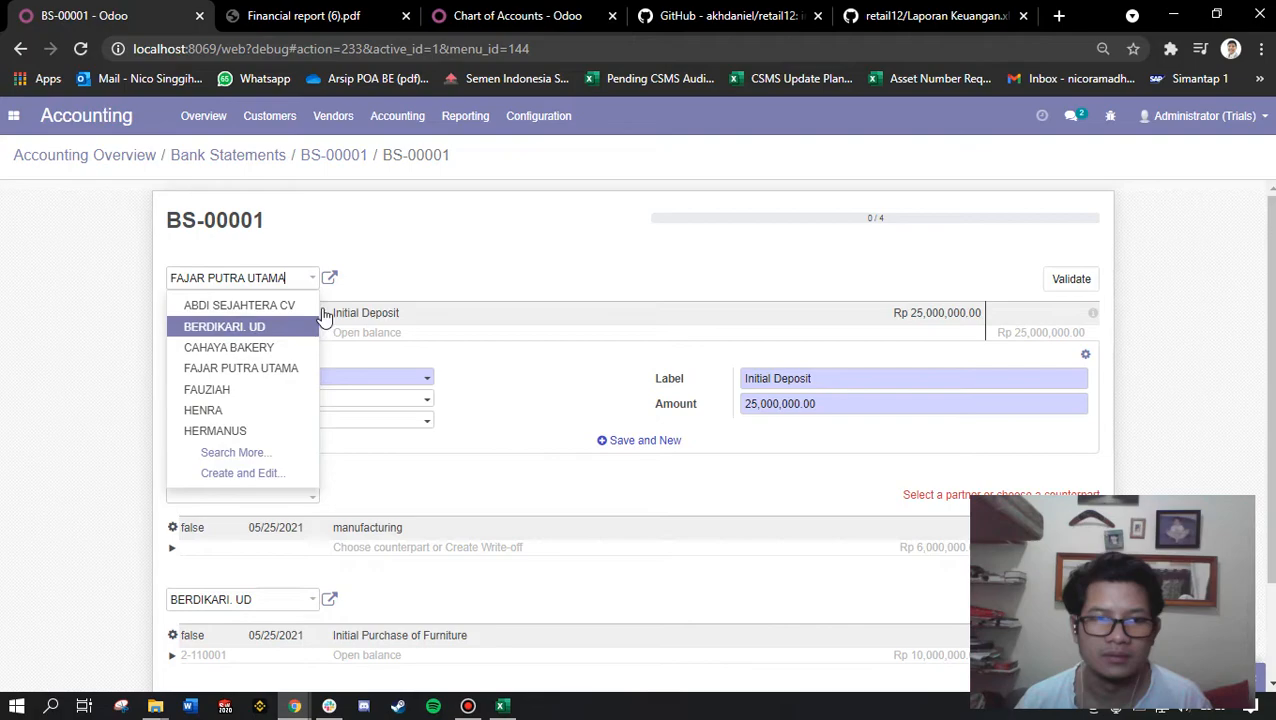
{"action": "key", "text": "BackSpace"}
{"action": "key", "text": "BackSpace"}
{"action": "key", "text": "BackSpace"}
{"action": "key", "text": "BackSpace"}
{"action": "key", "text": "BackSpace"}
{"action": "key", "text": "BackSpace"}
{"action": "key", "text": "BackSpace"}
{"action": "key", "text": "BackSpace"}
{"action": "key", "text": "BackSpace"}
{"action": "key", "text": "BackSpace"}
{"action": "key", "text": "BackSpace"}
{"action": "key", "text": "BackSpace"}
{"action": "key", "text": "BackSpace"}
{"action": "key", "text": "BackSpace"}
{"action": "key", "text": "BackSpace"}
{"action": "key", "text": "BackSpace"}
{"action": "key", "text": "BackSpace"}
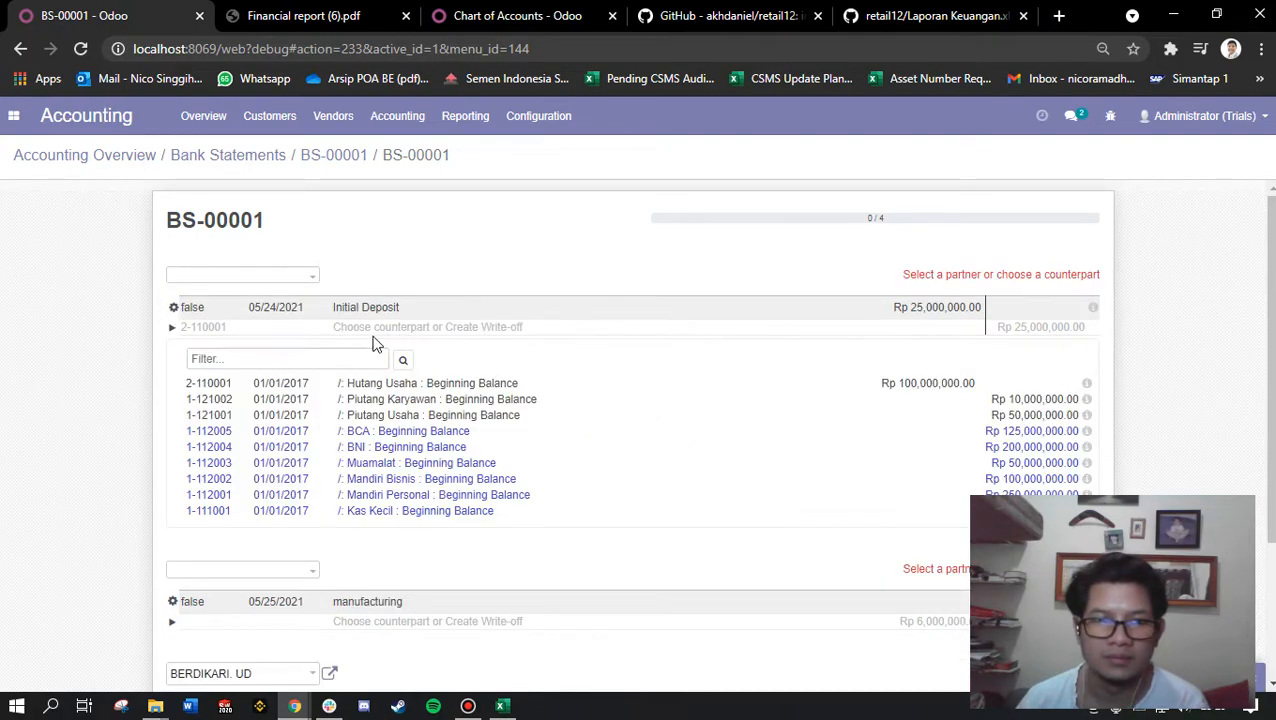
Collapse the counterpart list of the Initial Deposit line in the reconciliation view.
{"action": "left_click", "coordinate": [193, 314]}
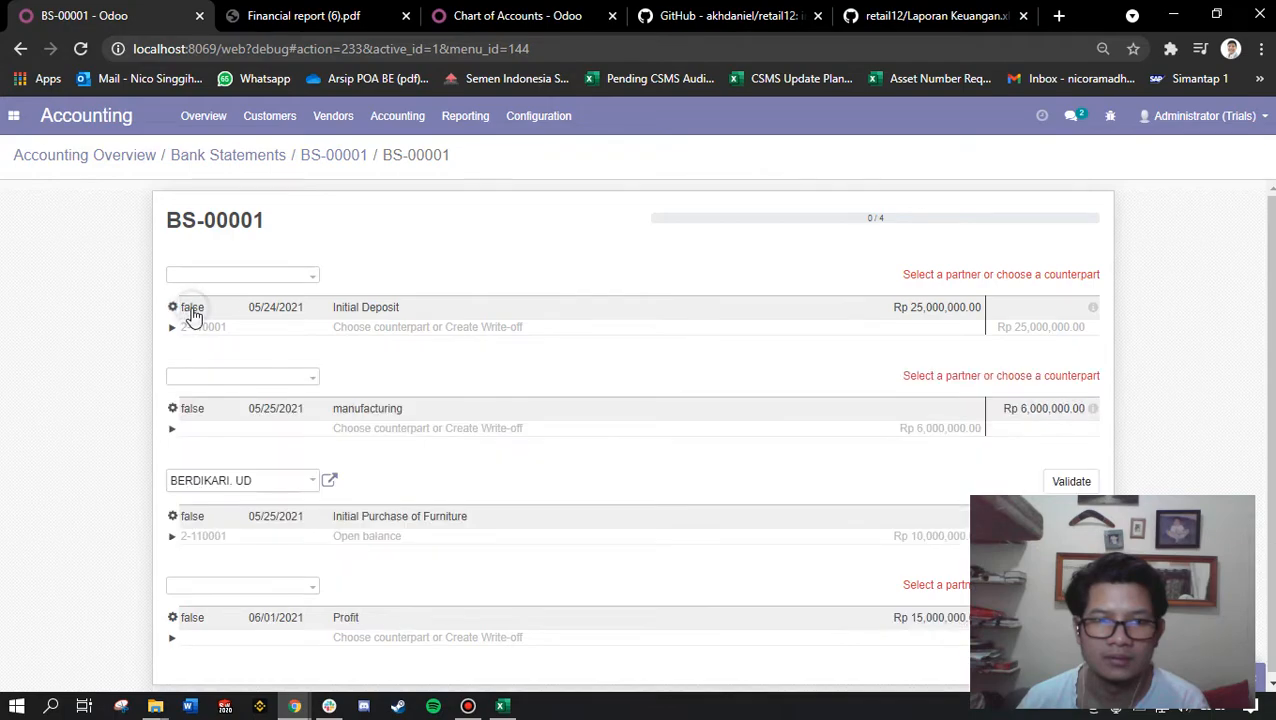
{"action": "left_click", "coordinate": [193, 314]}
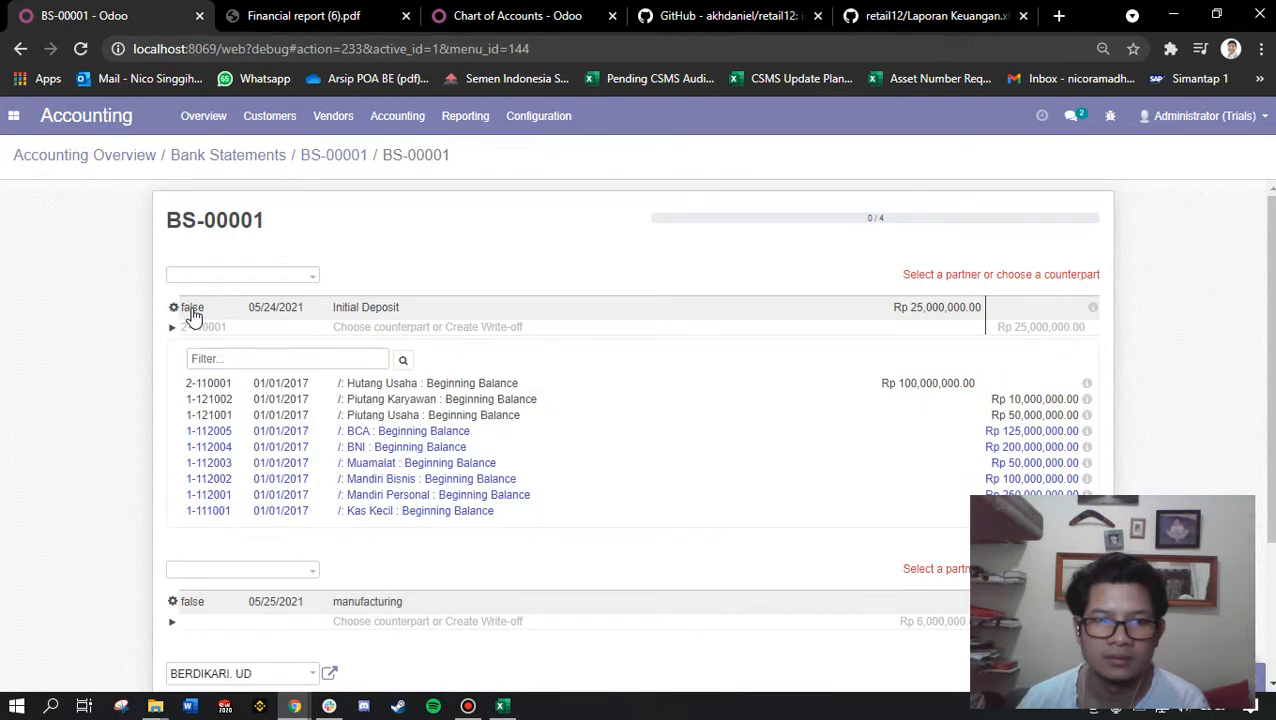
{"action": "left_click", "coordinate": [193, 314]}
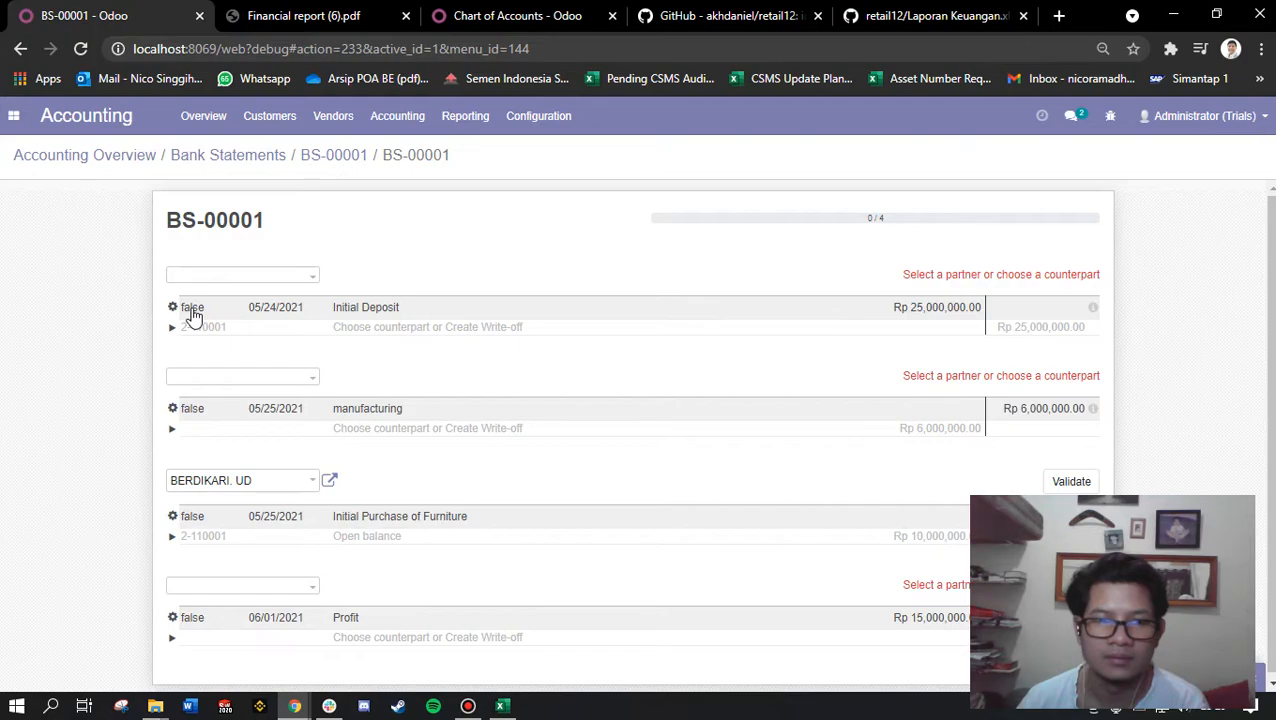
Try KISEL from the full partner list as the partner of the Initial Deposit line and open the line's write-off details.
{"action": "left_click", "coordinate": [193, 314]}
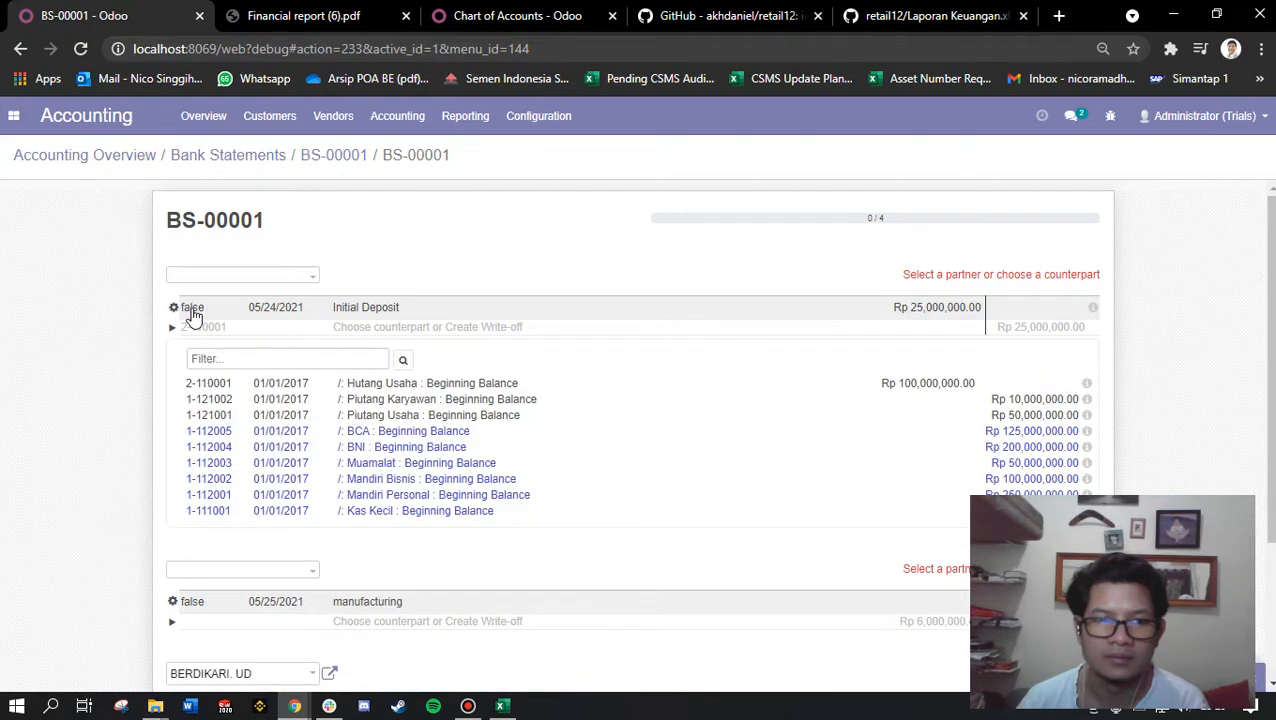
{"action": "left_click_drag", "start_coordinate": [920, 275], "coordinate": [962, 275]}
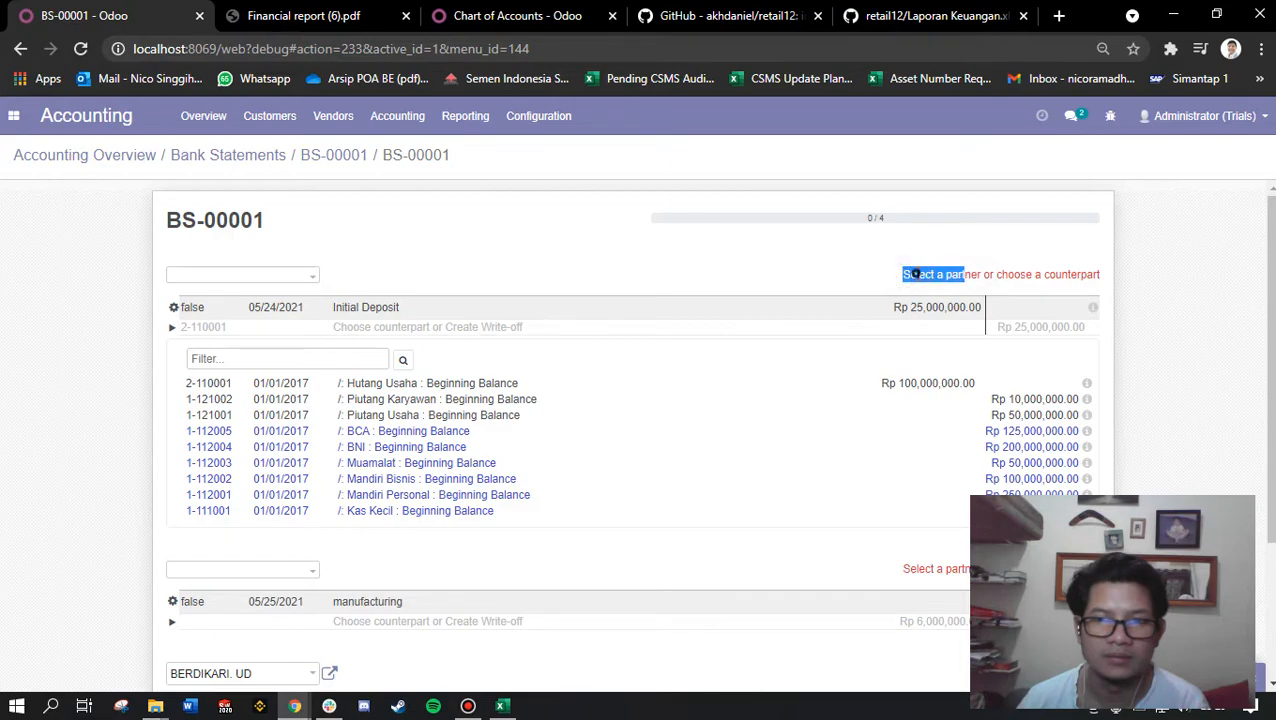
{"action": "left_click", "coordinate": [907, 274]}
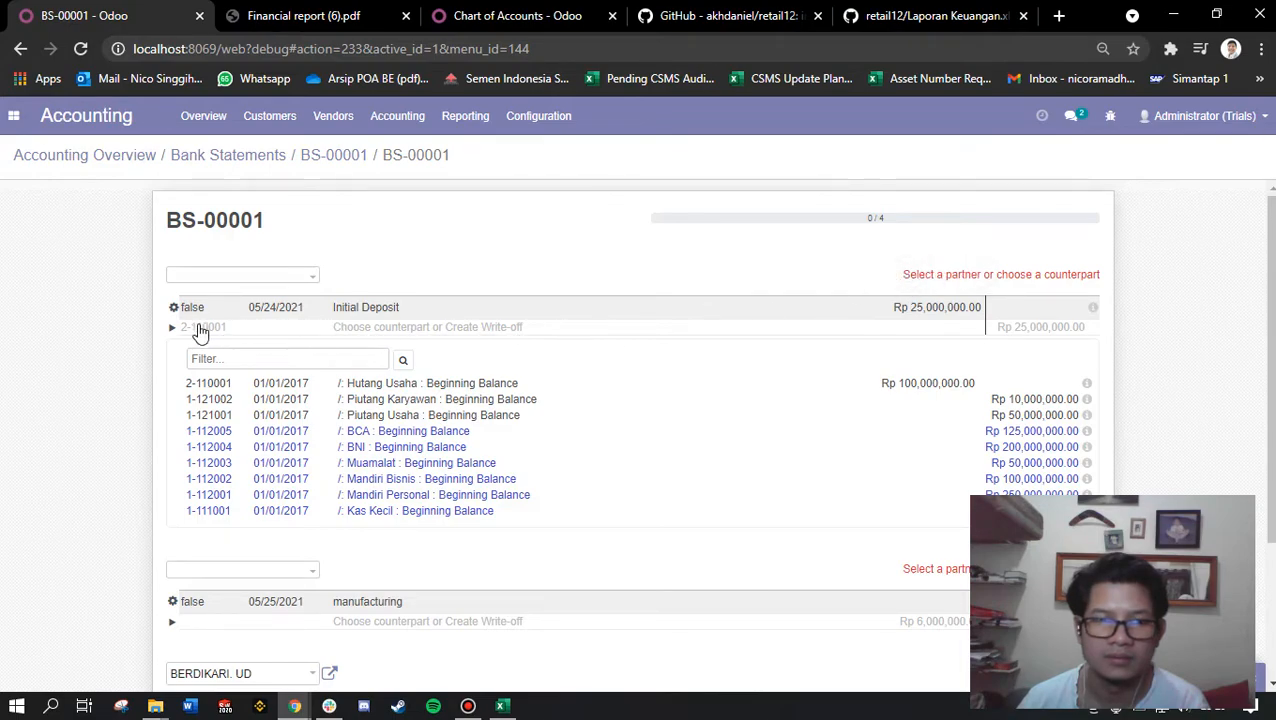
{"action": "left_click", "coordinate": [310, 282]}
{"action": "left_click", "coordinate": [236, 447]}
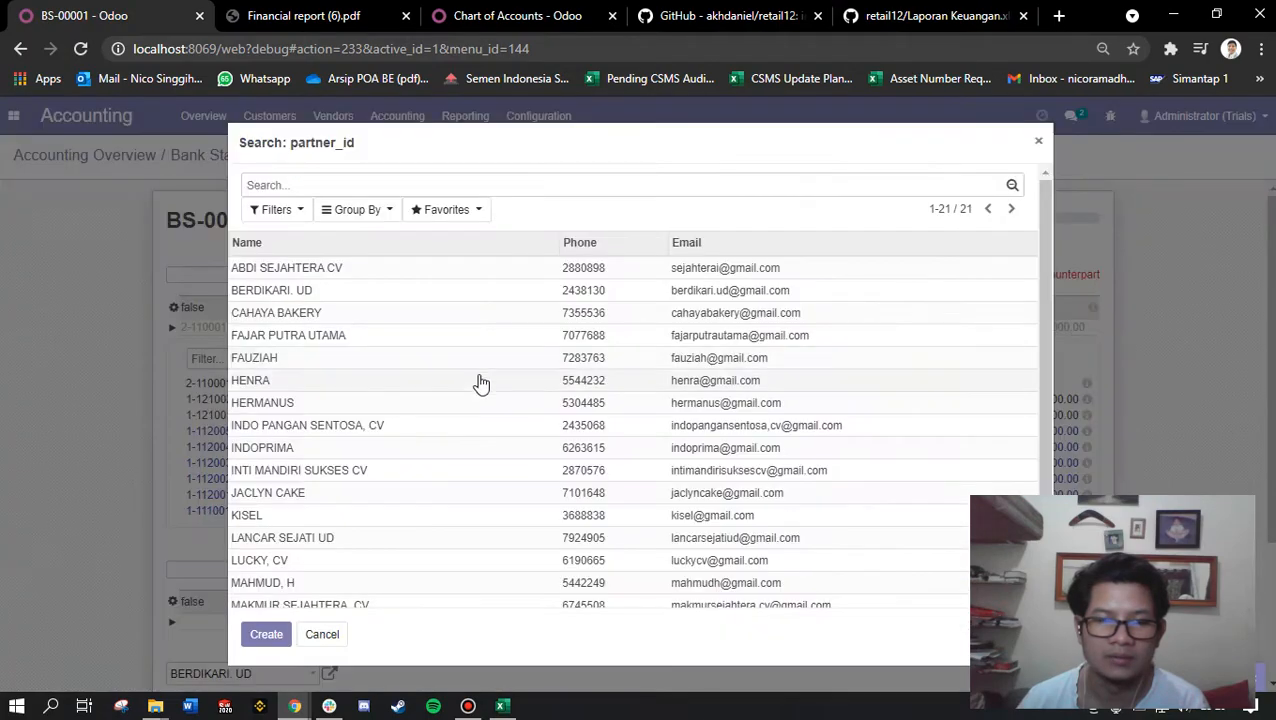
{"action": "scroll", "coordinate": [444, 328], "scroll_direction": "down", "scroll_amount": 2}
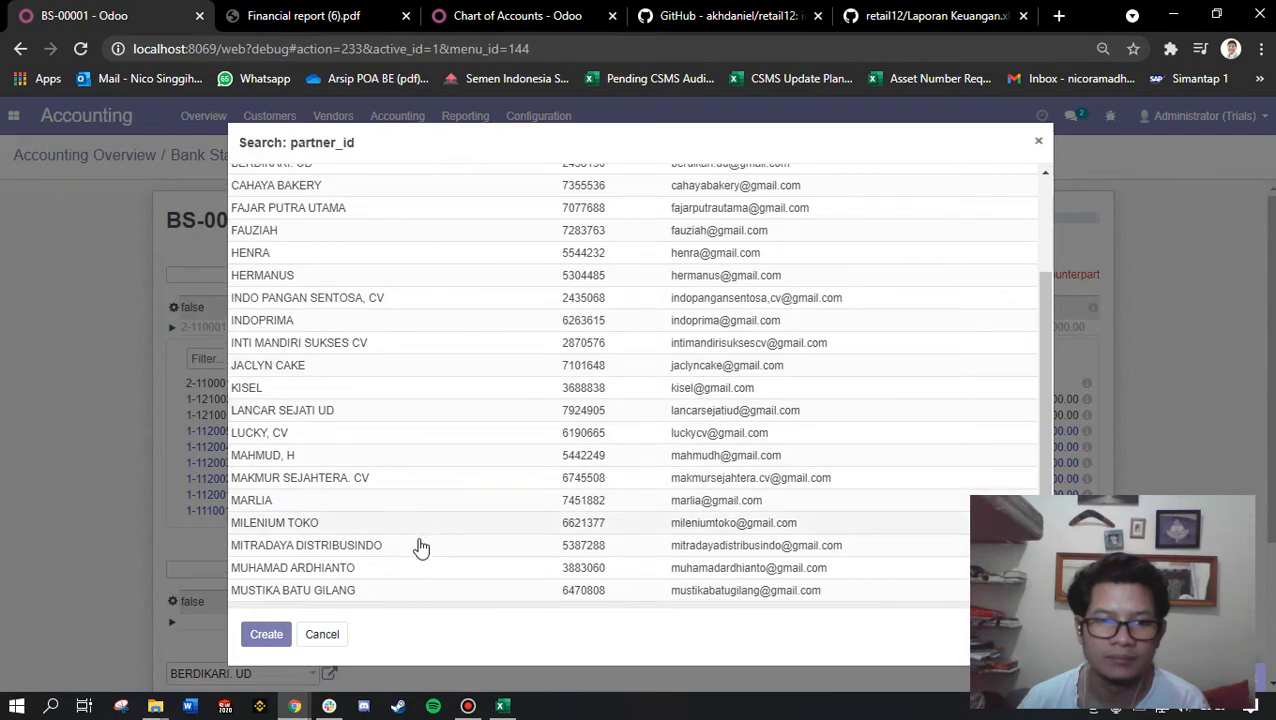
{"action": "scroll", "coordinate": [436, 580], "scroll_direction": "up", "scroll_amount": 2}
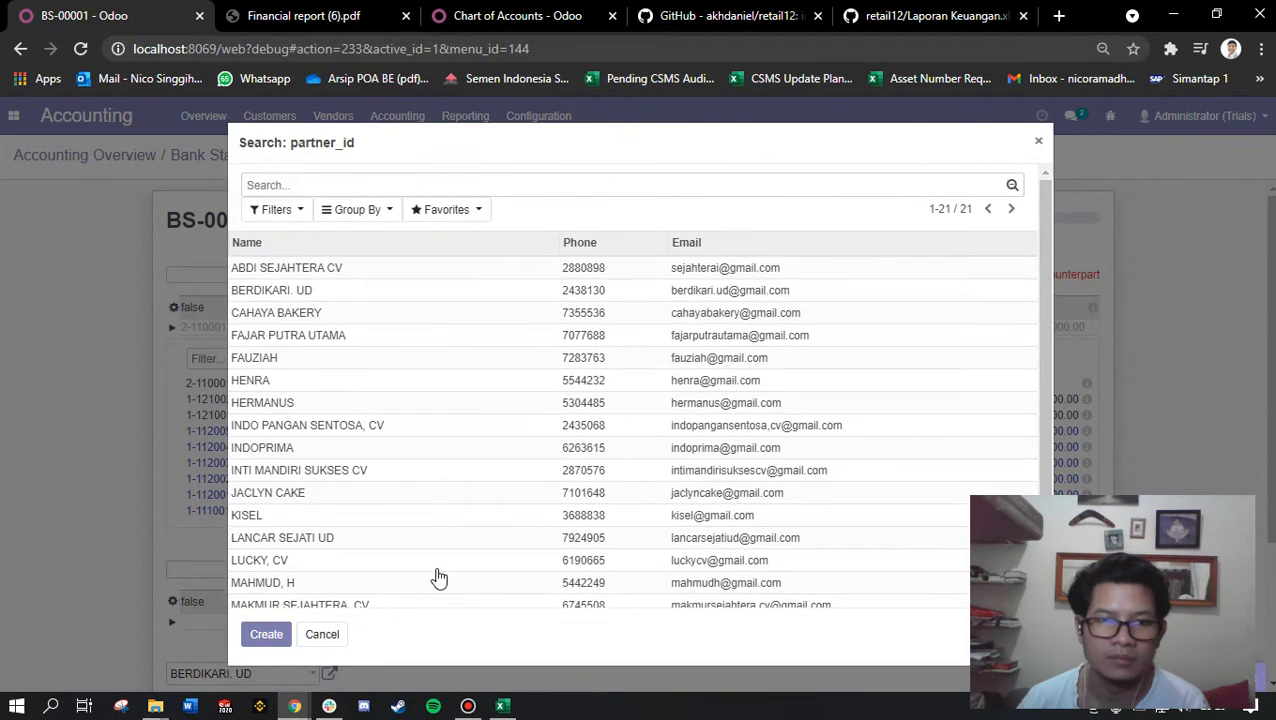
{"action": "left_click", "coordinate": [447, 517]}
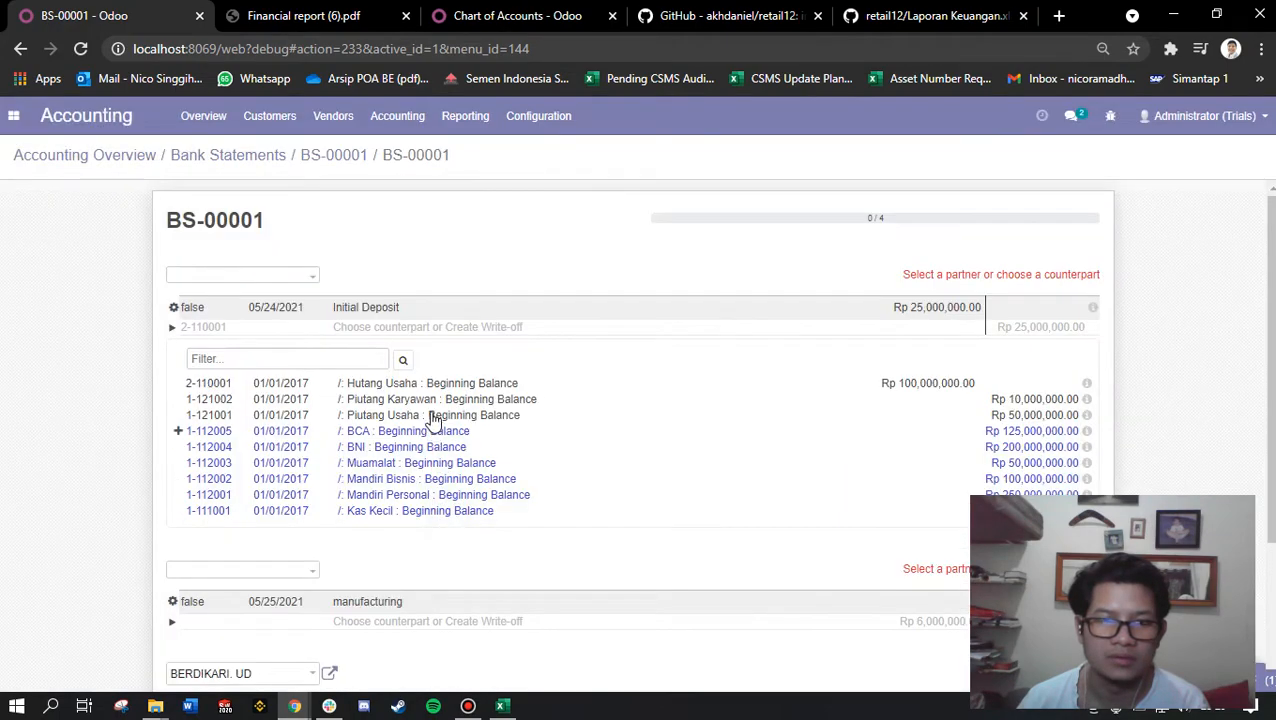
{"action": "left_click", "coordinate": [431, 417]}
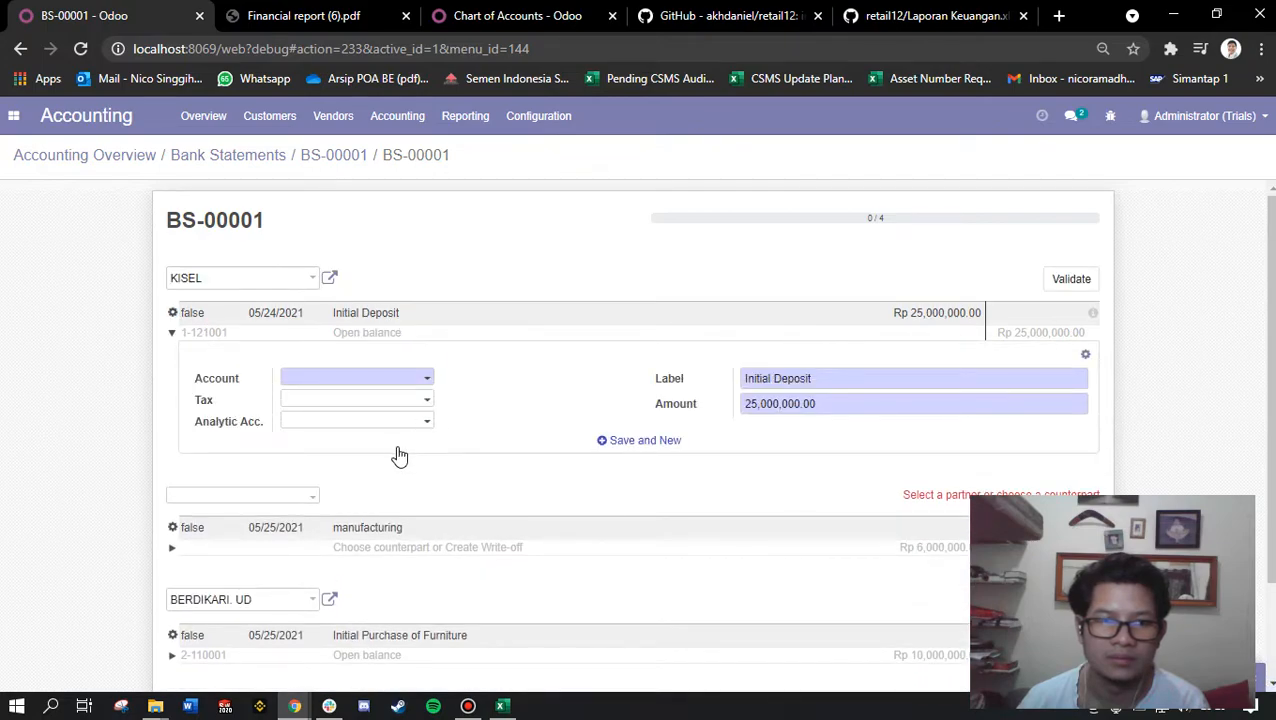
Set the write-off account of the Initial Deposit line to 3-110001 Modal Dasar.
{"action": "left_click", "coordinate": [416, 383]}
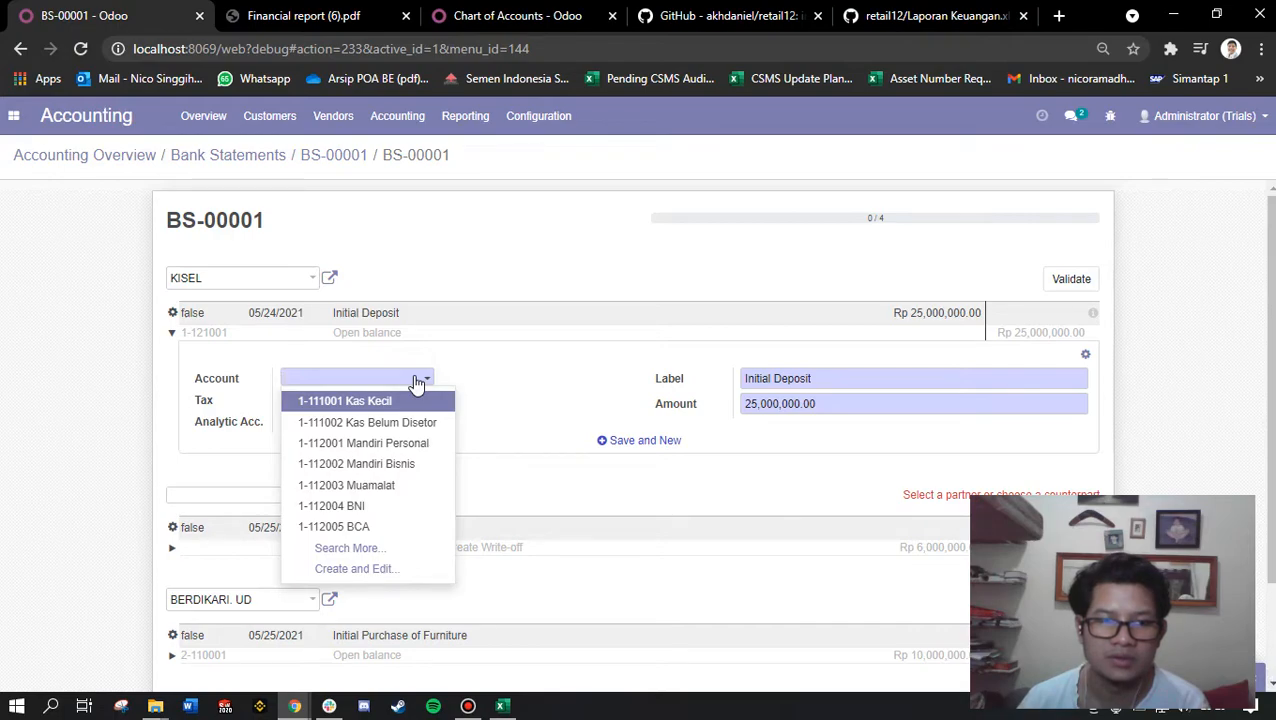
{"action": "left_click", "coordinate": [517, 15]}
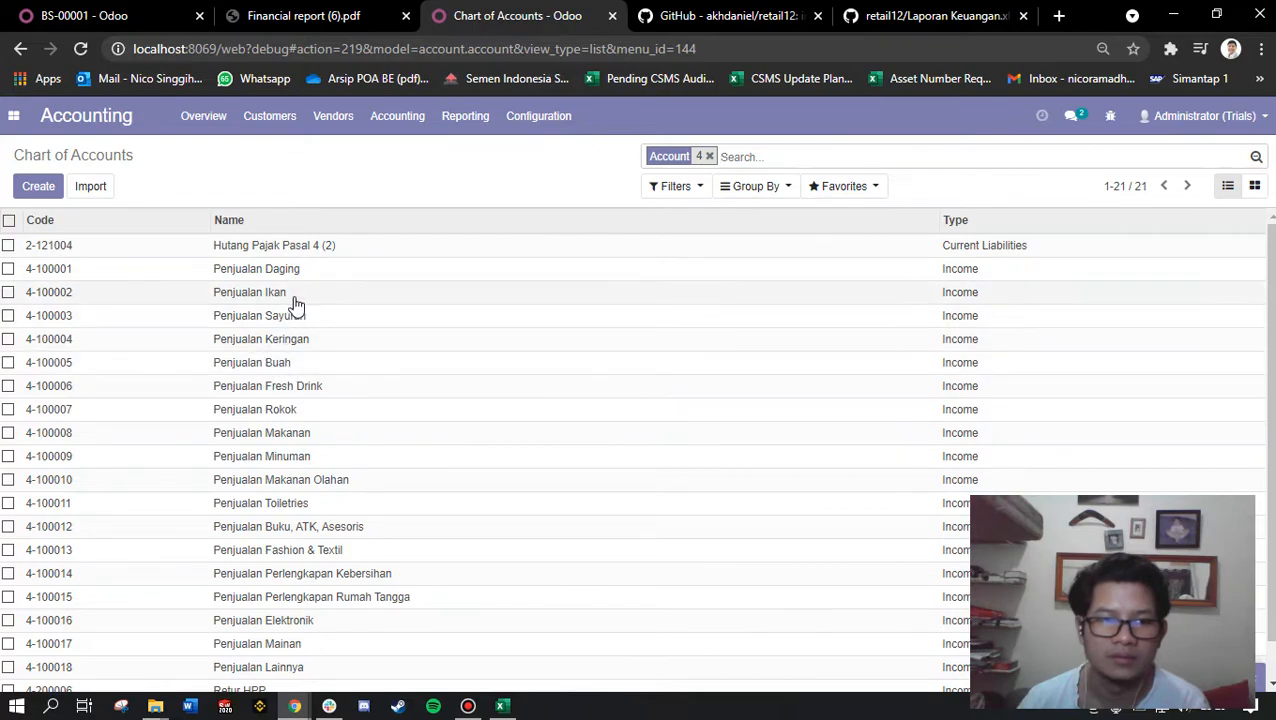
{"action": "left_click", "coordinate": [127, 12]}
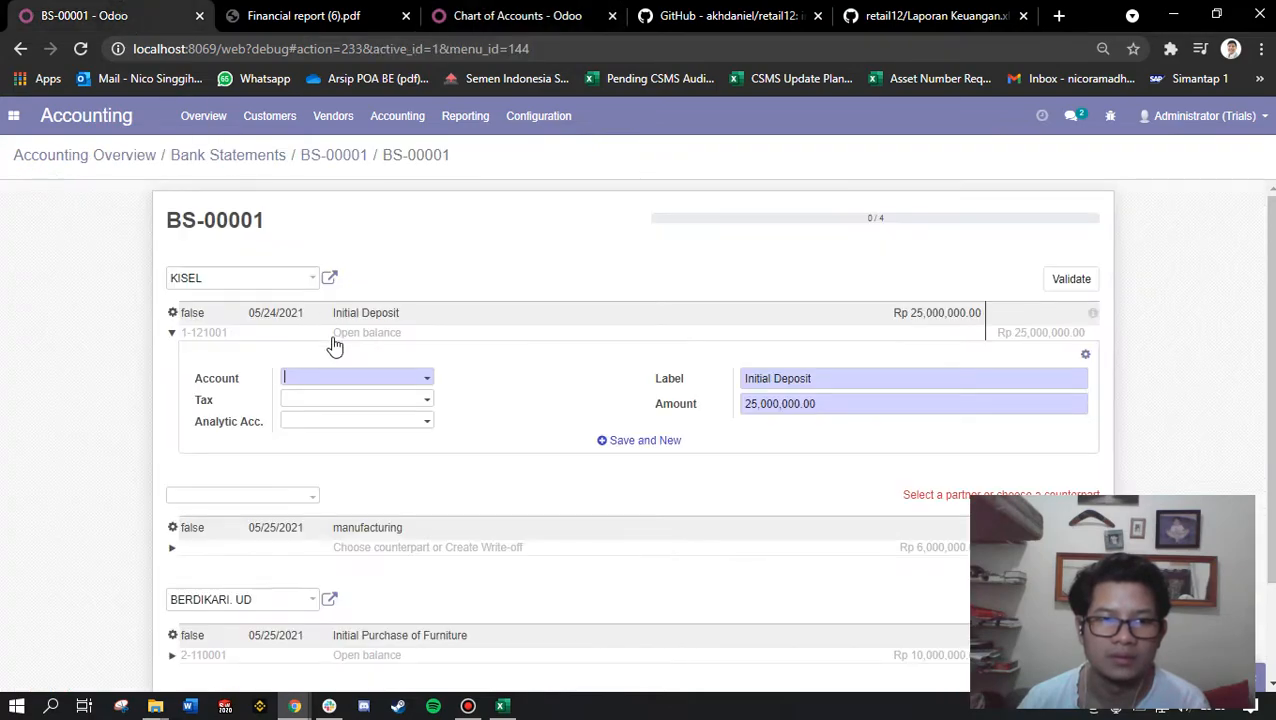
{"action": "type", "text": "modal"}
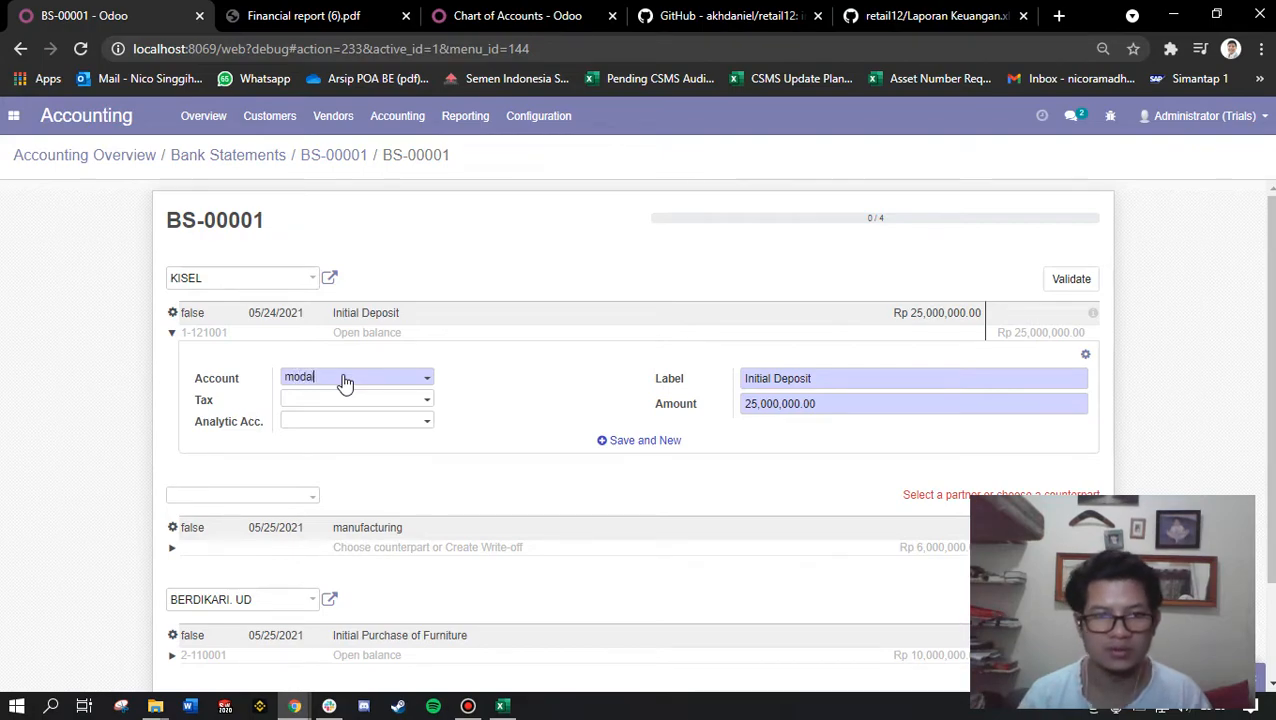
{"action": "key", "text": "Return"}
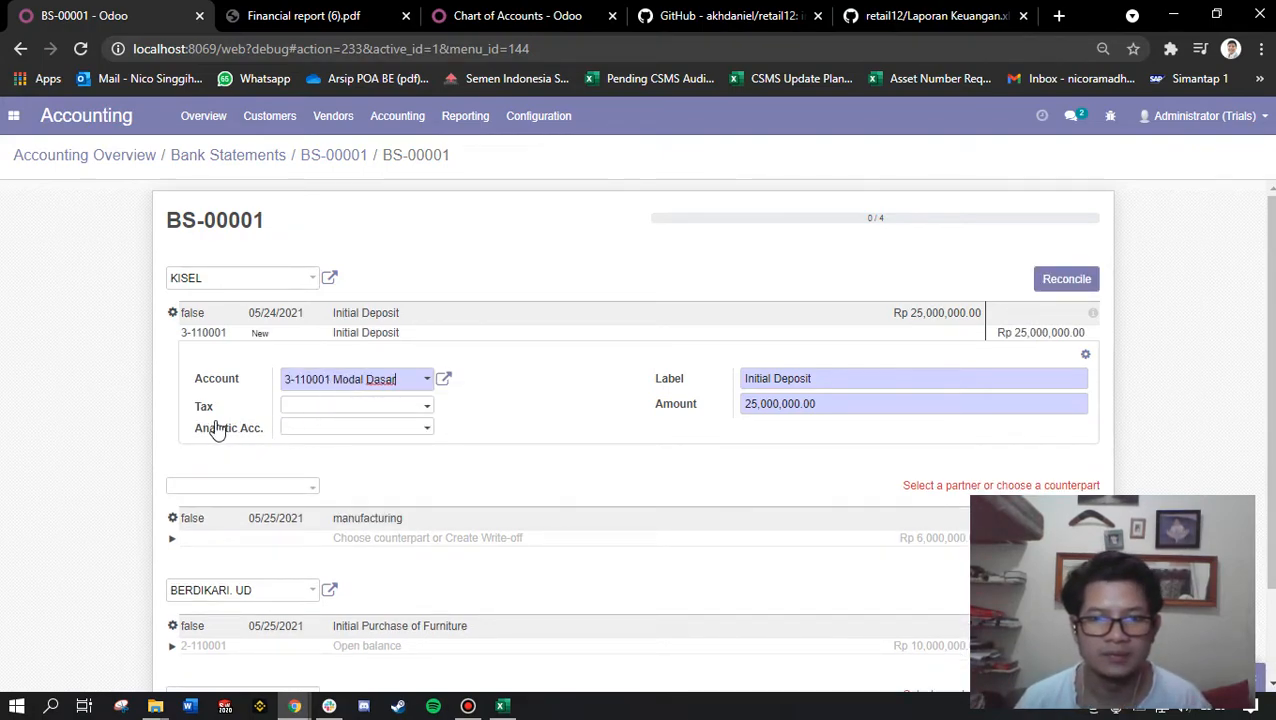
Try to reconcile the Initial Deposit line with partner KISEL and clear that partner.
{"action": "left_click", "coordinate": [1062, 279]}
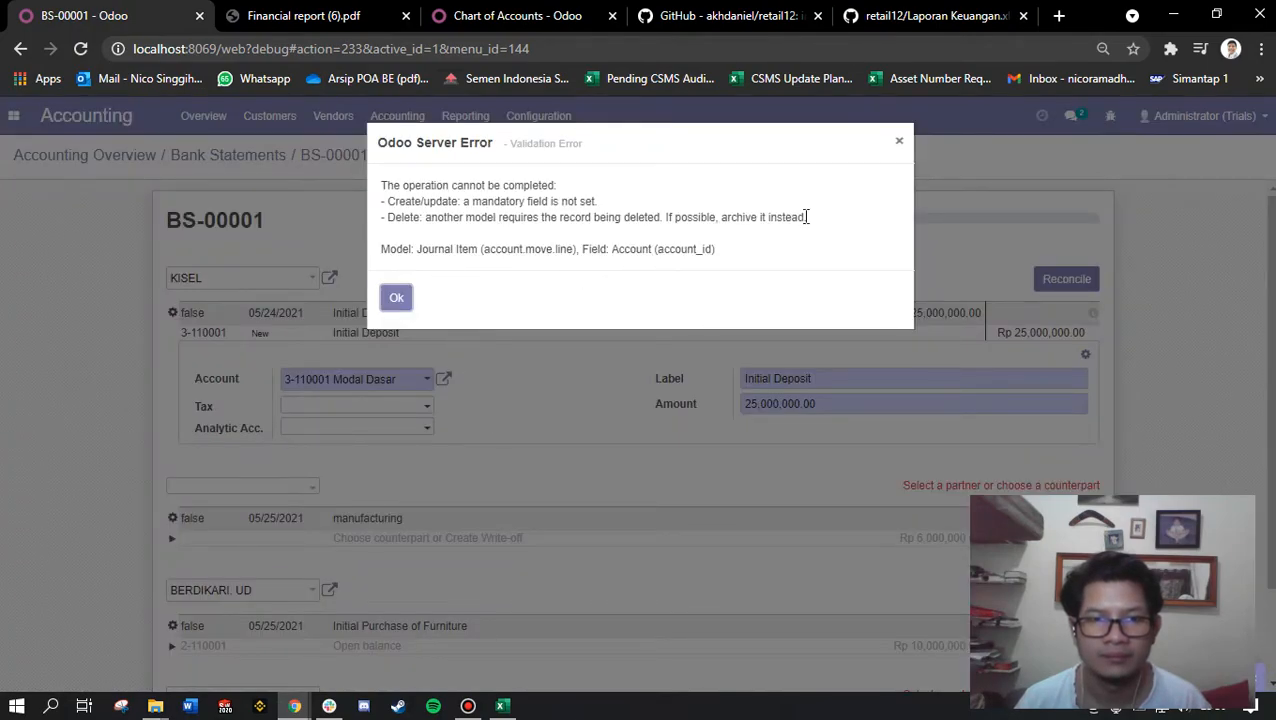
{"action": "left_click", "coordinate": [899, 143]}
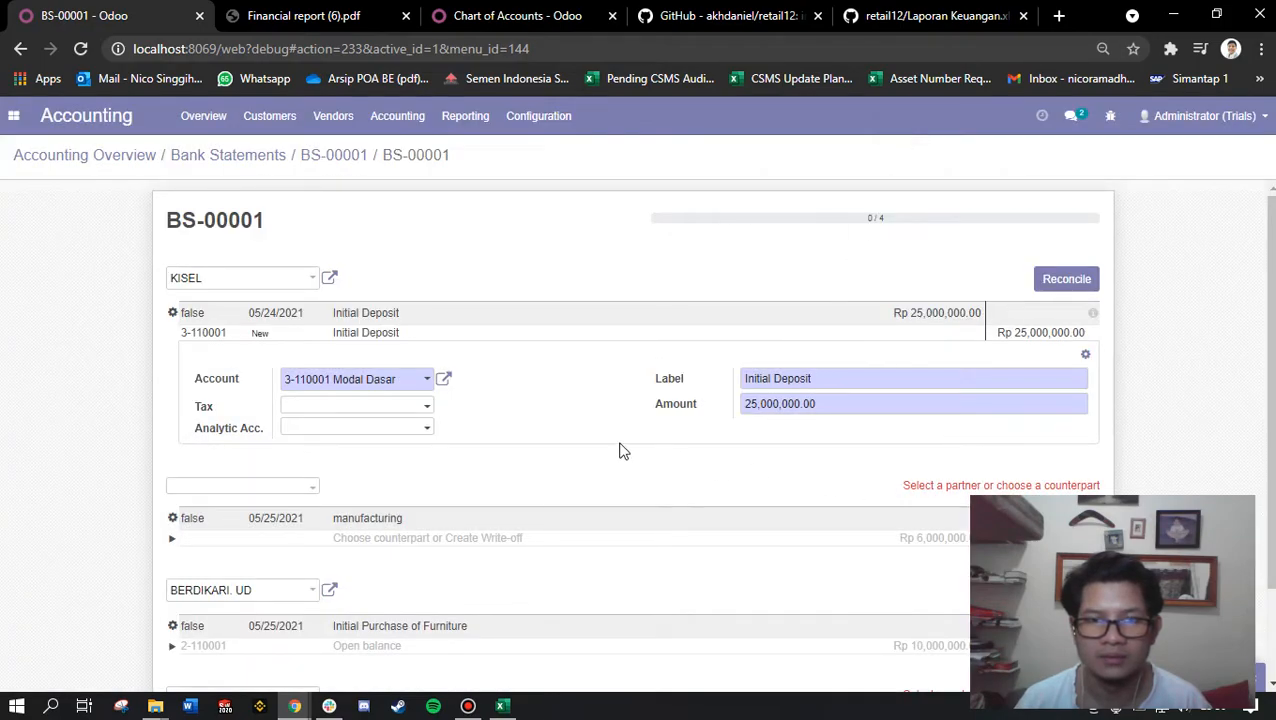
{"action": "left_click_drag", "start_coordinate": [260, 286], "coordinate": [160, 285]}
{"action": "key", "text": "BackSpace"}
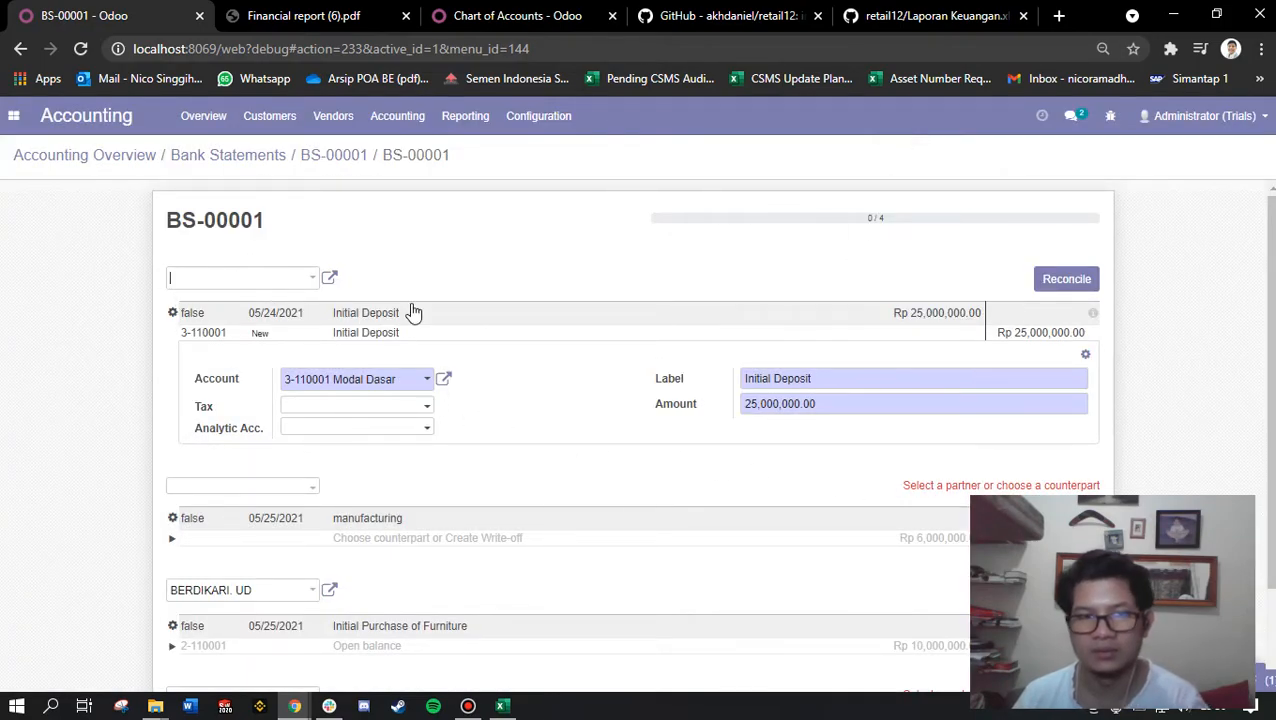
{"action": "left_click", "coordinate": [76, 500]}
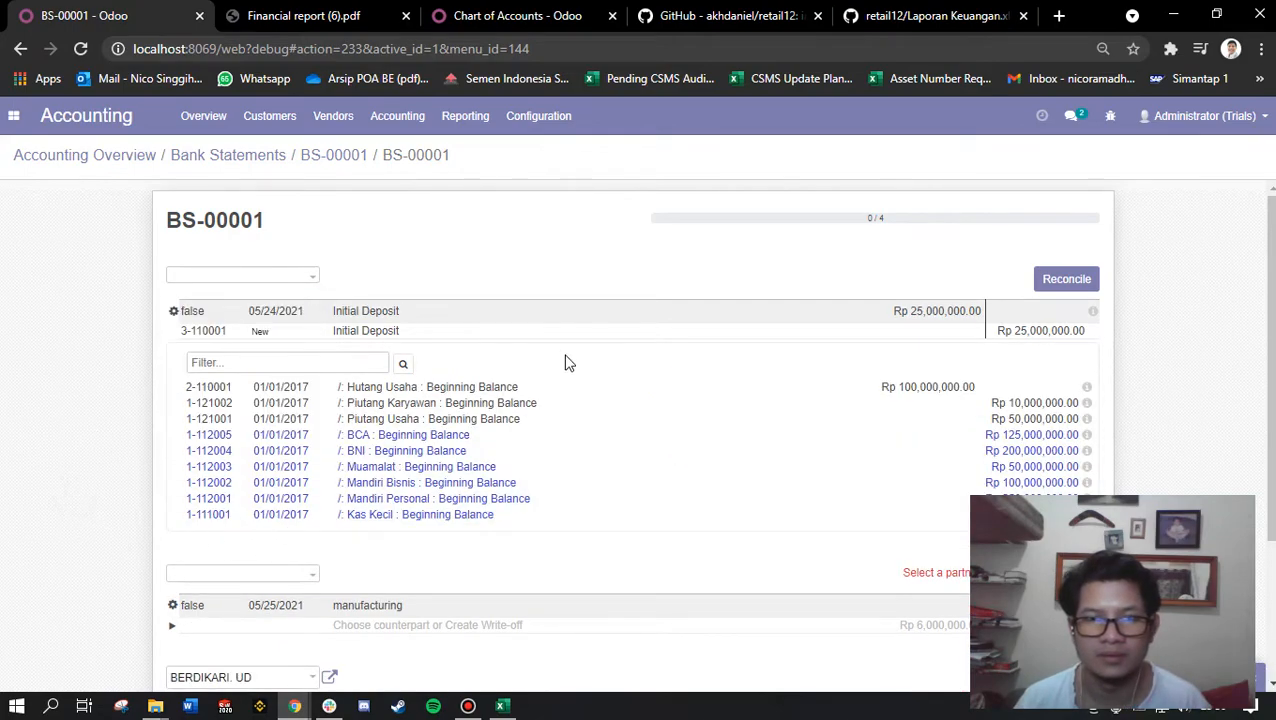
Open the write-off details of the manufacturing line for choosing an account.
{"action": "scroll", "coordinate": [505, 385], "scroll_direction": "down", "scroll_amount": 3}
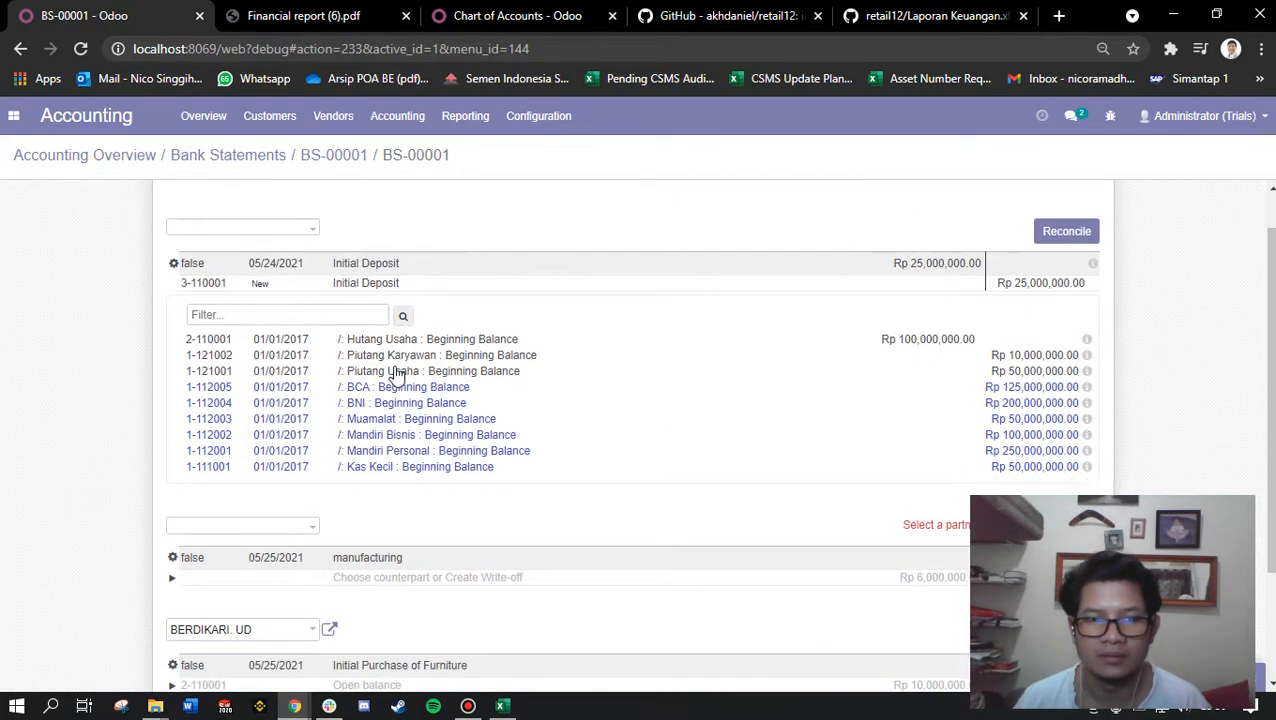
{"action": "scroll", "coordinate": [593, 444], "scroll_direction": "up", "scroll_amount": 3}
{"action": "scroll", "coordinate": [630, 475], "scroll_direction": "down", "scroll_amount": 3}
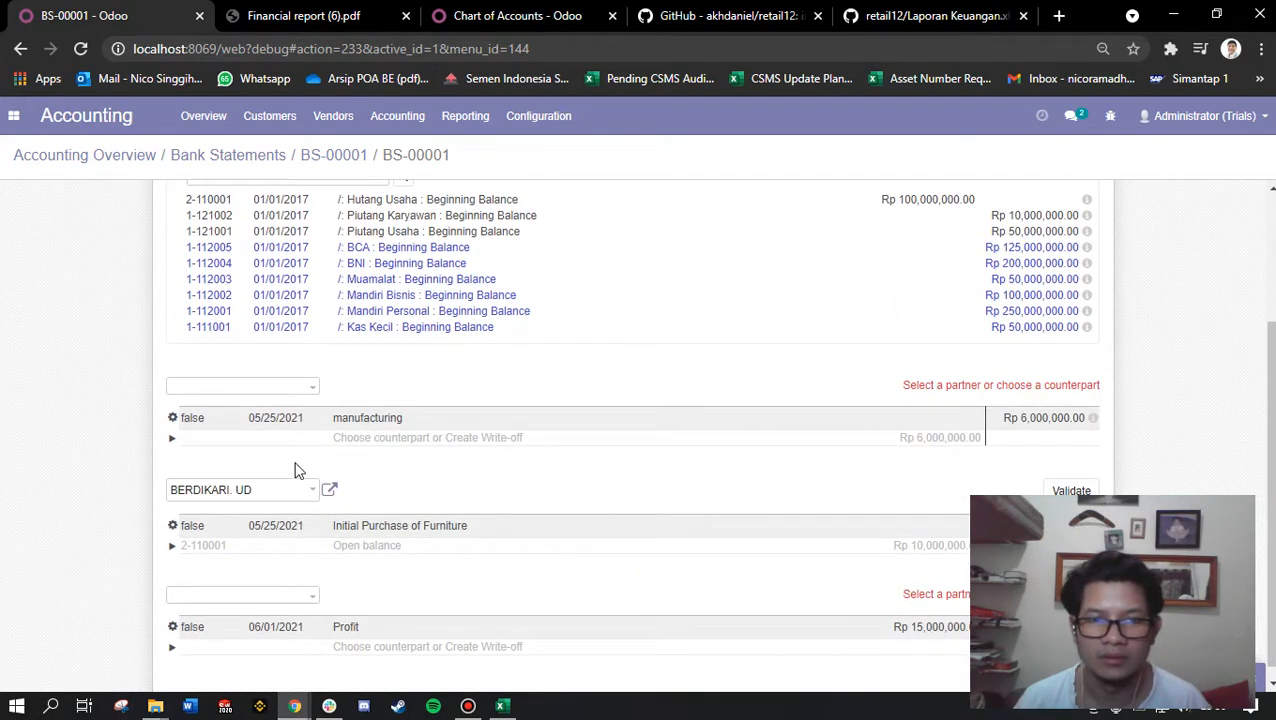
{"action": "scroll", "coordinate": [110, 462], "scroll_direction": "down", "scroll_amount": 1}
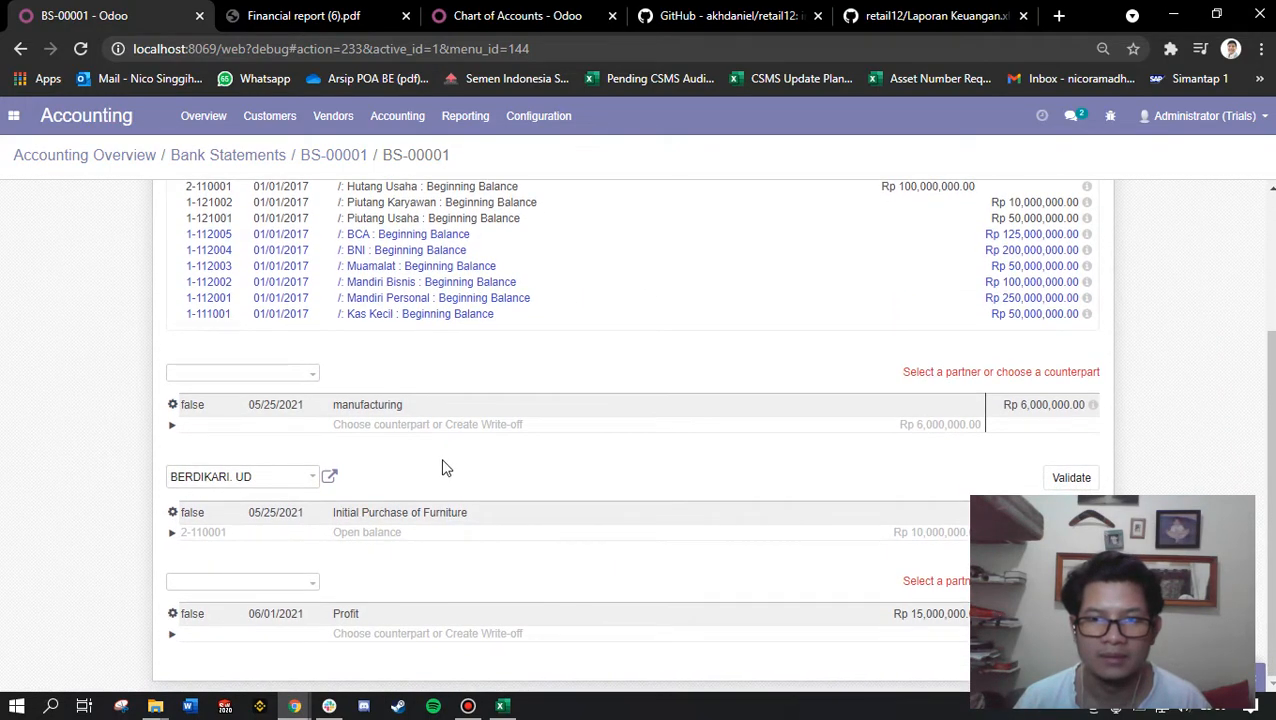
{"action": "left_click", "coordinate": [312, 432]}
{"action": "scroll", "coordinate": [100, 437], "scroll_direction": "up", "scroll_amount": 2}
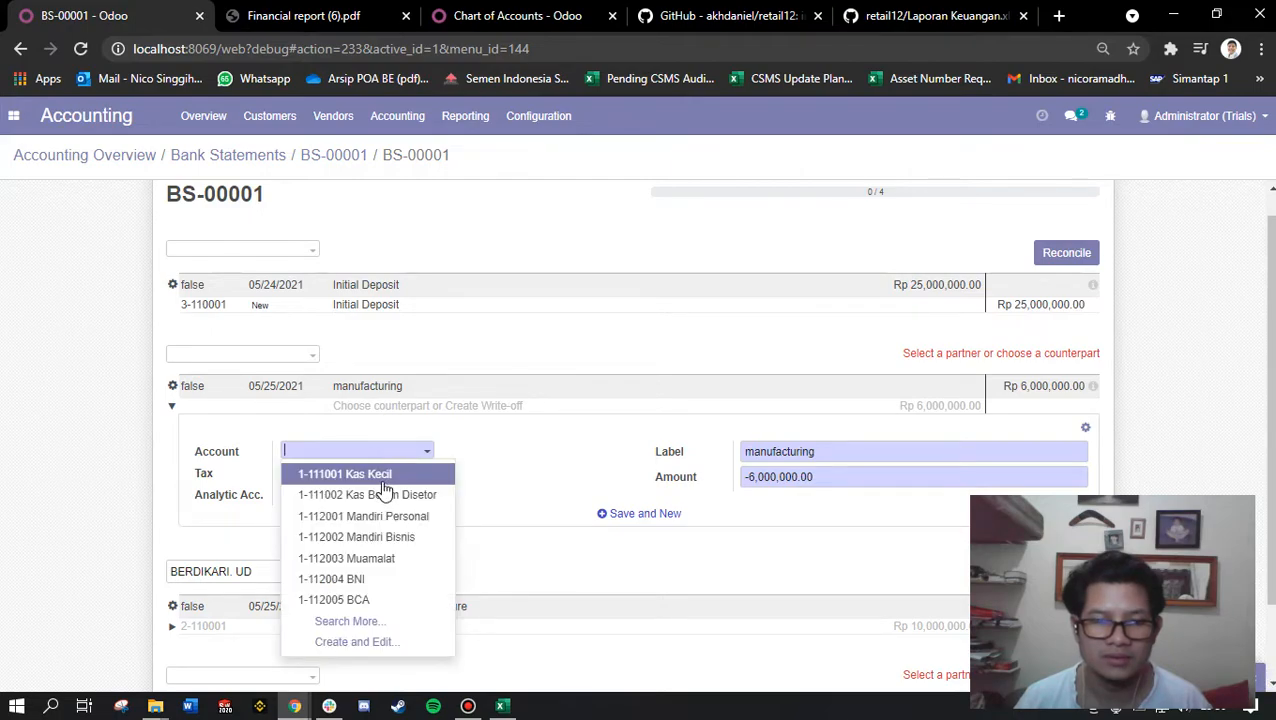
{"action": "left_click", "coordinate": [350, 455]}
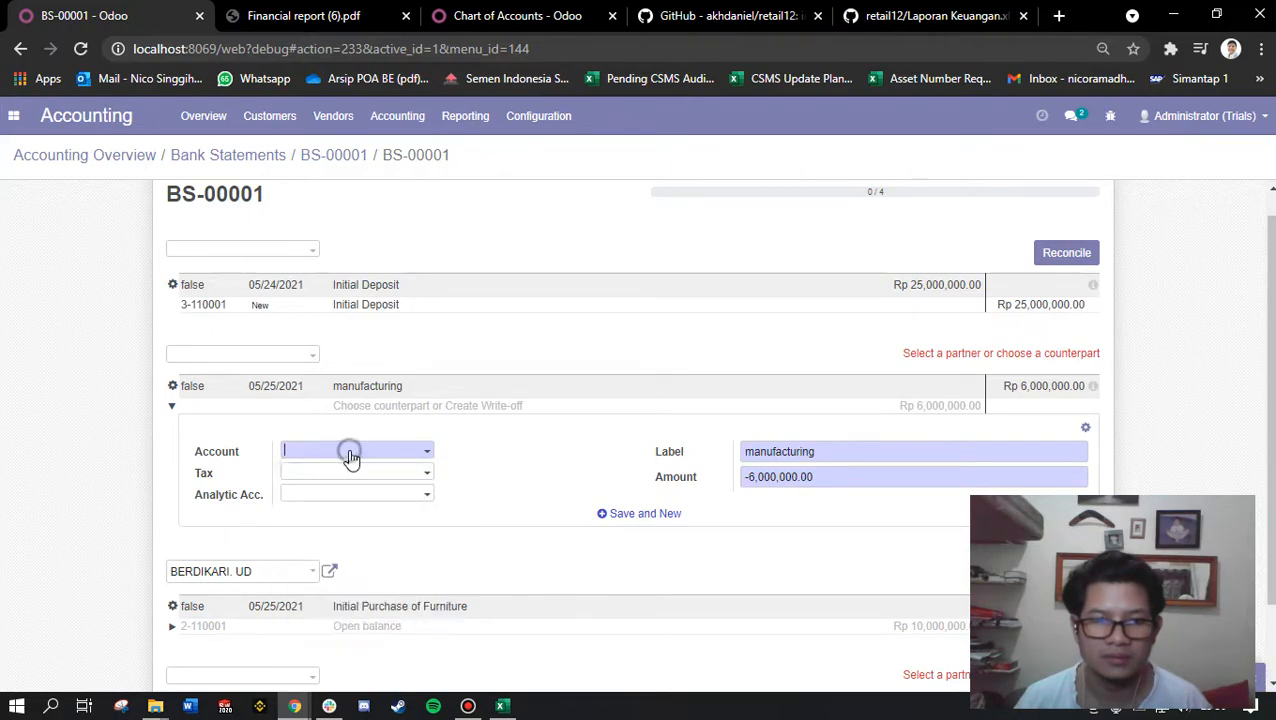
Examine the Chart of Accounts for an account suited to the manufacturing line and return to the reconciliation.
{"action": "left_click", "coordinate": [498, 15]}
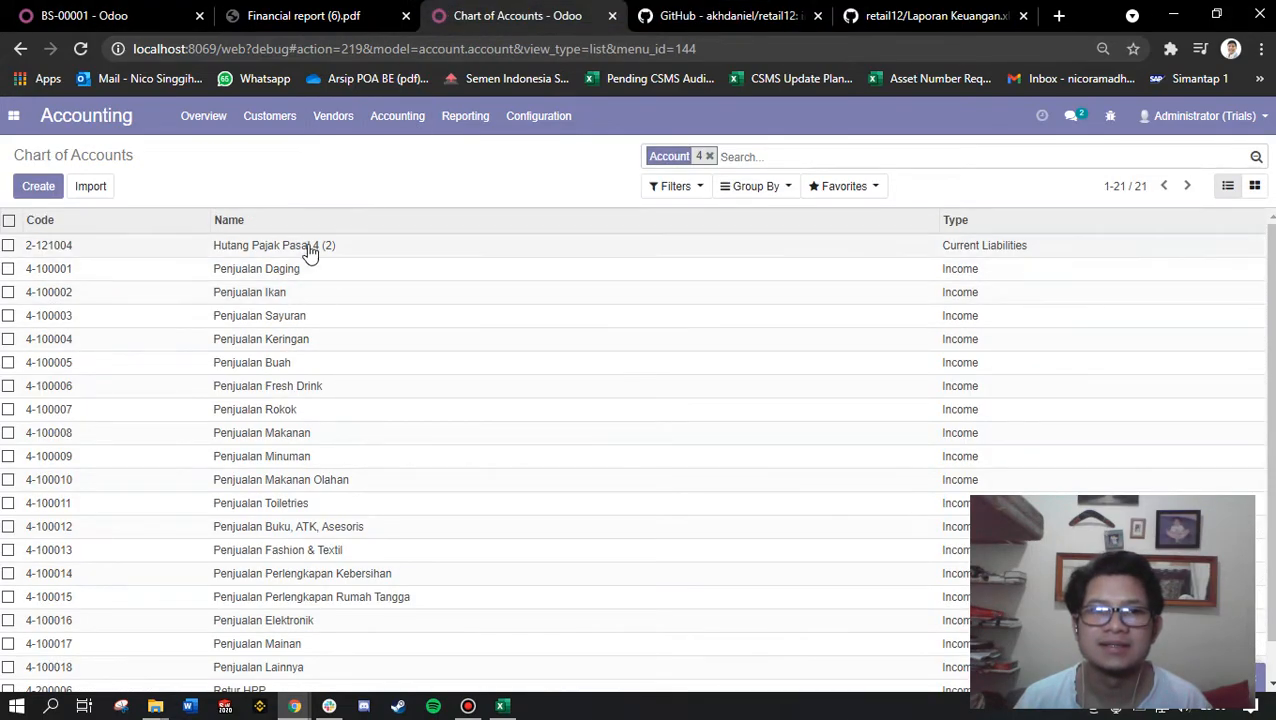
{"action": "left_click", "coordinate": [110, 15]}
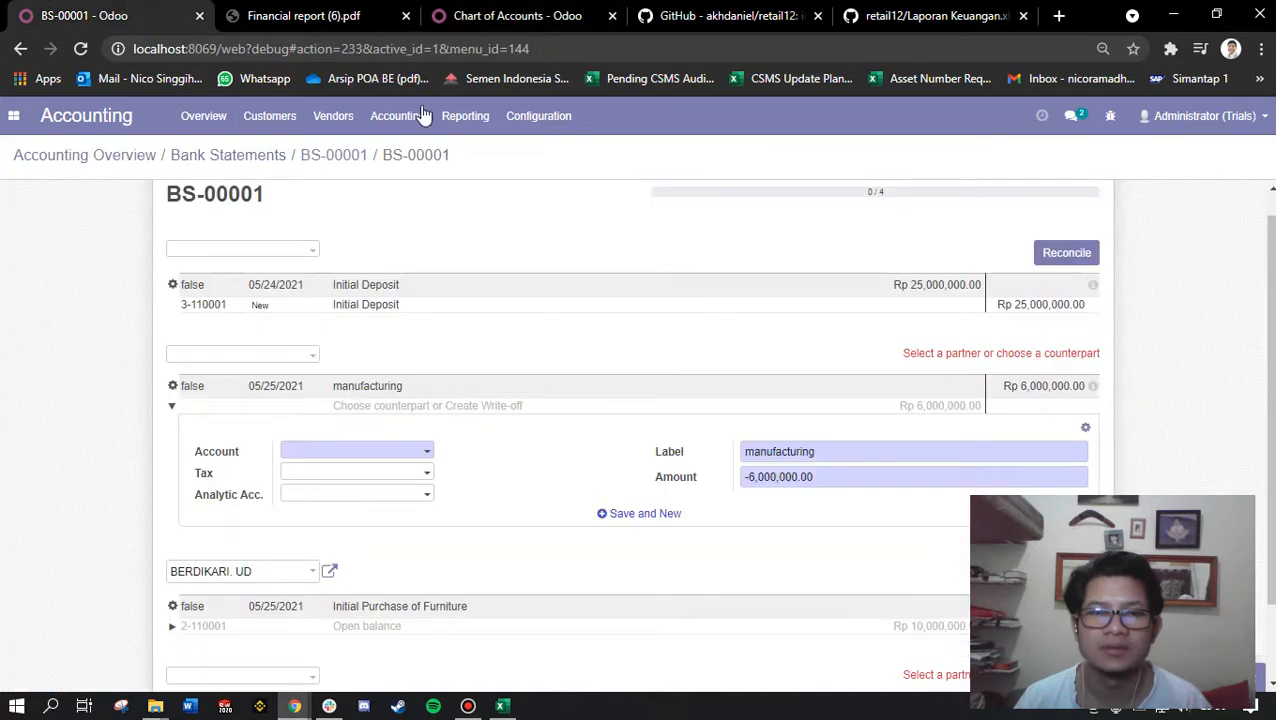
{"action": "left_click", "coordinate": [517, 15]}
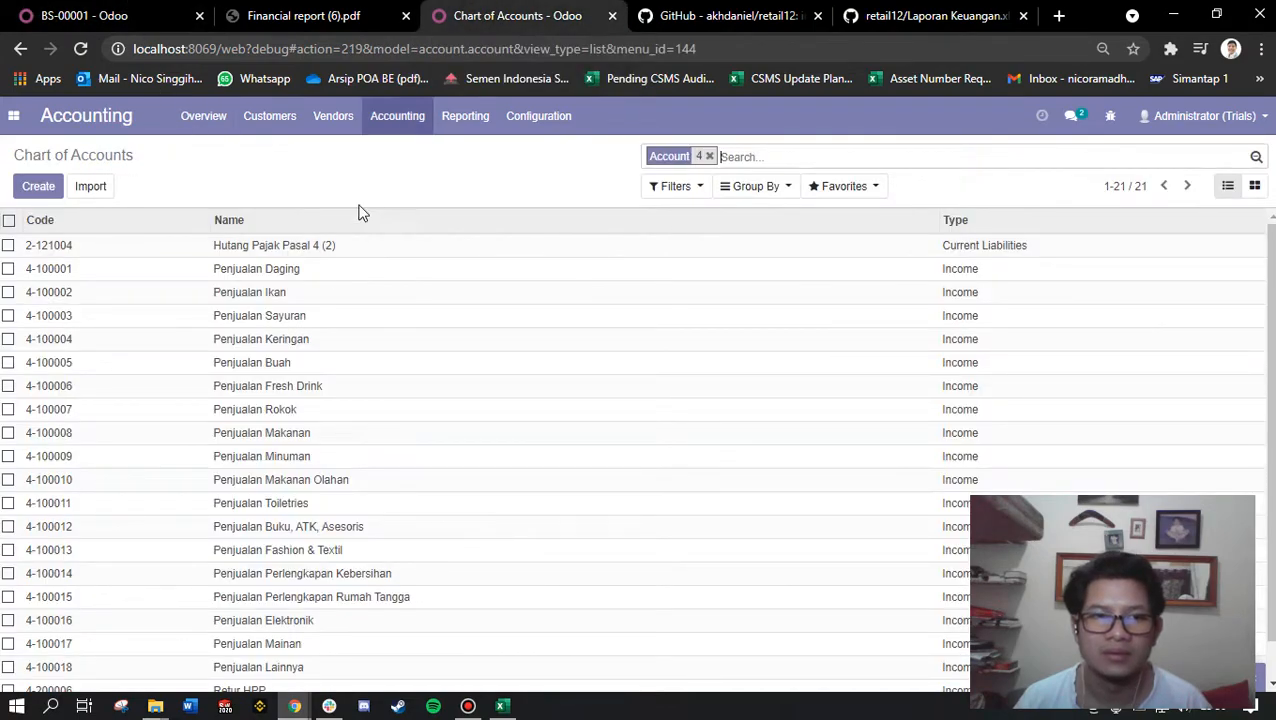
{"action": "scroll", "coordinate": [325, 422], "scroll_direction": "down", "scroll_amount": 1}
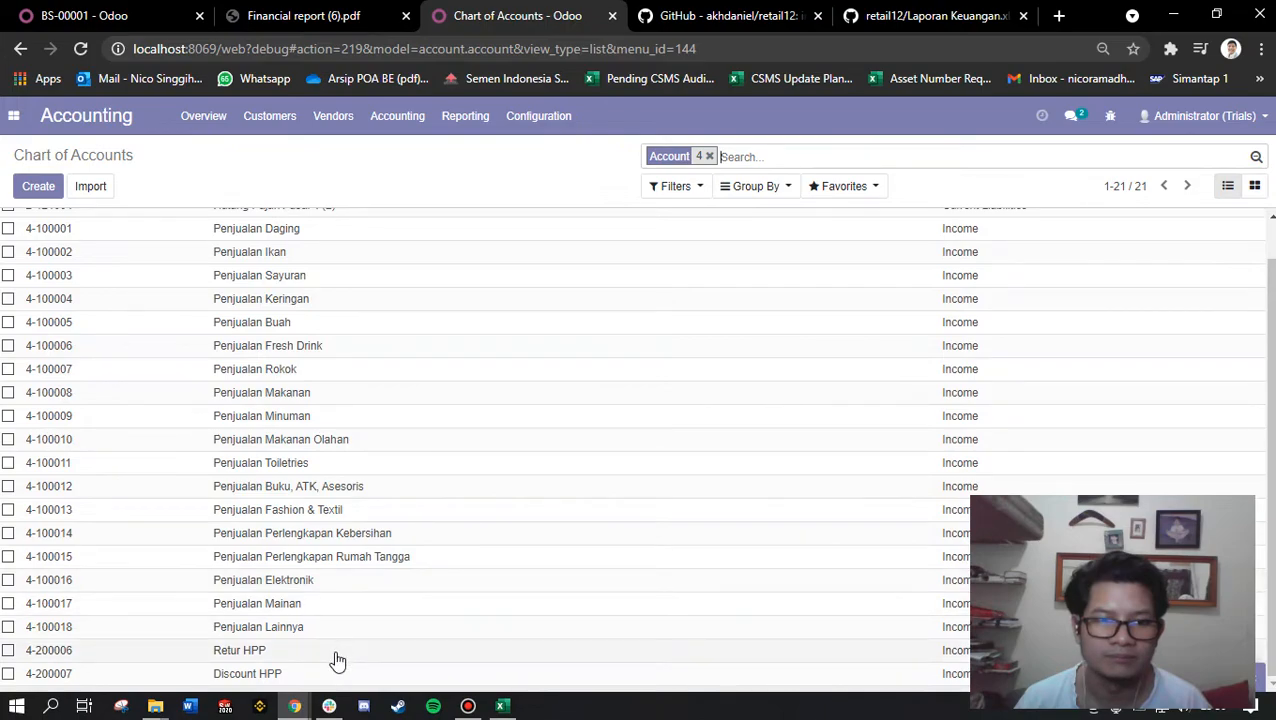
{"action": "scroll", "coordinate": [330, 600], "scroll_direction": "up", "scroll_amount": 1}
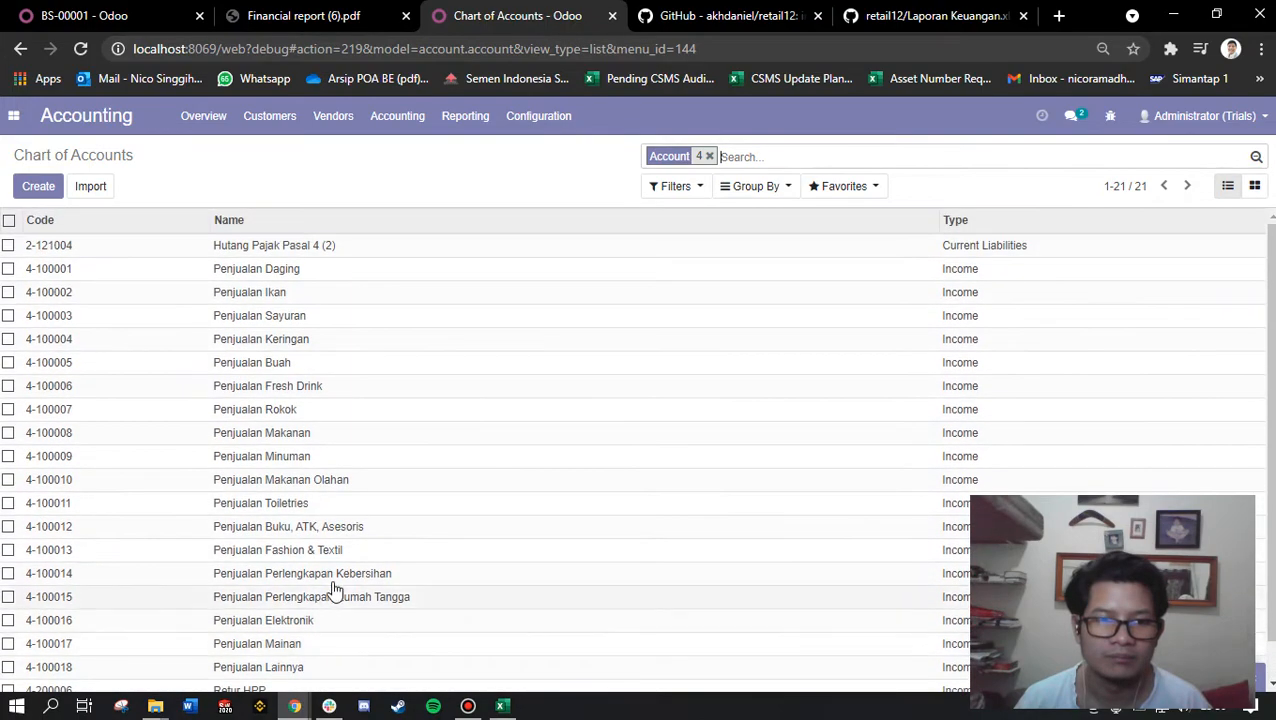
{"action": "left_click", "coordinate": [88, 12]}
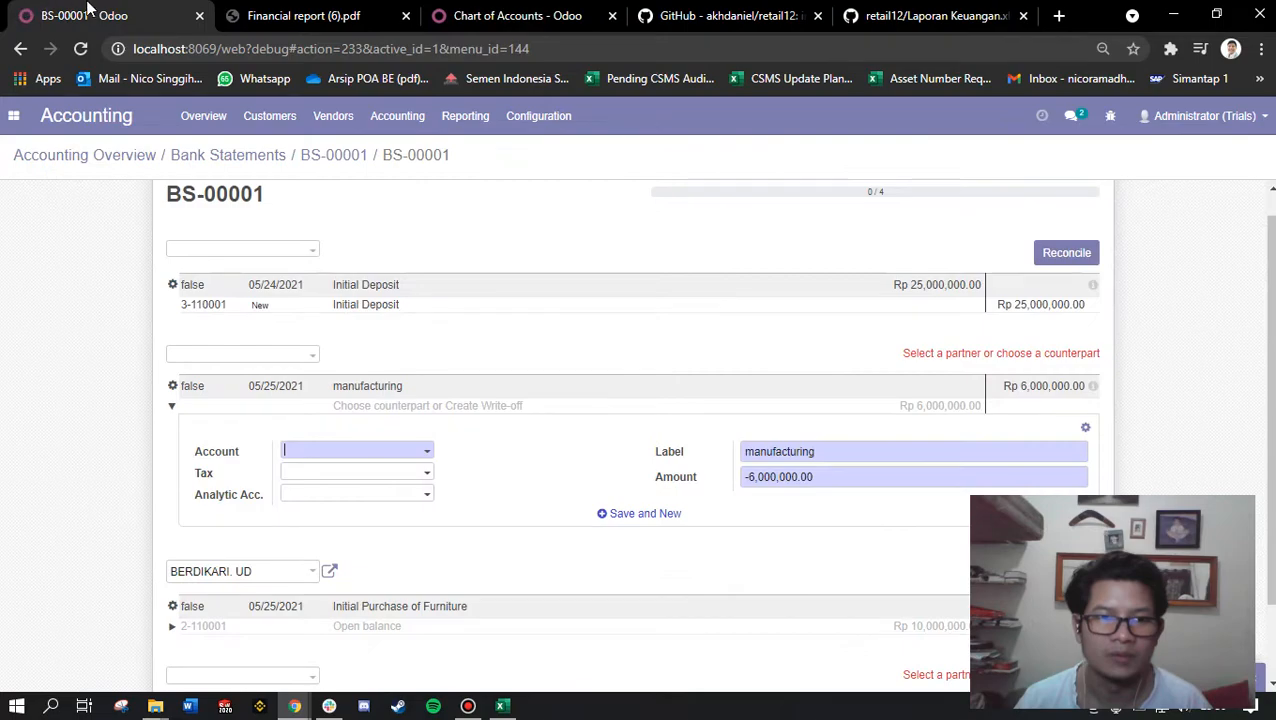
Try expenses as the write-off account of the manufacturing line and clear the entry.
{"action": "left_click", "coordinate": [397, 456]}
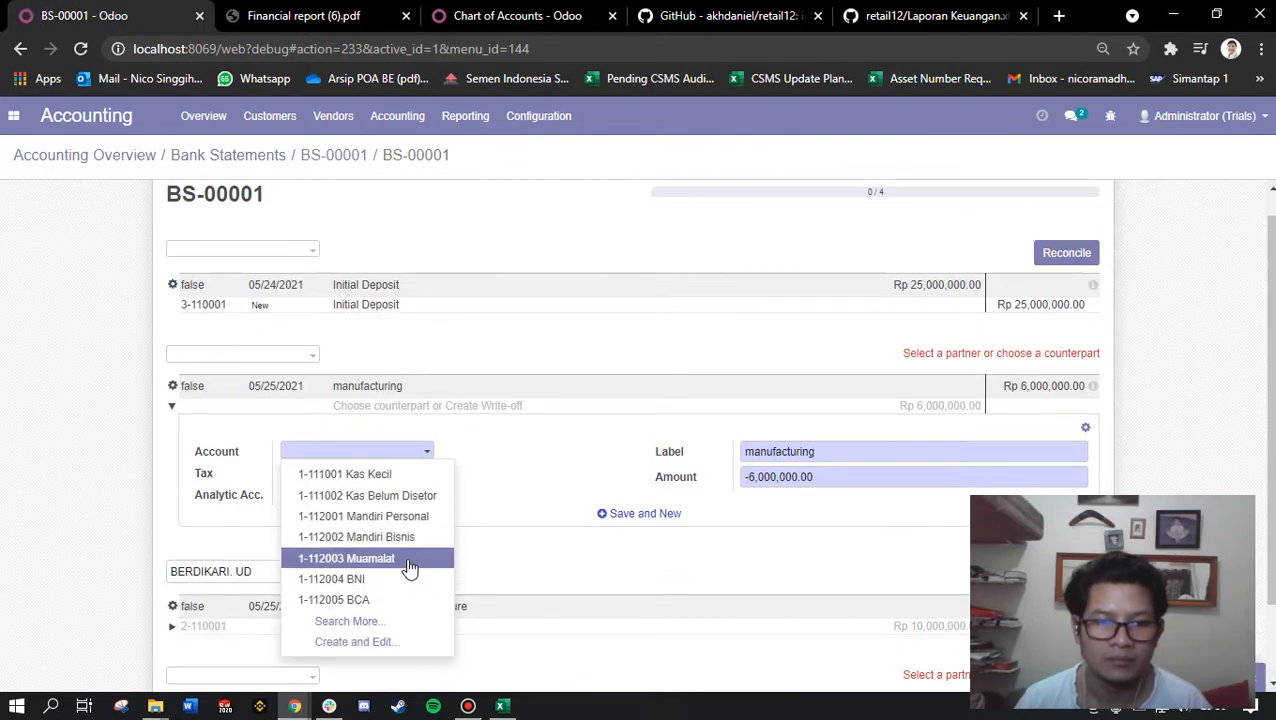
{"action": "type", "text": "expenses"}
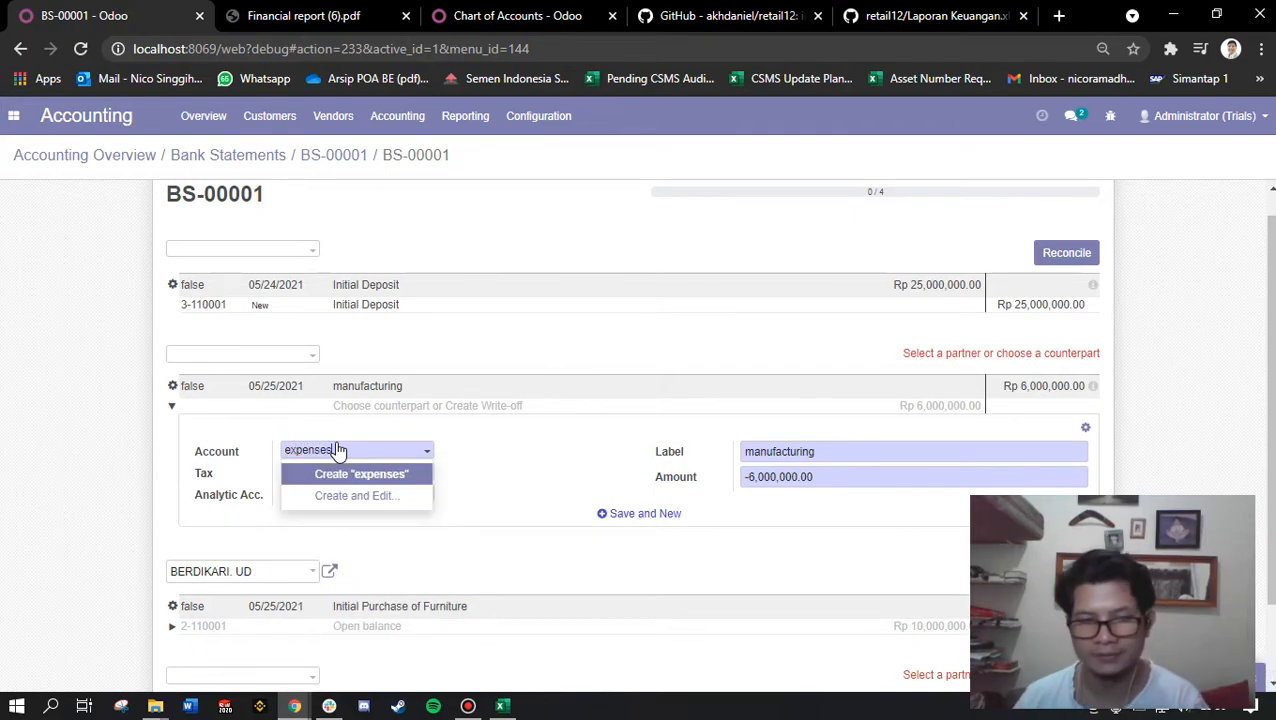
{"action": "key", "text": "BackSpace"}
{"action": "key", "text": "BackSpace"}
{"action": "key", "text": "BackSpace"}
{"action": "key", "text": "BackSpace"}
{"action": "key", "text": "BackSpace"}
{"action": "key", "text": "BackSpace"}
{"action": "key", "text": "BackSpace"}
{"action": "key", "text": "BackSpace"}
Switch to the Laporan Keuangan workbook in Excel, examine the Cost of Revenue accounts on the Laba Rugi sheet, and return to Odoo.
{"action": "left_click", "coordinate": [502, 706]}
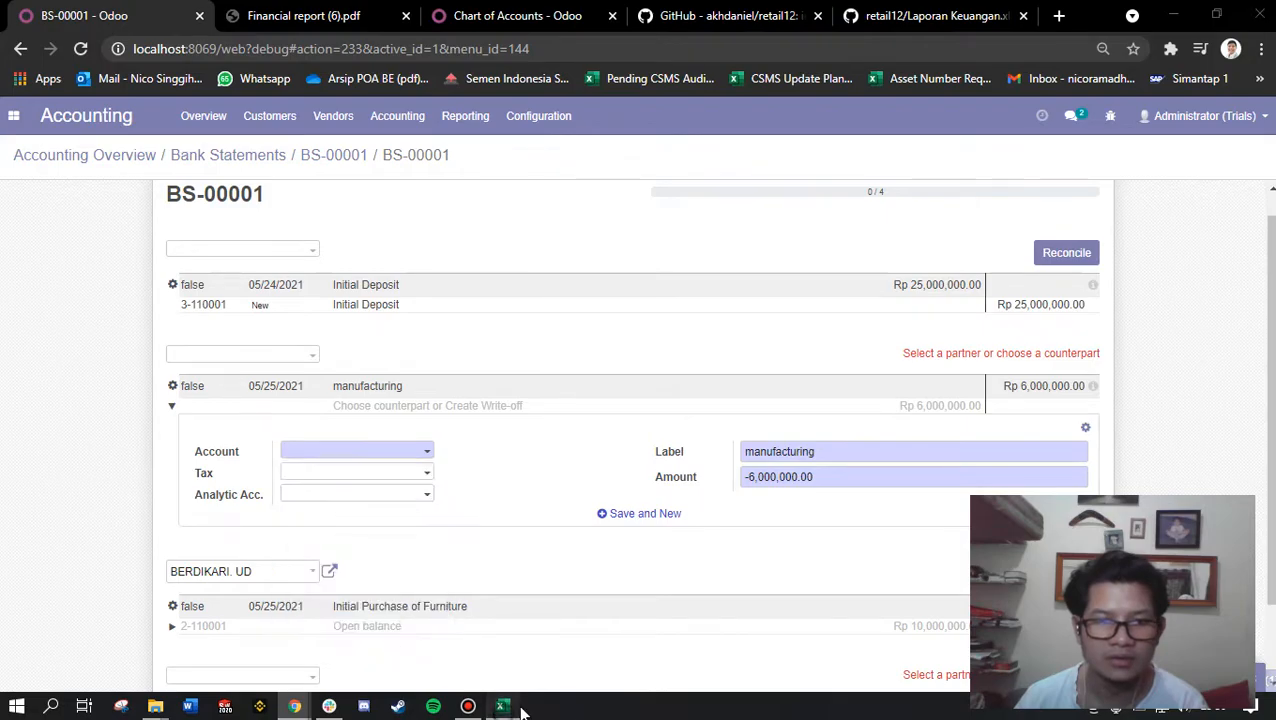
{"action": "left_click", "coordinate": [470, 15]}
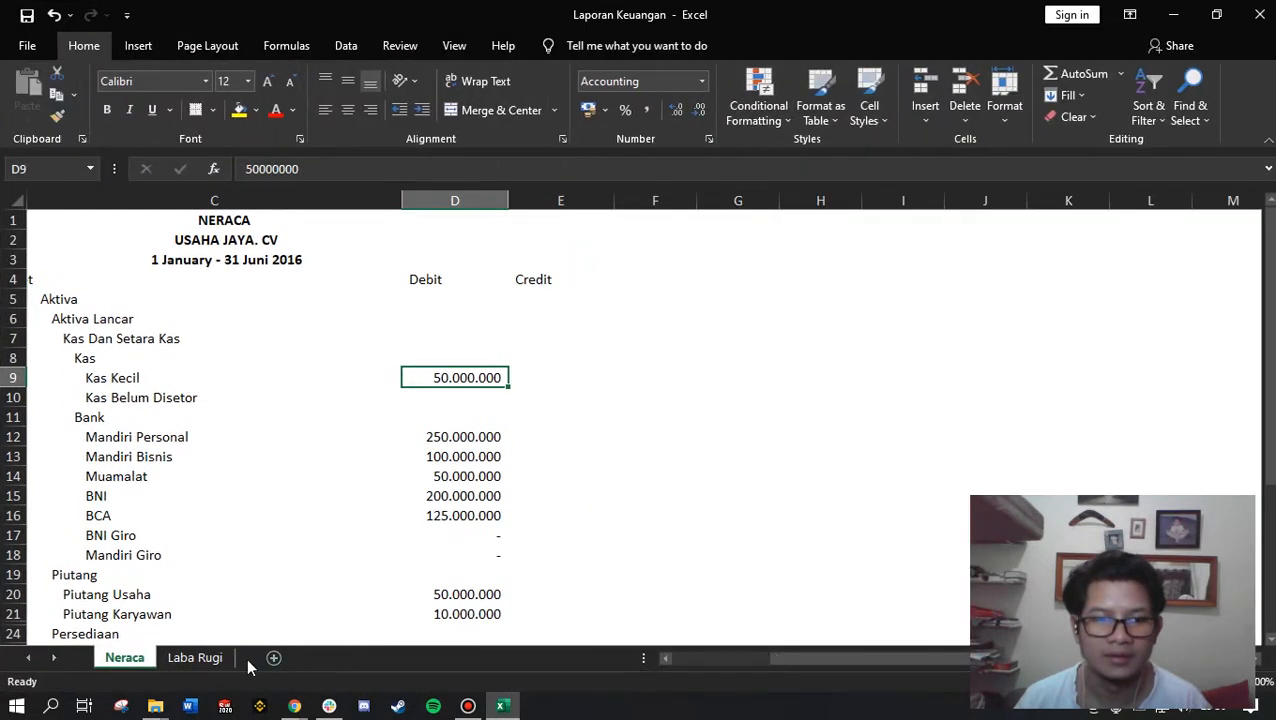
{"action": "left_click", "coordinate": [205, 658]}
{"action": "scroll", "coordinate": [315, 509], "scroll_direction": "up", "scroll_amount": 15}
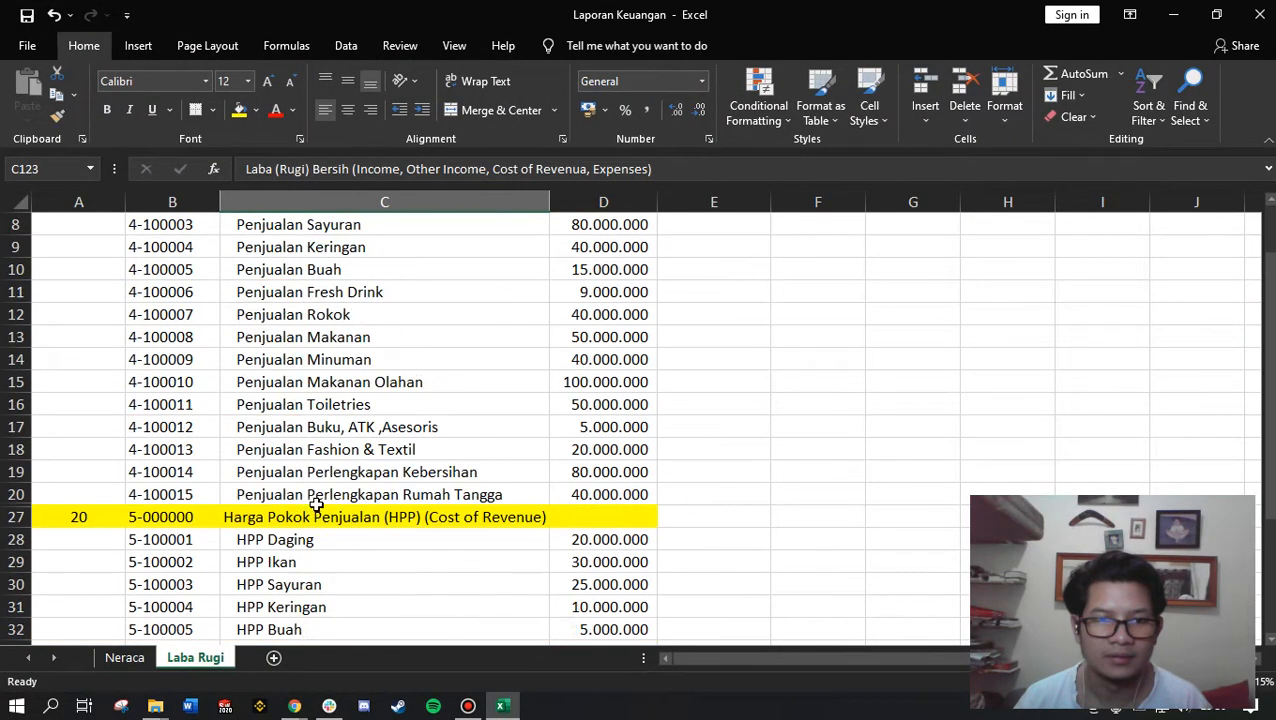
{"action": "scroll", "coordinate": [315, 509], "scroll_direction": "down", "scroll_amount": 4}
{"action": "left_click", "coordinate": [330, 407]}
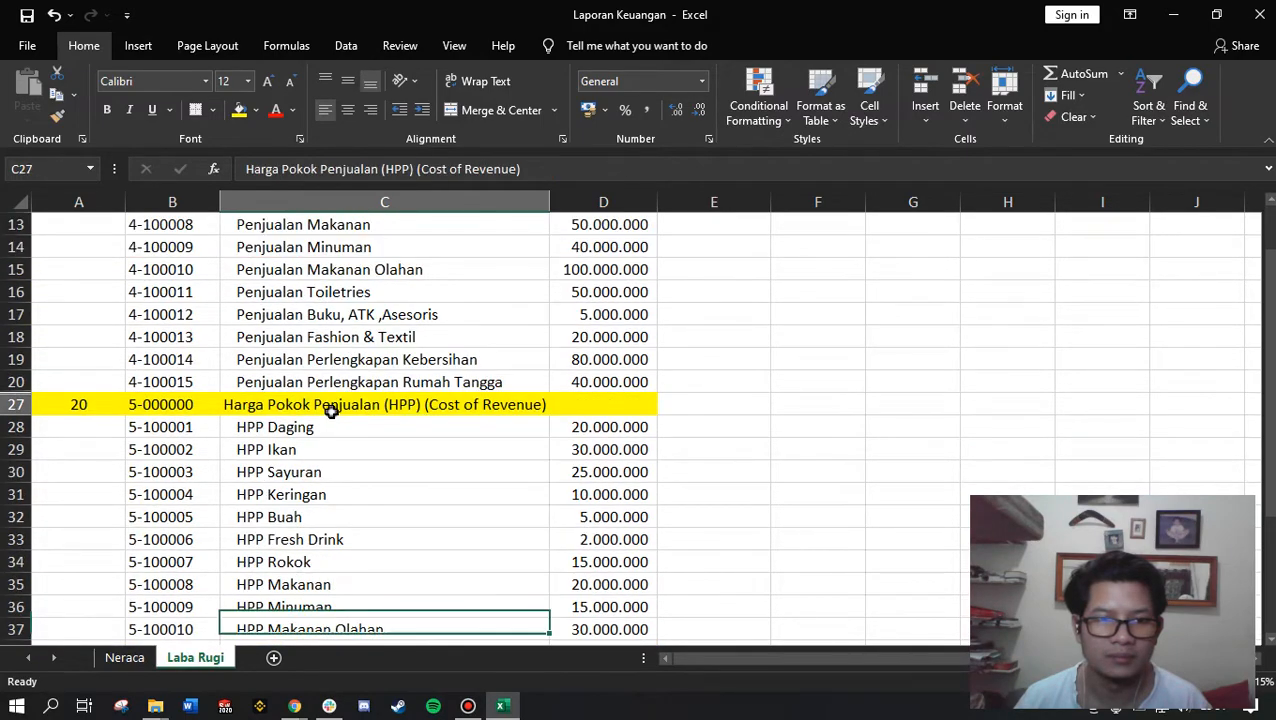
{"action": "key", "text": "alt+Tab"}
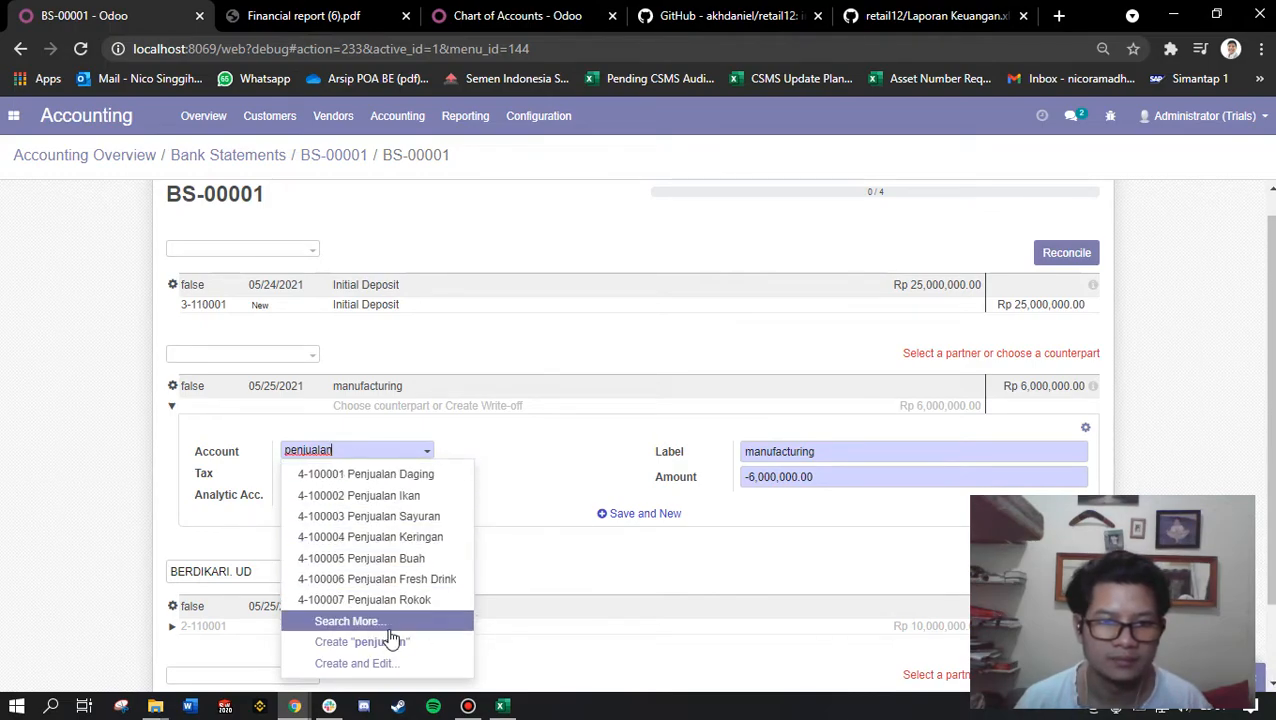
Try harga pokok as the write-off account of the manufacturing line and clear the entry.
{"action": "key", "text": "alt+Tab"}
{"action": "key", "text": "alt+Tab"}
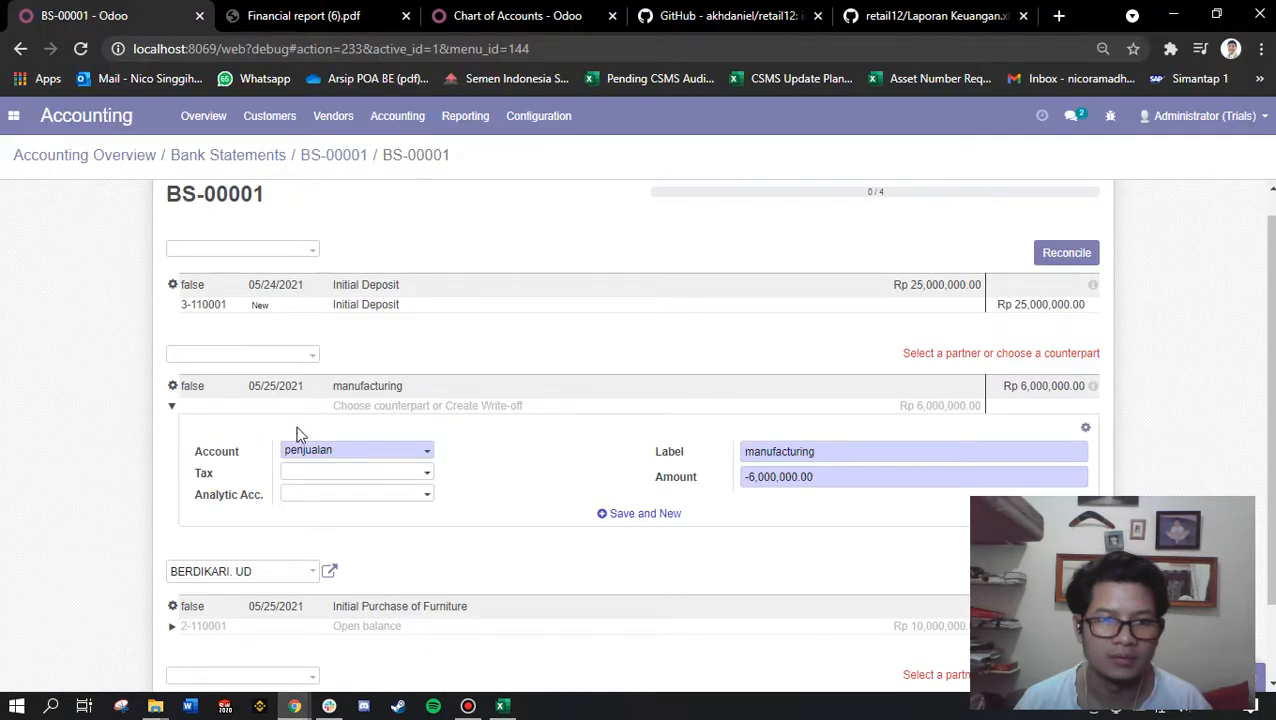
{"action": "left_click_drag", "start_coordinate": [347, 450], "coordinate": [260, 462]}
{"action": "type", "text": "k"}
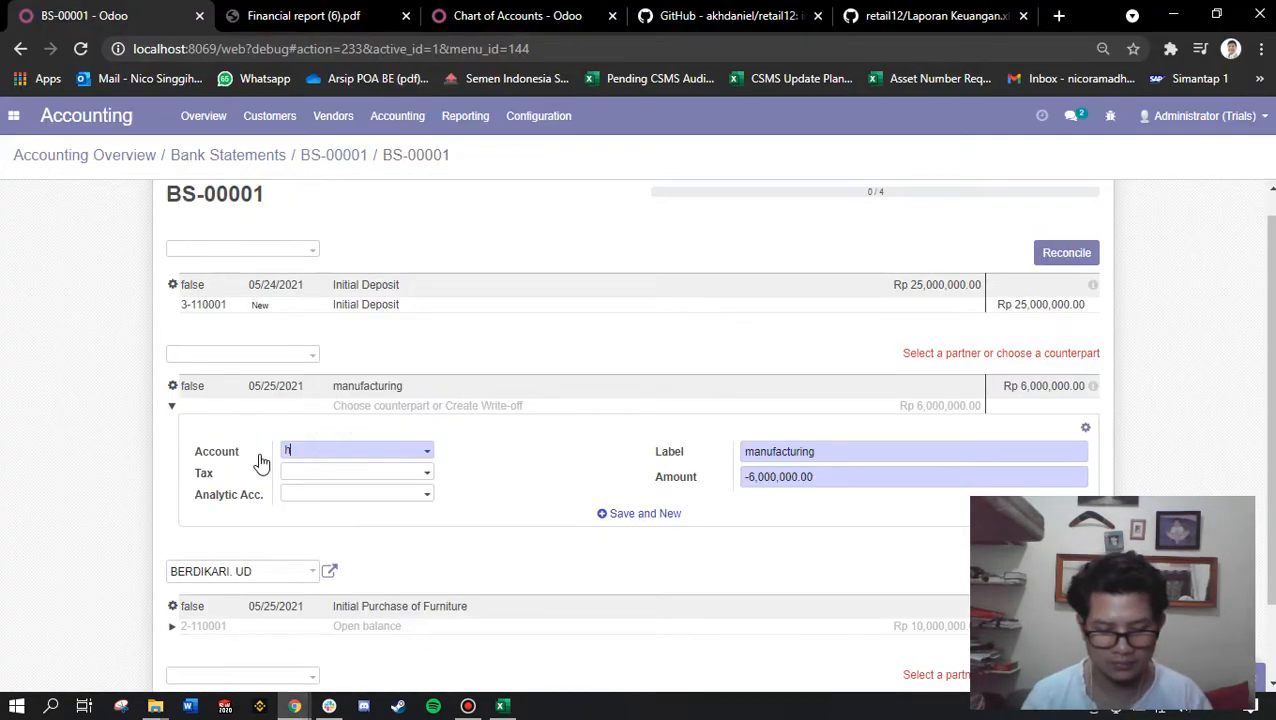
{"action": "type", "text": "arga pook"}
{"action": "key", "text": "BackSpace"}
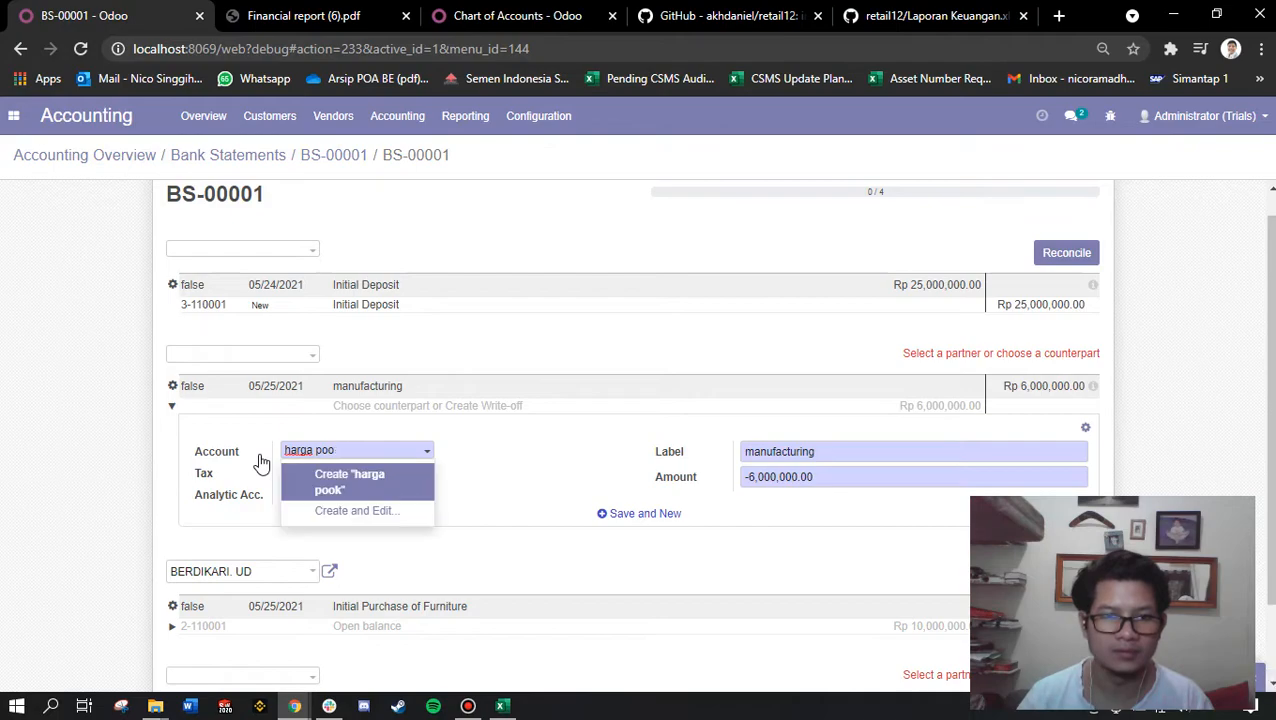
{"action": "type", "text": "kok"}
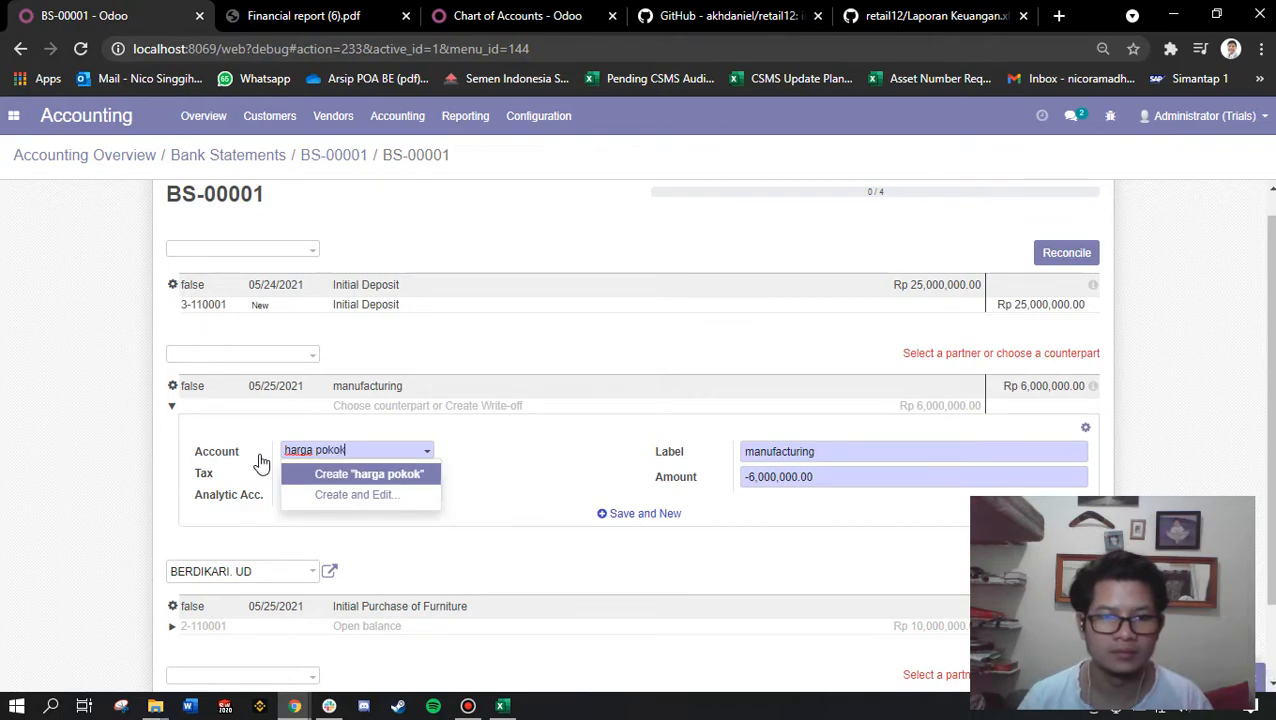
{"action": "key", "text": "ctrl+a"}
{"action": "key", "text": "BackSpace"}
Search the manufacturing line's accounts for penjualan and select 4-100004 Penjualan Keringan as its write-off account.
{"action": "type", "text": "penju"}
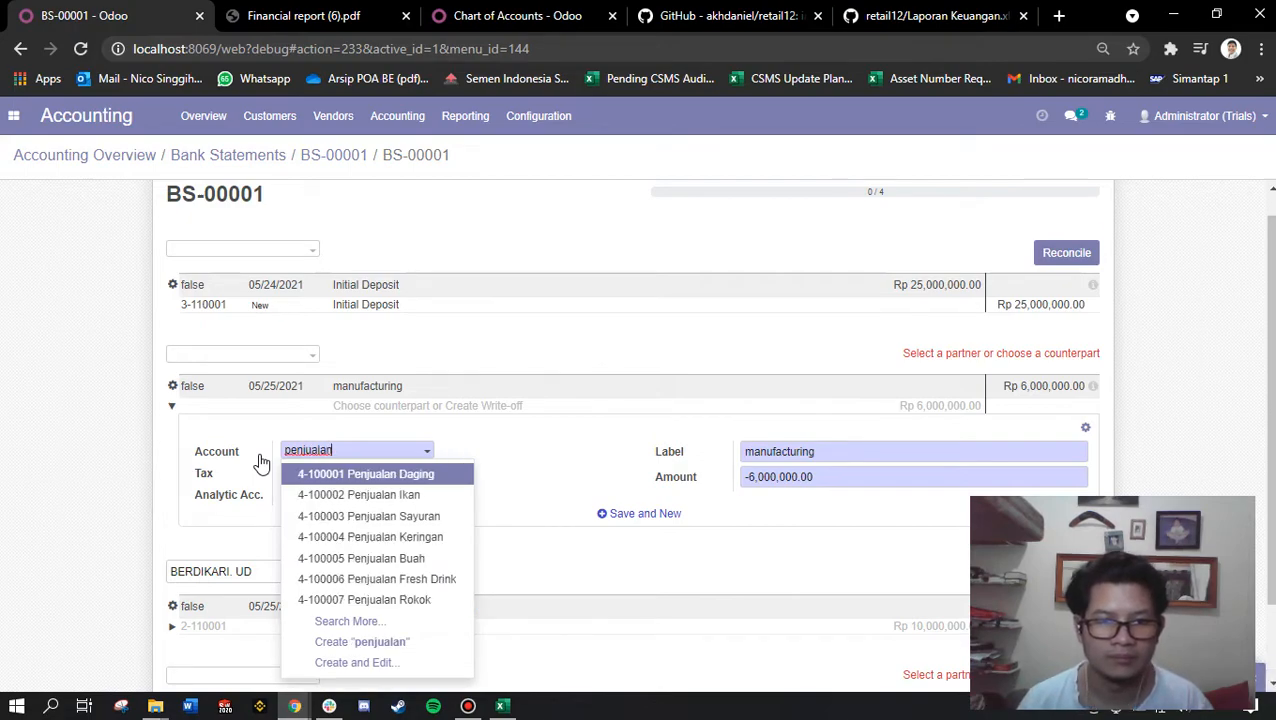
{"action": "key", "text": "Down"}
{"action": "key", "text": "Down"}
{"action": "key", "text": "Down"}
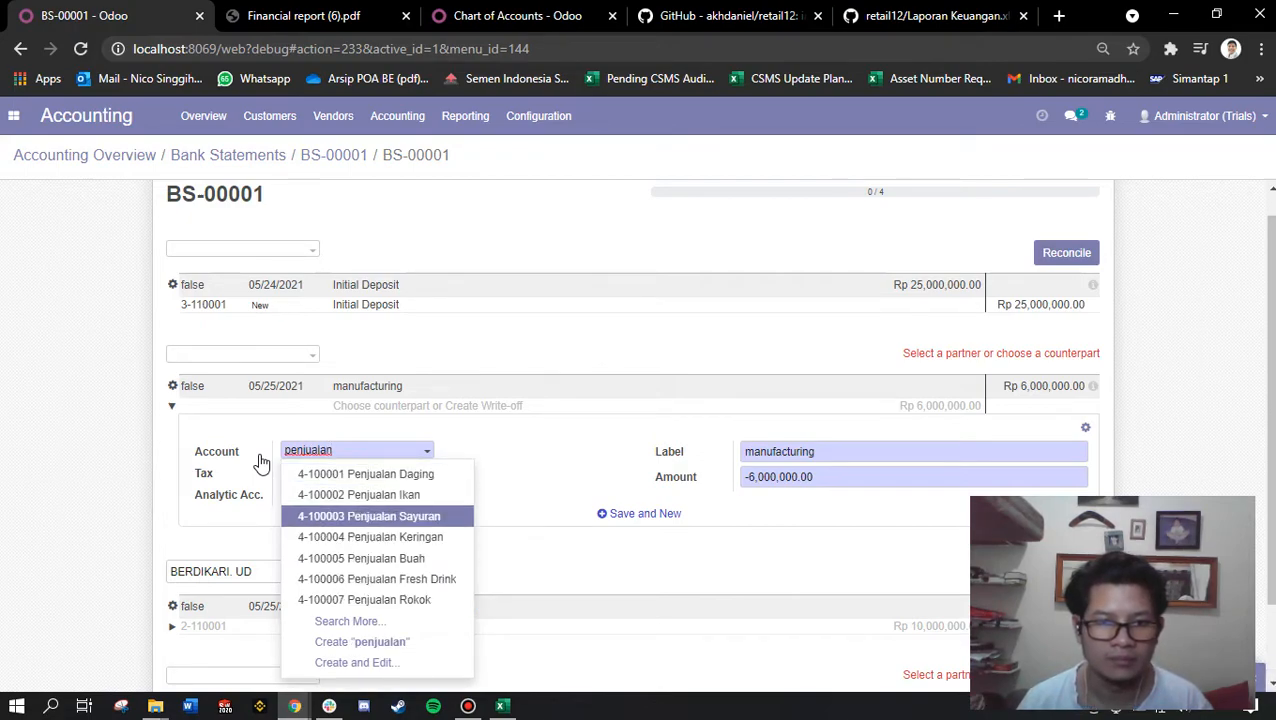
{"action": "key", "text": "Return"}
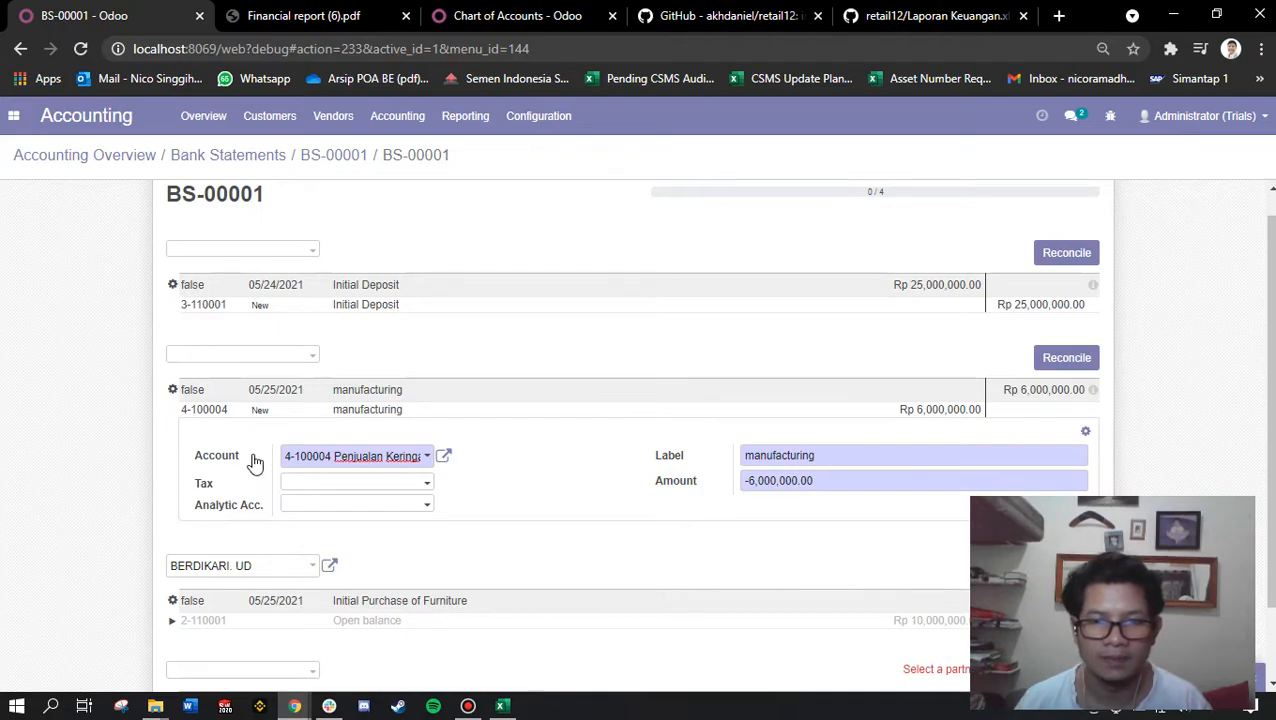
{"action": "scroll", "coordinate": [265, 460], "scroll_direction": "down", "scroll_amount": 1}
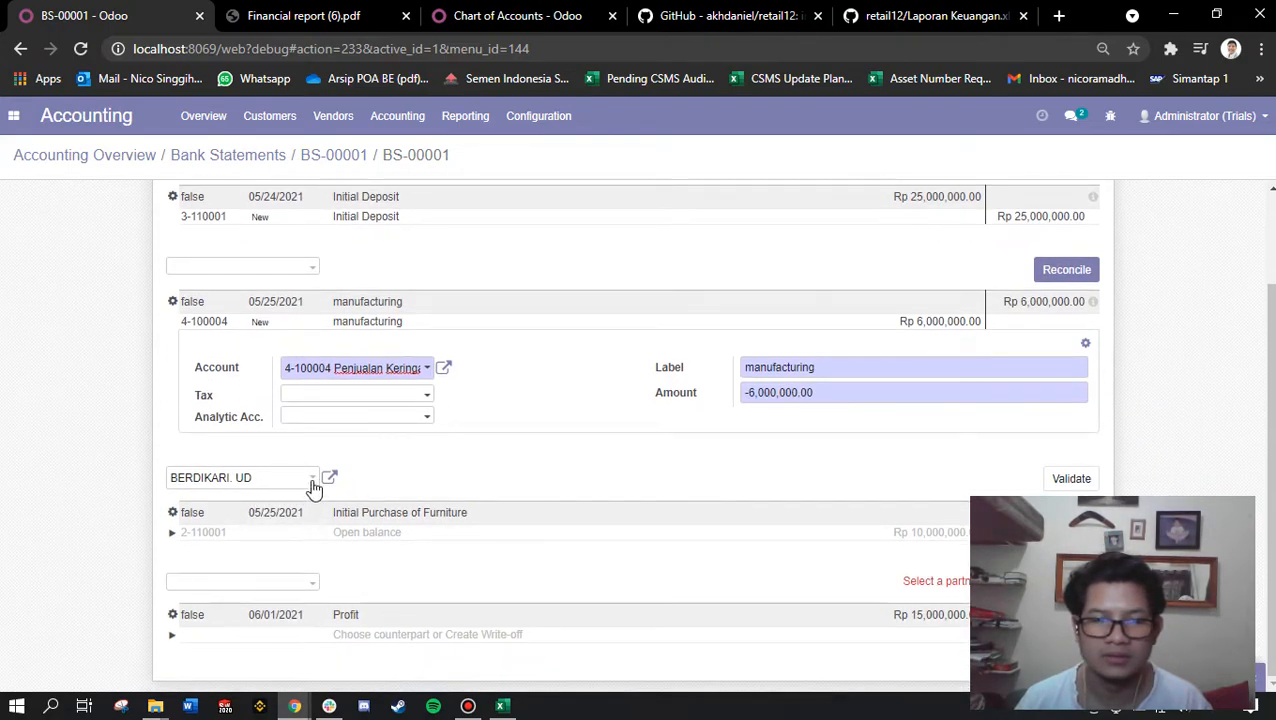
{"action": "left_click", "coordinate": [239, 532]}
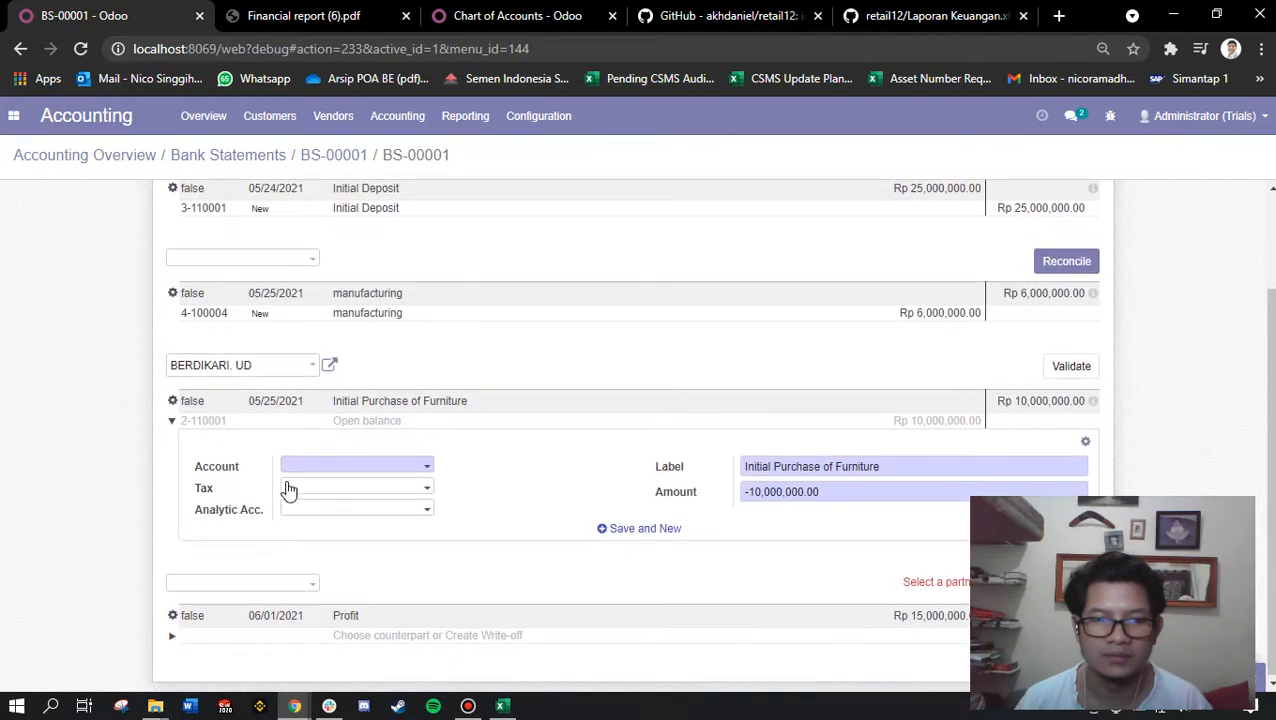
{"action": "left_click", "coordinate": [368, 468]}
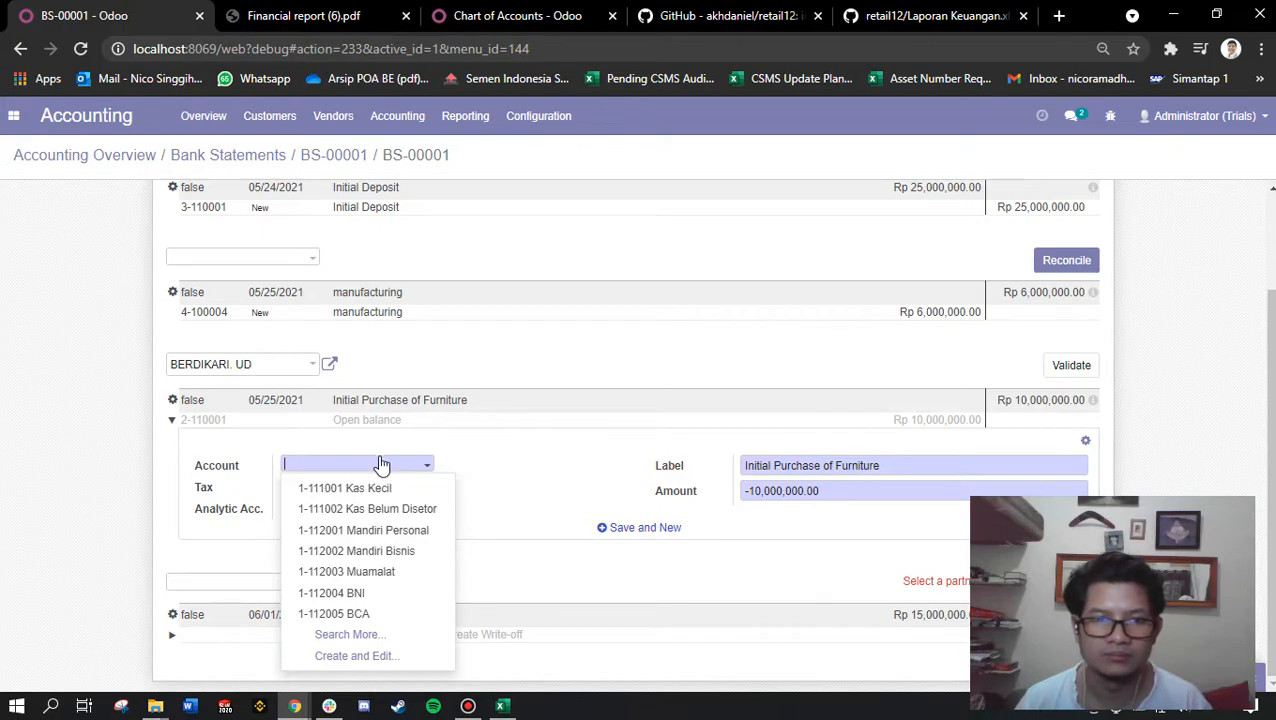
{"action": "left_click", "coordinate": [407, 357]}
{"action": "scroll", "coordinate": [376, 372], "scroll_direction": "up", "scroll_amount": 1}
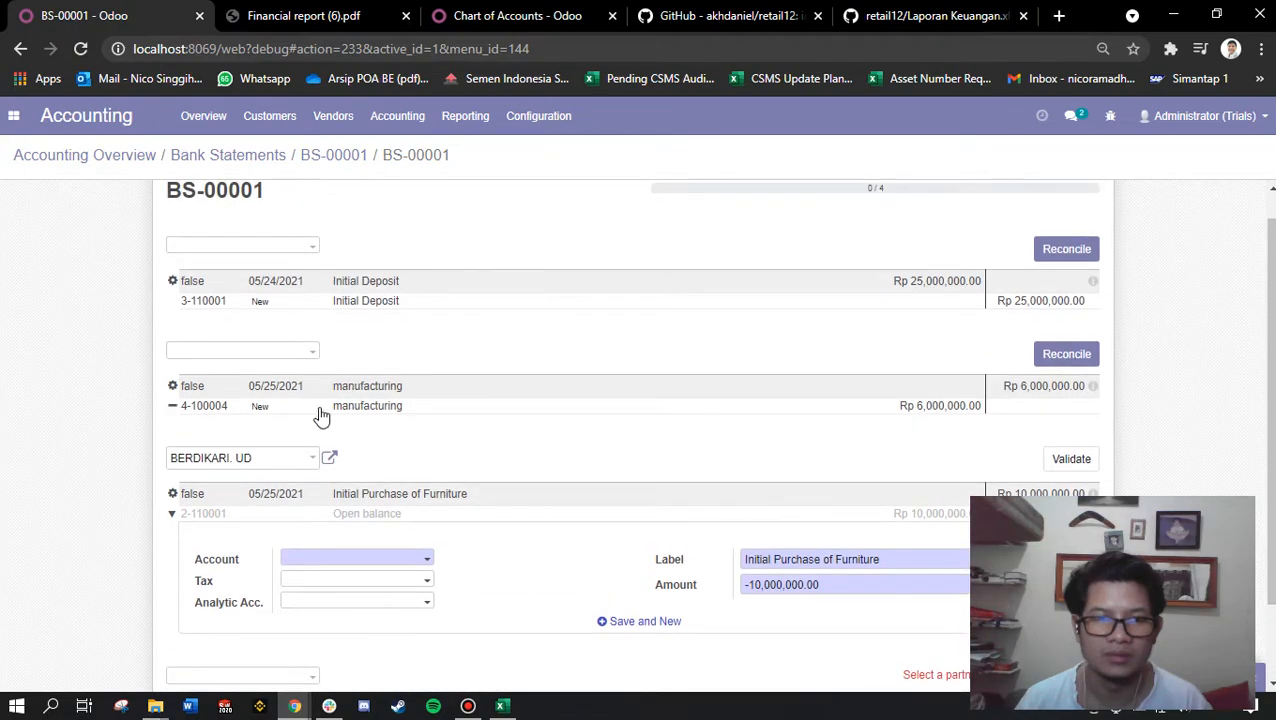
Remove the 4-100004 write-off from the manufacturing line and reopen its write-off details.
{"action": "left_click", "coordinate": [213, 416]}
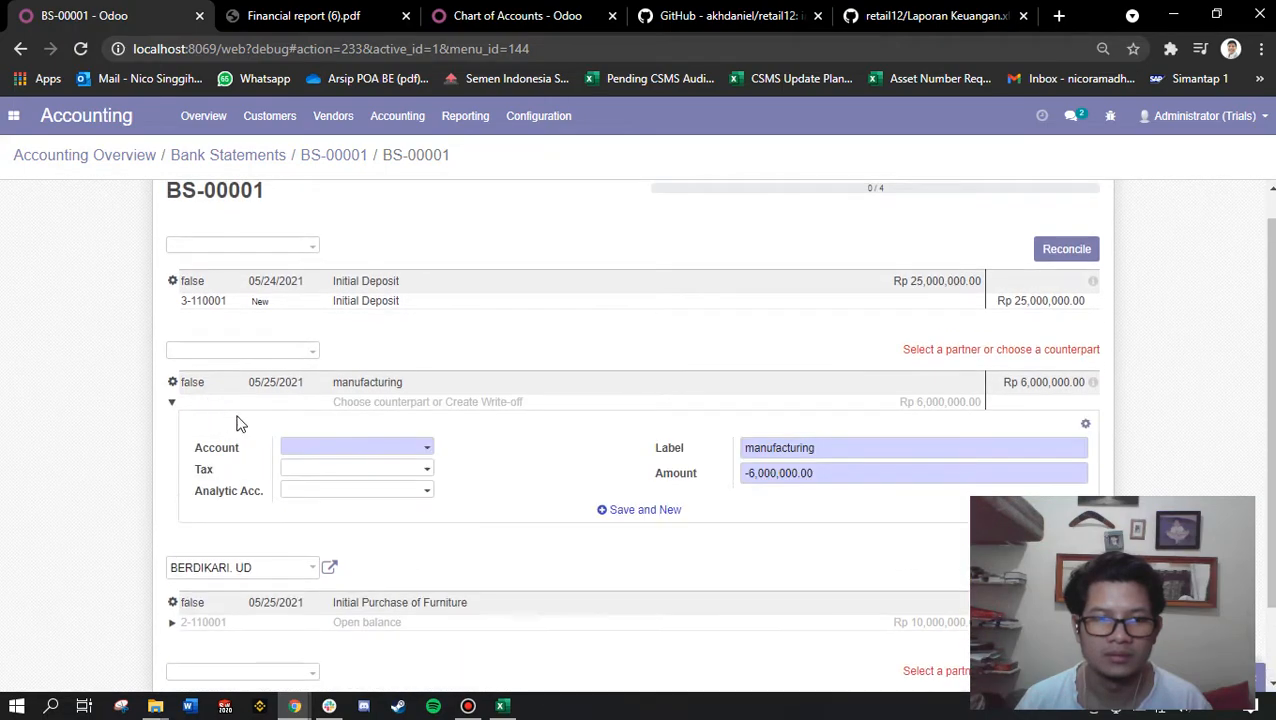
{"action": "left_click", "coordinate": [382, 380]}
{"action": "left_click", "coordinate": [370, 410]}
{"action": "left_click", "coordinate": [366, 428]}
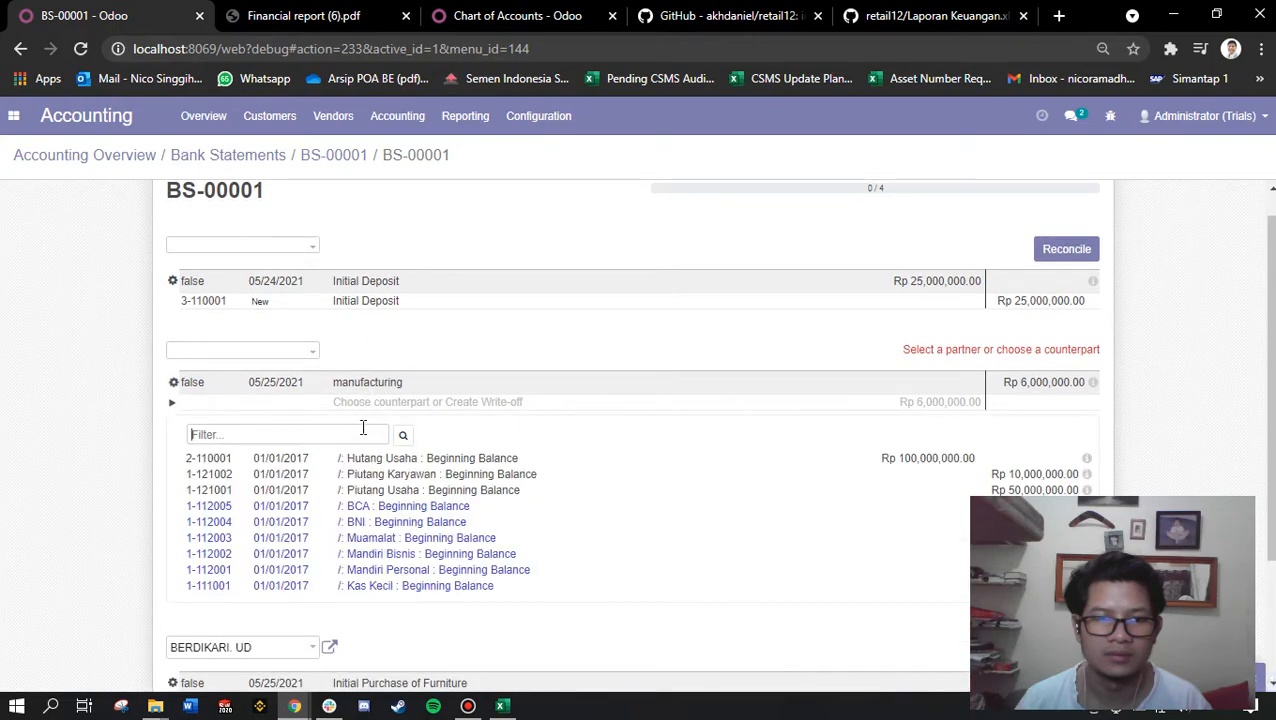
{"action": "left_click", "coordinate": [364, 386]}
{"action": "left_click", "coordinate": [313, 431]}
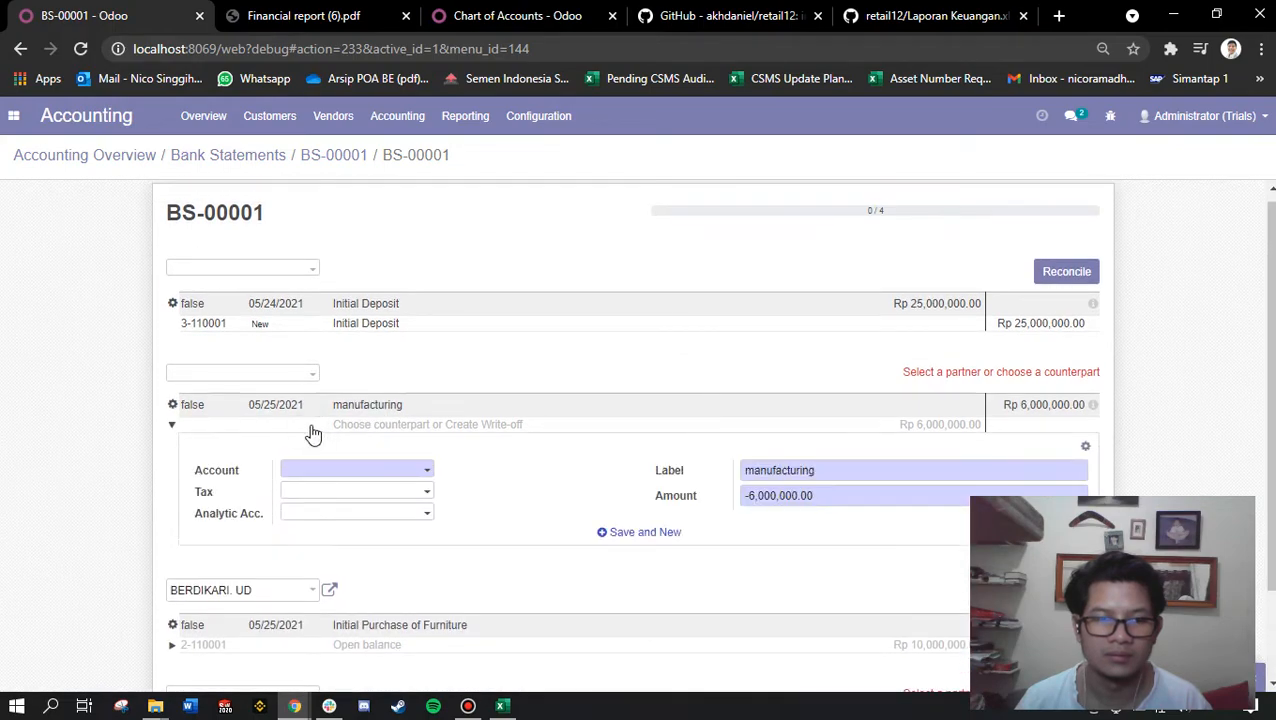
Check the Cost of Revenue accounts on Excel's Laba Rugi sheet, return to Odoo and search the manufacturing line's accounts for harga.
{"action": "left_click", "coordinate": [364, 474]}
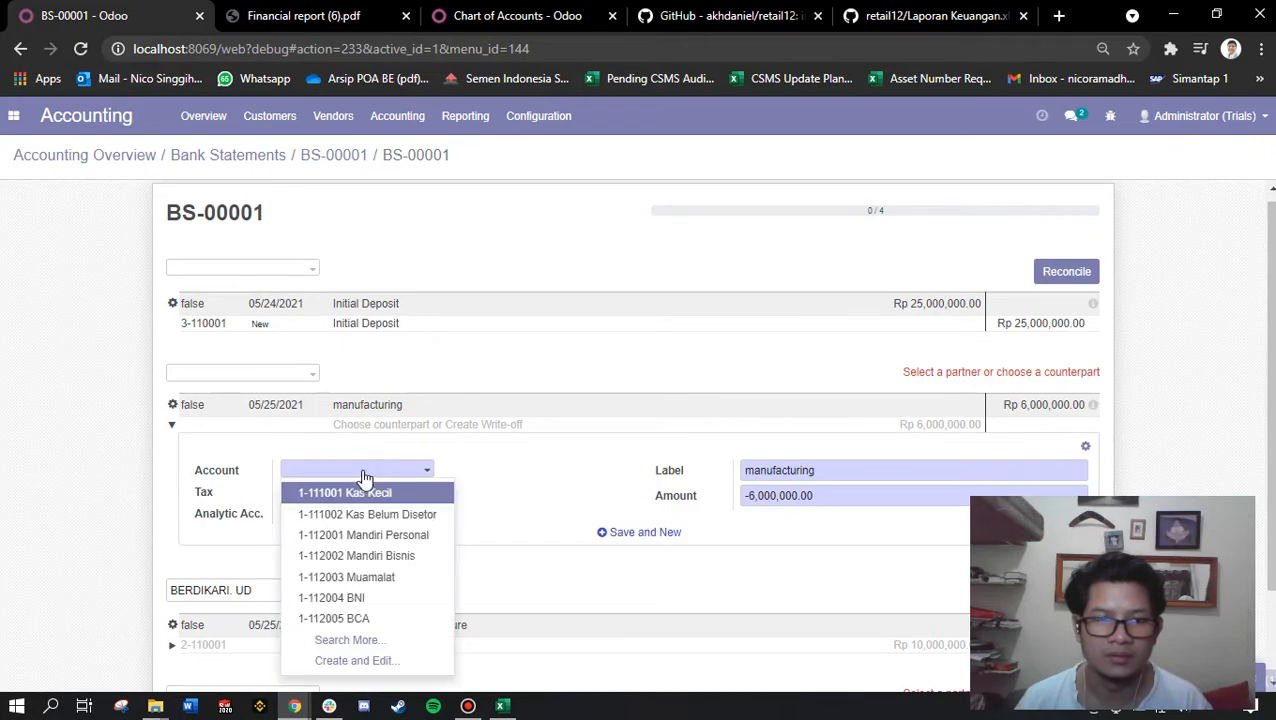
{"action": "key", "text": "alt+Tab"}
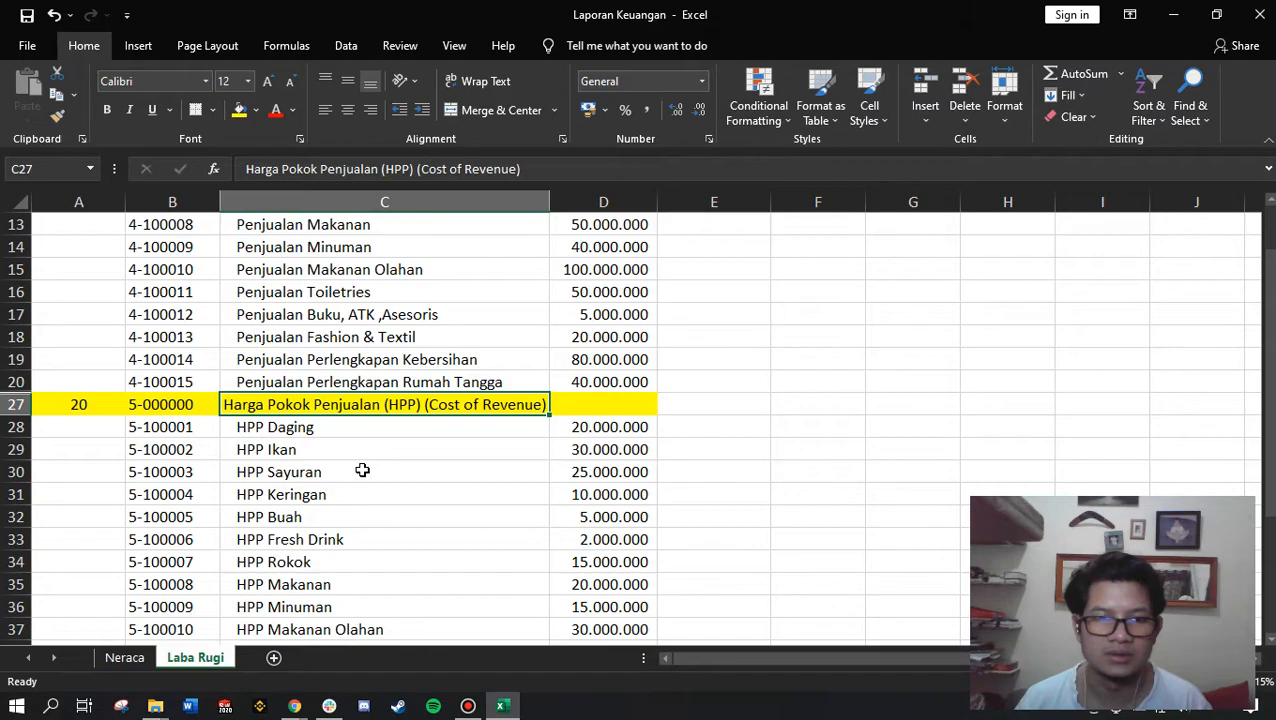
{"action": "key", "text": "alt+Tab"}
{"action": "type", "text": "harg"}
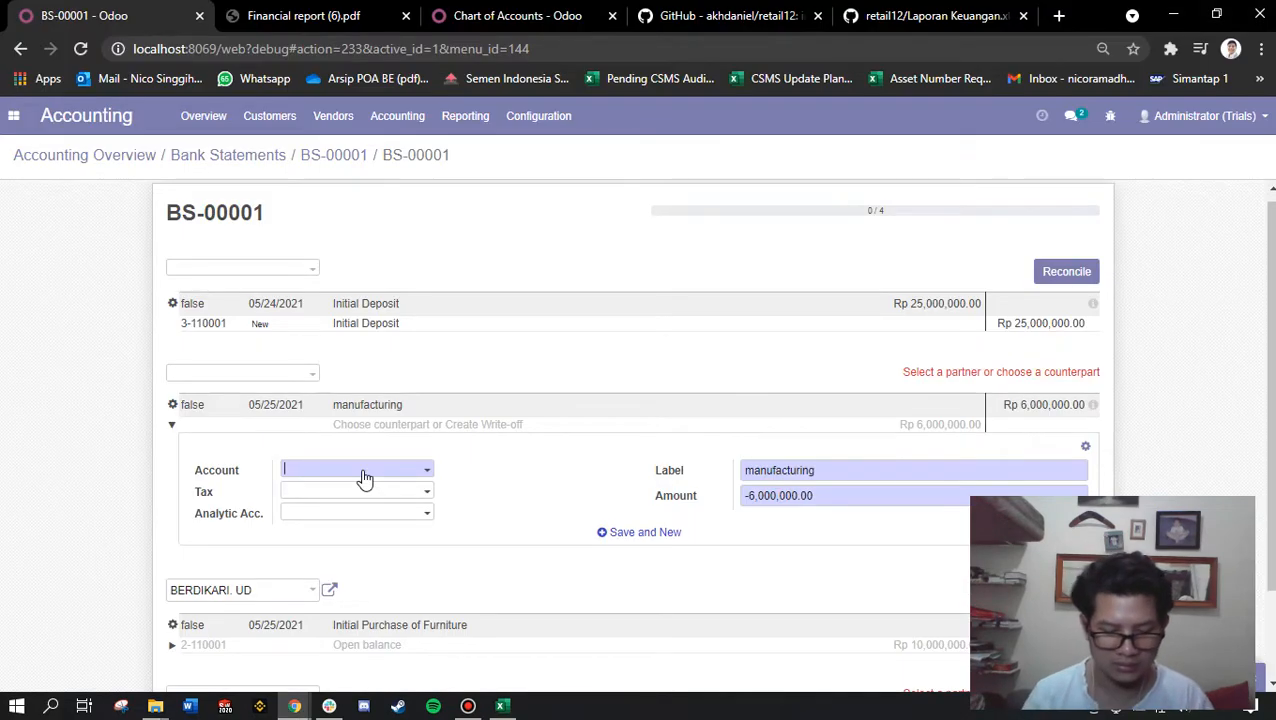
{"action": "type", "text": "a"}
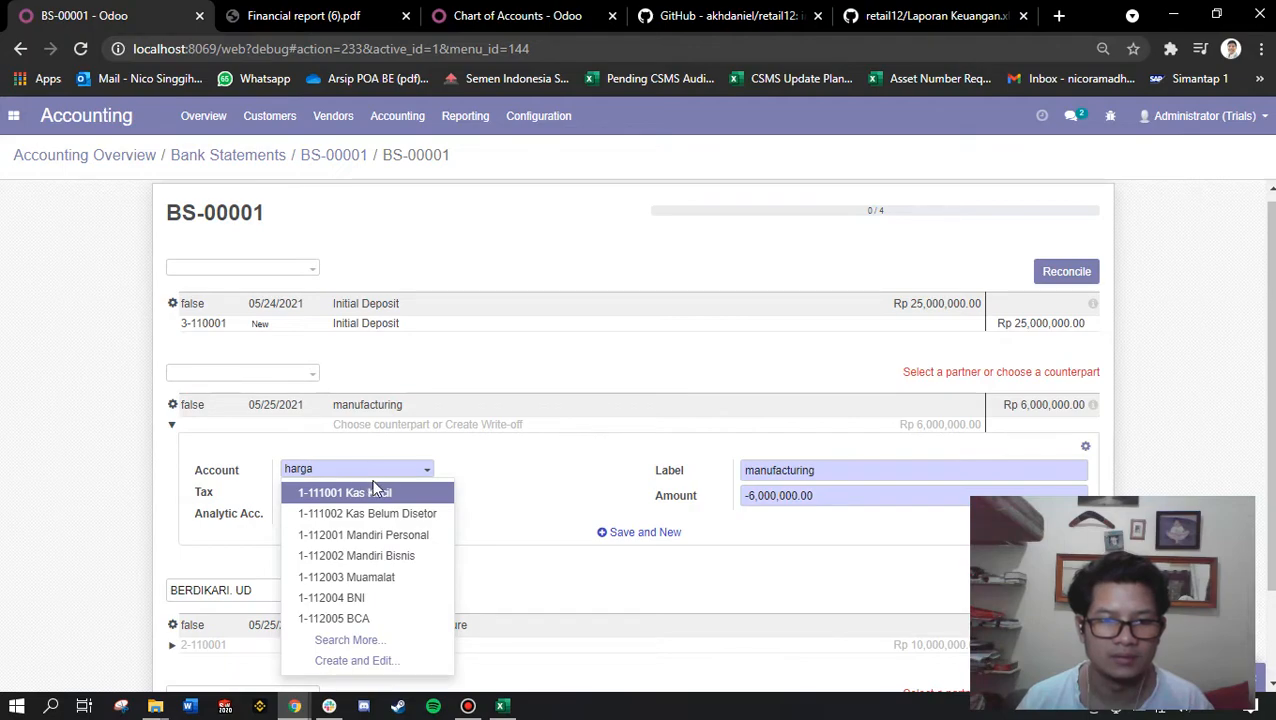
Replace the manufacturing line's account search with pembelian and select 1-180000 Uang Muka Pembelian as its write-off account.
{"action": "key", "text": "BackSpace"}
{"action": "key", "text": "BackSpace"}
{"action": "key", "text": "BackSpace"}
{"action": "key", "text": "BackSpace"}
{"action": "key", "text": "BackSpace"}
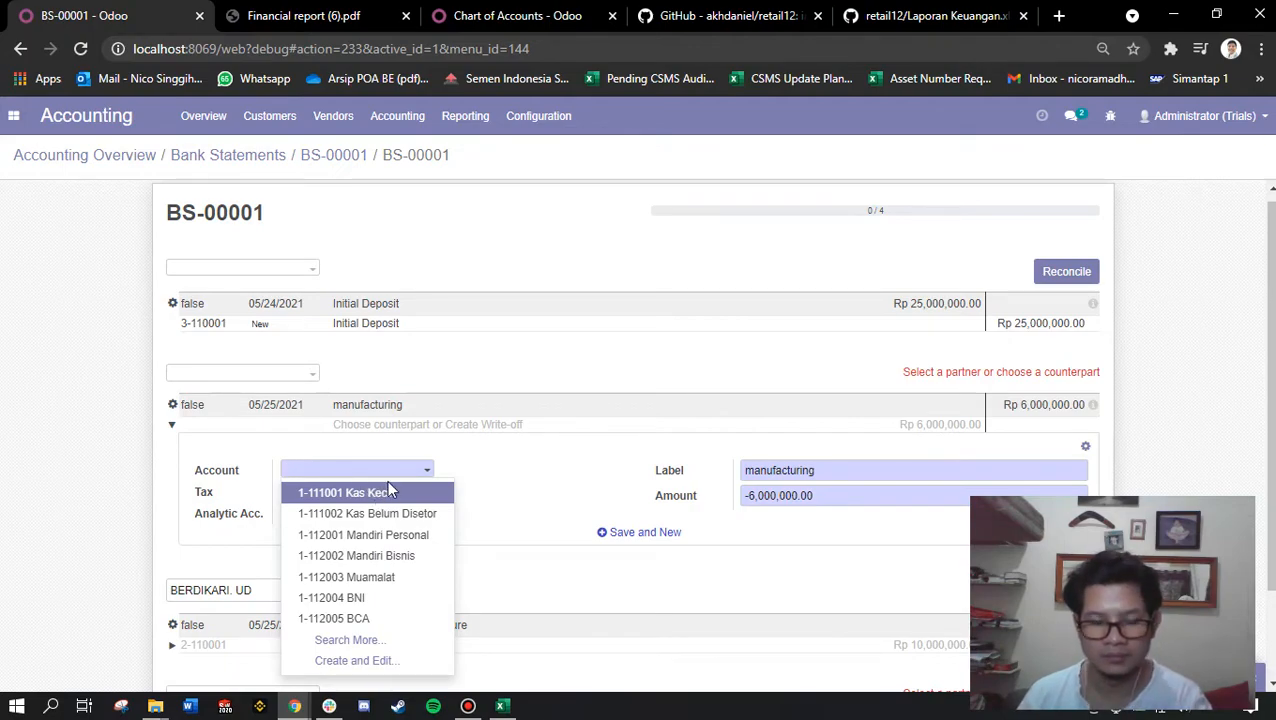
{"action": "type", "text": "pembelian"}
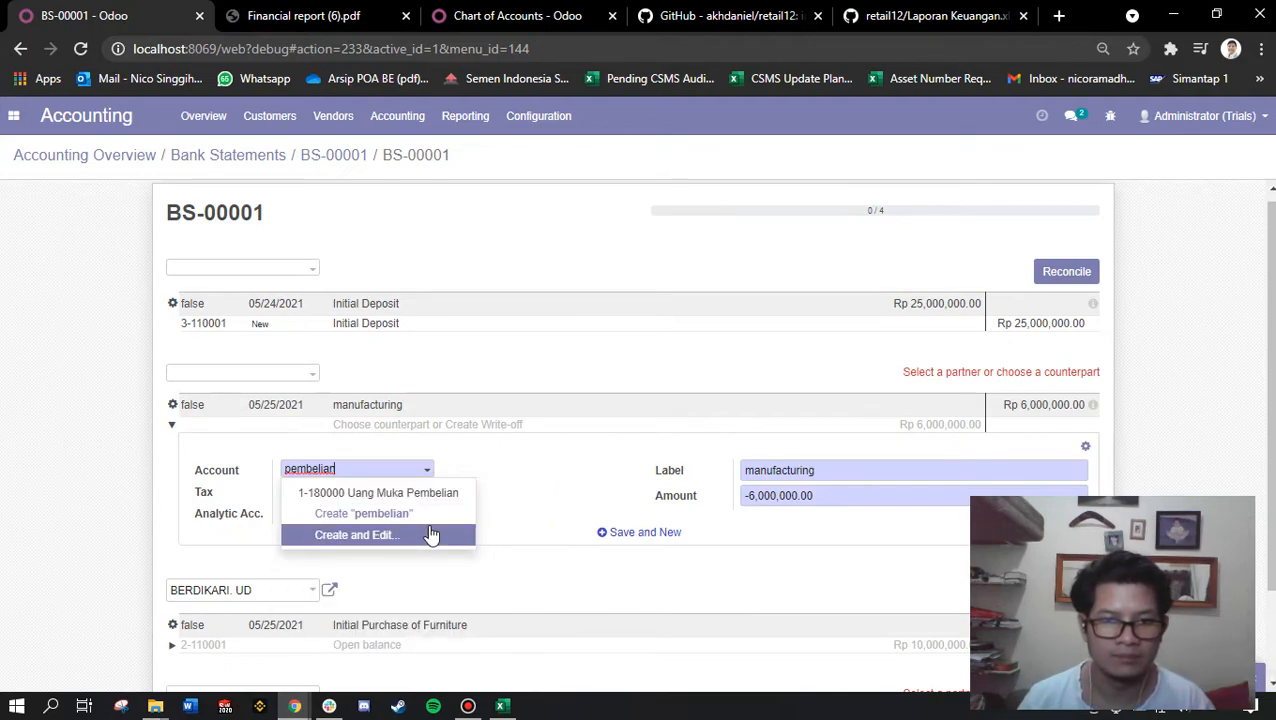
{"action": "left_click", "coordinate": [415, 495]}
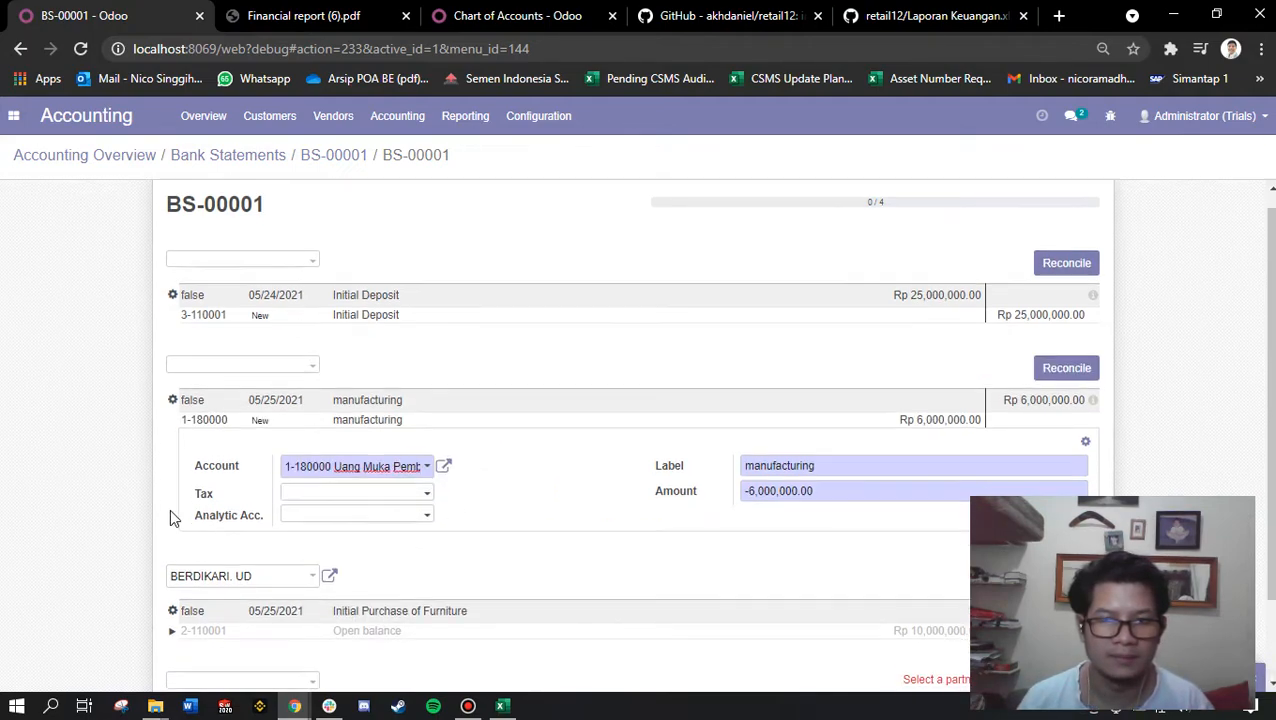
Set the write-off account of the Initial Purchase of Furniture line to 1-180000 Uang Muka Pembelian.
{"action": "scroll", "coordinate": [170, 511], "scroll_direction": "down", "scroll_amount": 1}
{"action": "left_click", "coordinate": [207, 532]}
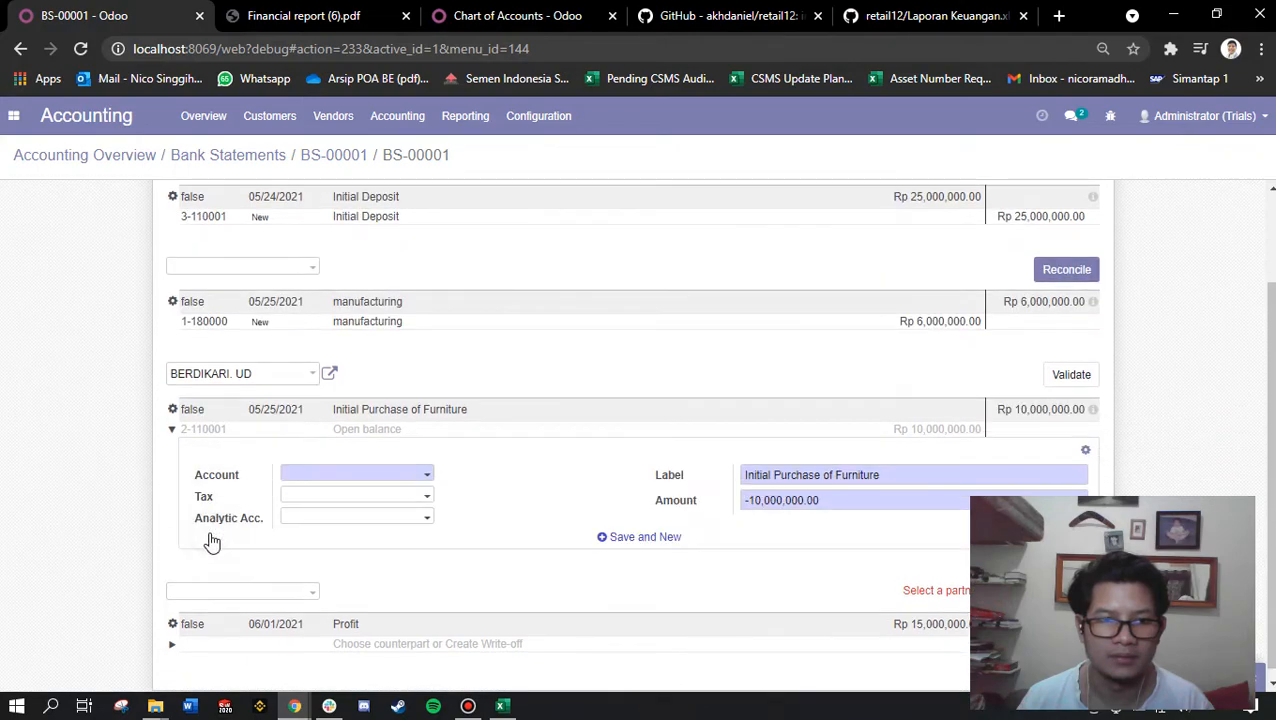
{"action": "left_click", "coordinate": [408, 476]}
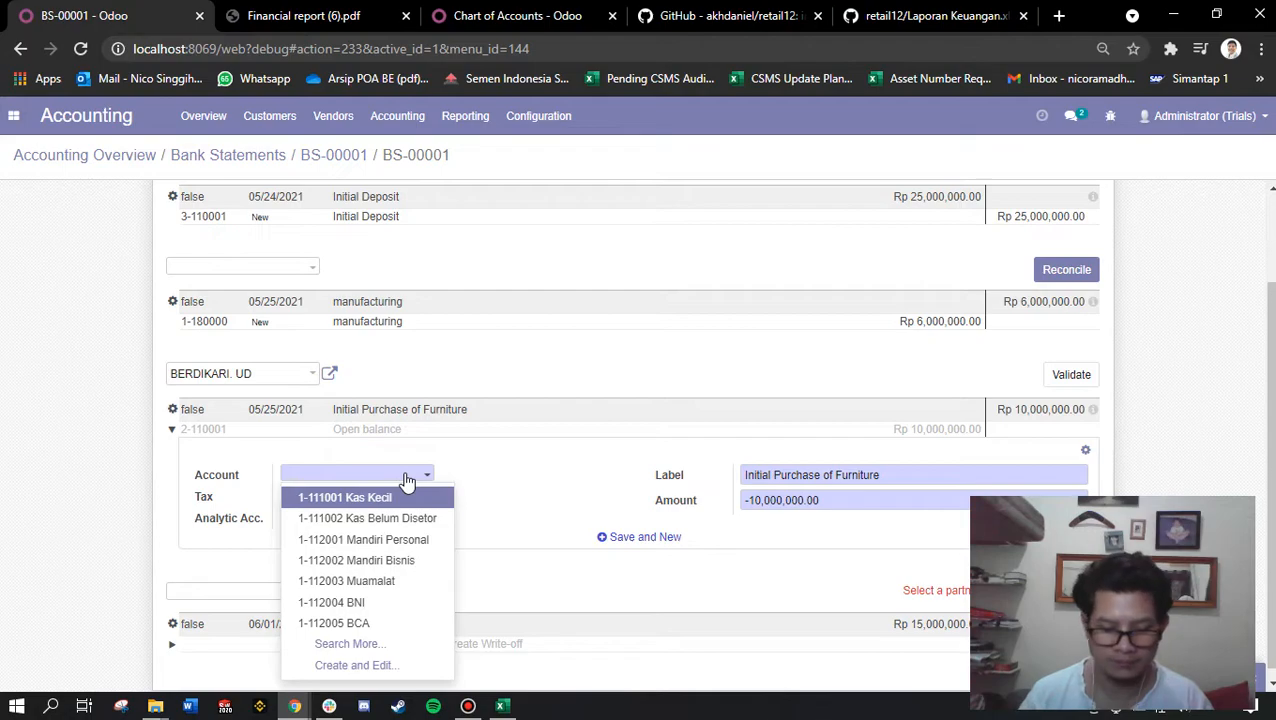
{"action": "type", "text": "pembelian"}
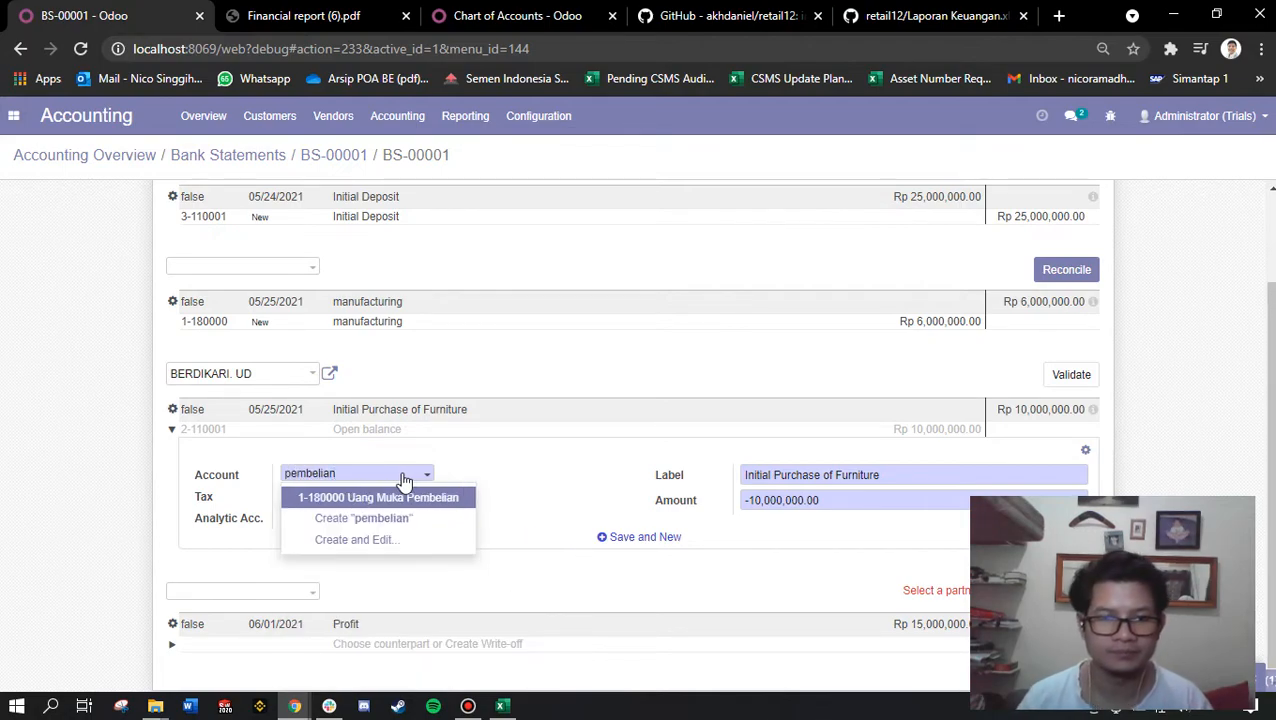
{"action": "left_click", "coordinate": [410, 497]}
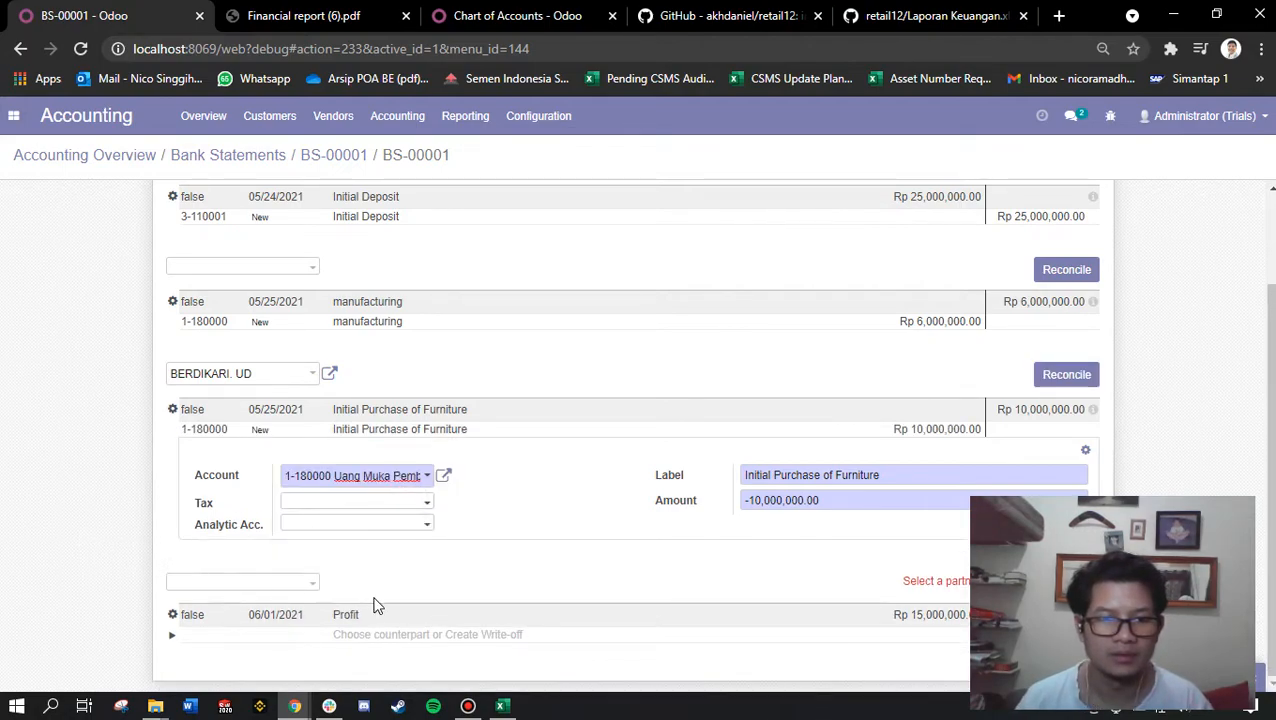
Search for penjualan in the Profit line's write-off details and select 4-100004 Penjualan Keringan as its account.
{"action": "left_click", "coordinate": [274, 640]}
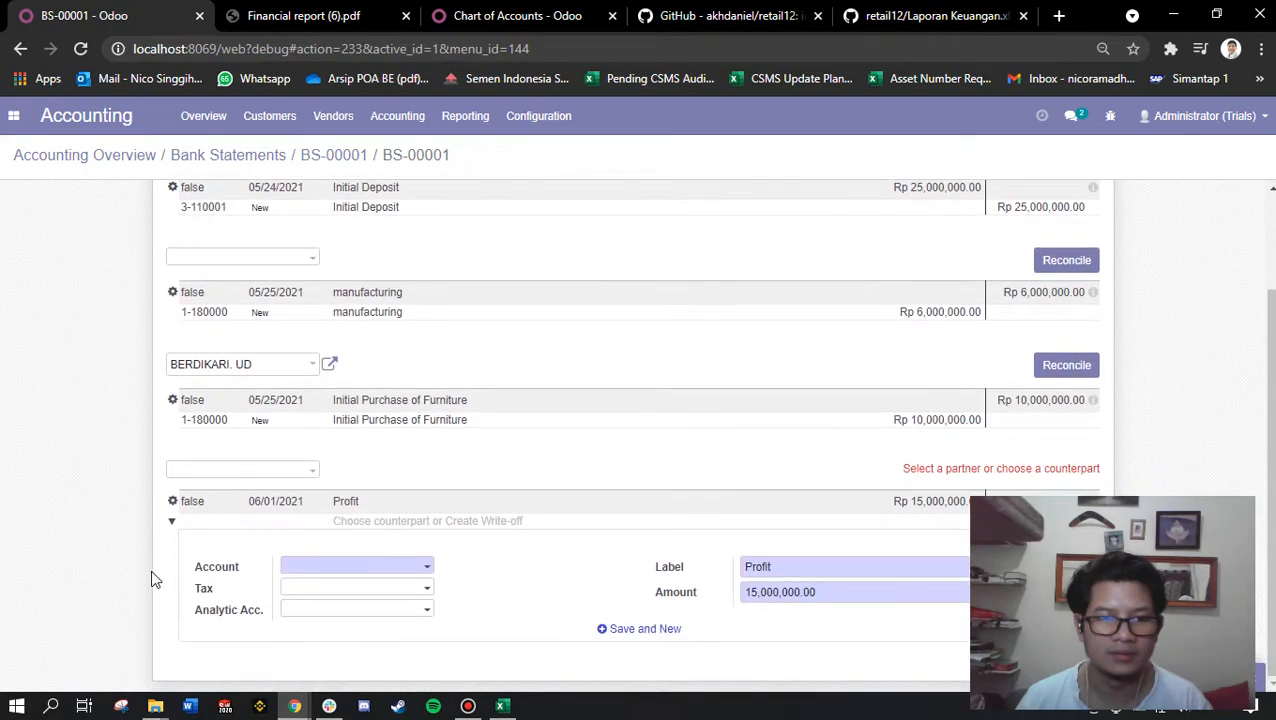
{"action": "left_click", "coordinate": [383, 568]}
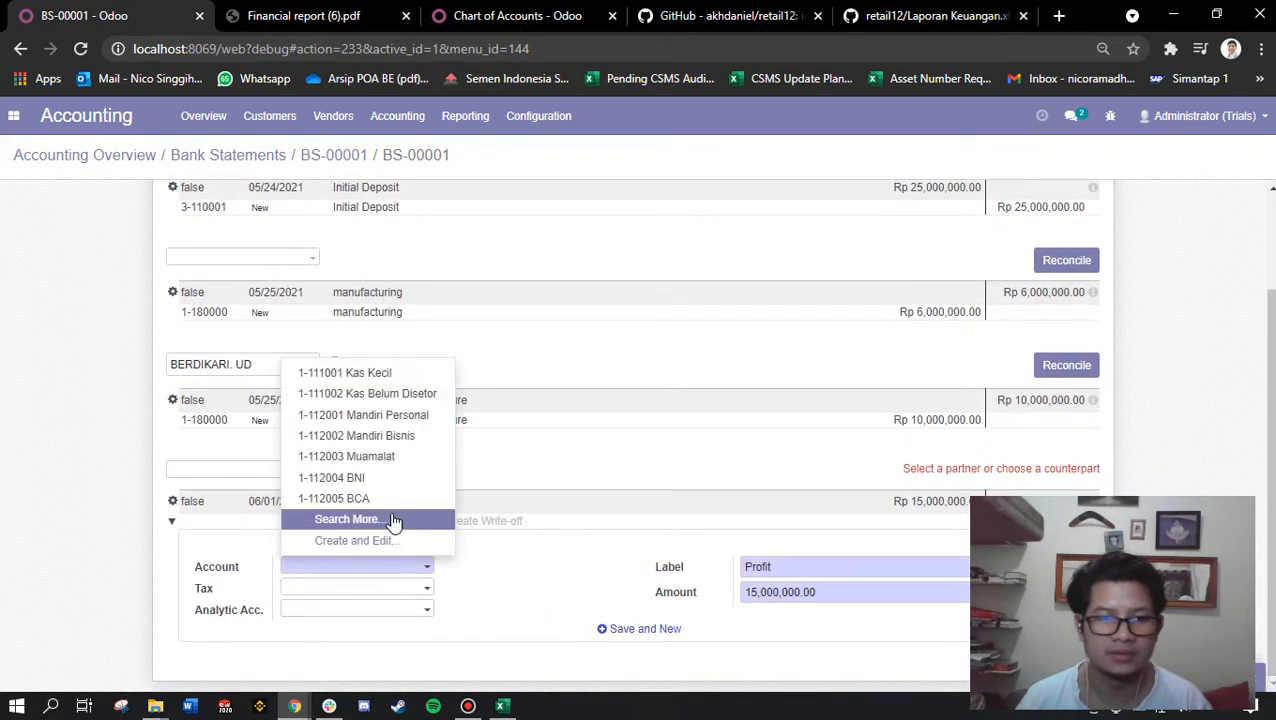
{"action": "left_click", "coordinate": [5, 601]}
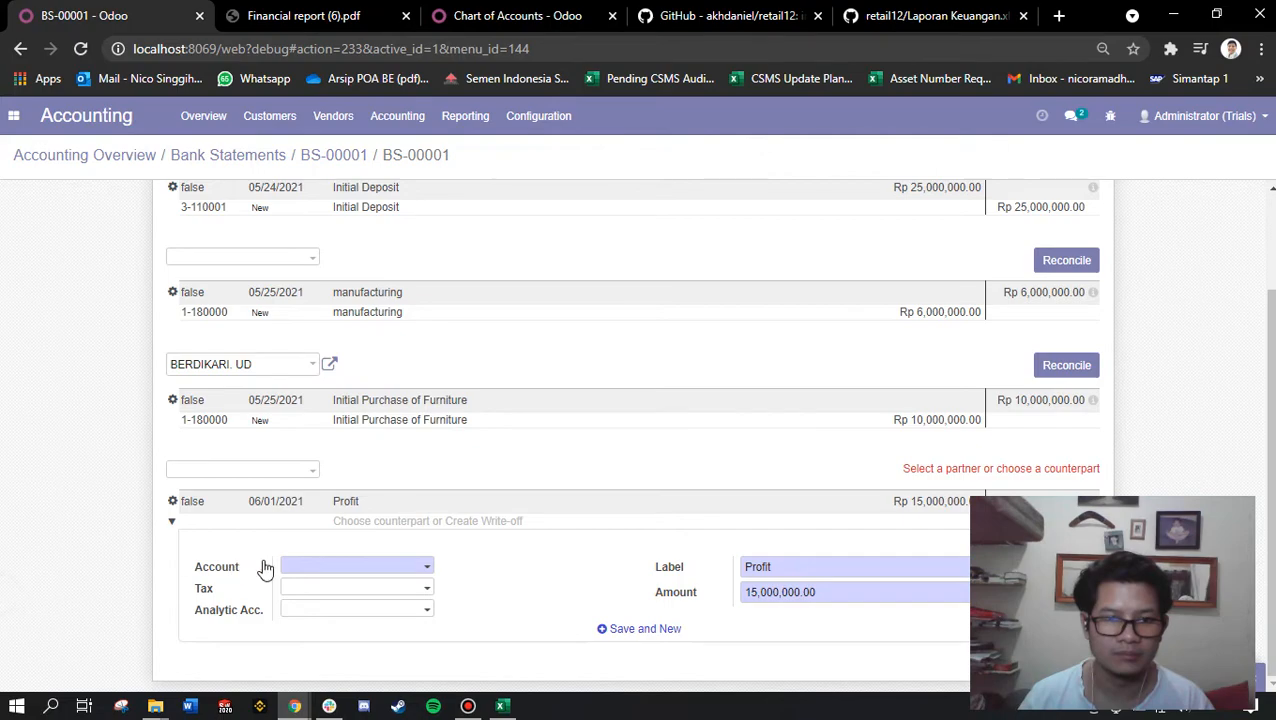
{"action": "left_click", "coordinate": [306, 568]}
{"action": "type", "text": "penjualkan"}
{"action": "key", "text": "BackSpace"}
{"action": "key", "text": "BackSpace"}
{"action": "key", "text": "BackSpace"}
{"action": "key", "text": "BackSpace"}
{"action": "key", "text": "BackSpace"}
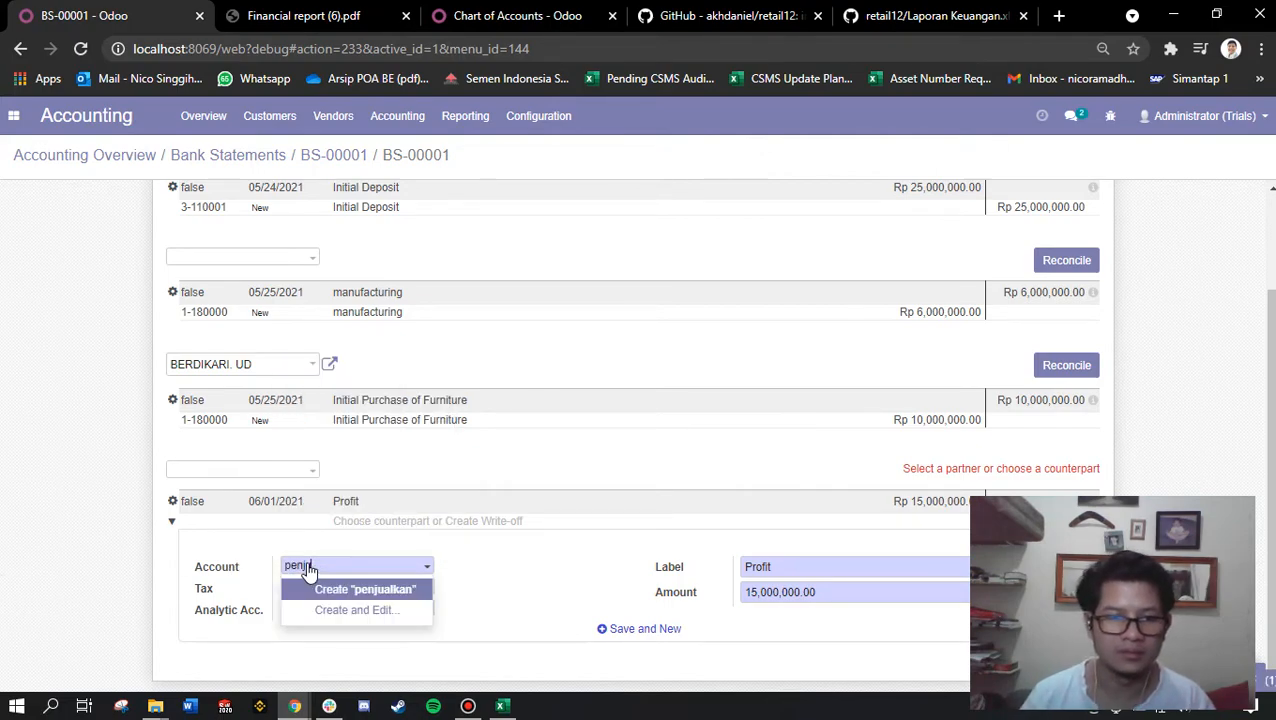
{"action": "type", "text": "alan"}
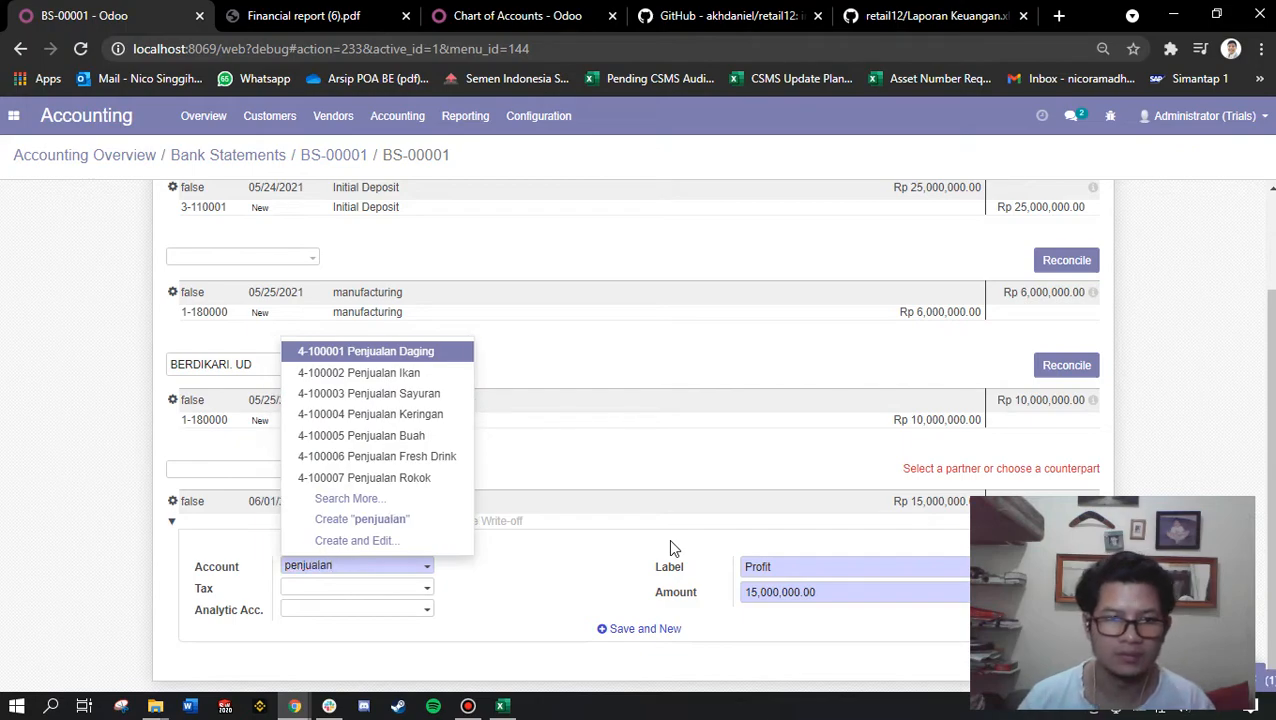
{"action": "left_click", "coordinate": [430, 418]}
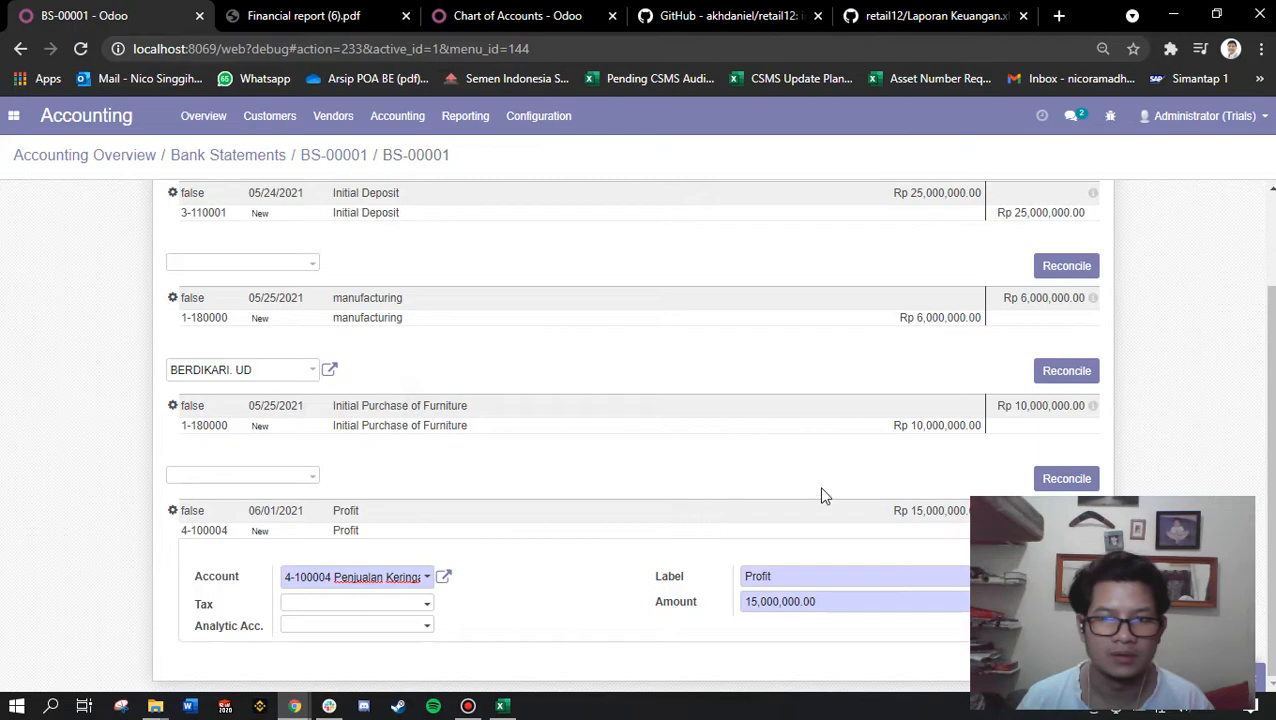
Try to reconcile the Initial Deposit line of the bank statement.
{"action": "scroll", "coordinate": [900, 485], "scroll_direction": "up", "scroll_amount": 2}
{"action": "left_click", "coordinate": [1068, 282]}
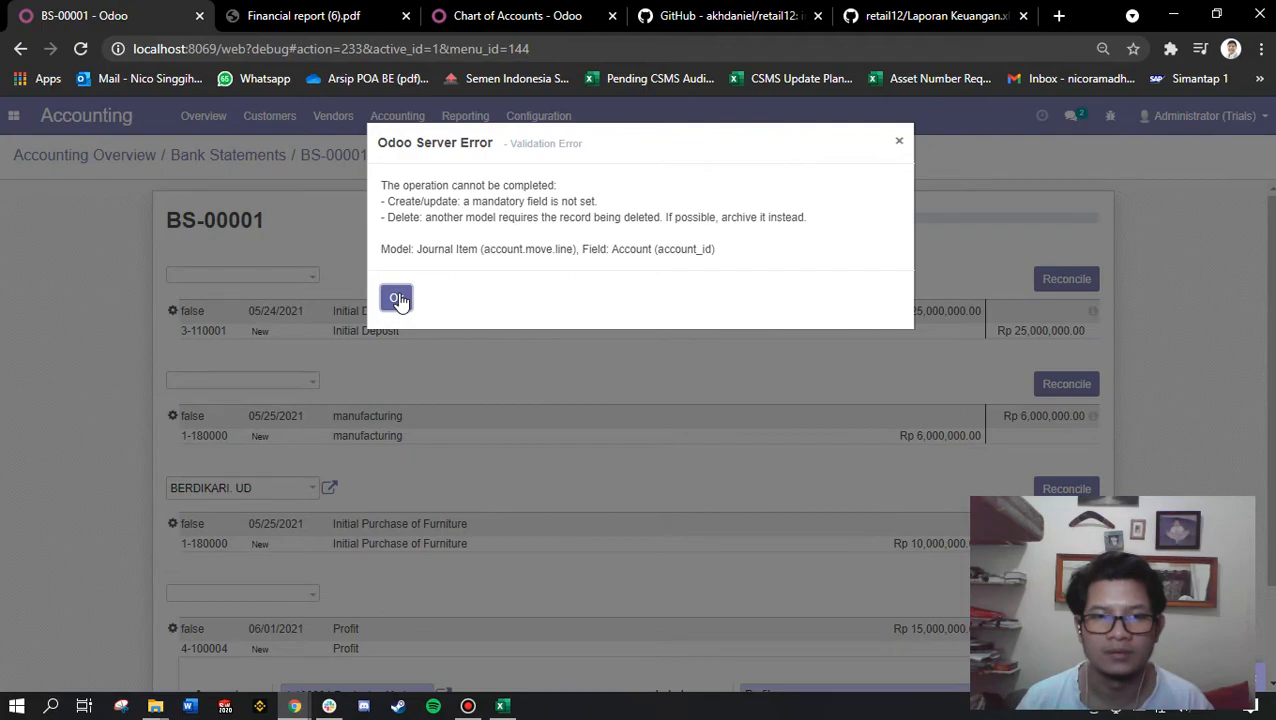
{"action": "left_click", "coordinate": [398, 299]}
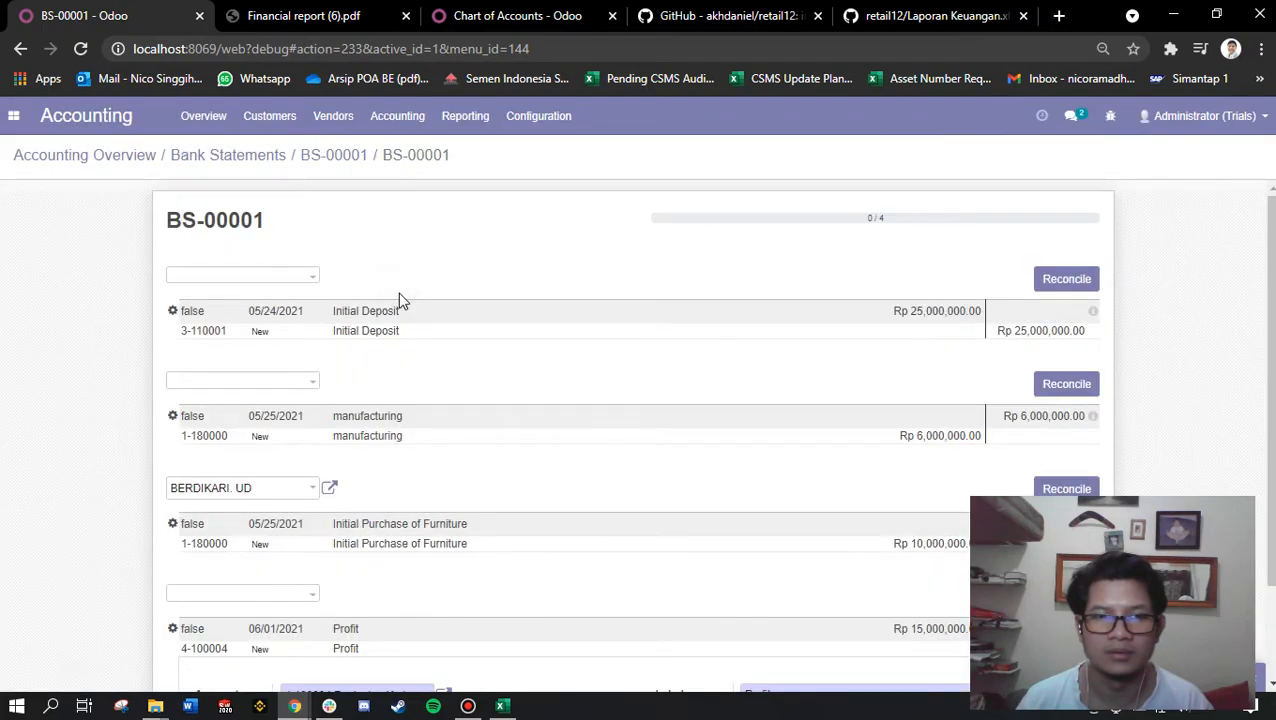
{"action": "scroll", "coordinate": [398, 330], "scroll_direction": "down", "scroll_amount": 2}
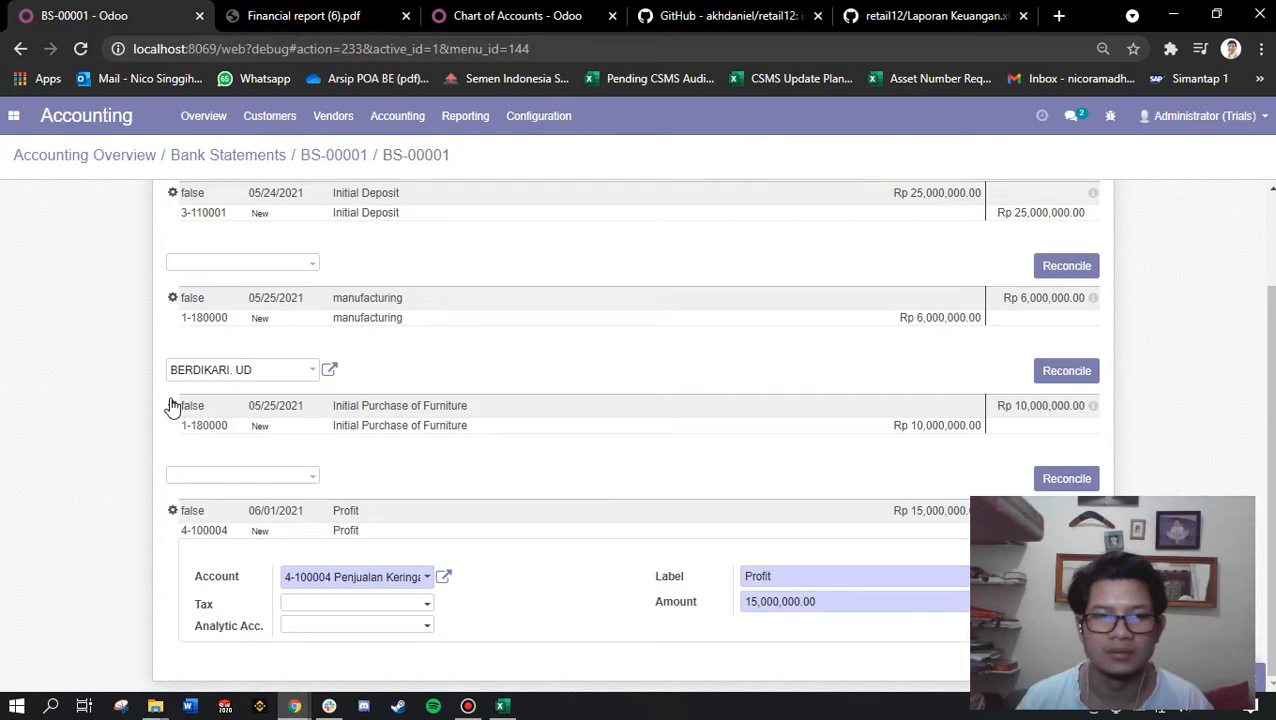
{"action": "scroll", "coordinate": [436, 478], "scroll_direction": "up", "scroll_amount": 2}
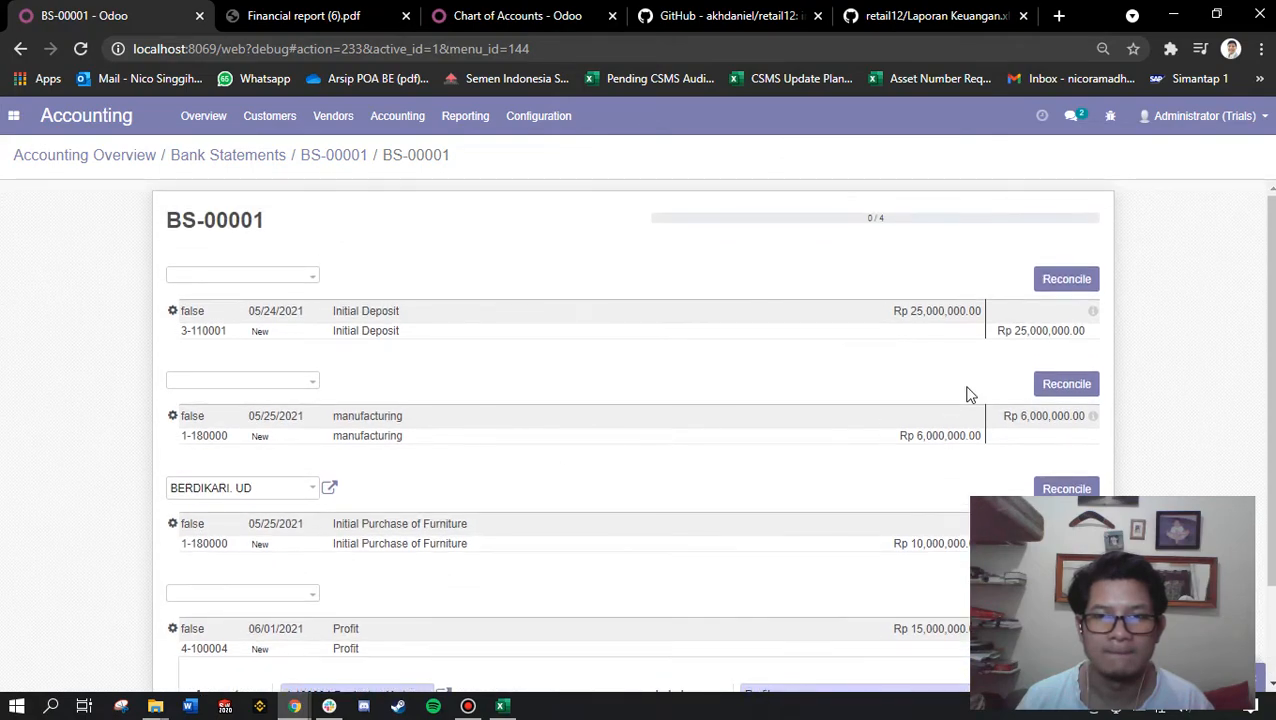
Retry reconciling the Initial Deposit line of the statement with its partner left empty.
{"action": "left_click", "coordinate": [1066, 281]}
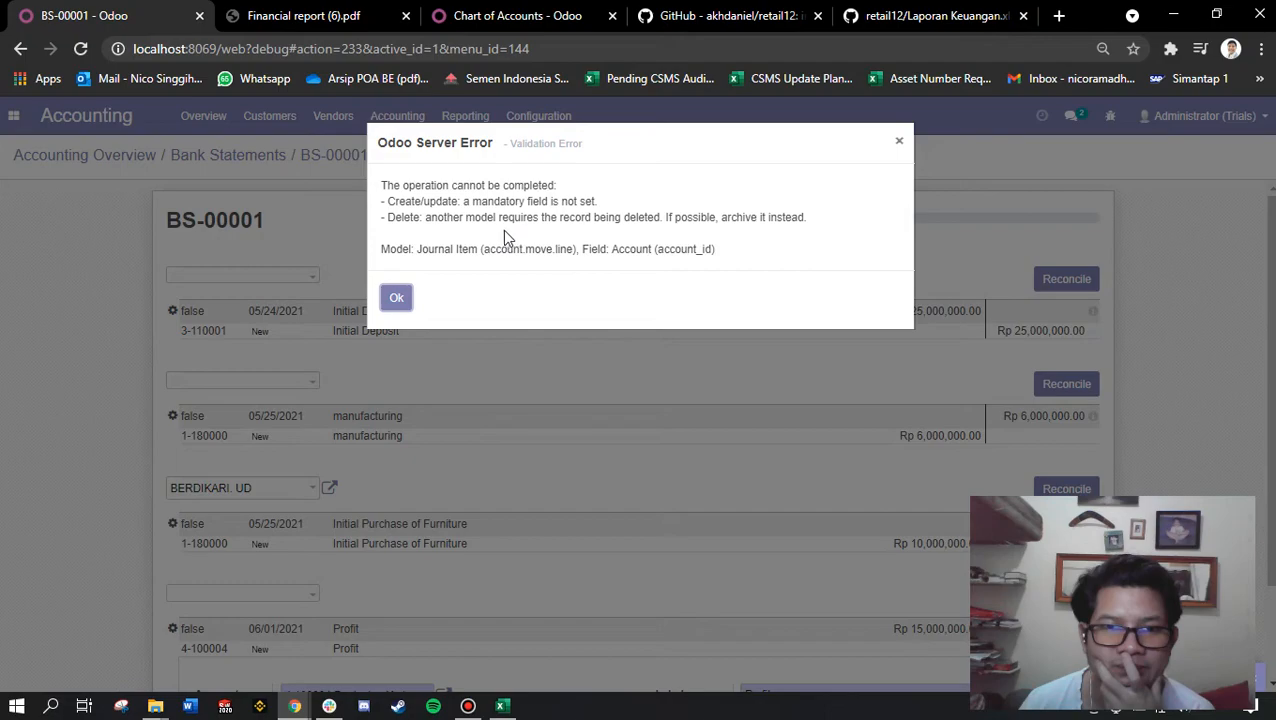
{"action": "left_click", "coordinate": [899, 141]}
{"action": "scroll", "coordinate": [503, 415], "scroll_direction": "down", "scroll_amount": 1}
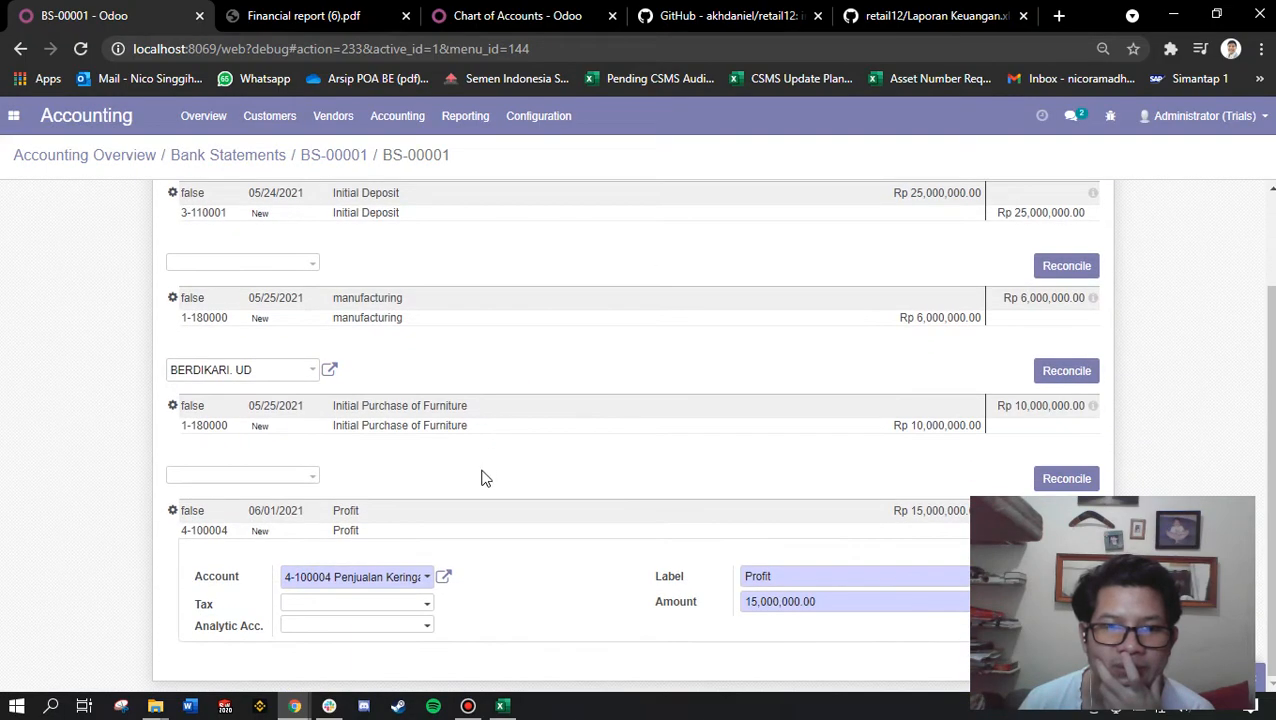
{"action": "scroll", "coordinate": [456, 617], "scroll_direction": "up", "scroll_amount": 1}
{"action": "scroll", "coordinate": [456, 617], "scroll_direction": "up", "scroll_amount": 1}
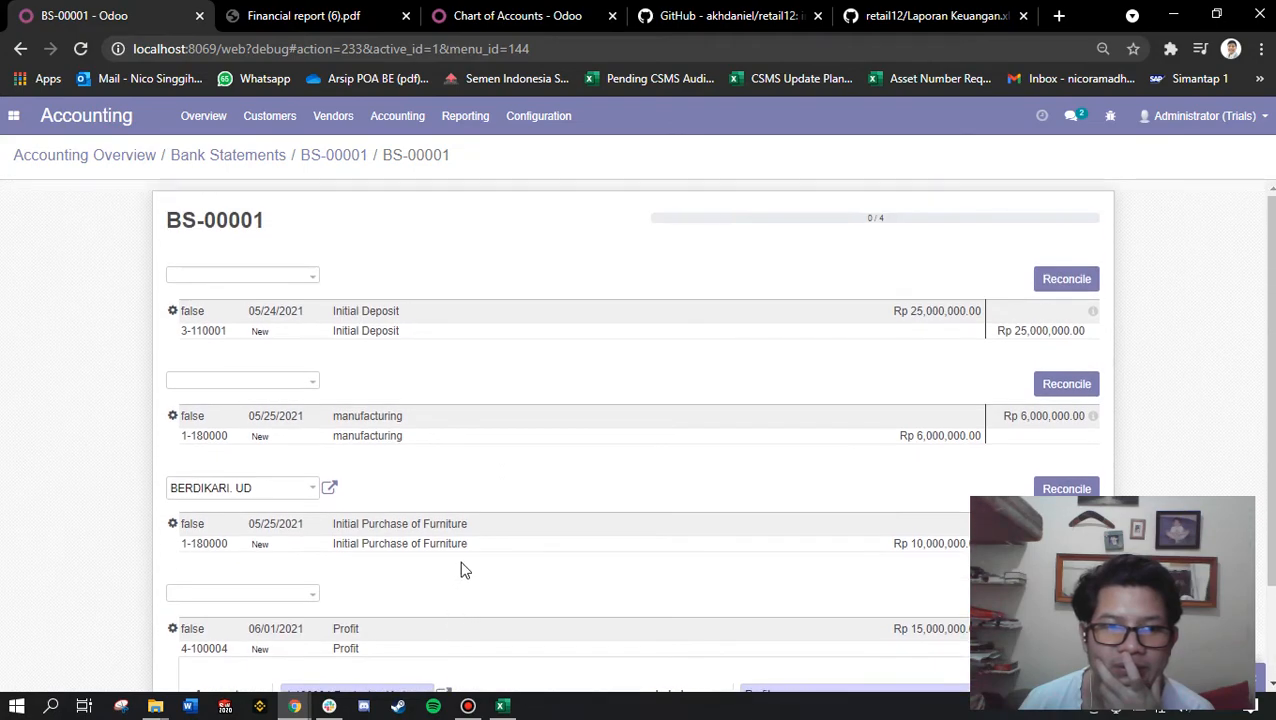
{"action": "left_click", "coordinate": [297, 277]}
{"action": "left_click", "coordinate": [297, 277]}
{"action": "left_click", "coordinate": [1050, 282]}
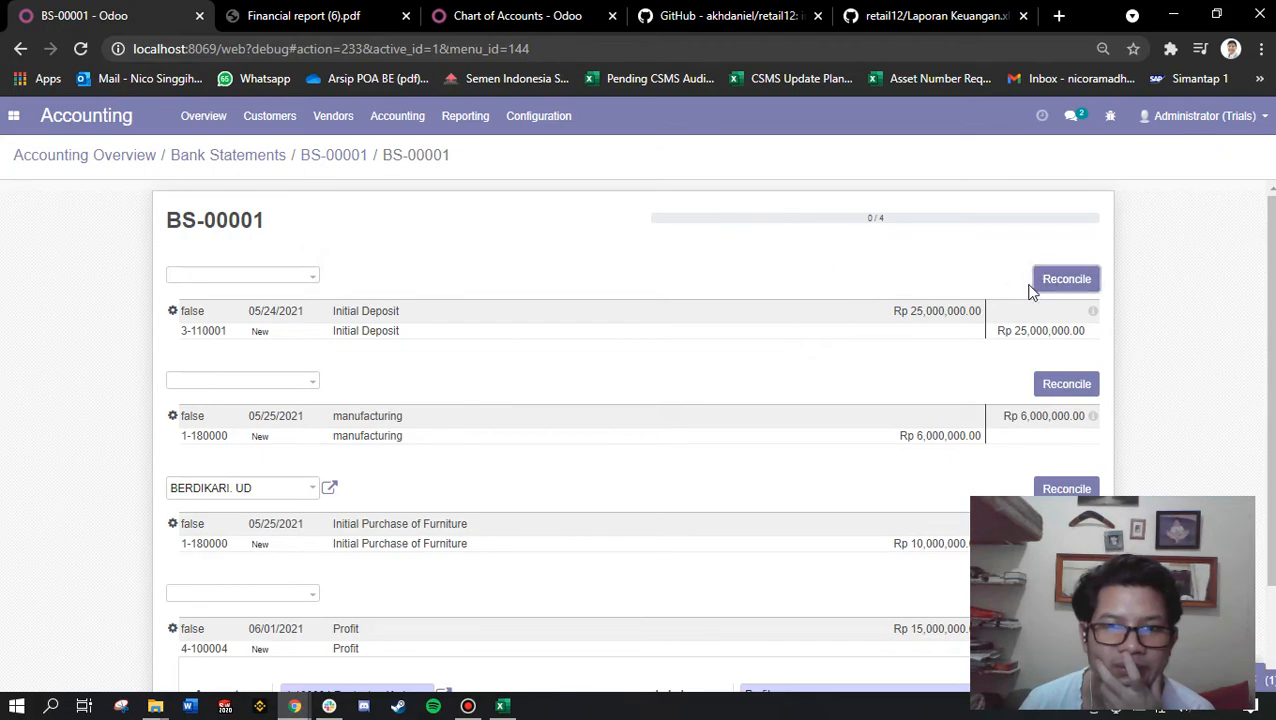
{"action": "left_click", "coordinate": [897, 150]}
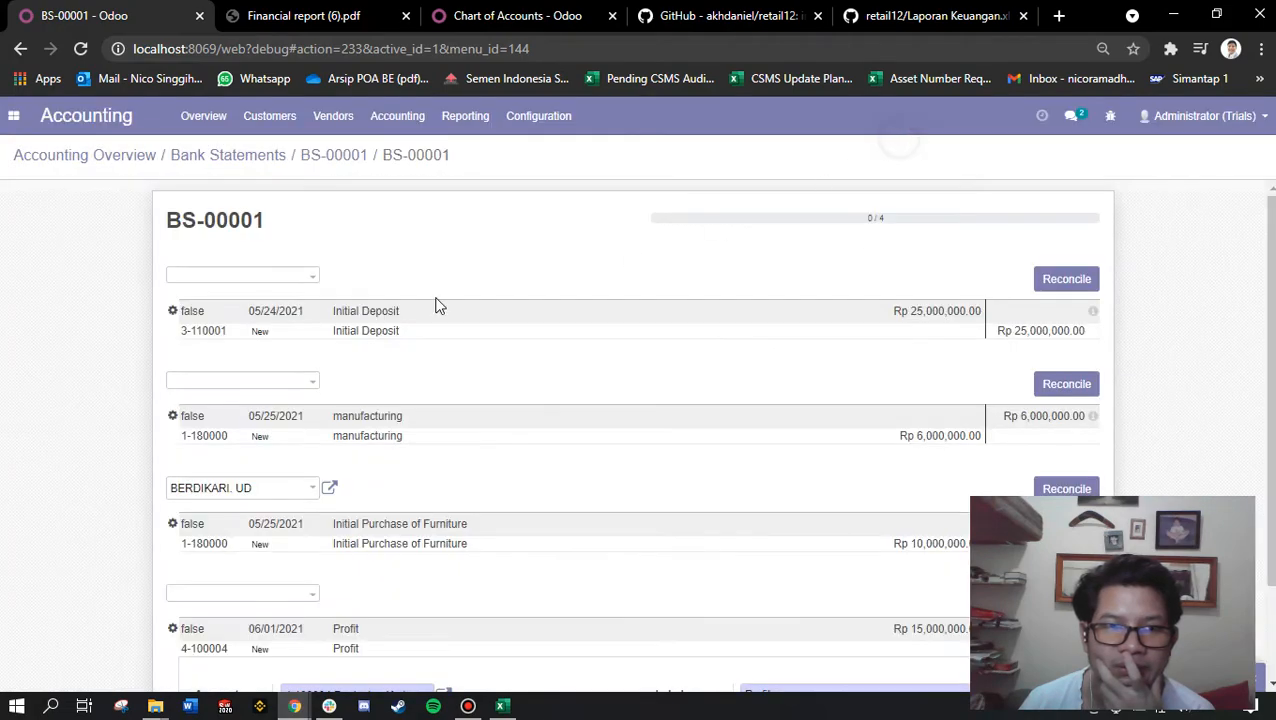
Remove the Initial Deposit line's existing counterpart and set its write-off account to 1-111001 Kas Kecil.
{"action": "left_click", "coordinate": [214, 334]}
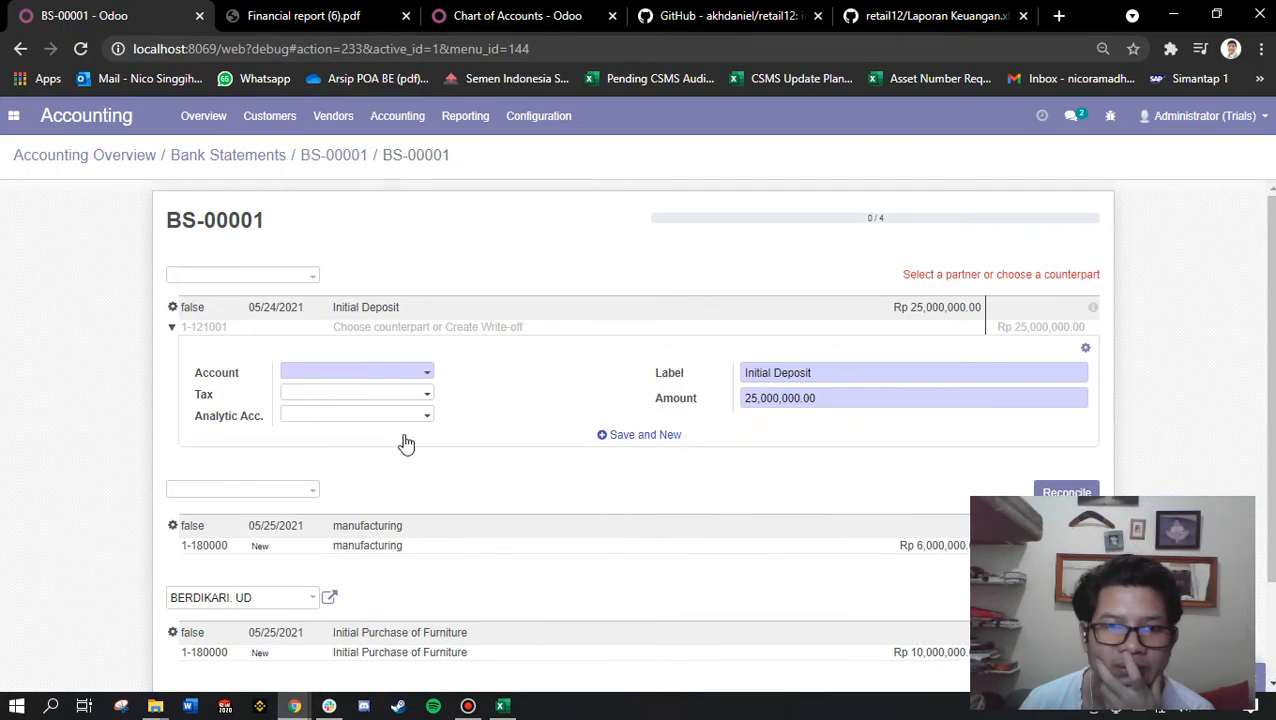
{"action": "left_click", "coordinate": [387, 375]}
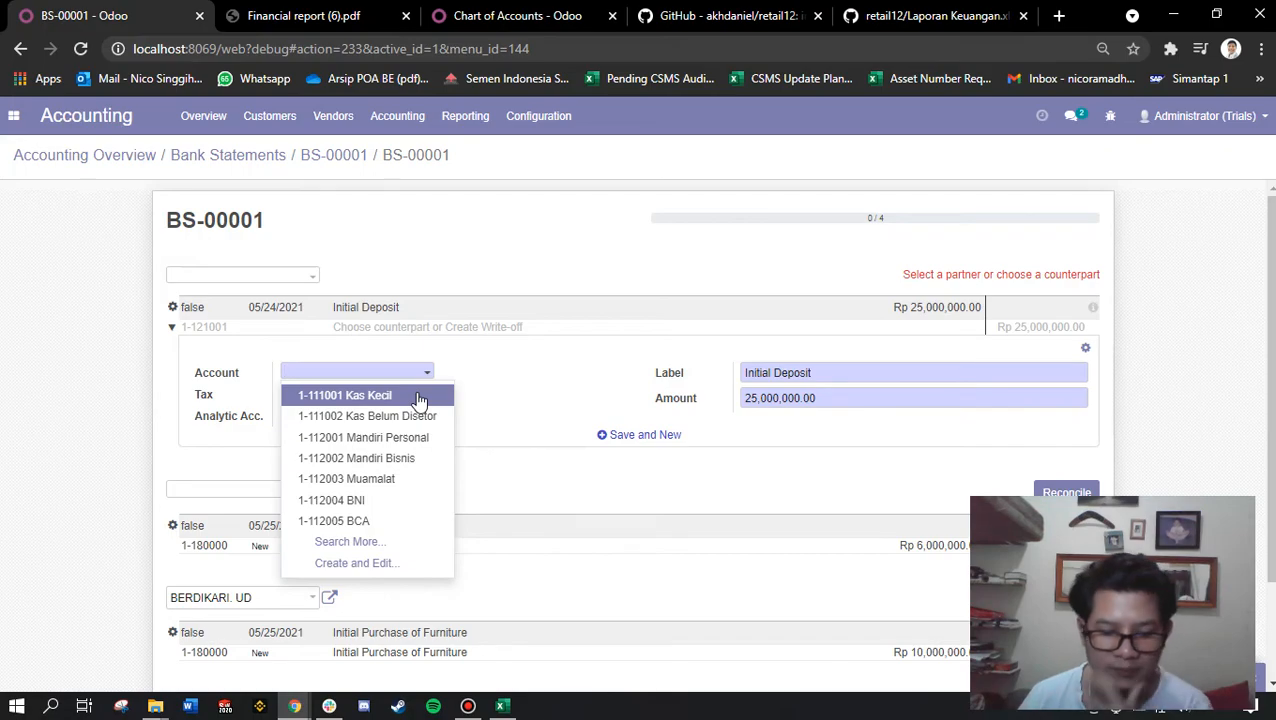
{"action": "type", "text": "modal"}
{"action": "key", "text": "Return"}
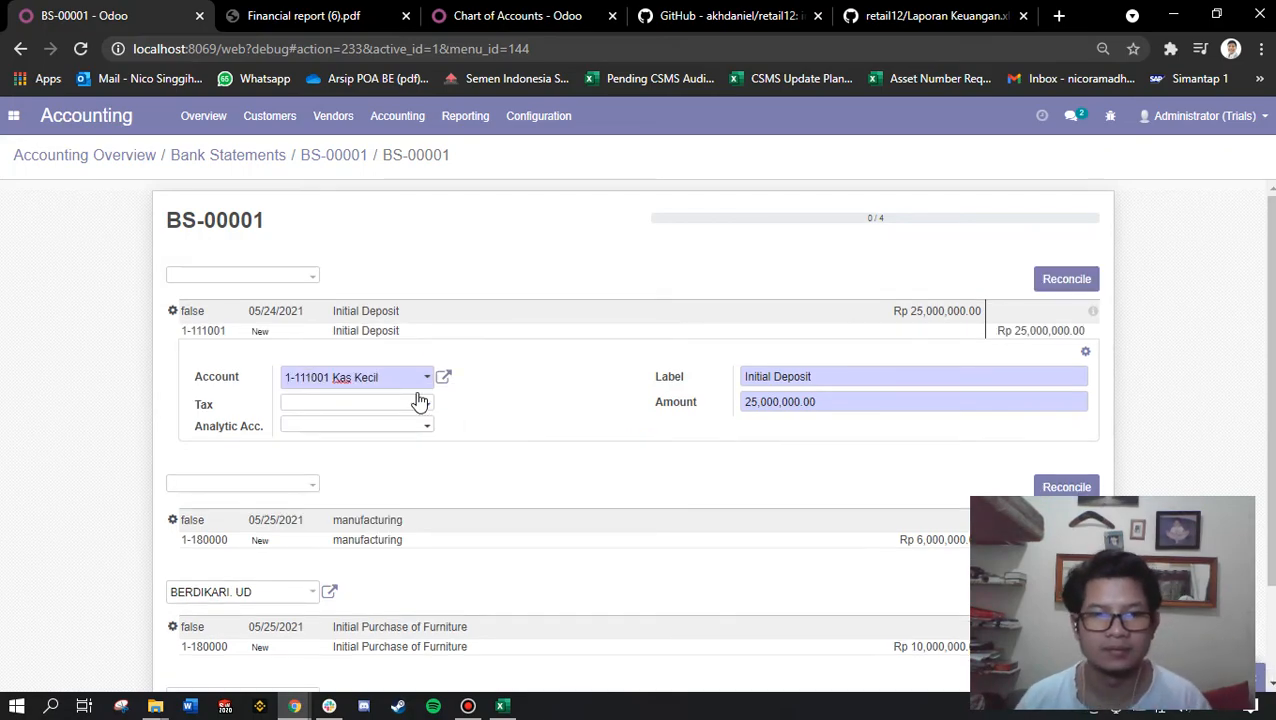
Try to reconcile the Initial Deposit line against 1-111001 Kas Kecil and review the statement's other lines.
{"action": "left_click", "coordinate": [1045, 285]}
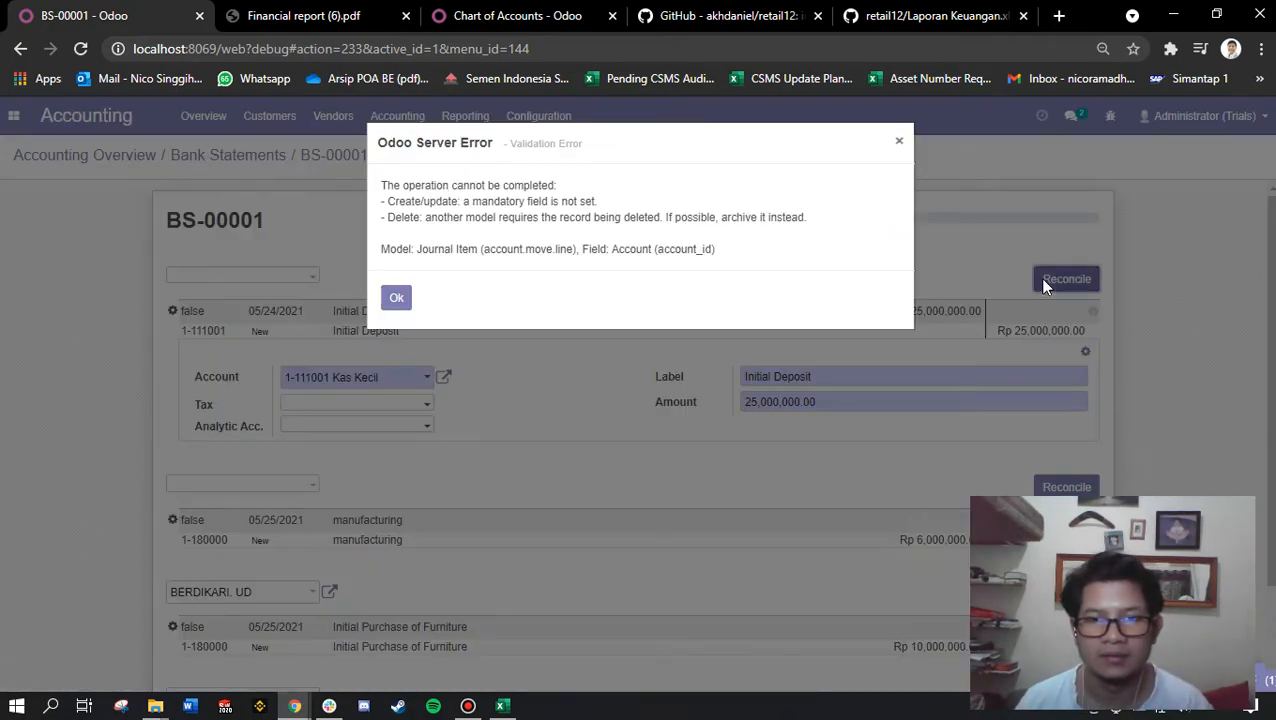
{"action": "left_click", "coordinate": [906, 143]}
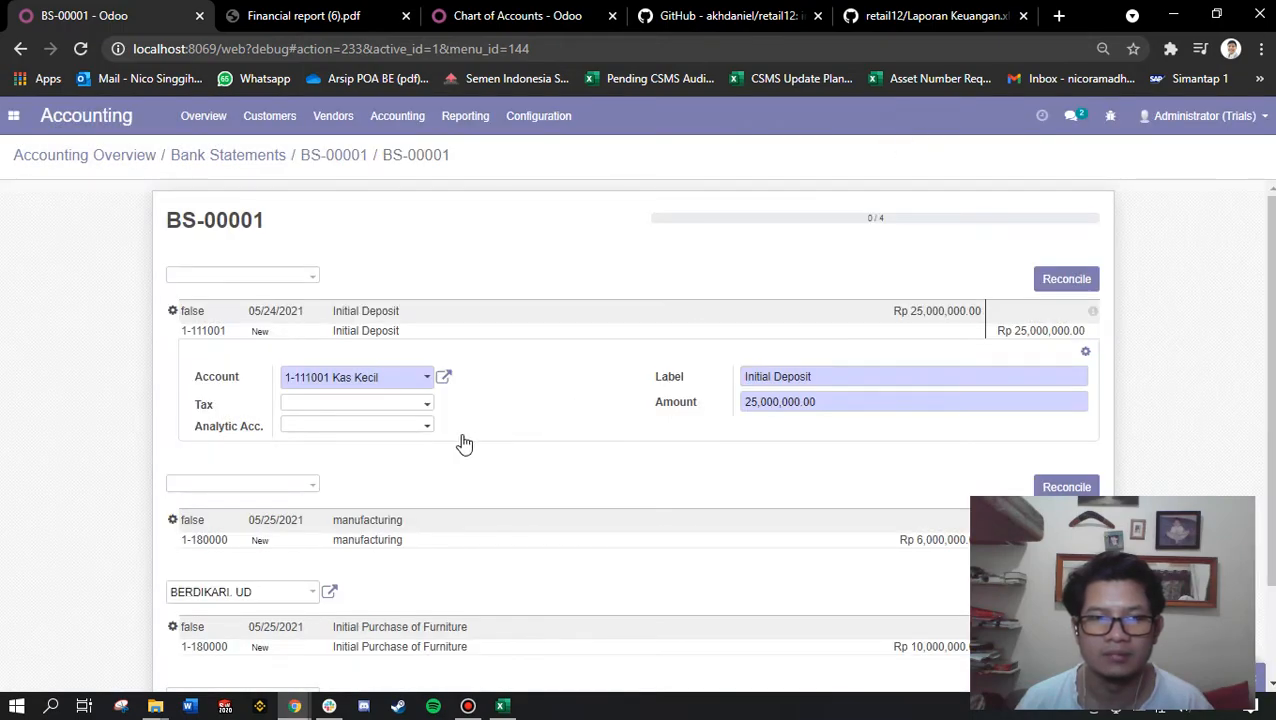
{"action": "scroll", "coordinate": [566, 428], "scroll_direction": "down", "scroll_amount": 1}
{"action": "scroll", "coordinate": [516, 427], "scroll_direction": "up", "scroll_amount": 1}
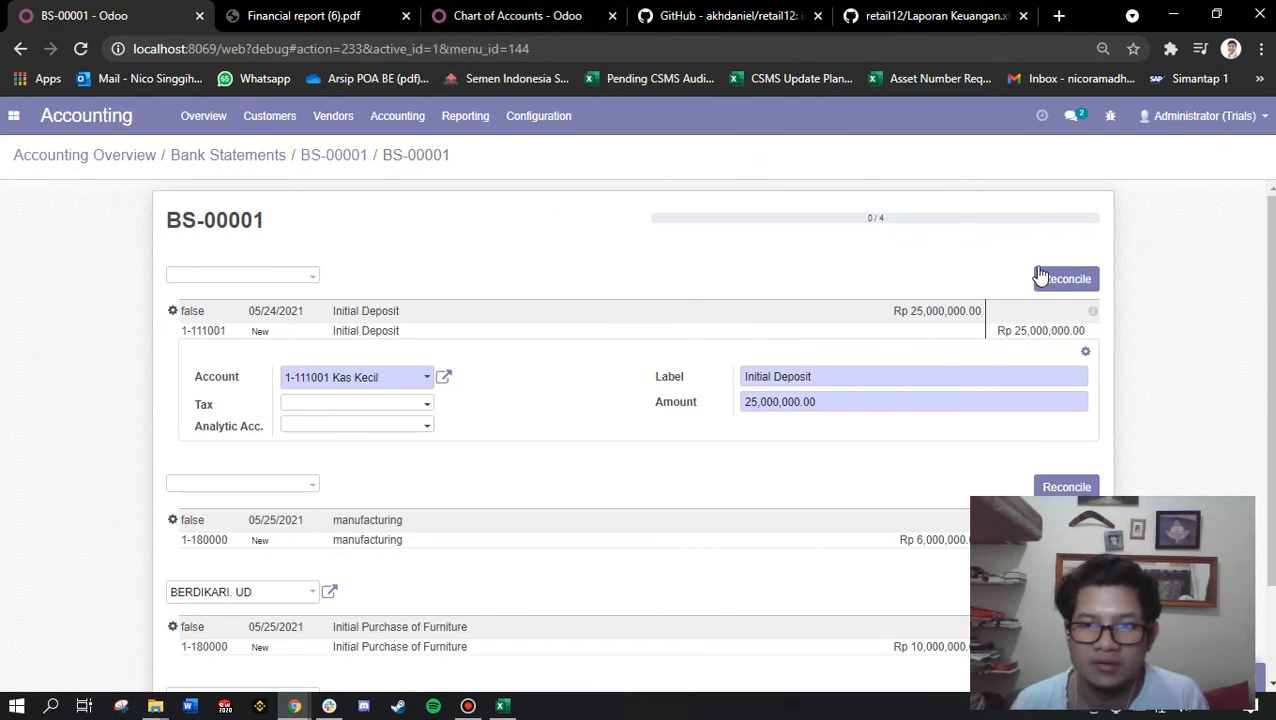
{"action": "scroll", "coordinate": [880, 370], "scroll_direction": "down", "scroll_amount": 1}
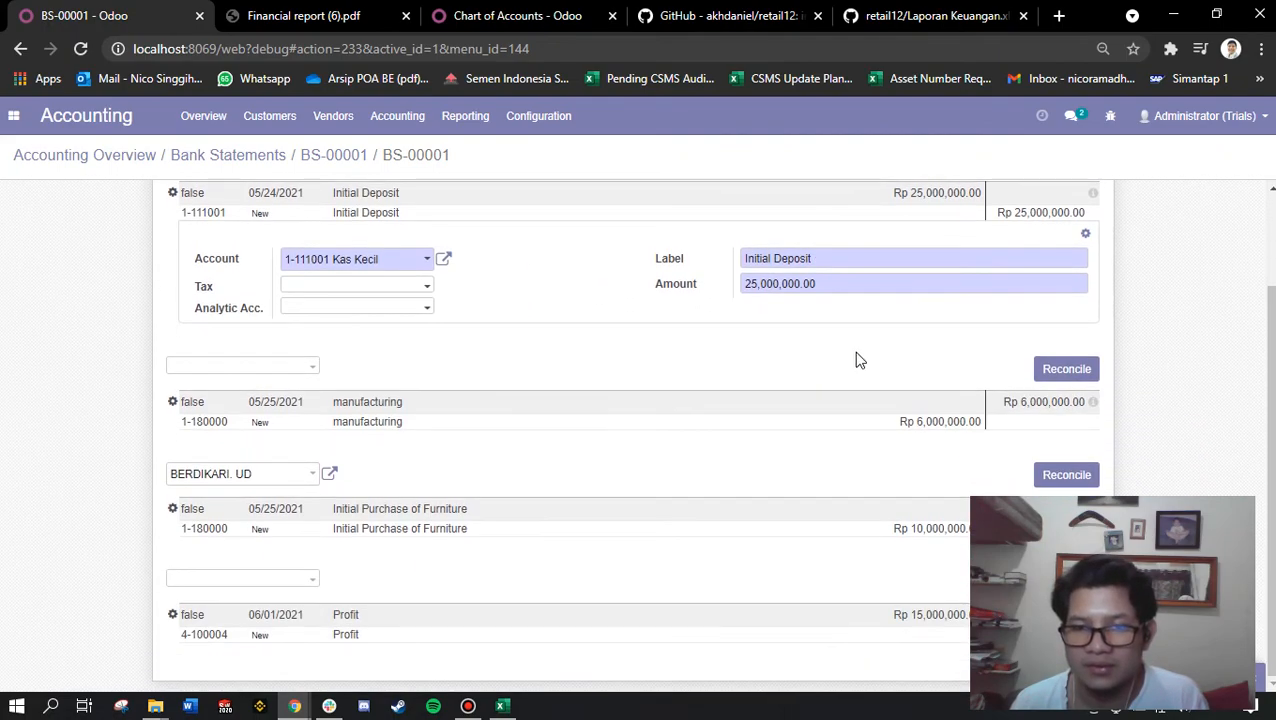
{"action": "scroll", "coordinate": [541, 515], "scroll_direction": "up", "scroll_amount": 1}
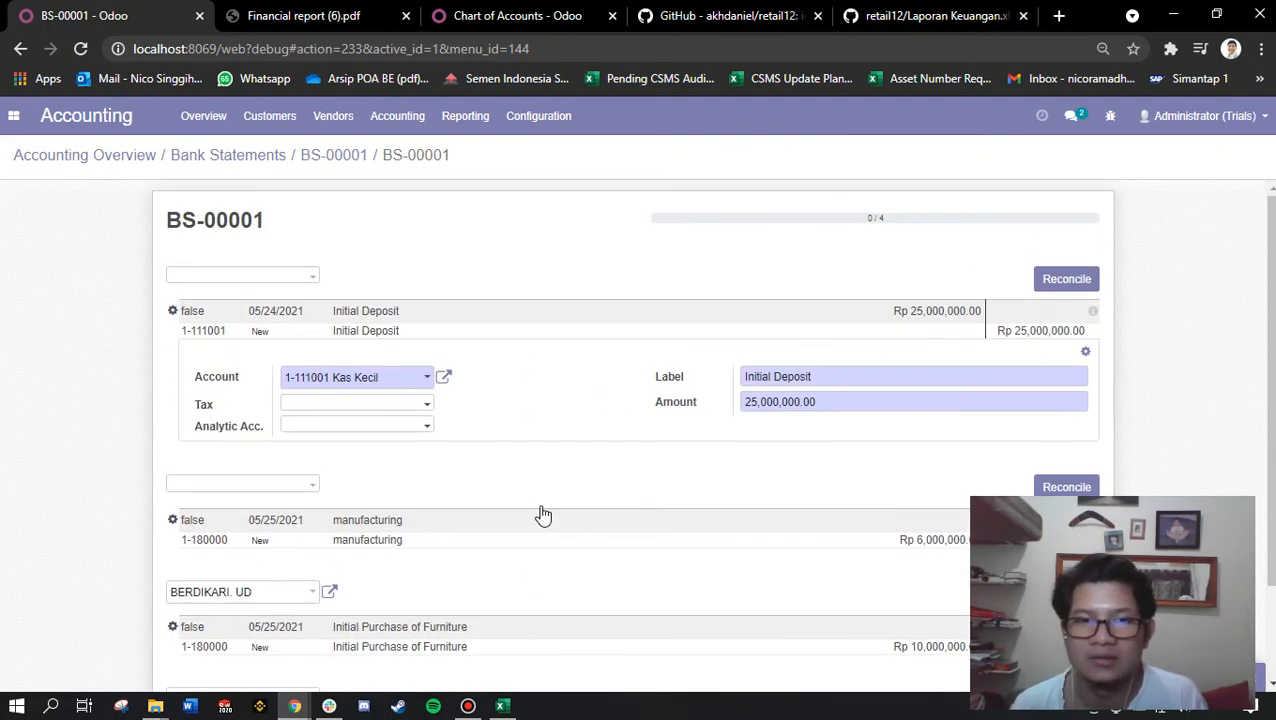